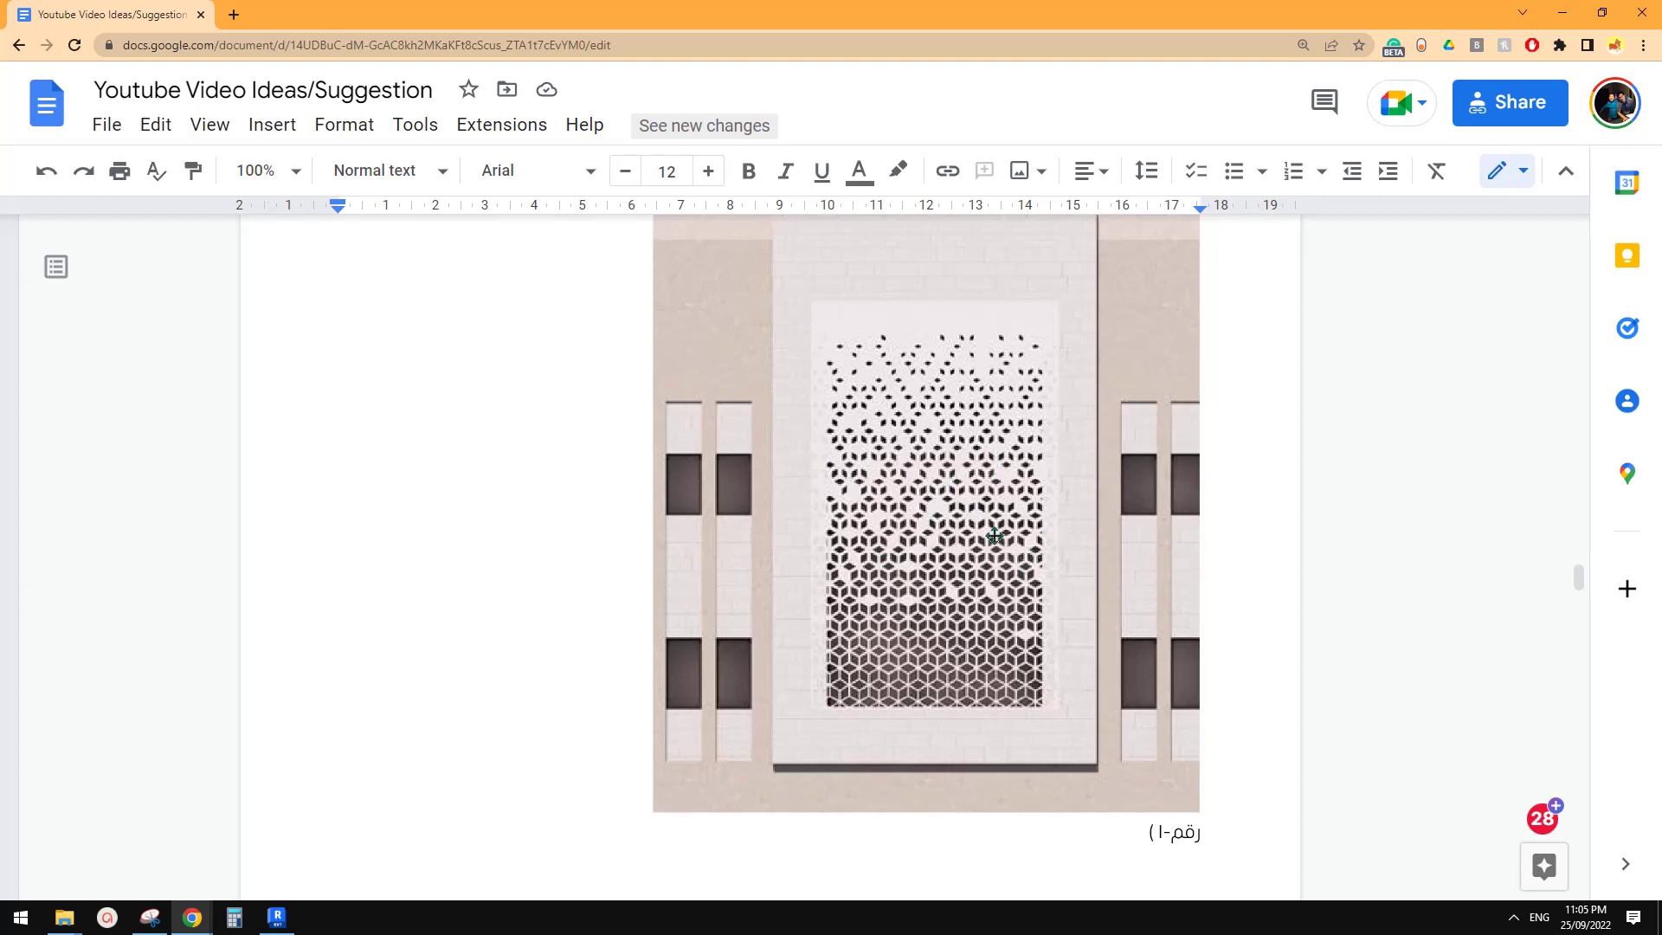
Review the facade photos and elevation drawings in the ideas document, ending at the gradient leaf-pattern screen.
{"action": "scroll", "coordinate": [982, 604], "scroll_direction": "up", "scroll_amount": 15}
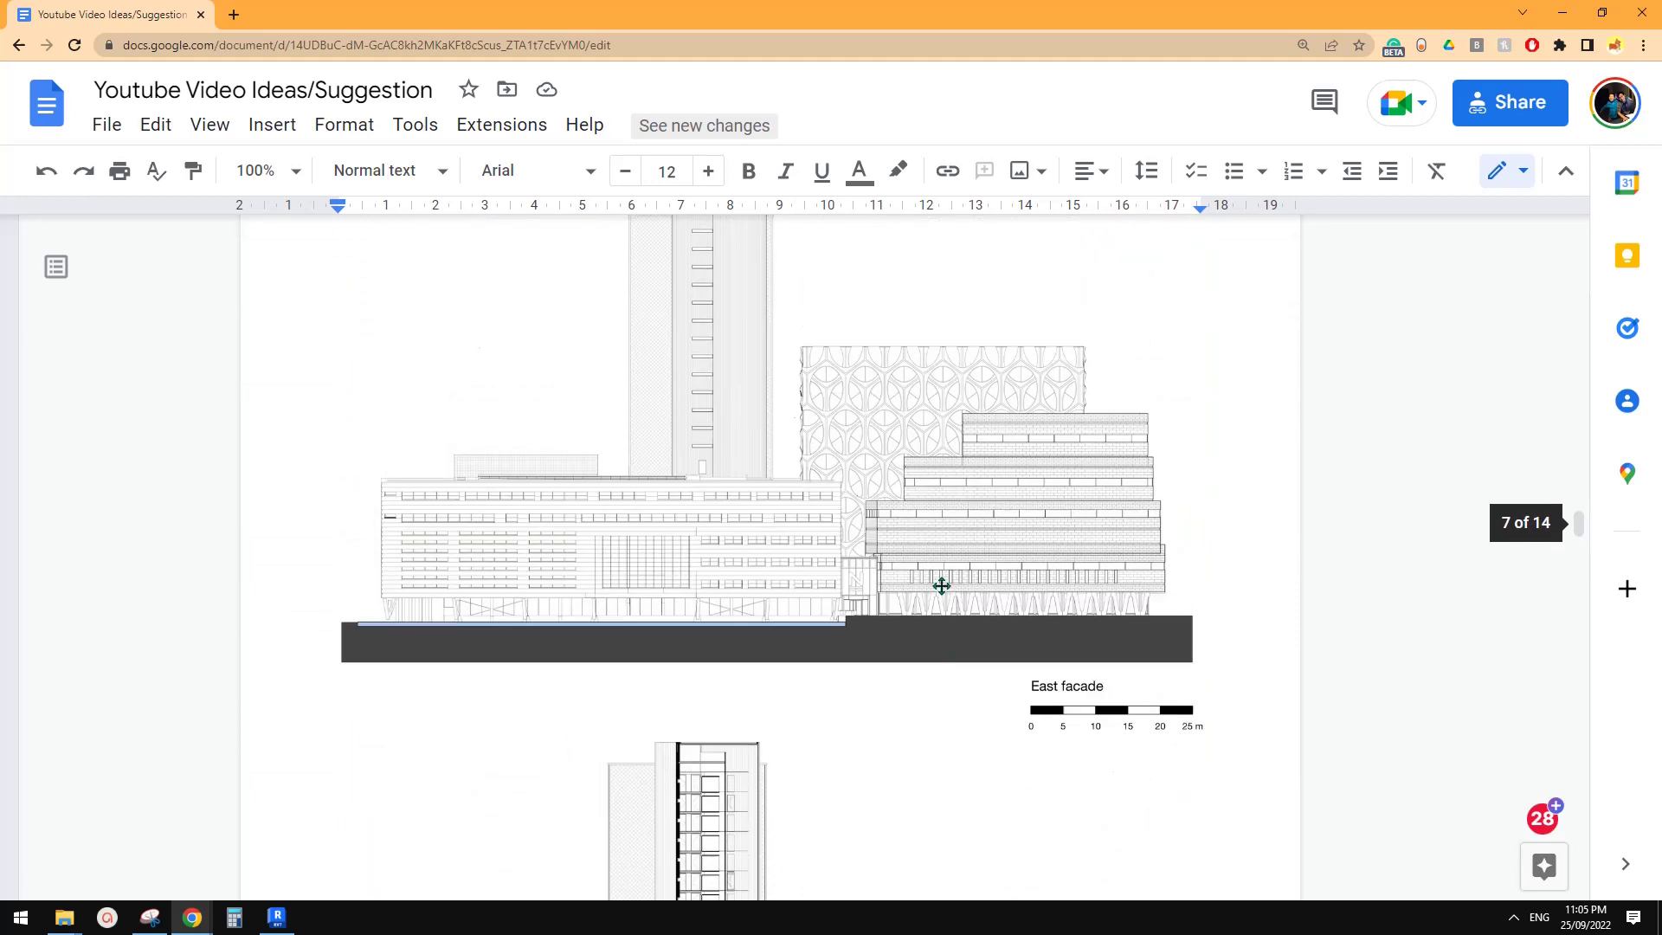
{"action": "scroll", "coordinate": [895, 676], "scroll_direction": "up", "scroll_amount": 10}
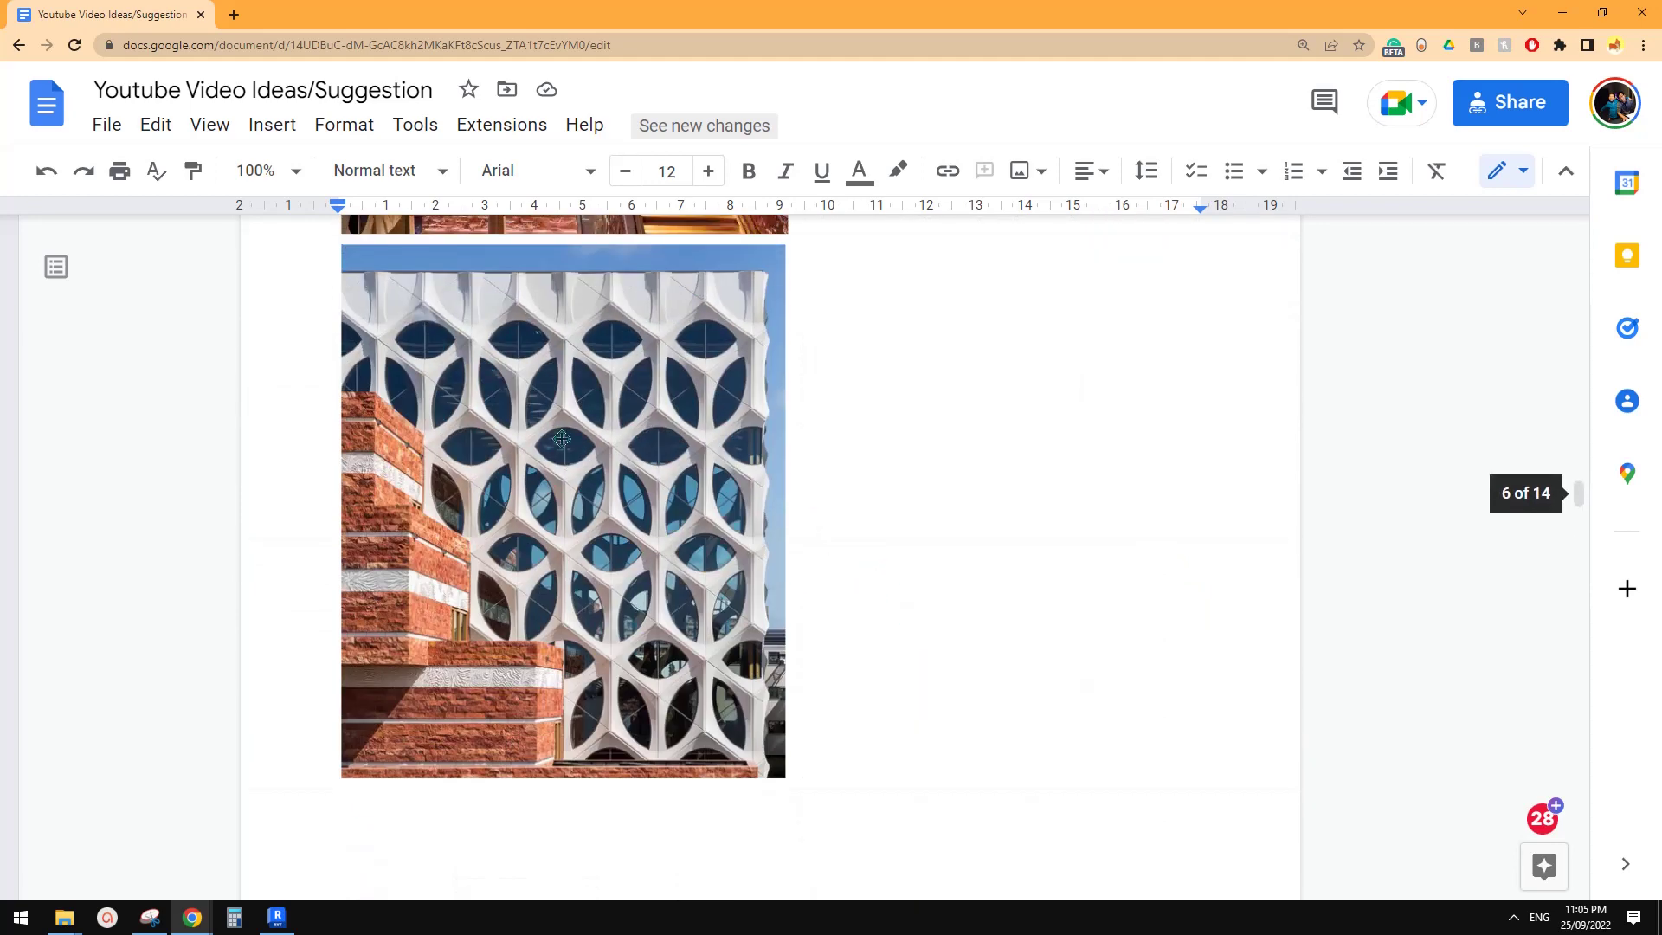
{"action": "scroll", "coordinate": [623, 489], "scroll_direction": "down", "scroll_amount": 10}
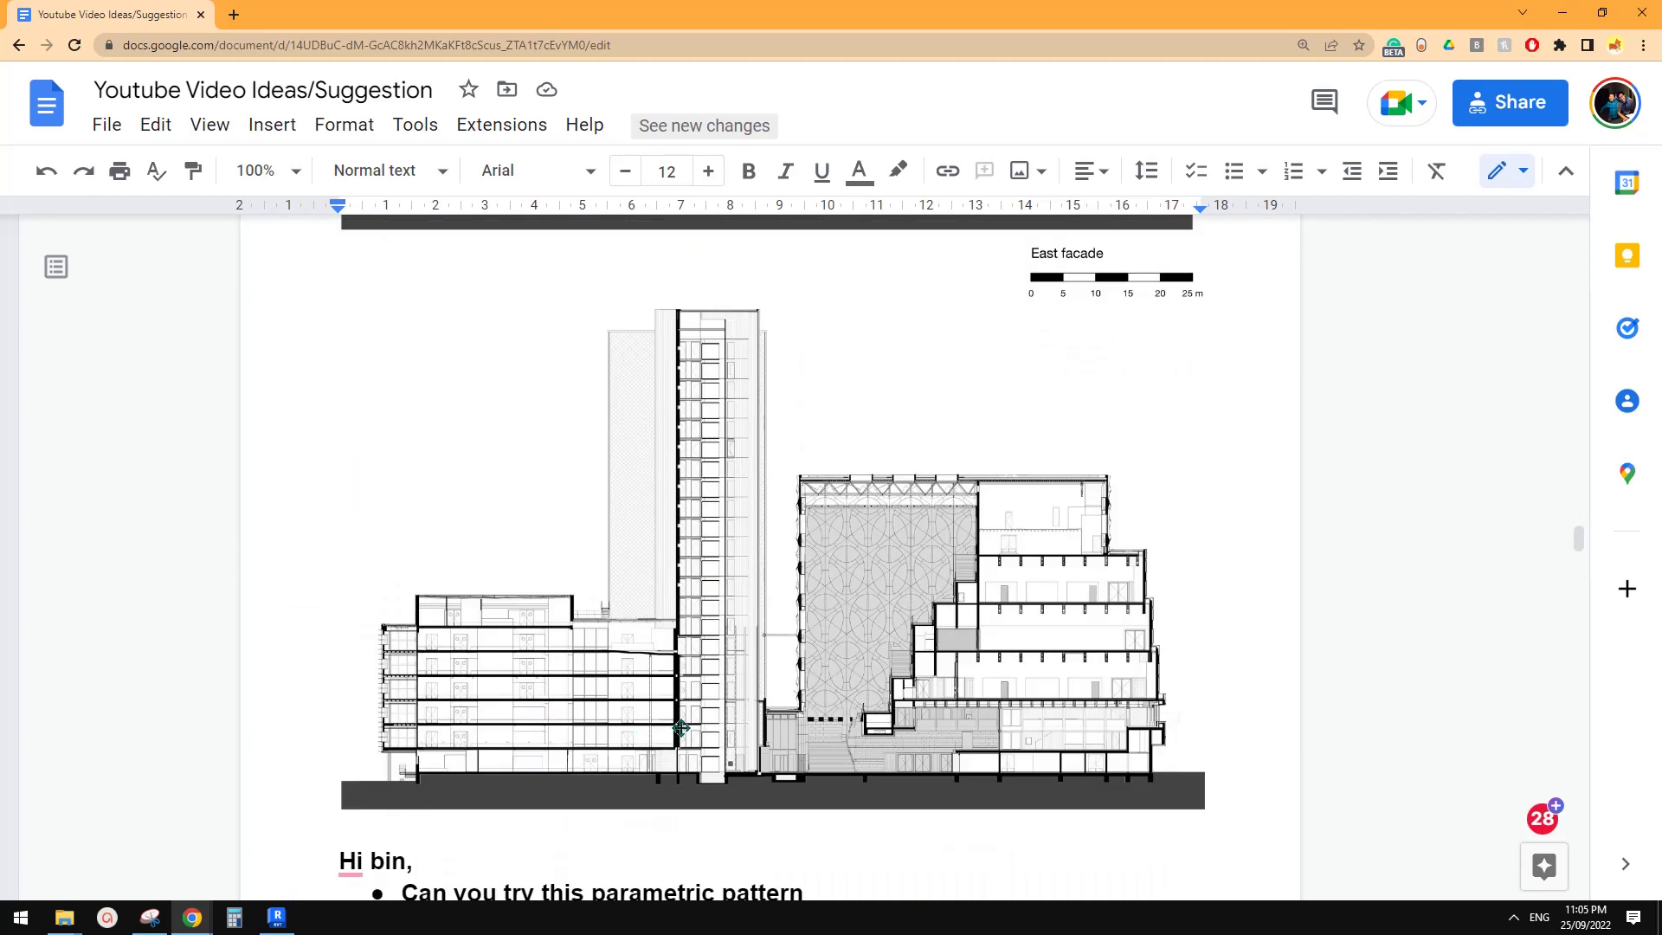
{"action": "scroll", "coordinate": [854, 624], "scroll_direction": "up", "scroll_amount": 10}
{"action": "scroll", "coordinate": [942, 606], "scroll_direction": "down", "scroll_amount": 5}
{"action": "scroll", "coordinate": [984, 578], "scroll_direction": "up", "scroll_amount": 2}
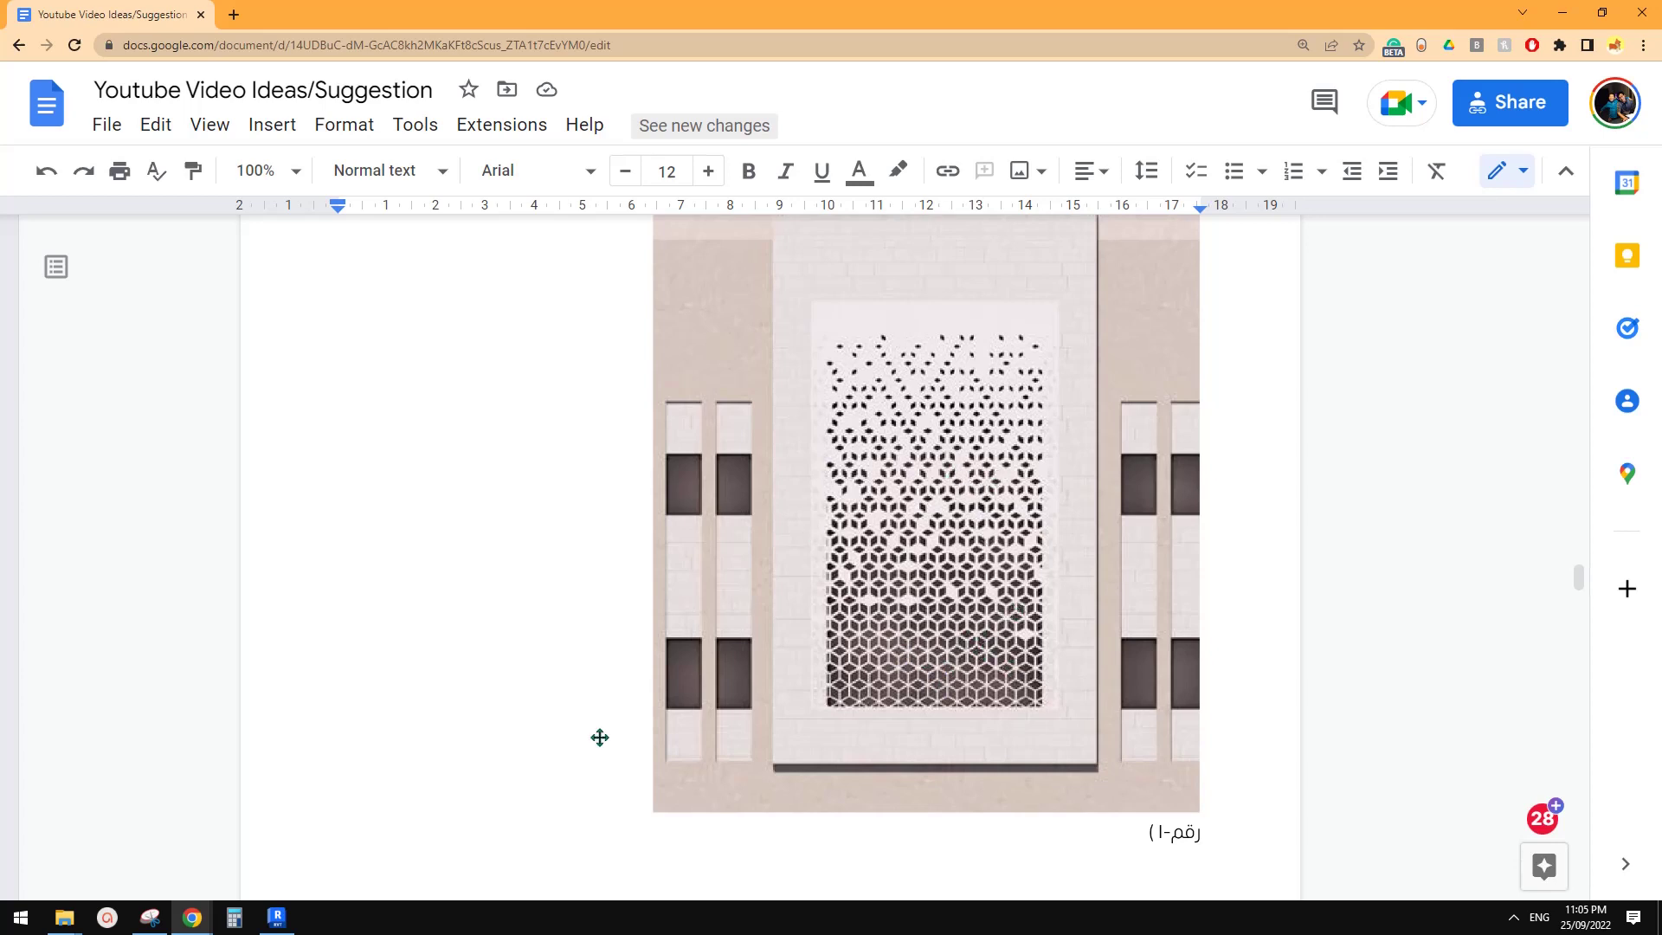
Switch to Revit and examine the existing curved surface with the leaf-shaped pattern from both sides.
{"action": "left_click", "coordinate": [270, 923]}
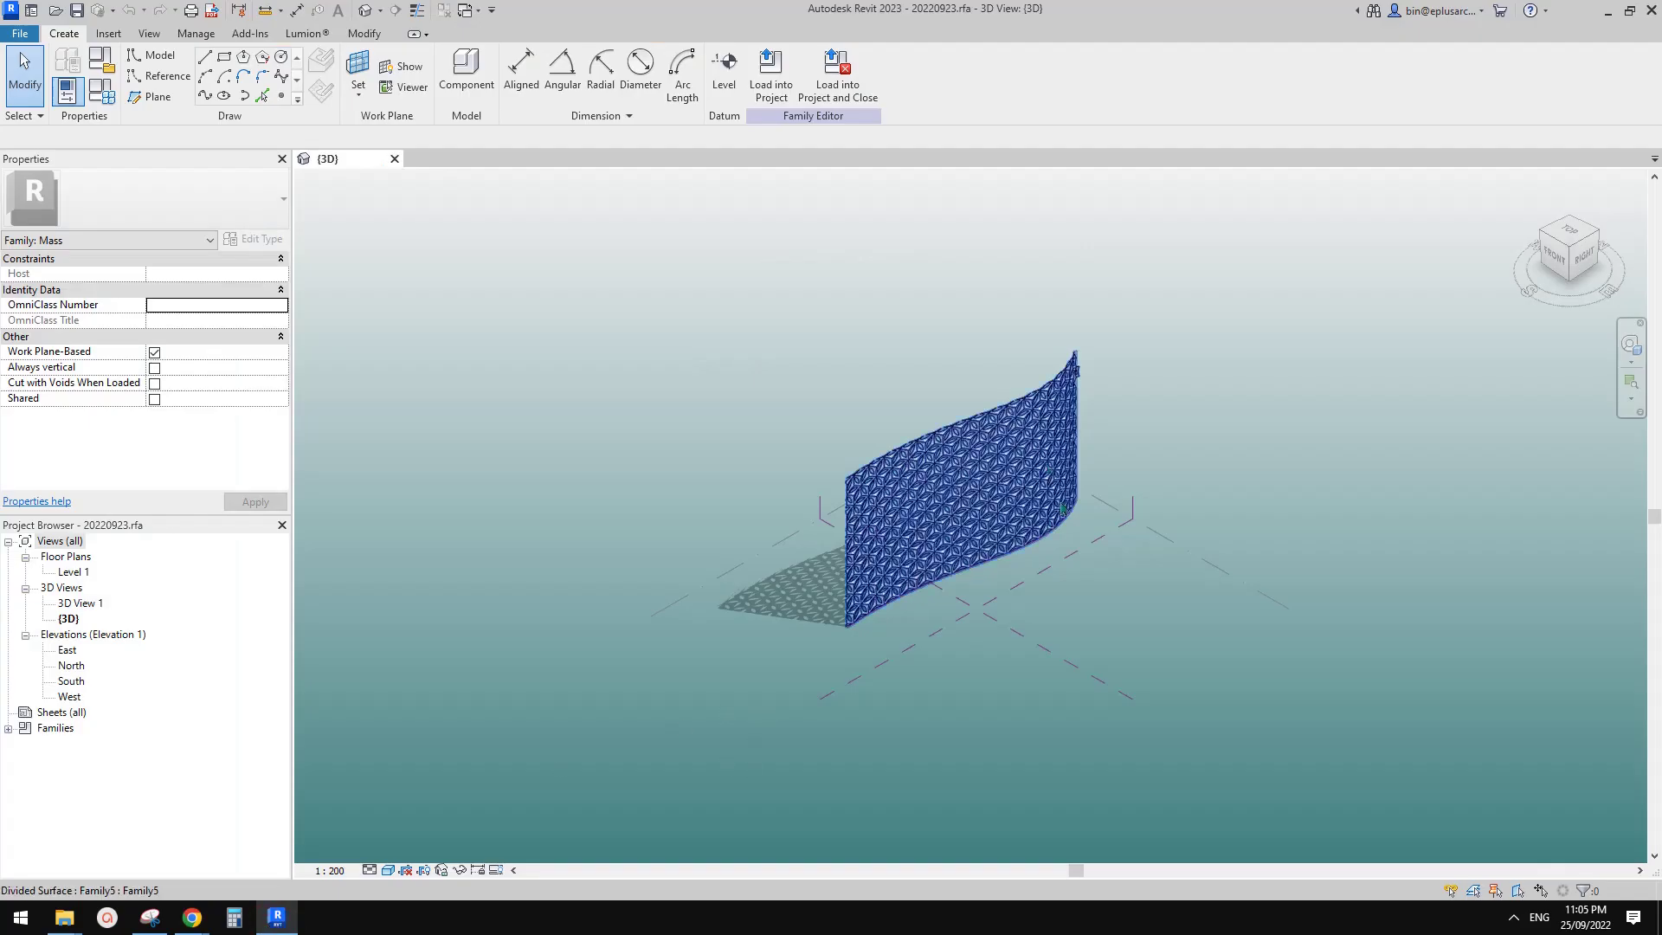
{"action": "scroll", "coordinate": [976, 552], "scroll_direction": "up", "scroll_amount": 2}
{"action": "left_click", "coordinate": [982, 542]}
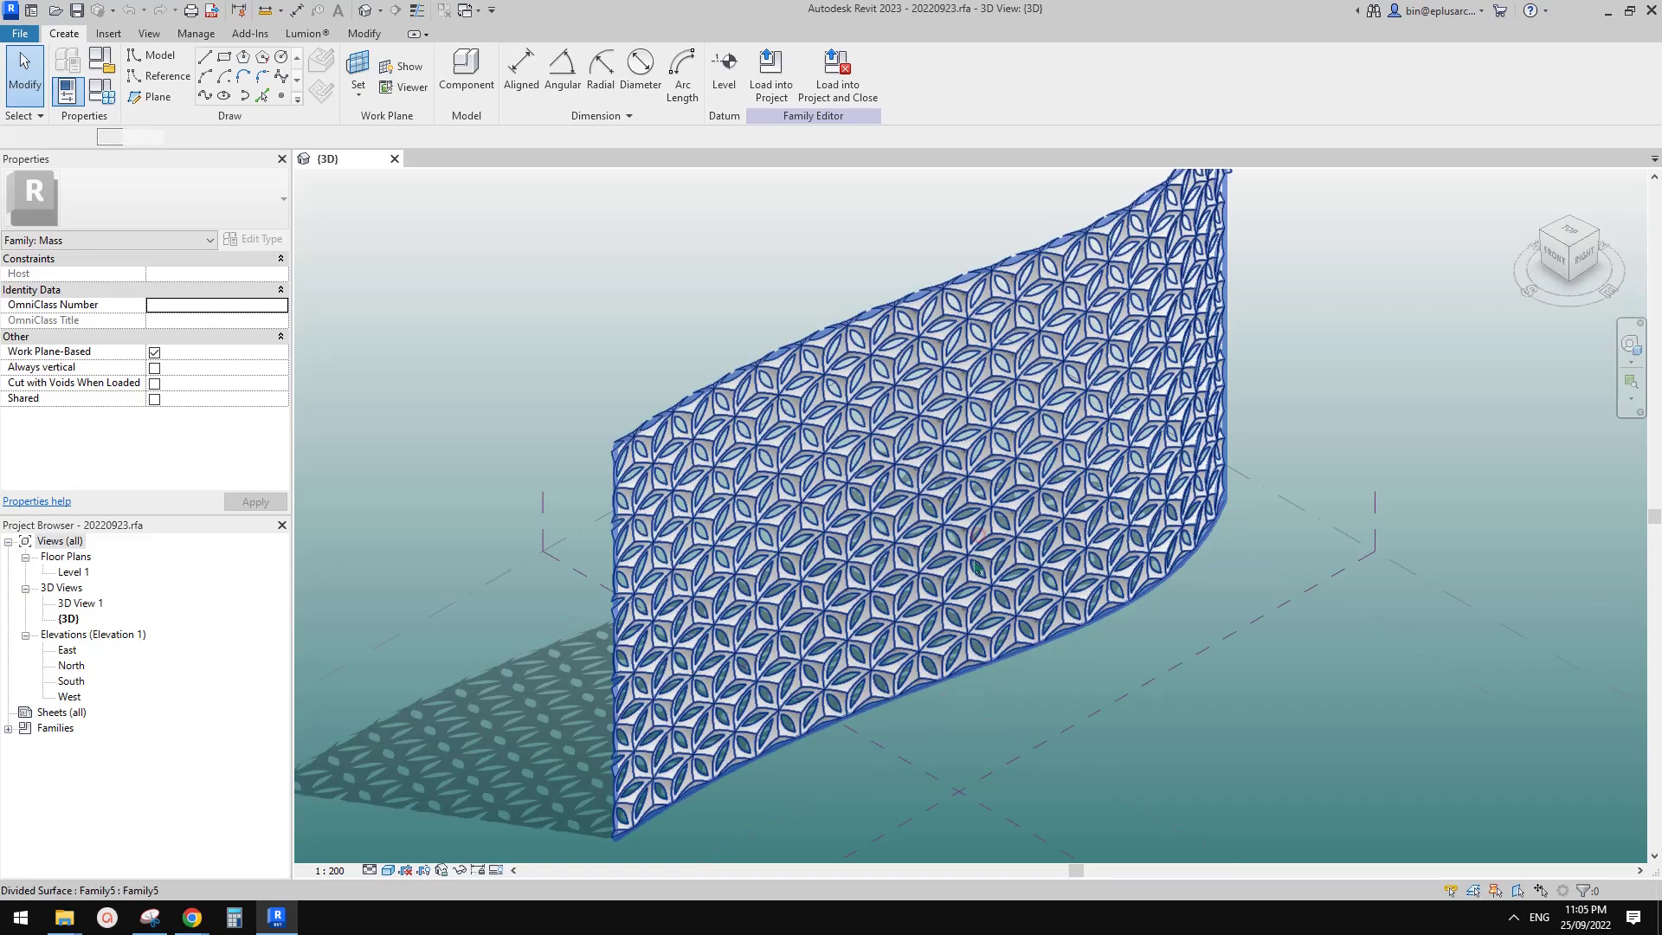
{"action": "scroll", "coordinate": [996, 589], "scroll_direction": "down", "scroll_amount": 1}
{"action": "middle_click_drag", "start_coordinate": [1142, 588], "coordinate": [1330, 517], "text": "shift"}
{"action": "left_click", "coordinate": [1330, 517]}
{"action": "scroll", "coordinate": [974, 572], "scroll_direction": "up", "scroll_amount": 1}
{"action": "mouse_move", "coordinate": [911, 618]}
{"action": "middle_mouse_down", "text": "shift"}
{"action": "mouse_move", "coordinate": [1039, 584]}
{"action": "mouse_move", "coordinate": [999, 581]}
{"action": "mouse_move", "coordinate": [942, 611]}
{"action": "mouse_move", "coordinate": [929, 593]}
{"action": "middle_mouse_up", "text": "shift"}
{"action": "scroll", "coordinate": [1025, 563], "scroll_direction": "down", "scroll_amount": 3}
{"action": "scroll", "coordinate": [1015, 561], "scroll_direction": "up", "scroll_amount": 1}
Delete the curved patterned surface together with its underlying form and its curved reference line.
{"action": "left_click", "coordinate": [937, 582]}
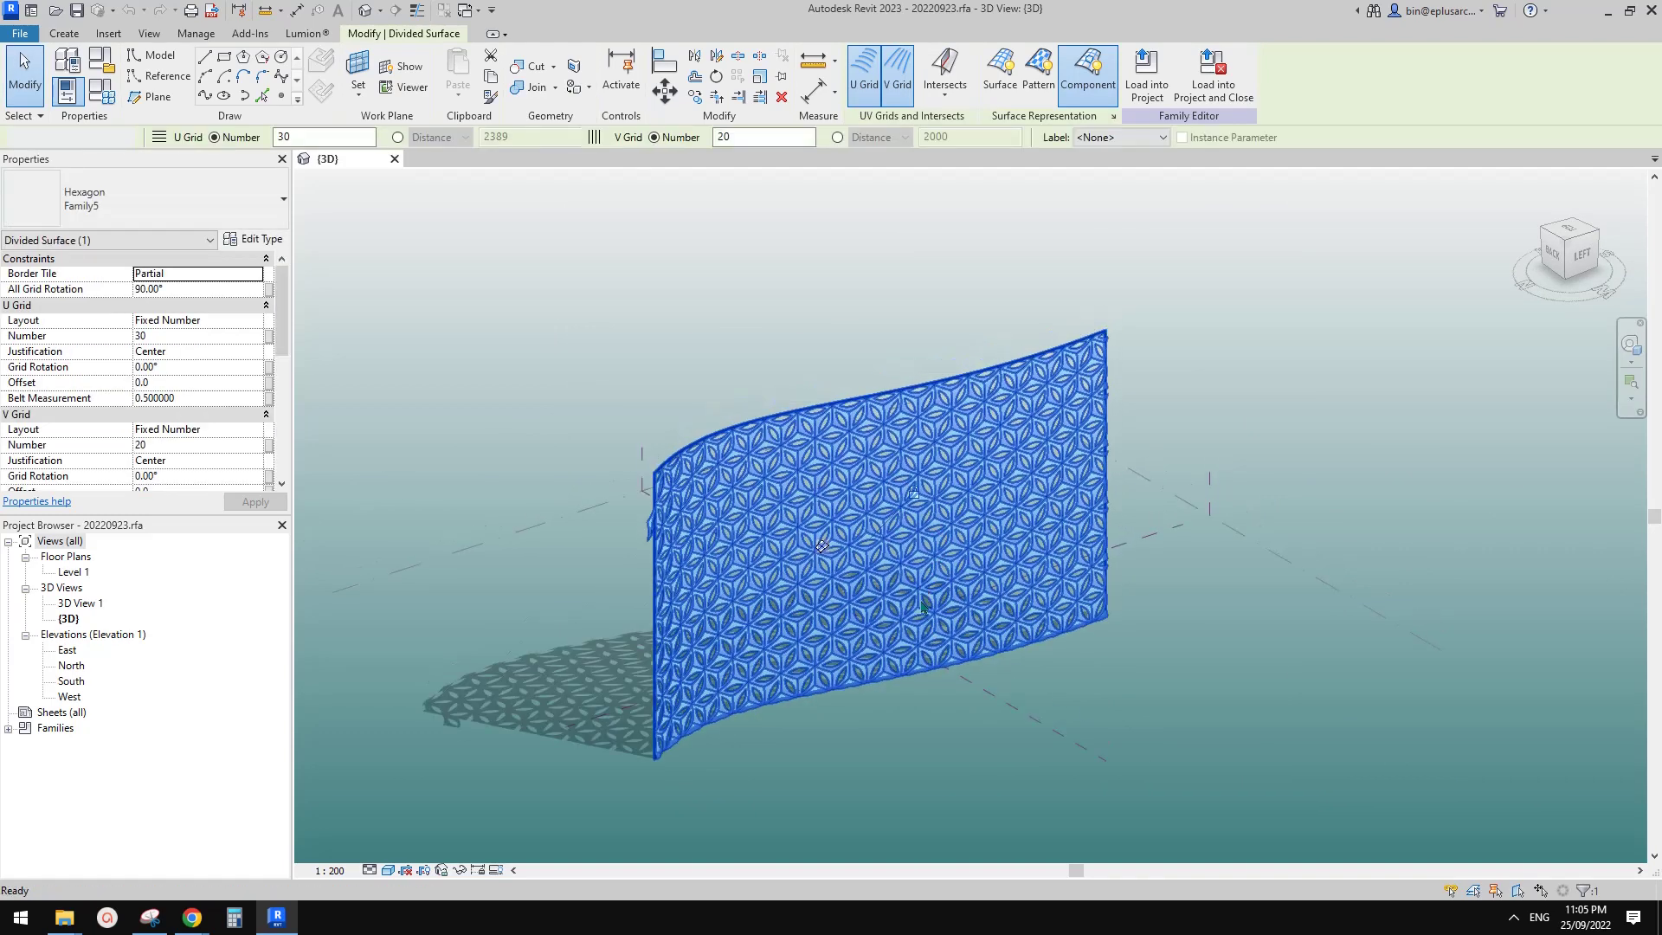
{"action": "key", "text": "Delete"}
{"action": "left_click", "coordinate": [915, 604]}
{"action": "key", "text": "Delete"}
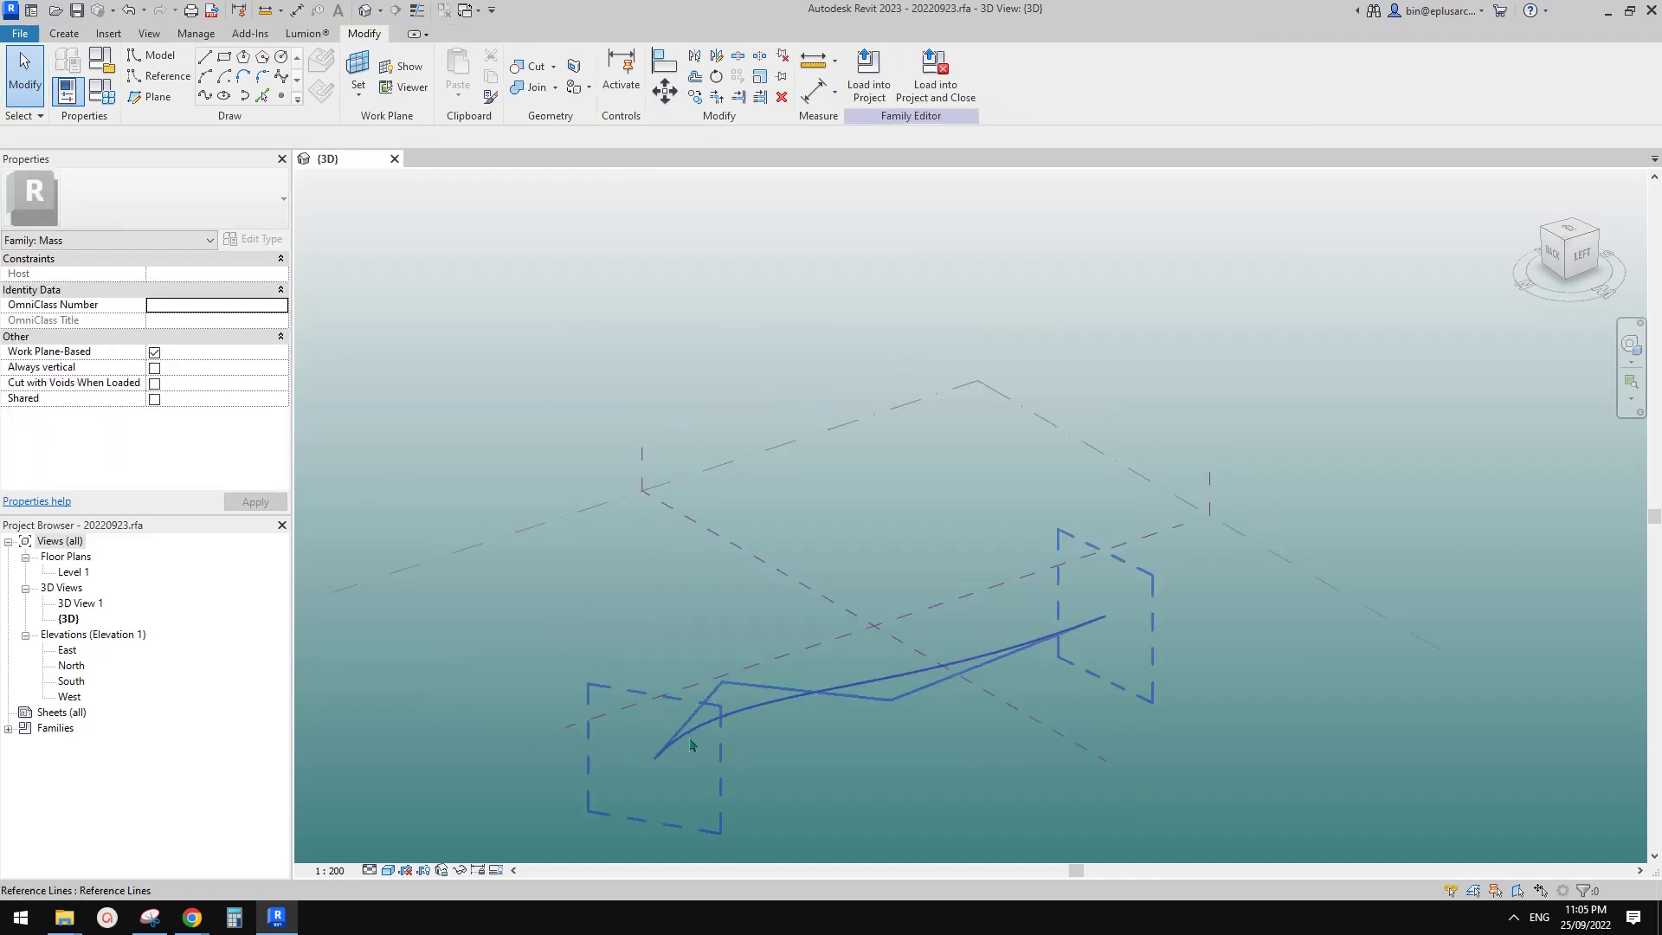
{"action": "left_click", "coordinate": [668, 770]}
{"action": "key", "text": "Delete"}
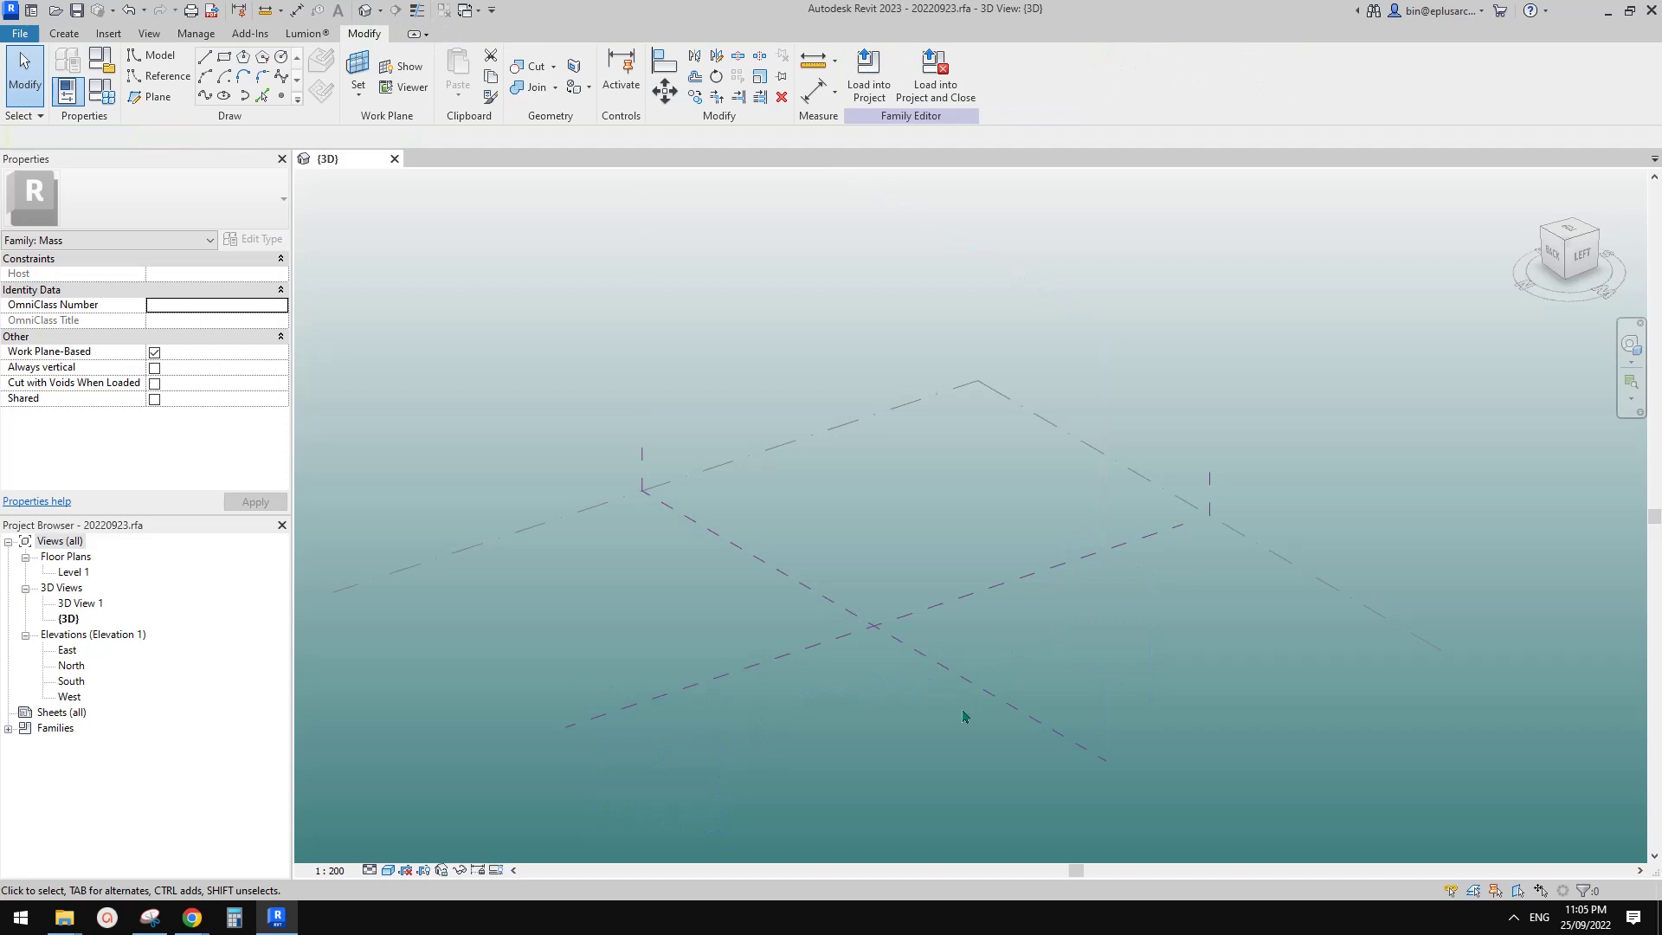
Draw a straight reference line about 36000 mm long on Level 1 across the centre reference plane.
{"action": "left_click", "coordinate": [205, 58]}
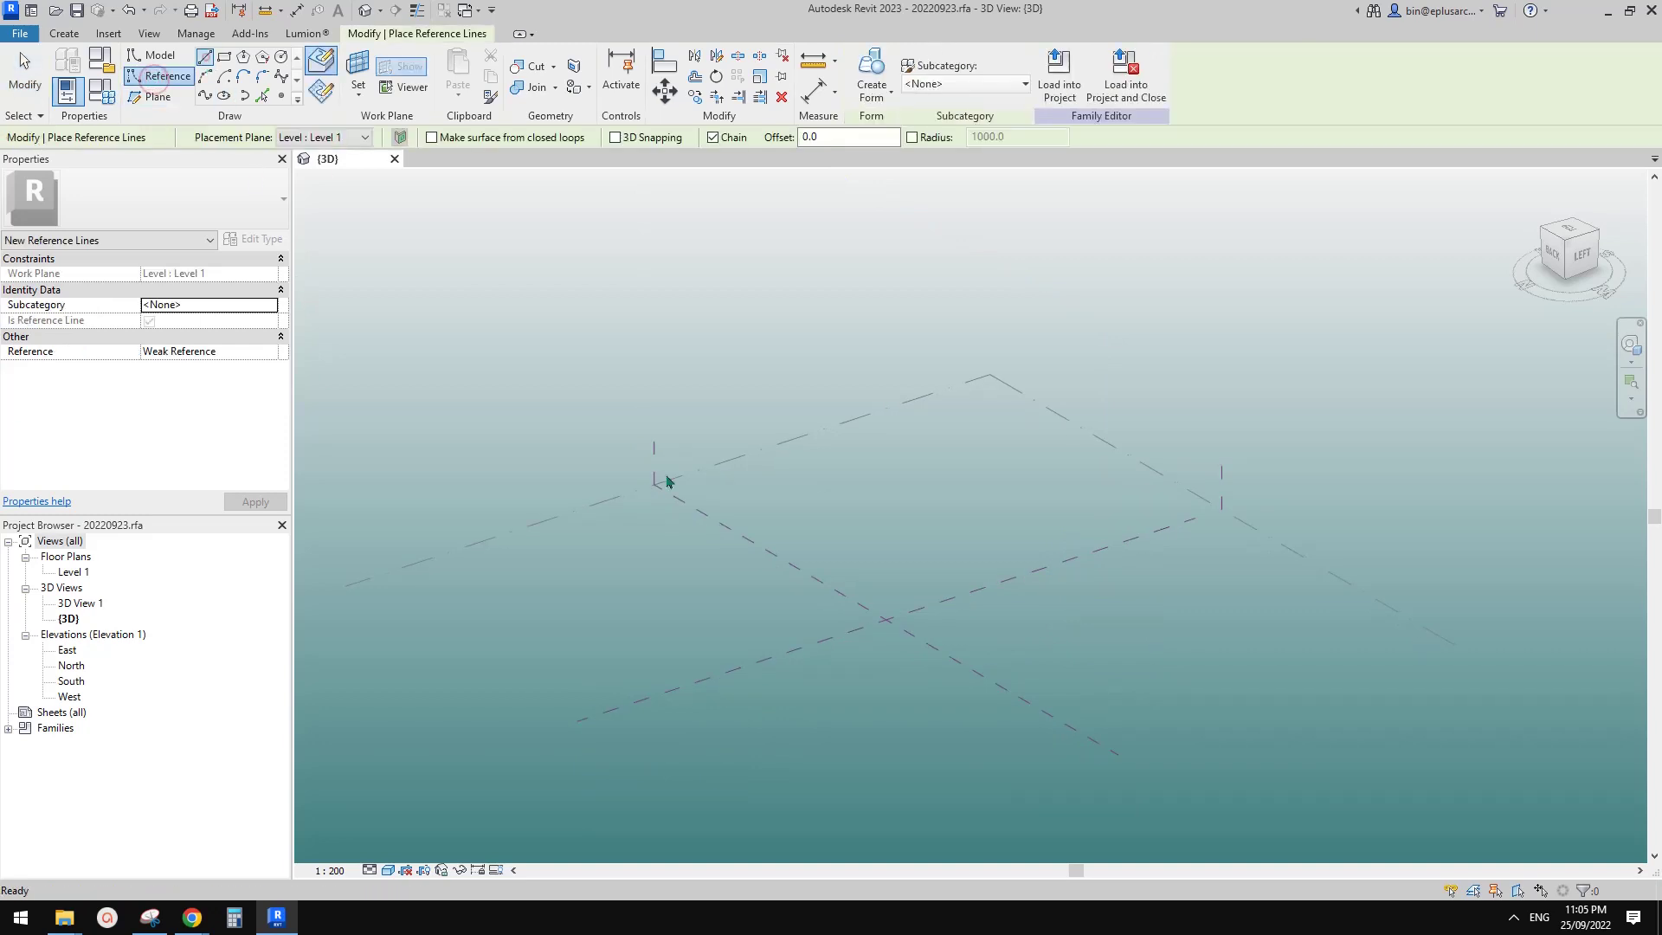
{"action": "left_click", "coordinate": [1096, 646]}
{"action": "key", "text": "Escape"}
{"action": "key", "text": "Escape"}
{"action": "scroll", "coordinate": [1061, 662], "scroll_direction": "up", "scroll_amount": 1}
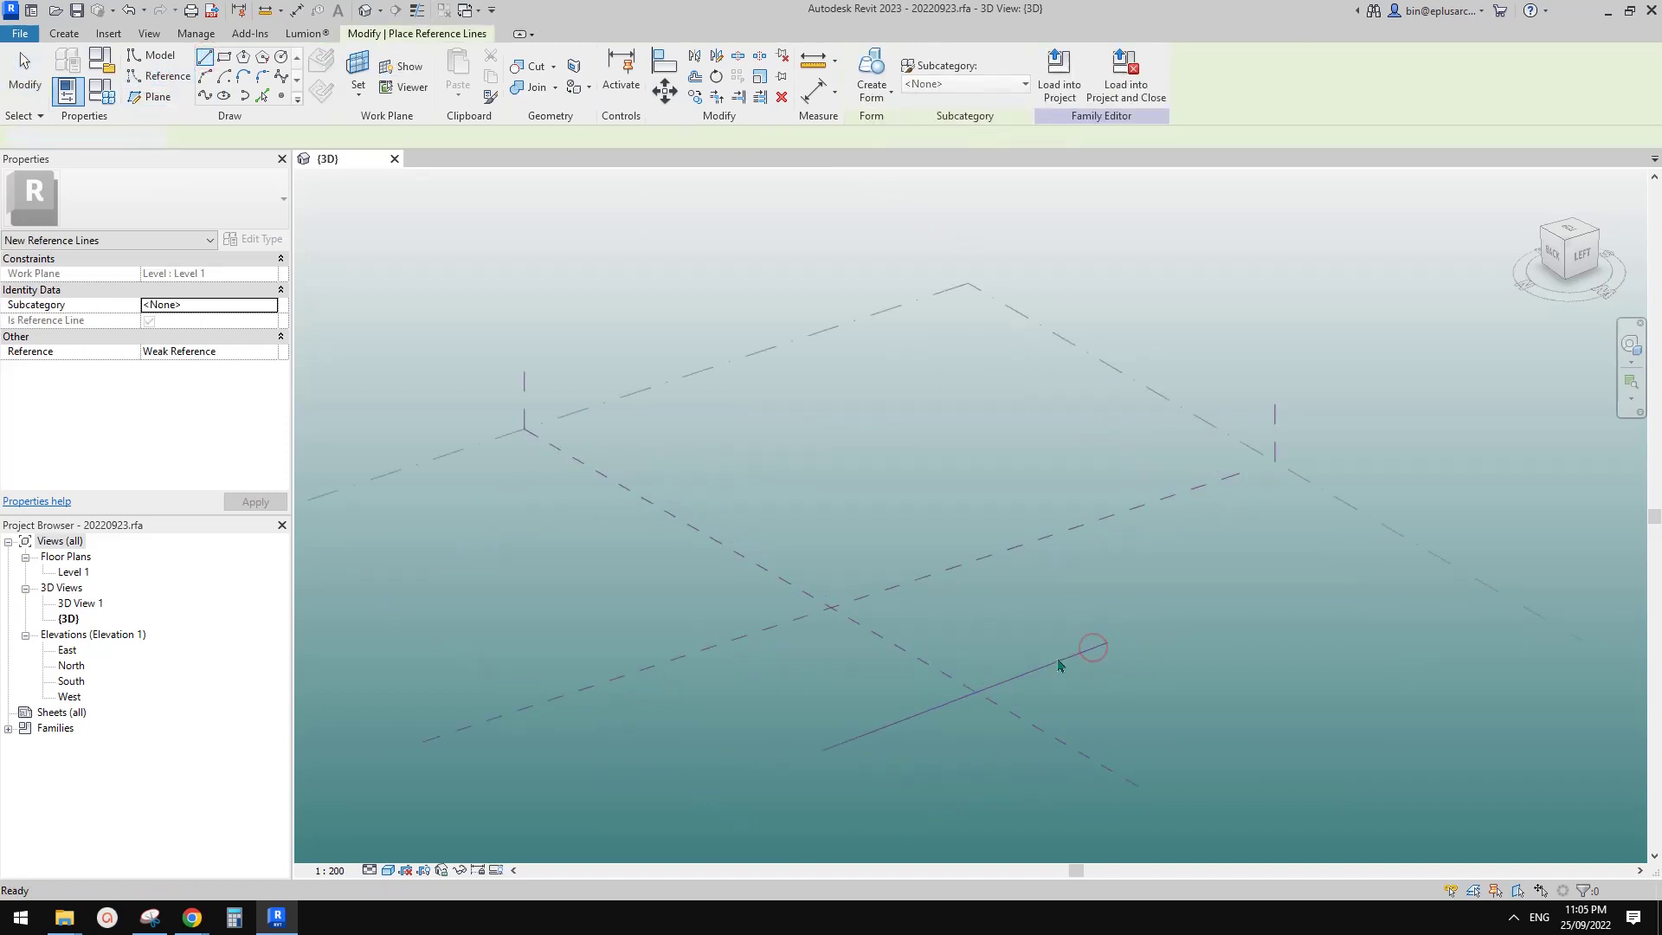
Create a vertical planar form from the straight reference line.
{"action": "left_click", "coordinate": [1055, 662]}
{"action": "middle_click_drag", "start_coordinate": [1066, 662], "coordinate": [1080, 651]}
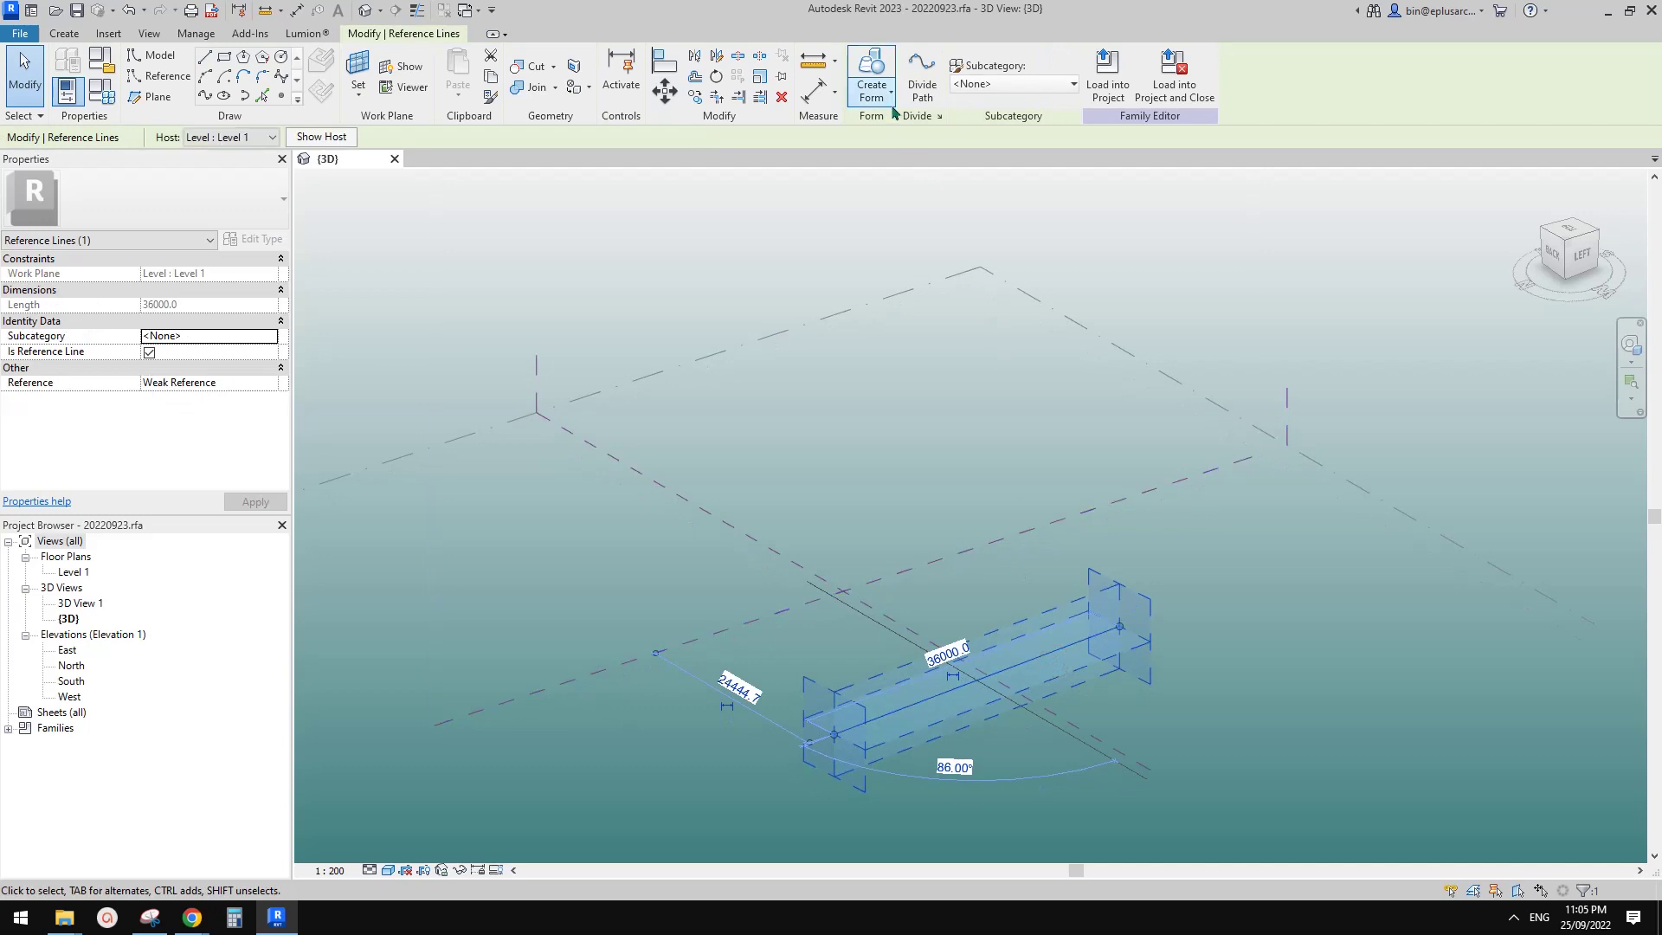
{"action": "left_click", "coordinate": [872, 74]}
{"action": "scroll", "coordinate": [984, 605], "scroll_direction": "up", "scroll_amount": 2}
{"action": "left_click", "coordinate": [935, 605]}
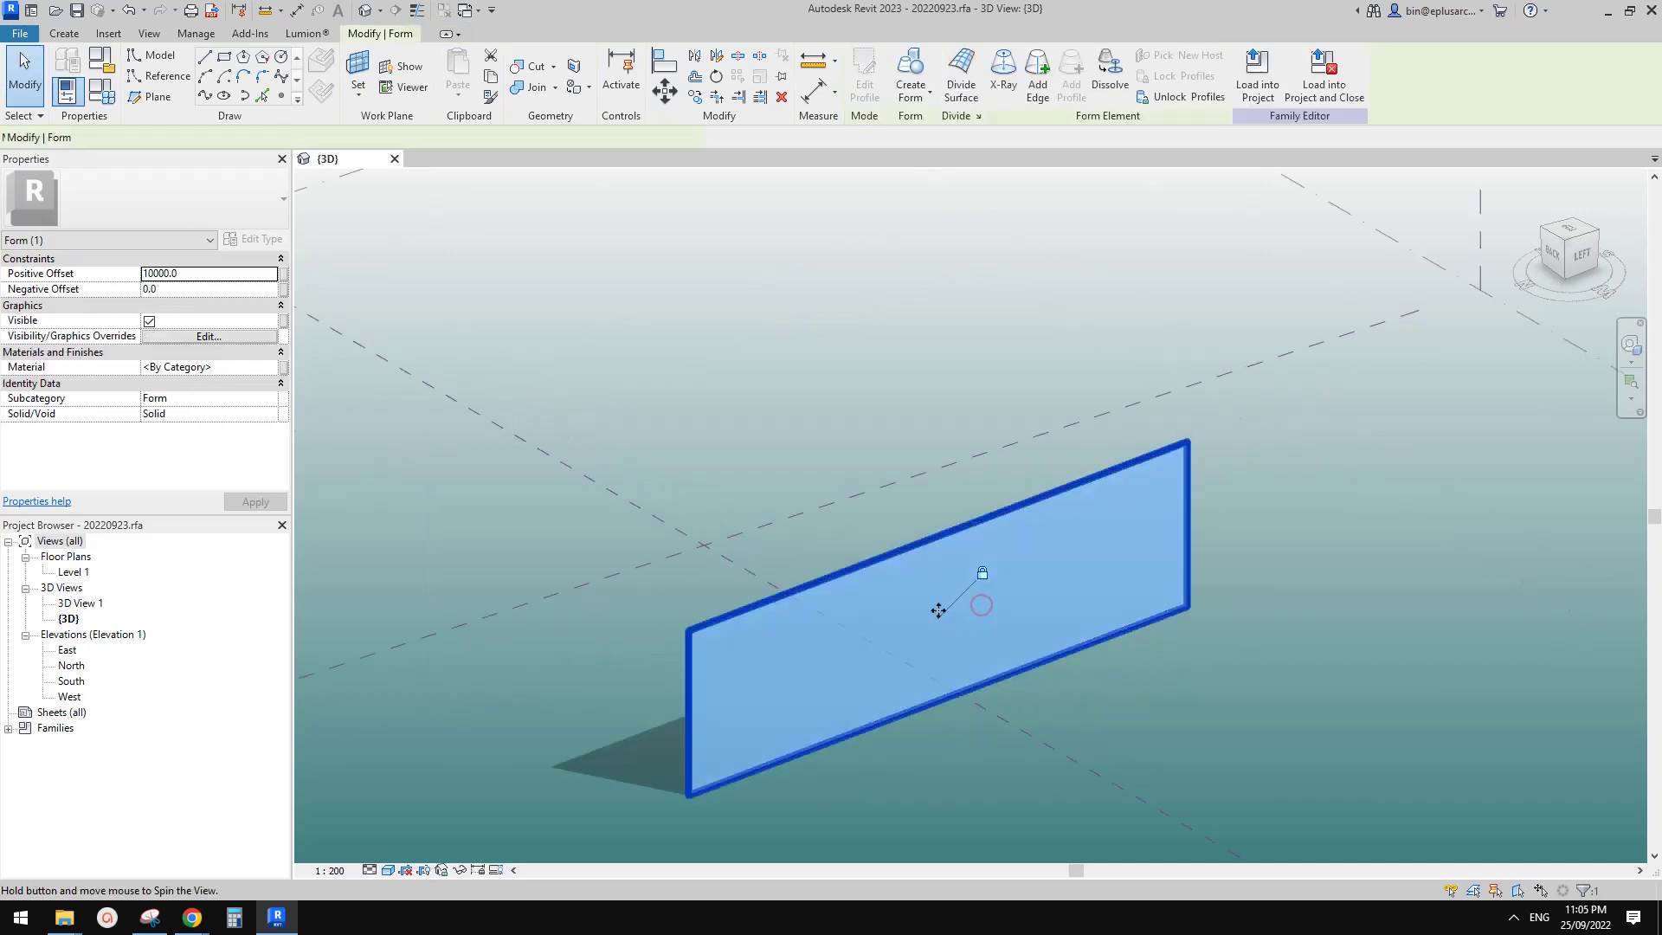
Divide the planar form's surface and set its U grid number to 5.
{"action": "scroll", "coordinate": [935, 605], "scroll_direction": "up", "scroll_amount": 1}
{"action": "left_click", "coordinate": [961, 87]}
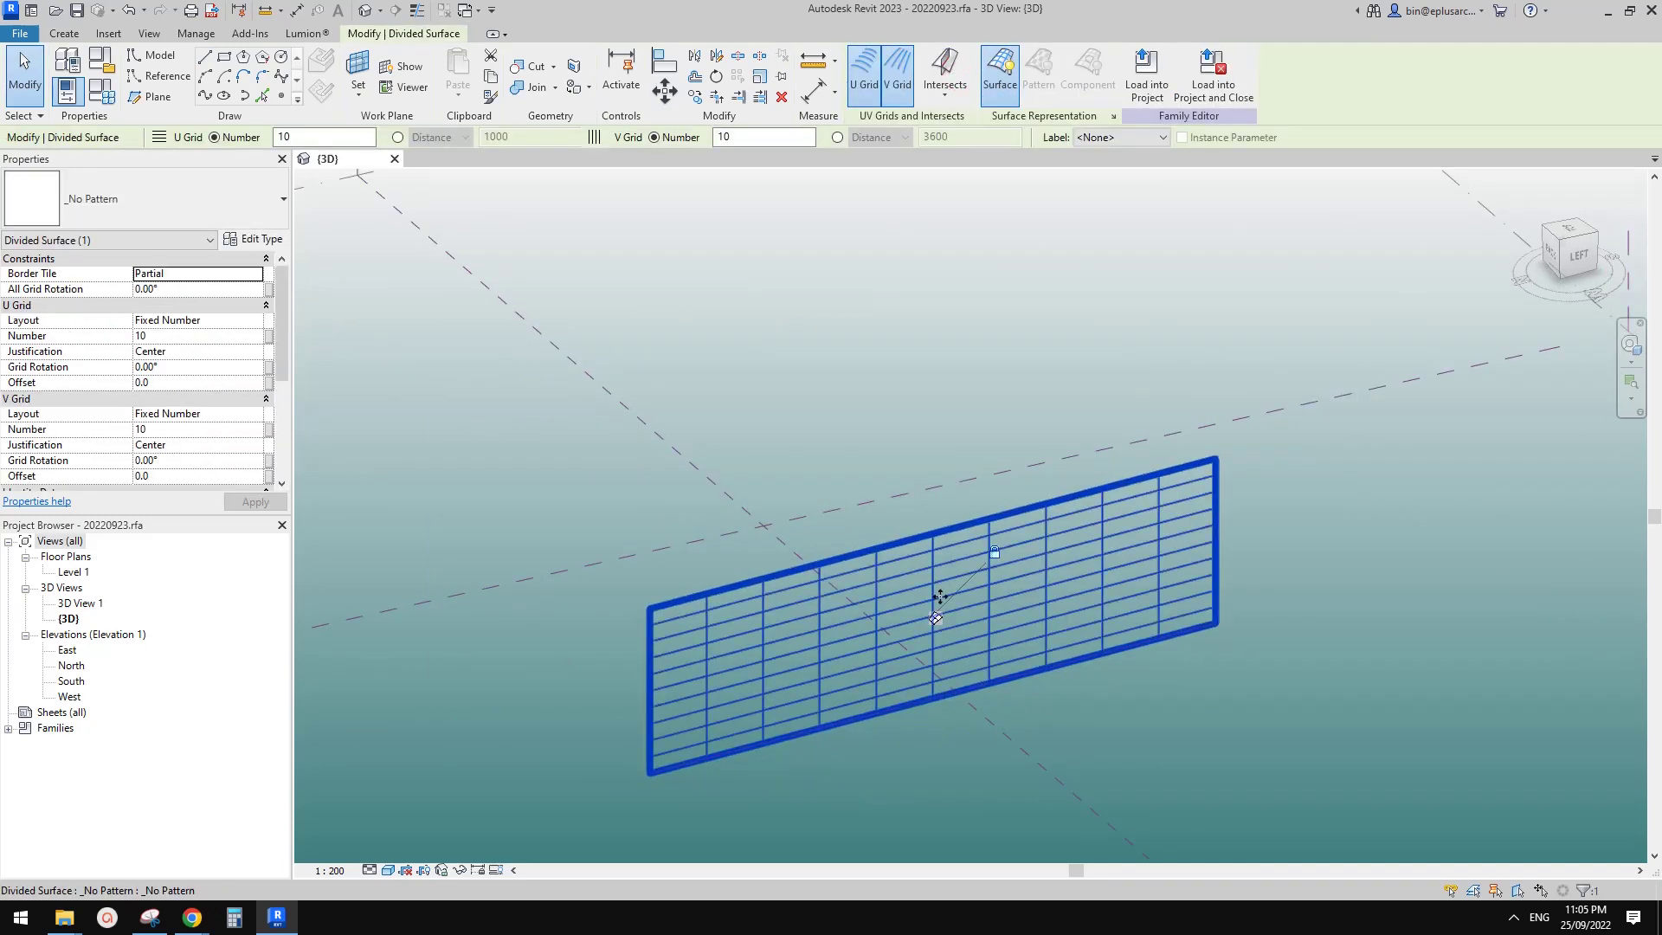
{"action": "left_click", "coordinate": [250, 319]}
{"action": "left_click", "coordinate": [249, 319]}
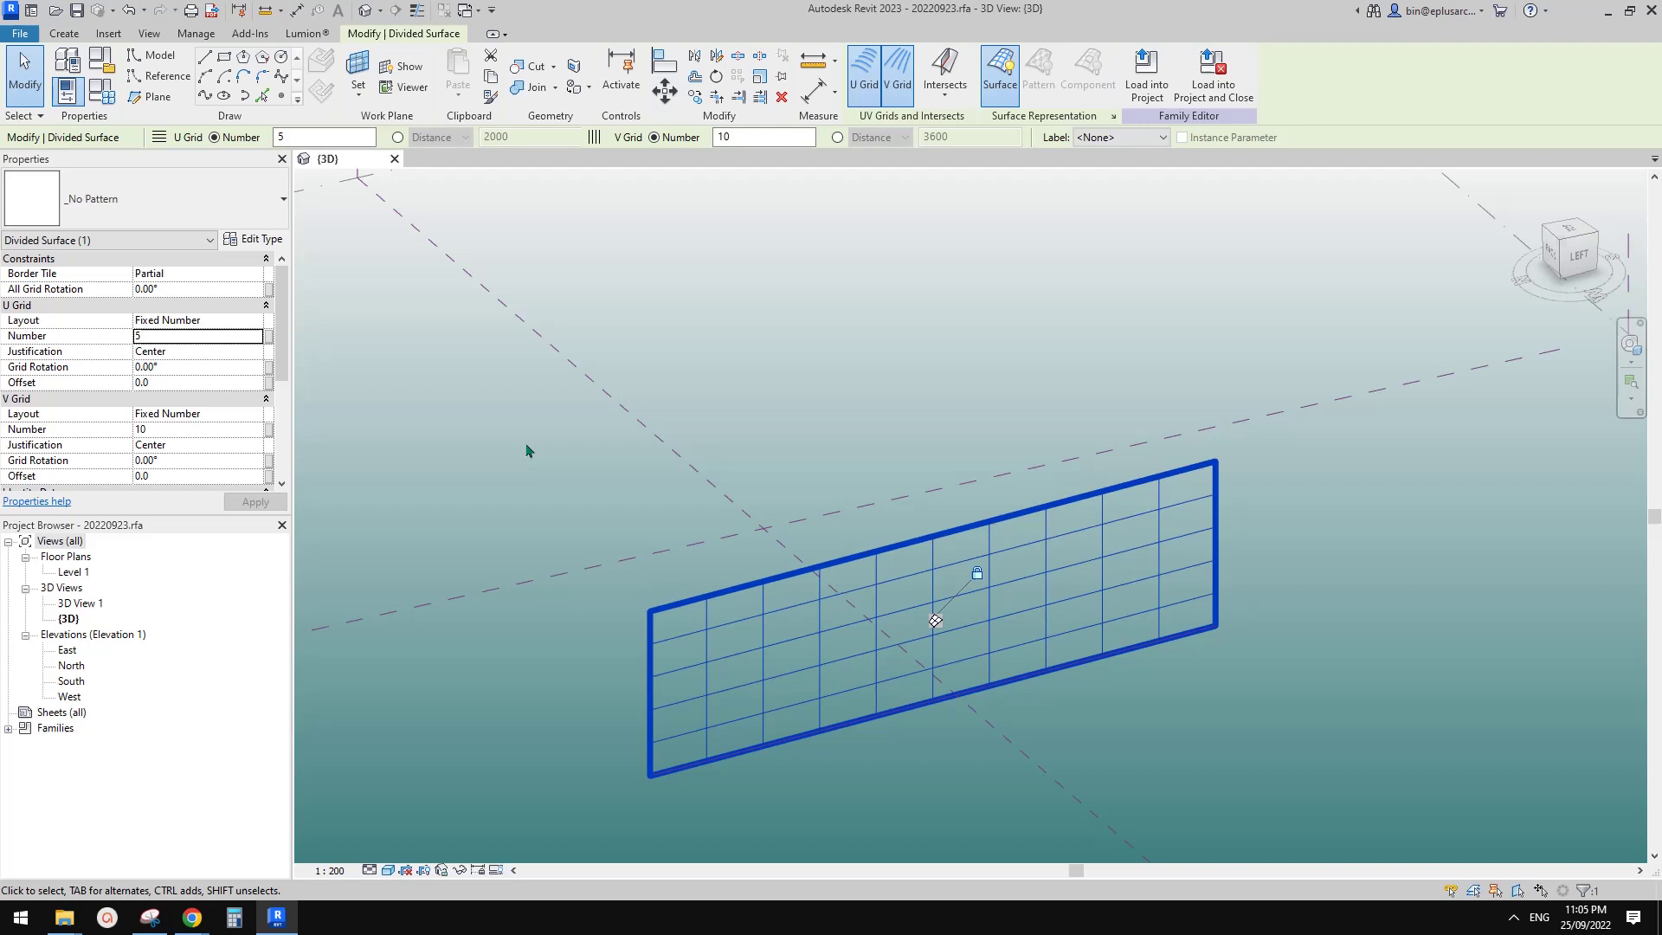
{"action": "key", "text": "Escape"}
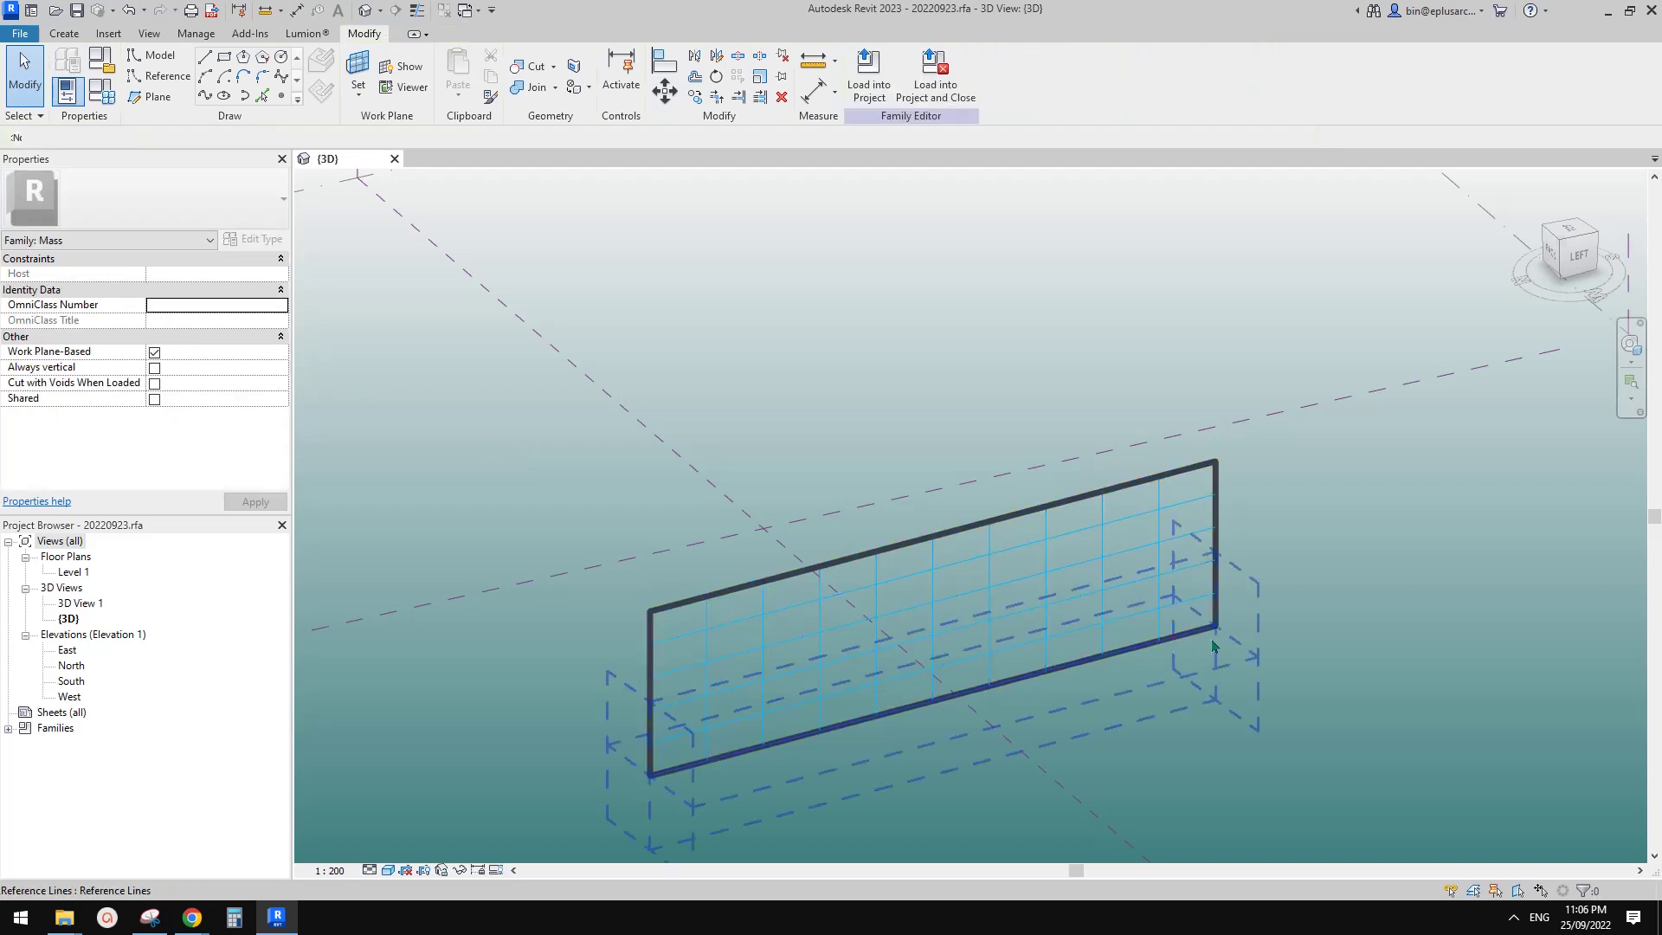
Shorten the wall surface to about 19472 mm by moving its reference line's end onto the centre reference plane.
{"action": "left_click", "coordinate": [1173, 639]}
{"action": "left_click_drag", "start_coordinate": [1149, 641], "coordinate": [956, 693]}
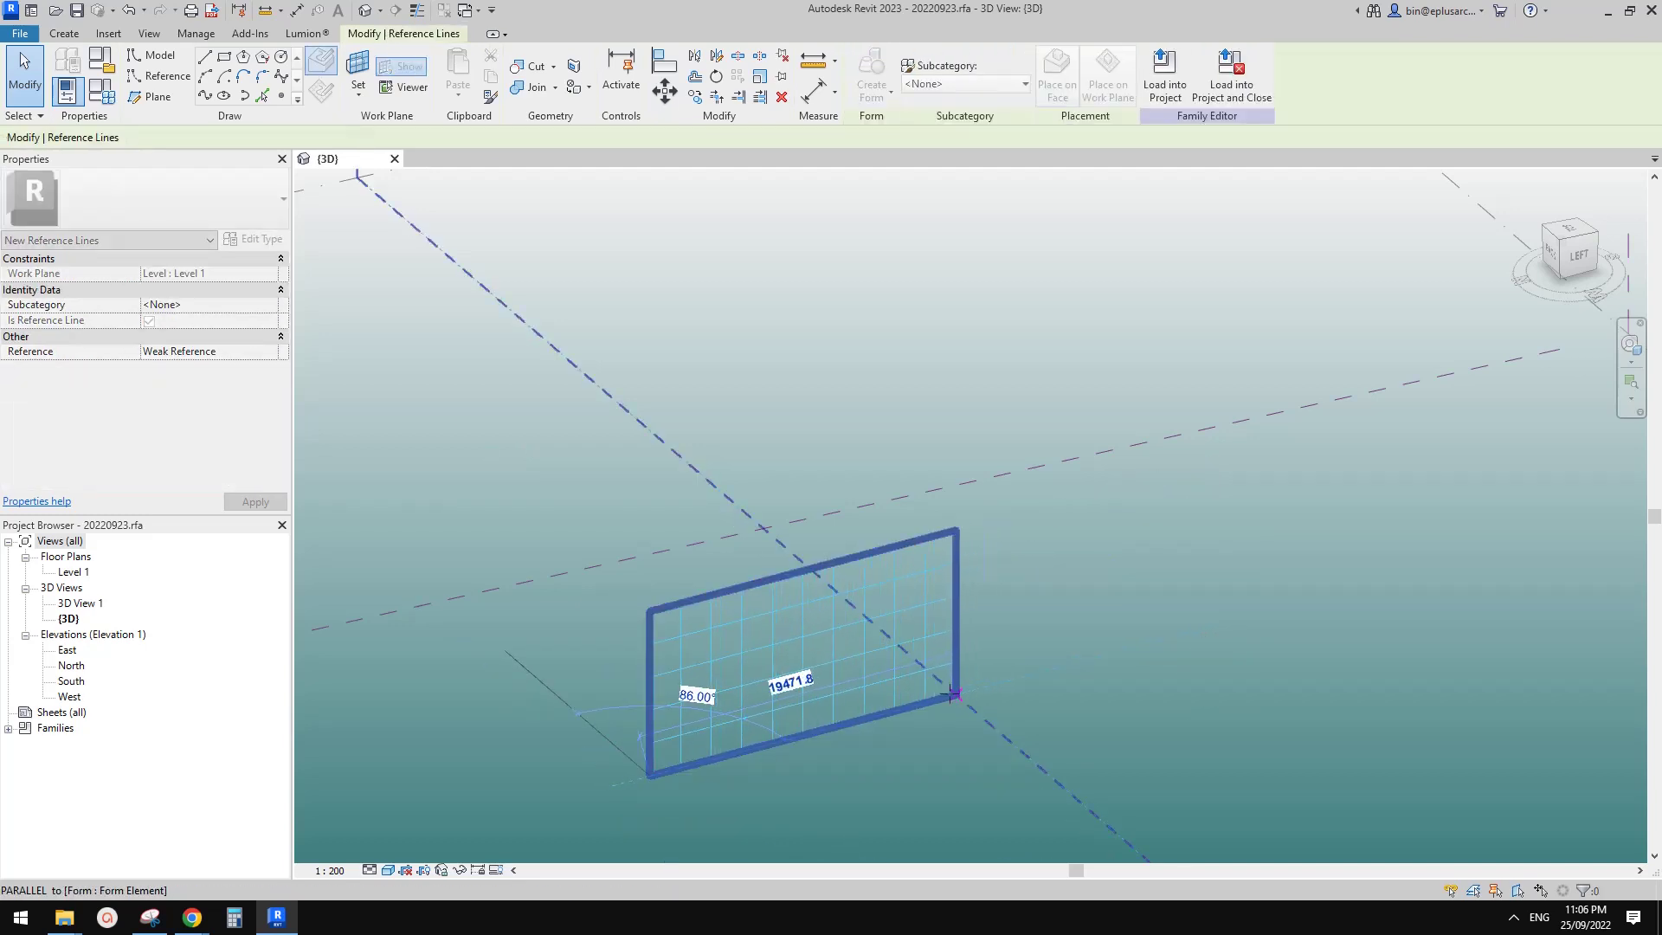
{"action": "scroll", "coordinate": [820, 687], "scroll_direction": "up", "scroll_amount": 3}
{"action": "key", "text": "Escape"}
Apply the Family5 component of the Hexagon pattern to the divided surface.
{"action": "middle_click_drag", "start_coordinate": [852, 582], "coordinate": [1060, 448]}
{"action": "left_click", "coordinate": [907, 420]}
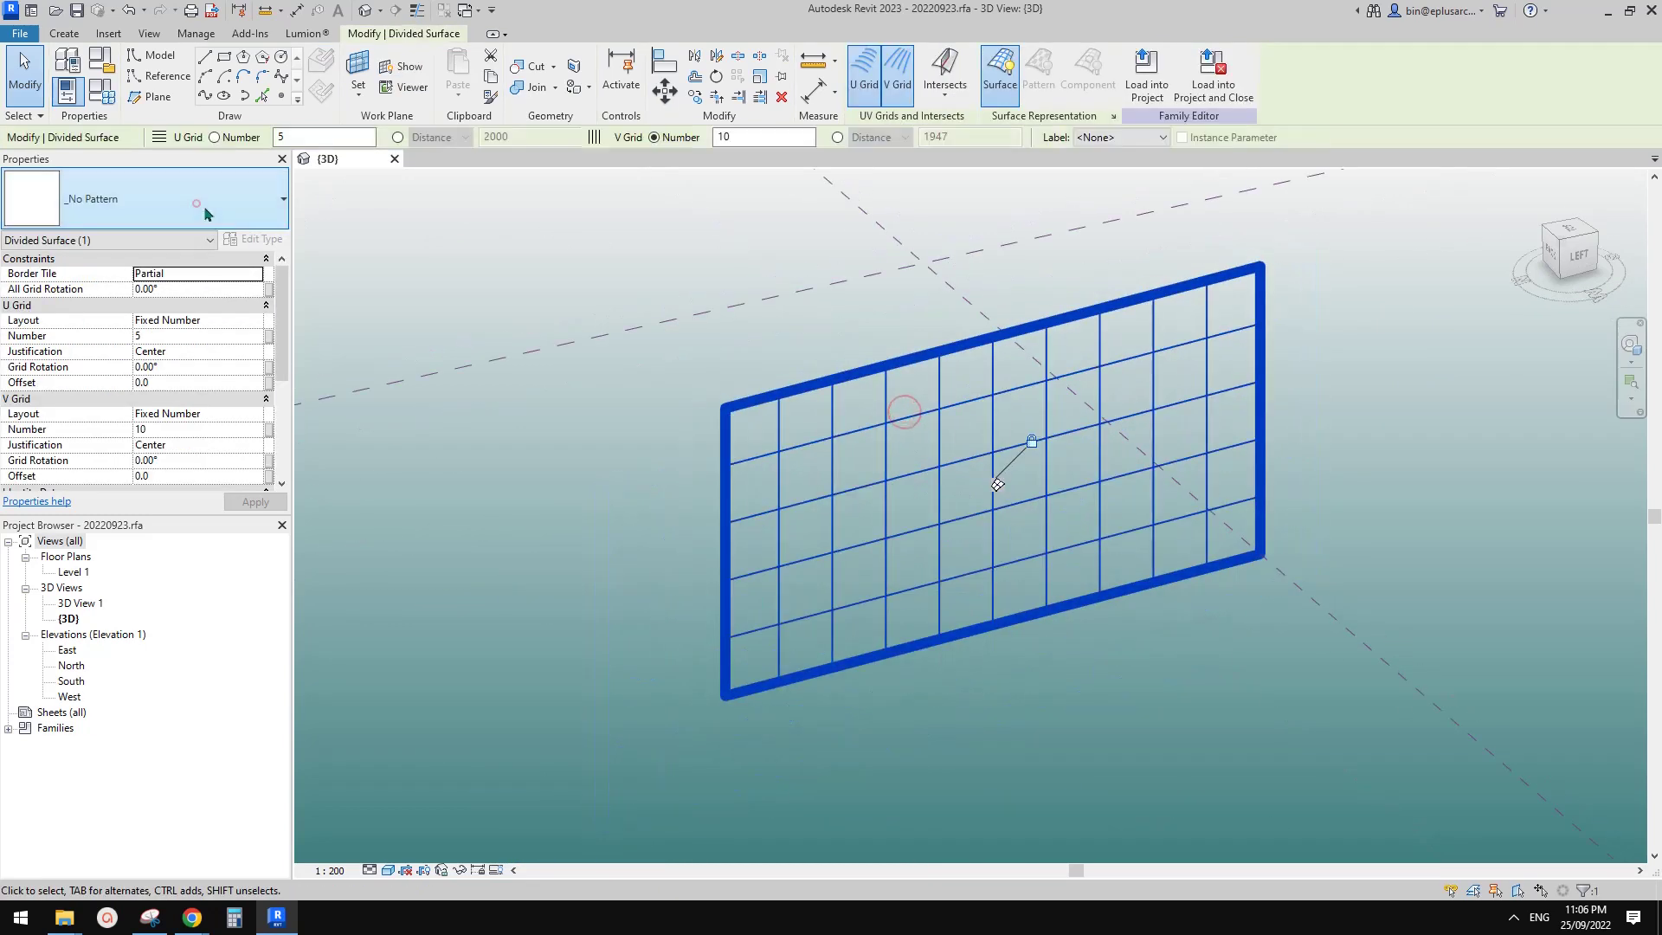
{"action": "left_click", "coordinate": [148, 199]}
{"action": "scroll", "coordinate": [161, 495], "scroll_direction": "down", "scroll_amount": 2}
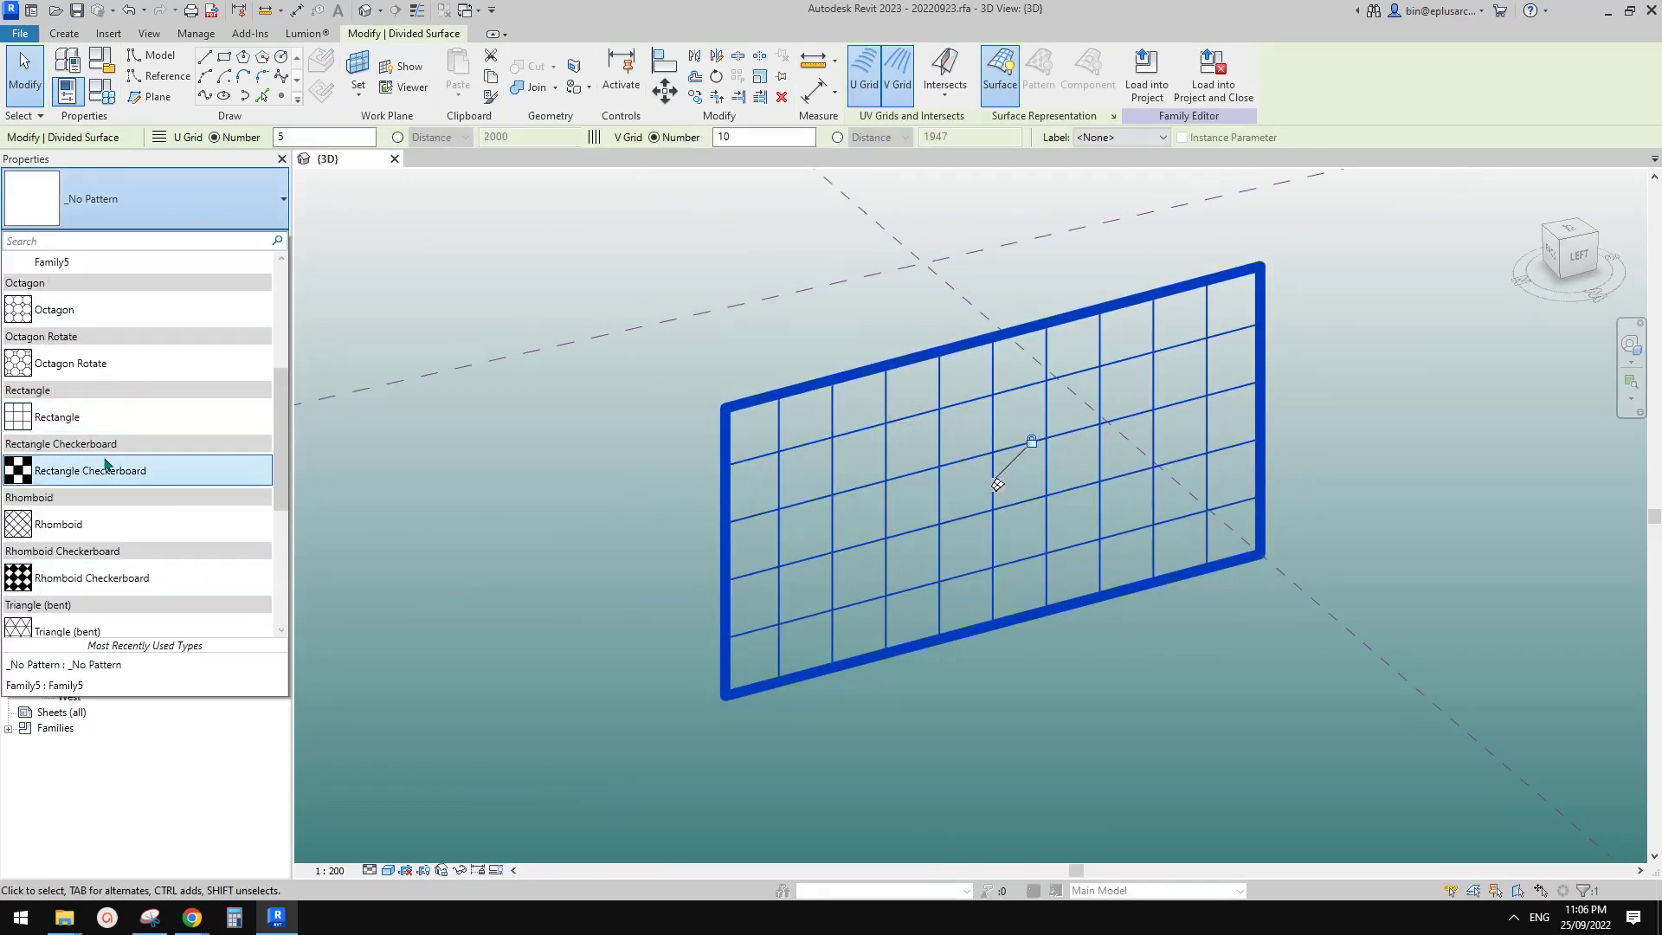
{"action": "scroll", "coordinate": [137, 504], "scroll_direction": "up", "scroll_amount": 5}
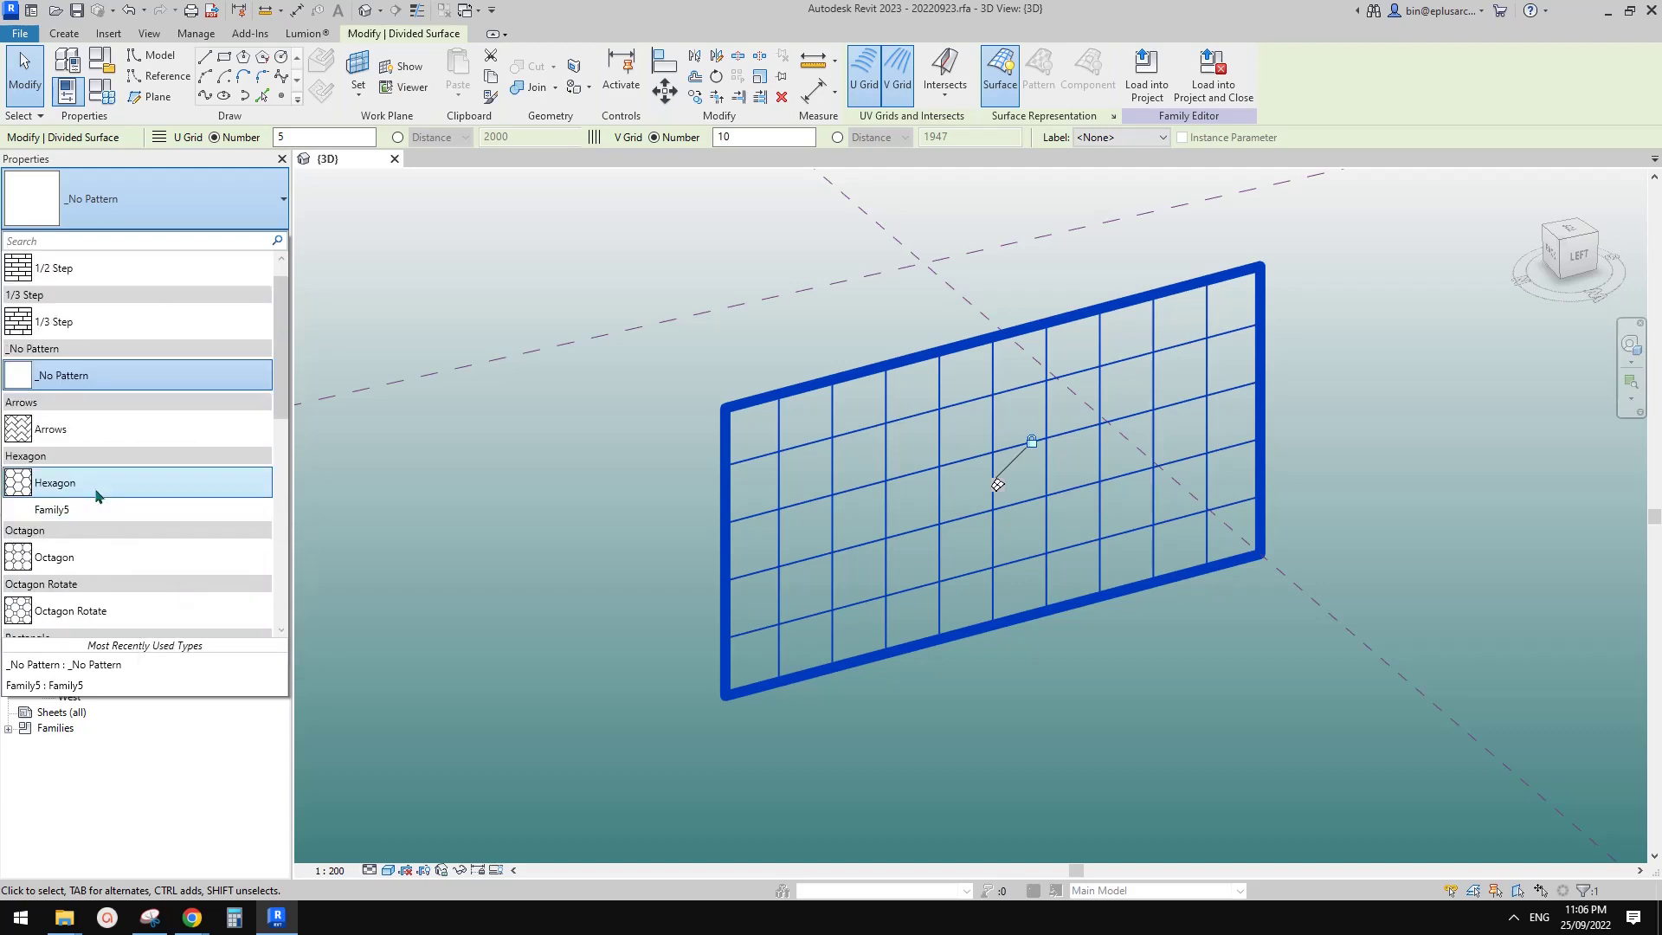
{"action": "left_click", "coordinate": [120, 512]}
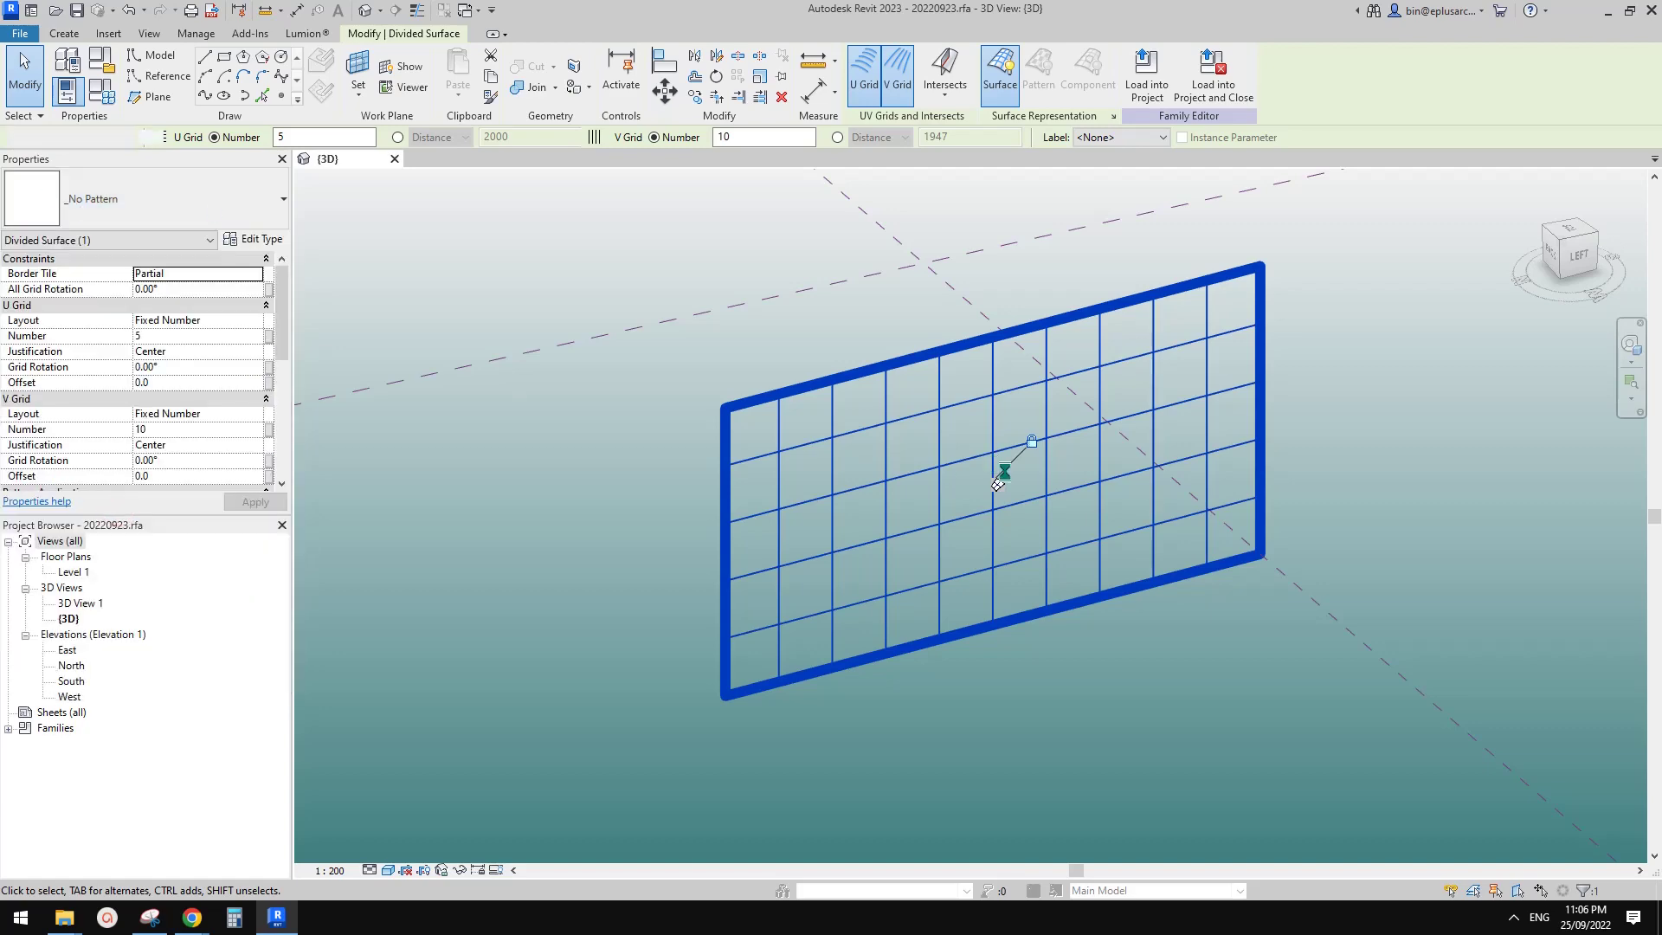
{"action": "scroll", "coordinate": [953, 505], "scroll_direction": "up", "scroll_amount": 2}
{"action": "key", "text": "Escape"}
Set the patterned surface's U grid number to 10 and its V grid number to 20.
{"action": "scroll", "coordinate": [957, 500], "scroll_direction": "down", "scroll_amount": 3}
{"action": "middle_click_drag", "start_coordinate": [1157, 557], "coordinate": [1042, 459], "text": "shift"}
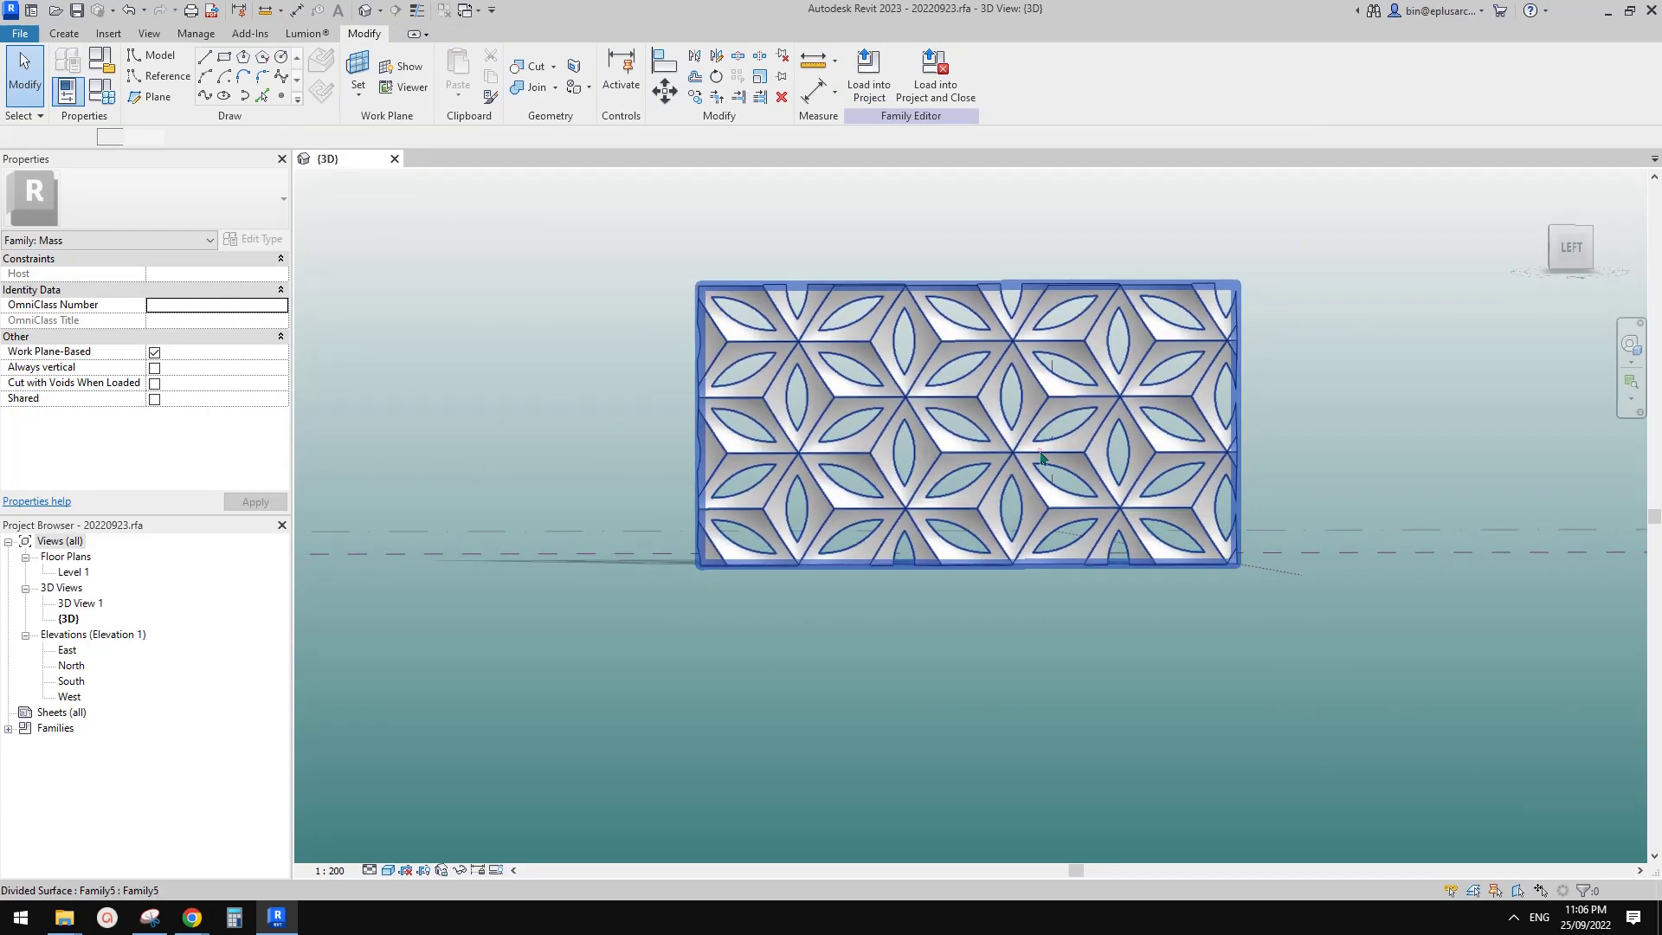
{"action": "left_click", "coordinate": [1041, 458]}
{"action": "left_click", "coordinate": [1232, 620]}
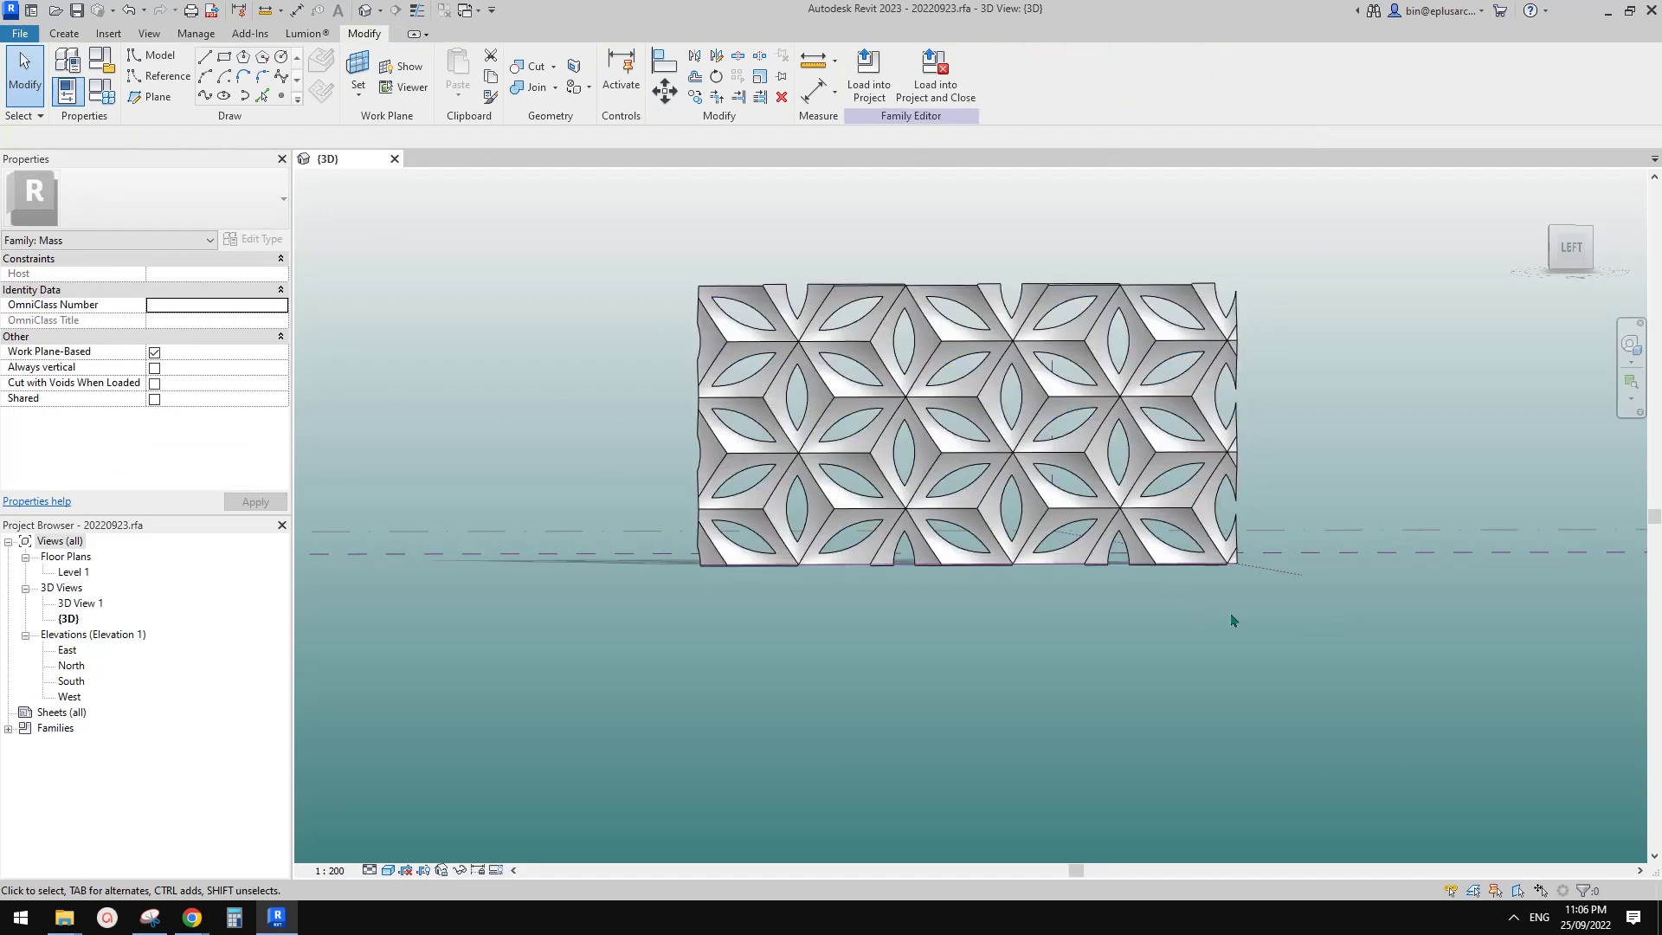
{"action": "scroll", "coordinate": [1190, 593], "scroll_direction": "down", "scroll_amount": 3}
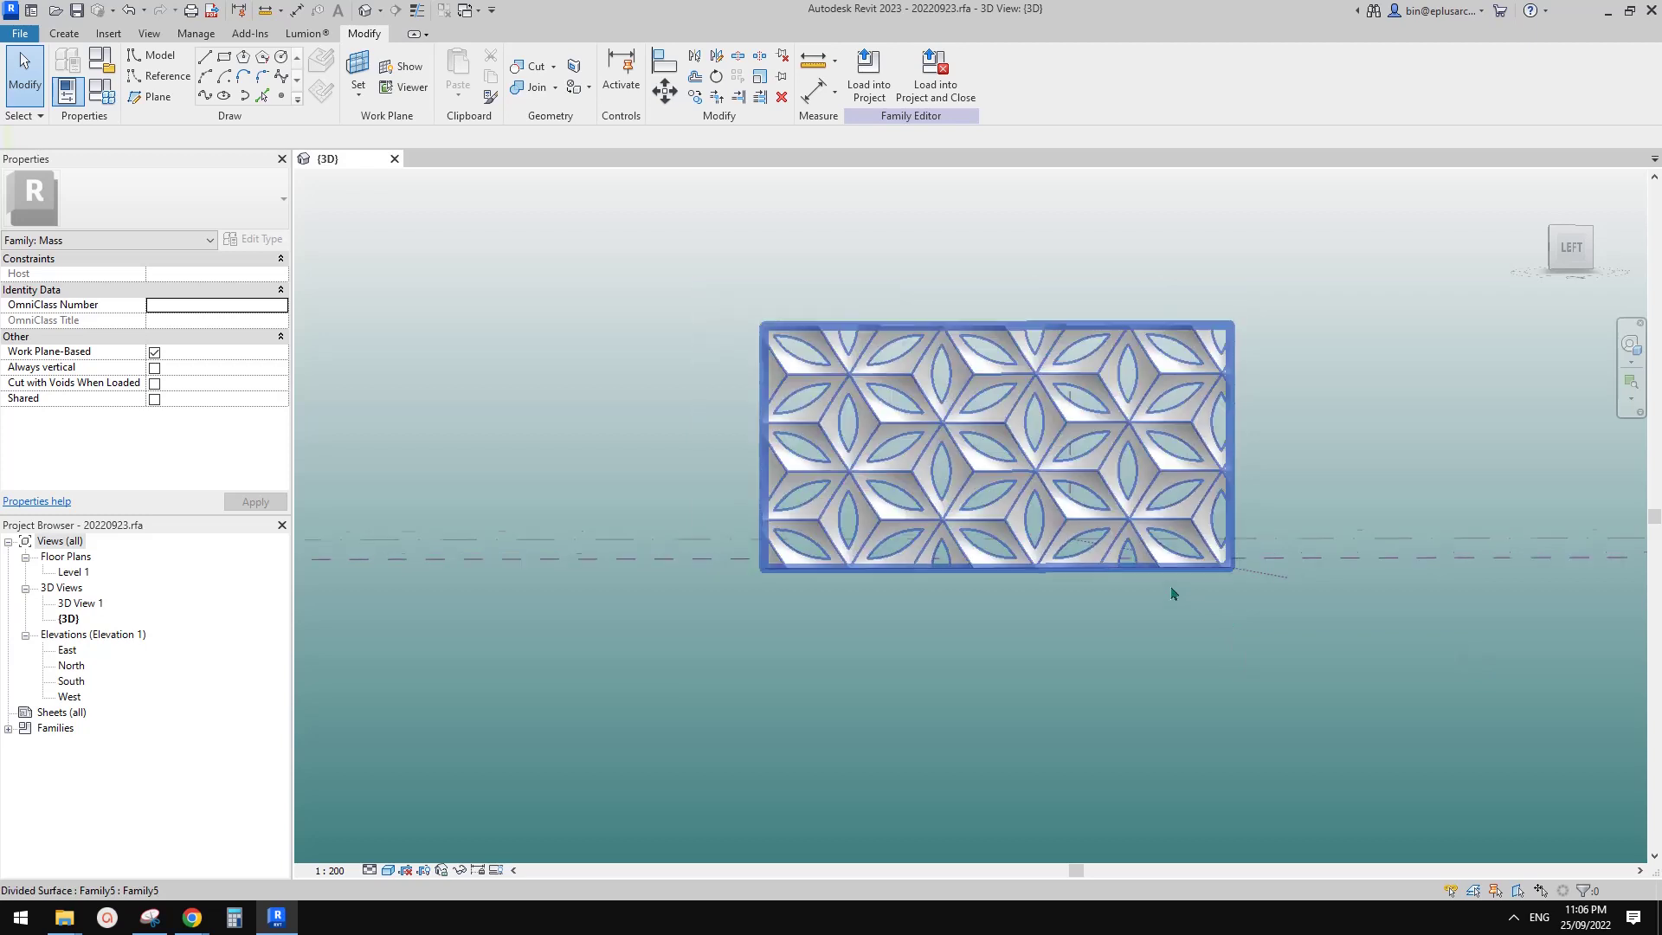
{"action": "left_click", "coordinate": [1114, 492]}
{"action": "middle_click_drag", "start_coordinate": [1115, 492], "coordinate": [1299, 632], "text": "shift"}
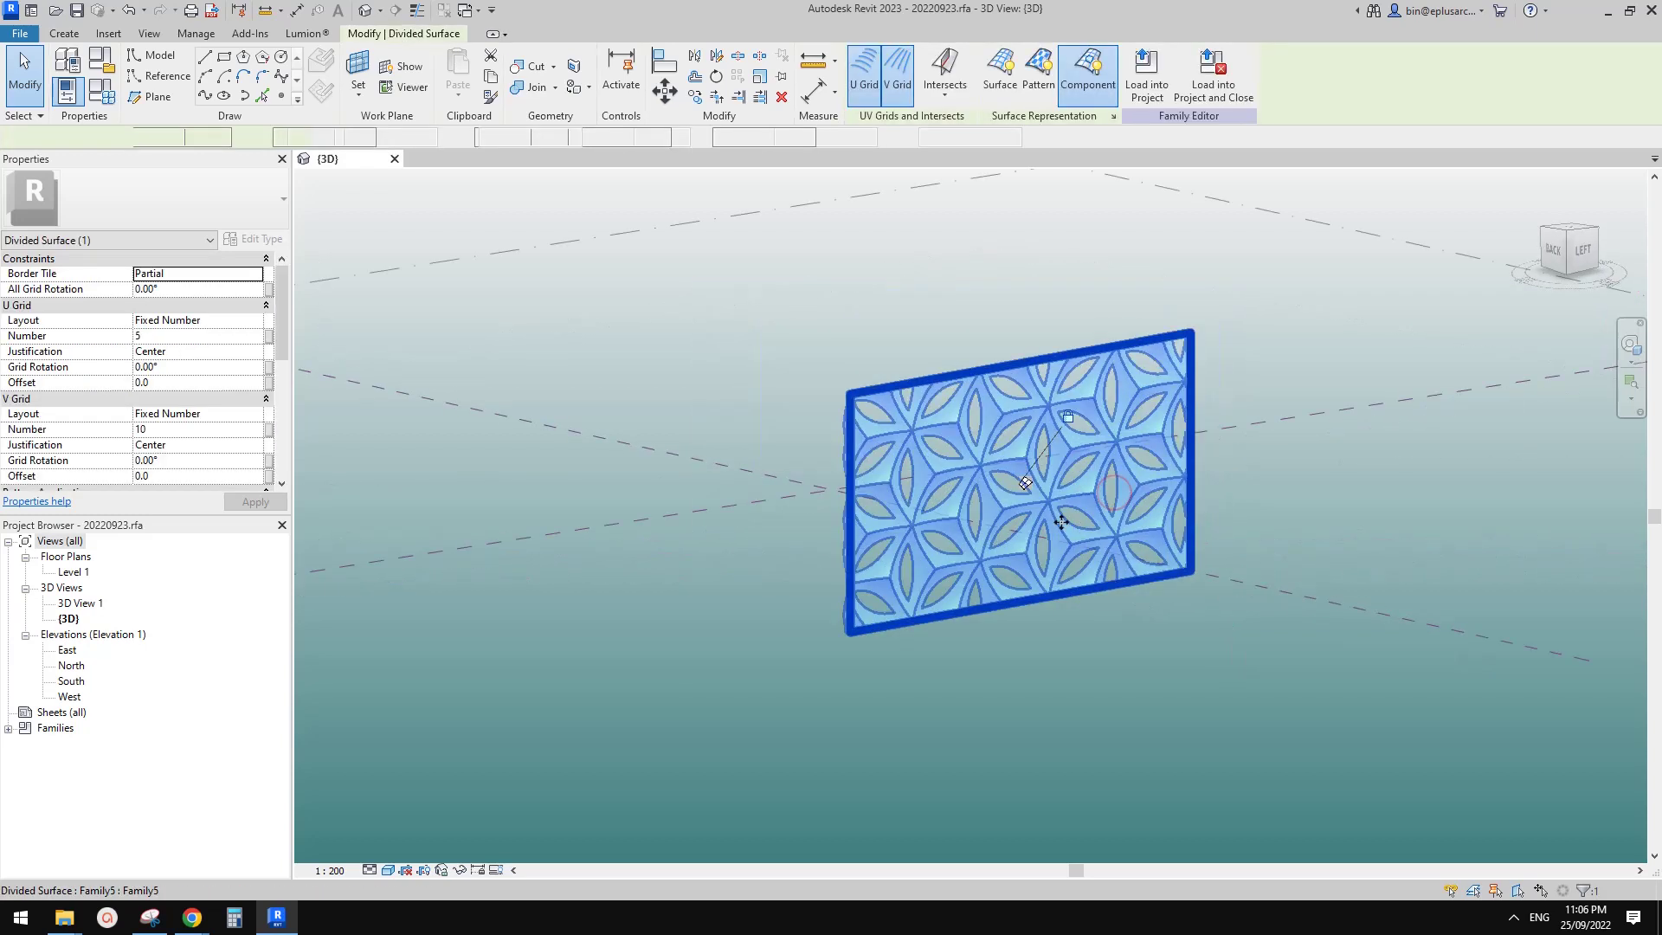
{"action": "left_click", "coordinate": [184, 337]}
{"action": "type", "text": "10"}
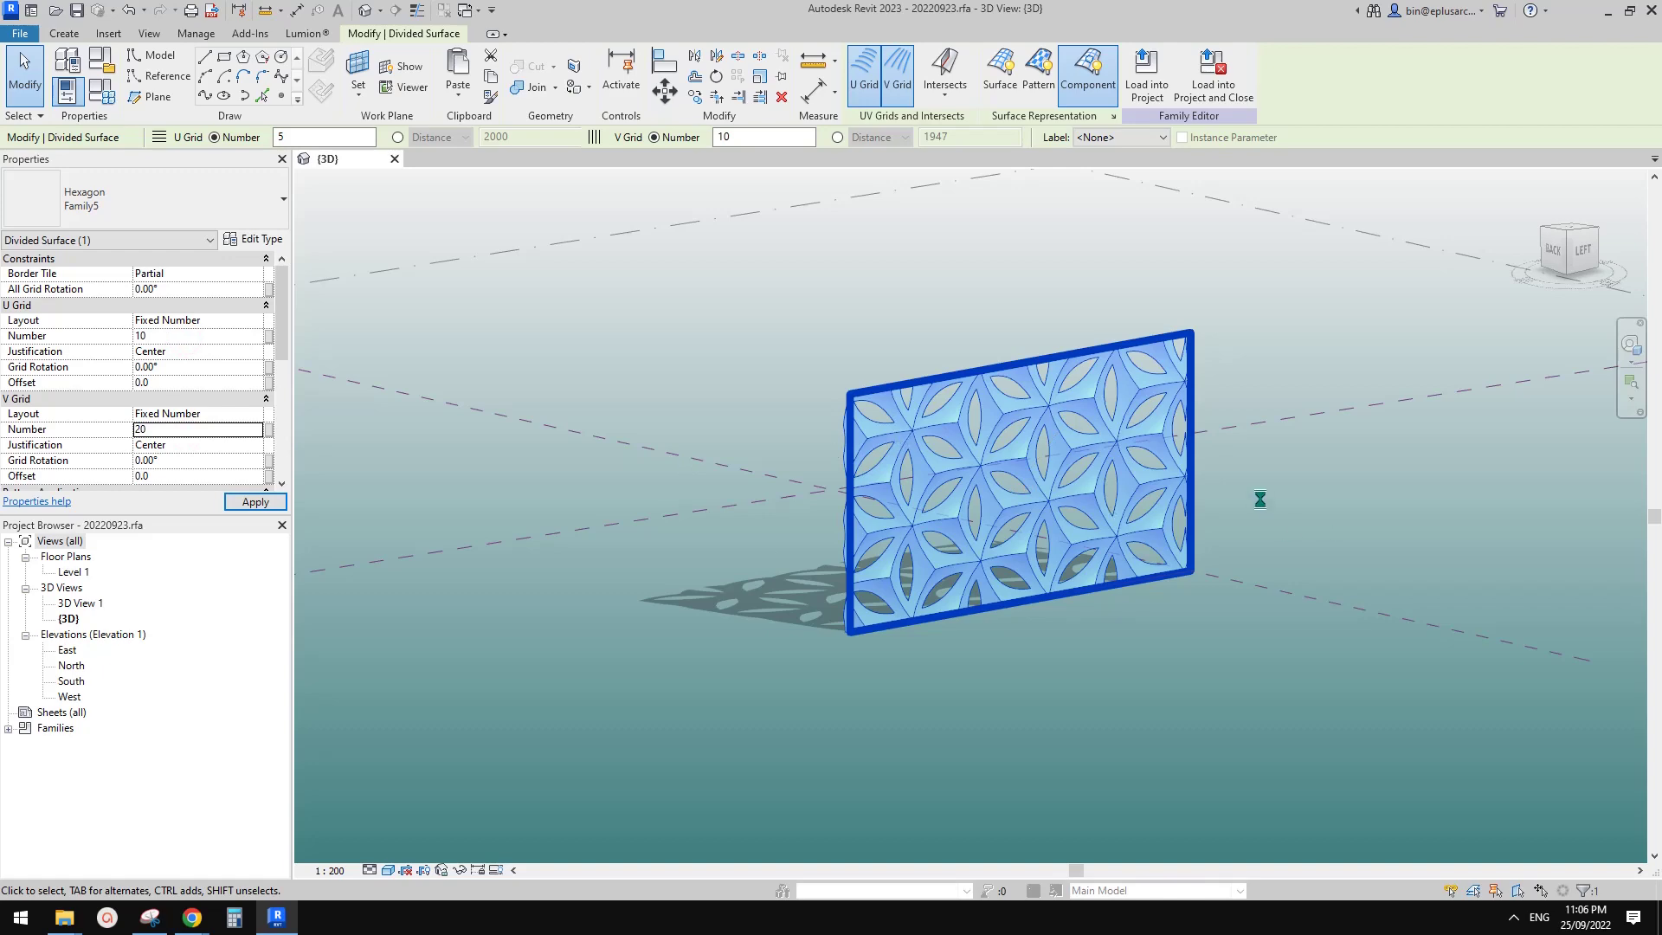
{"action": "left_click", "coordinate": [1205, 518]}
Examine the denser pattern and one of its hexagonal panels, and compare with the gradient facade image in the ideas document.
{"action": "scroll", "coordinate": [1196, 522], "scroll_direction": "up", "scroll_amount": 1}
{"action": "middle_click_drag", "start_coordinate": [1182, 530], "coordinate": [1221, 537], "text": "shift"}
{"action": "scroll", "coordinate": [1030, 490], "scroll_direction": "up", "scroll_amount": 2}
{"action": "left_click", "coordinate": [949, 466]}
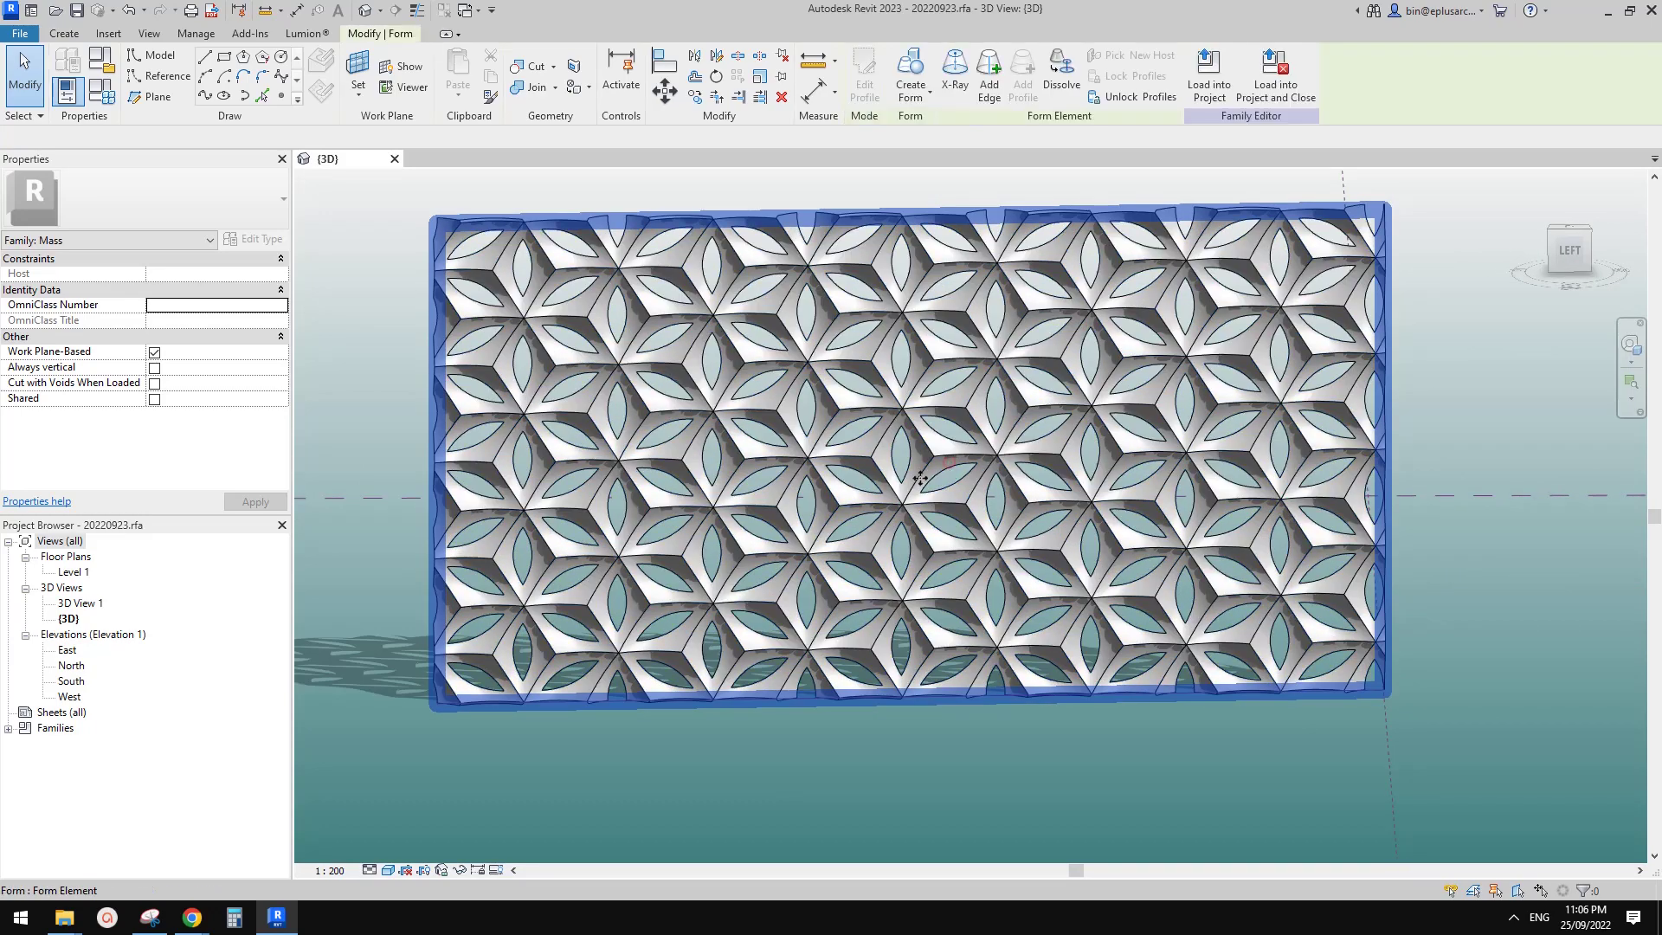
{"action": "middle_click_drag", "start_coordinate": [949, 465], "coordinate": [949, 466], "text": "shift"}
{"action": "key", "text": "Escape"}
{"action": "left_click", "coordinate": [937, 465]}
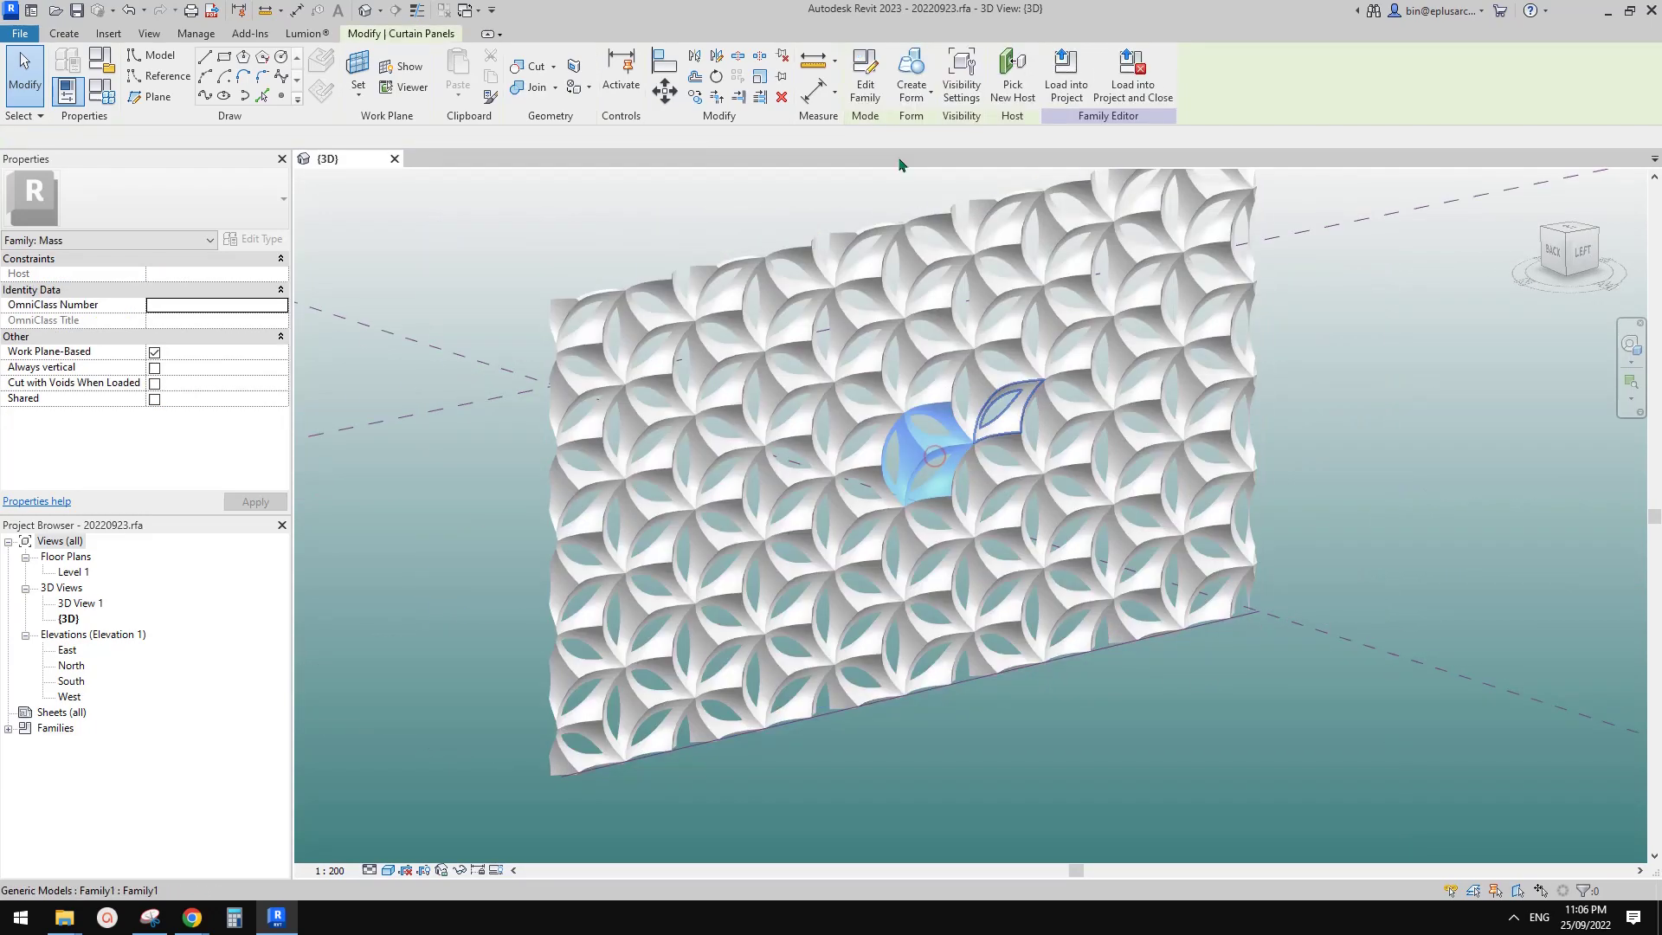
{"action": "mouse_move", "coordinate": [192, 916]}
{"action": "left_click", "coordinate": [283, 842]}
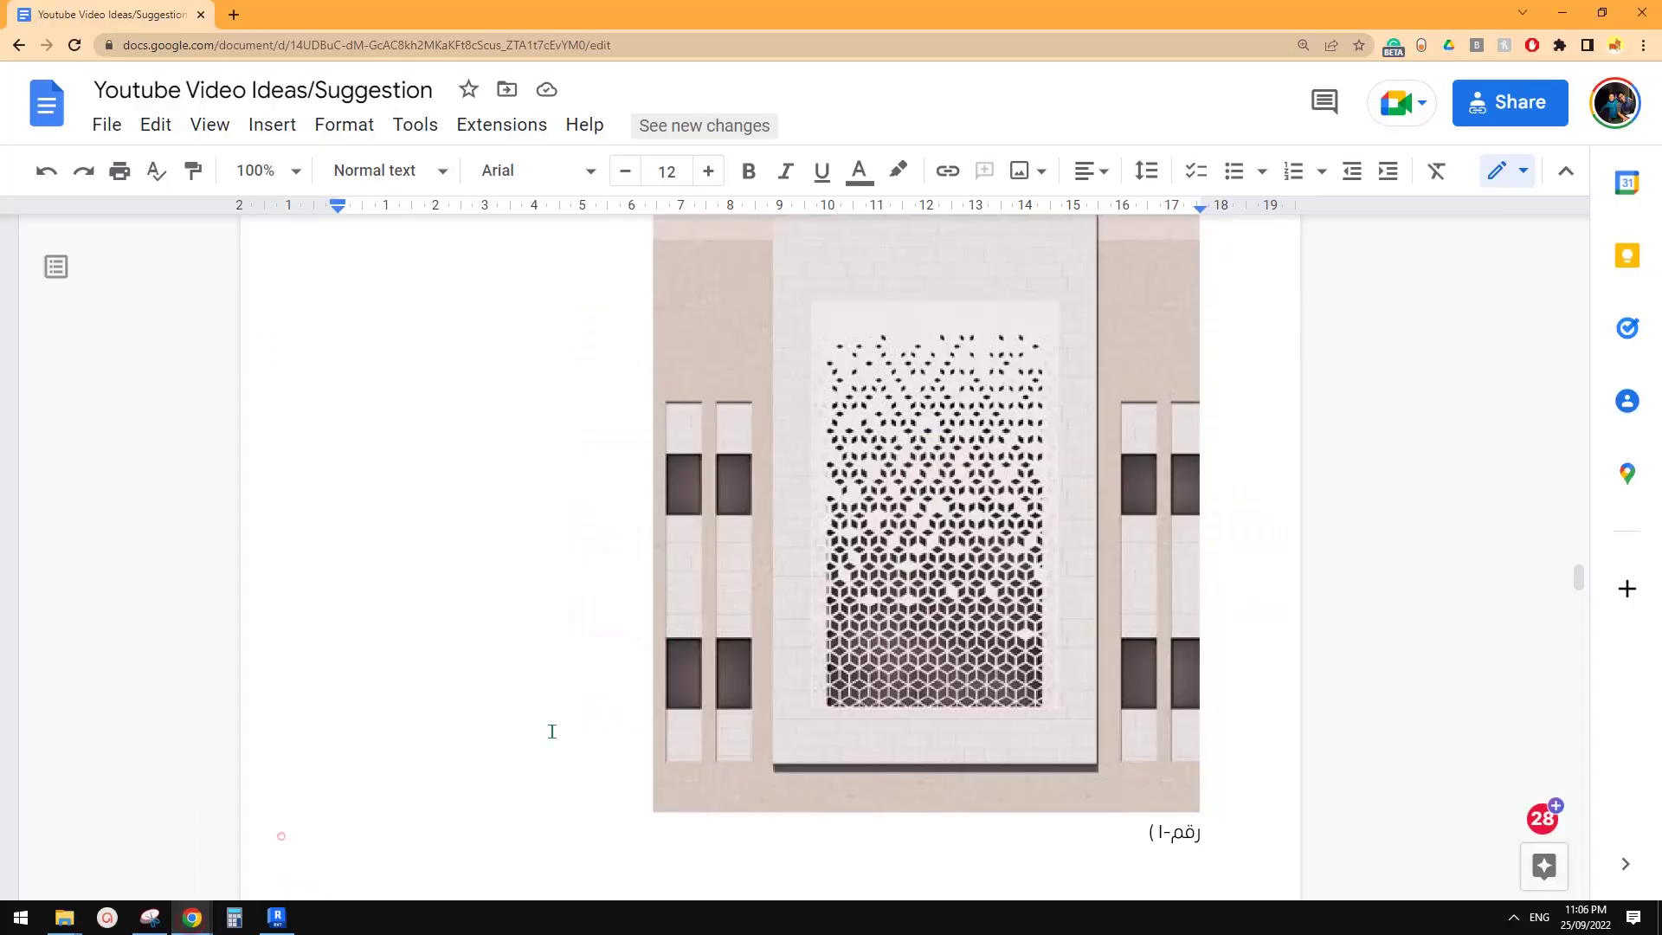
{"action": "left_click", "coordinate": [275, 919]}
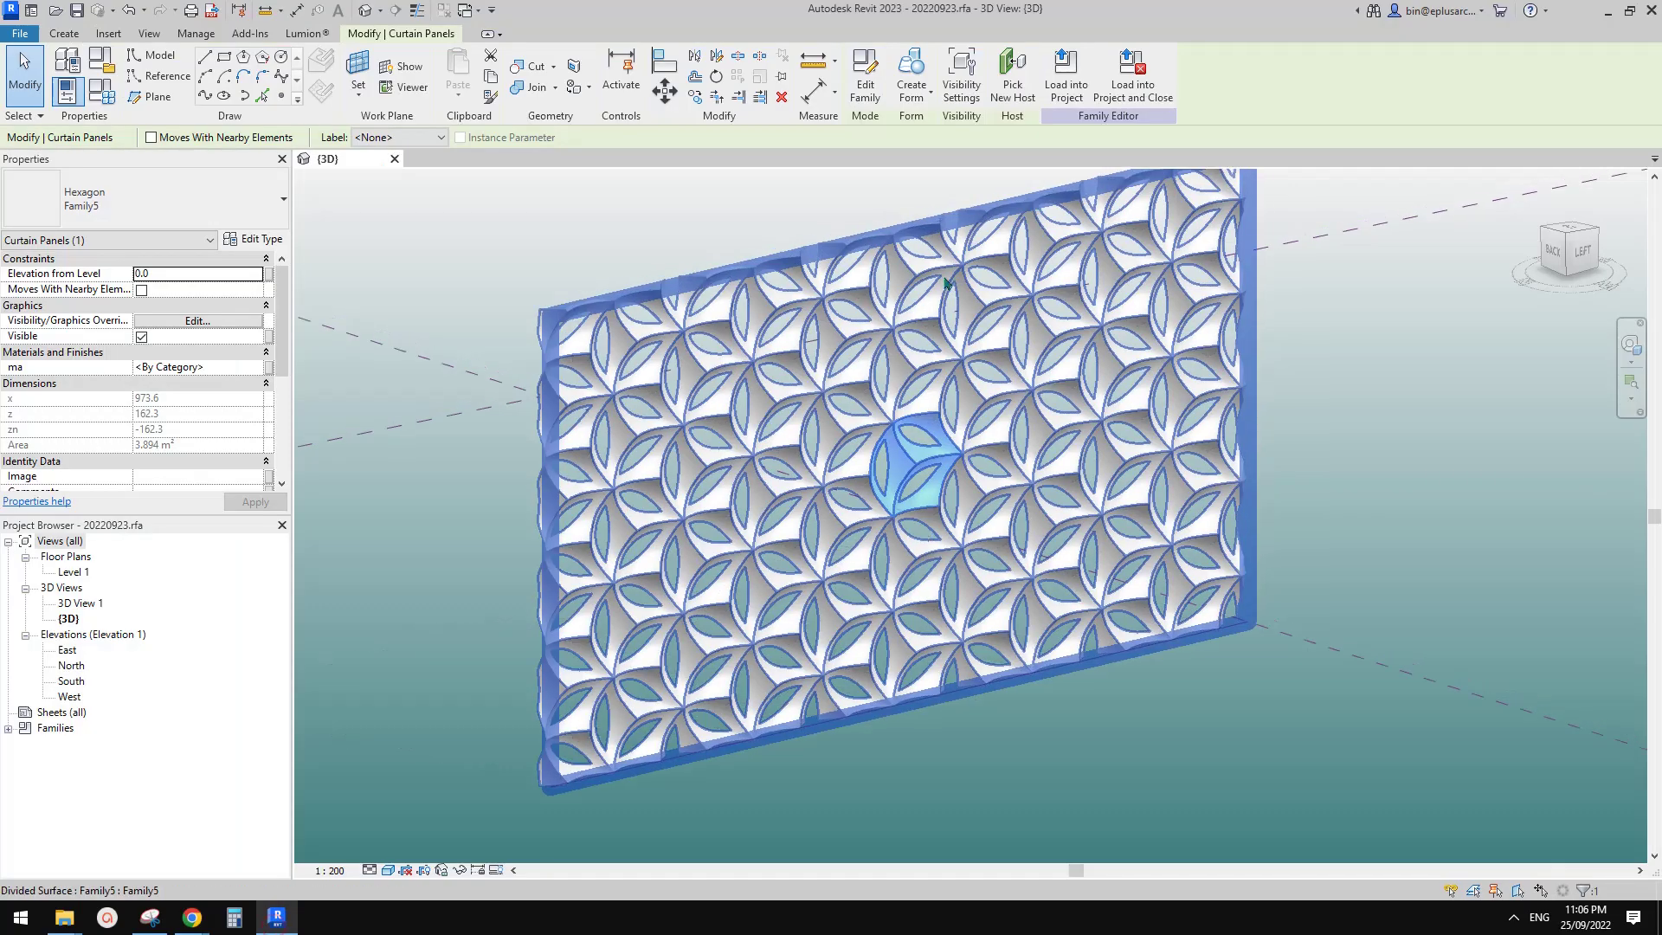
Review the type properties of the selected hexagonal Family5 panel and leave them without changes.
{"action": "left_click", "coordinate": [262, 243]}
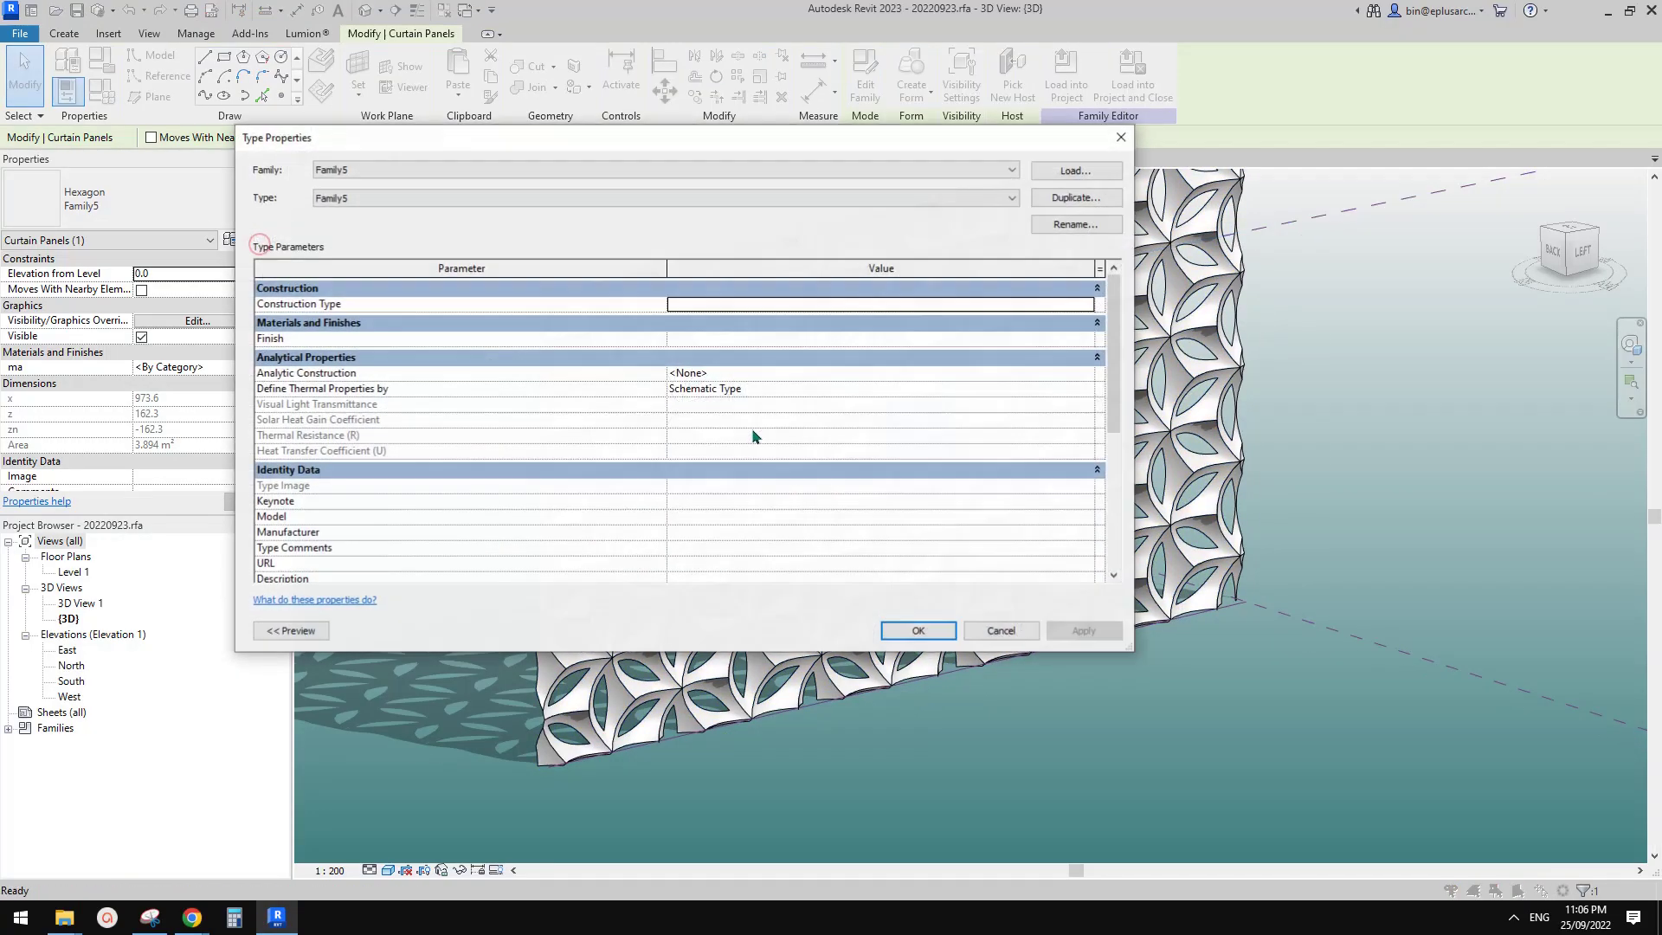
{"action": "scroll", "coordinate": [744, 450], "scroll_direction": "down", "scroll_amount": 5}
{"action": "scroll", "coordinate": [723, 534], "scroll_direction": "up", "scroll_amount": 3}
{"action": "scroll", "coordinate": [721, 524], "scroll_direction": "up", "scroll_amount": 2}
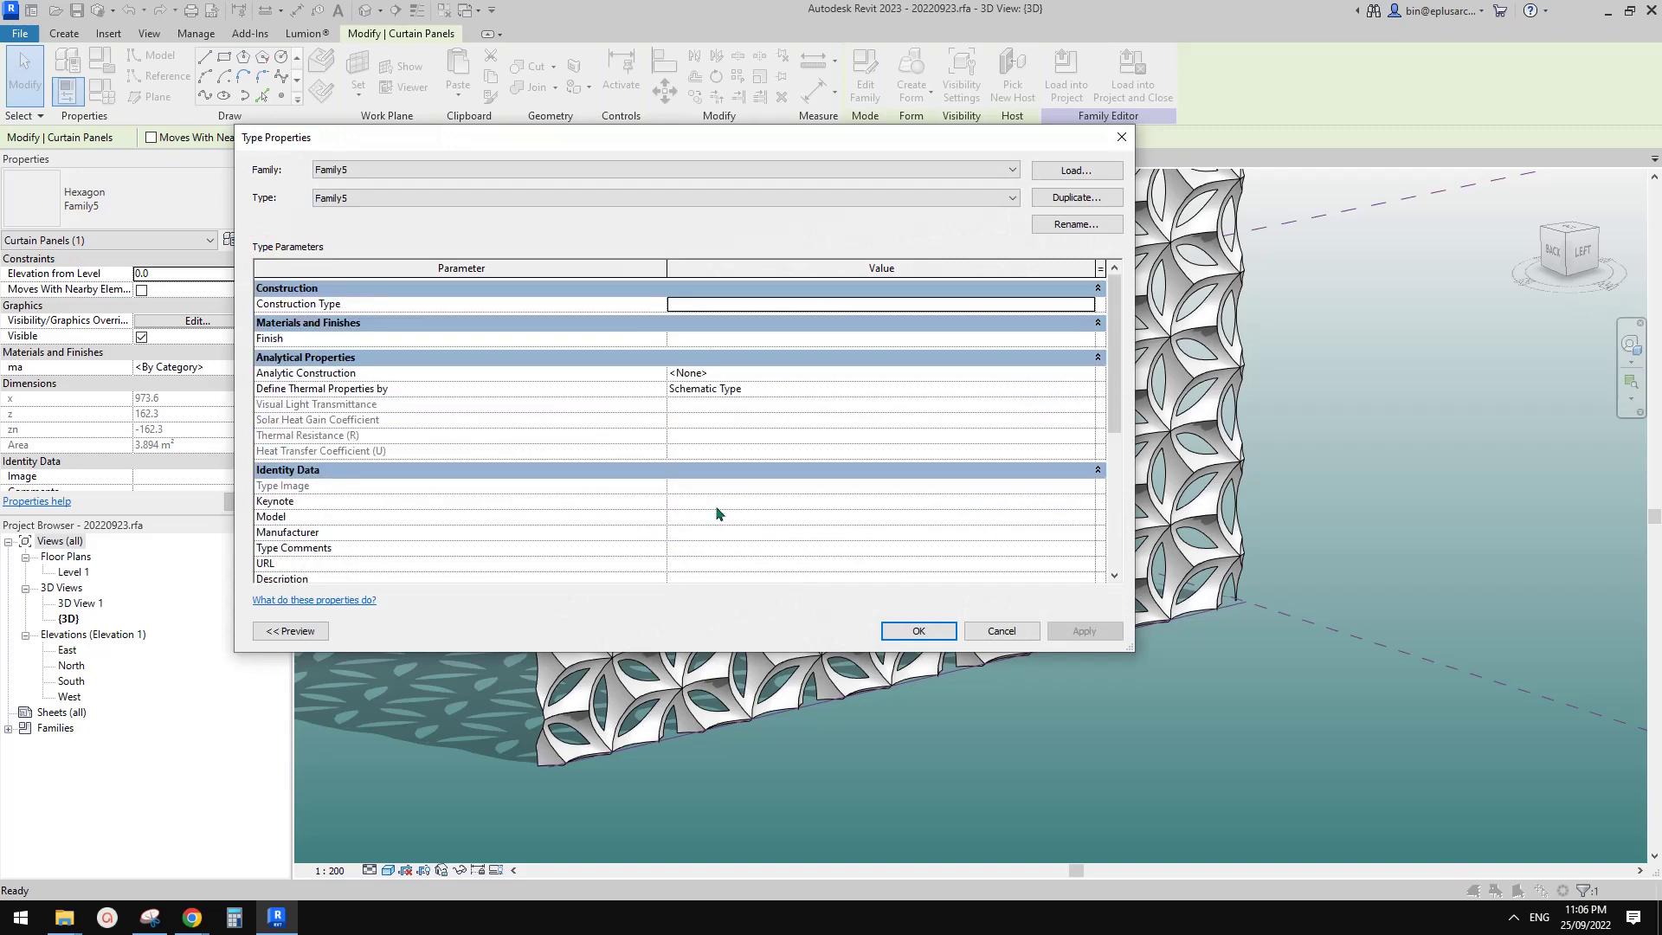
{"action": "key", "text": "Escape"}
Edit the type properties of the generic model nested in the panel so the panels turn flat and solid without leaf openings.
{"action": "left_click", "coordinate": [929, 461]}
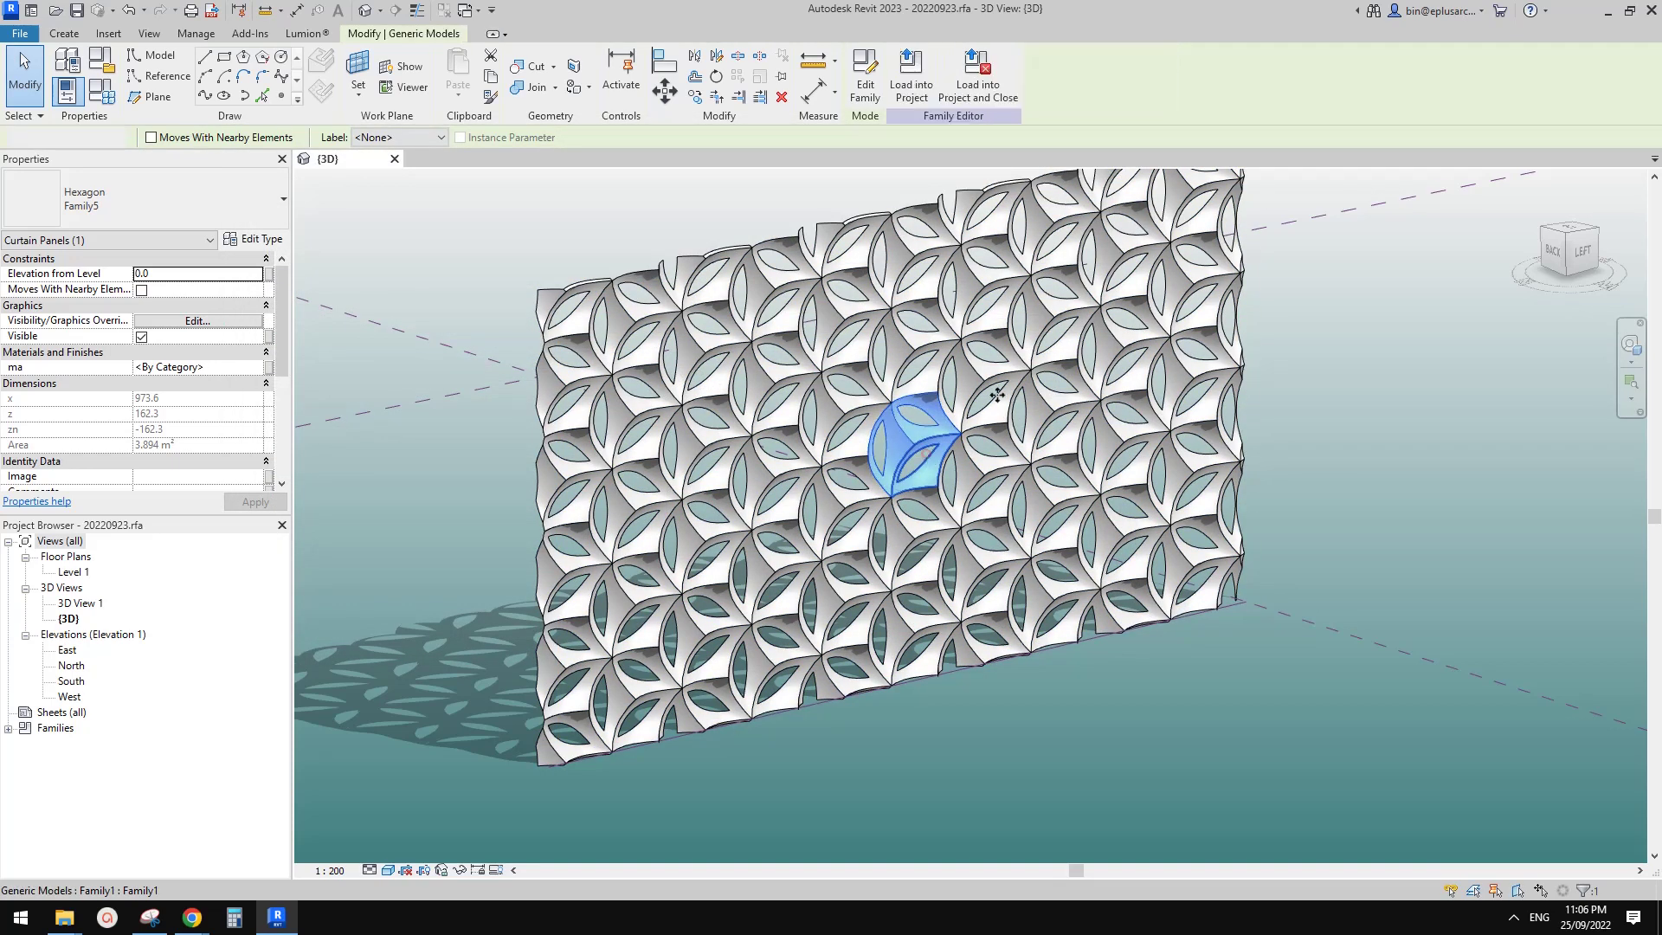
{"action": "left_click", "coordinate": [260, 240]}
{"action": "left_click", "coordinate": [729, 341]}
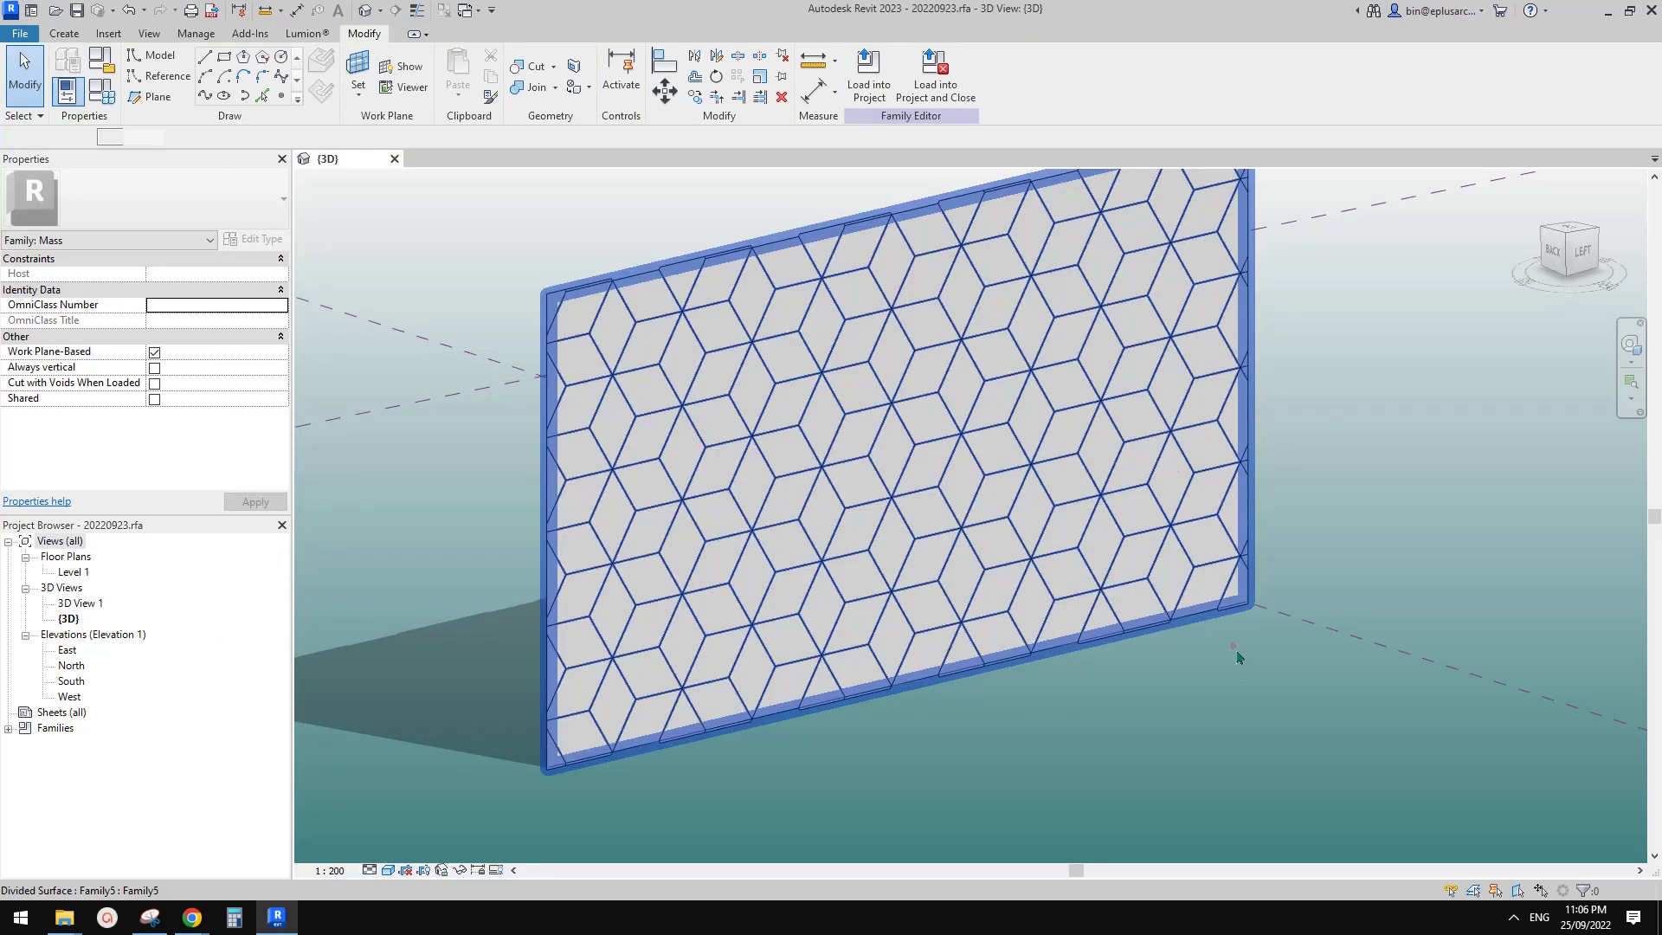
{"action": "left_click", "coordinate": [1233, 645]}
{"action": "middle_click_drag", "start_coordinate": [1238, 654], "coordinate": [978, 554], "text": "shift"}
{"action": "key", "text": "Escape"}
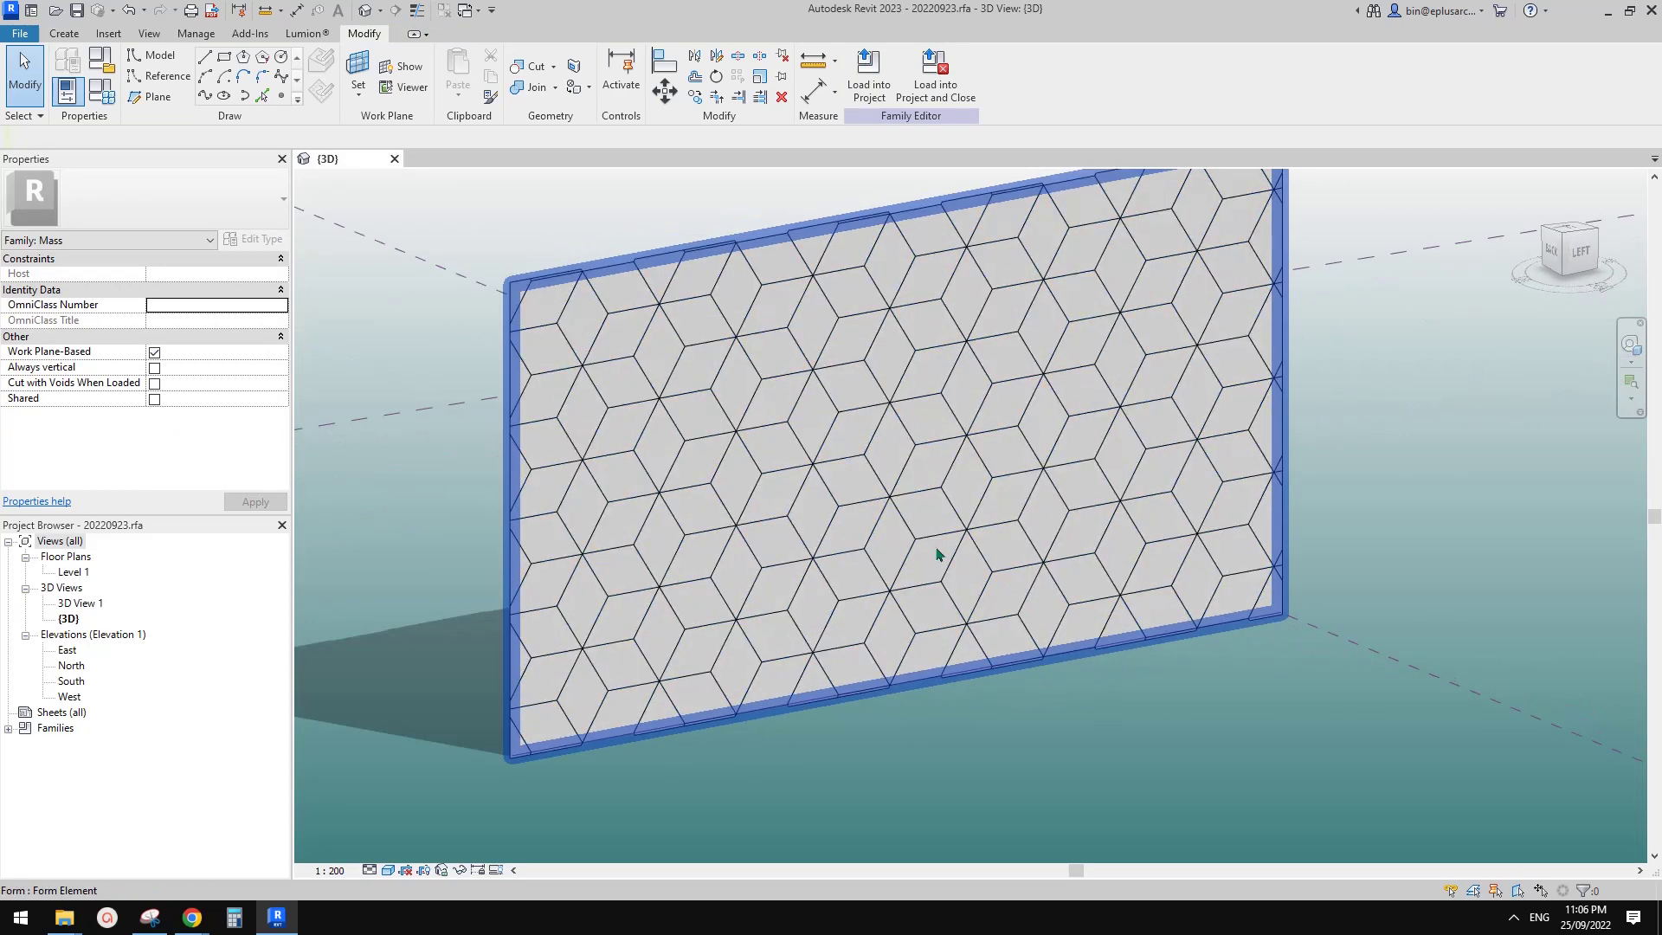
Open the rhombic Family1 generic model nested in one of the facade panels for editing.
{"action": "left_click", "coordinate": [937, 556]}
{"action": "scroll", "coordinate": [937, 549], "scroll_direction": "up", "scroll_amount": 1}
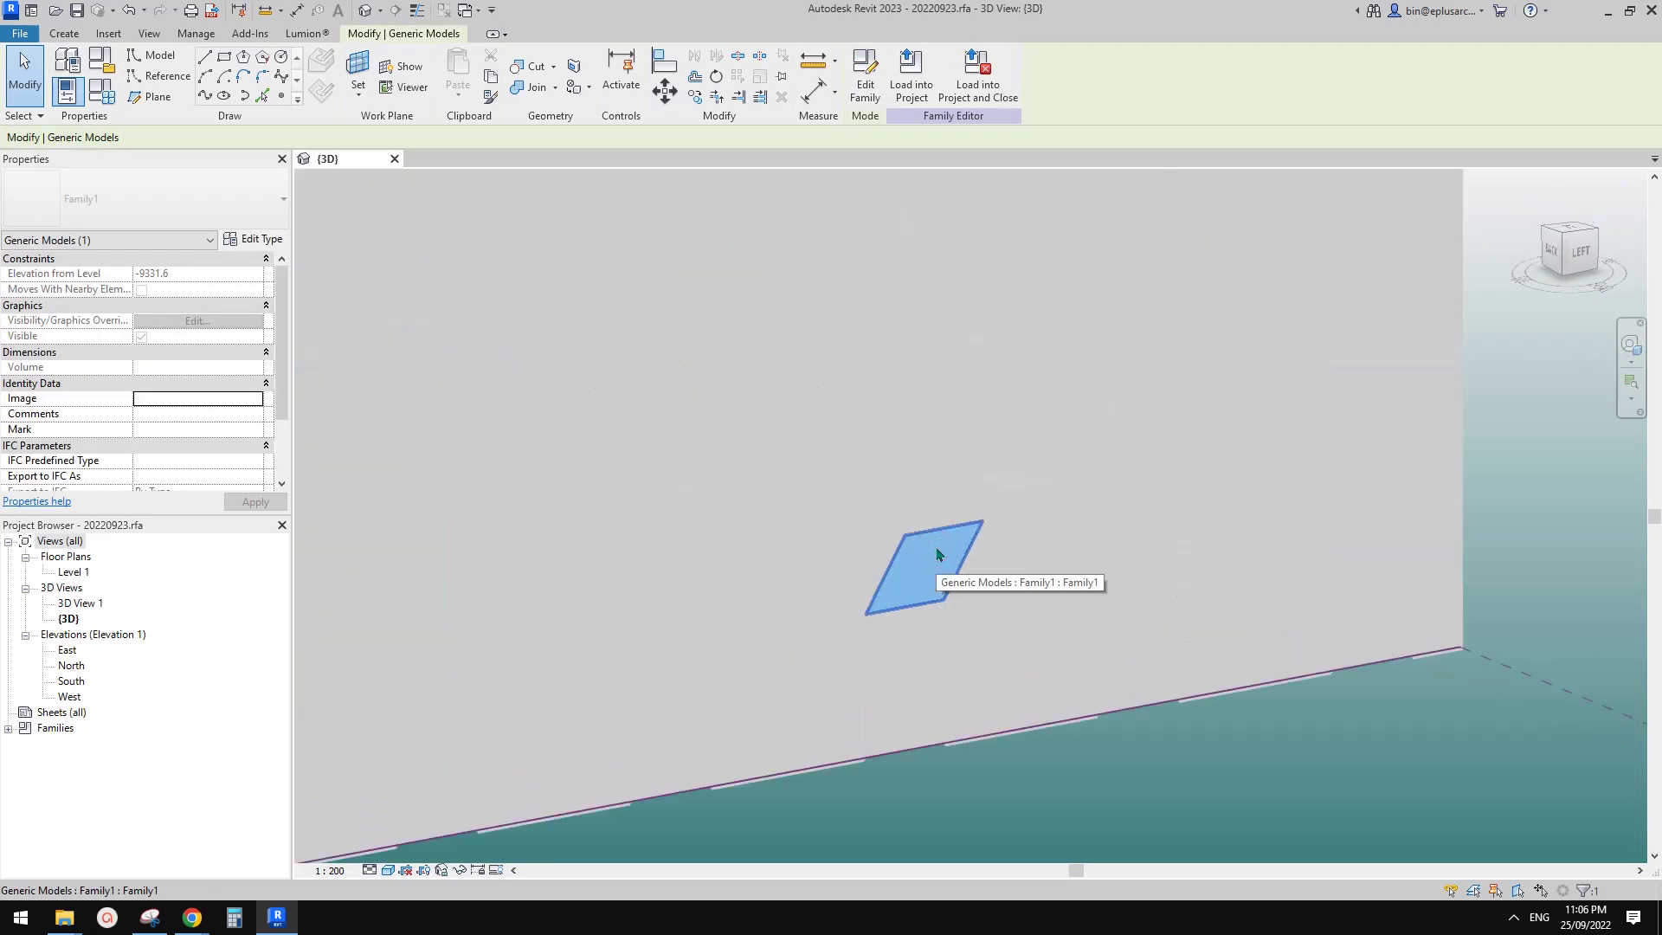
{"action": "key", "text": "Escape"}
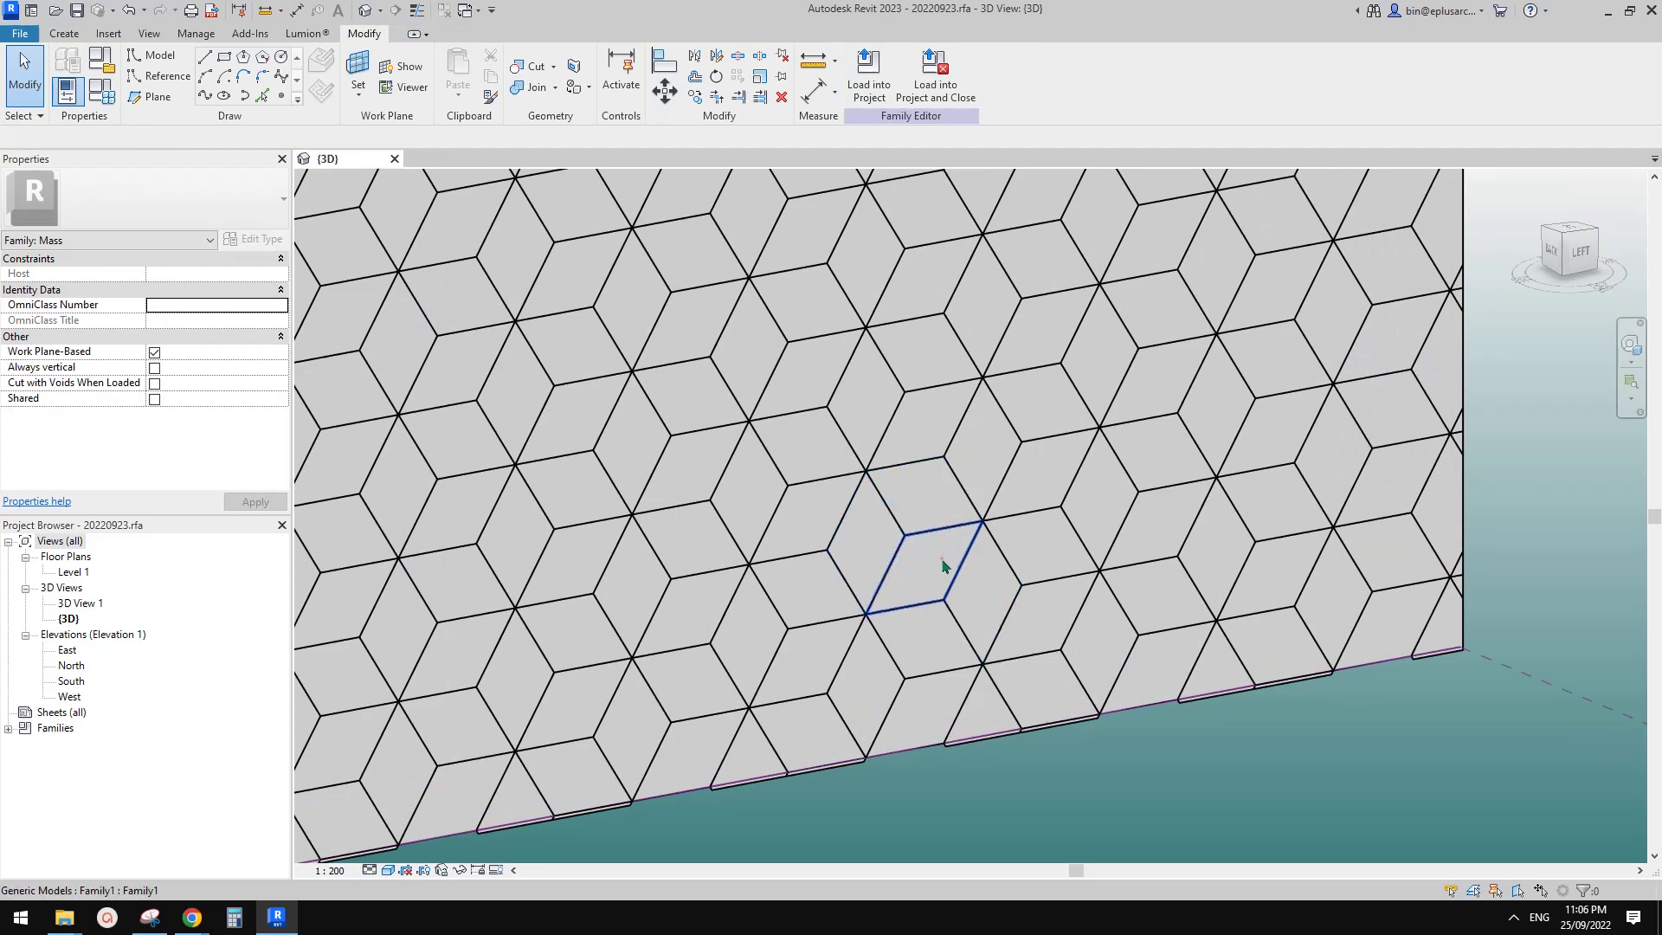
{"action": "left_click", "coordinate": [942, 564]}
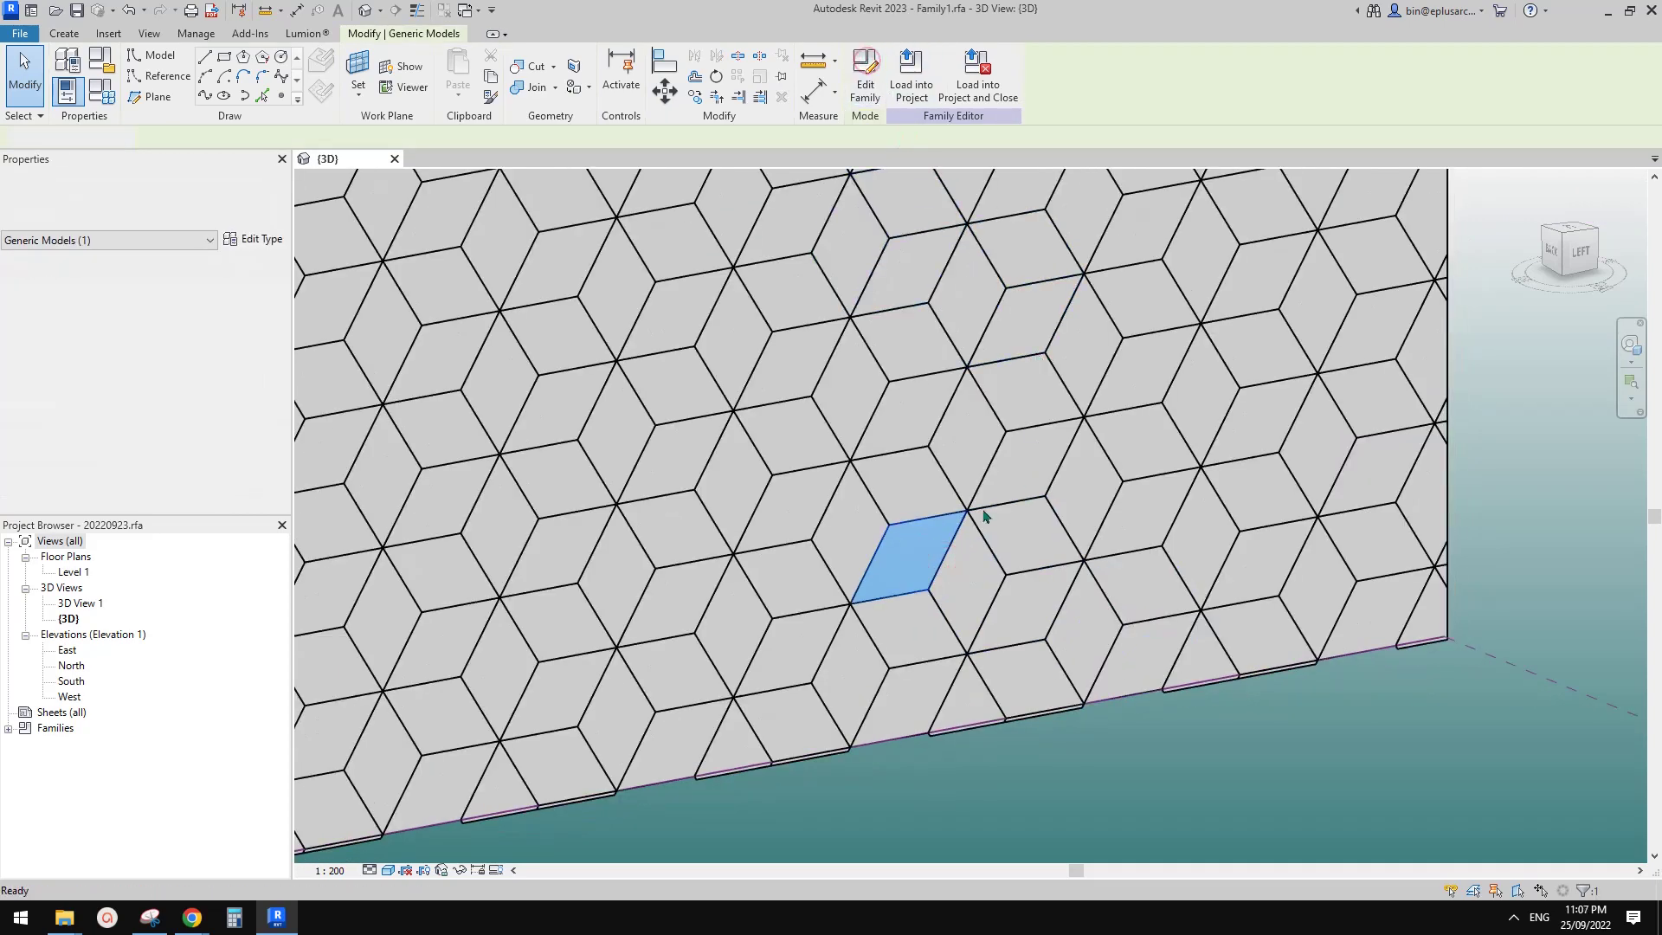
{"action": "double_click", "coordinate": [931, 557]}
{"action": "scroll", "coordinate": [1073, 597], "scroll_direction": "up", "scroll_amount": 8}
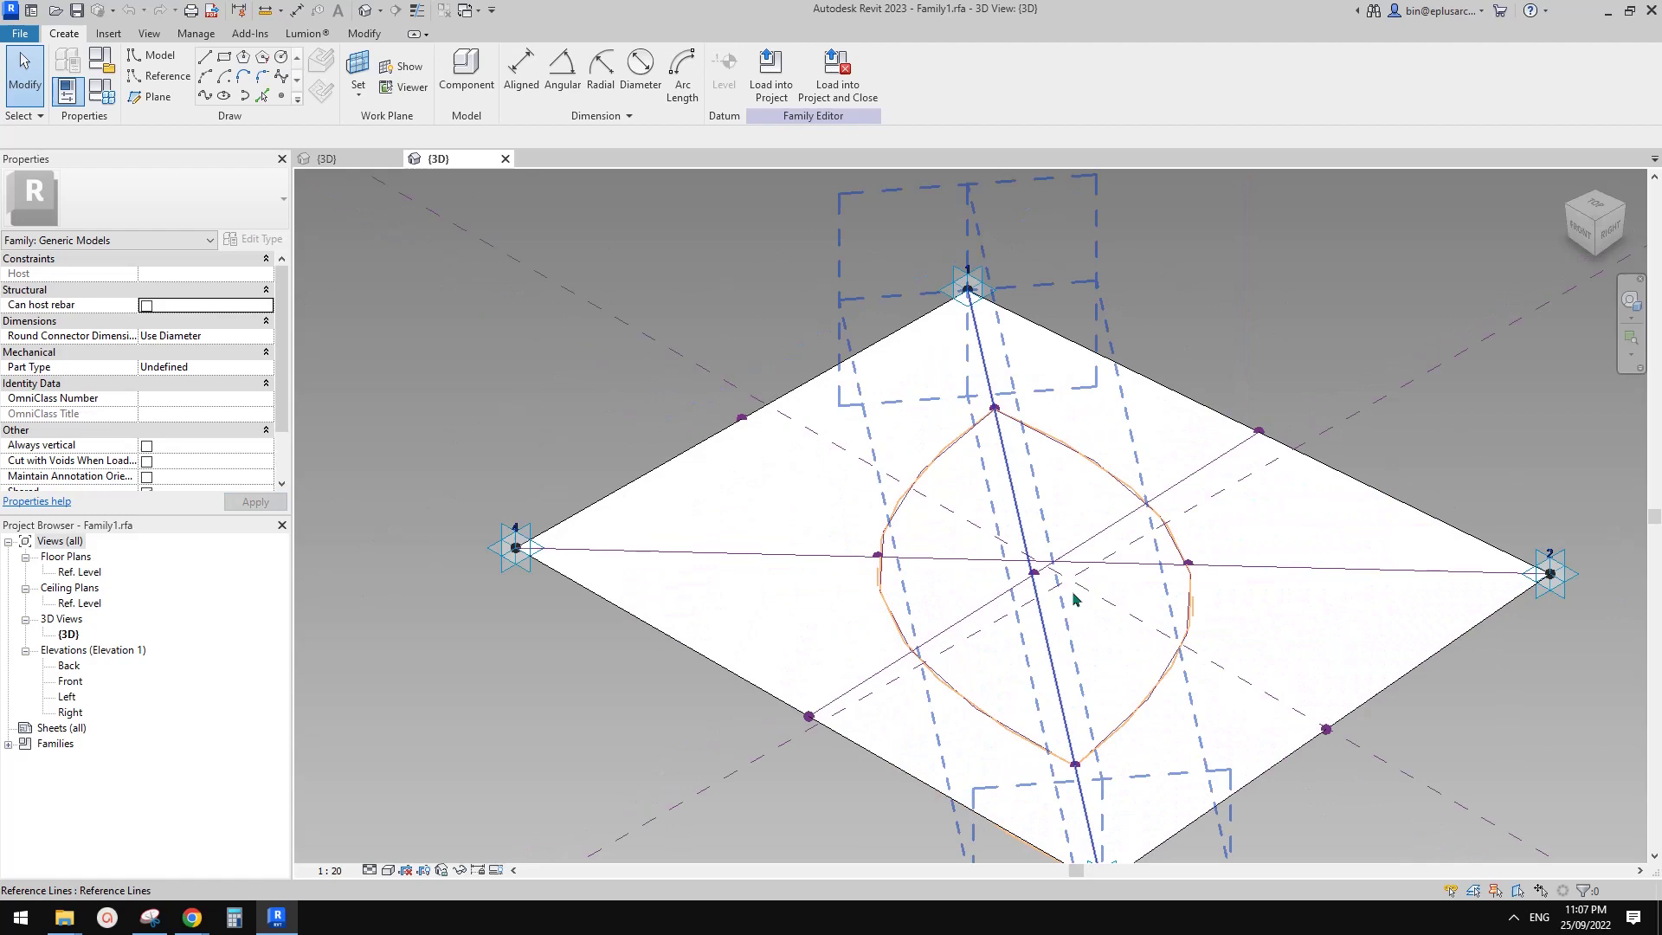
{"action": "scroll", "coordinate": [1074, 598], "scroll_direction": "down", "scroll_amount": 4}
Examine the leaf-shaped void and its curved reference lines, and compare them with the facade image in the ideas document.
{"action": "left_click", "coordinate": [1074, 598]}
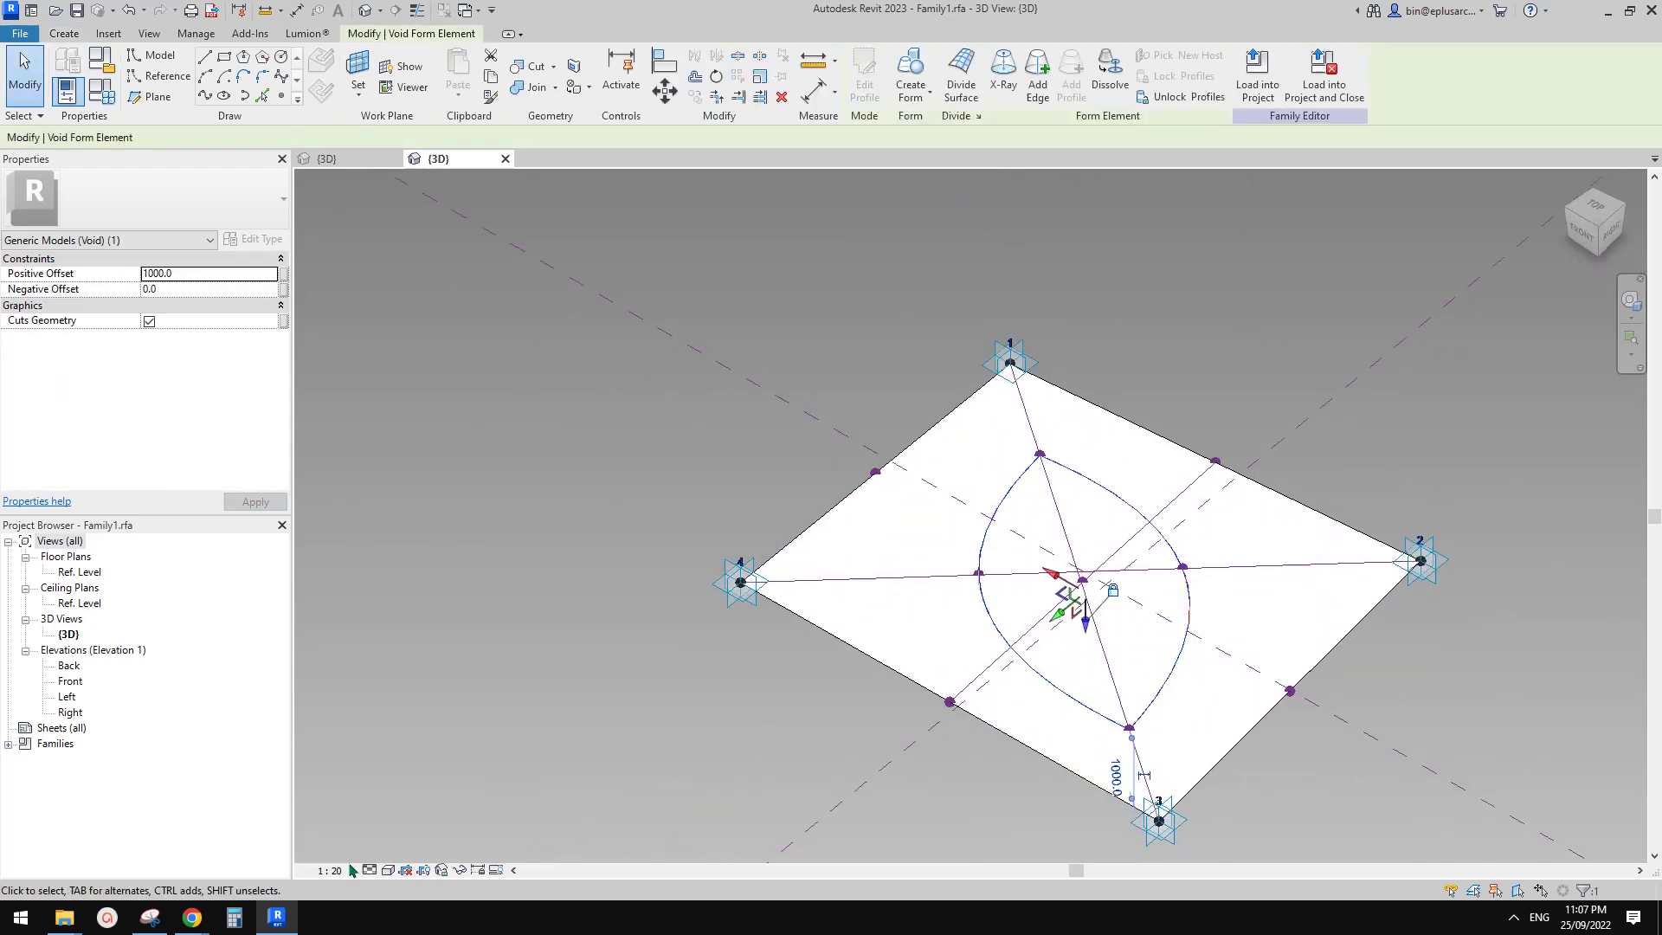
{"action": "mouse_move", "coordinate": [194, 919]}
{"action": "left_click", "coordinate": [292, 862]}
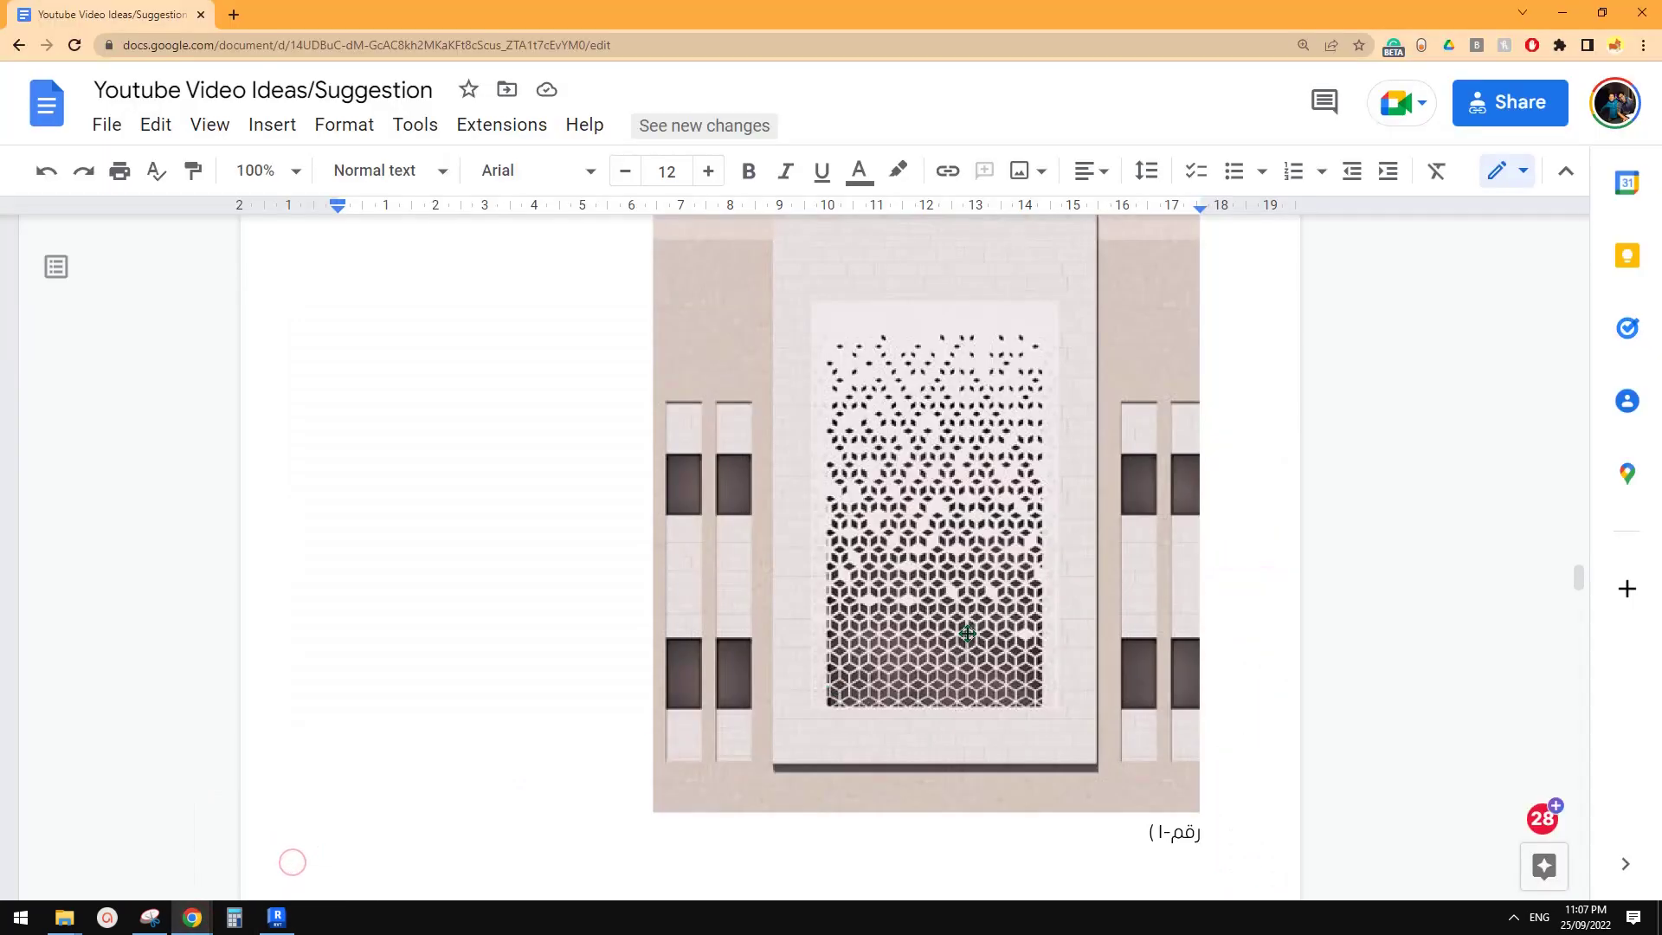
{"action": "left_click", "coordinate": [277, 918]}
{"action": "middle_click_drag", "start_coordinate": [1020, 719], "coordinate": [1013, 720]}
{"action": "key", "text": "Escape"}
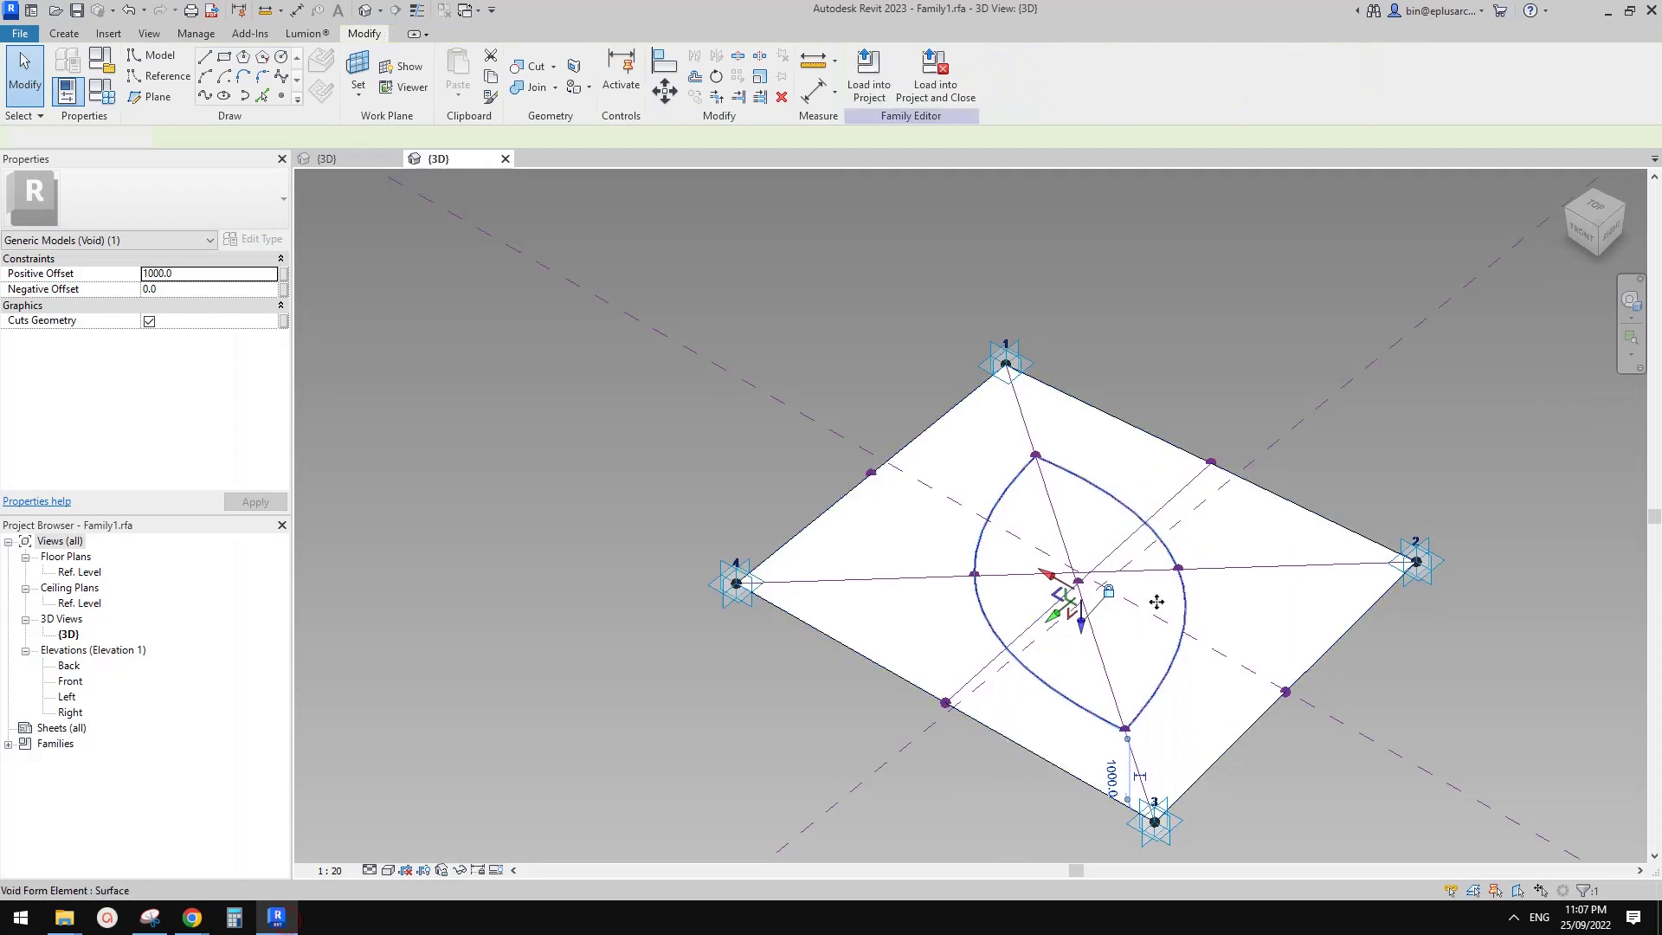
{"action": "key", "text": "Tab"}
{"action": "left_click", "coordinate": [1162, 546]}
{"action": "middle_click_drag", "start_coordinate": [1191, 628], "coordinate": [1291, 681], "text": "shift"}
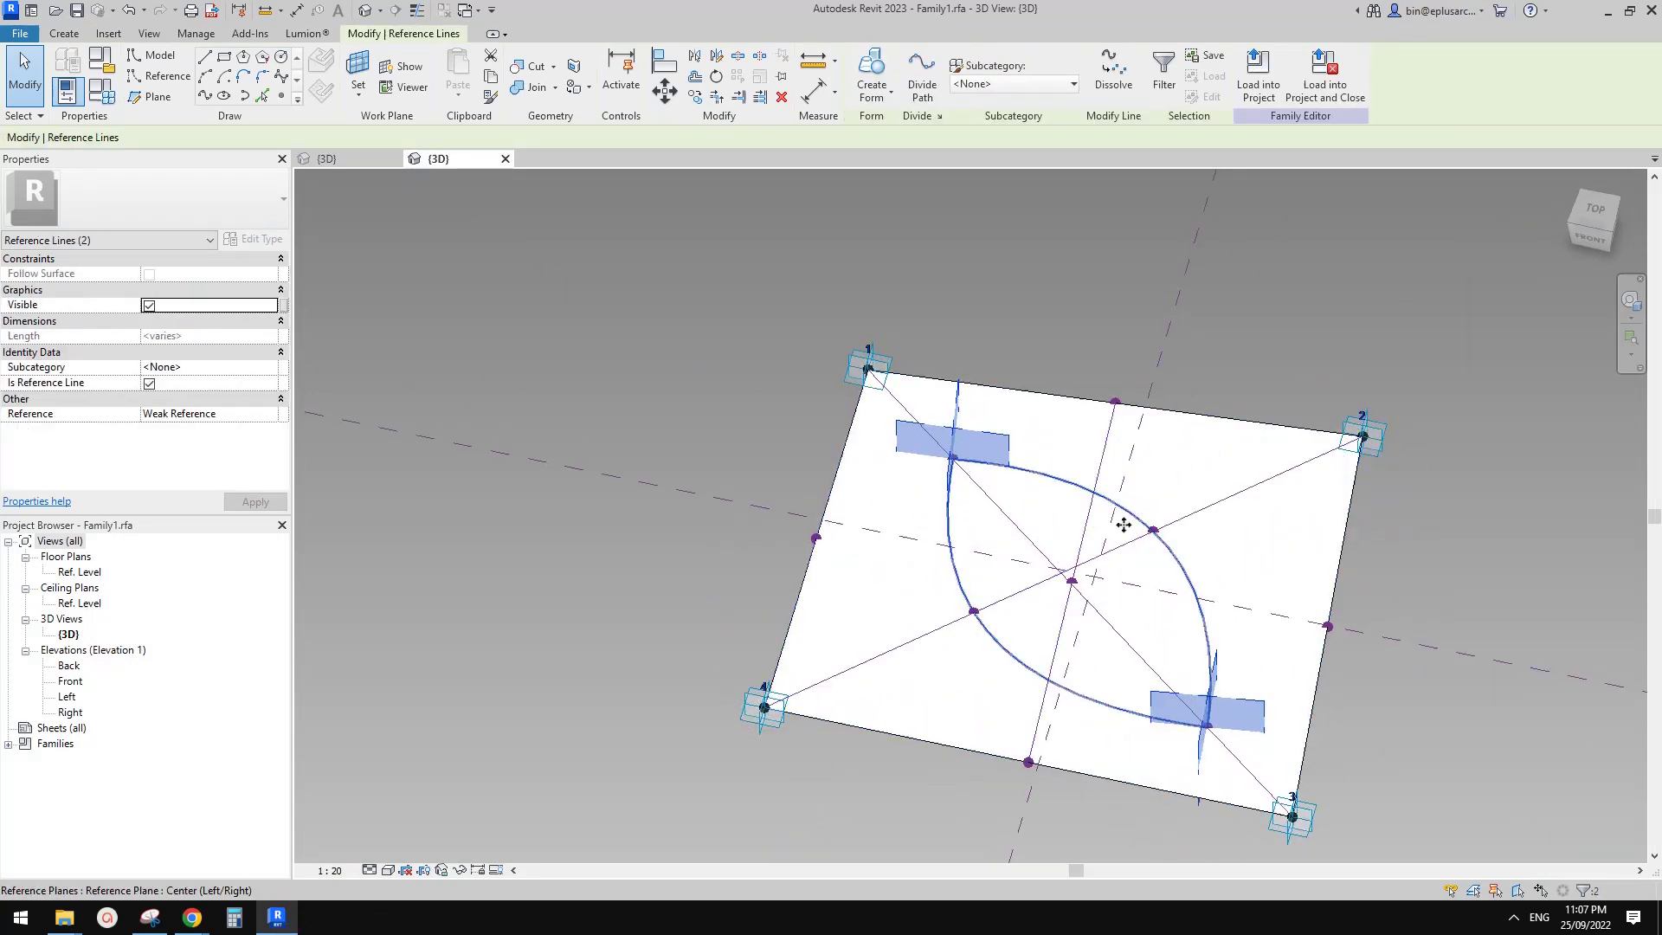
{"action": "middle_click_drag", "start_coordinate": [1034, 526], "coordinate": [1087, 521]}
{"action": "key", "text": "Escape"}
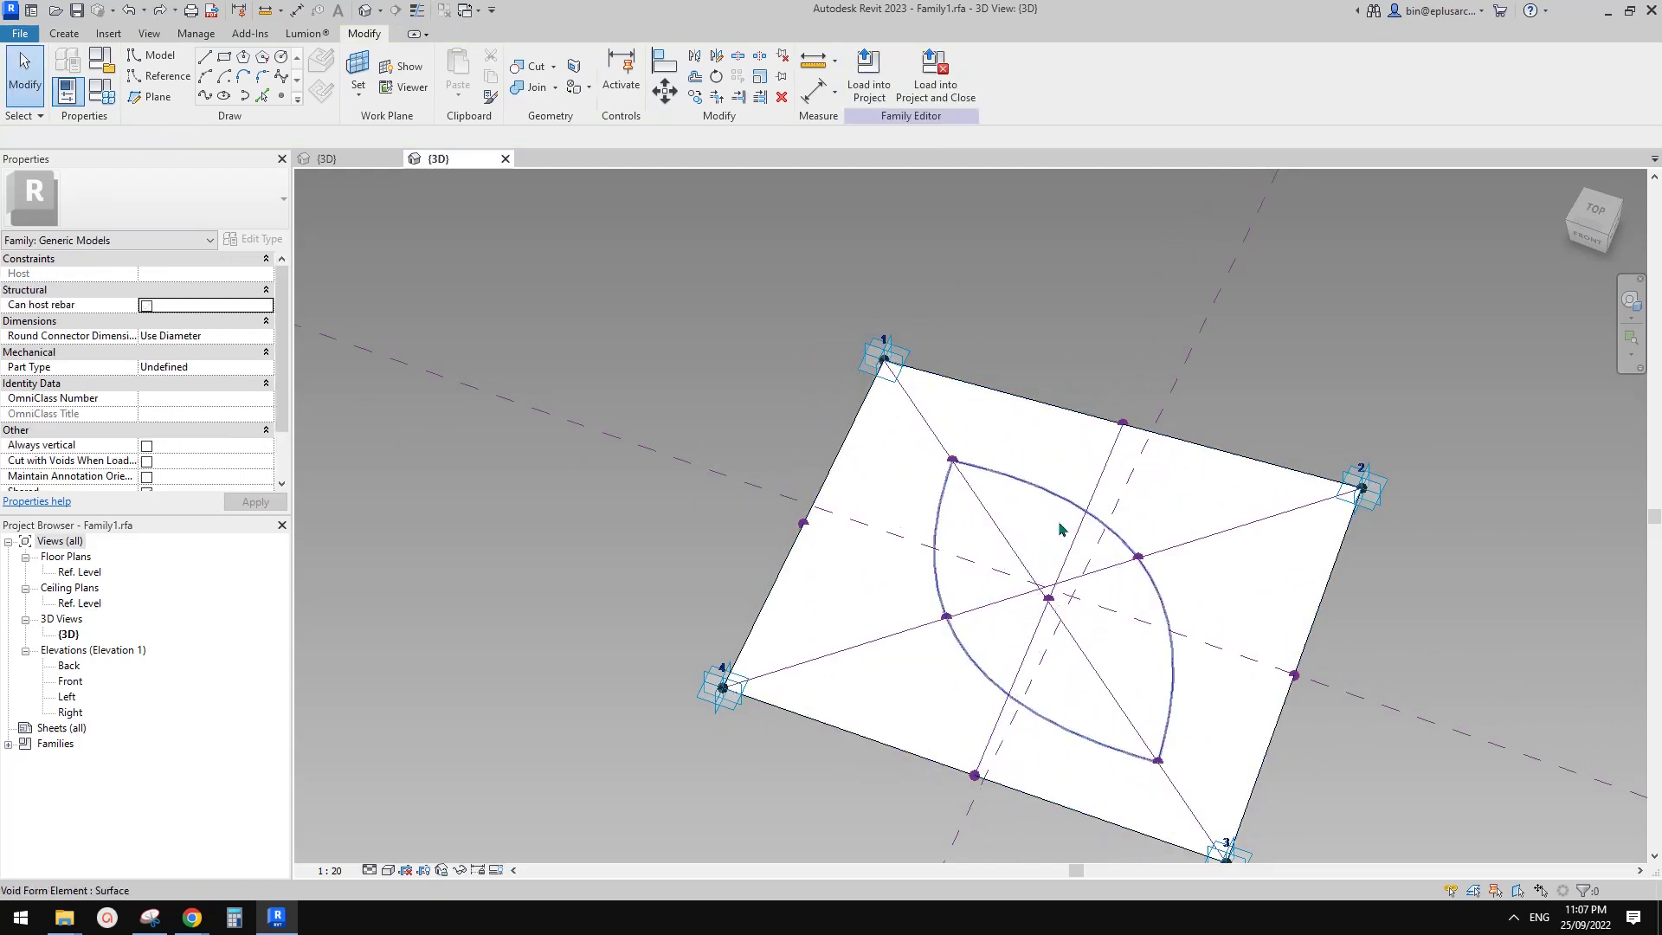
Dissolve the two curved reference lines of the leaf outline so that only their reference points are kept.
{"action": "scroll", "coordinate": [1060, 526], "scroll_direction": "down", "scroll_amount": 2}
{"action": "middle_click_drag", "start_coordinate": [1099, 590], "coordinate": [1141, 597], "text": "shift"}
{"action": "scroll", "coordinate": [1117, 571], "scroll_direction": "up", "scroll_amount": 1}
{"action": "scroll", "coordinate": [1006, 526], "scroll_direction": "up", "scroll_amount": 2}
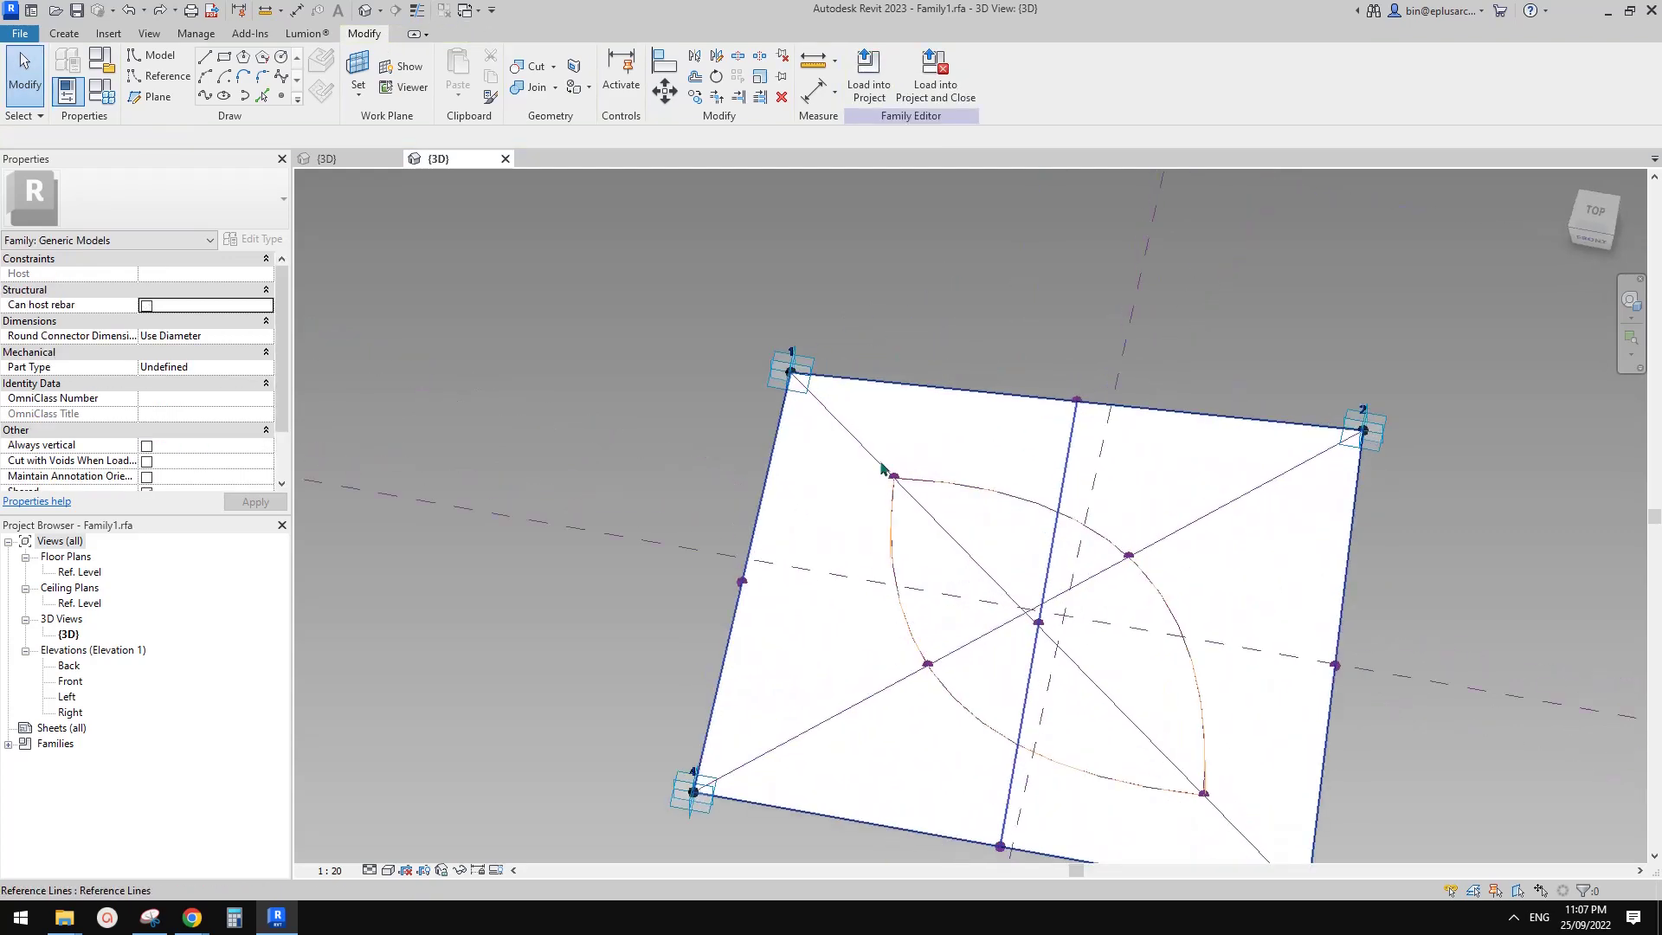
{"action": "left_click", "coordinate": [985, 491]}
{"action": "middle_click_drag", "start_coordinate": [985, 491], "coordinate": [972, 323]}
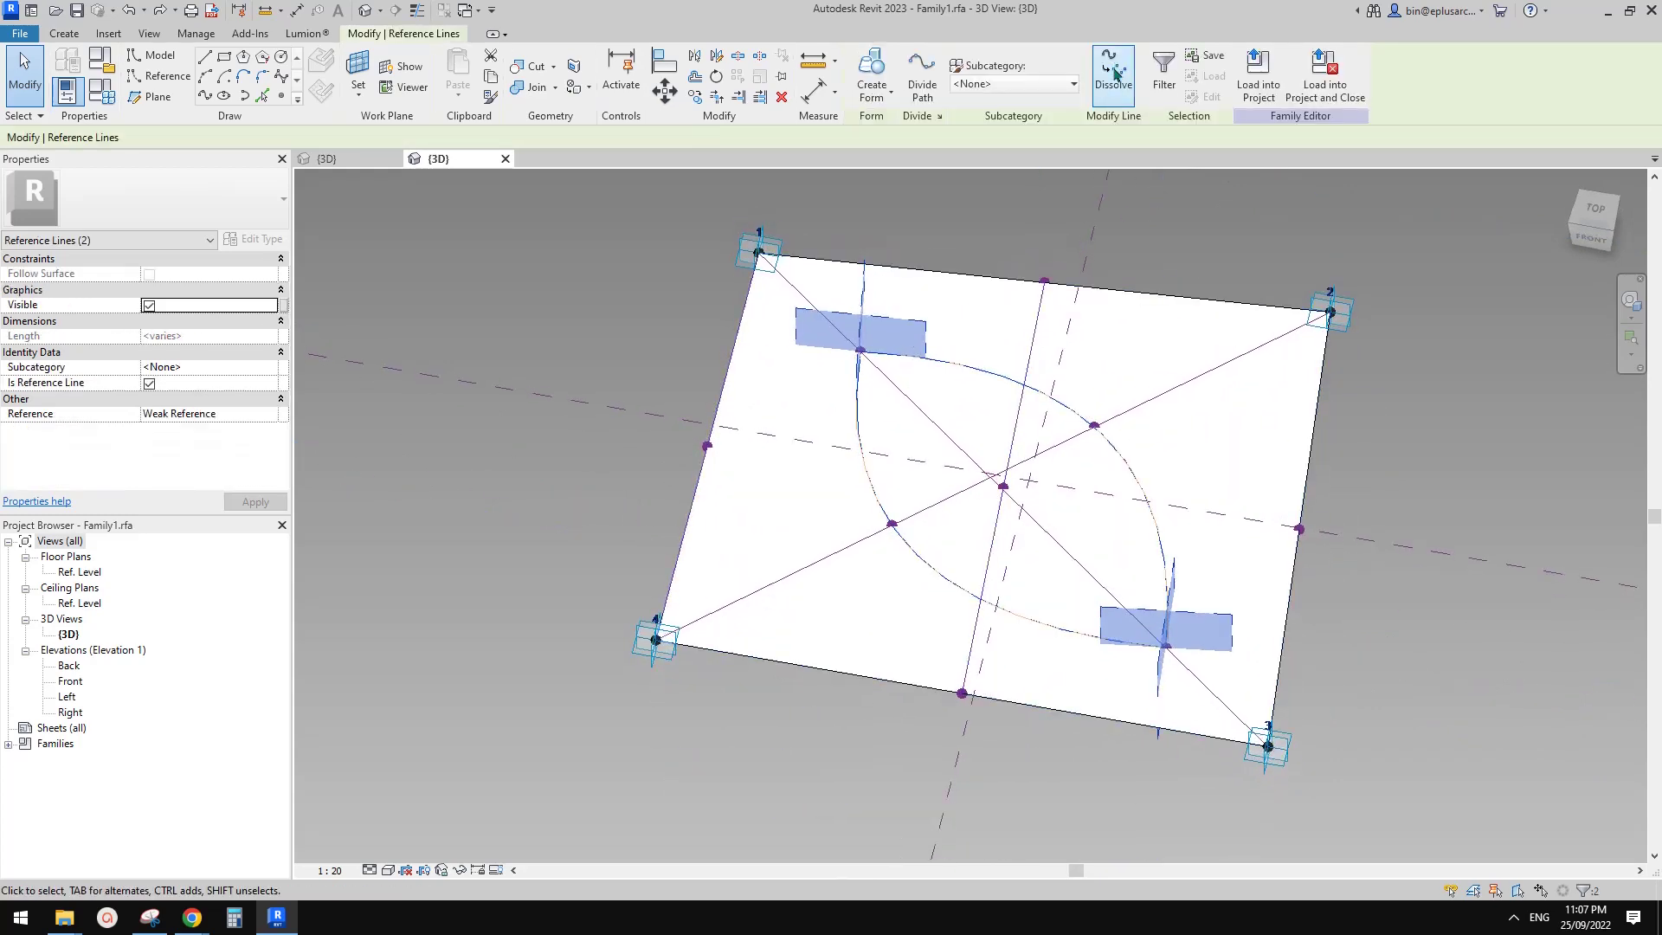
{"action": "left_click", "coordinate": [1114, 79]}
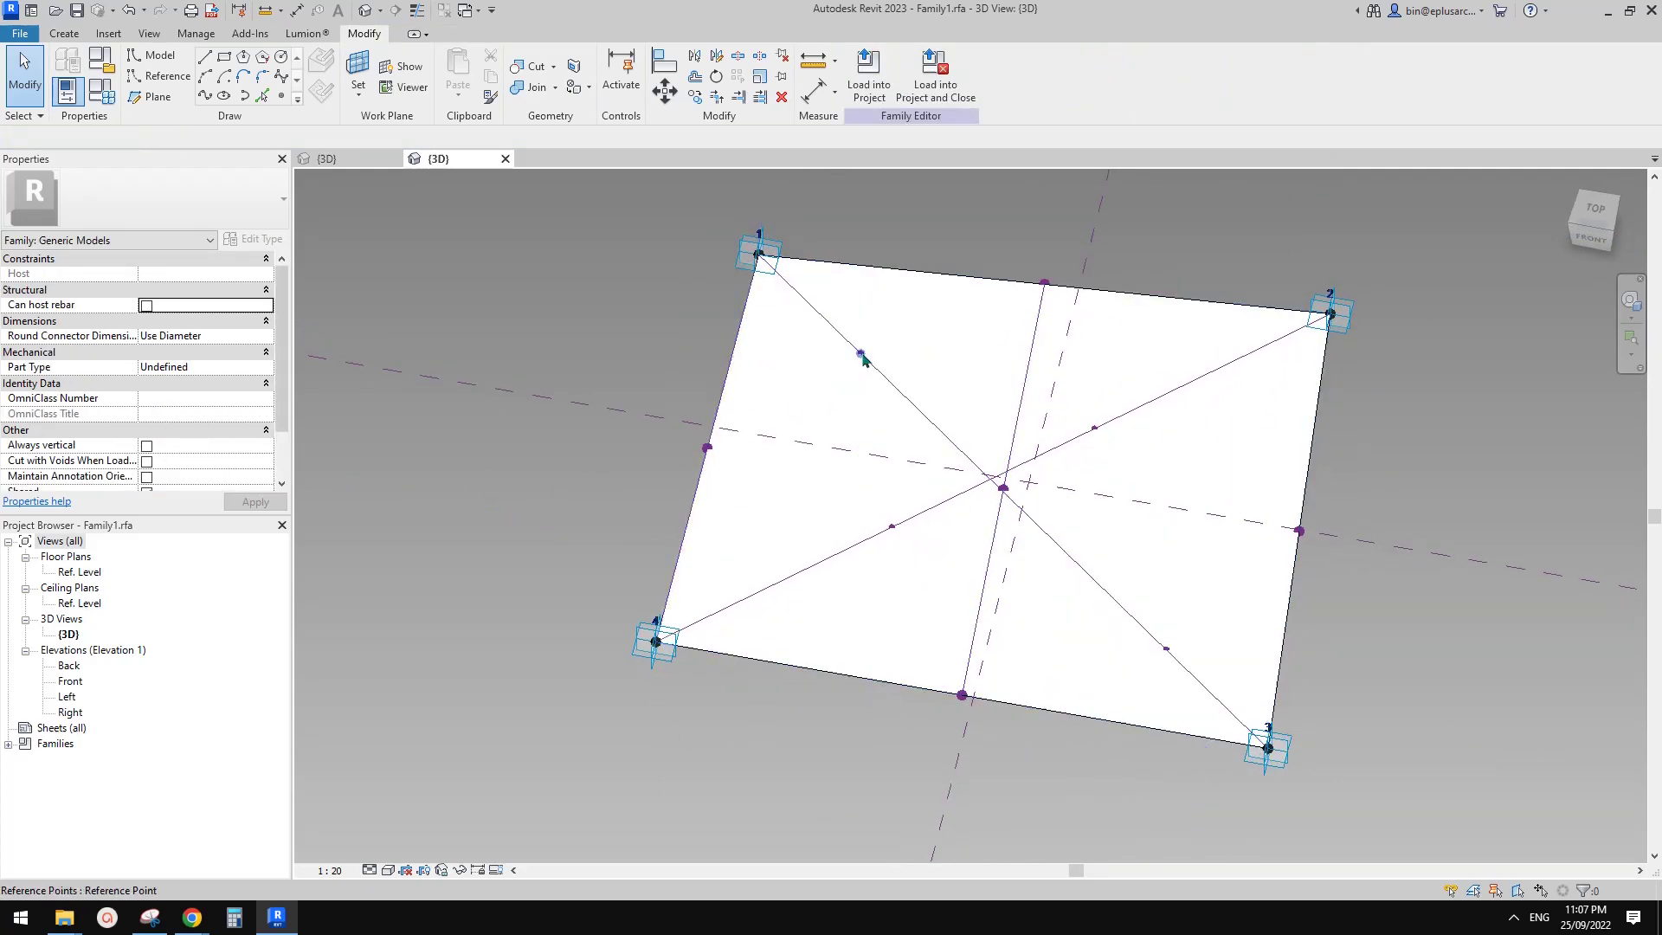
Connect the inner reference point near corner 4 to the inner points near corners 3 and 1 with two separate spline lines.
{"action": "middle_click_drag", "start_coordinate": [1045, 453], "coordinate": [949, 511], "text": "shift"}
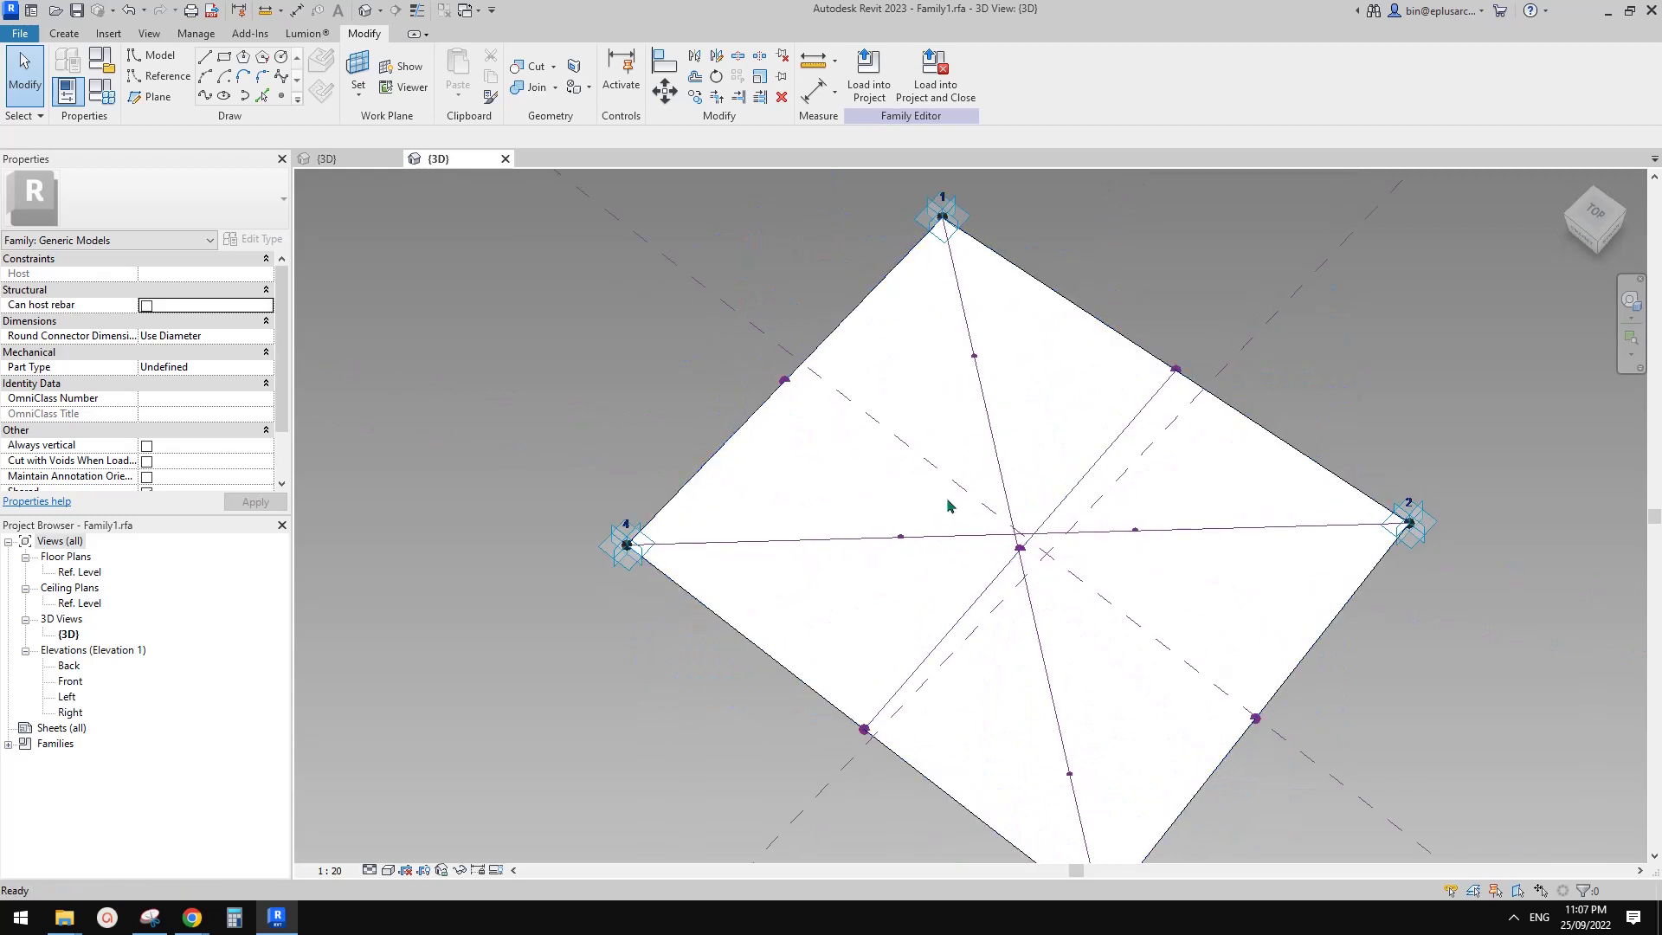
{"action": "scroll", "coordinate": [950, 511], "scroll_direction": "down", "scroll_amount": 2}
{"action": "left_click", "coordinate": [914, 518]}
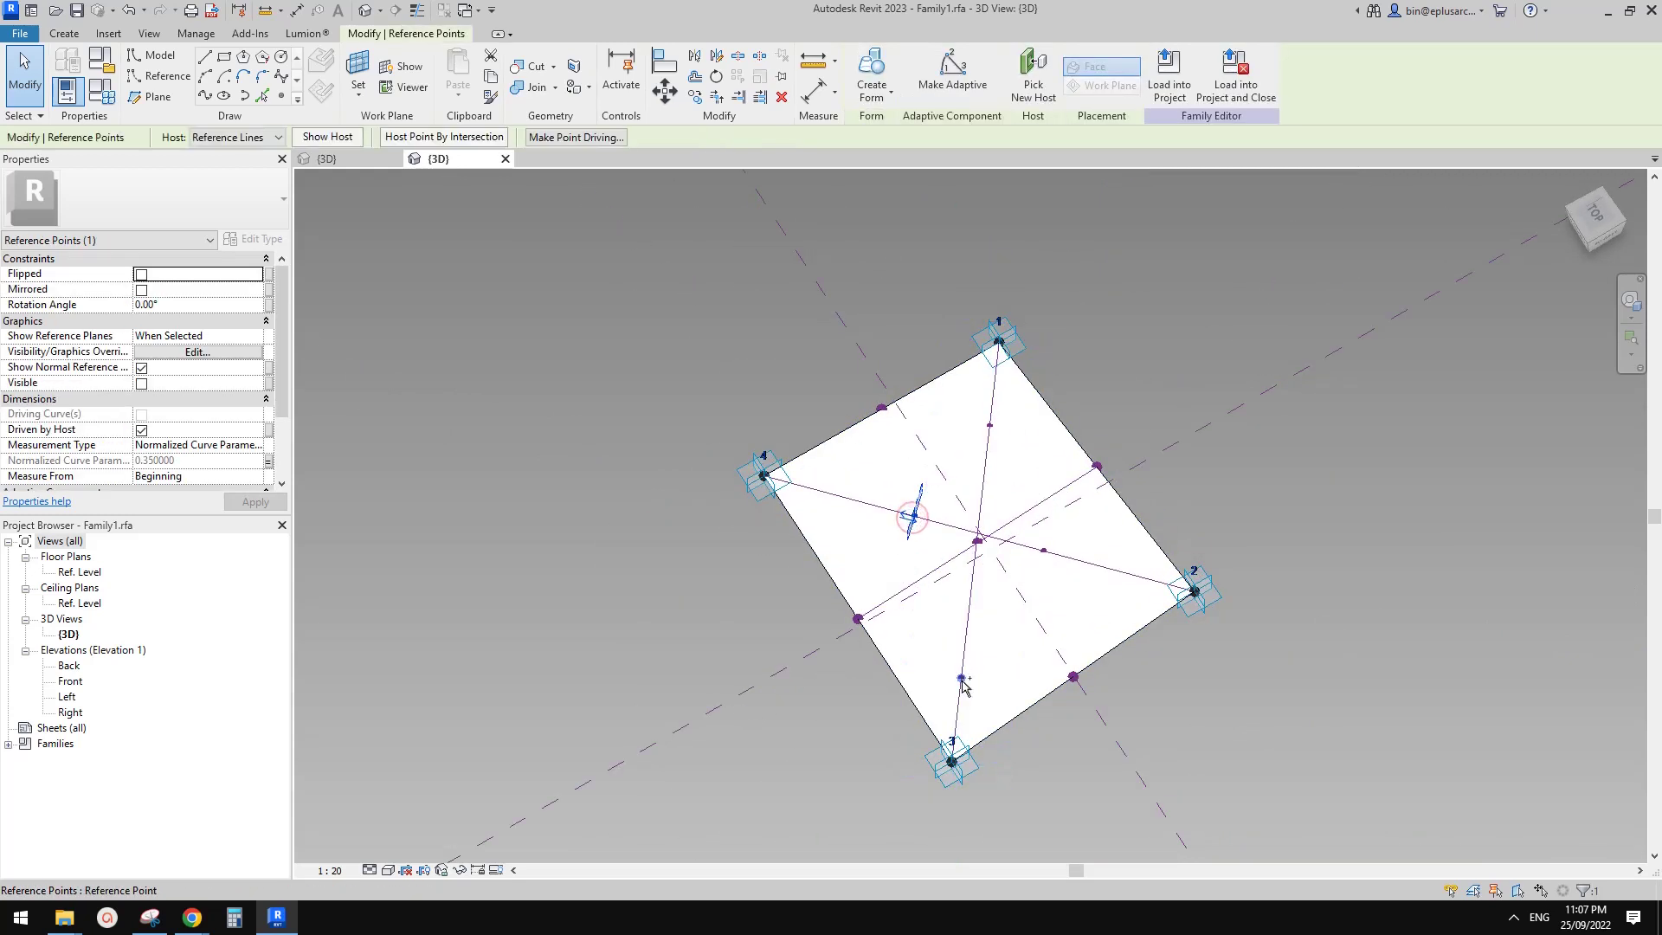
{"action": "left_click", "coordinate": [208, 96]}
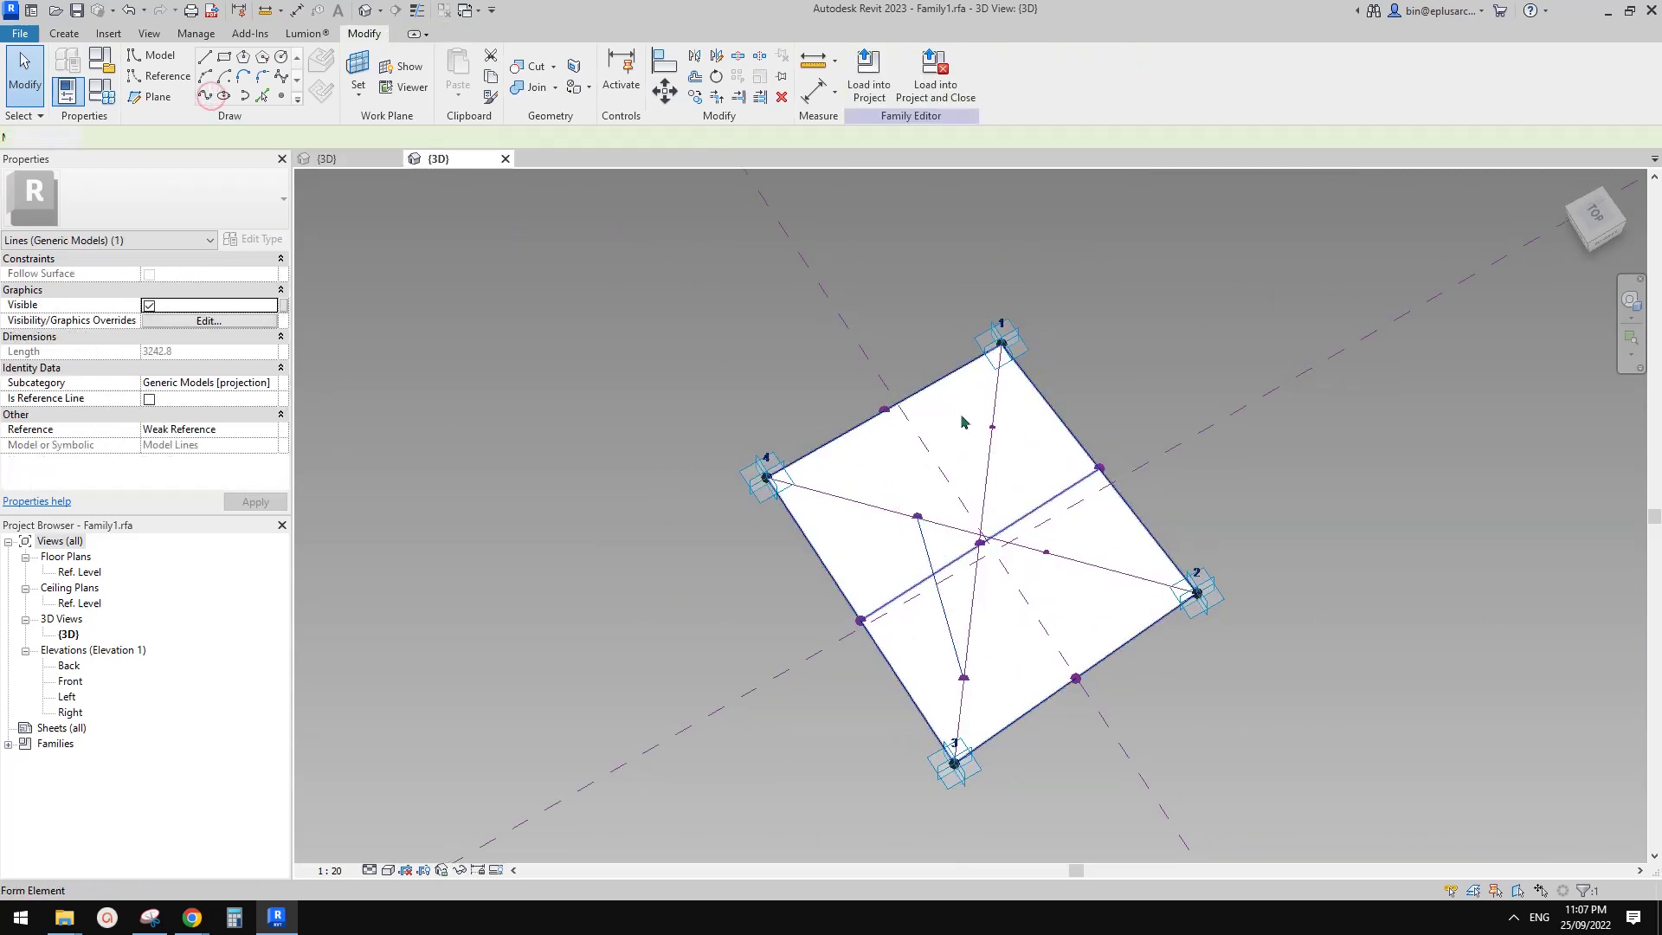
{"action": "left_click", "coordinate": [994, 431]}
{"action": "left_click", "coordinate": [917, 517], "text": "ctrl"}
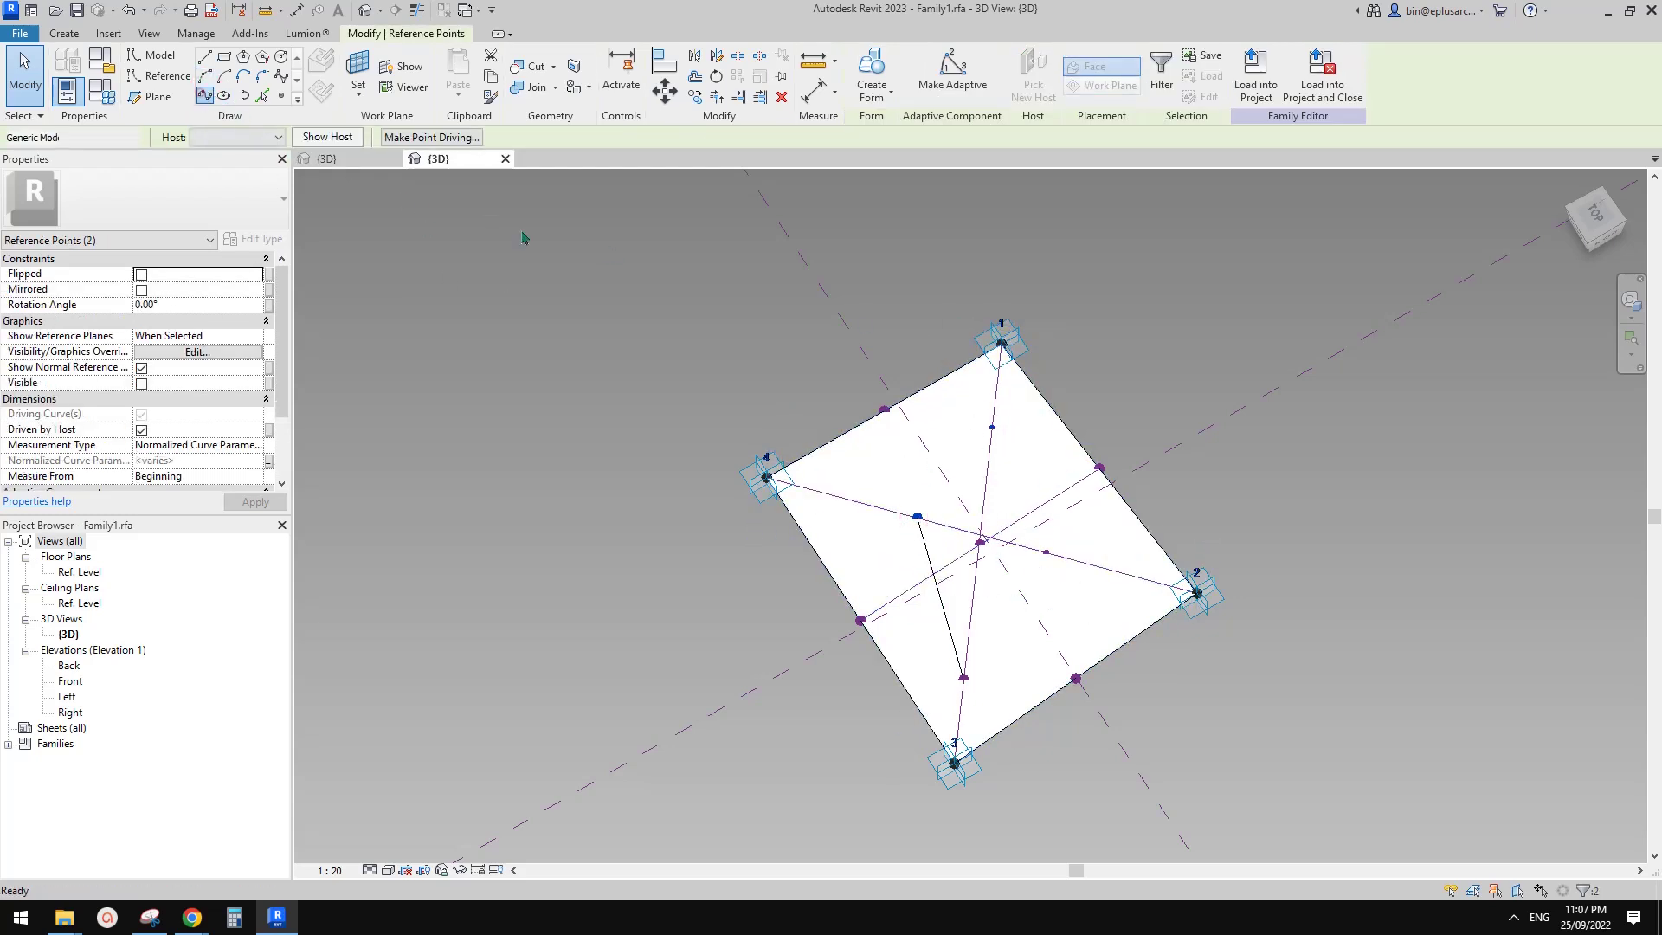
{"action": "scroll", "coordinate": [1081, 459], "scroll_direction": "up", "scroll_amount": 1}
{"action": "key", "text": "Escape"}
Close the inner diamond by joining the point near corner 2 to the points near corners 1 and 3 with separate lines.
{"action": "left_click", "coordinate": [984, 423]}
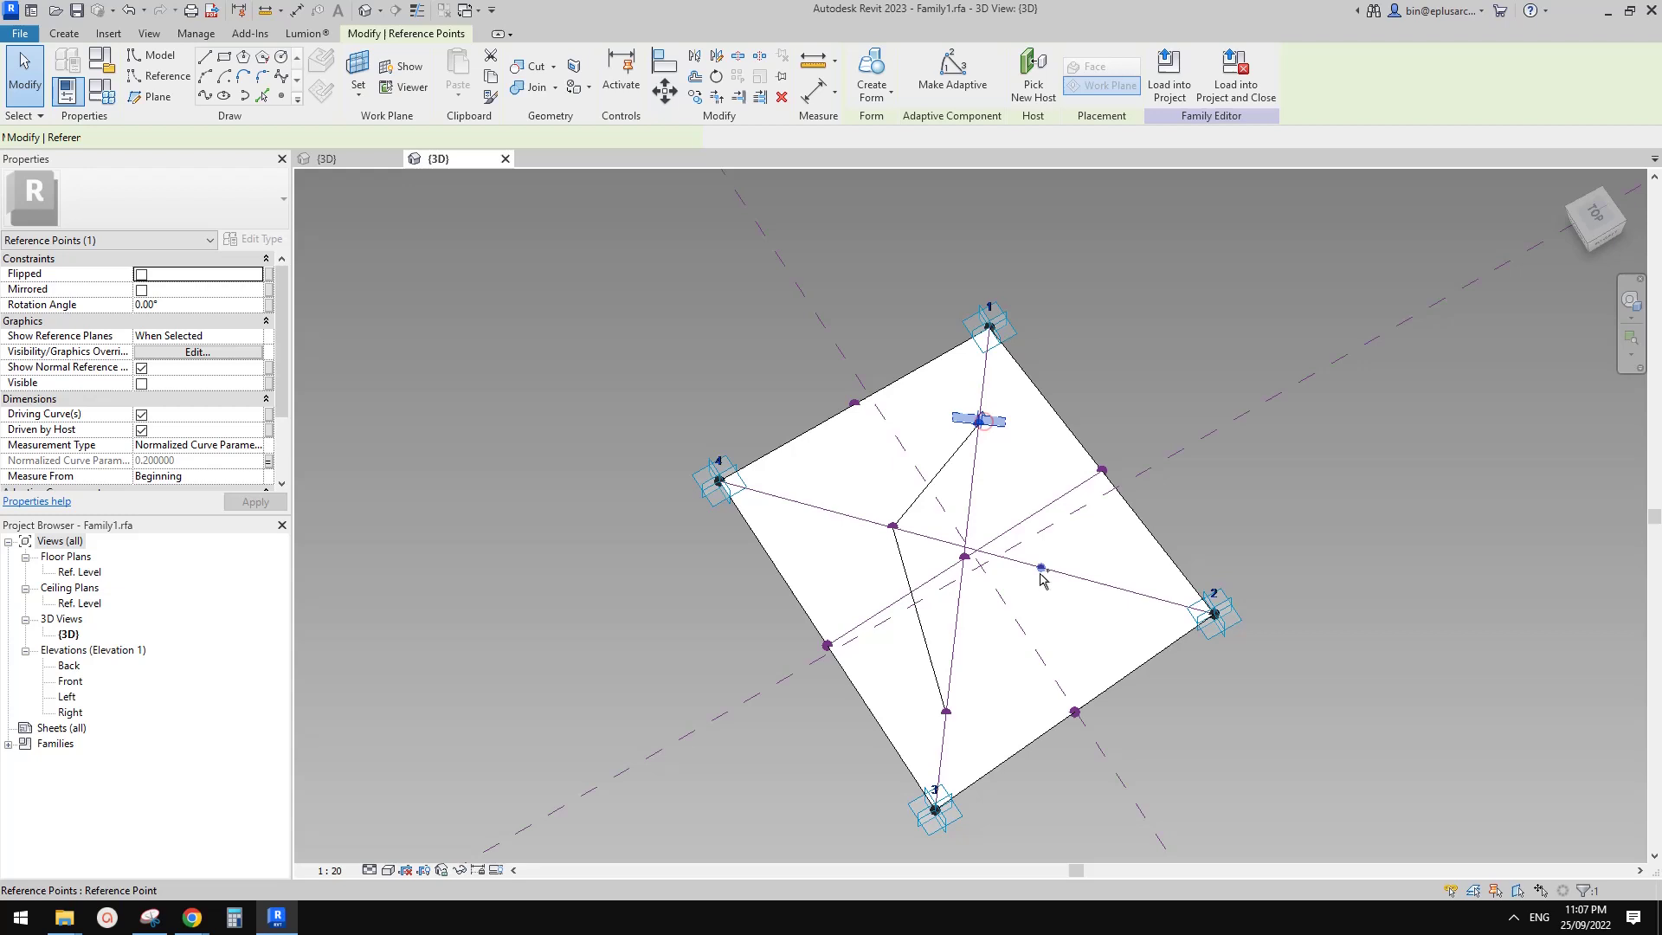
{"action": "left_click", "coordinate": [1040, 568], "text": "ctrl"}
{"action": "left_click", "coordinate": [204, 95]}
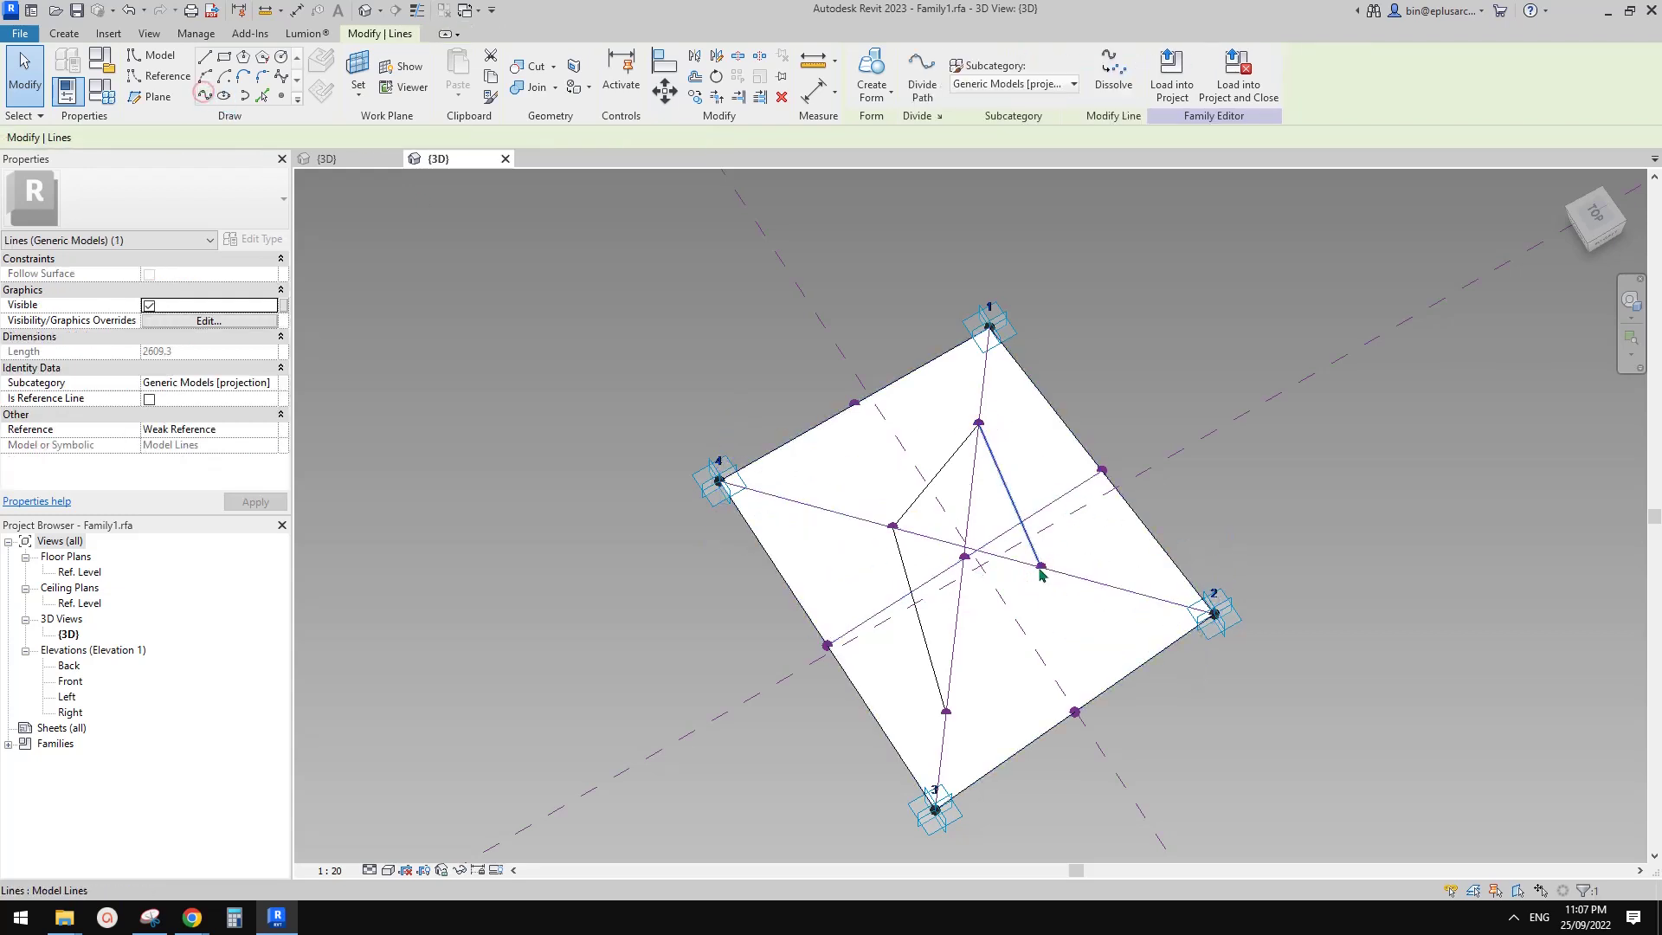
{"action": "key", "text": "Escape"}
{"action": "left_click", "coordinate": [1041, 569]}
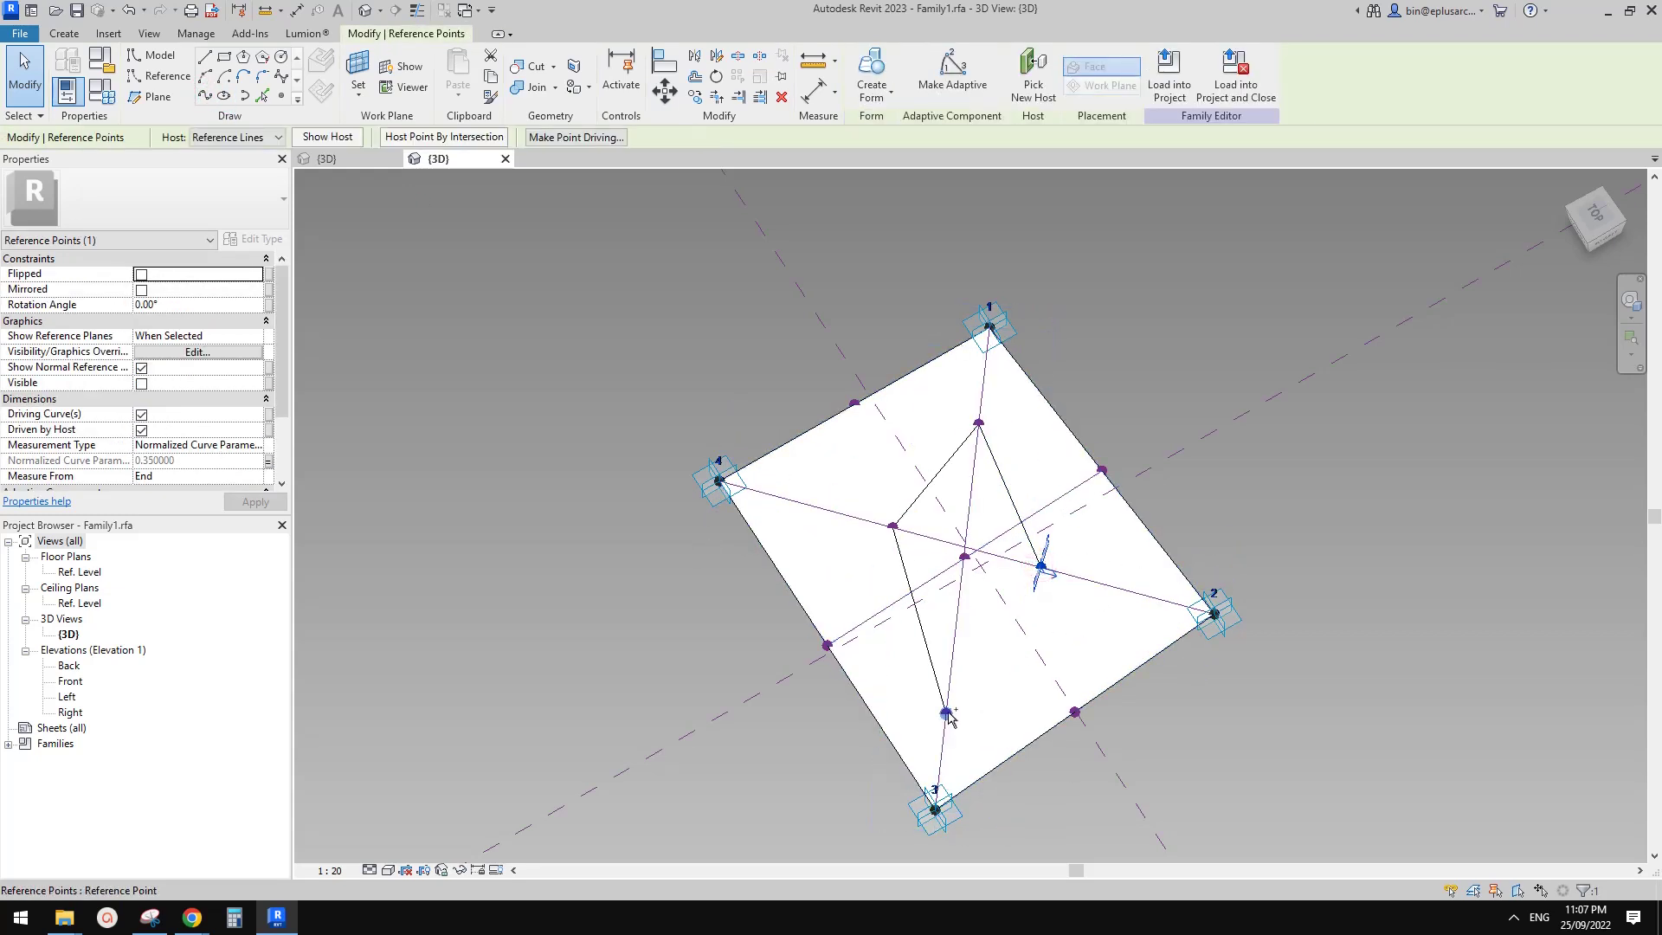
{"action": "left_click", "coordinate": [947, 713], "text": "ctrl"}
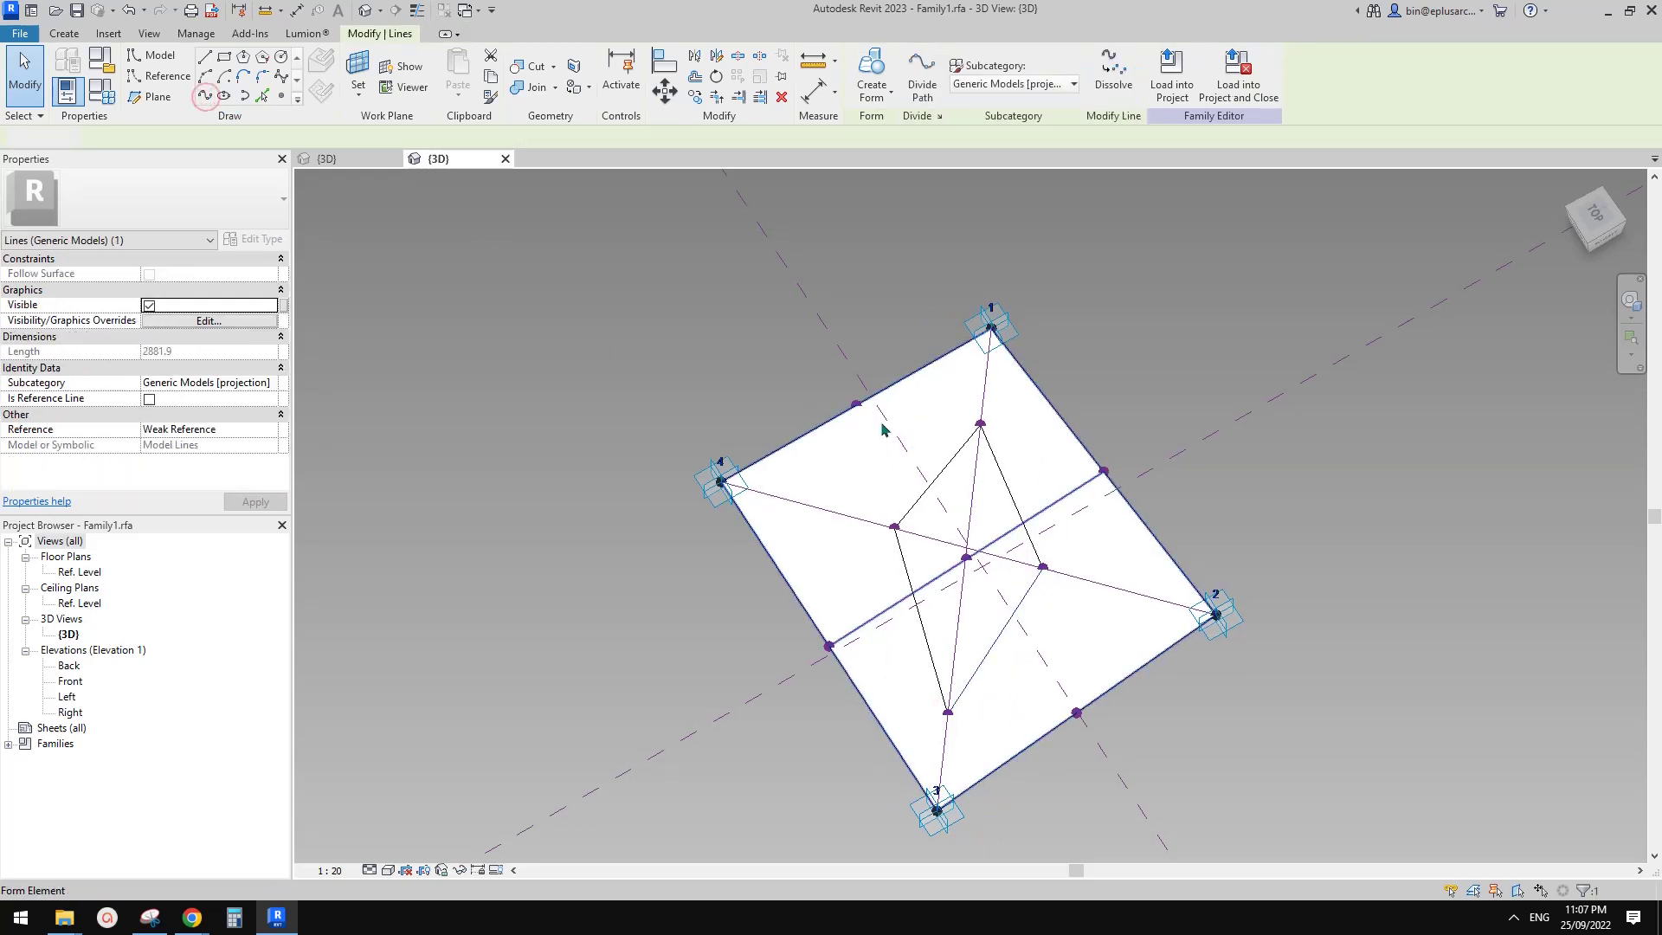
{"action": "key", "text": "Escape"}
Select the chain of four inner diamond lines and convert them to reference lines.
{"action": "scroll", "coordinate": [881, 441], "scroll_direction": "down", "scroll_amount": 3}
{"action": "middle_click_drag", "start_coordinate": [881, 442], "coordinate": [991, 487], "text": "shift"}
{"action": "scroll", "coordinate": [963, 478], "scroll_direction": "up", "scroll_amount": 1}
{"action": "key", "text": "Tab"}
{"action": "left_click", "coordinate": [972, 475]}
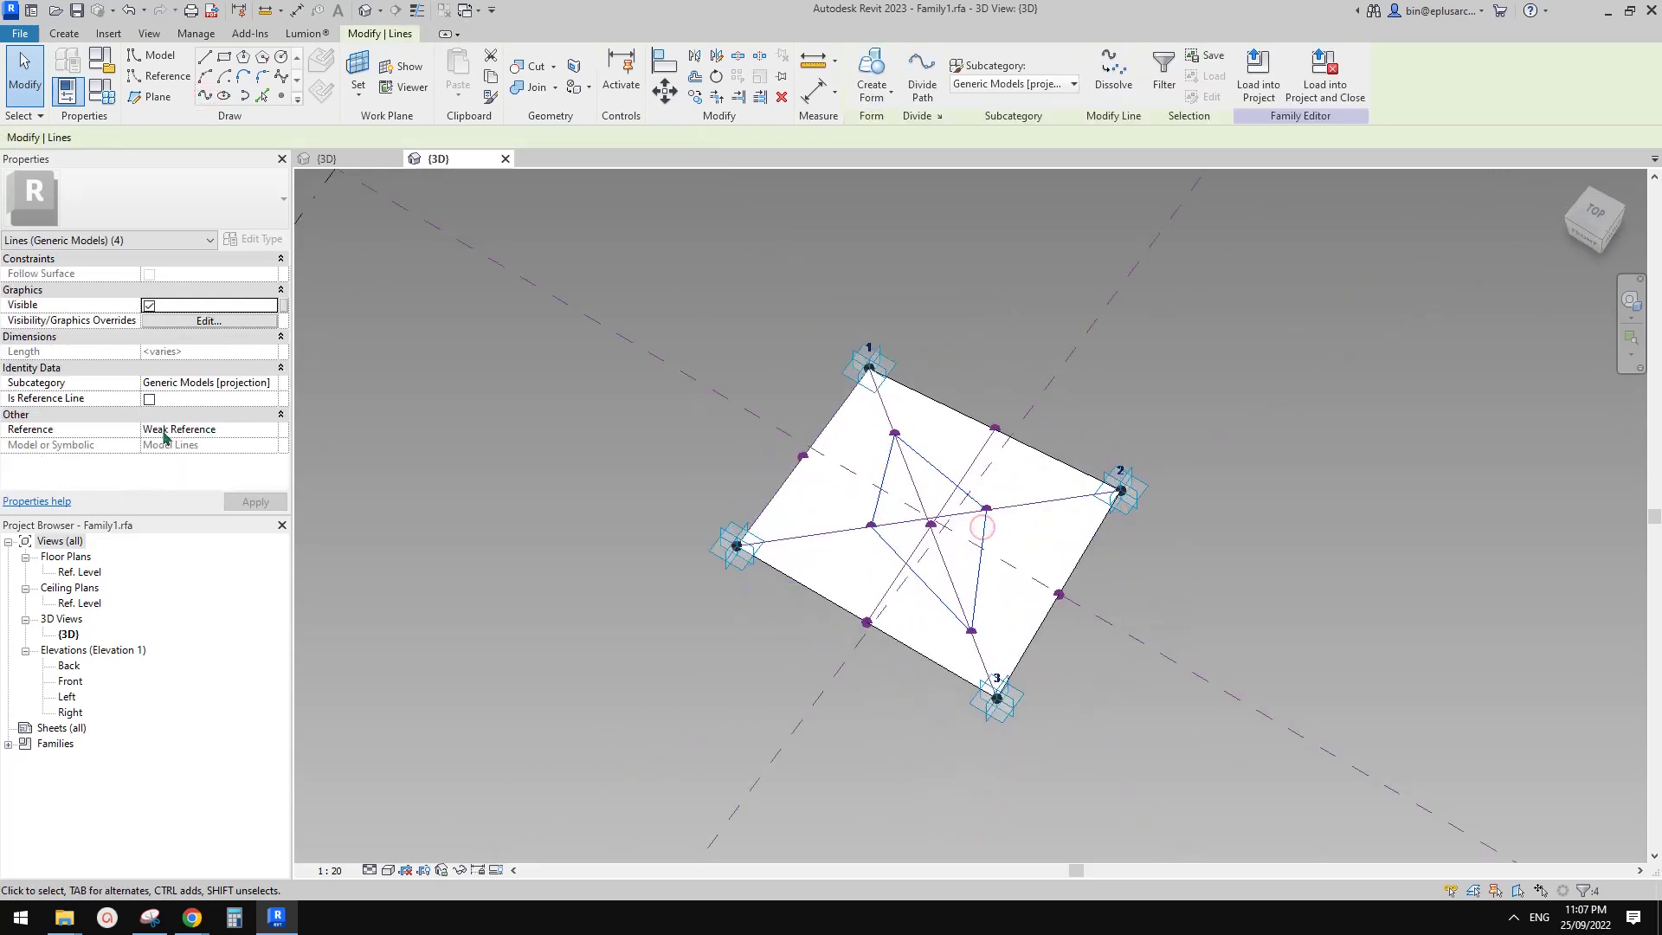
{"action": "left_click", "coordinate": [149, 399]}
{"action": "key", "text": "Escape"}
{"action": "middle_click_drag", "start_coordinate": [961, 438], "coordinate": [1020, 421], "text": "shift"}
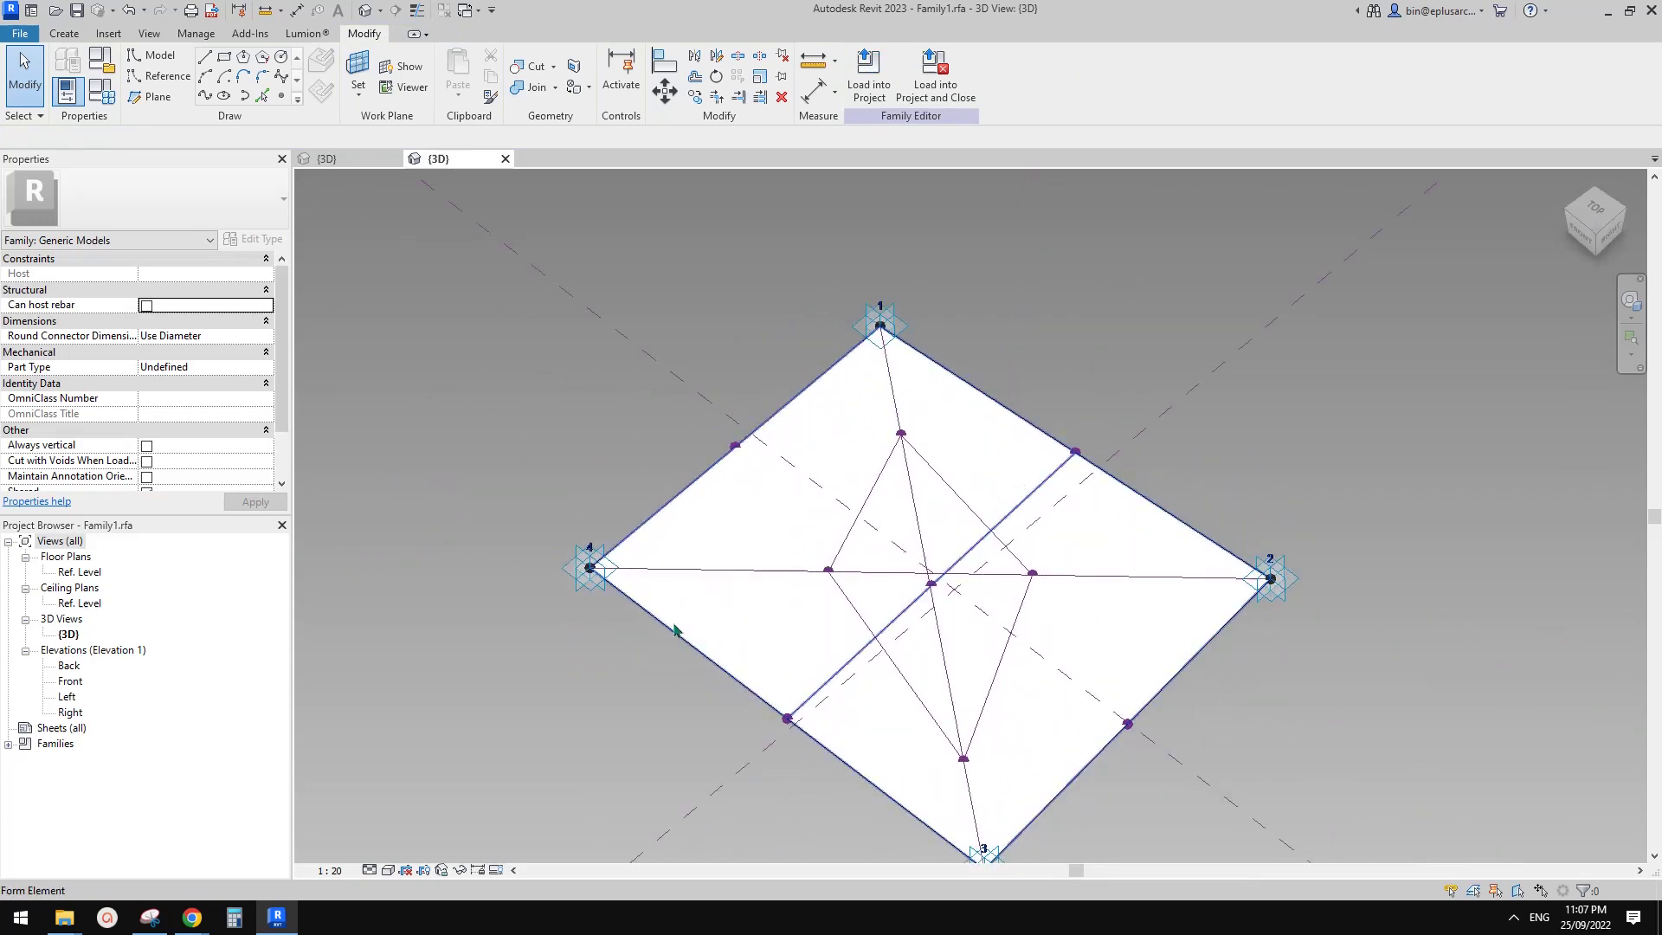
Compare the straight-edged diamond outline with the openings in the facade image in the ideas document.
{"action": "mouse_move", "coordinate": [217, 916]}
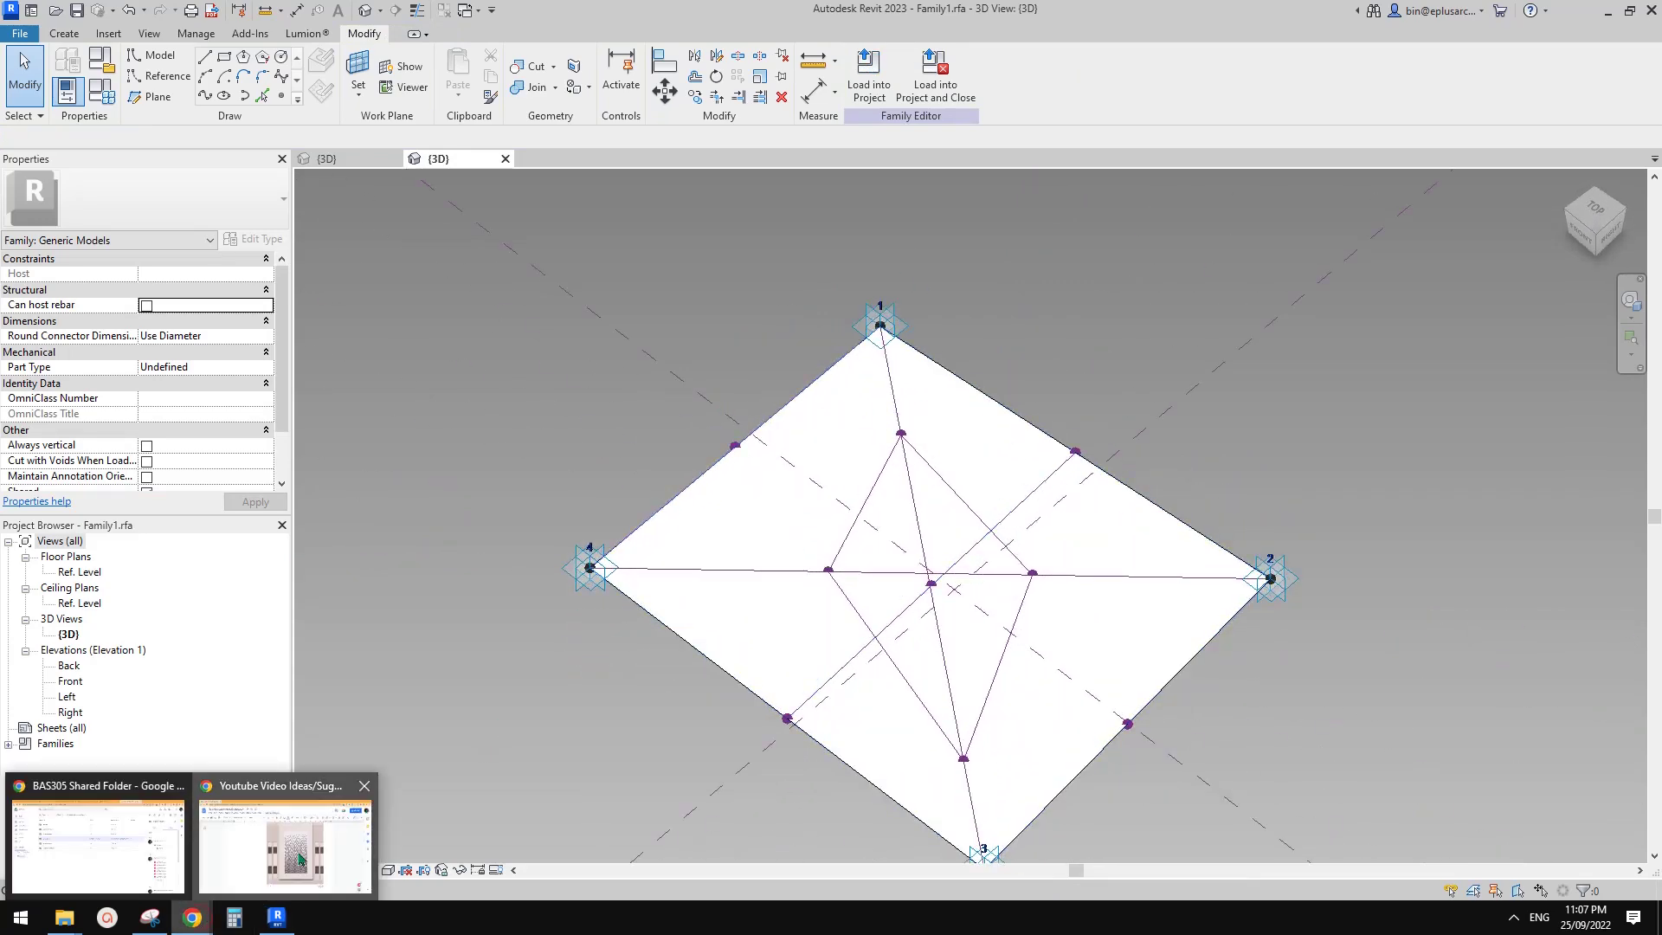
{"action": "left_click", "coordinate": [298, 851]}
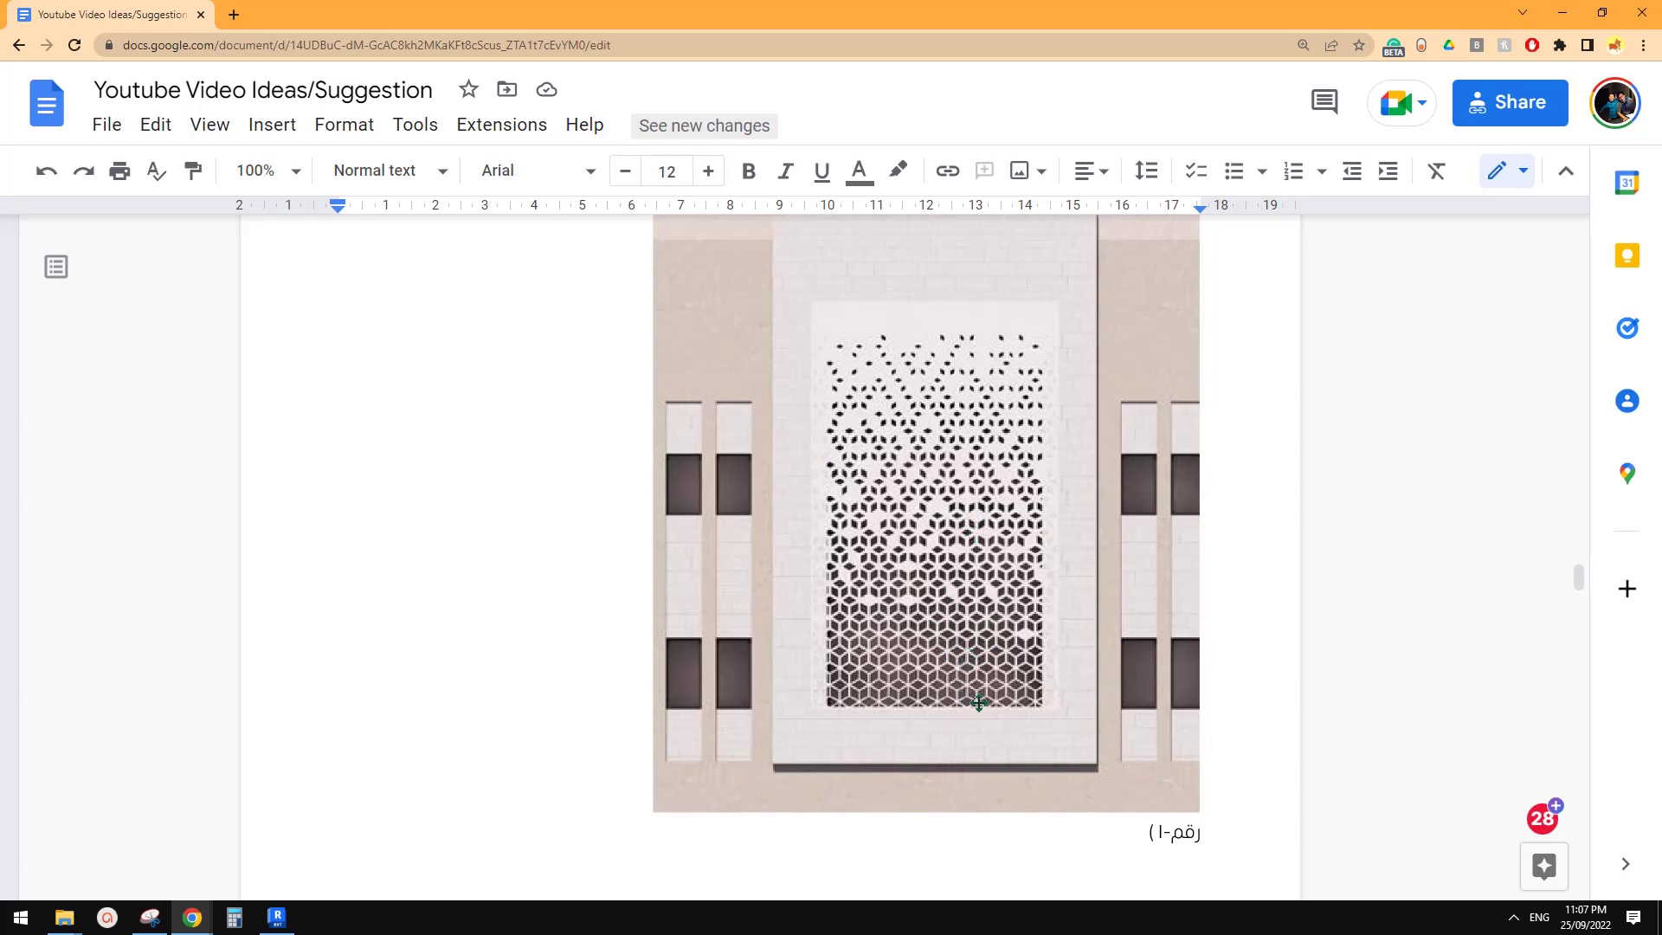
{"action": "left_click", "coordinate": [288, 923]}
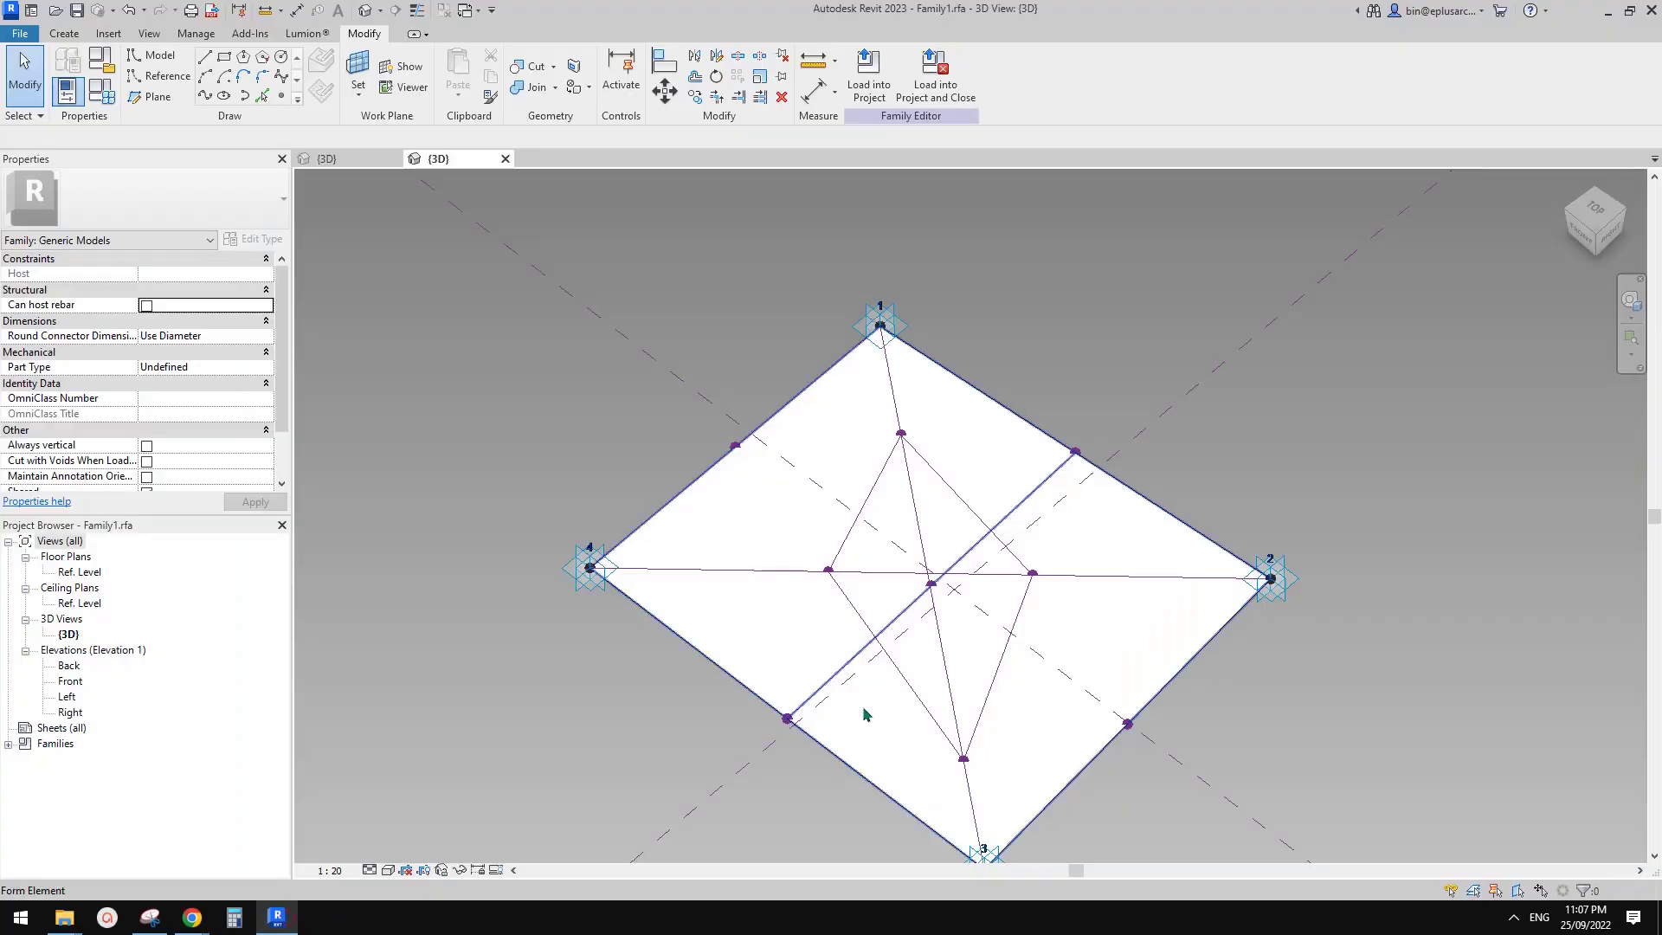
{"action": "scroll", "coordinate": [860, 712], "scroll_direction": "up", "scroll_amount": 2}
{"action": "scroll", "coordinate": [1031, 612], "scroll_direction": "down", "scroll_amount": 1}
{"action": "middle_click_drag", "start_coordinate": [1031, 612], "coordinate": [1019, 599]}
{"action": "scroll", "coordinate": [1017, 597], "scroll_direction": "down", "scroll_amount": 2}
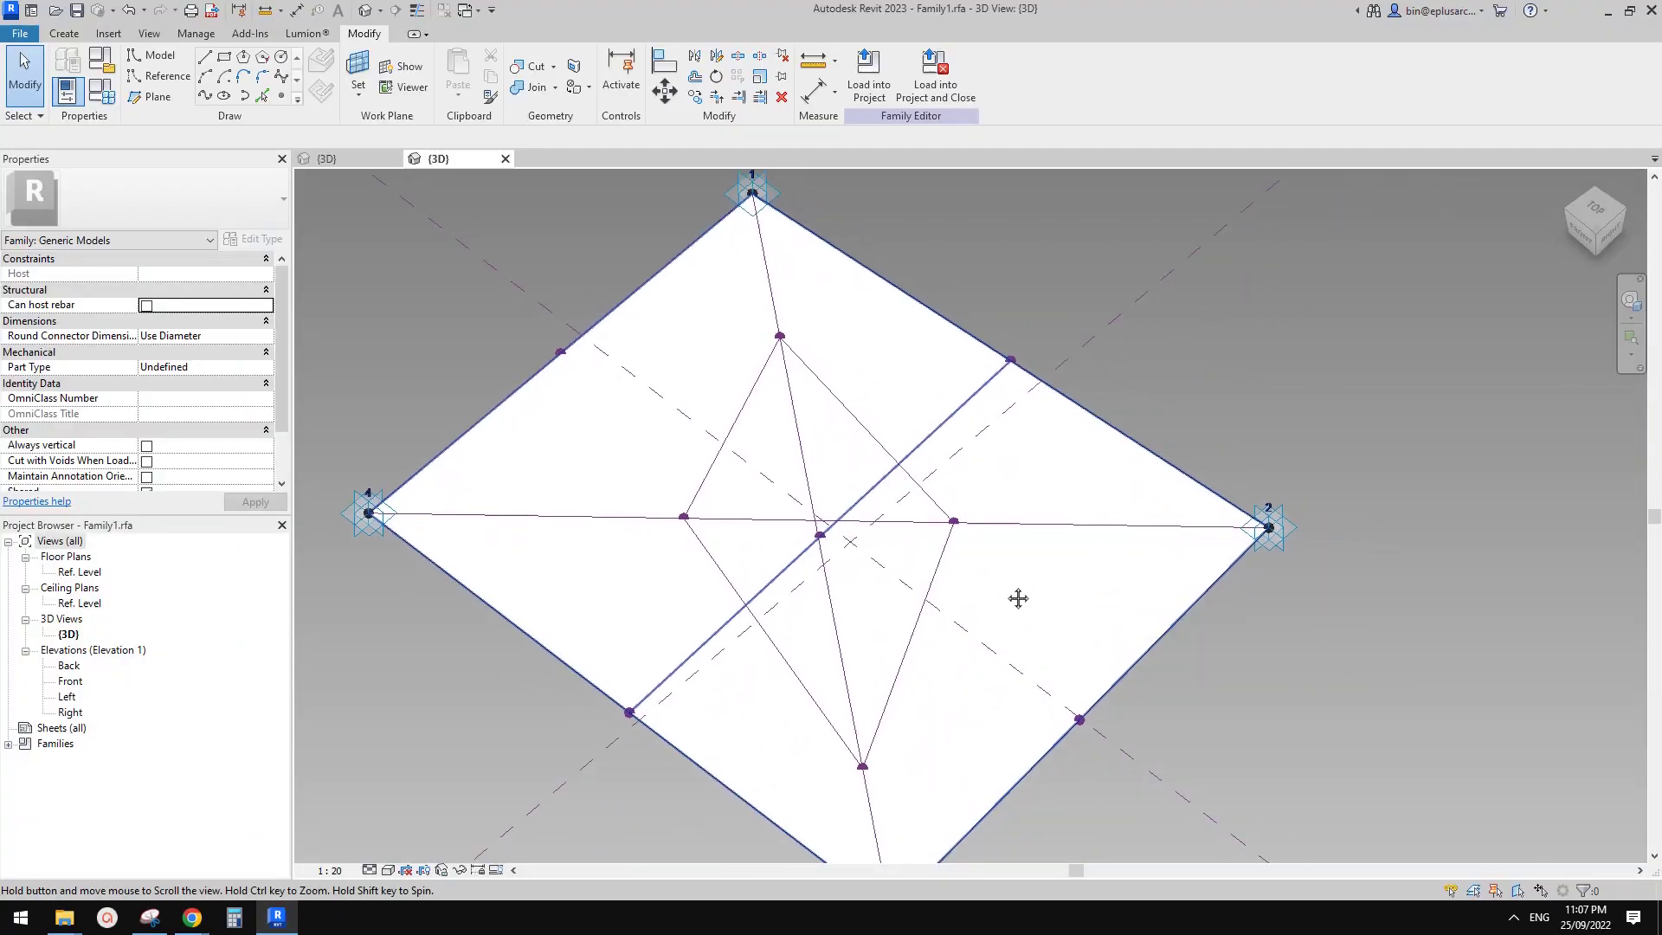
{"action": "scroll", "coordinate": [1017, 615], "scroll_direction": "down", "scroll_amount": 2}
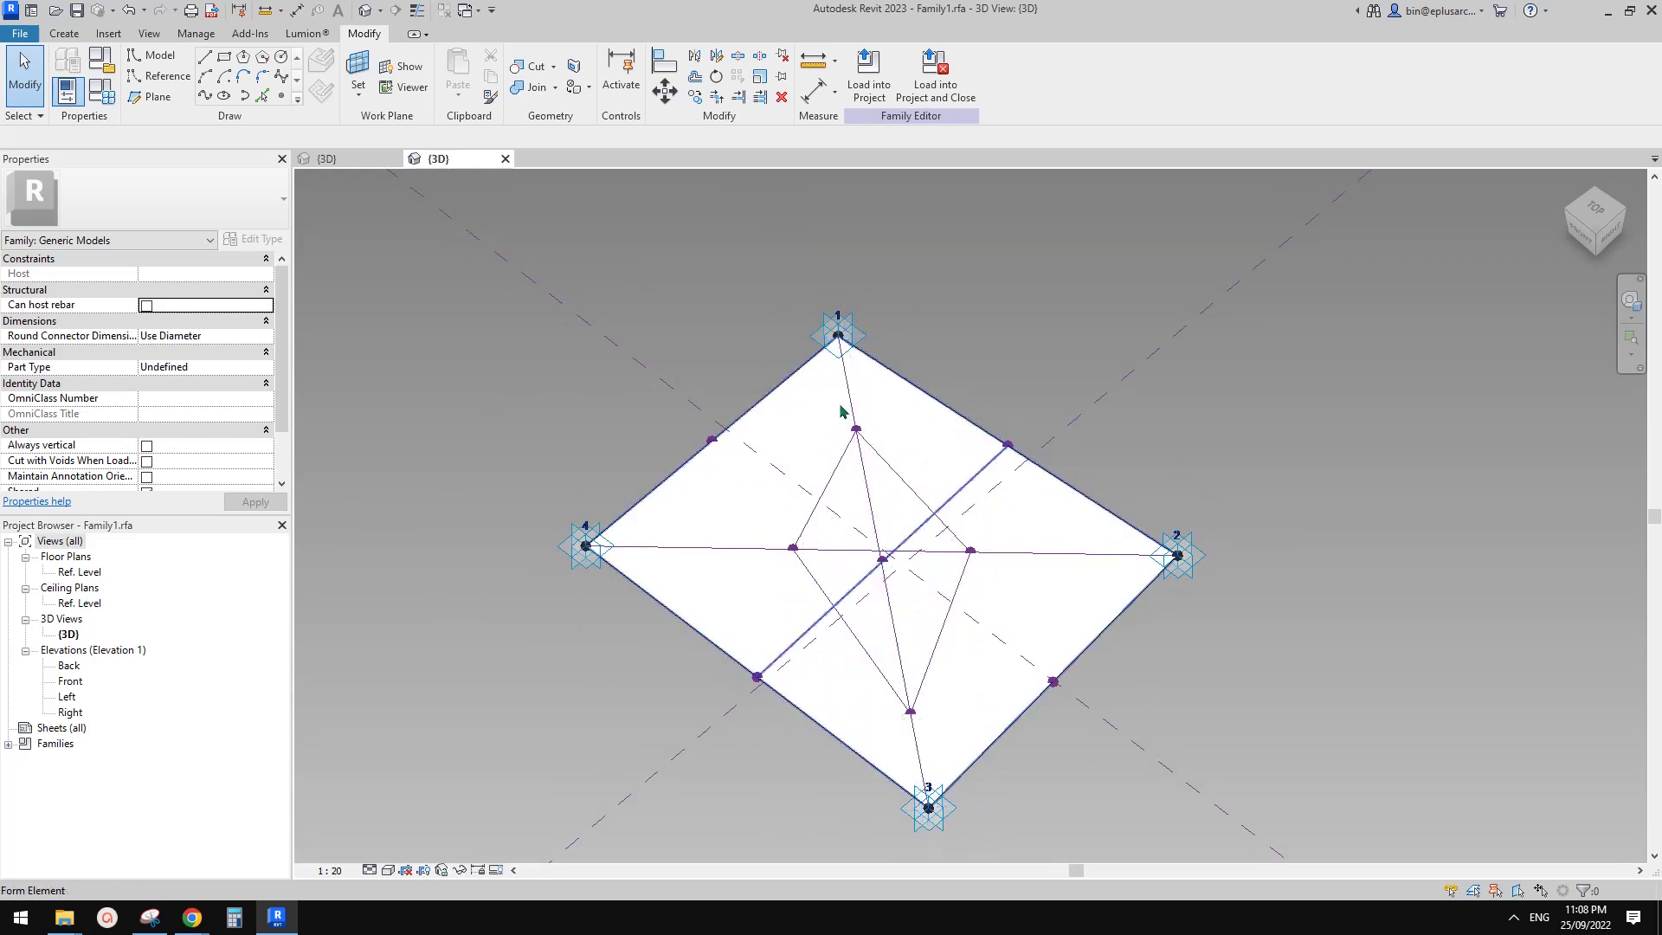
Check which family parameters drive the Normalized Curve Parameter of the inner points near corners 2 and 1.
{"action": "left_click", "coordinate": [970, 552]}
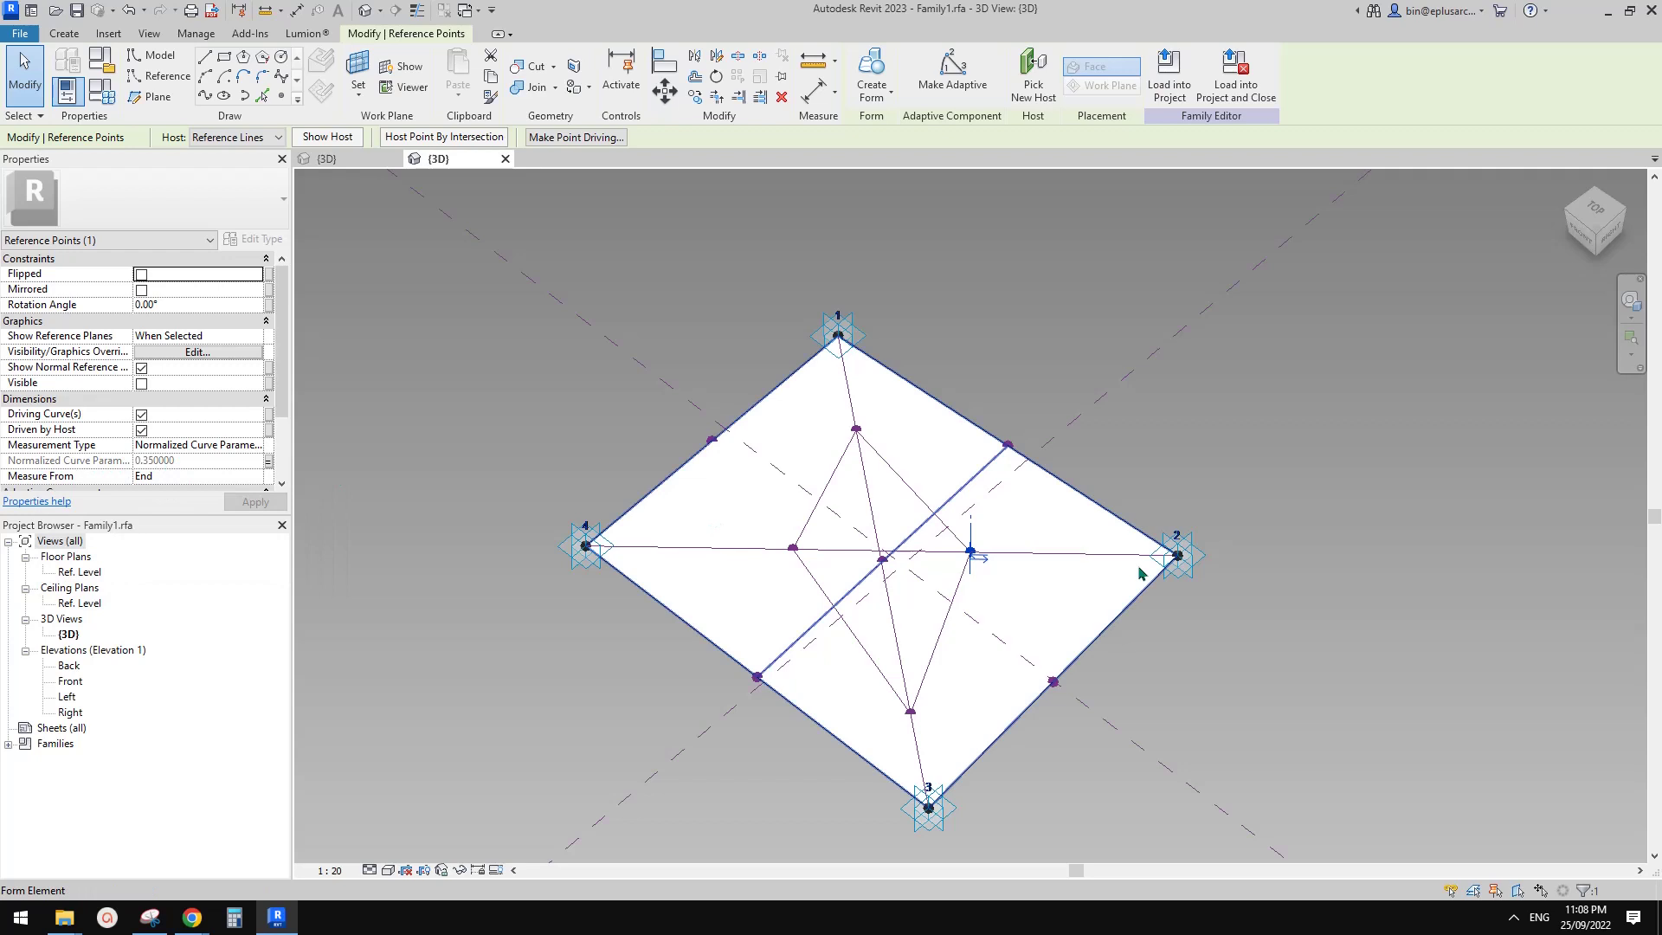
{"action": "scroll", "coordinate": [1137, 569], "scroll_direction": "up", "scroll_amount": 1}
{"action": "left_click", "coordinate": [267, 462]}
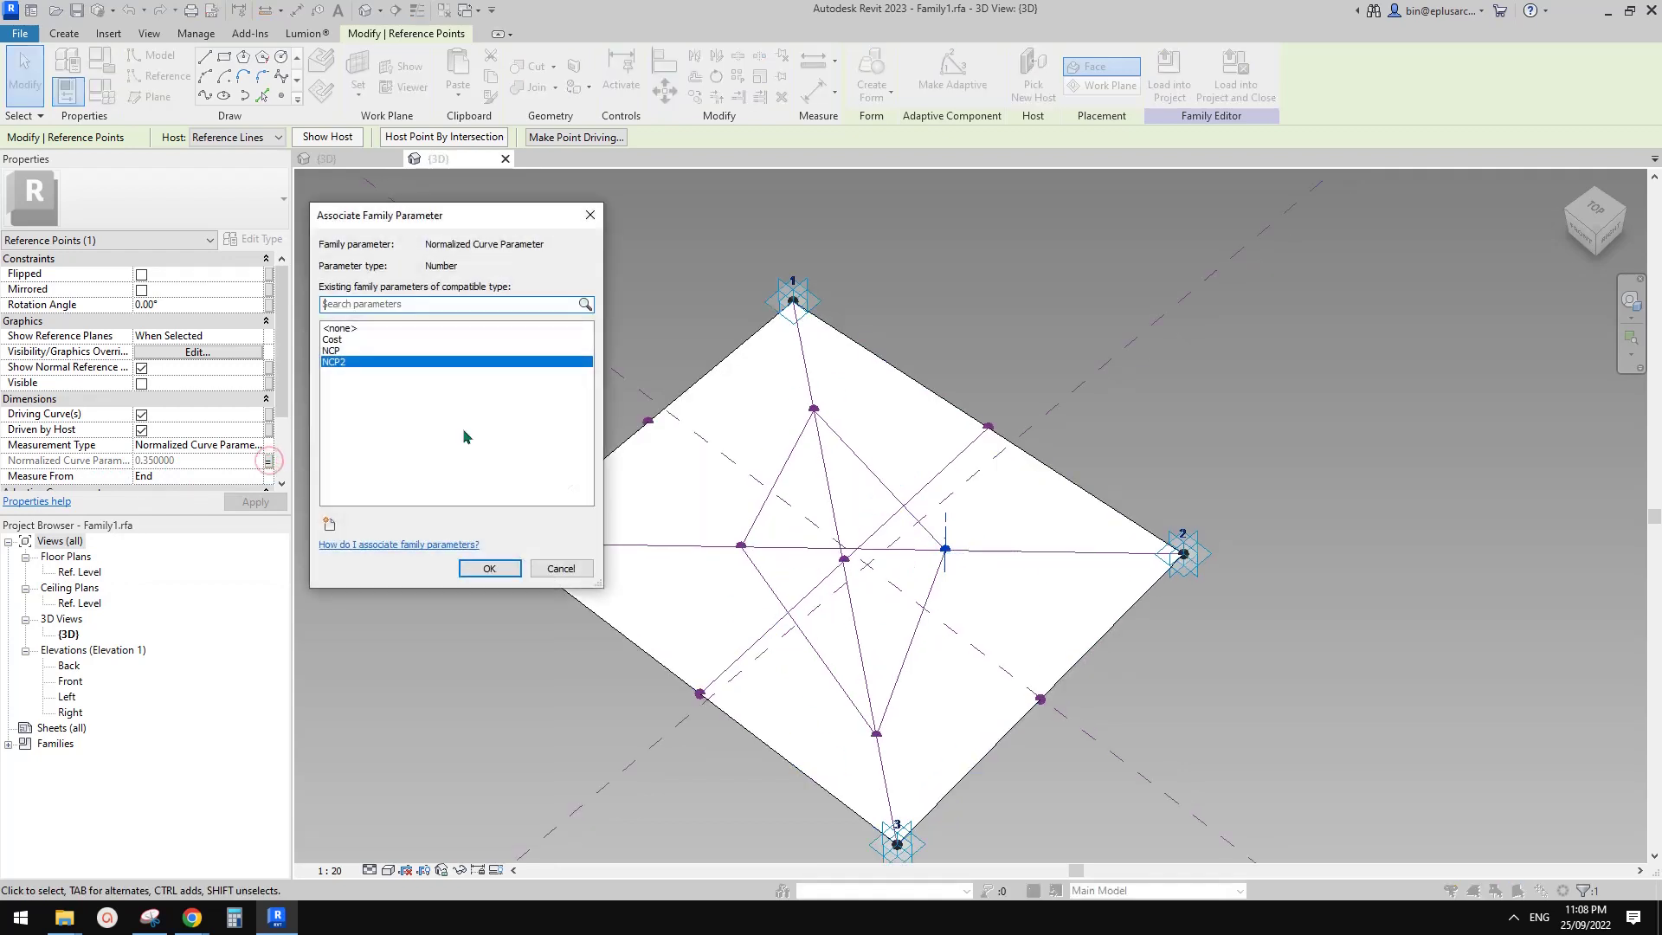
{"action": "left_click", "coordinate": [489, 568]}
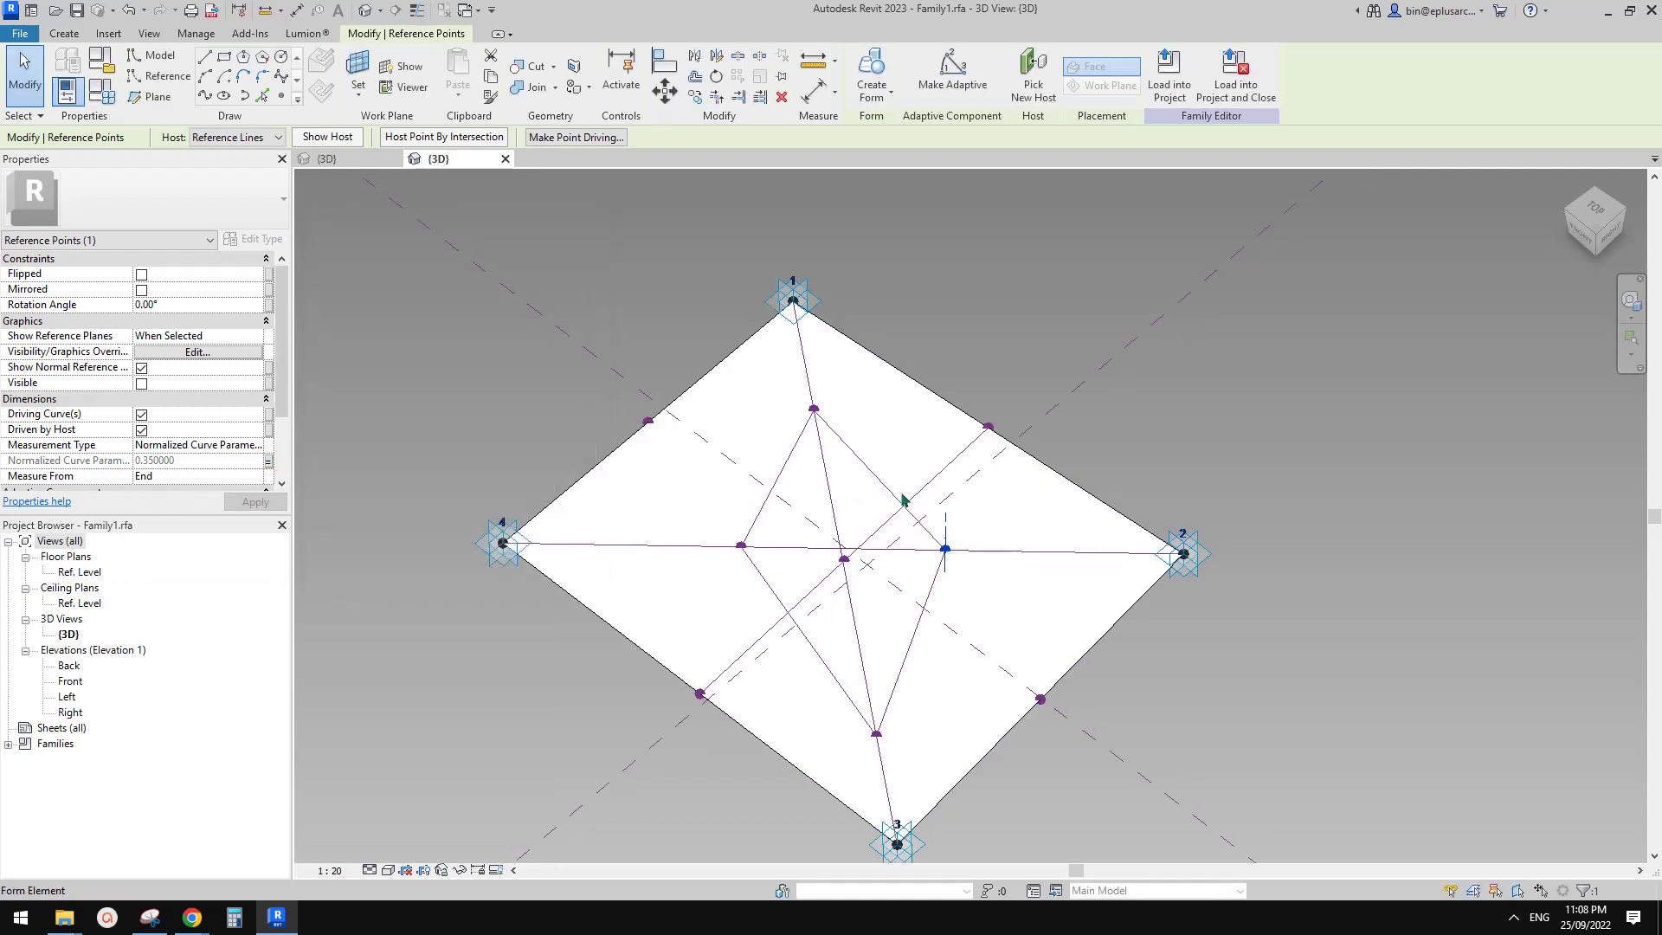
{"action": "left_click", "coordinate": [815, 409]}
{"action": "left_click", "coordinate": [268, 462]}
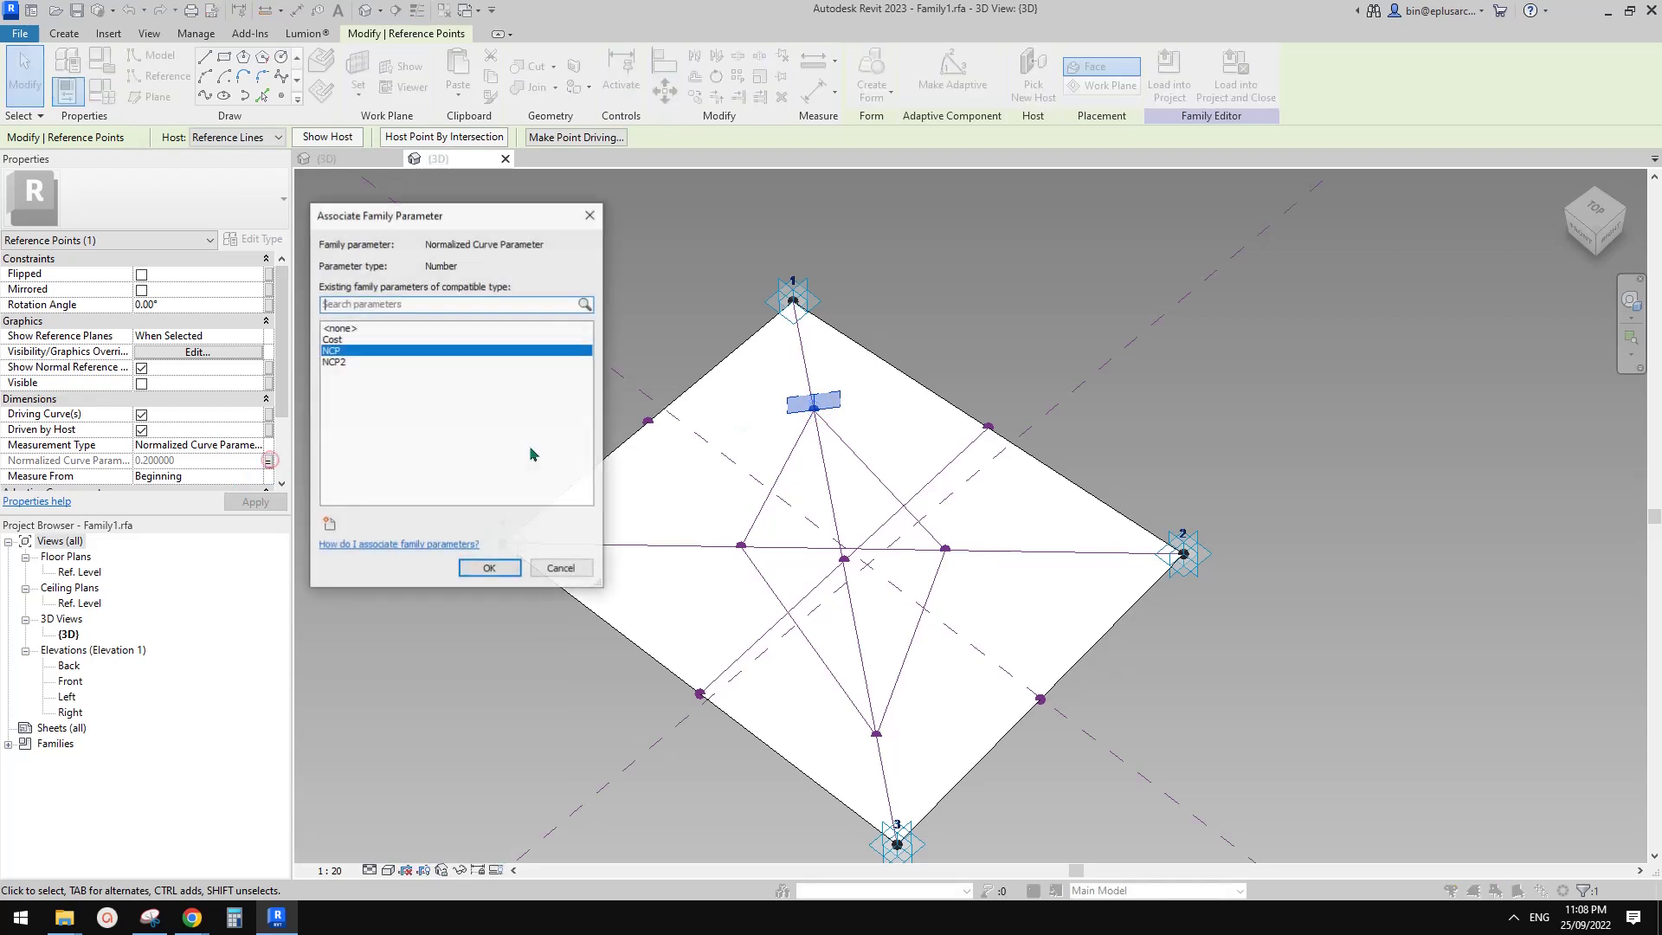
{"action": "left_click", "coordinate": [367, 351]}
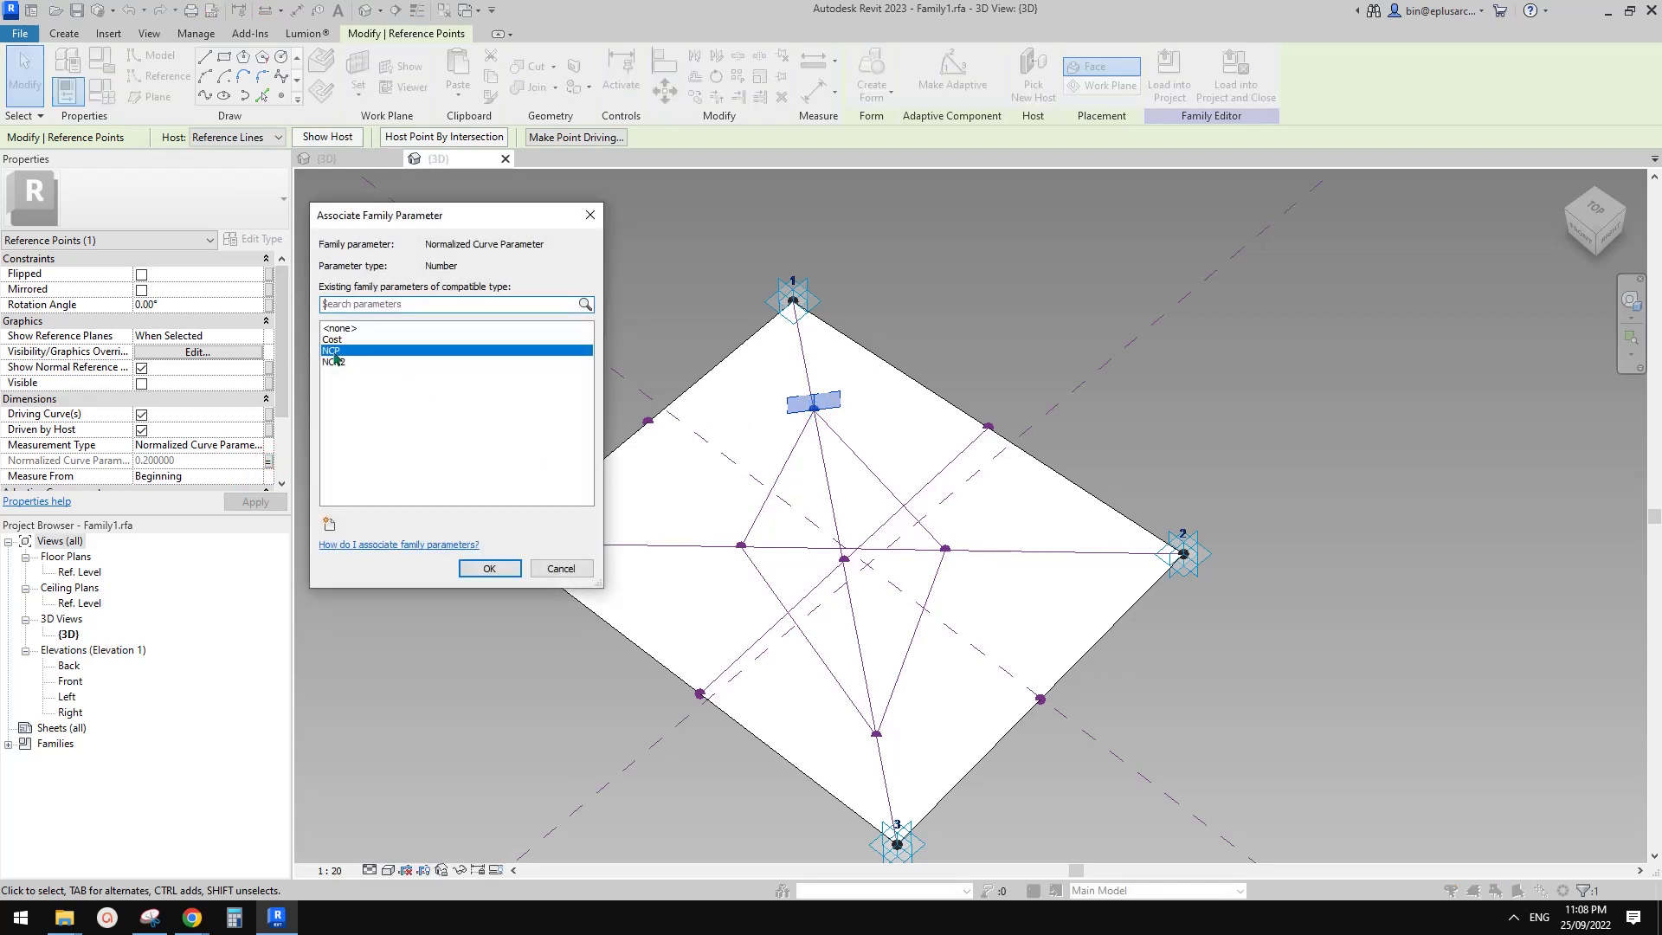
{"action": "key", "text": "Escape"}
{"action": "key", "text": "Escape"}
Review the gradient of opening sizes in the ideas document's facade image, and return to the Revit panel family.
{"action": "left_click", "coordinate": [193, 917]}
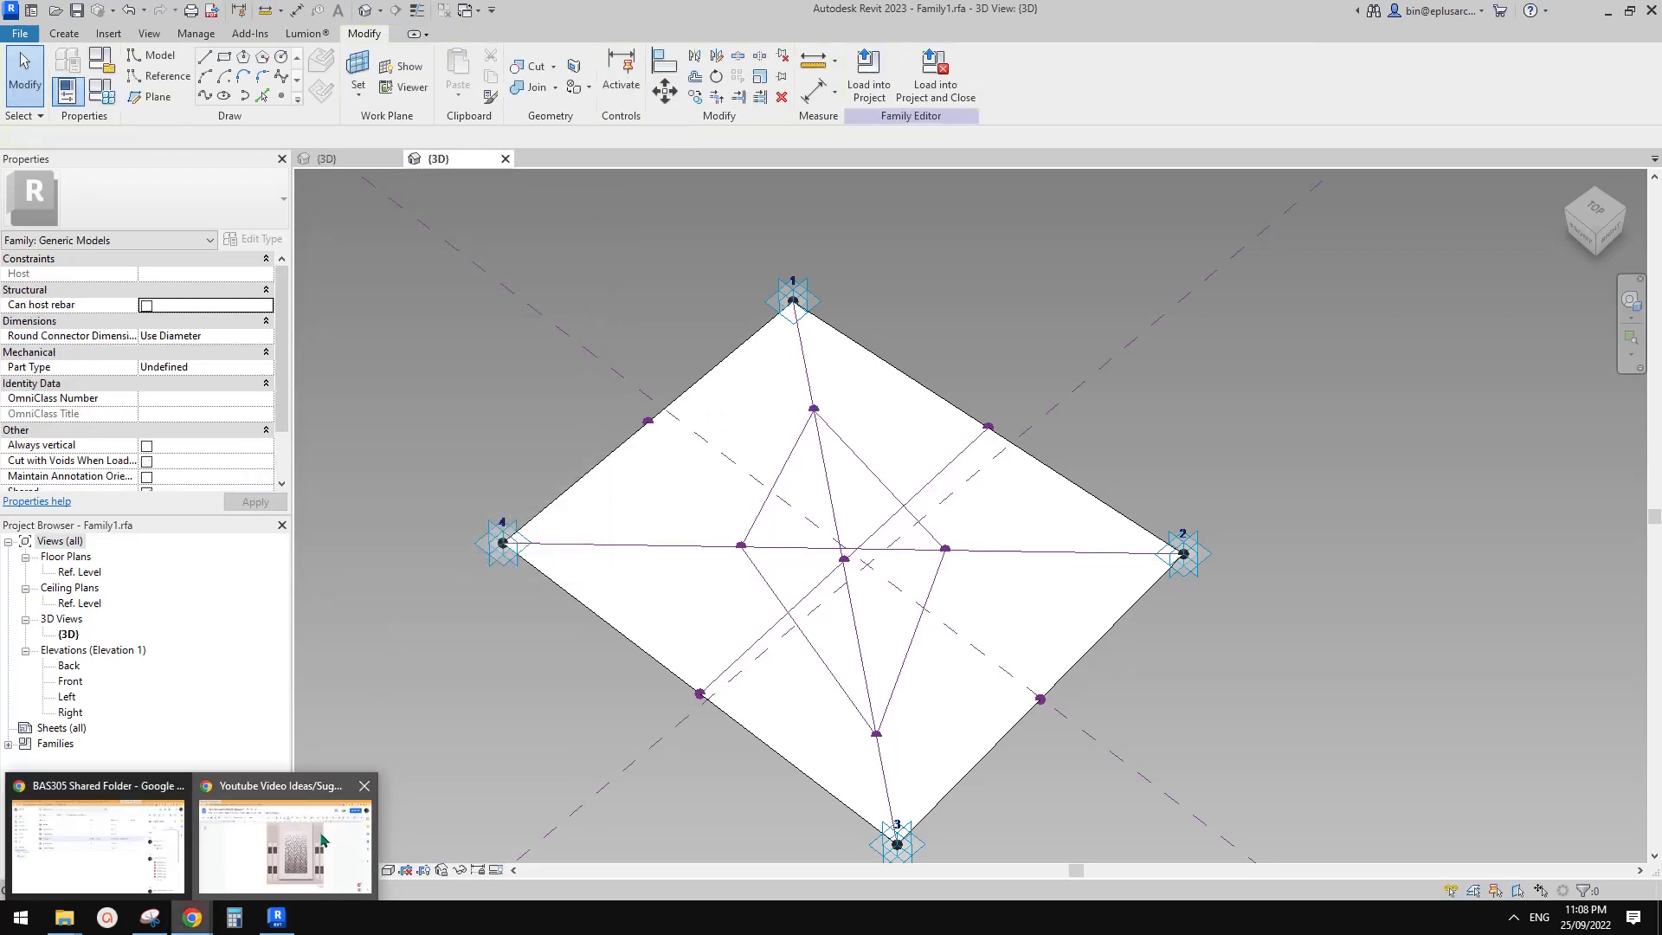
{"action": "left_click", "coordinate": [320, 832]}
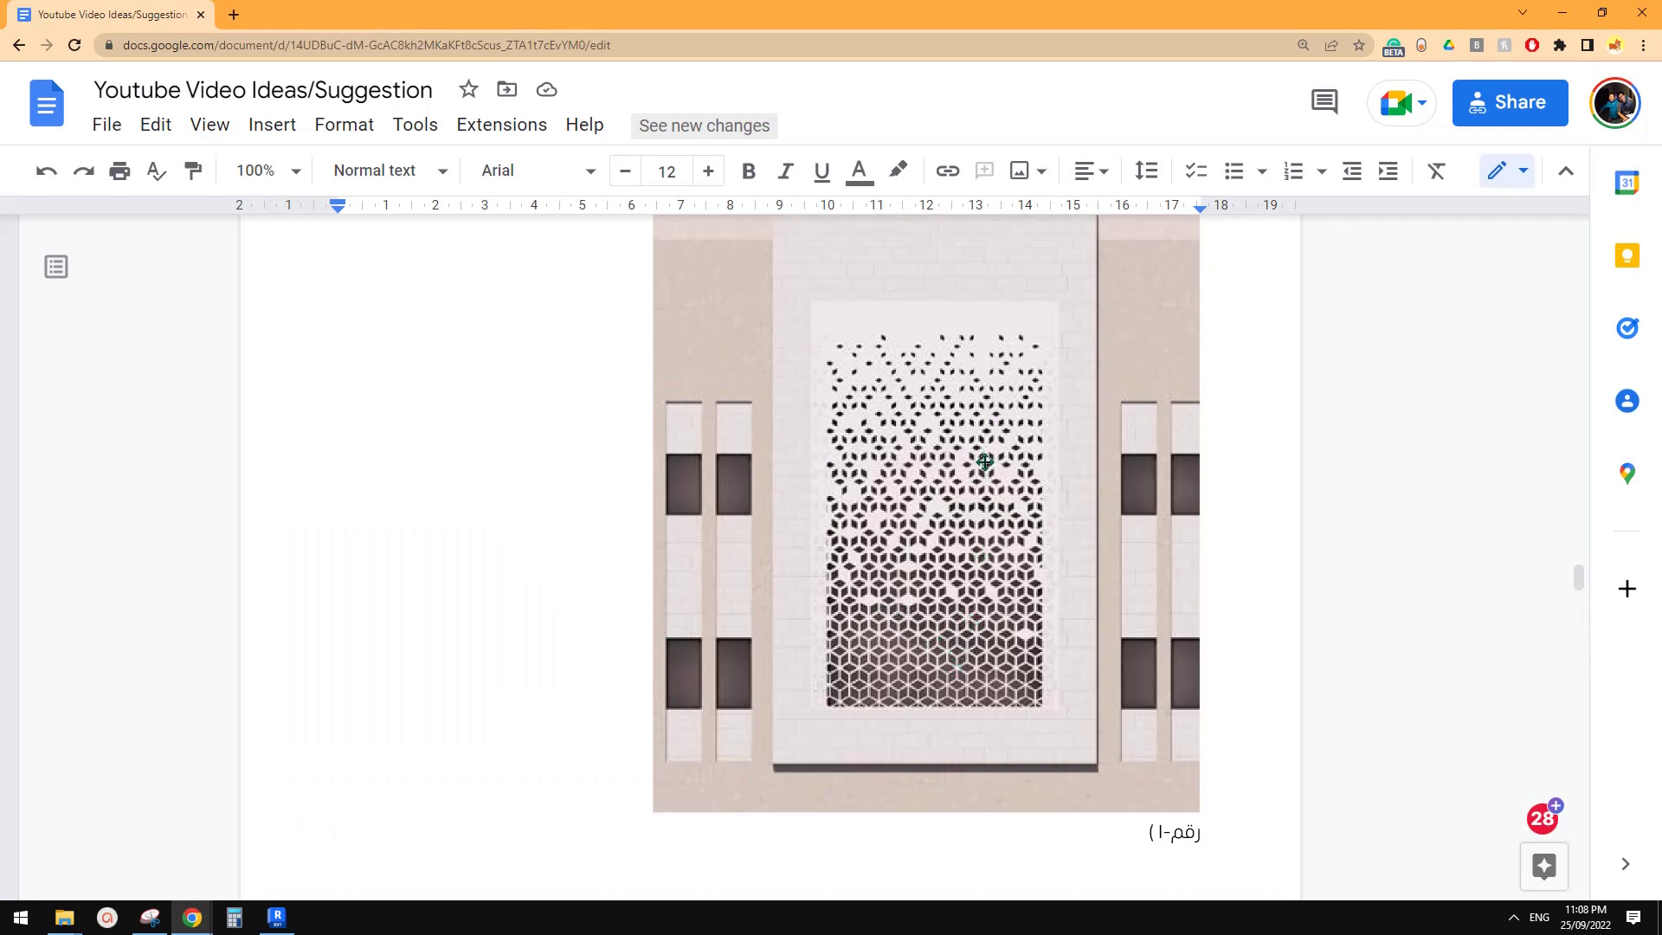
{"action": "left_click", "coordinate": [277, 918]}
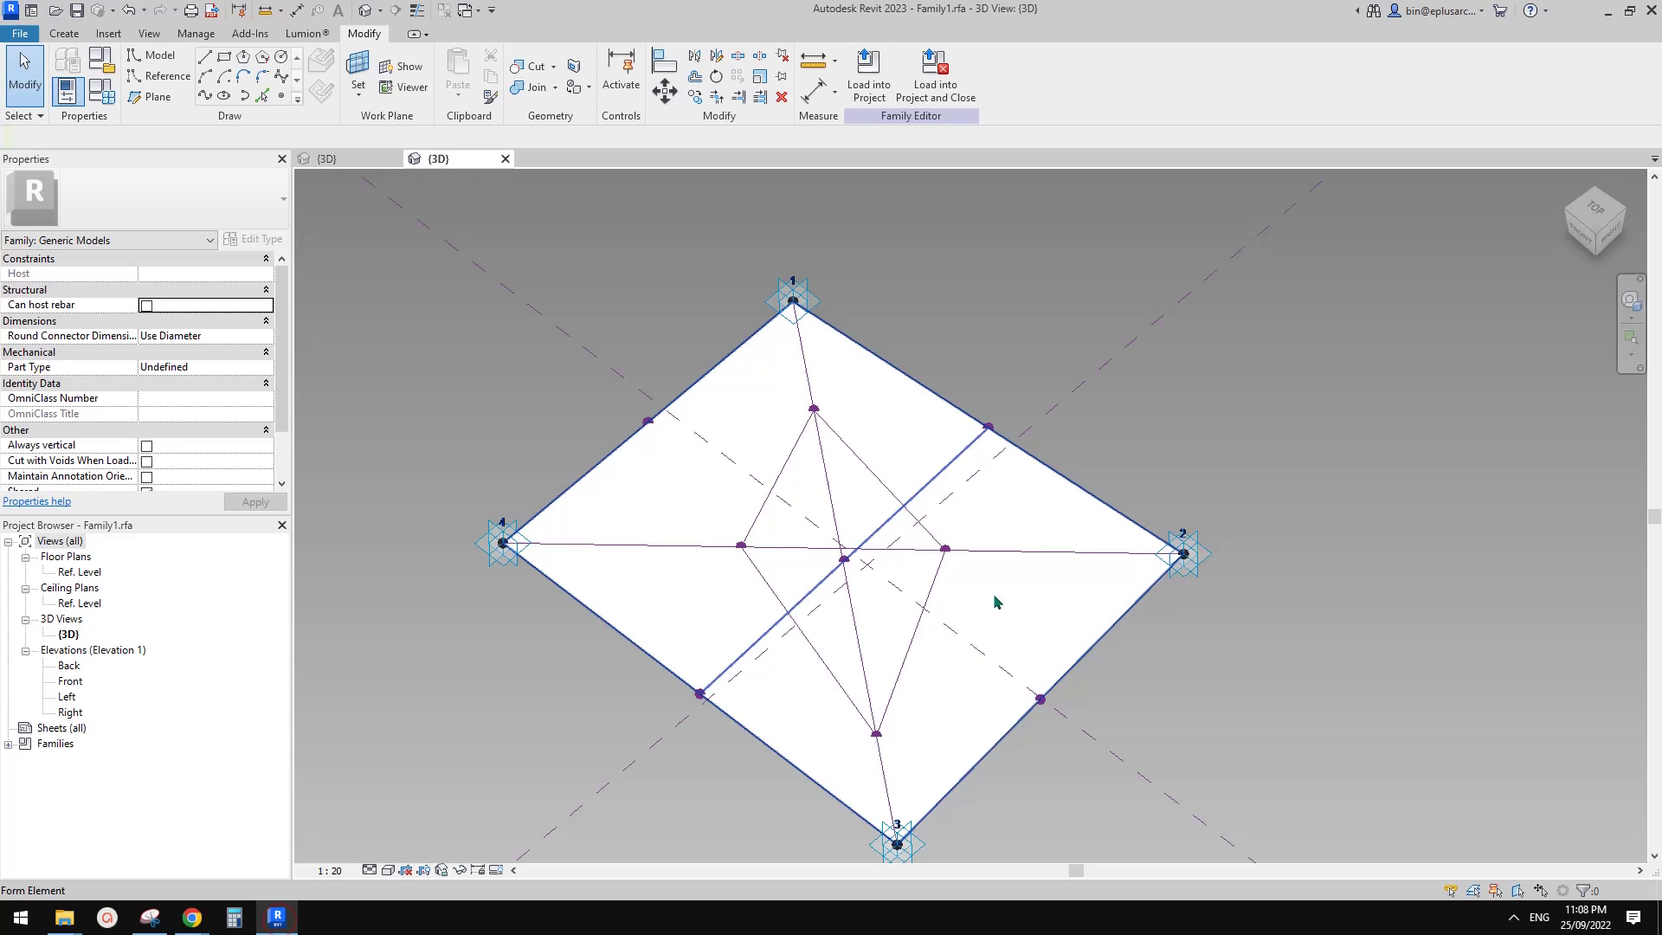
Check the shape of the openings in the ideas document's facade image again, and return to the Revit panel family.
{"action": "mouse_move", "coordinate": [210, 922]}
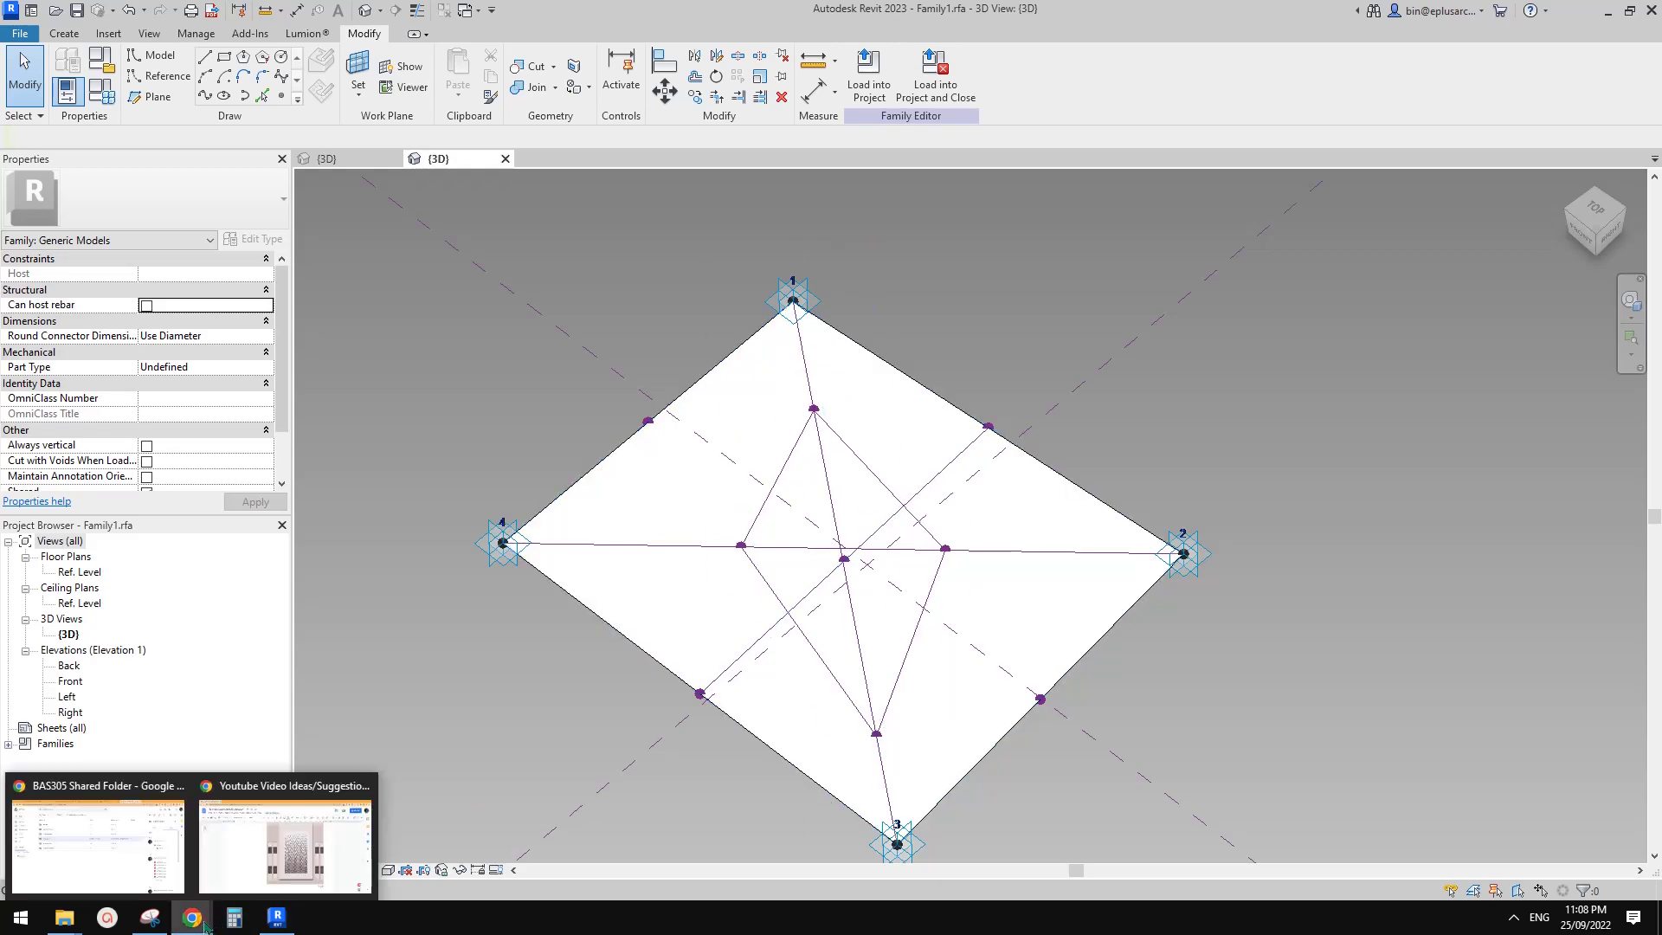
{"action": "left_click", "coordinate": [308, 866]}
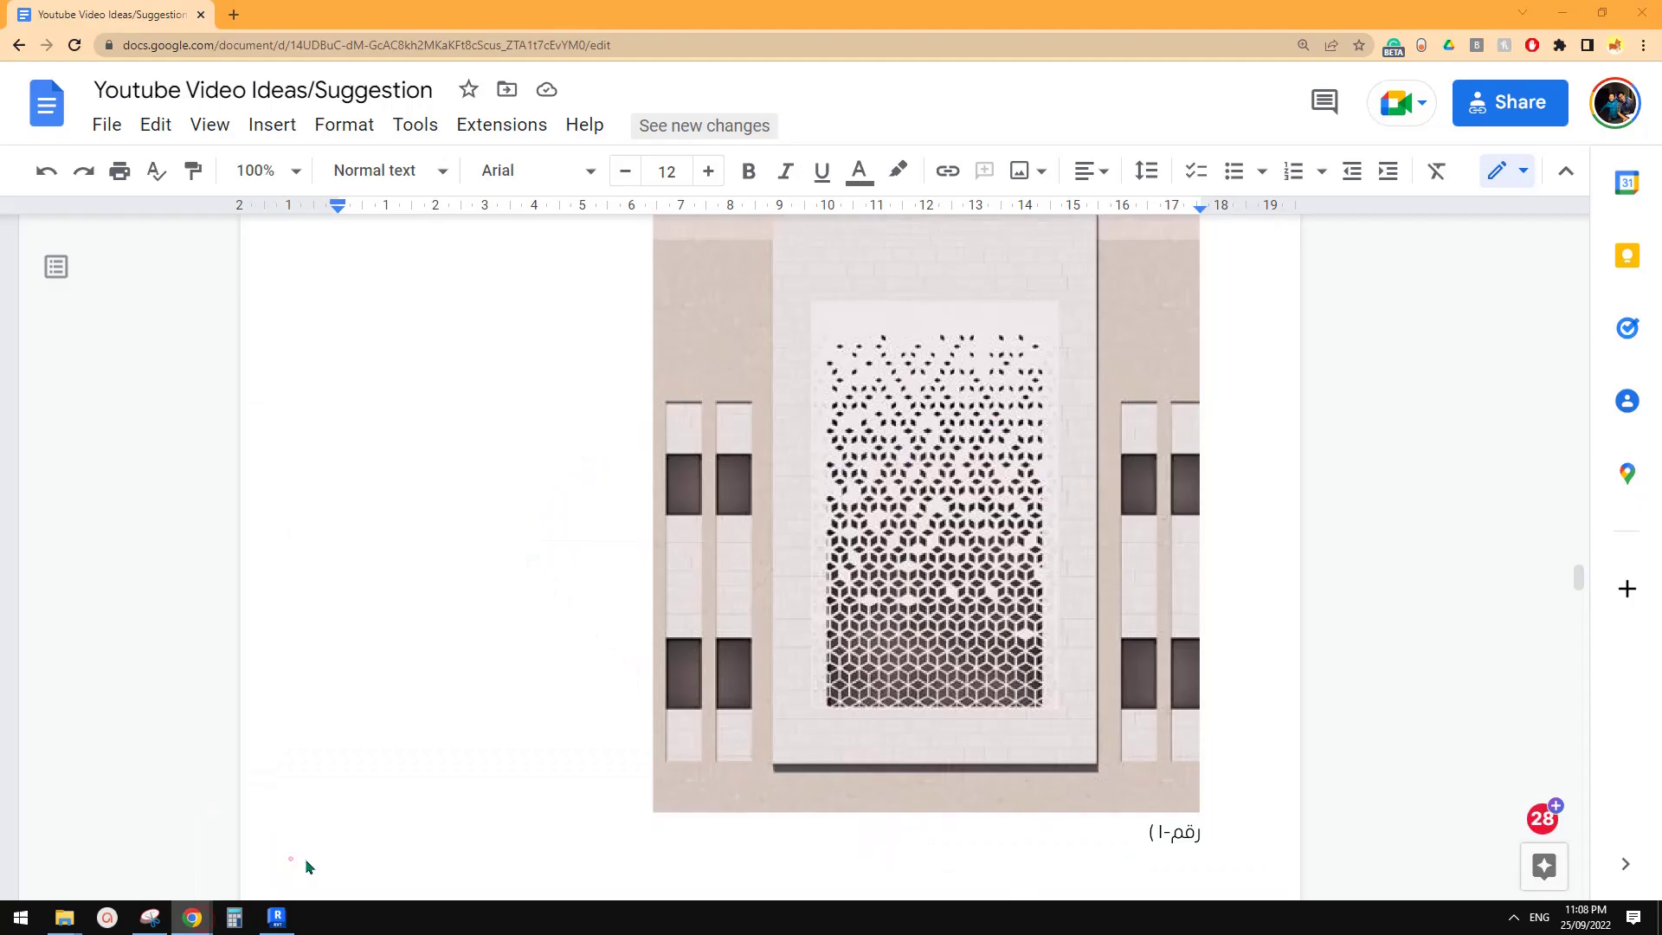
{"action": "left_click", "coordinate": [286, 918]}
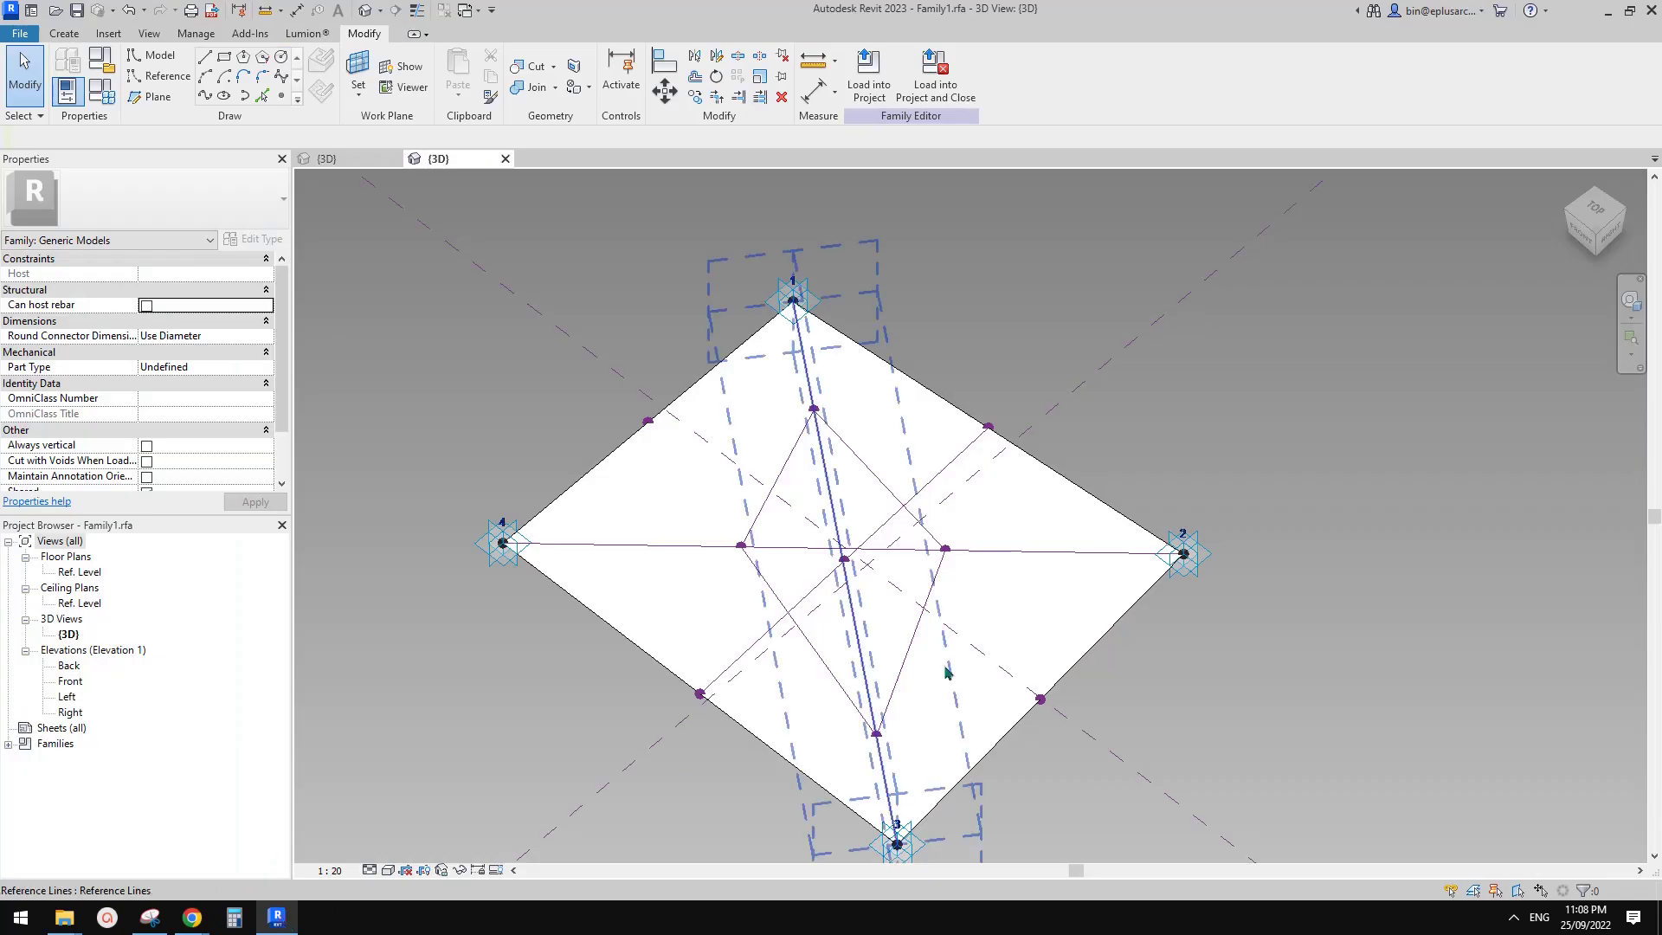
Associate the Normalized Curve Parameter of the two inner points on the diagonal between corners 4 and 2 with the NCP parameter.
{"action": "left_click", "coordinate": [950, 553]}
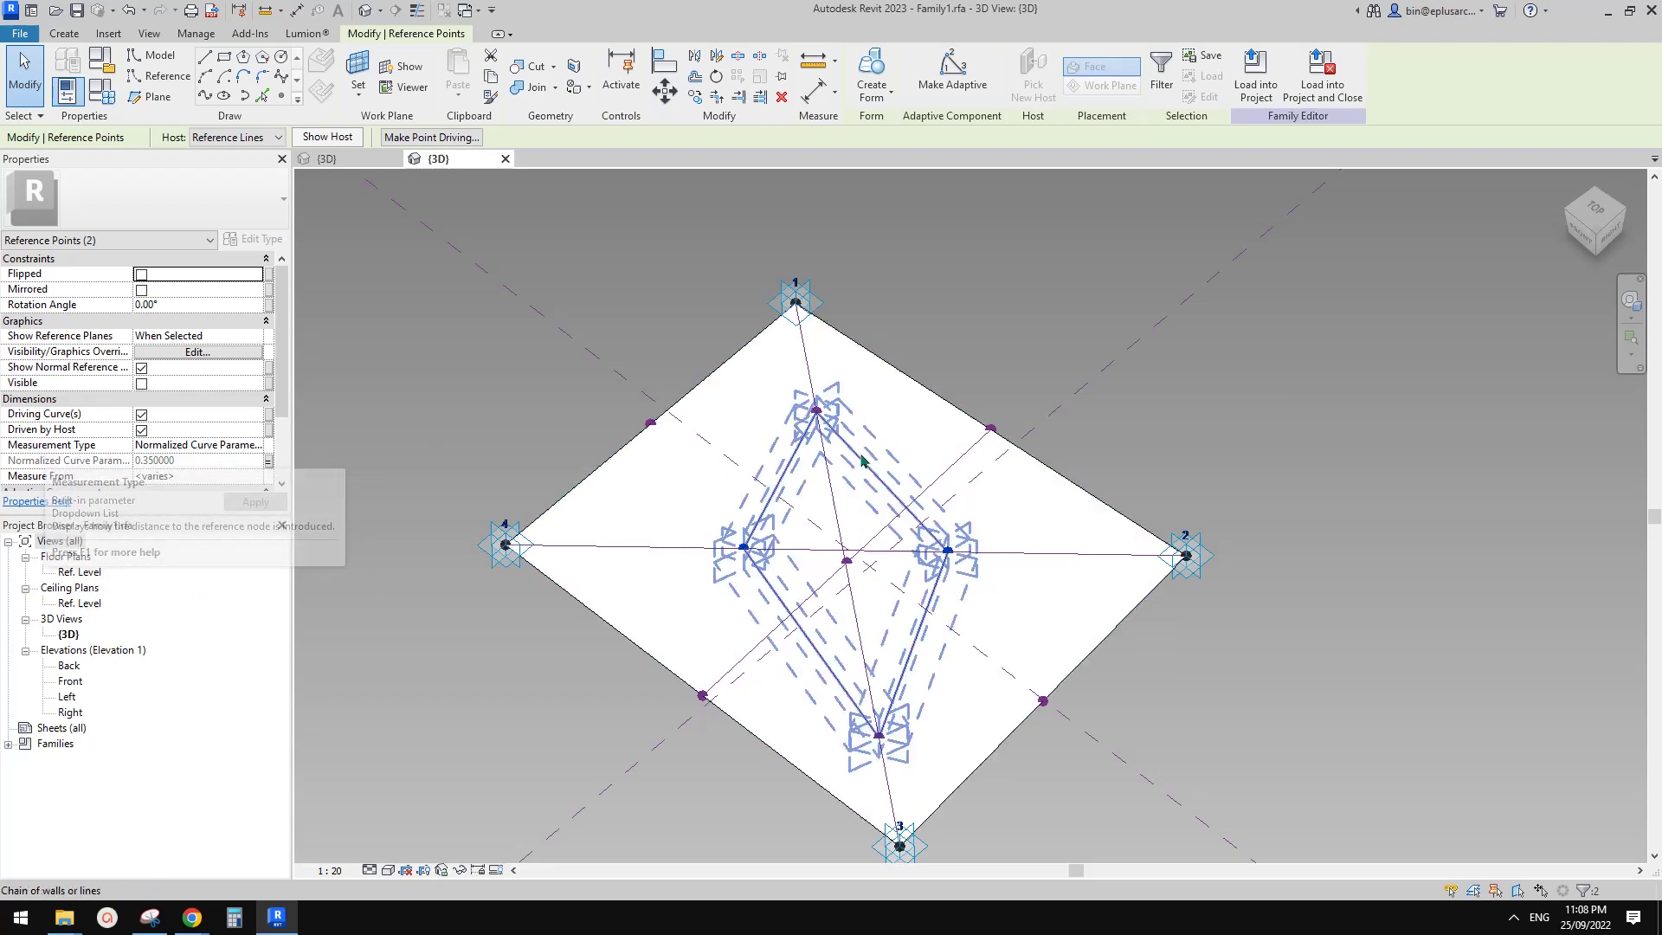
{"action": "middle_click_drag", "start_coordinate": [354, 488], "coordinate": [388, 476]}
{"action": "left_click", "coordinate": [268, 462]}
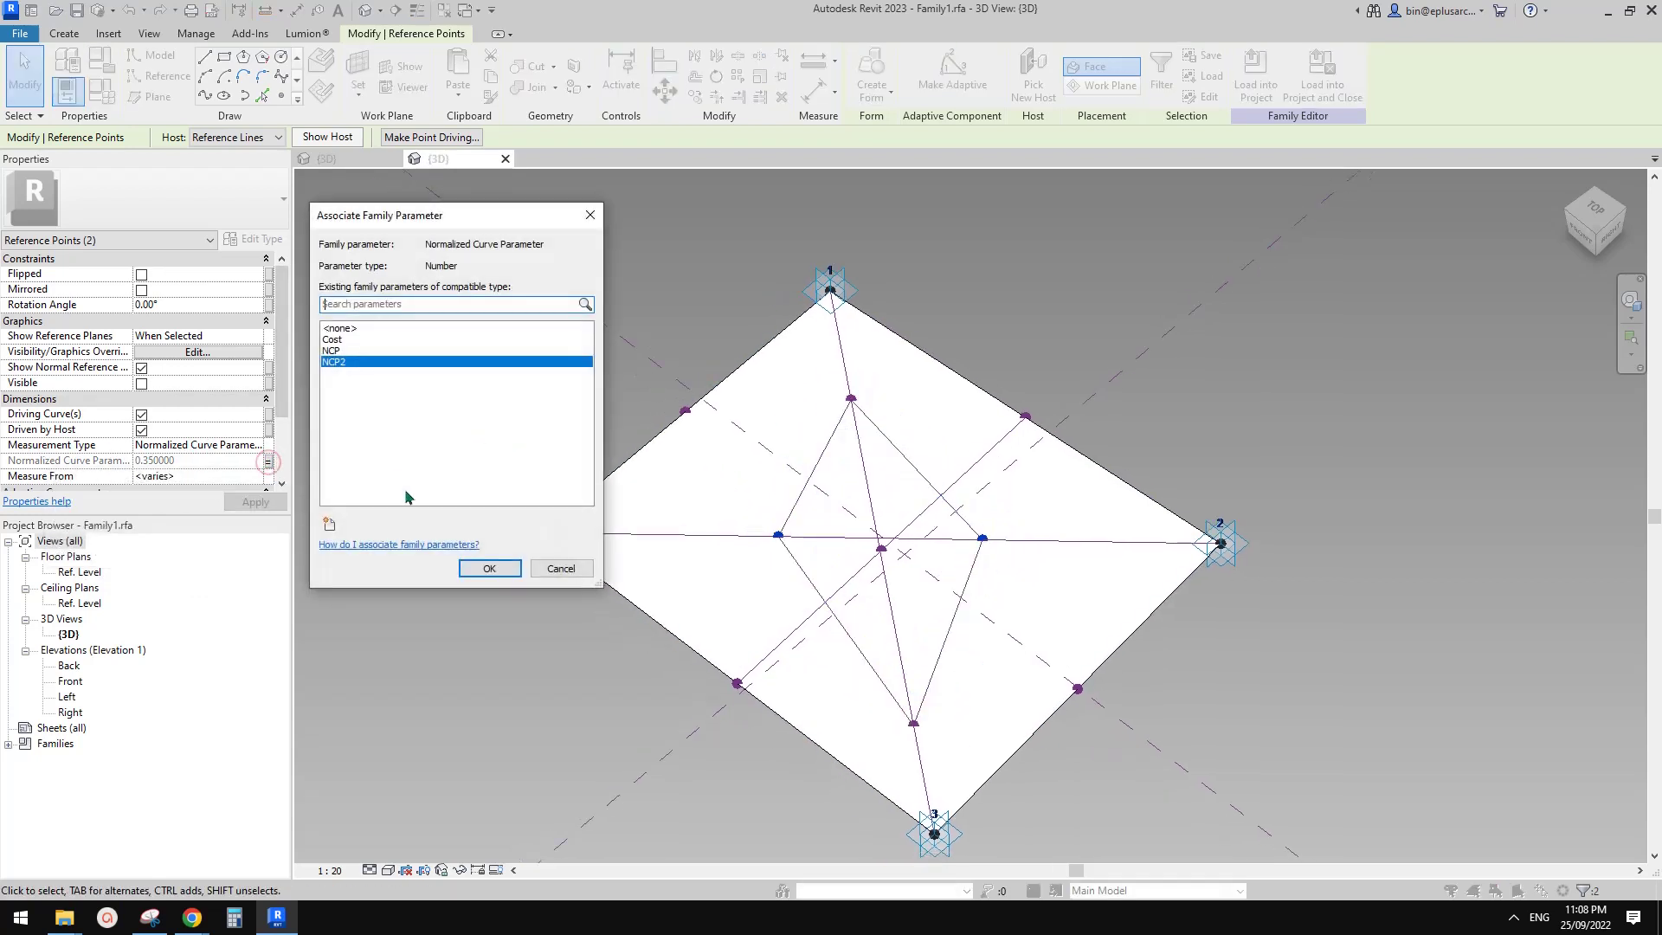
{"action": "left_click", "coordinate": [355, 350]}
{"action": "left_click", "coordinate": [504, 576]}
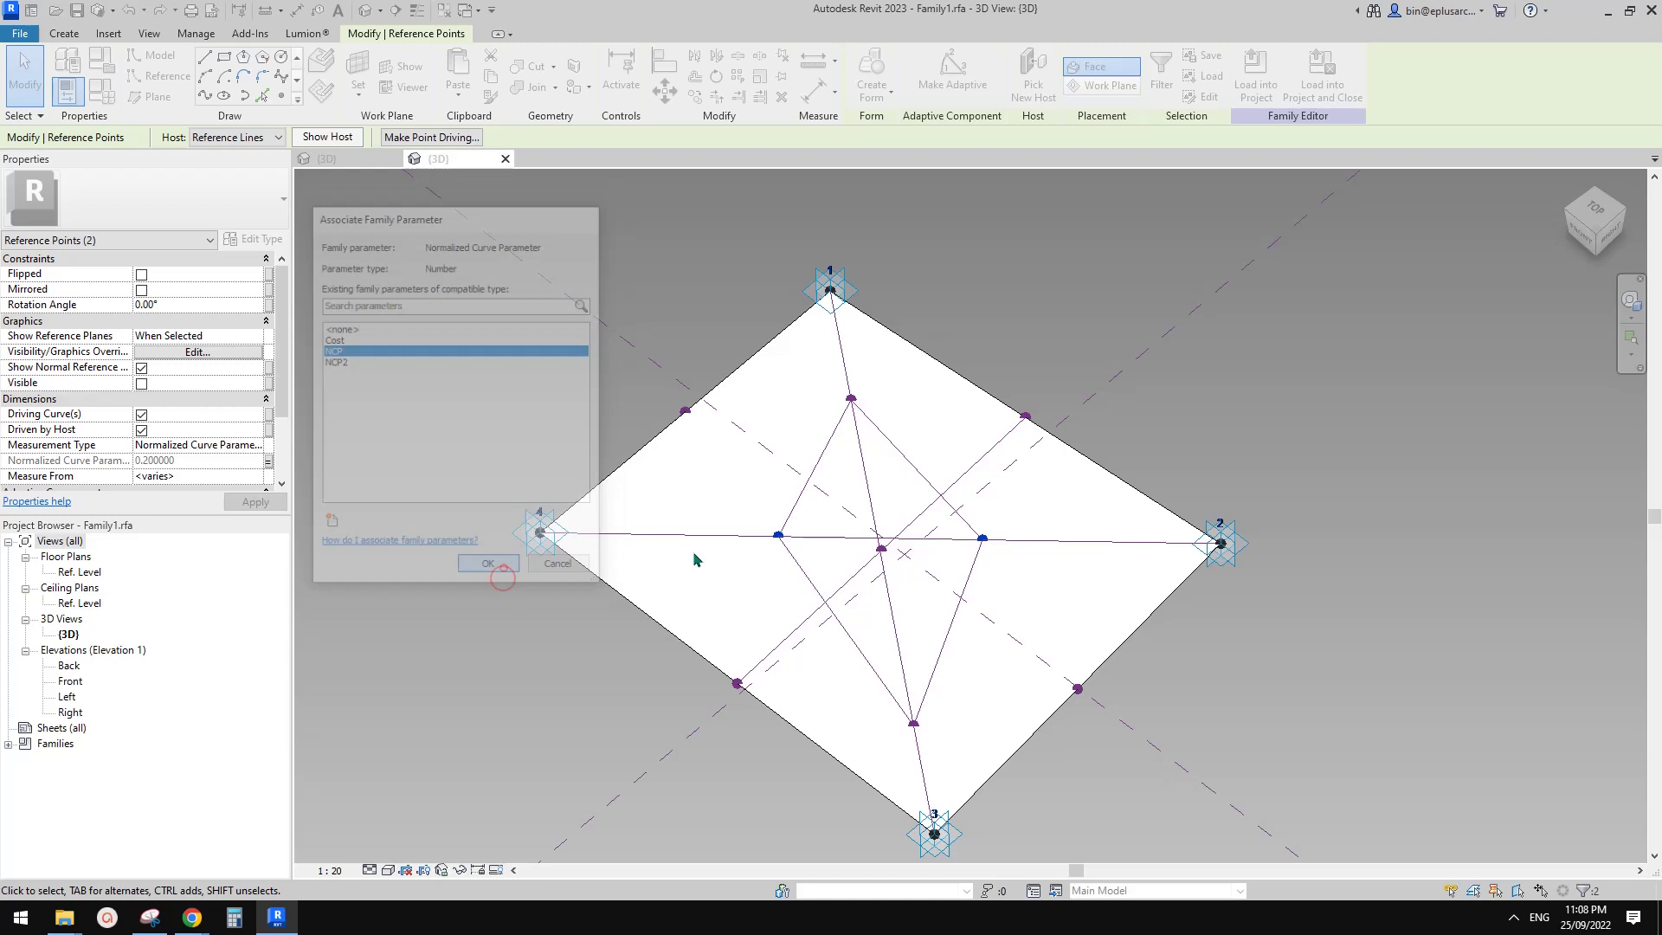
{"action": "key", "text": "Escape"}
{"action": "middle_click_drag", "start_coordinate": [969, 518], "coordinate": [932, 429], "text": "shift"}
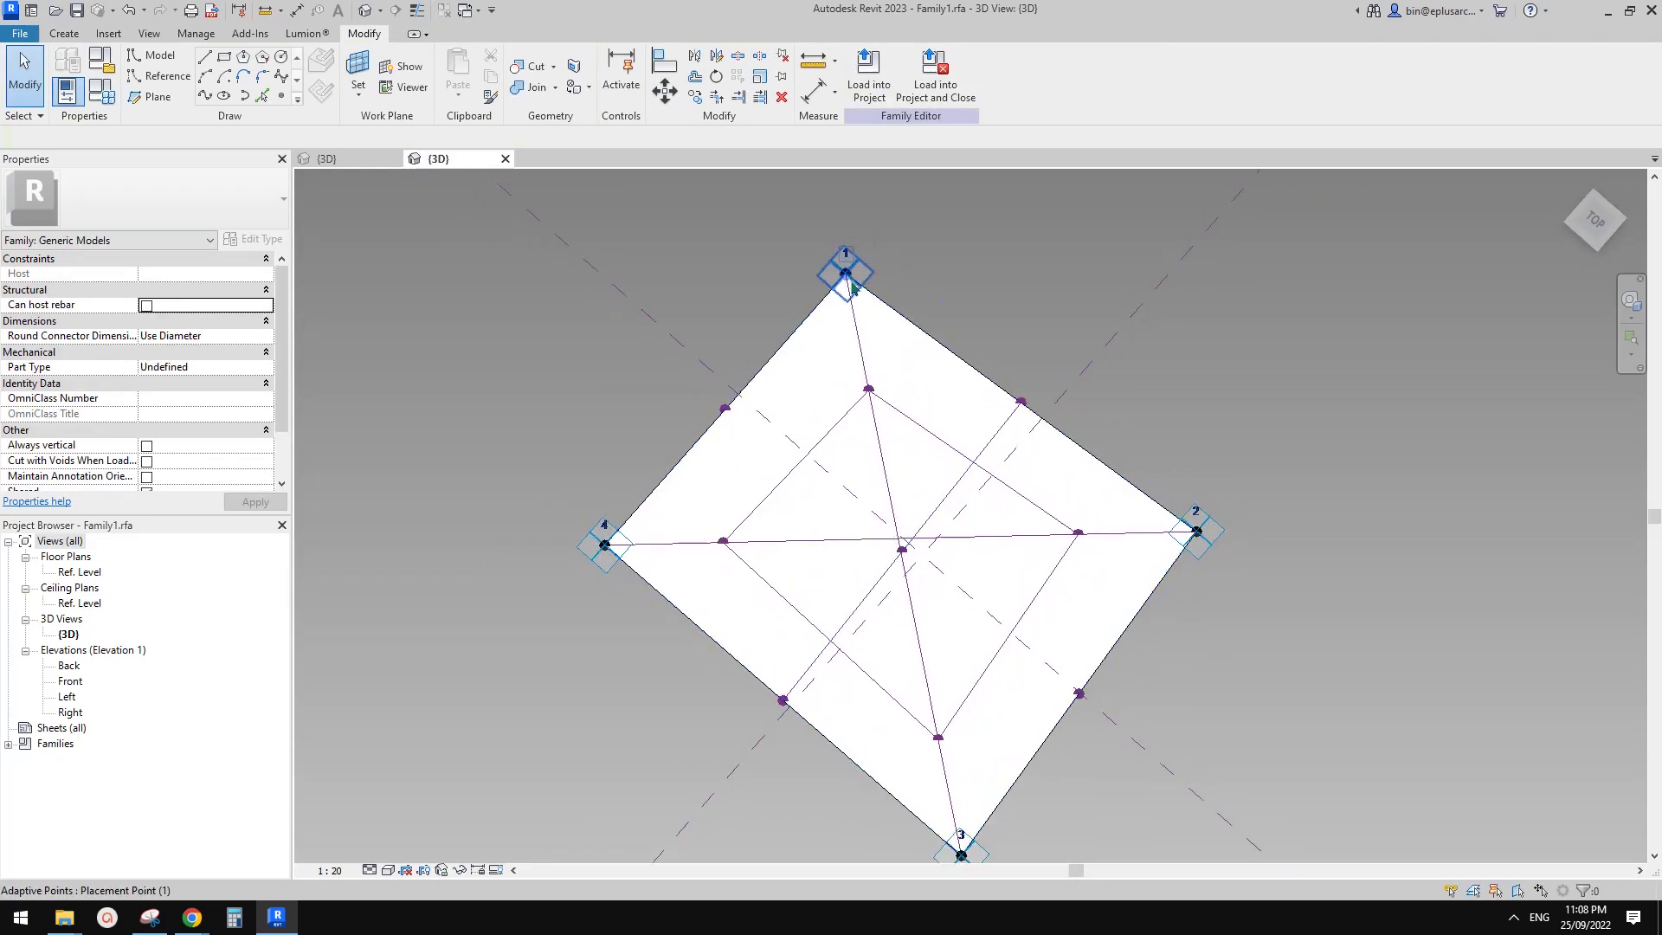
Check the two diagonal reference lines that host the inner diamond's points.
{"action": "left_click", "coordinate": [858, 335]}
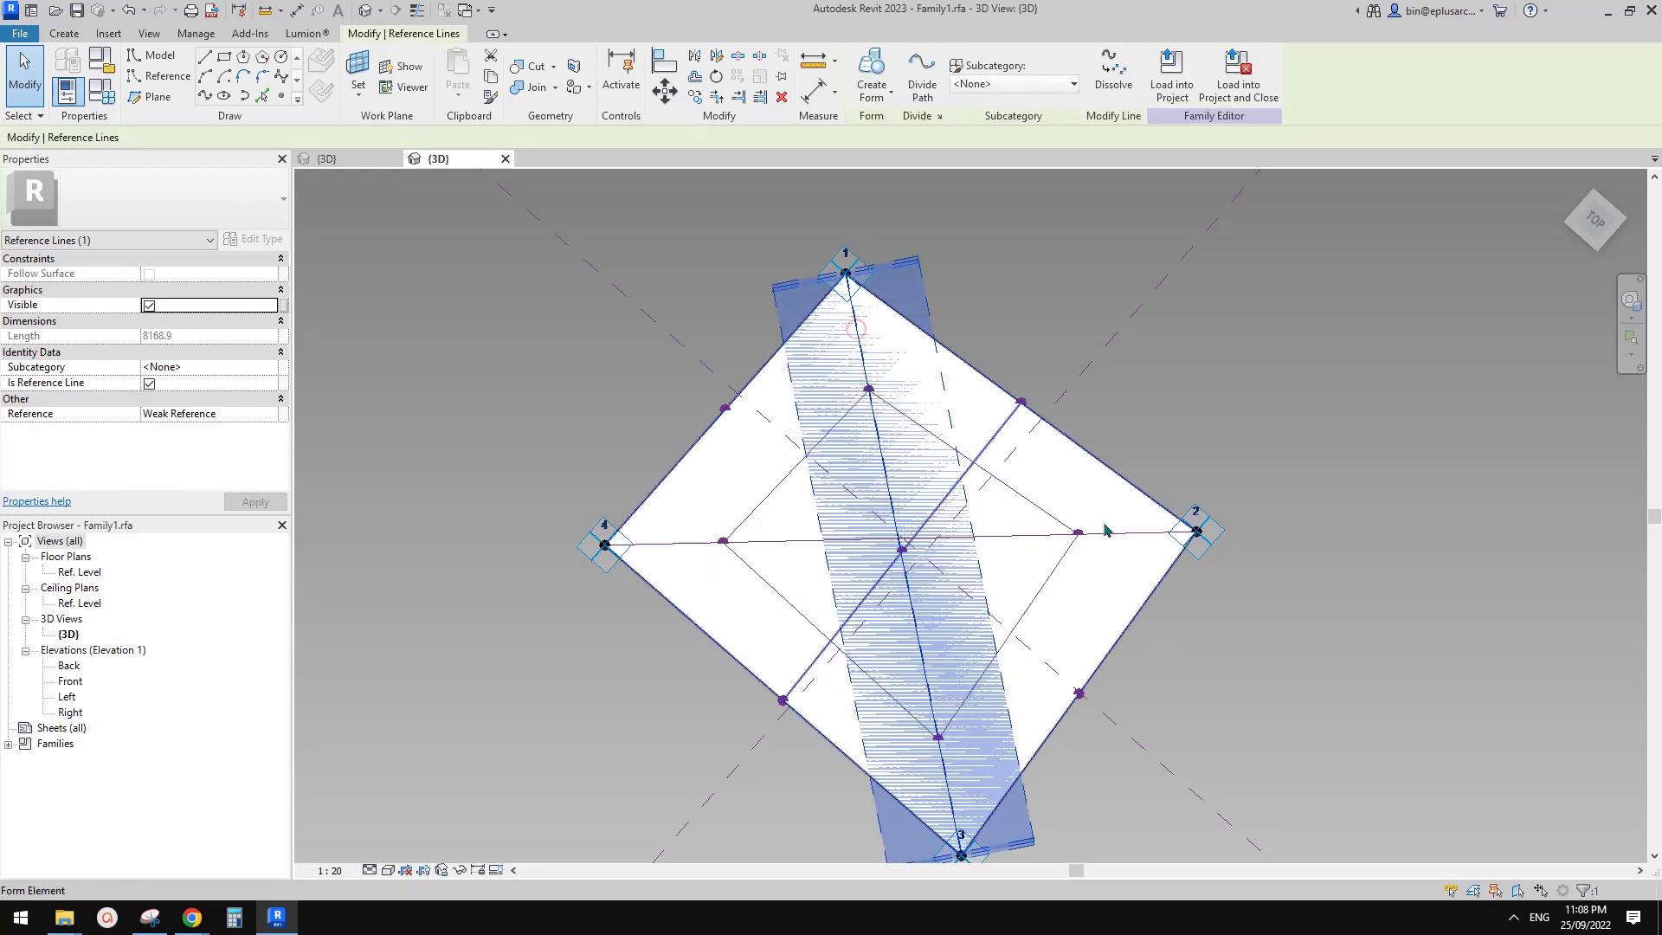
{"action": "left_click", "coordinate": [1123, 534]}
{"action": "key", "text": "Escape"}
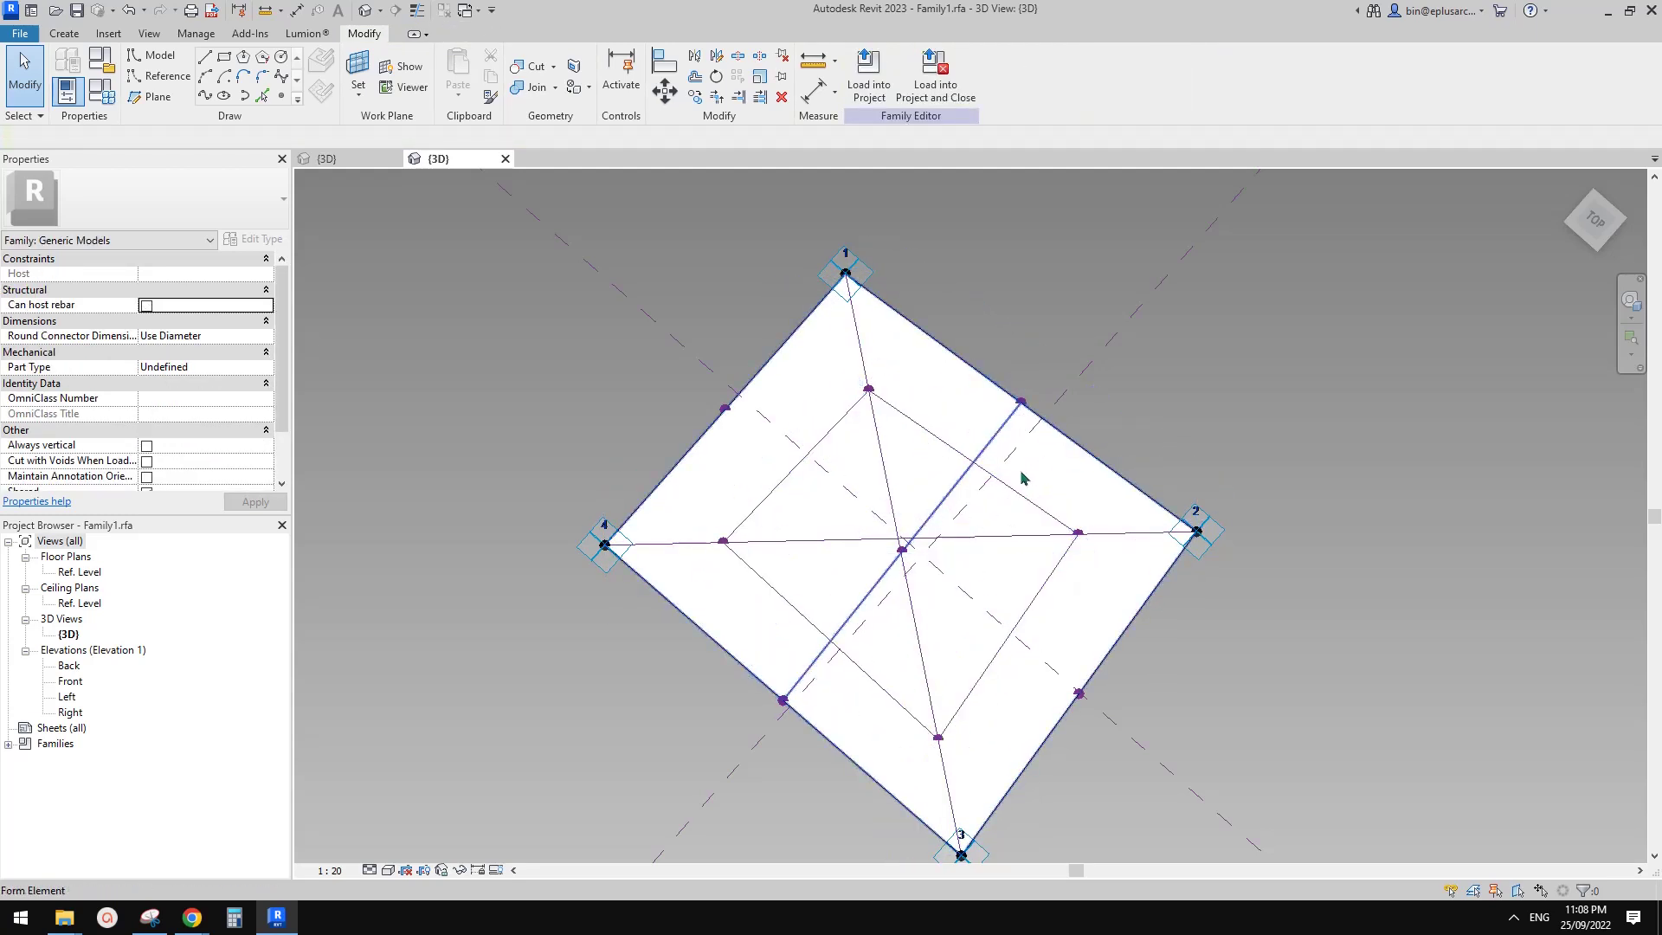
Select the chain of four inner diamond reference lines and create a void form from it.
{"action": "middle_click_drag", "start_coordinate": [1025, 476], "coordinate": [1128, 531], "text": "shift"}
{"action": "middle_click_drag", "start_coordinate": [1009, 465], "coordinate": [1039, 428], "text": "shift"}
{"action": "key", "text": "Tab"}
{"action": "left_click", "coordinate": [1033, 503]}
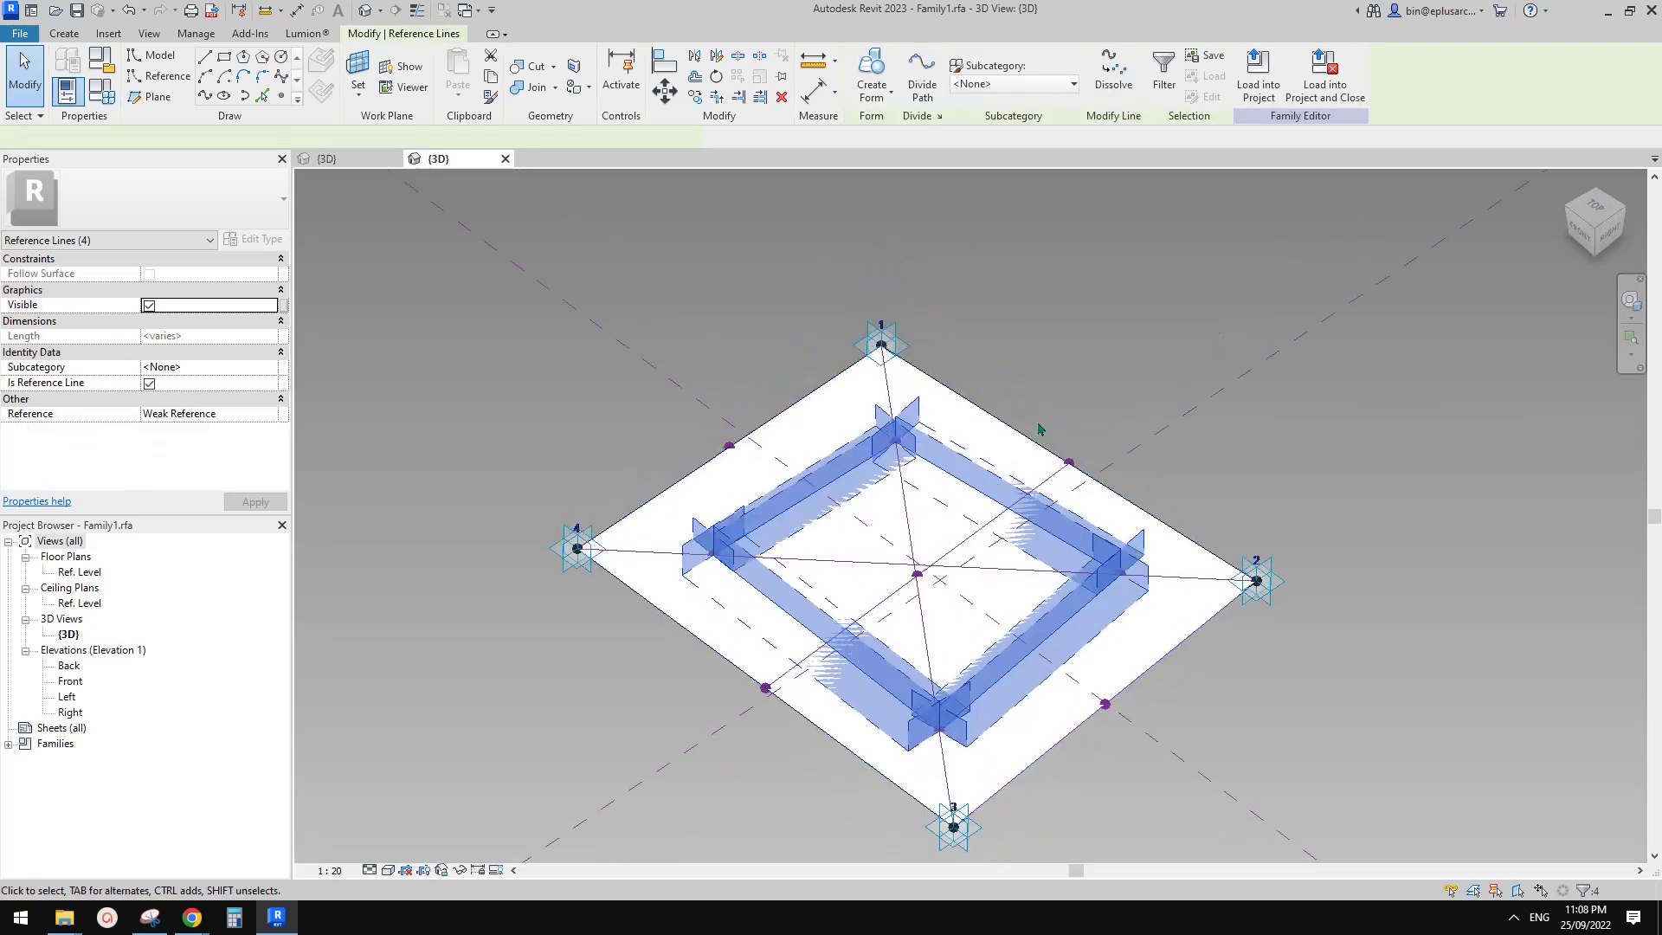
{"action": "left_click", "coordinate": [872, 87]}
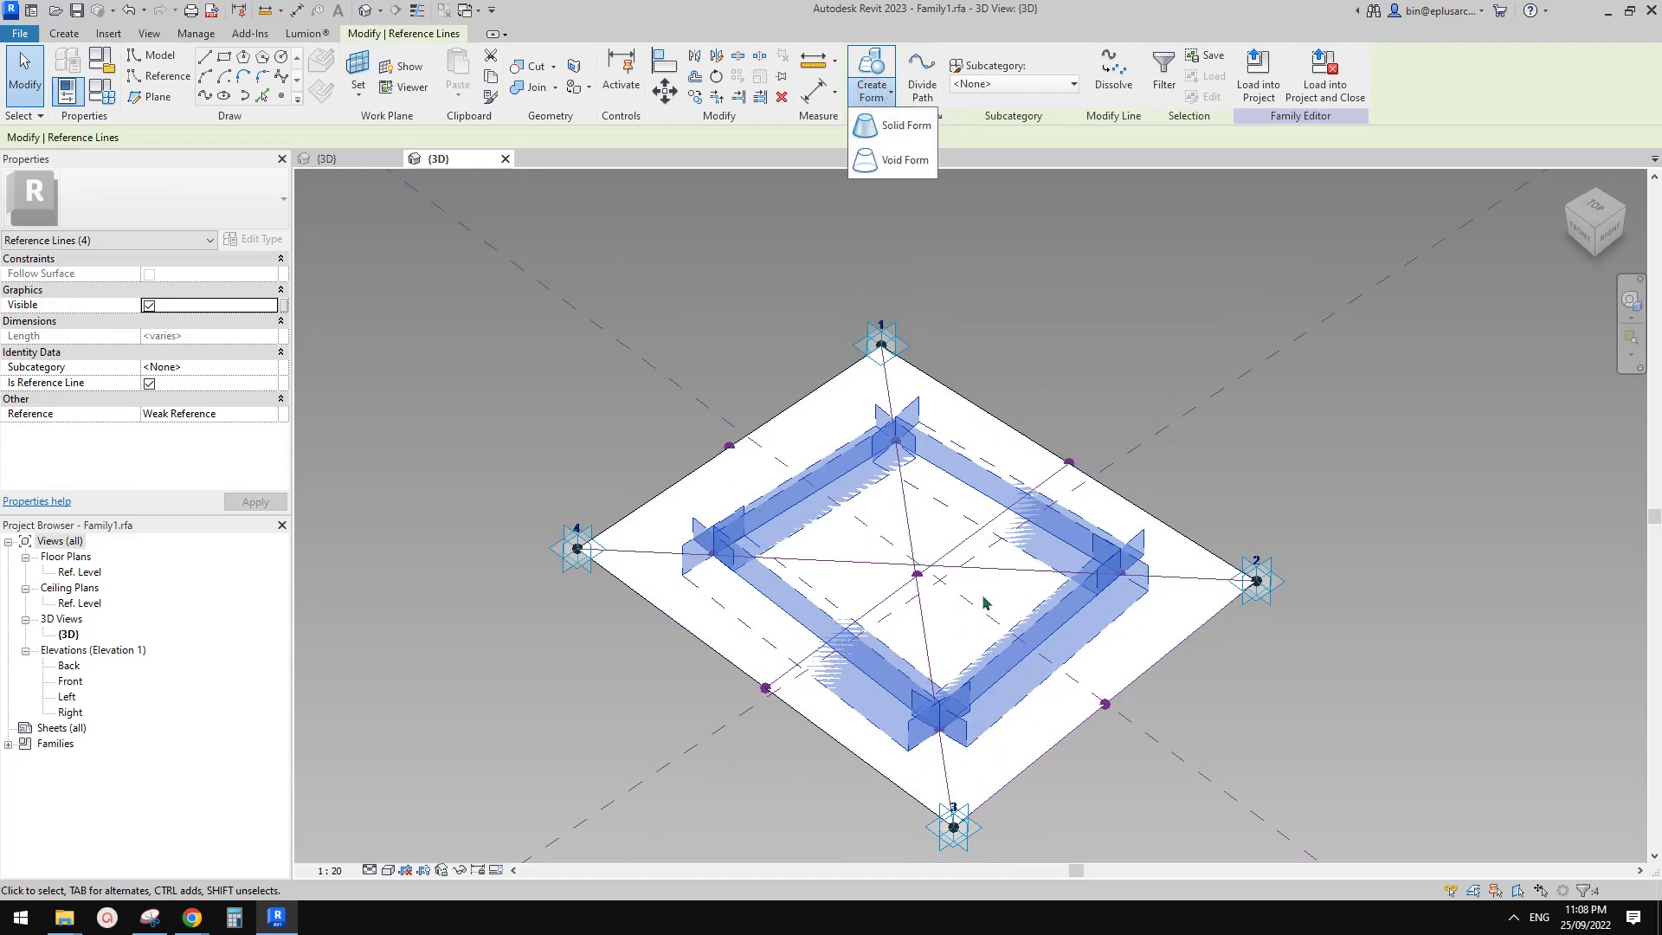
{"action": "left_click", "coordinate": [883, 161]}
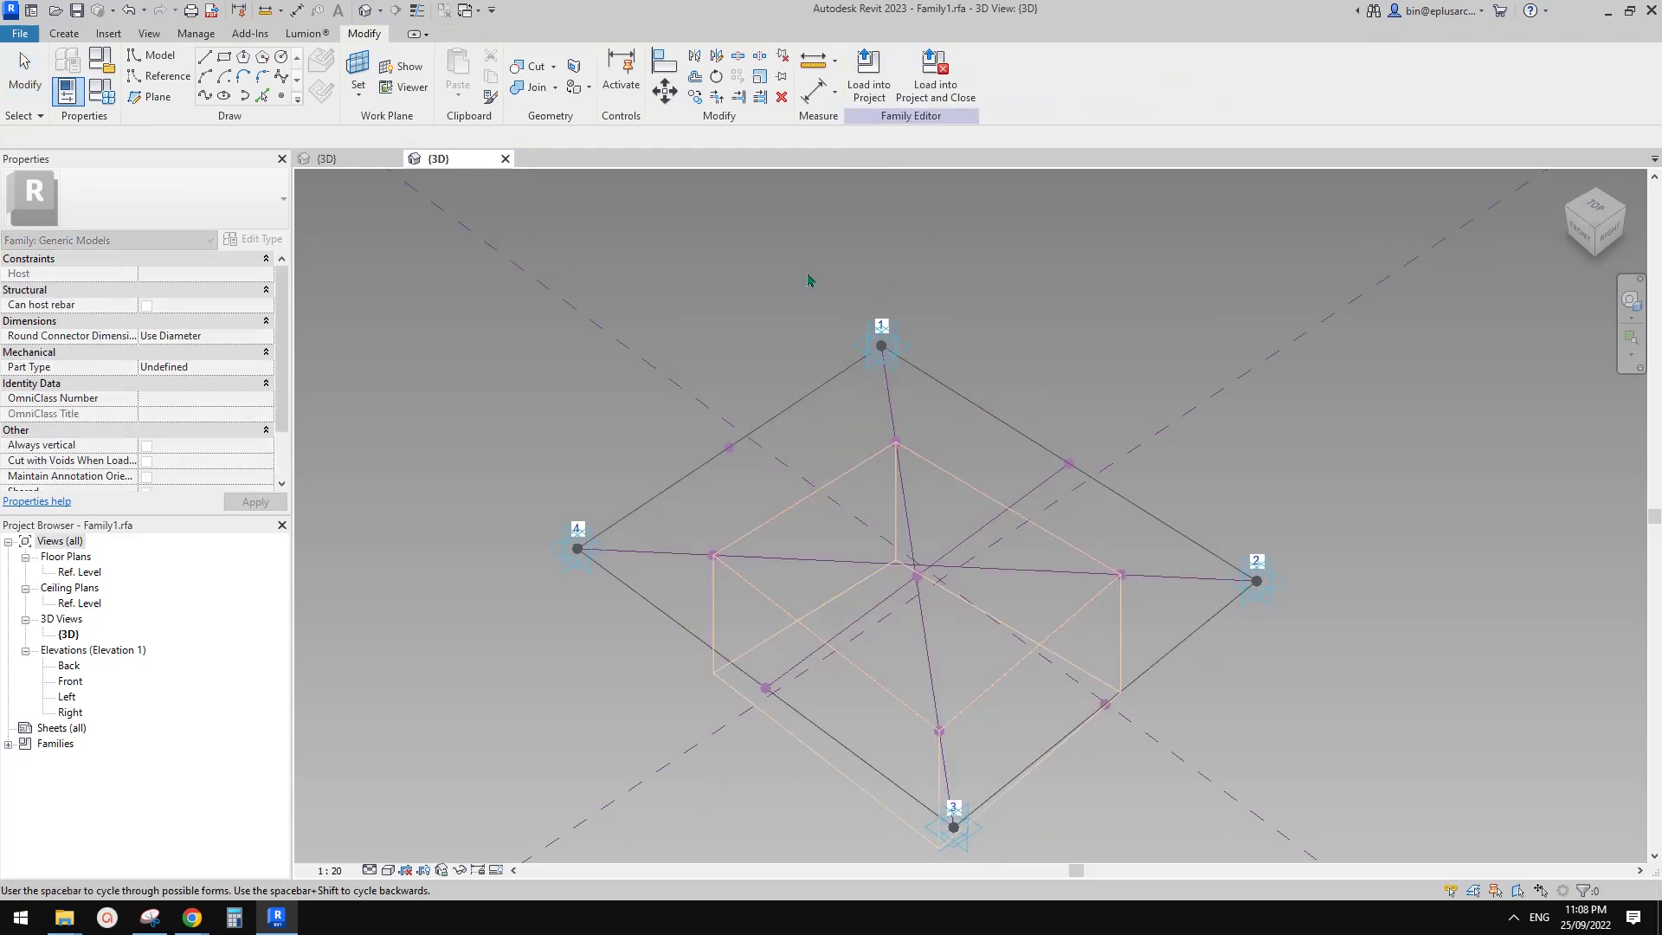
Set the void form's Positive Offset to 2000 so it passes fully through the panel.
{"action": "middle_click_drag", "start_coordinate": [677, 448], "coordinate": [738, 333], "text": "shift"}
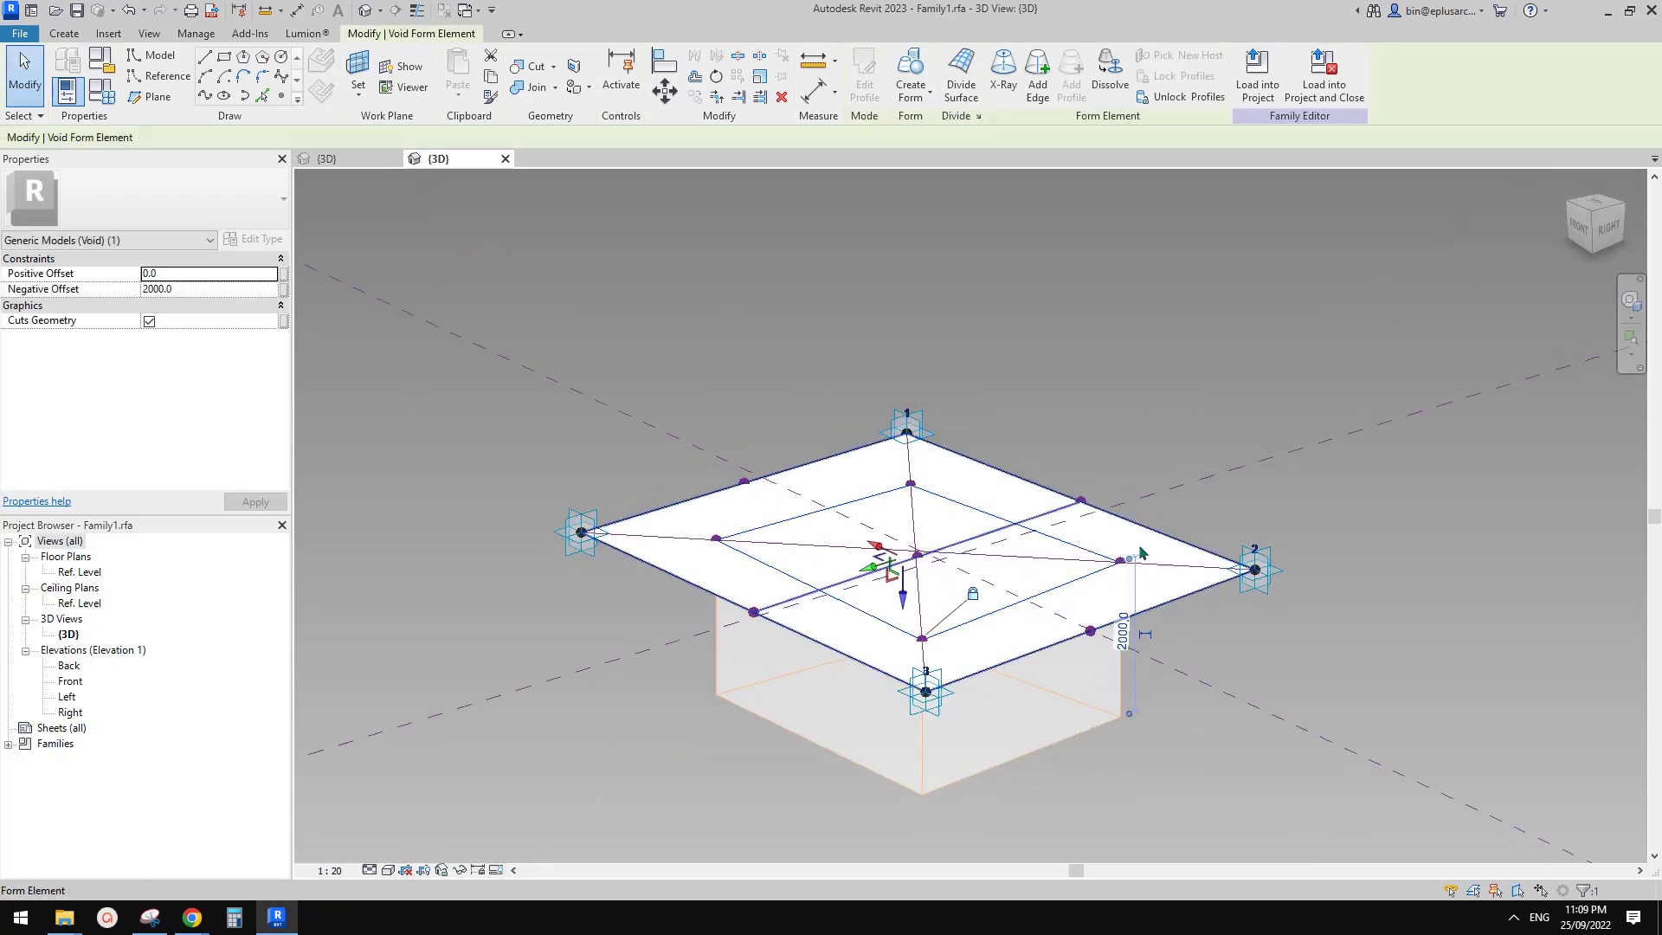
{"action": "left_click", "coordinate": [187, 279]}
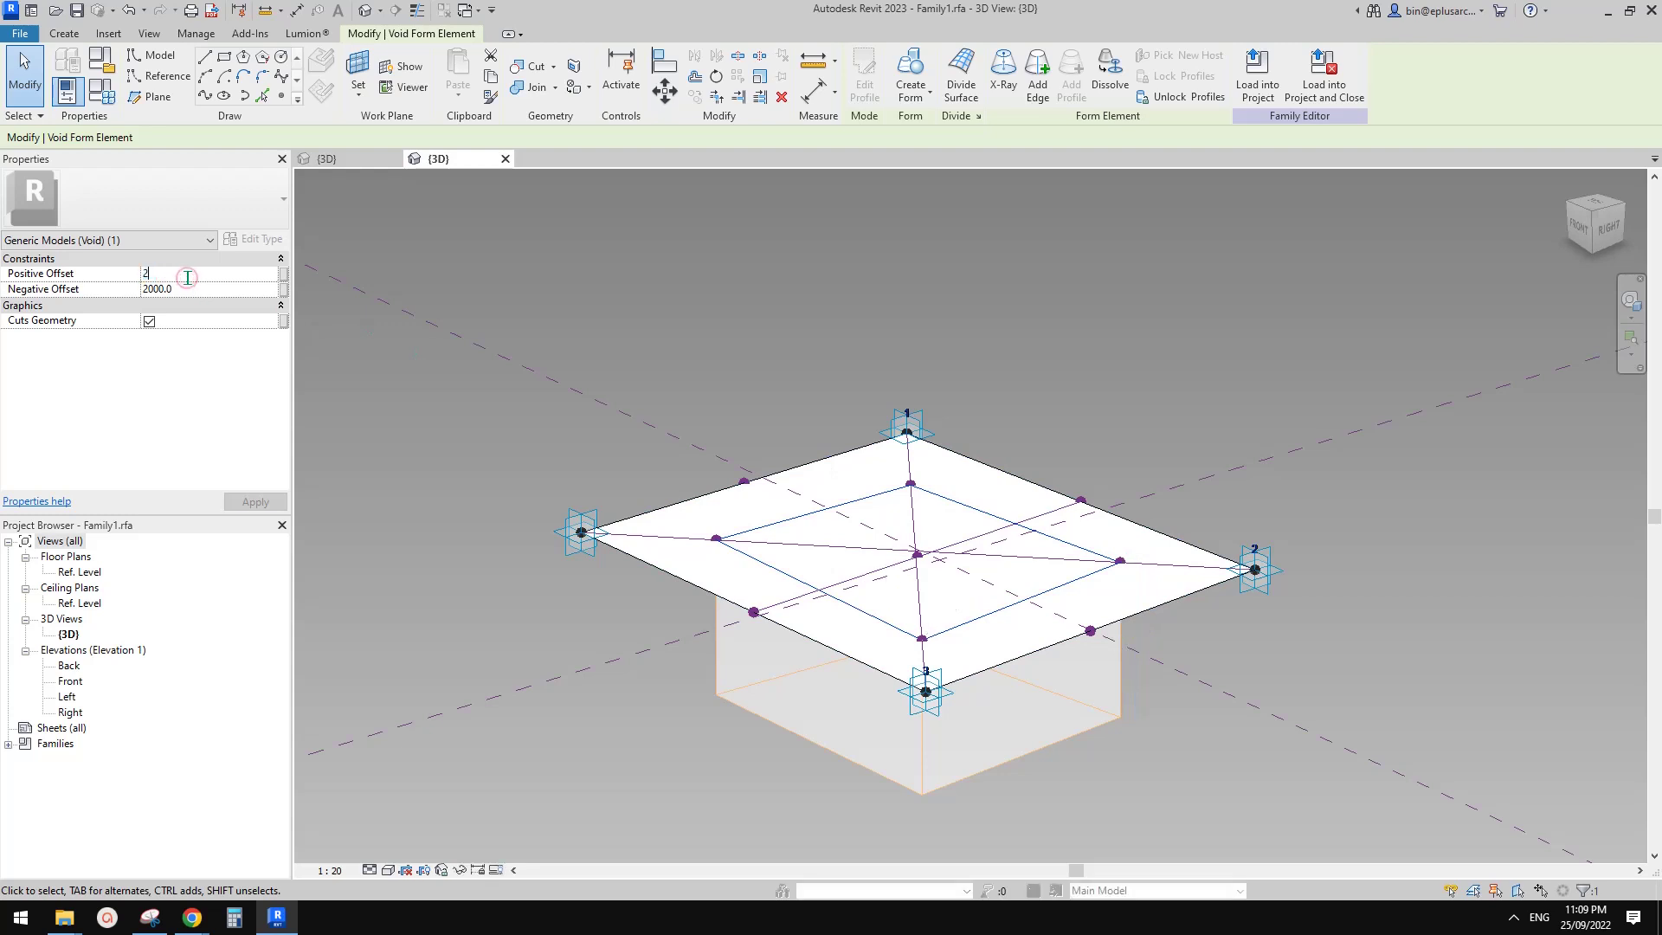
{"action": "type", "text": "000"}
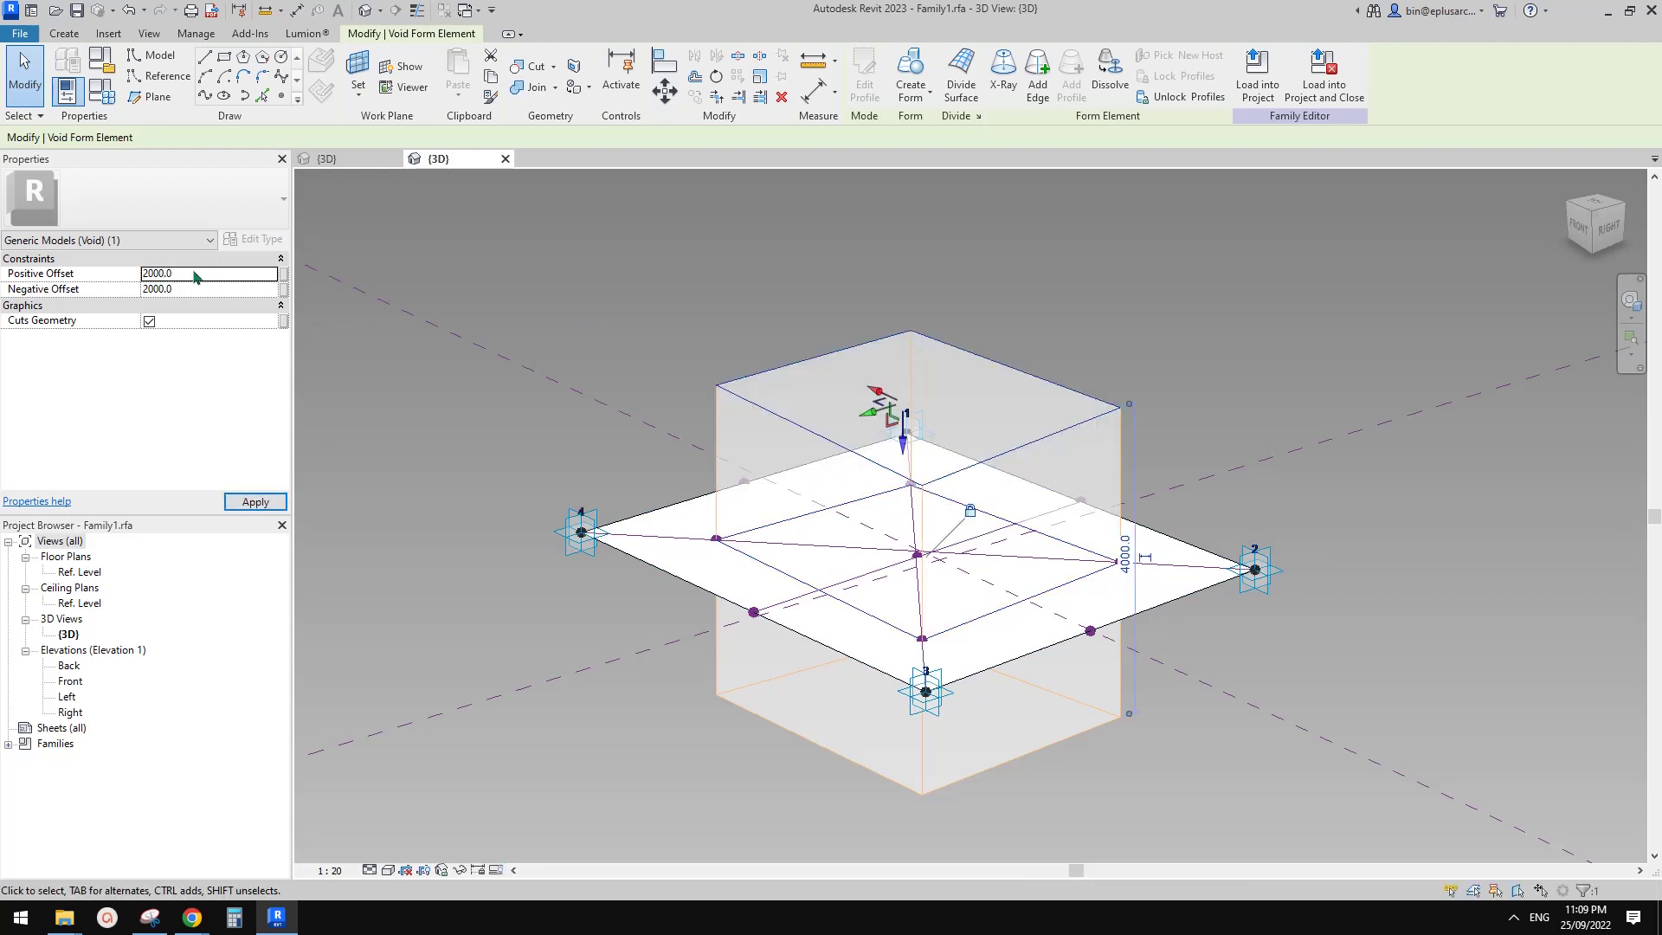
{"action": "left_click", "coordinate": [1220, 366]}
{"action": "middle_click_drag", "start_coordinate": [1192, 454], "coordinate": [1125, 455], "text": "shift"}
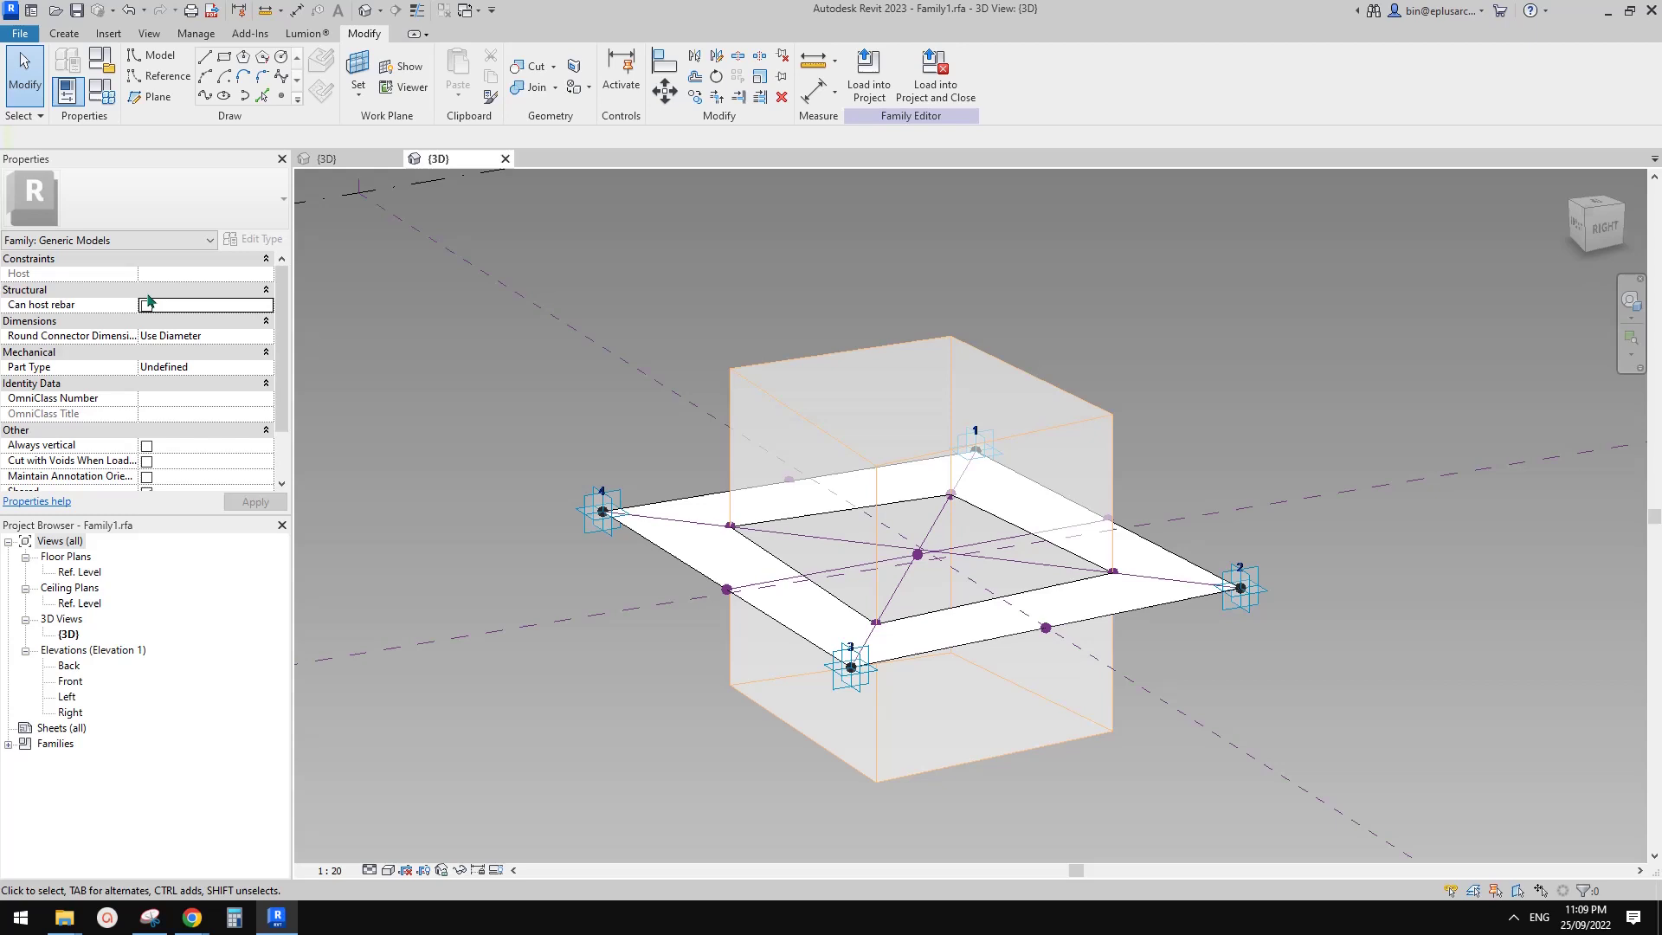
Review the positive and negative offsets of the diamond-shaped void form.
{"action": "left_click", "coordinate": [883, 385]}
{"action": "key", "text": "Escape"}
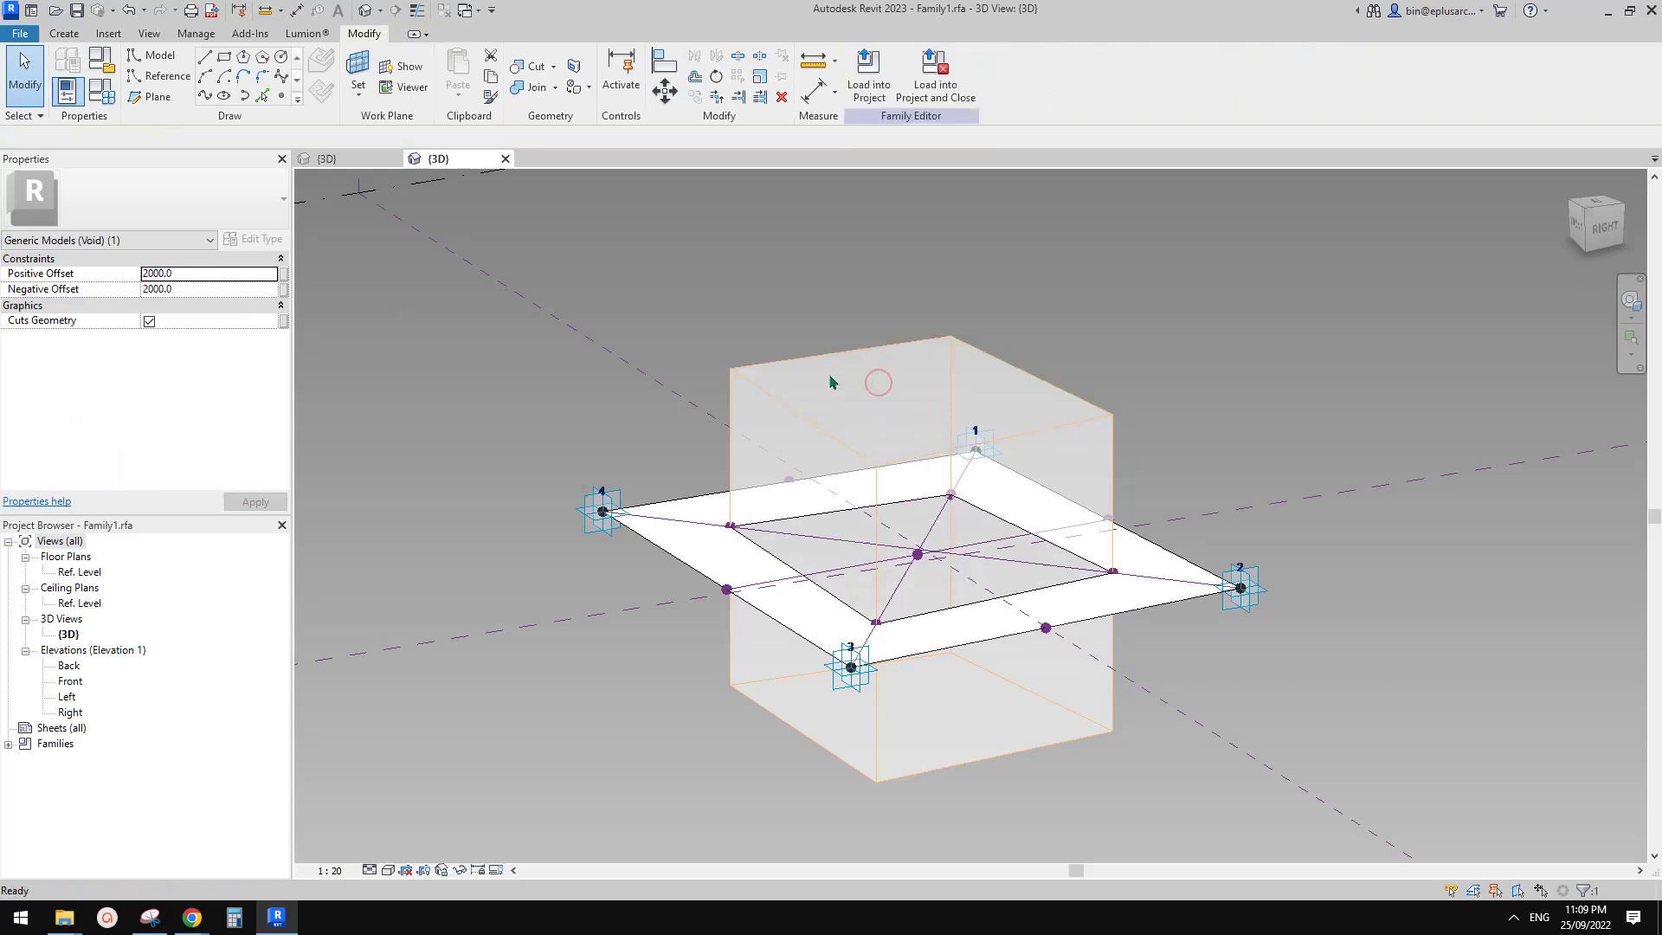
{"action": "left_click", "coordinate": [829, 373]}
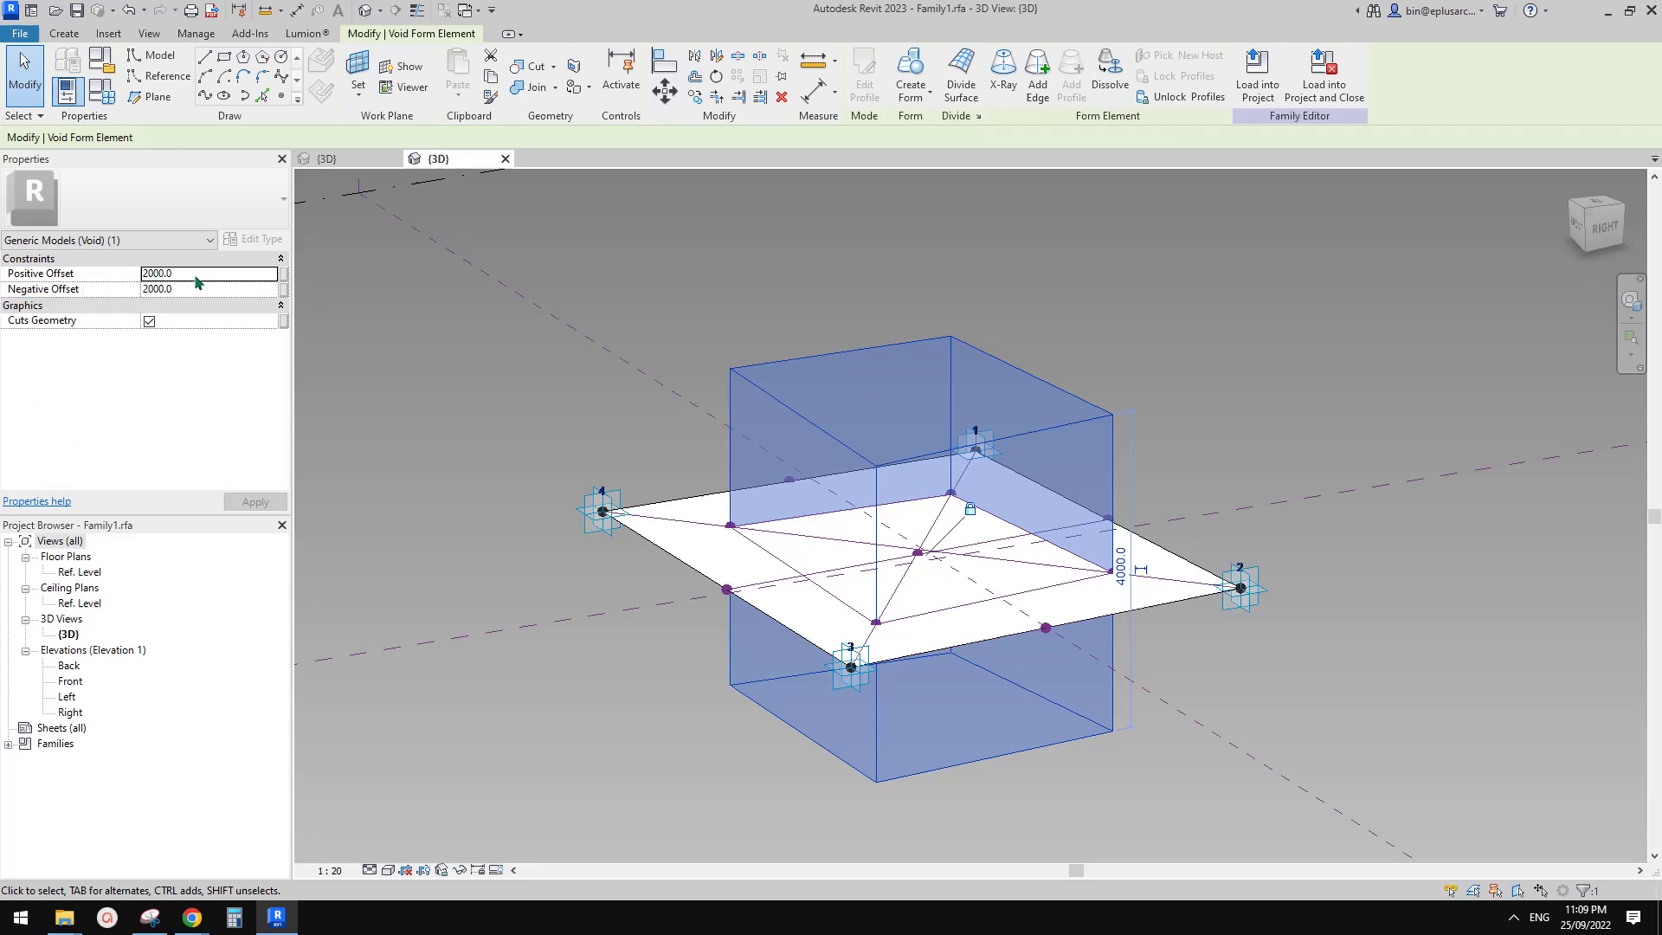
{"action": "middle_click_drag", "start_coordinate": [833, 311], "coordinate": [970, 322], "text": "shift"}
{"action": "left_click", "coordinate": [1225, 331]}
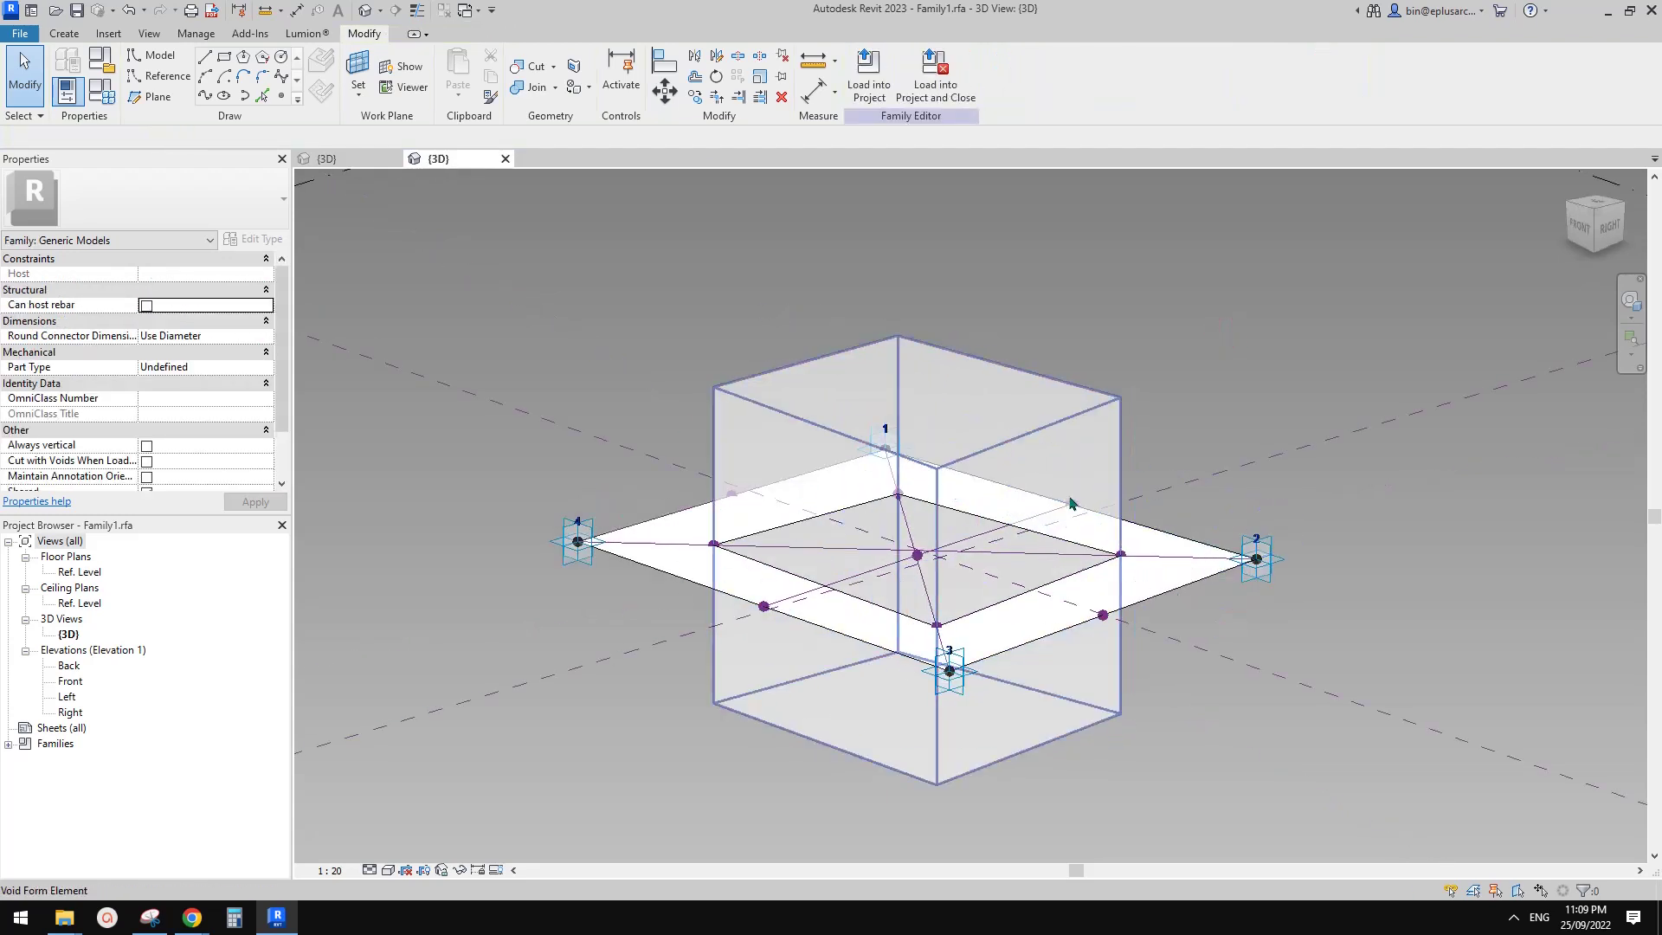
Load the panel family into 20220923.rfa, overwriting the existing version, and view the updated divided surface.
{"action": "middle_click_drag", "start_coordinate": [1290, 467], "coordinate": [1089, 610], "text": "shift"}
{"action": "scroll", "coordinate": [1091, 594], "scroll_direction": "up", "scroll_amount": 2}
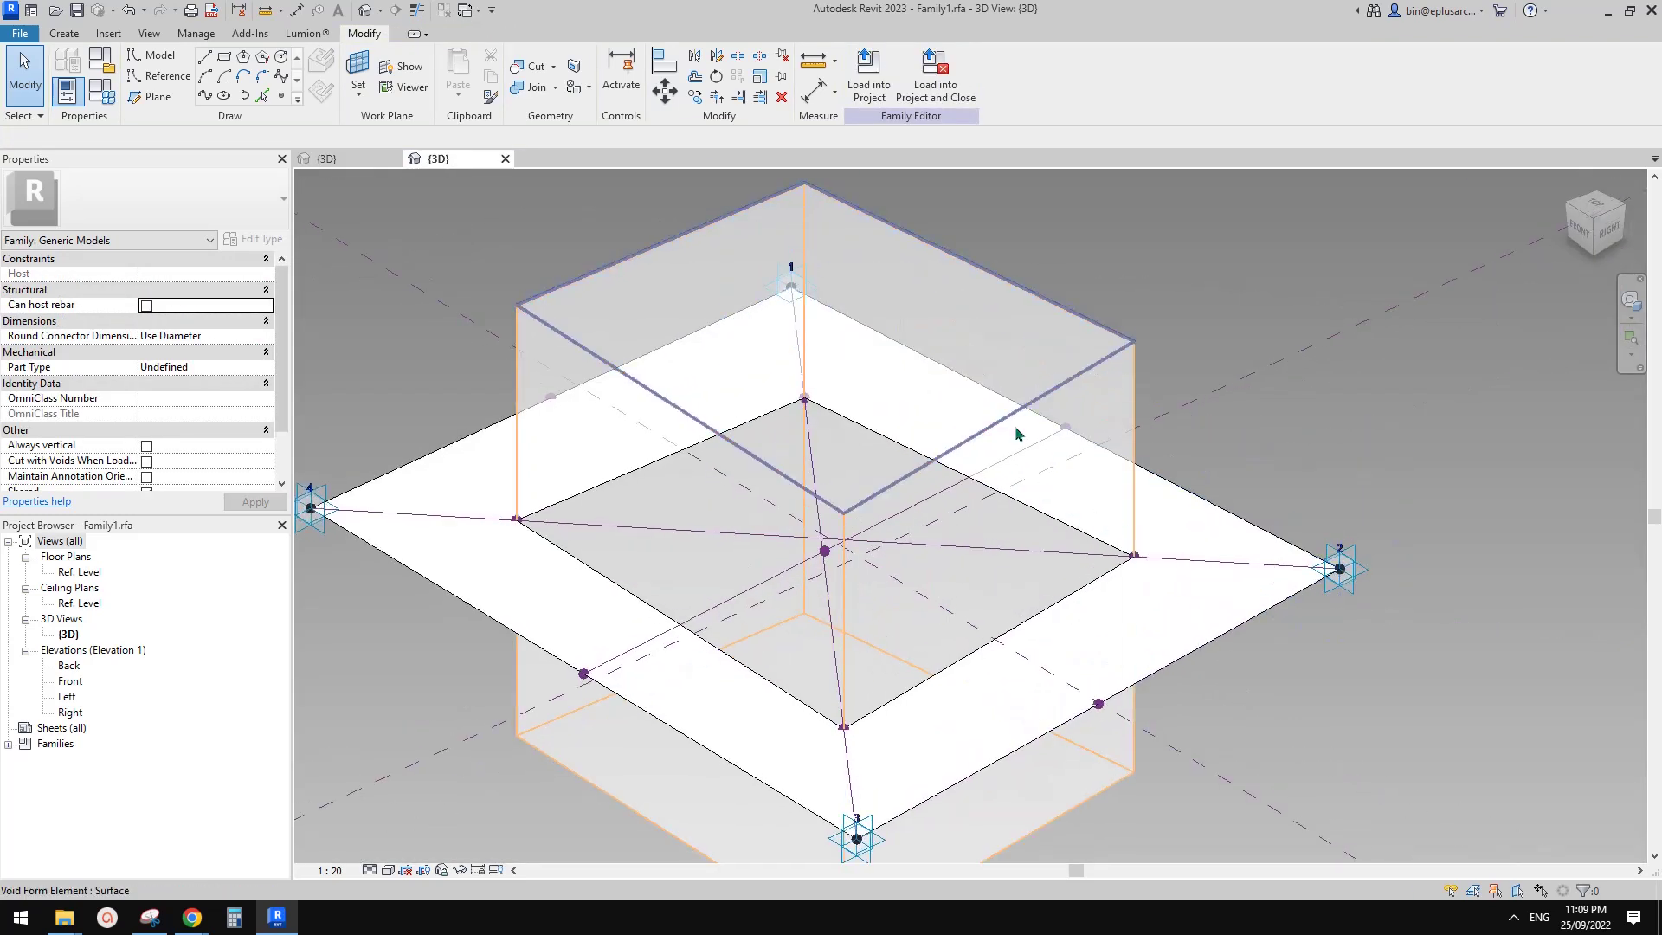
{"action": "middle_click_drag", "start_coordinate": [1015, 455], "coordinate": [1022, 488]}
{"action": "left_click", "coordinate": [868, 73]}
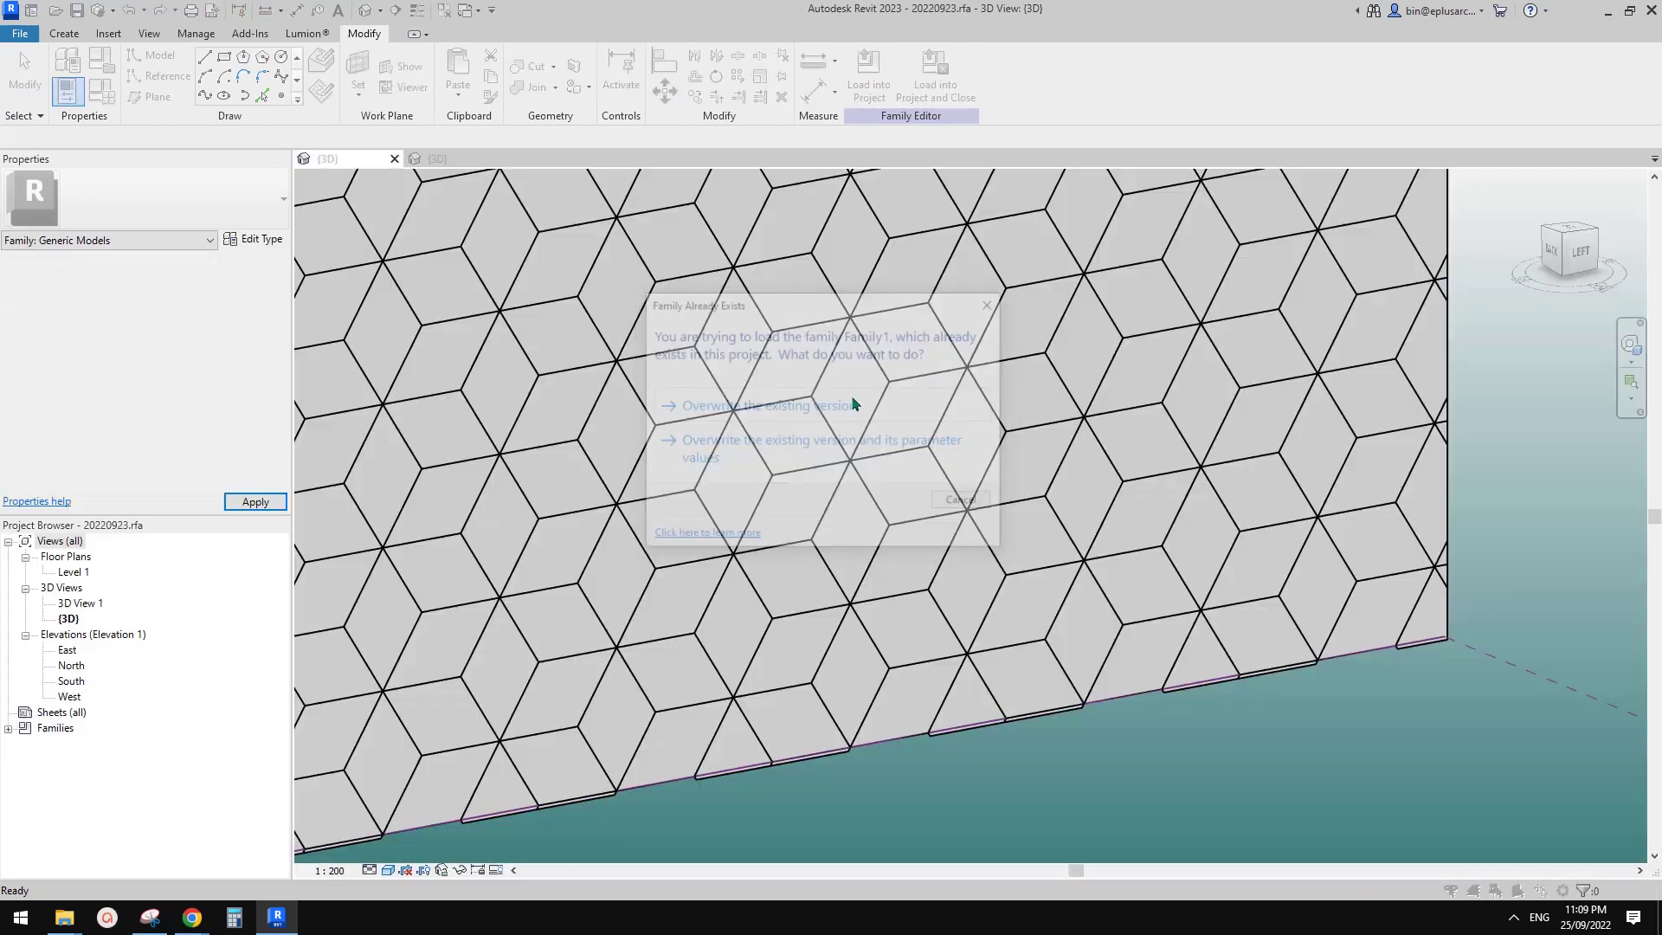
{"action": "left_click", "coordinate": [849, 406]}
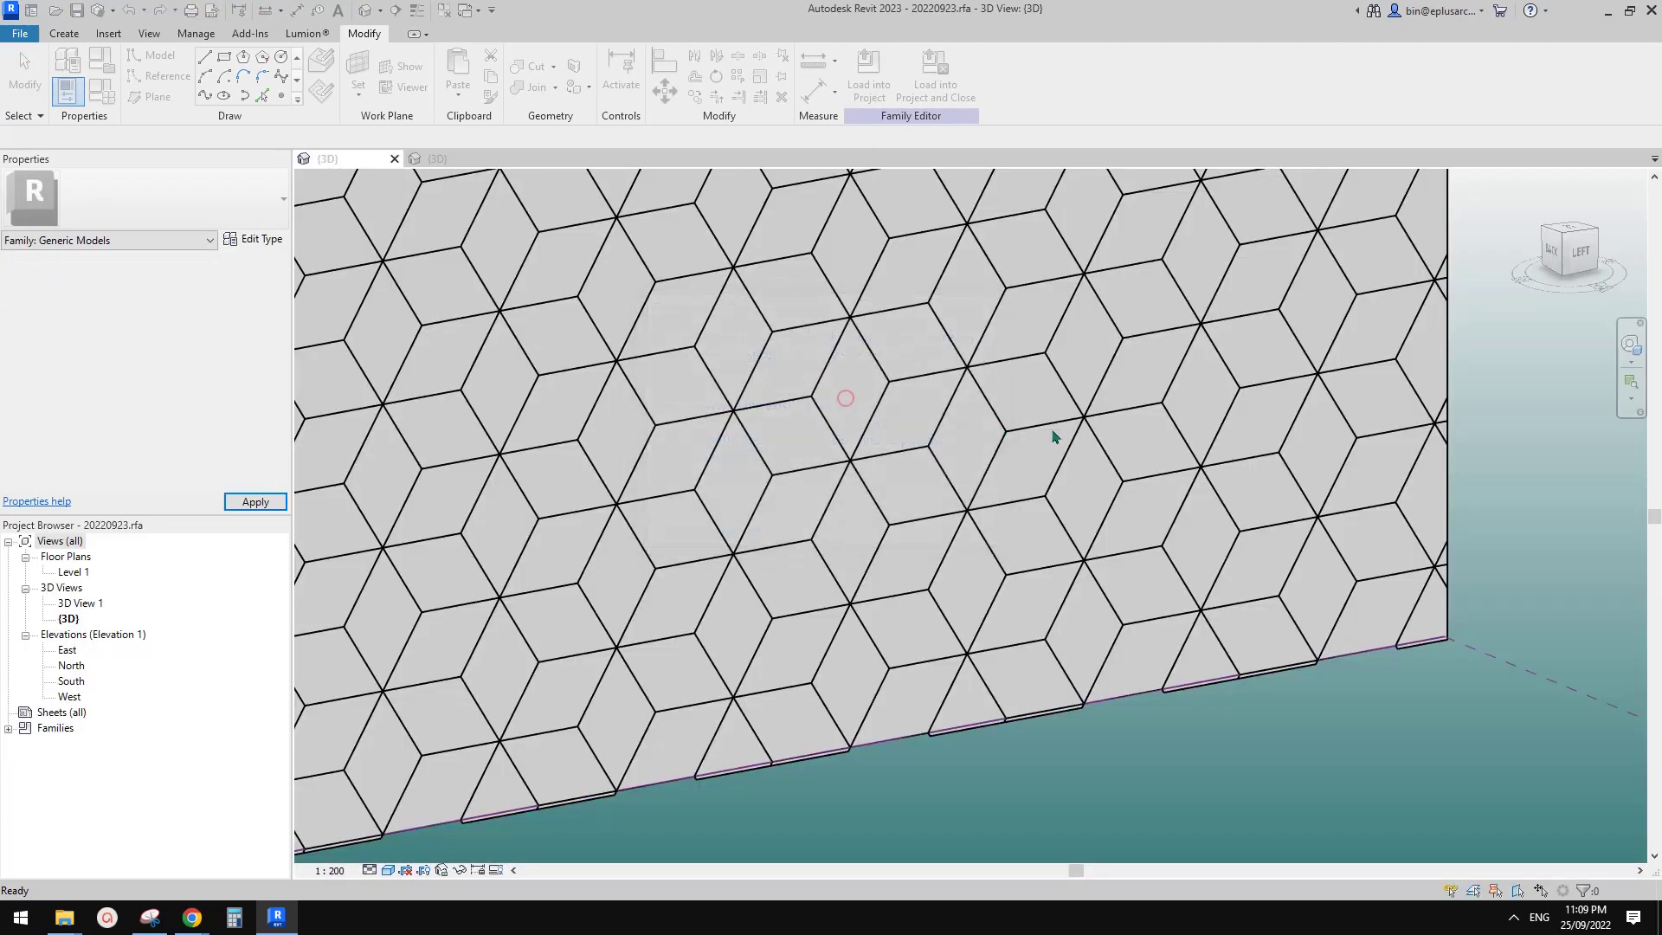
{"action": "left_click", "coordinate": [1069, 501]}
{"action": "scroll", "coordinate": [1074, 502], "scroll_direction": "down", "scroll_amount": 5}
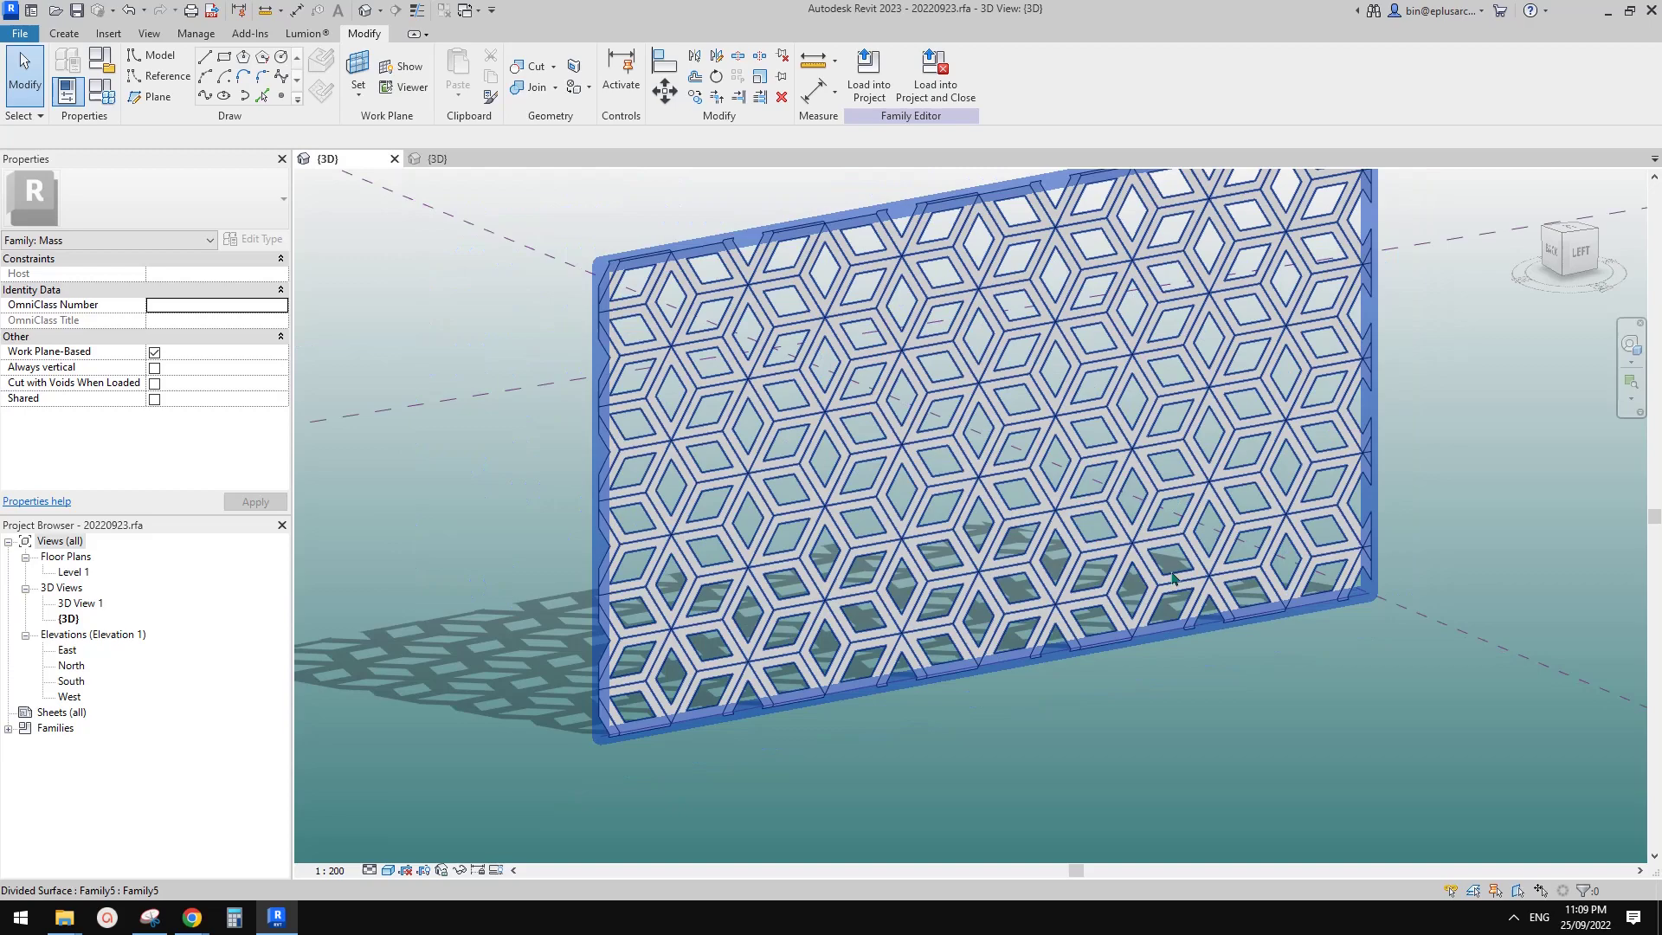
{"action": "middle_click_drag", "start_coordinate": [1173, 577], "coordinate": [1140, 572], "text": "shift"}
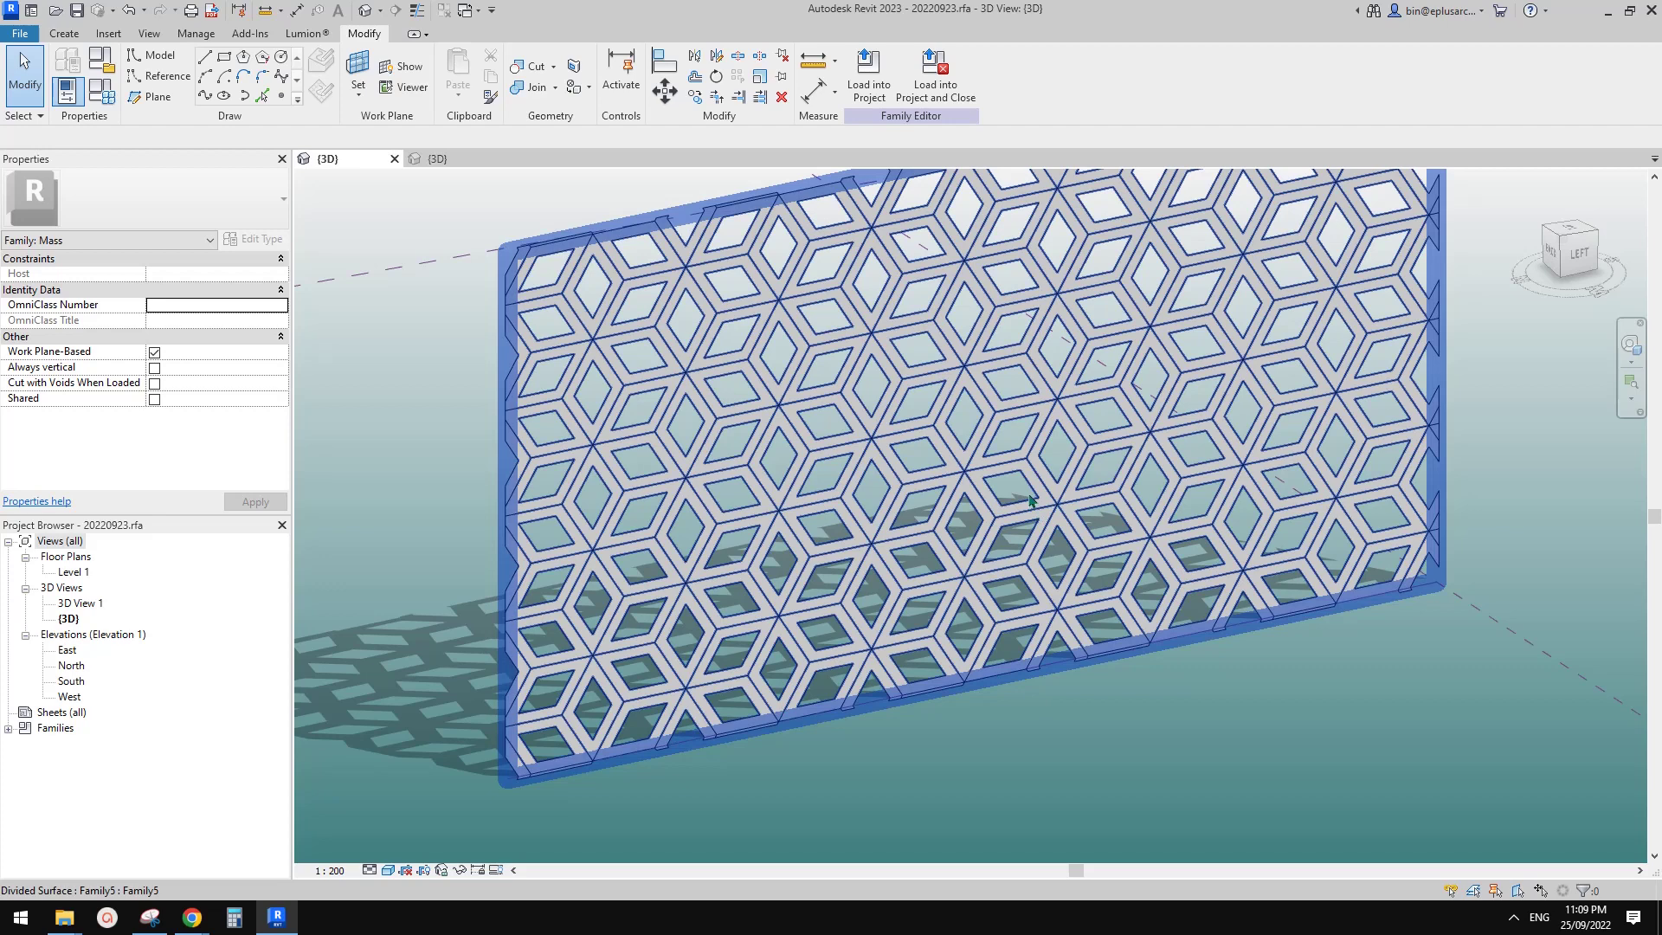
Set the NCP type parameter of the nested Family1 panel to 0.1 through one panel on the divided surface.
{"action": "key", "text": "Tab"}
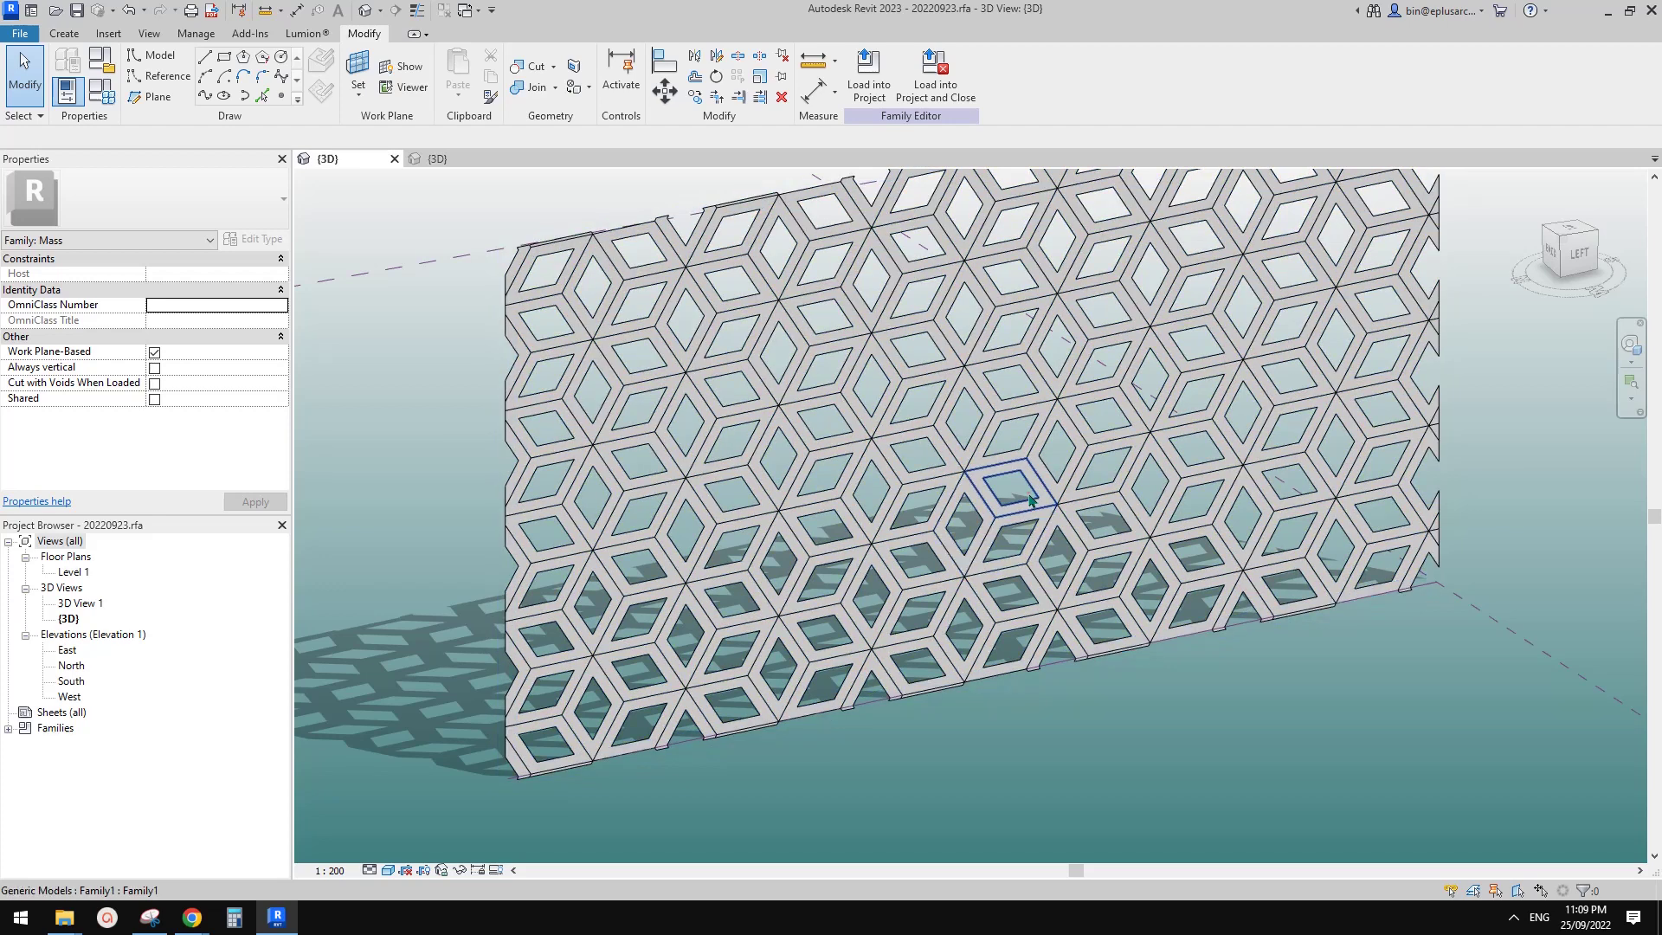
{"action": "left_click", "coordinate": [1030, 501]}
{"action": "scroll", "coordinate": [171, 442], "scroll_direction": "down", "scroll_amount": 2}
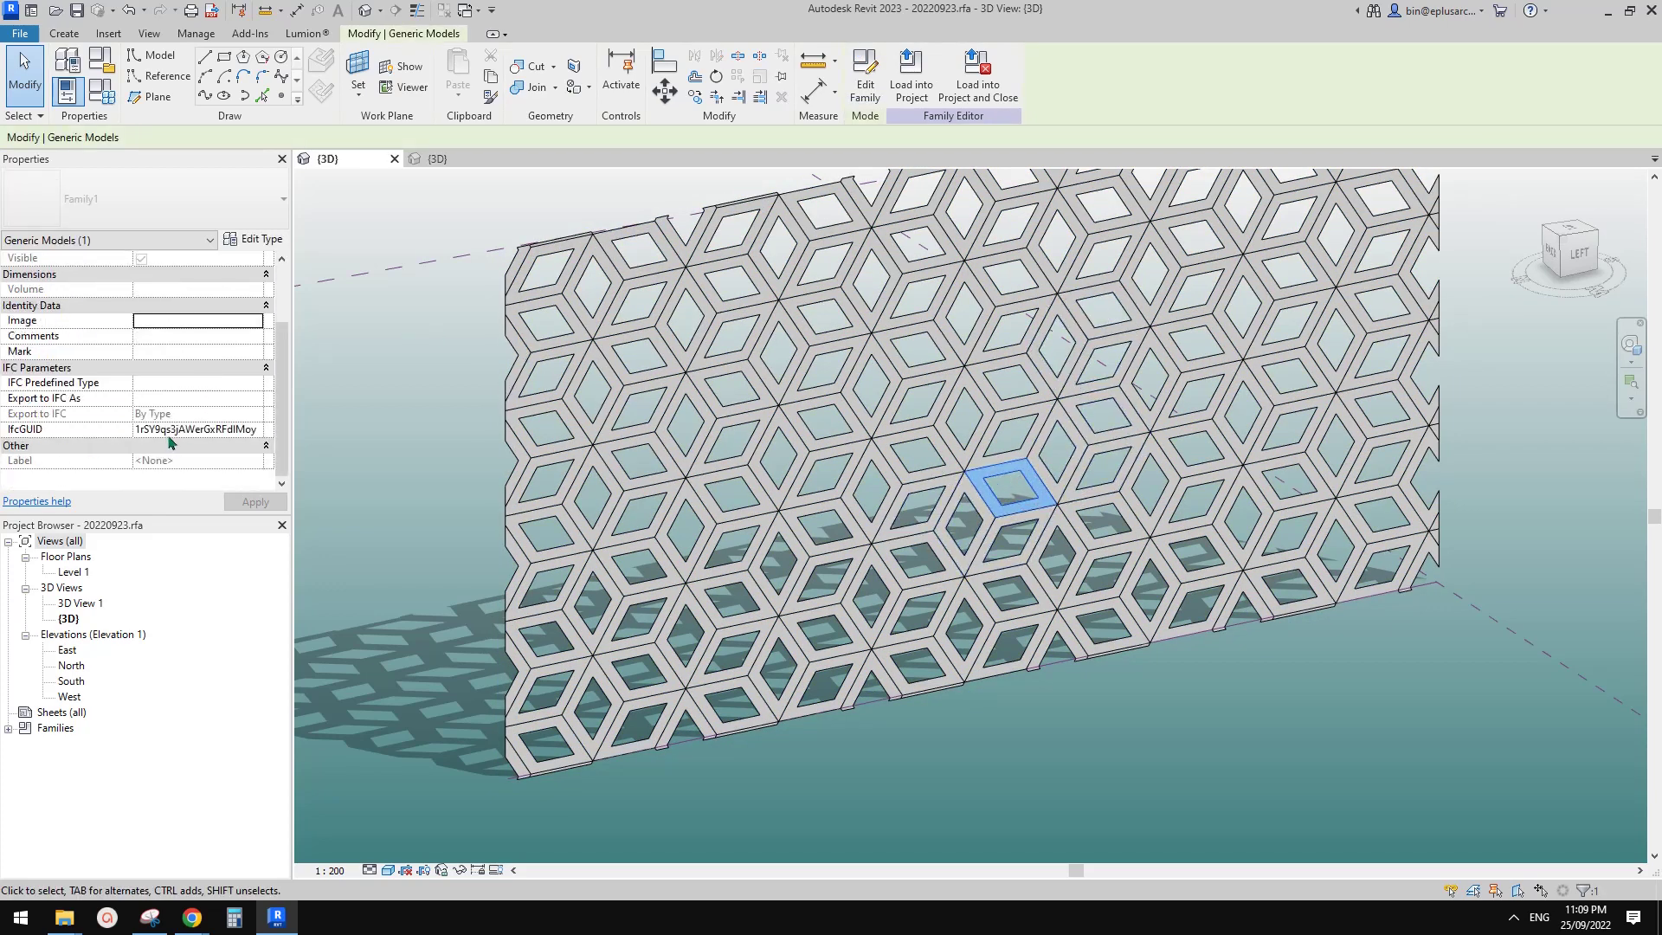
{"action": "scroll", "coordinate": [173, 439], "scroll_direction": "up", "scroll_amount": 2}
{"action": "left_click", "coordinate": [244, 244]}
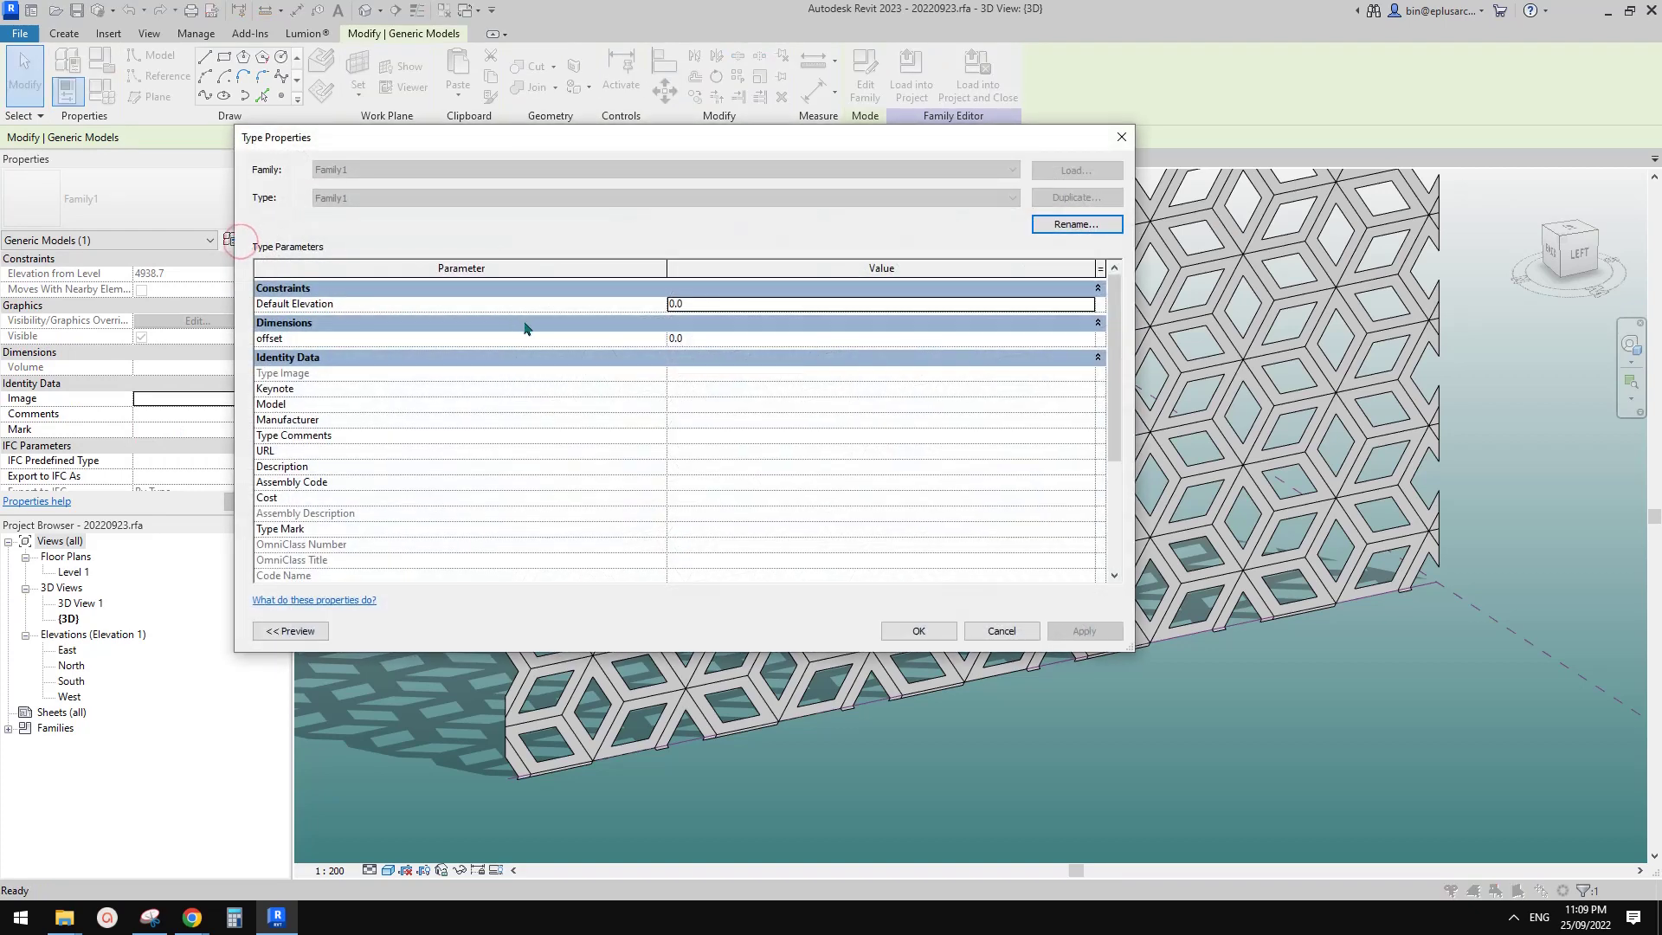
{"action": "scroll", "coordinate": [734, 373], "scroll_direction": "down", "scroll_amount": 5}
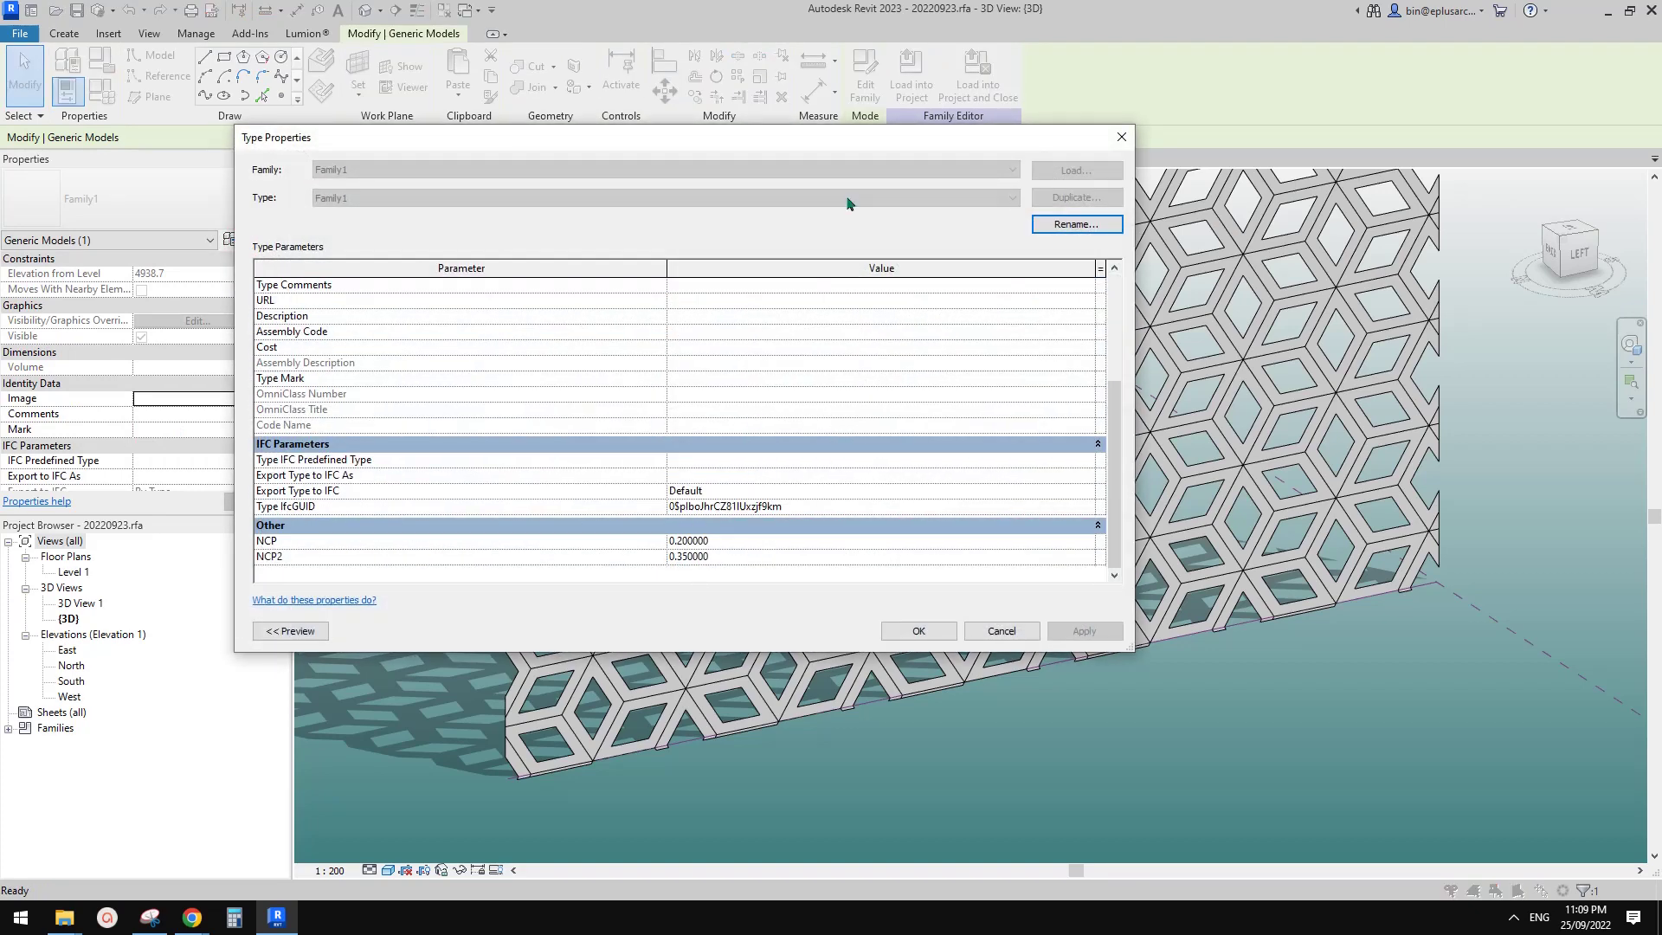
{"action": "left_click_drag", "start_coordinate": [745, 137], "coordinate": [589, 97]}
{"action": "left_click", "coordinate": [591, 499]}
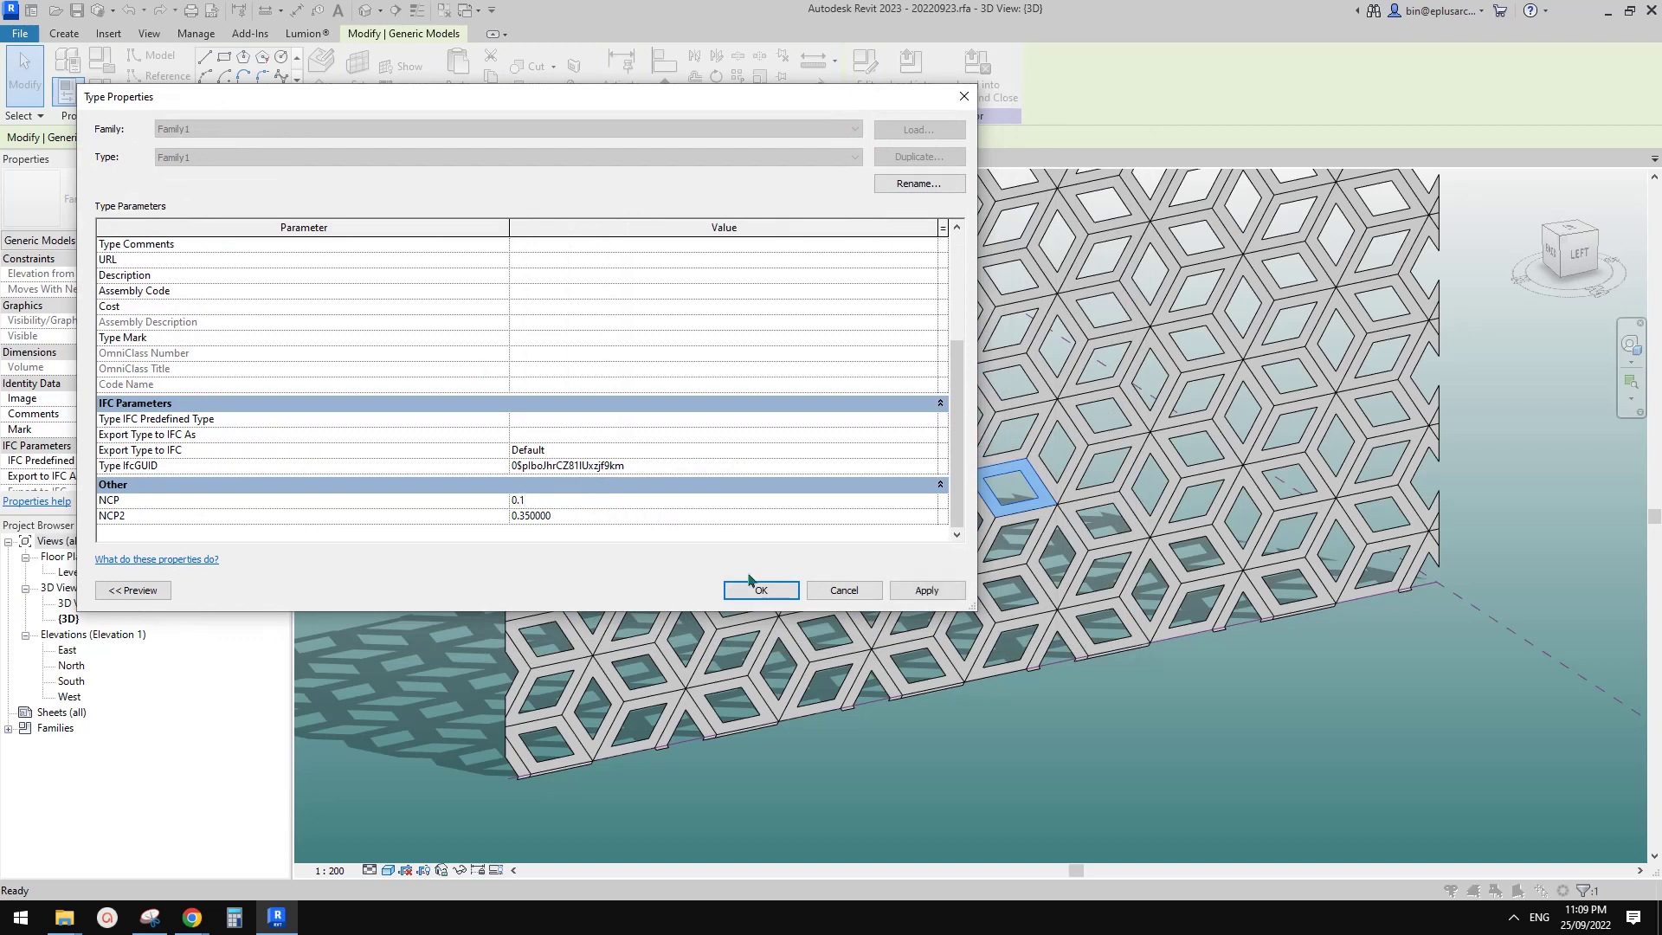
{"action": "left_click", "coordinate": [921, 588]}
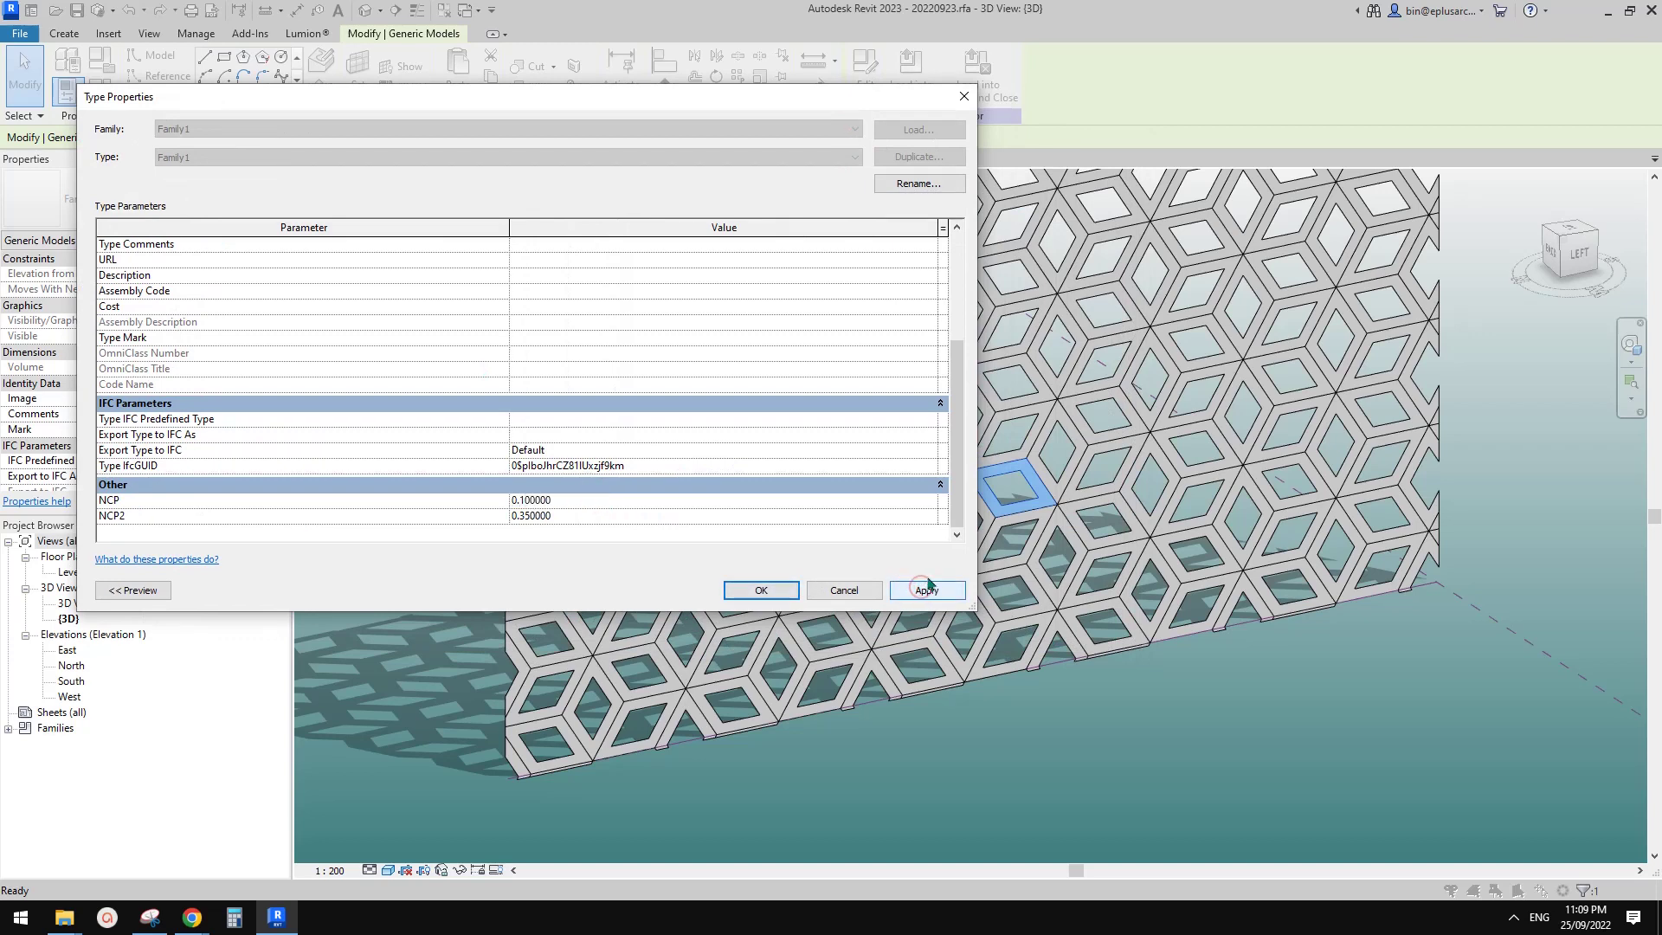
{"action": "left_click", "coordinate": [762, 588]}
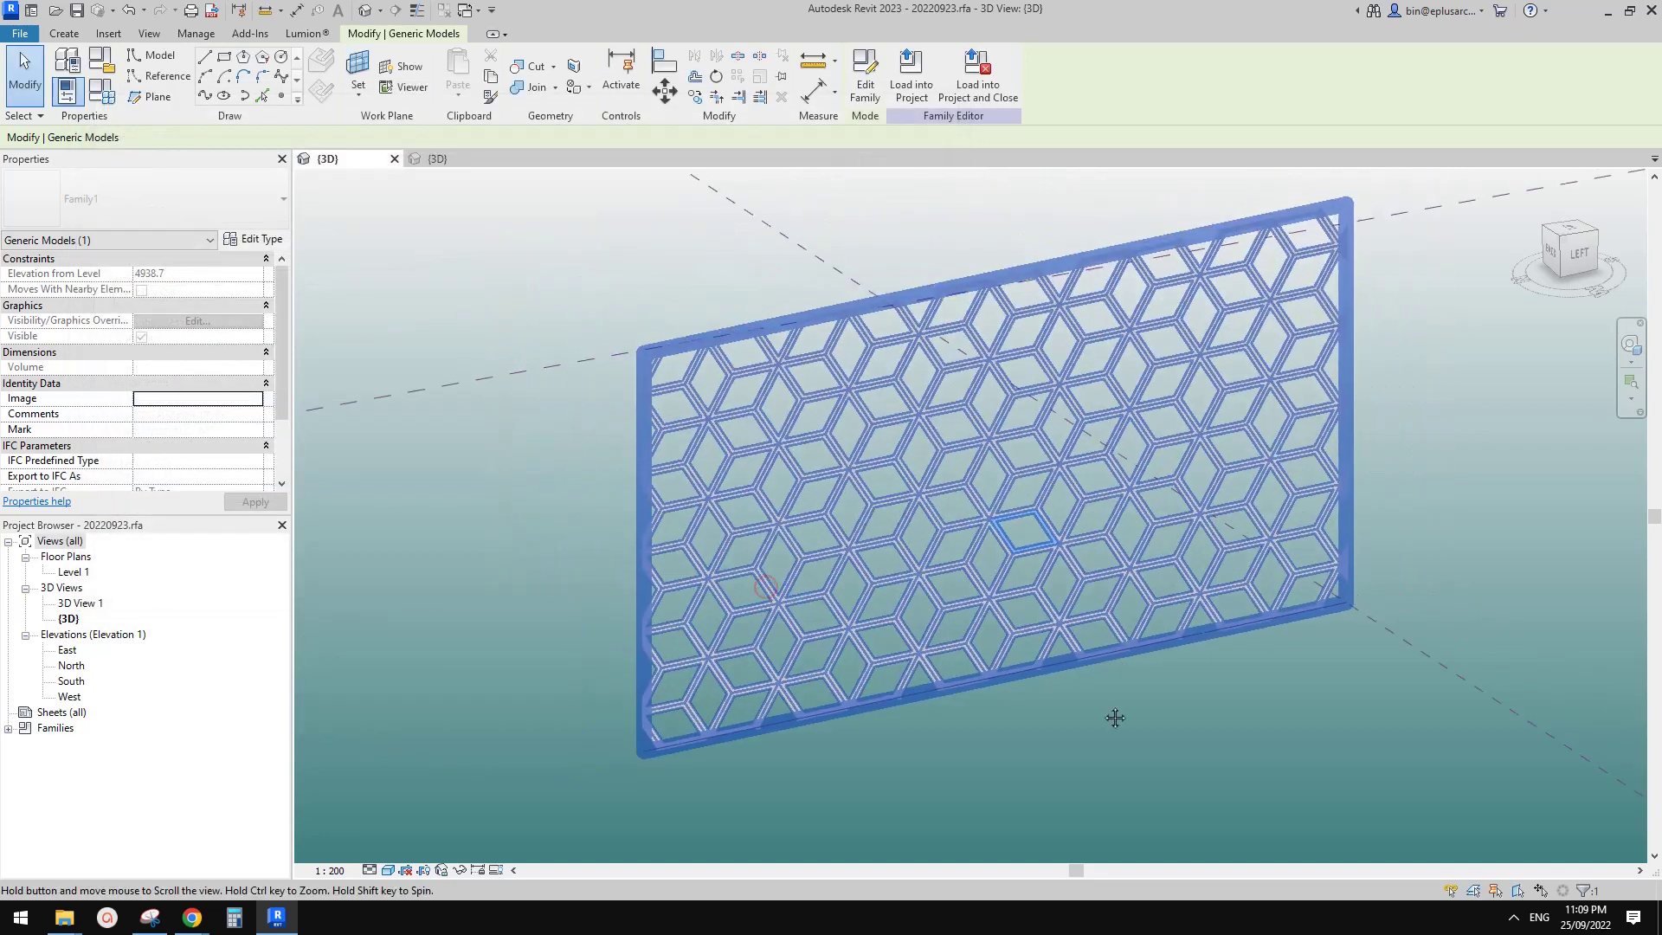
{"action": "middle_click_drag", "start_coordinate": [1115, 718], "coordinate": [1109, 789]}
{"action": "left_click", "coordinate": [1284, 720]}
Locate the nested Family1 among the generic models of 20220923.rfa and open it for editing.
{"action": "scroll", "coordinate": [1162, 646], "scroll_direction": "up", "scroll_amount": 2}
{"action": "middle_click_drag", "start_coordinate": [1133, 703], "coordinate": [1030, 598], "text": "shift"}
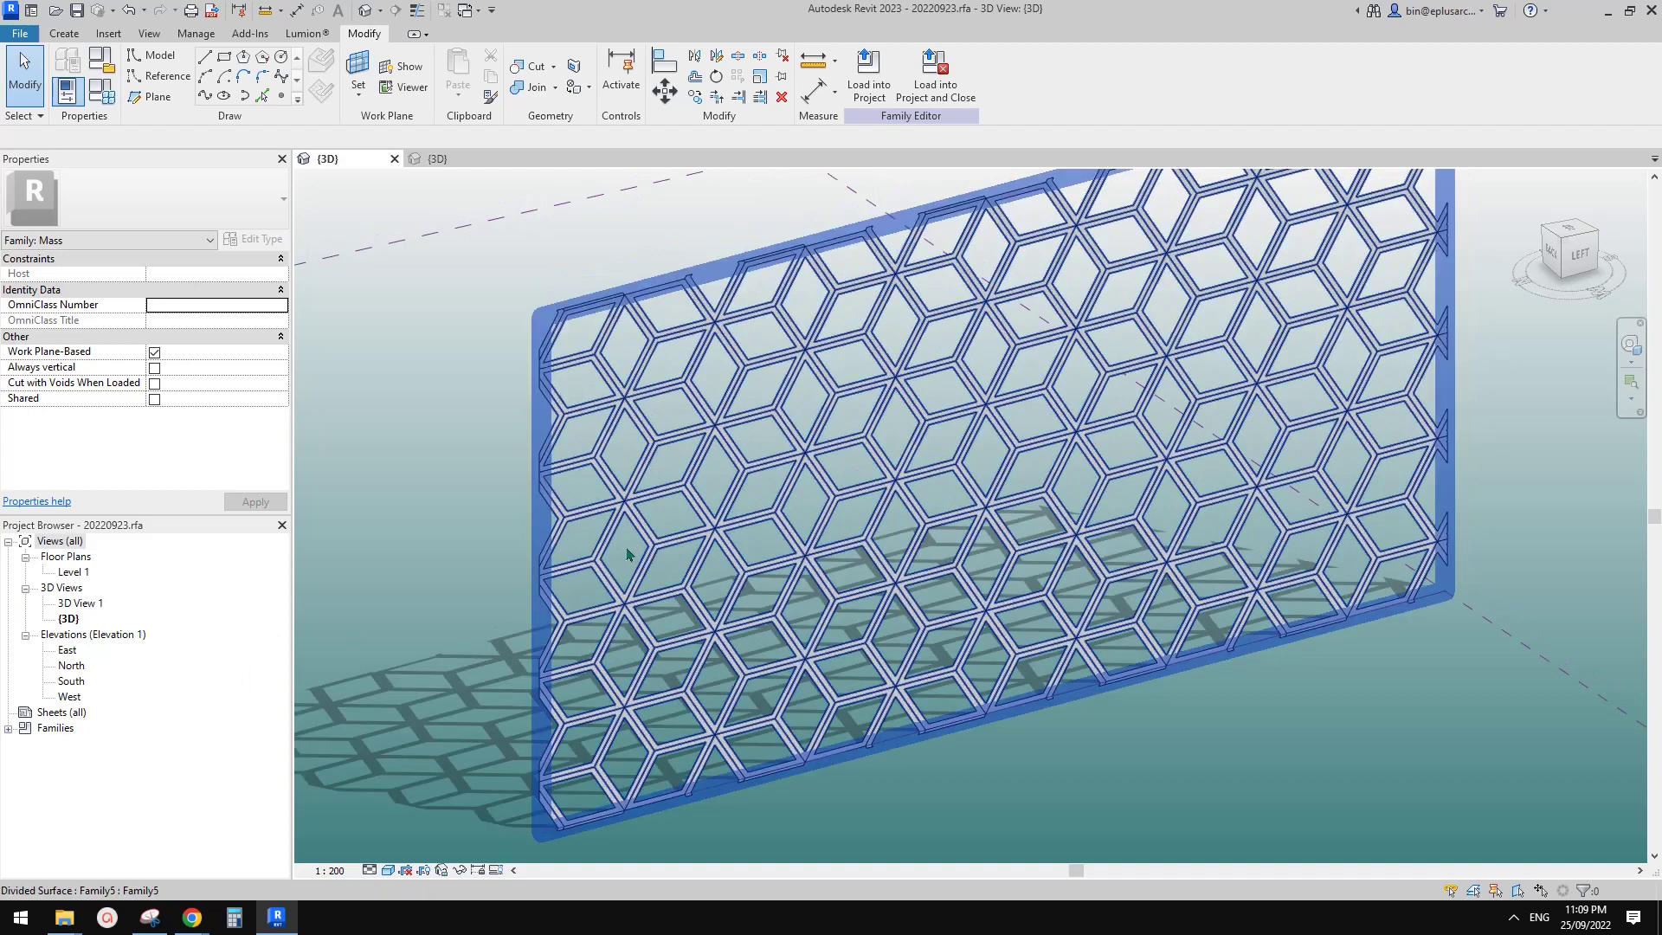
{"action": "middle_click_drag", "start_coordinate": [629, 554], "coordinate": [602, 544]}
{"action": "double_click", "coordinate": [53, 730]}
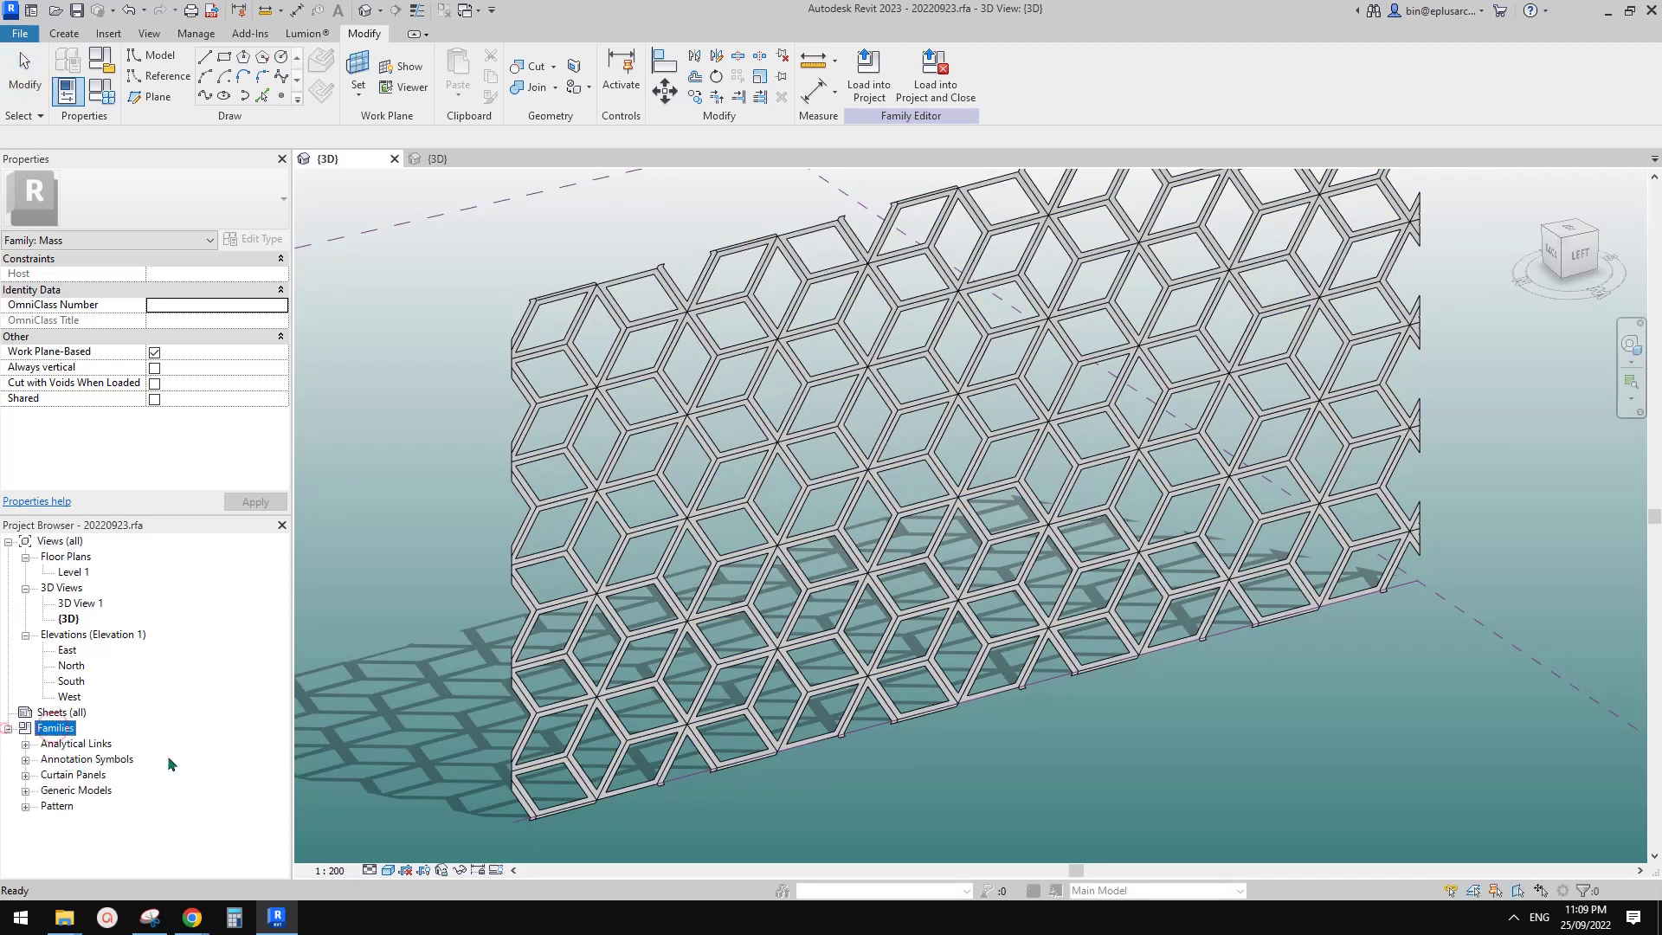
{"action": "left_click", "coordinate": [76, 791]}
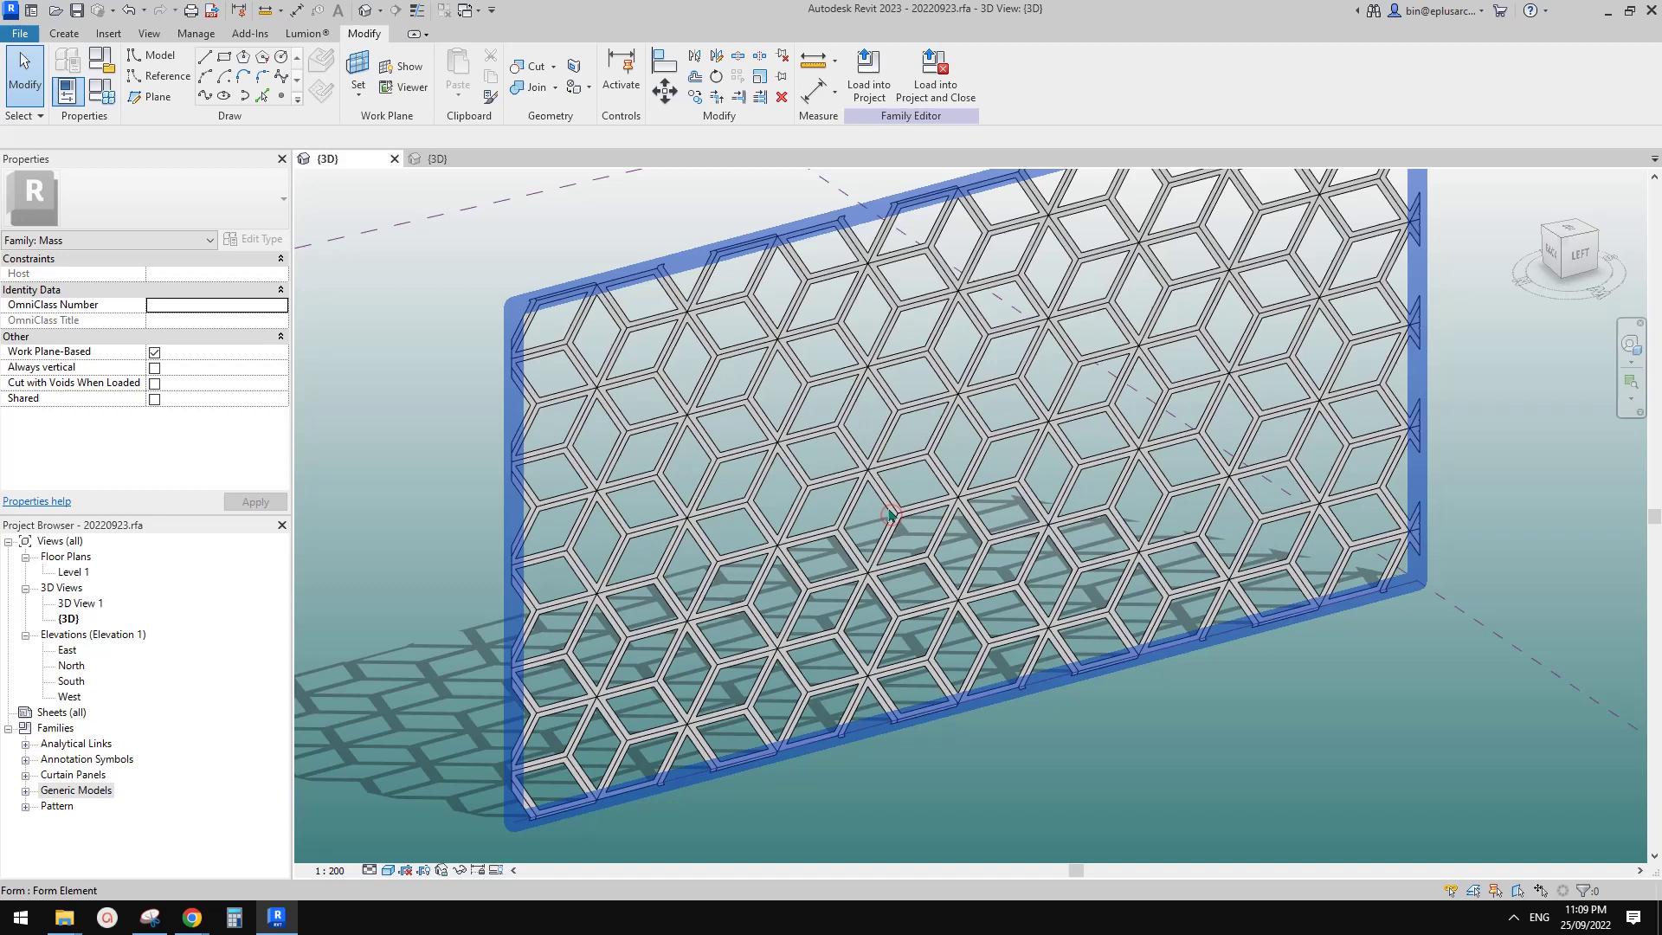
{"action": "left_click", "coordinate": [890, 516]}
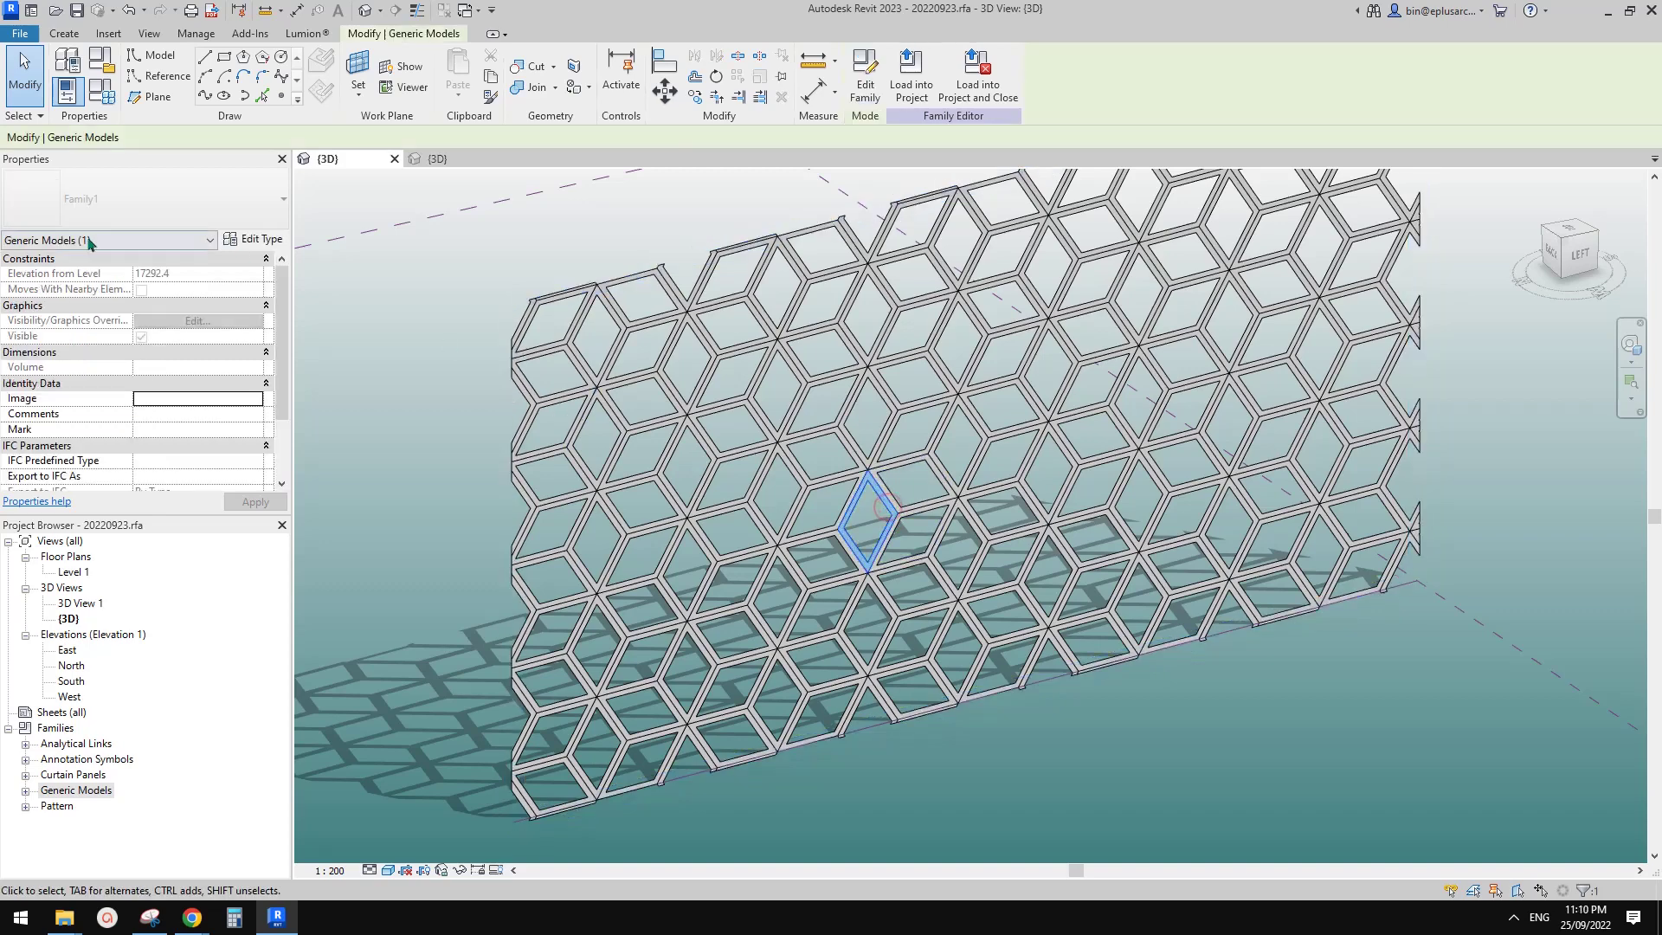
{"action": "left_click", "coordinate": [60, 791]}
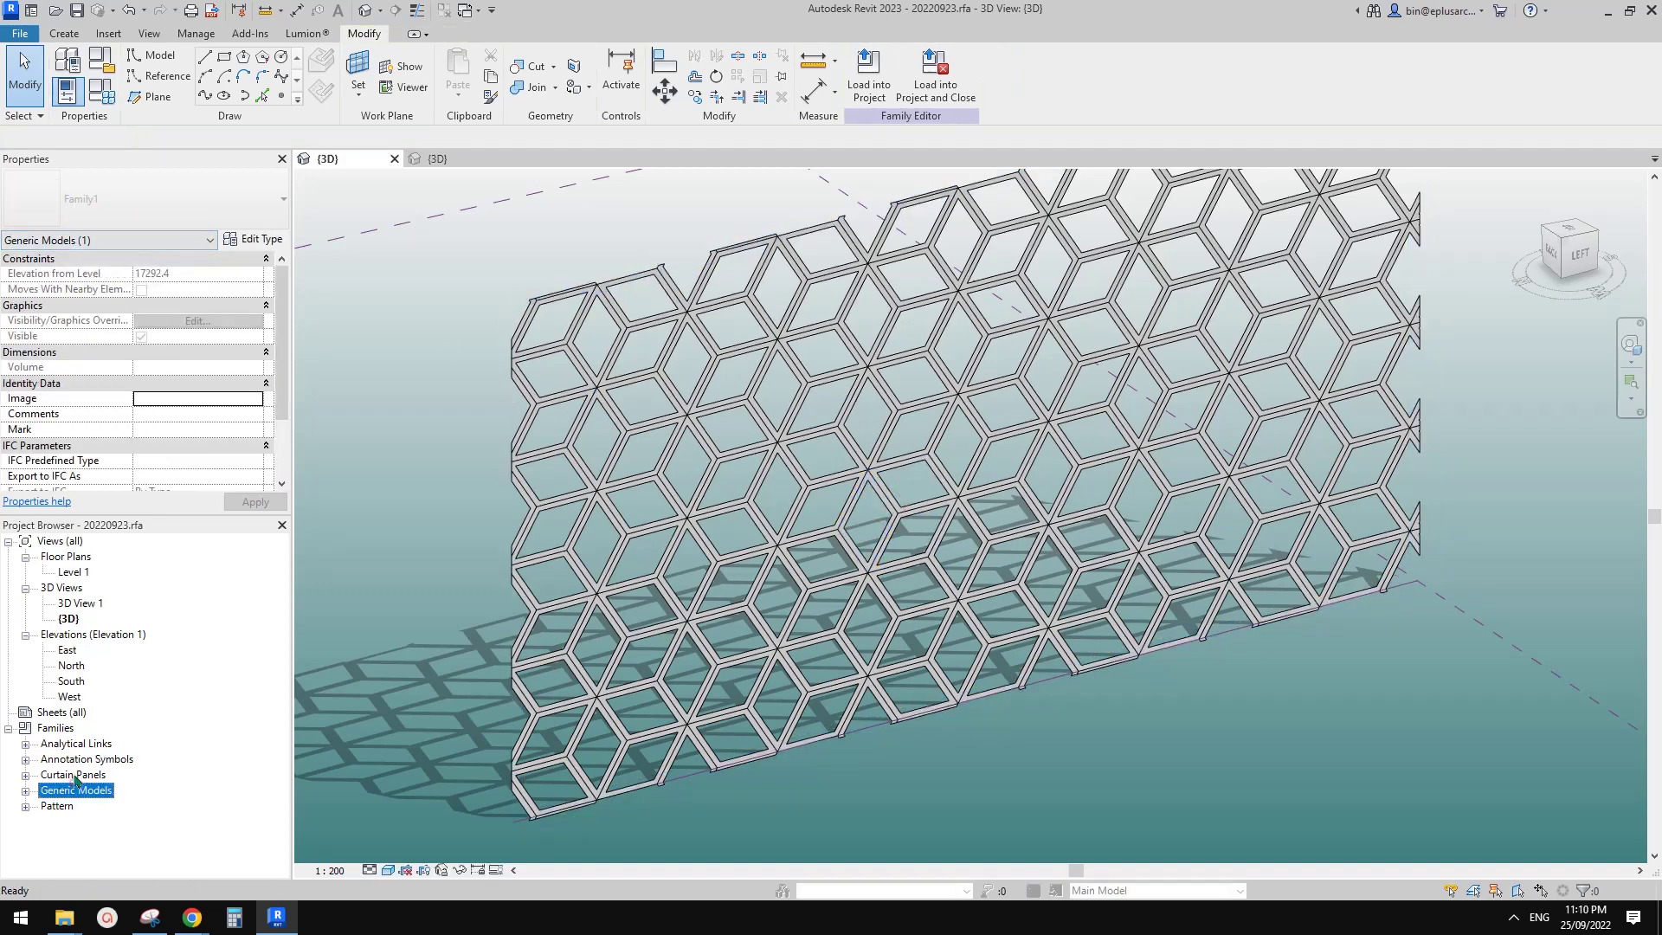
{"action": "left_click", "coordinate": [26, 791]}
{"action": "left_click", "coordinate": [58, 807]}
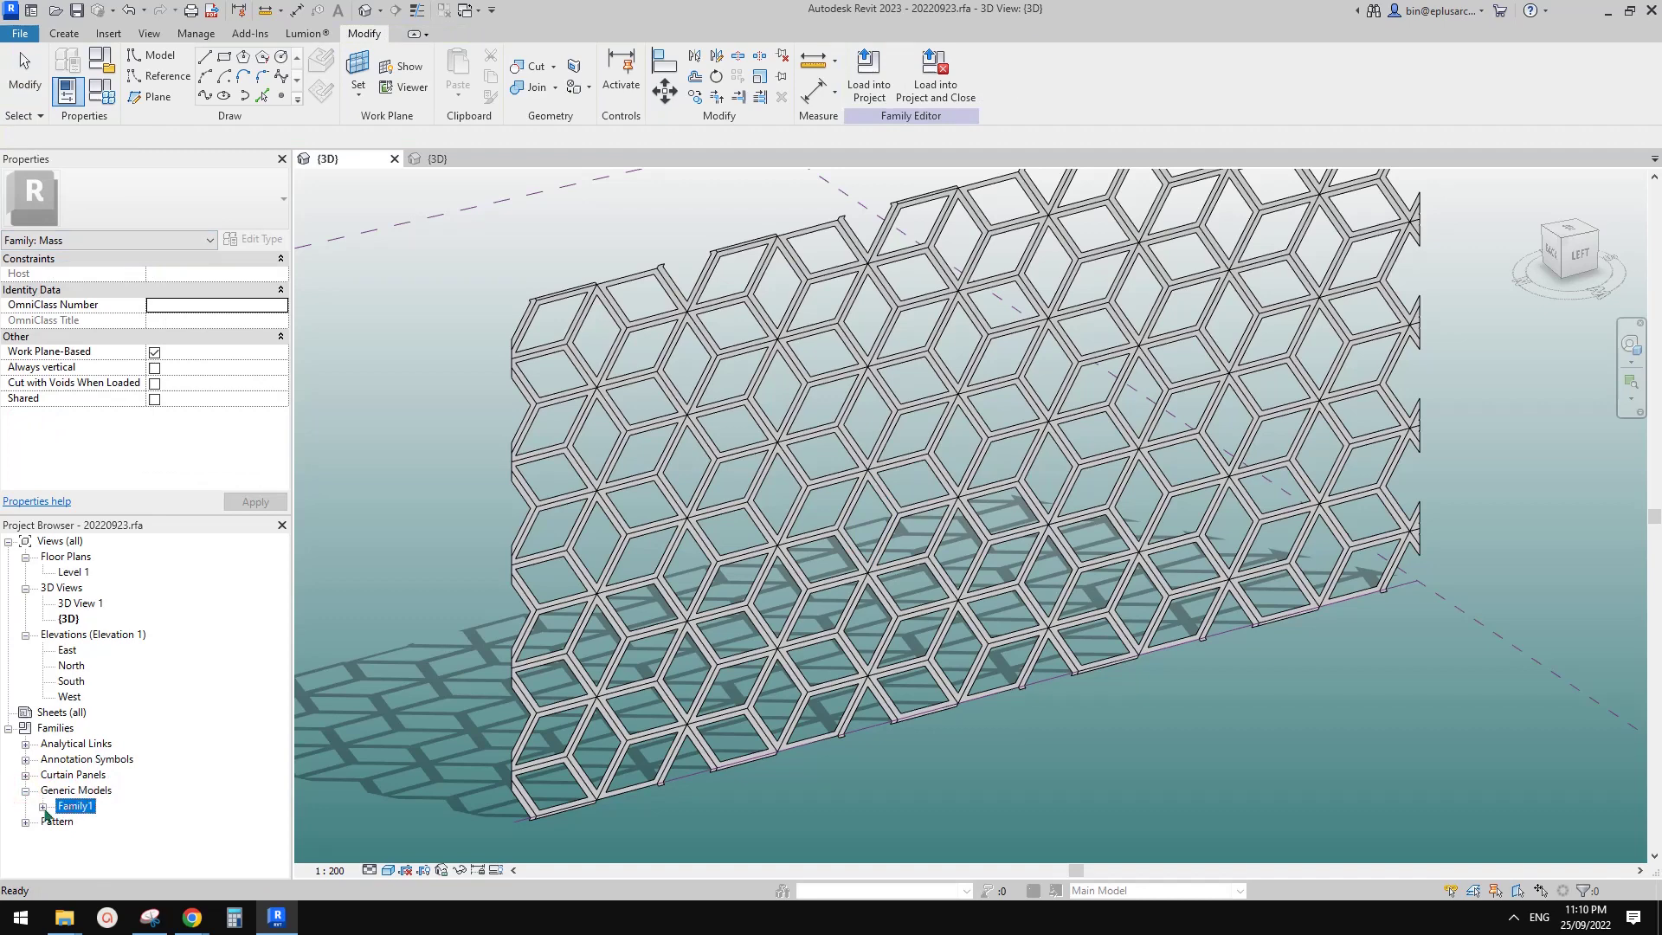
{"action": "right_click", "coordinate": [75, 814]}
{"action": "left_click", "coordinate": [112, 647]}
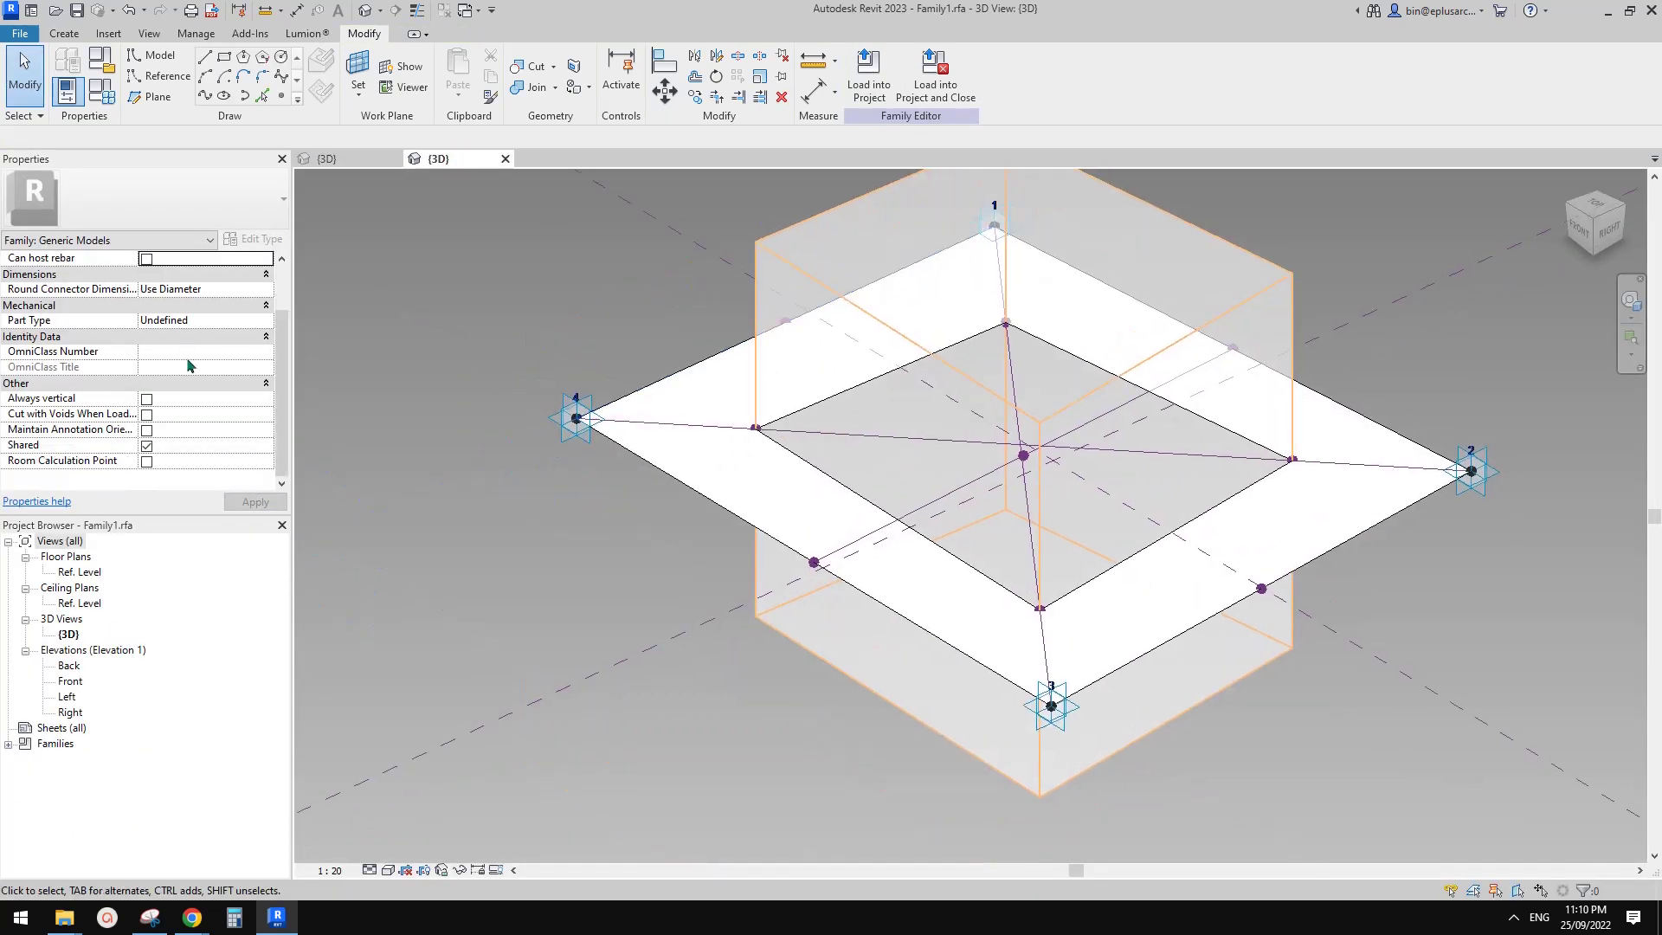
Turn off the Shared option of Family1 and delete its NCP2 parameter.
{"action": "left_click", "coordinate": [102, 84]}
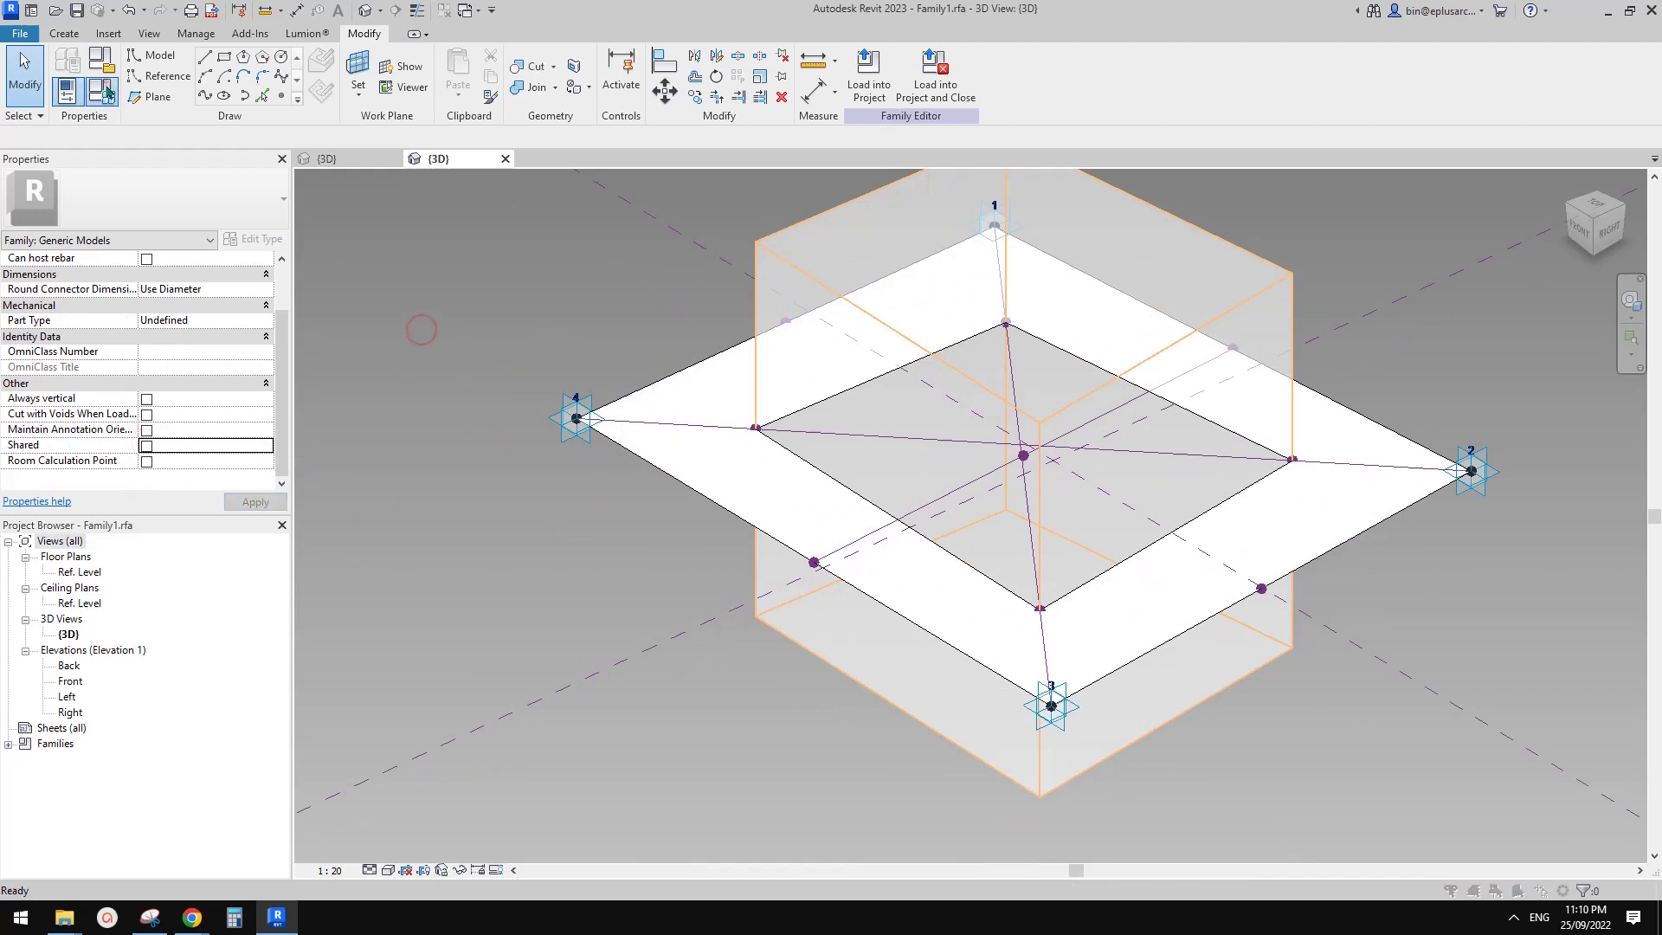
{"action": "left_click", "coordinate": [195, 451]}
{"action": "left_click", "coordinate": [145, 466]}
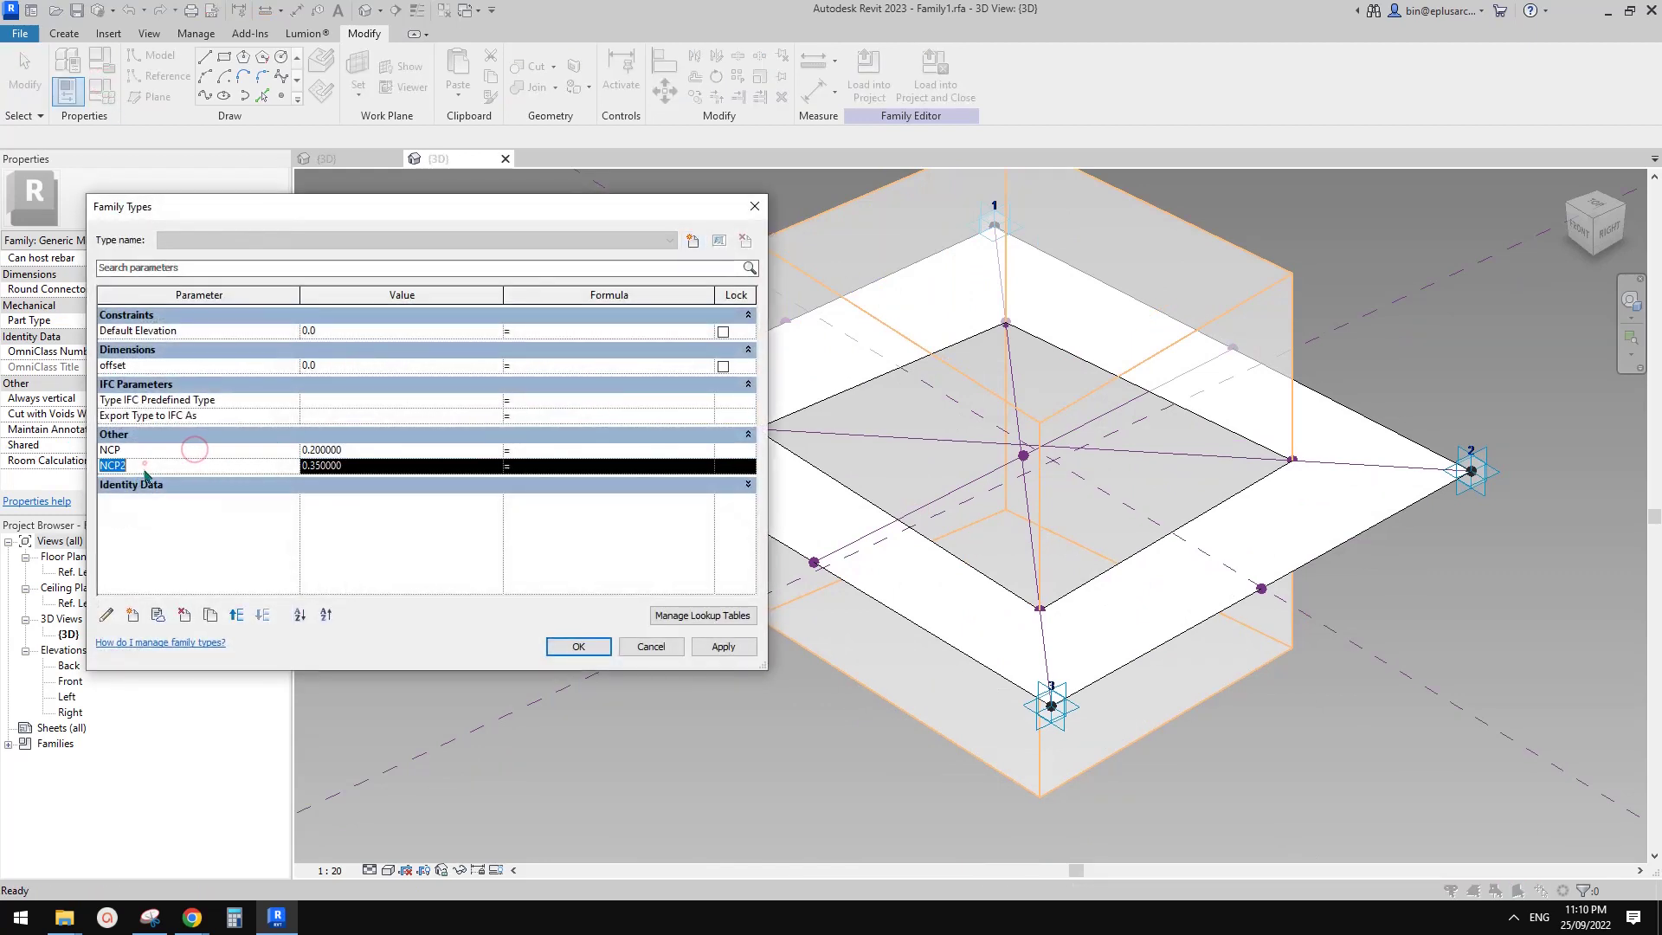
{"action": "left_click", "coordinate": [185, 615]}
{"action": "left_click", "coordinate": [875, 461]}
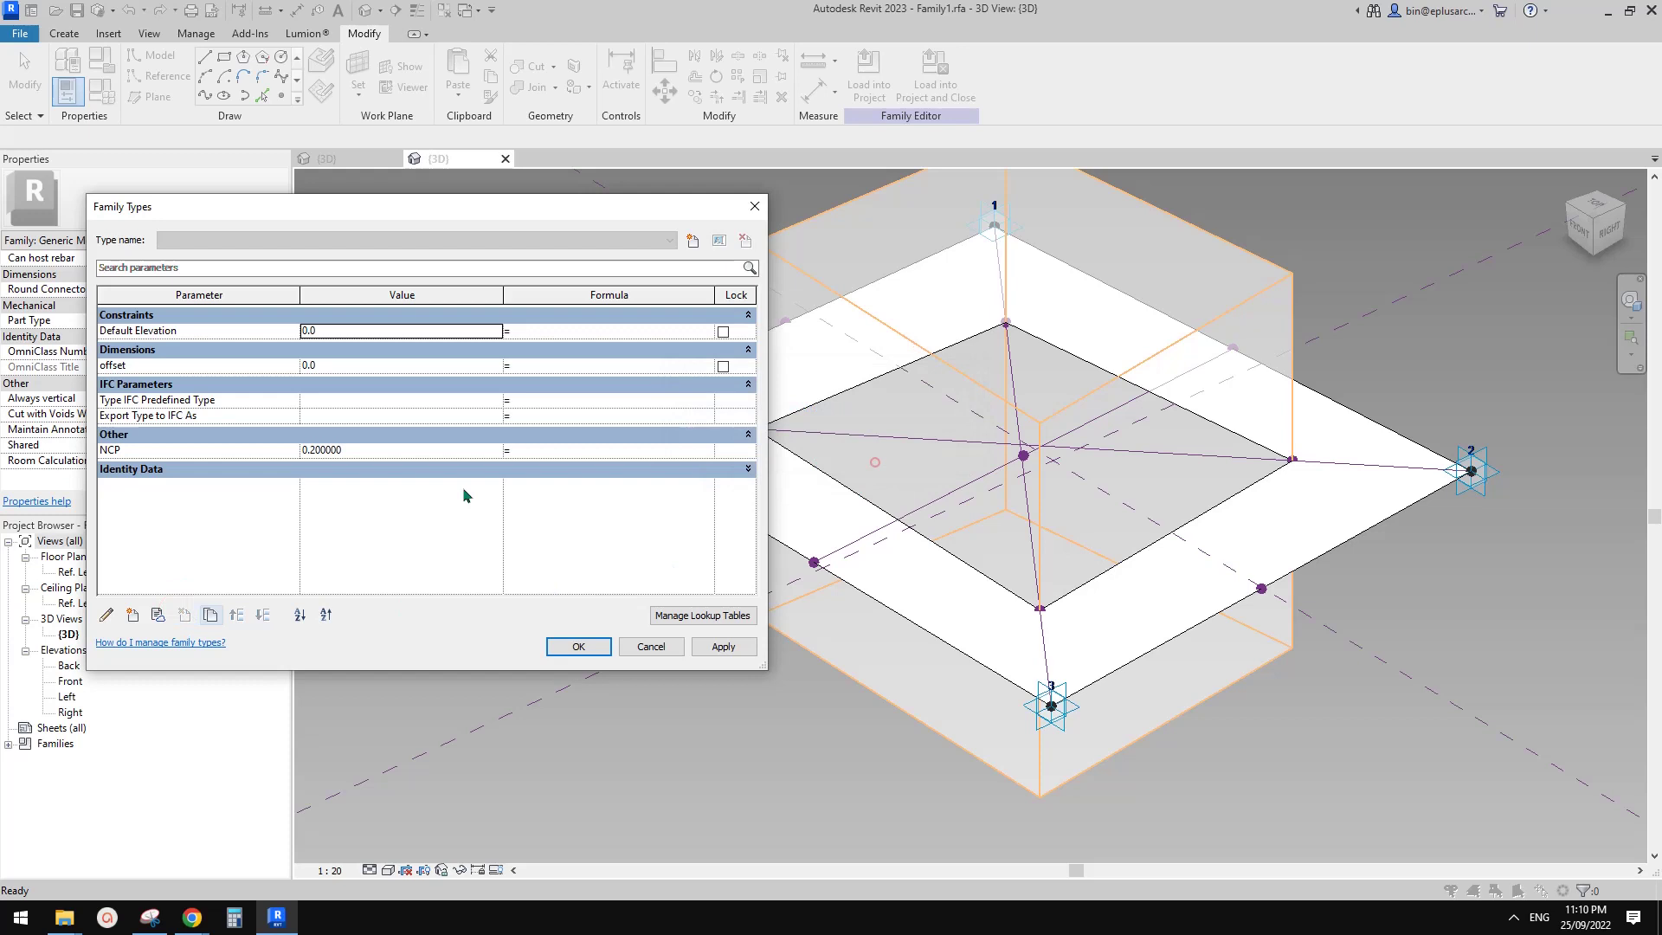
Change the NCP parameter of Family1 from a type to an instance parameter and accept the family types.
{"action": "left_click", "coordinate": [251, 451]}
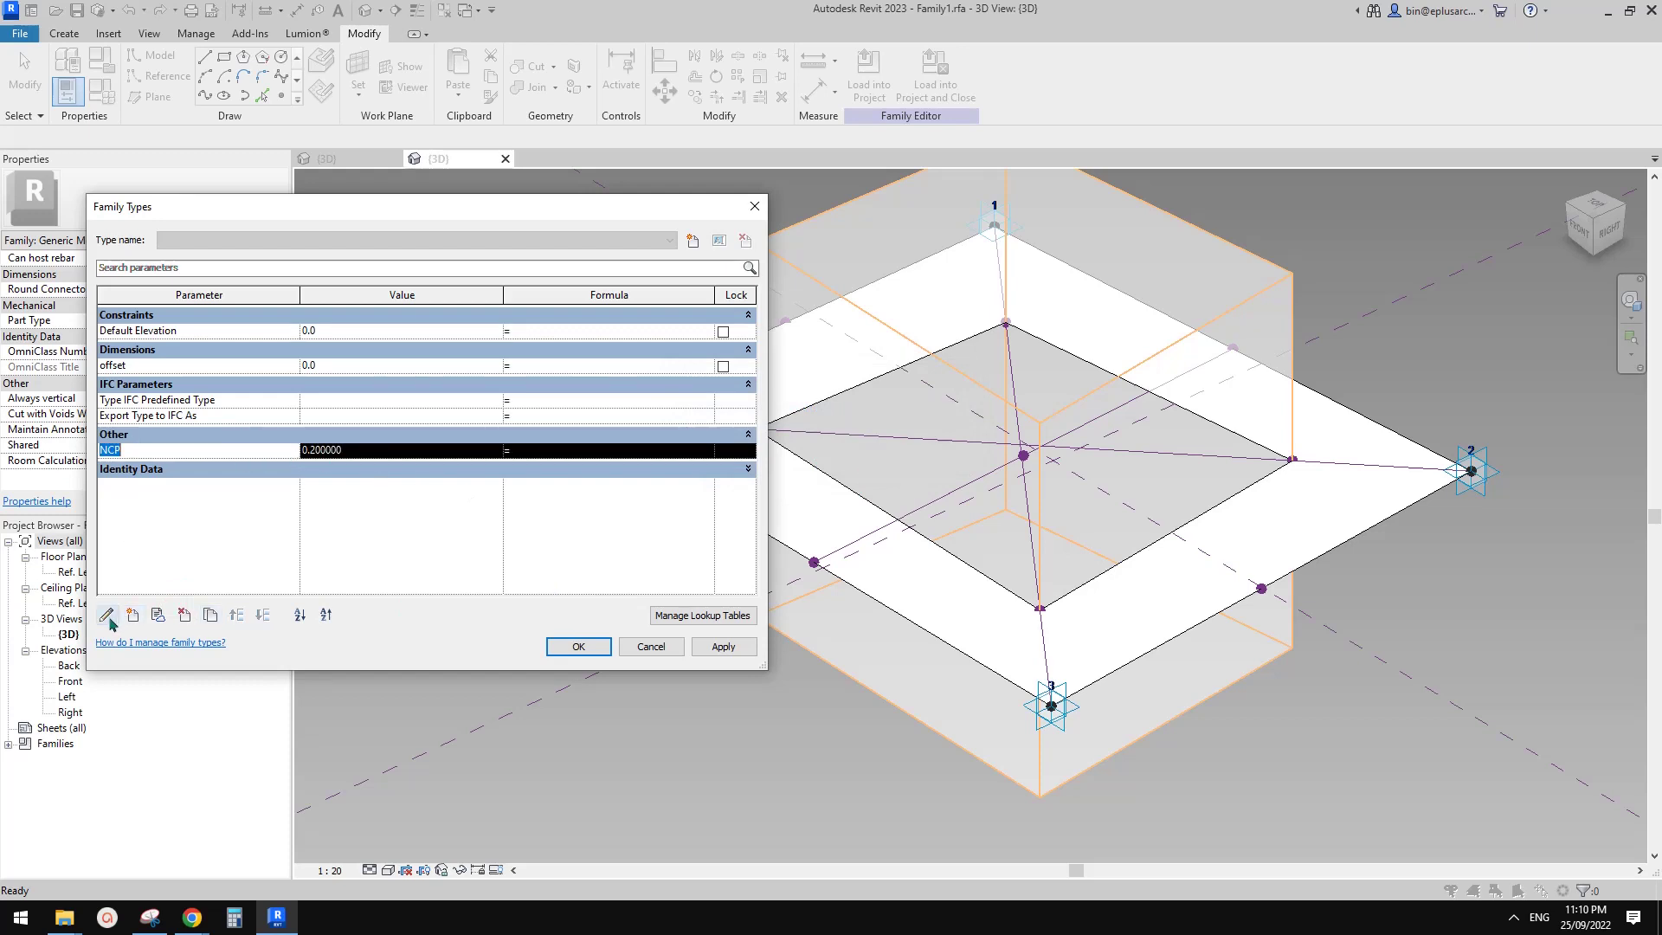
{"action": "left_click", "coordinate": [108, 616]}
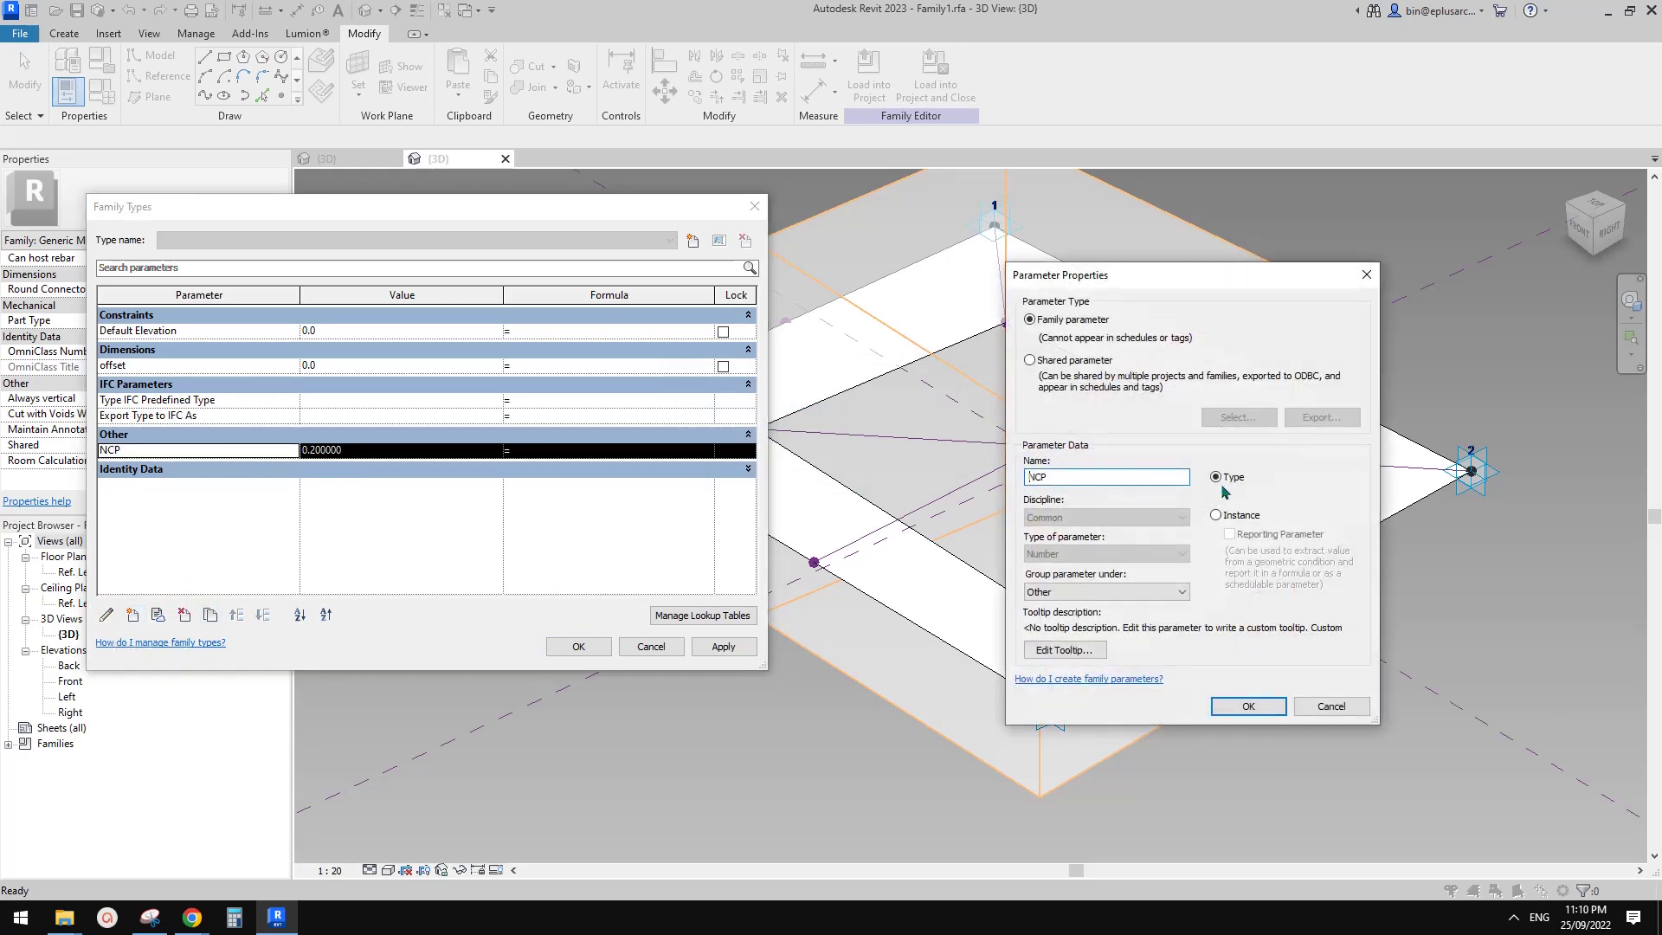
{"action": "left_click", "coordinate": [1249, 708]}
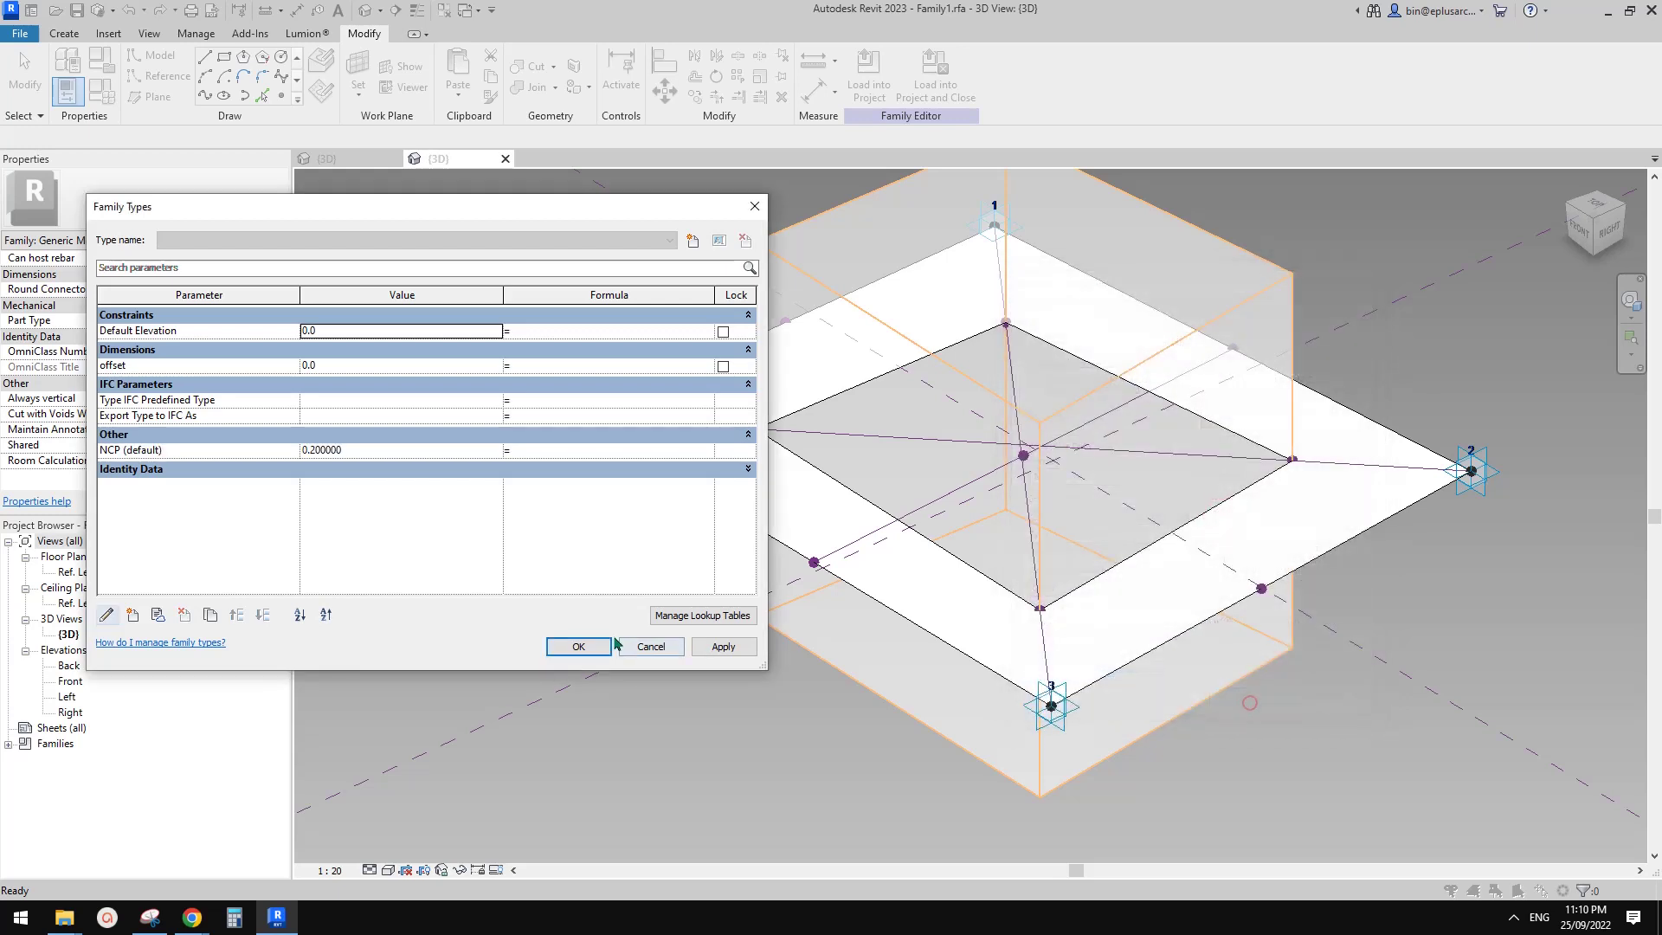
{"action": "left_click", "coordinate": [578, 646]}
{"action": "left_click", "coordinate": [483, 501]}
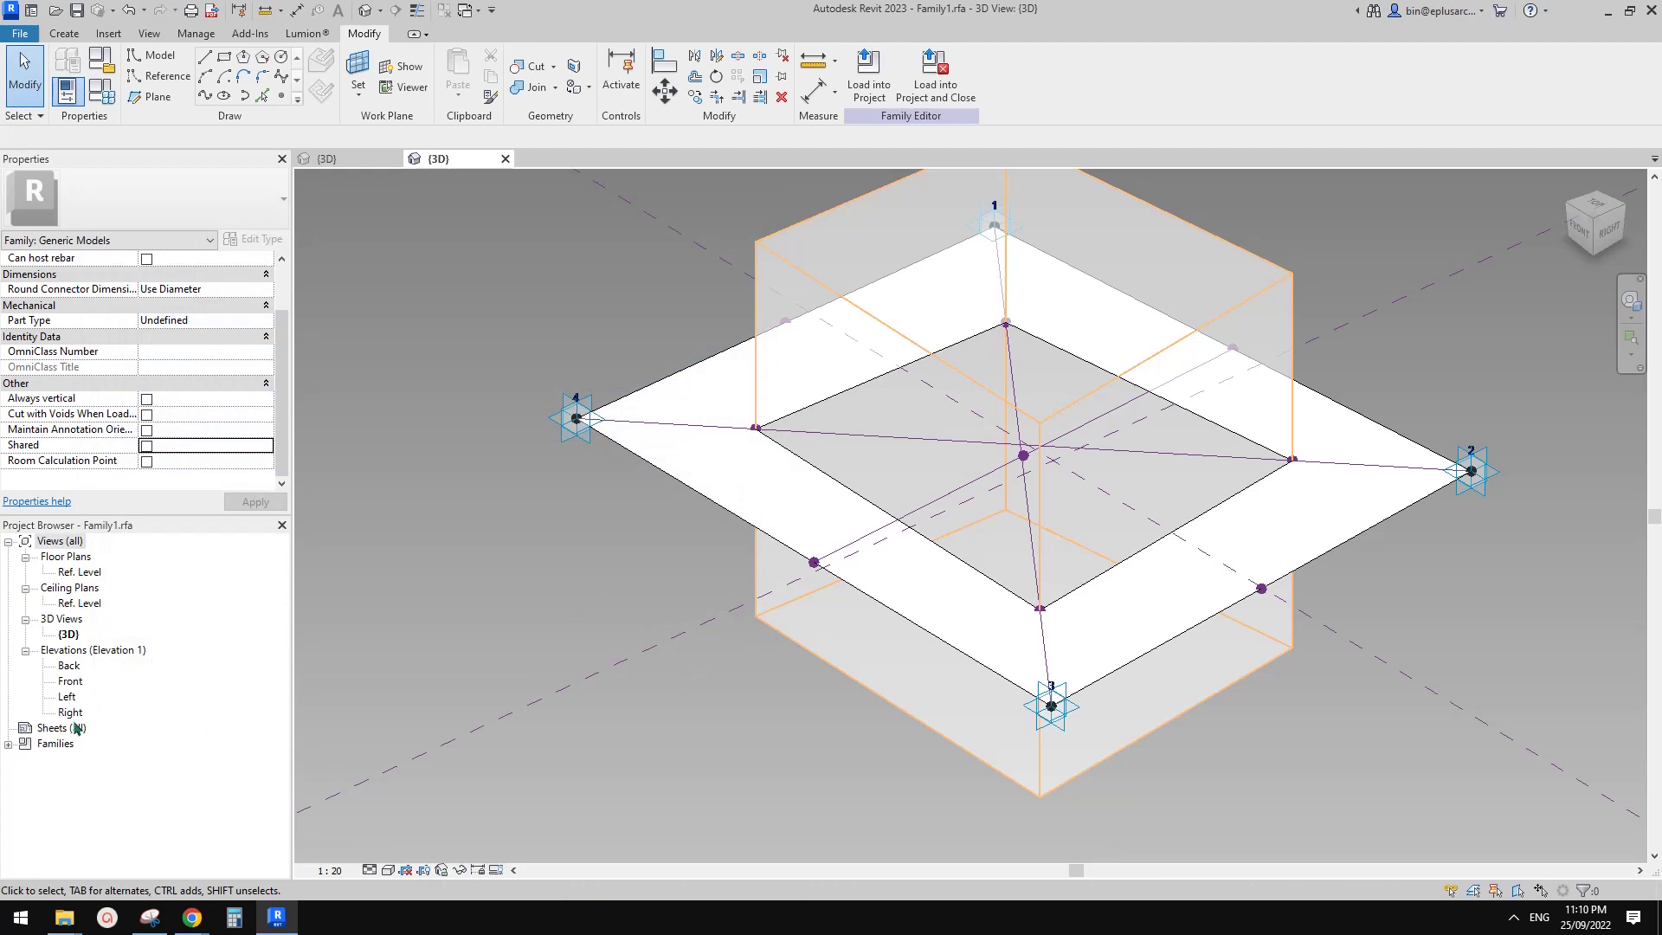
Open the Family5 curtain panel from the divided surface in 20220923.rfa for editing and turn off its Shared option.
{"action": "left_click", "coordinate": [342, 158]}
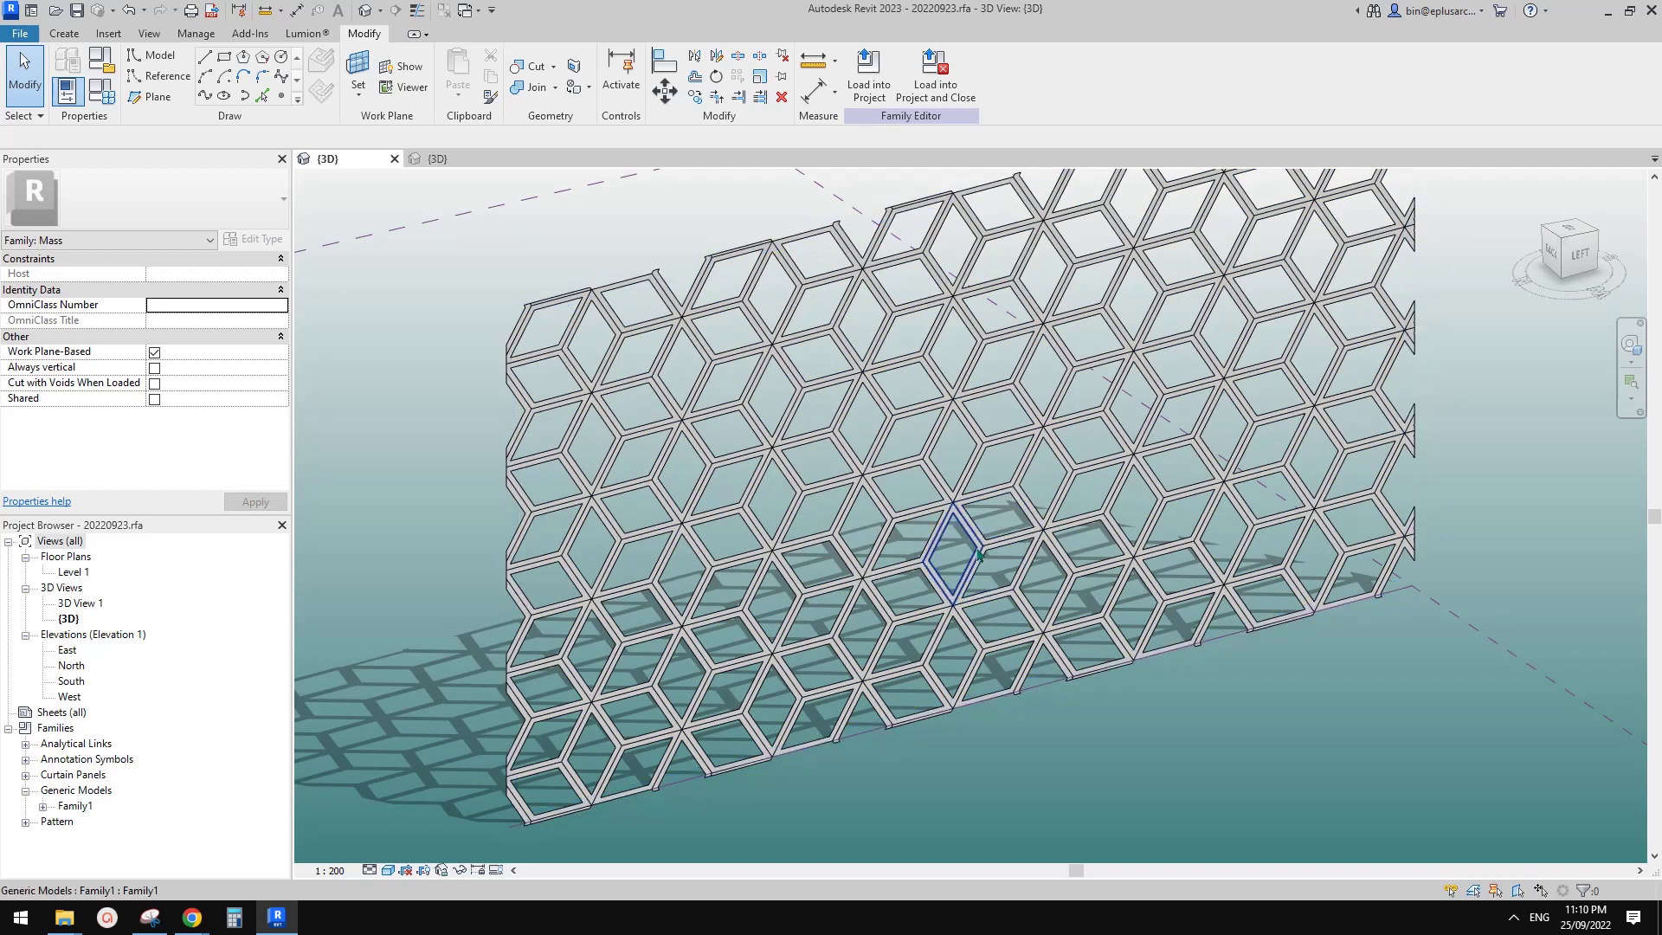
{"action": "left_click", "coordinate": [940, 558]}
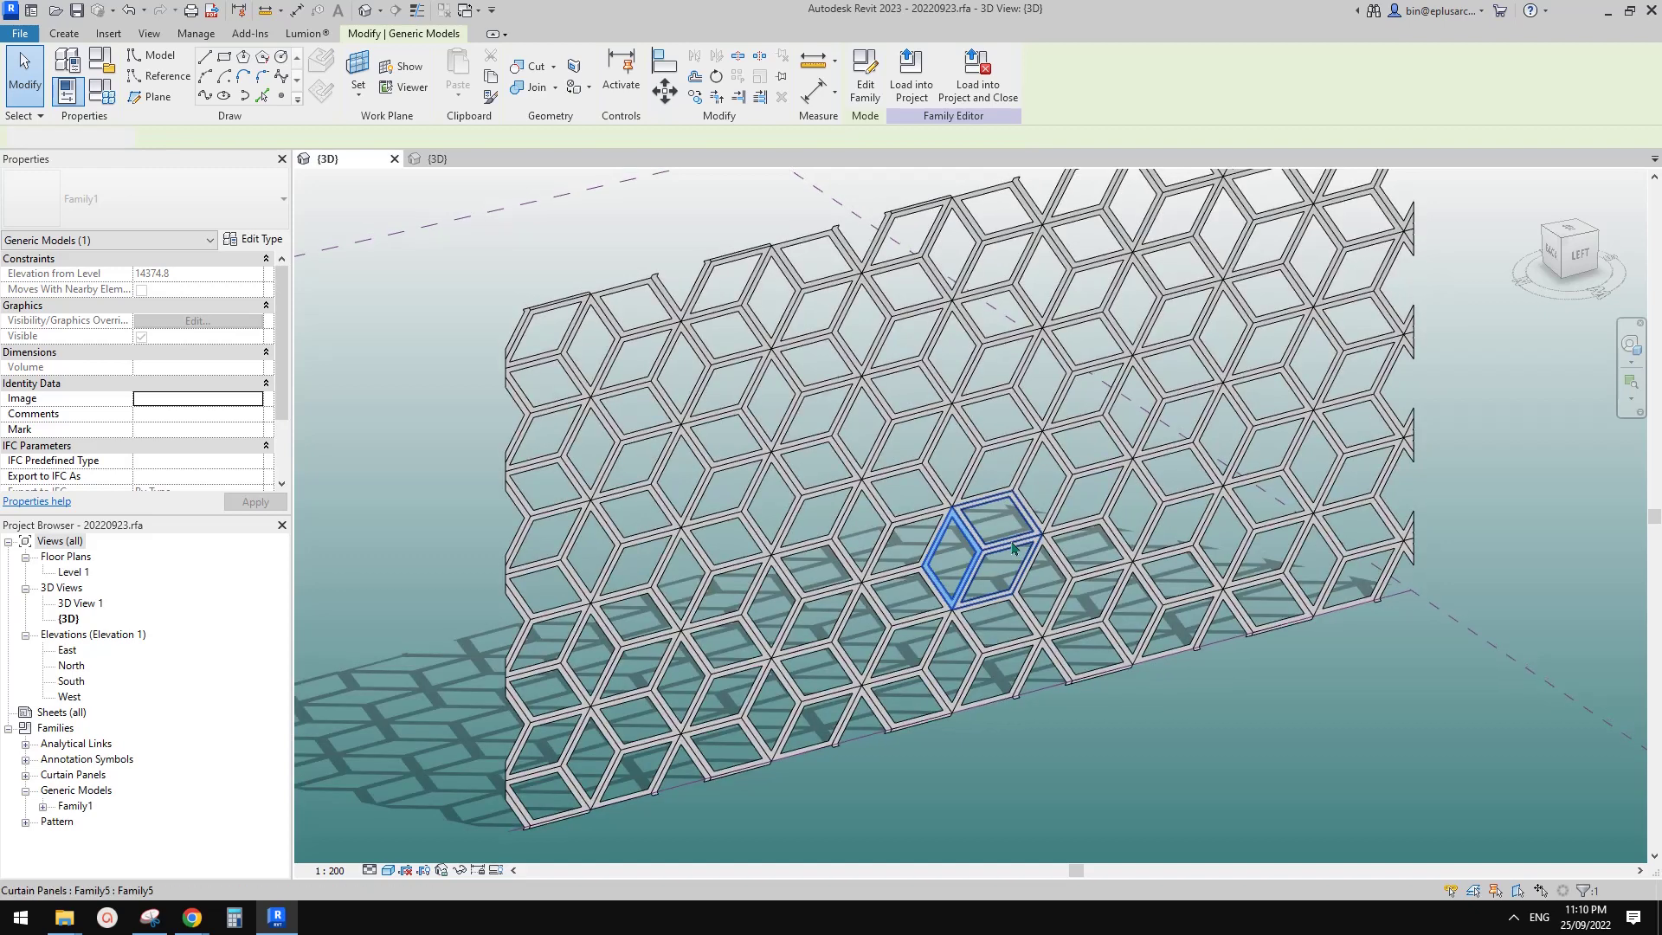
{"action": "key", "text": "Escape"}
{"action": "left_click", "coordinate": [864, 84]}
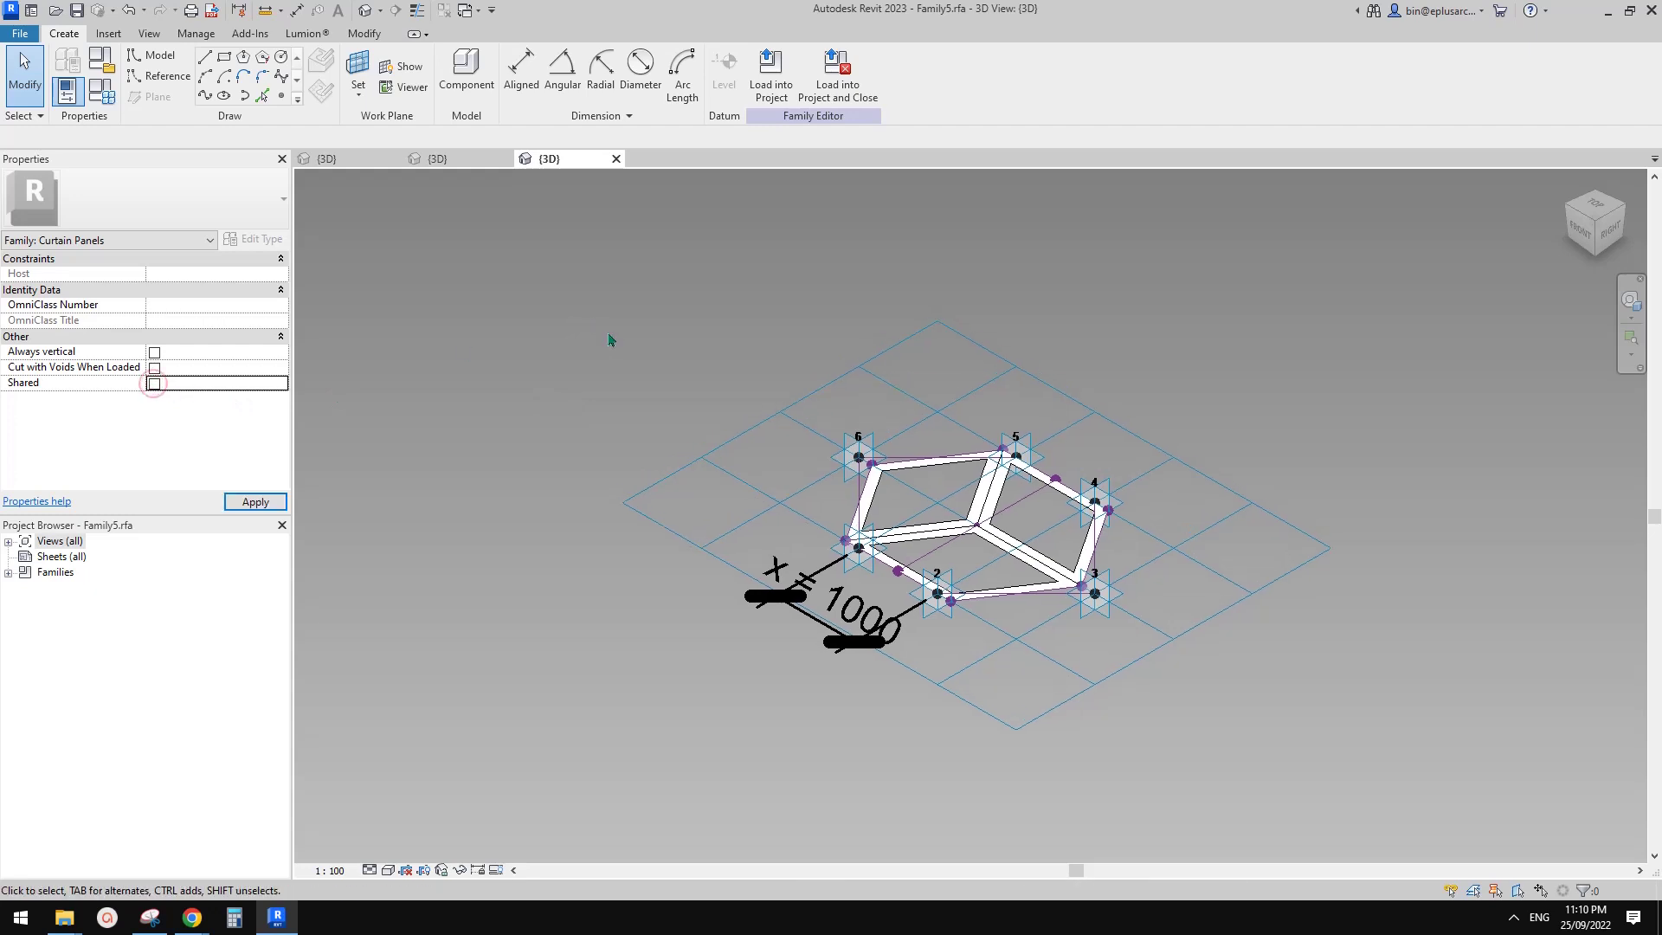
Examine the nested Family1 diamond panel and the generic models listed in Family5.
{"action": "left_click", "coordinate": [457, 159]}
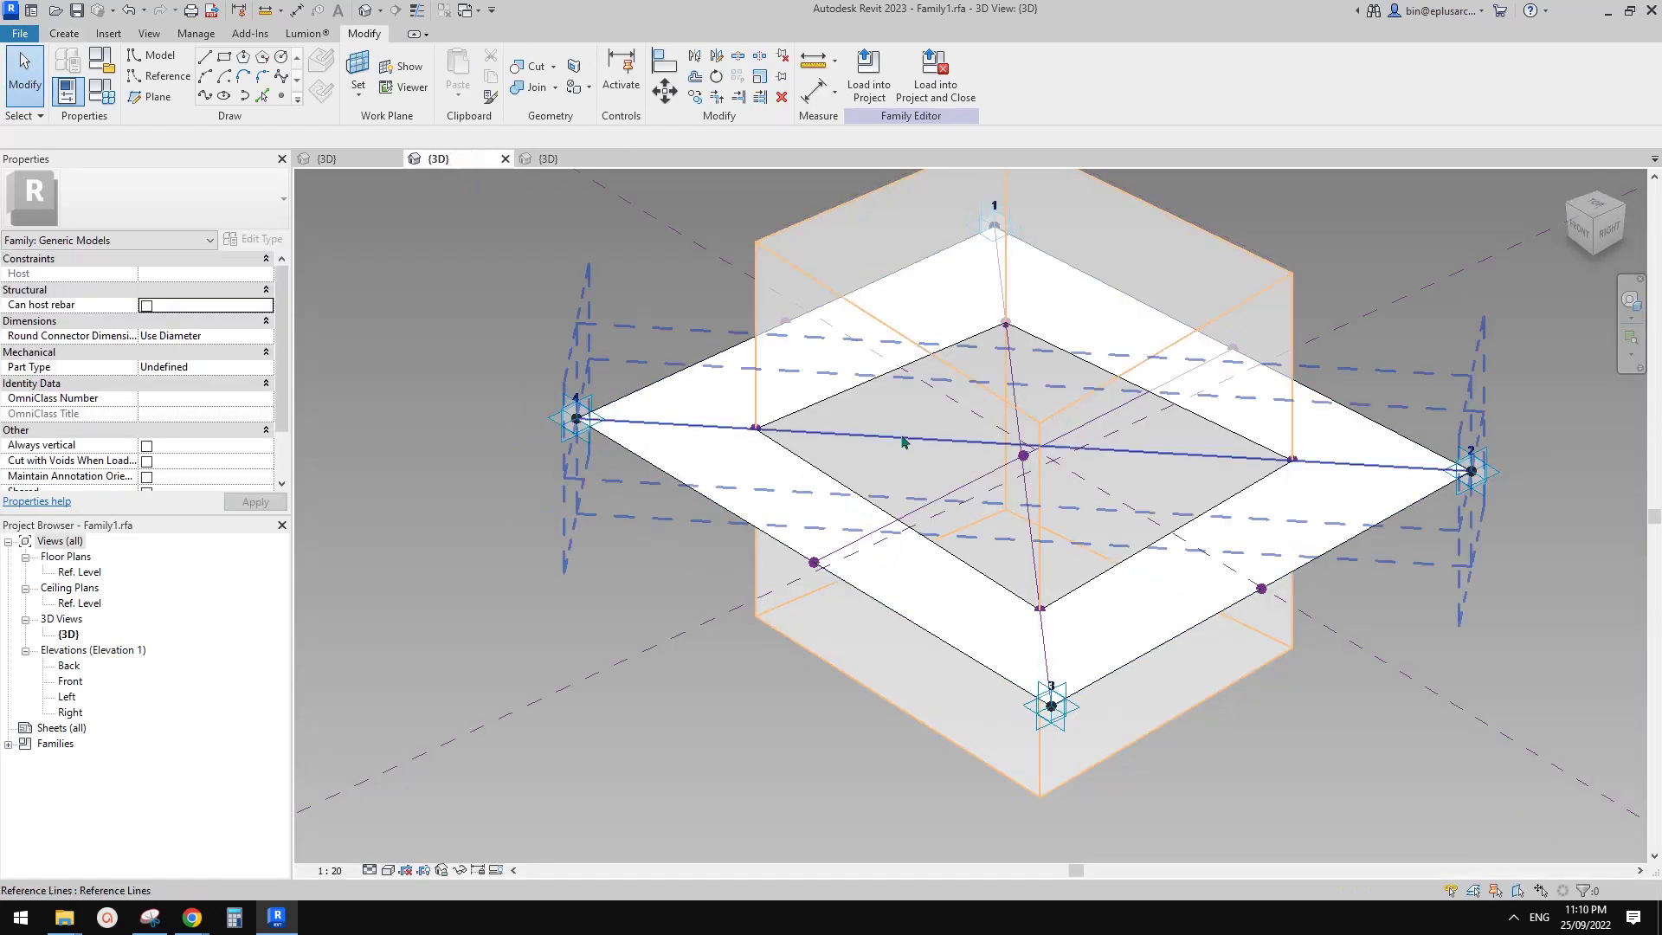
{"action": "left_click", "coordinate": [542, 157]}
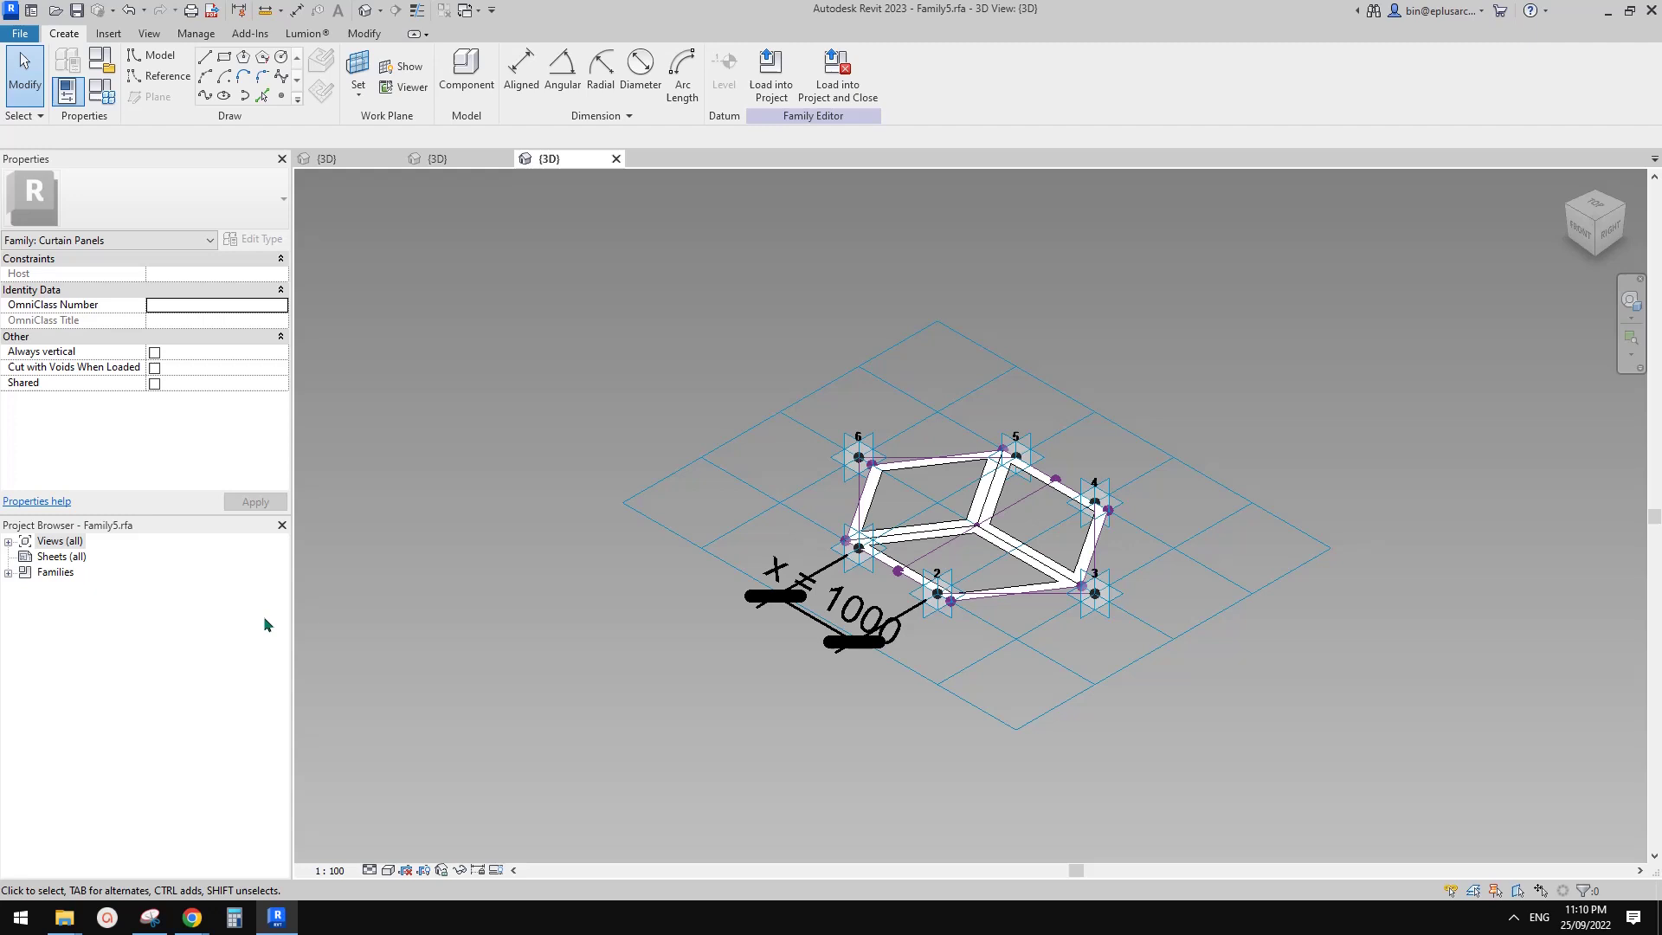
{"action": "left_click", "coordinate": [60, 576]}
{"action": "left_click", "coordinate": [7, 572]}
{"action": "left_click", "coordinate": [38, 605]}
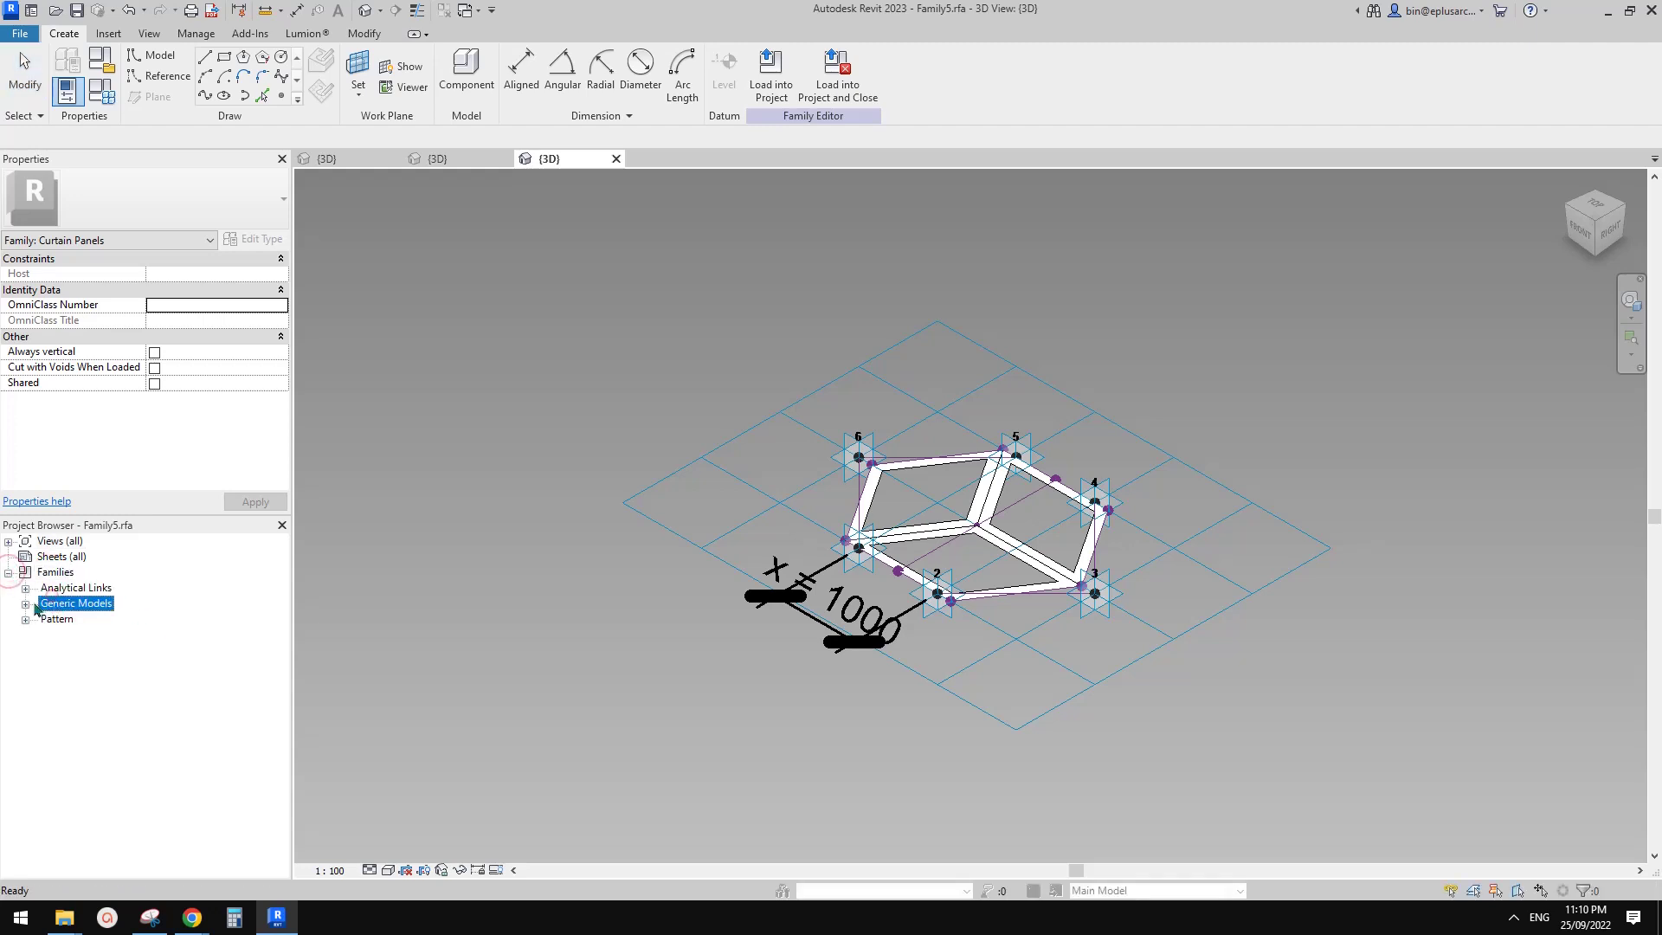
{"action": "left_click", "coordinate": [613, 465]}
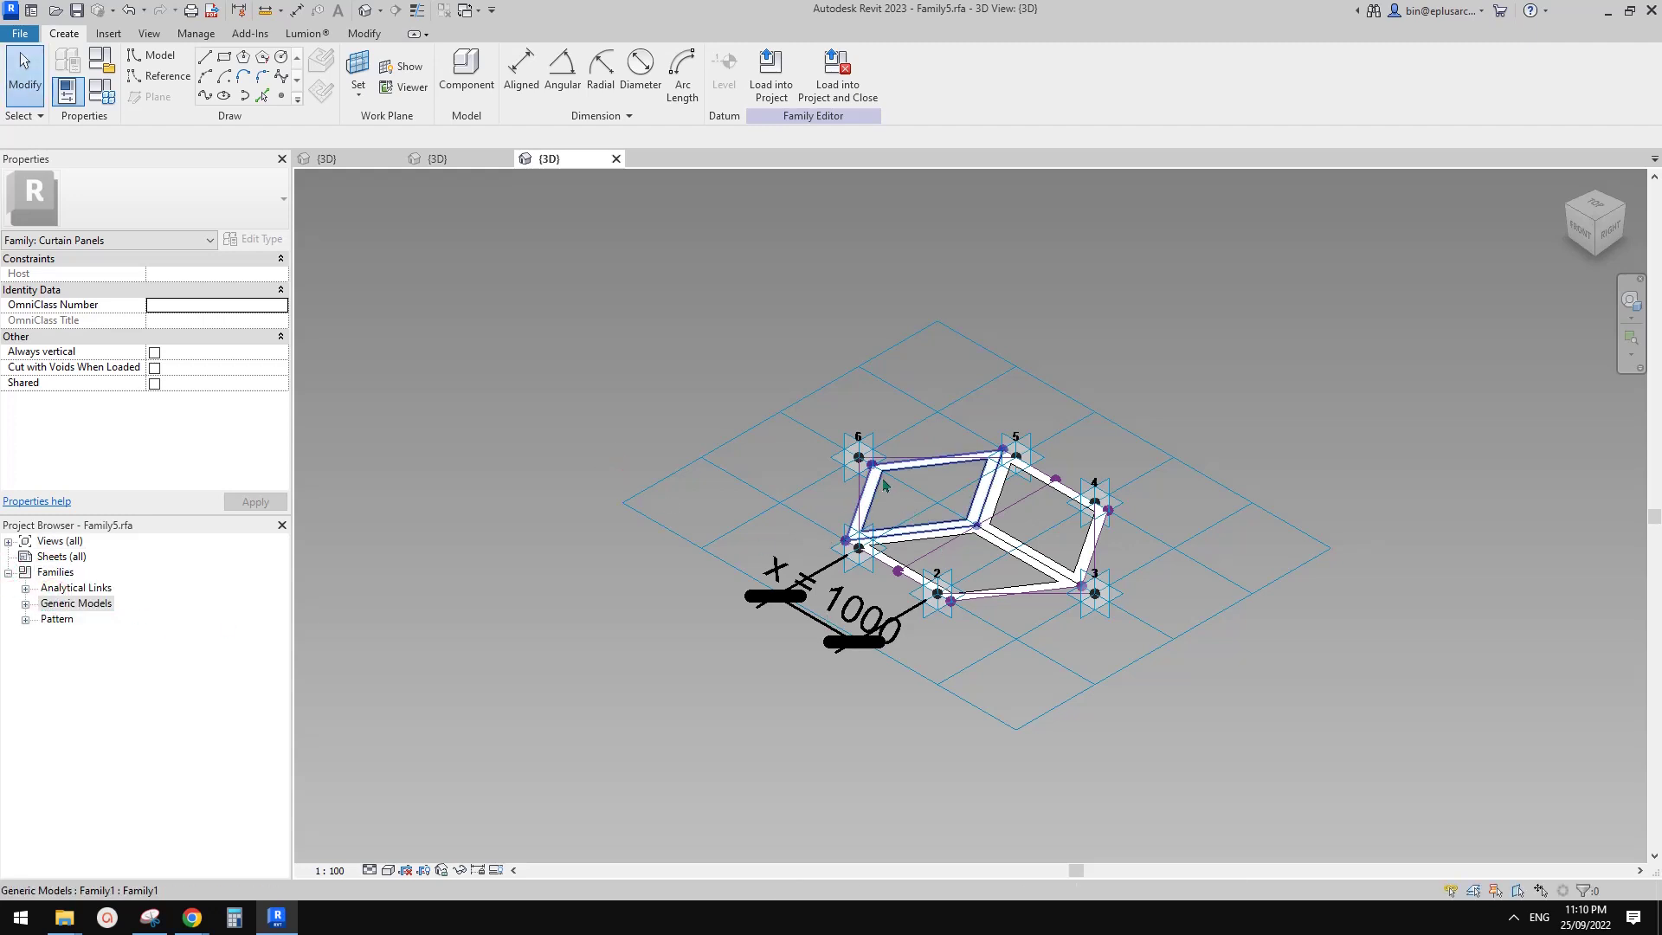
{"action": "left_click", "coordinate": [885, 484]}
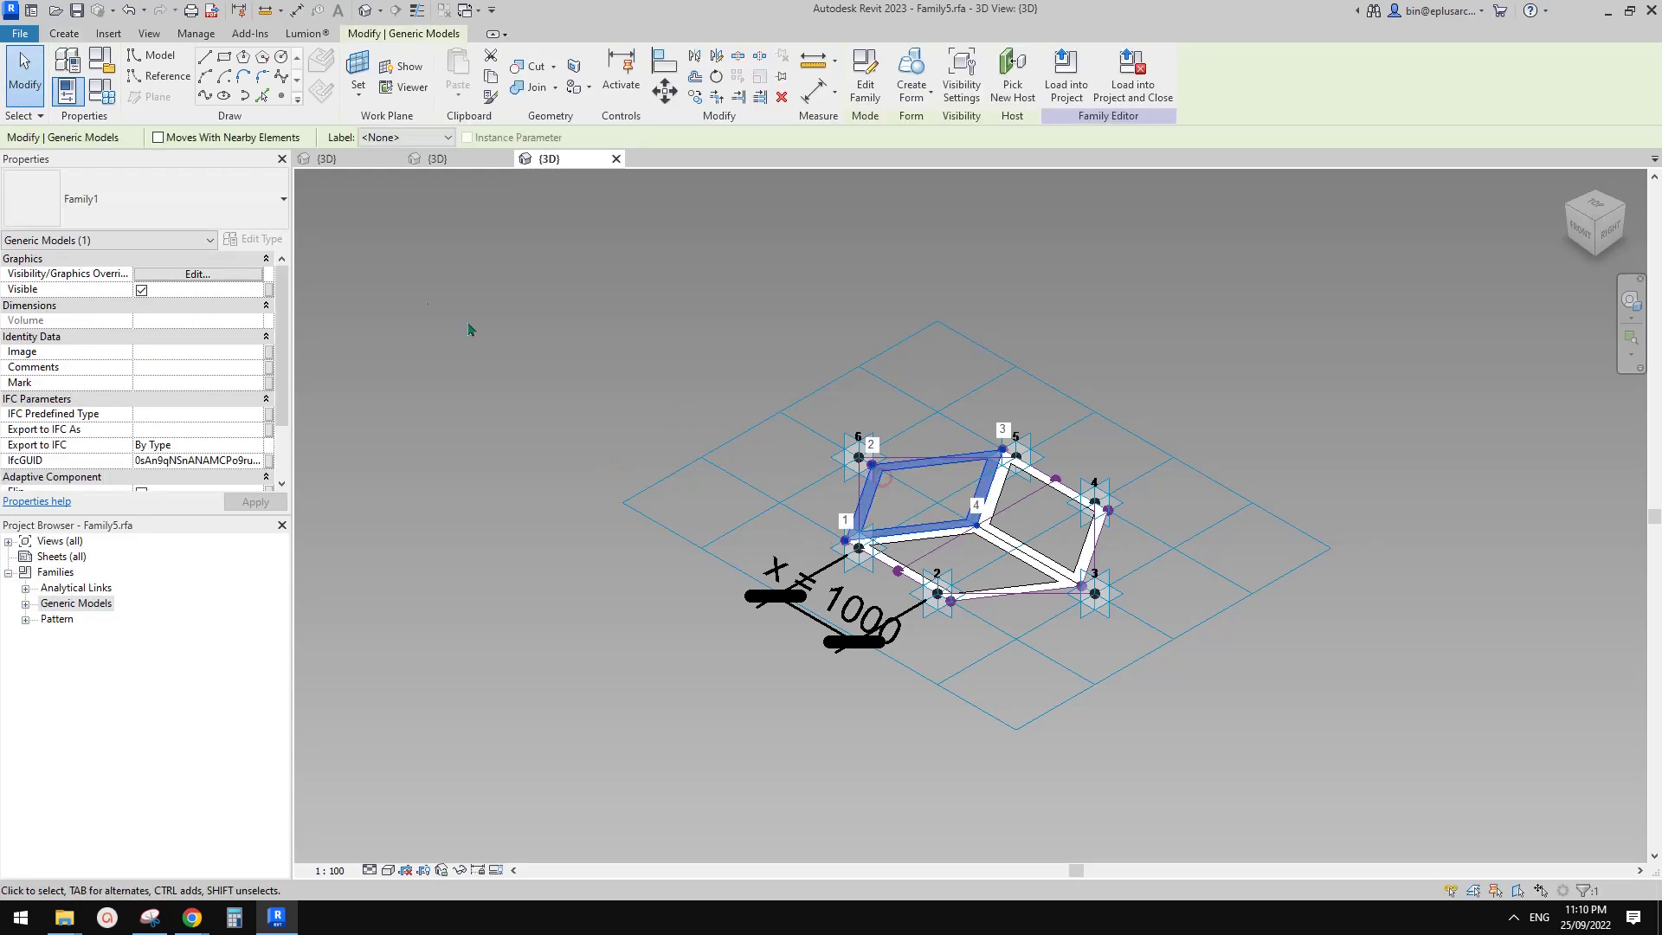
{"action": "left_click", "coordinate": [26, 603]}
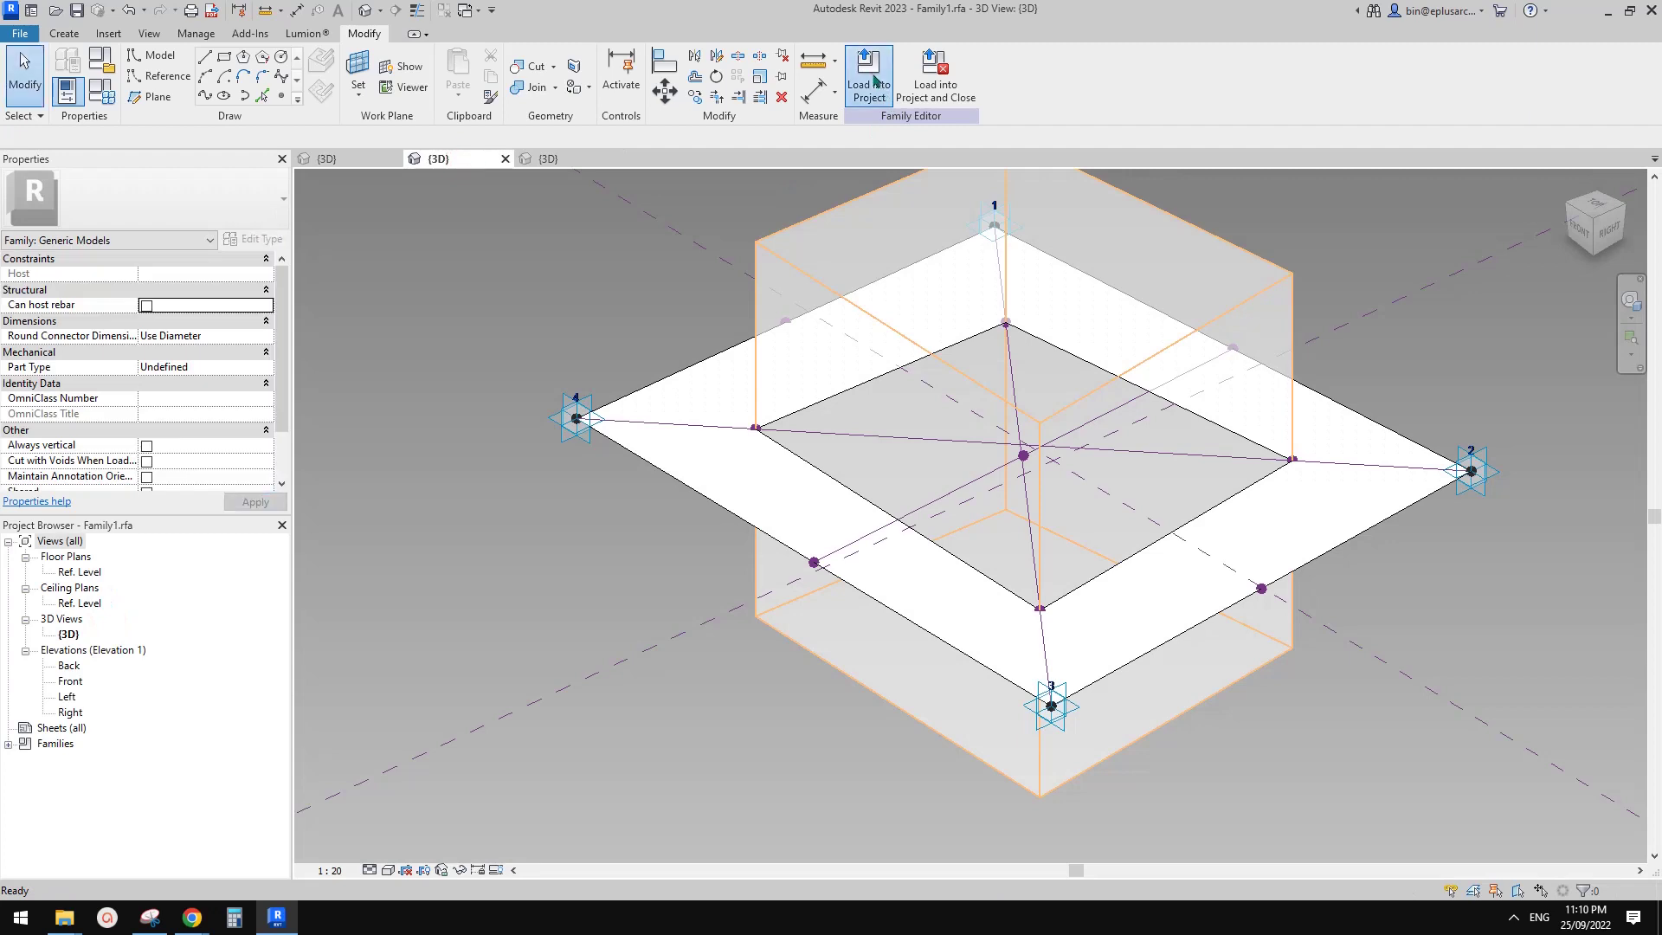
Load the edited Family1 into Family5.rfa only, leaving out 20220923.rfa.
{"action": "left_click", "coordinate": [870, 84]}
{"action": "left_click", "coordinate": [718, 378]}
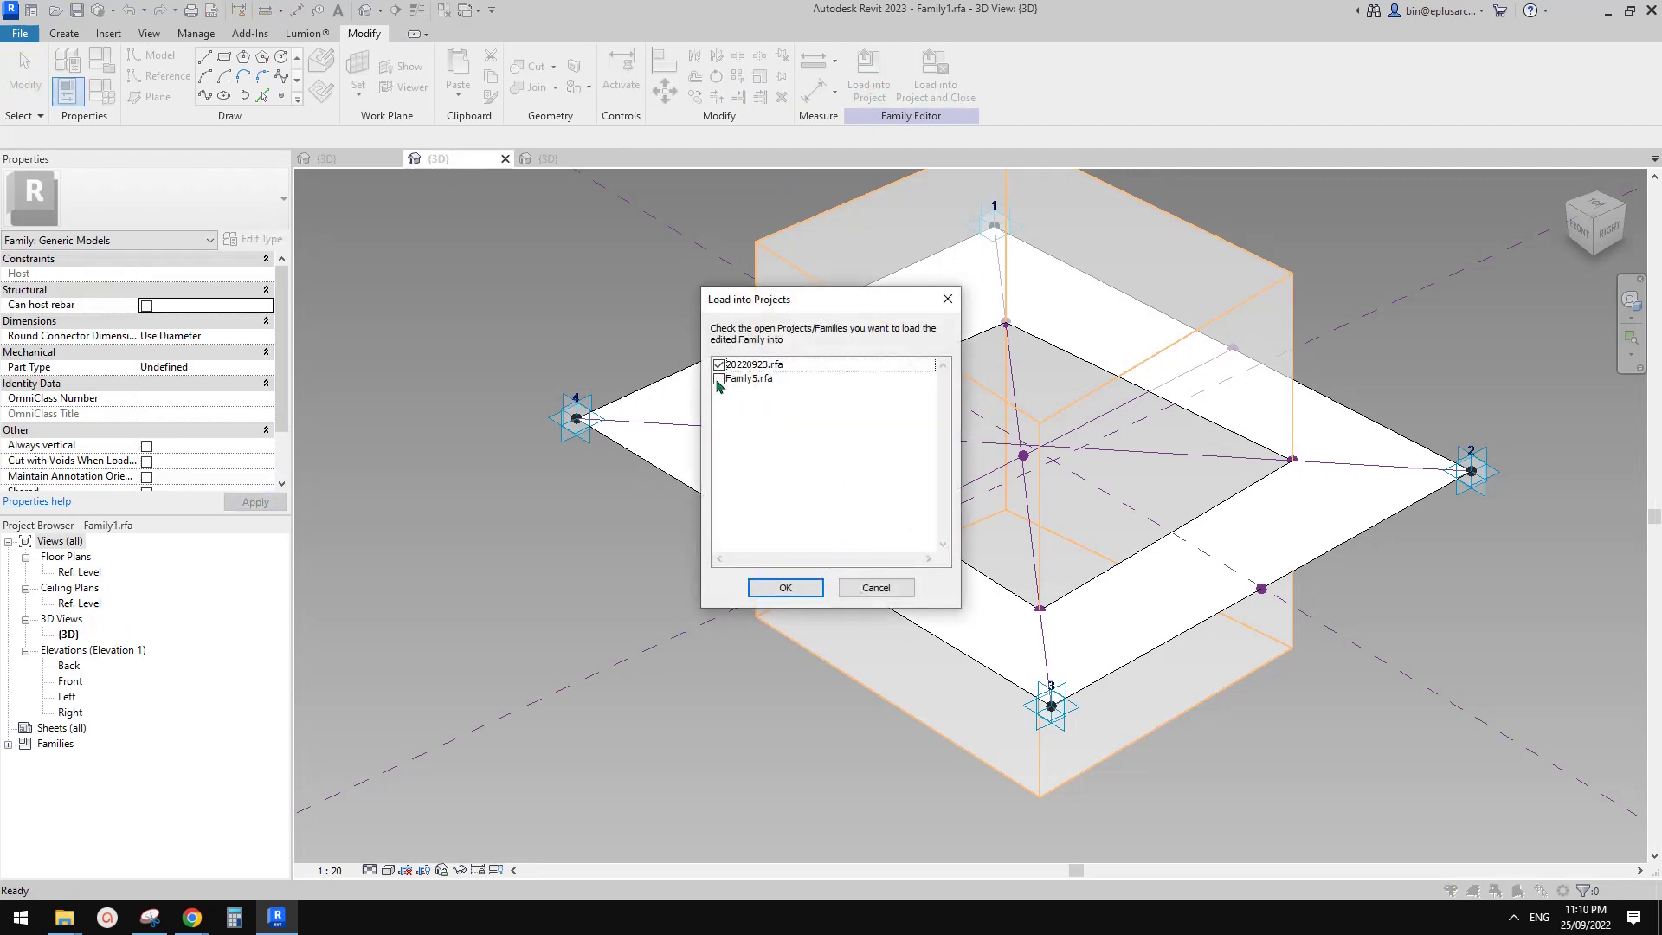
{"action": "left_click", "coordinate": [719, 364]}
{"action": "left_click", "coordinate": [785, 588]}
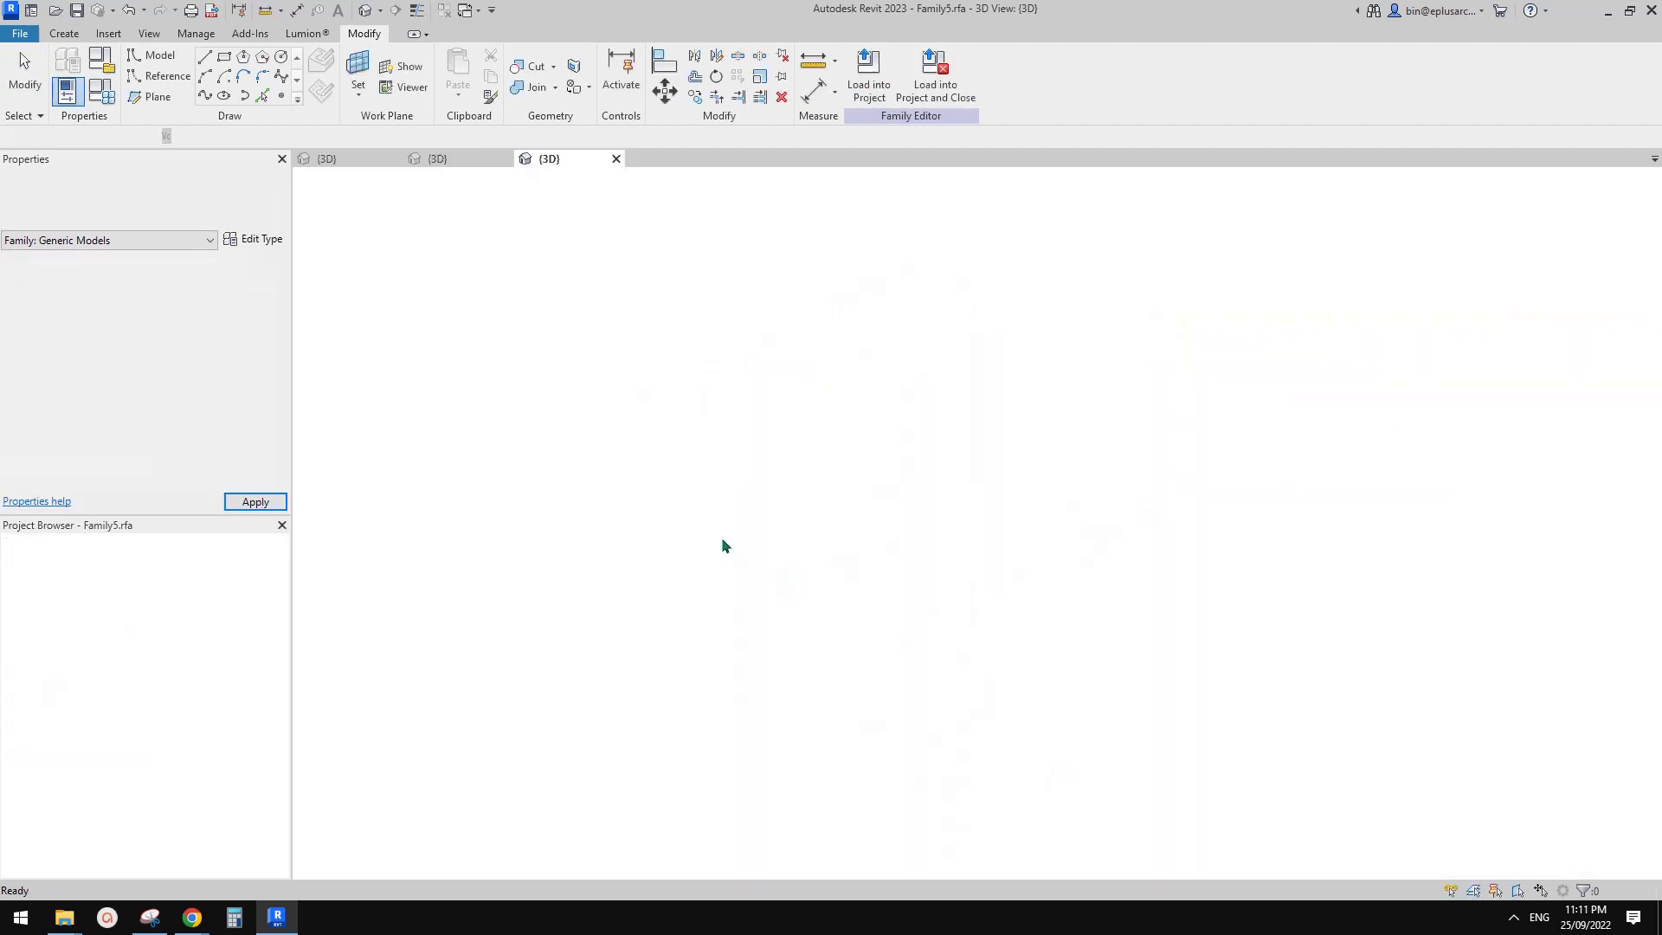
{"action": "key", "text": "Escape"}
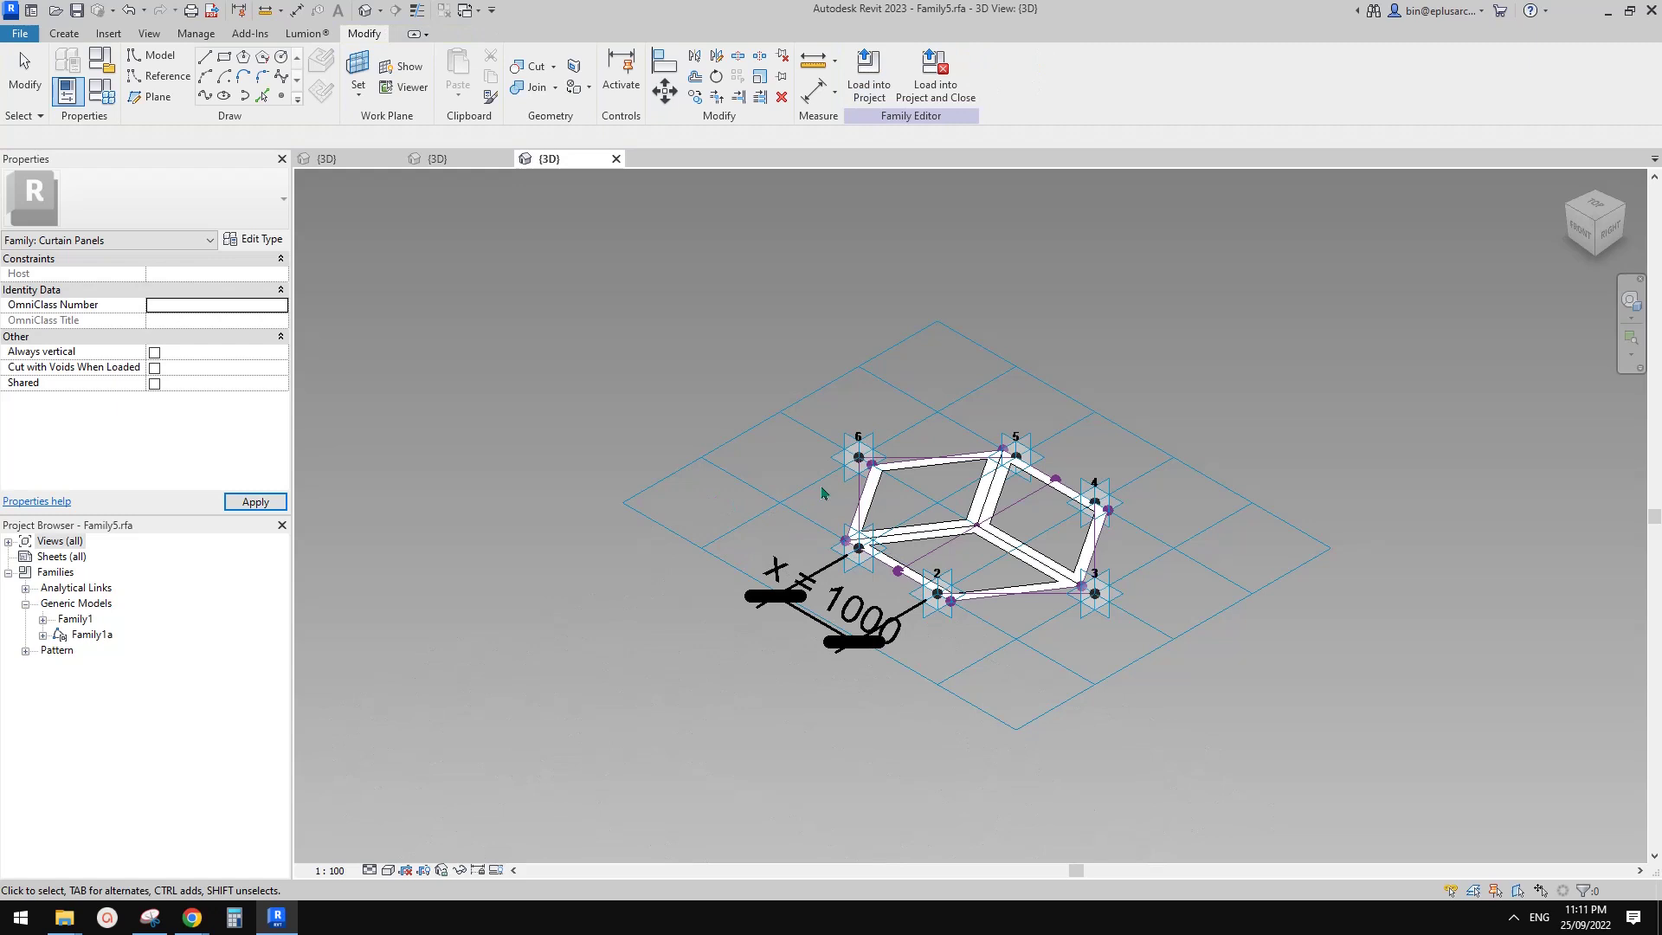
Select all instances of the nested diamond panel in Family5 and change their type from Family1a to Family1.
{"action": "left_click", "coordinate": [69, 632]}
{"action": "key", "text": "Up"}
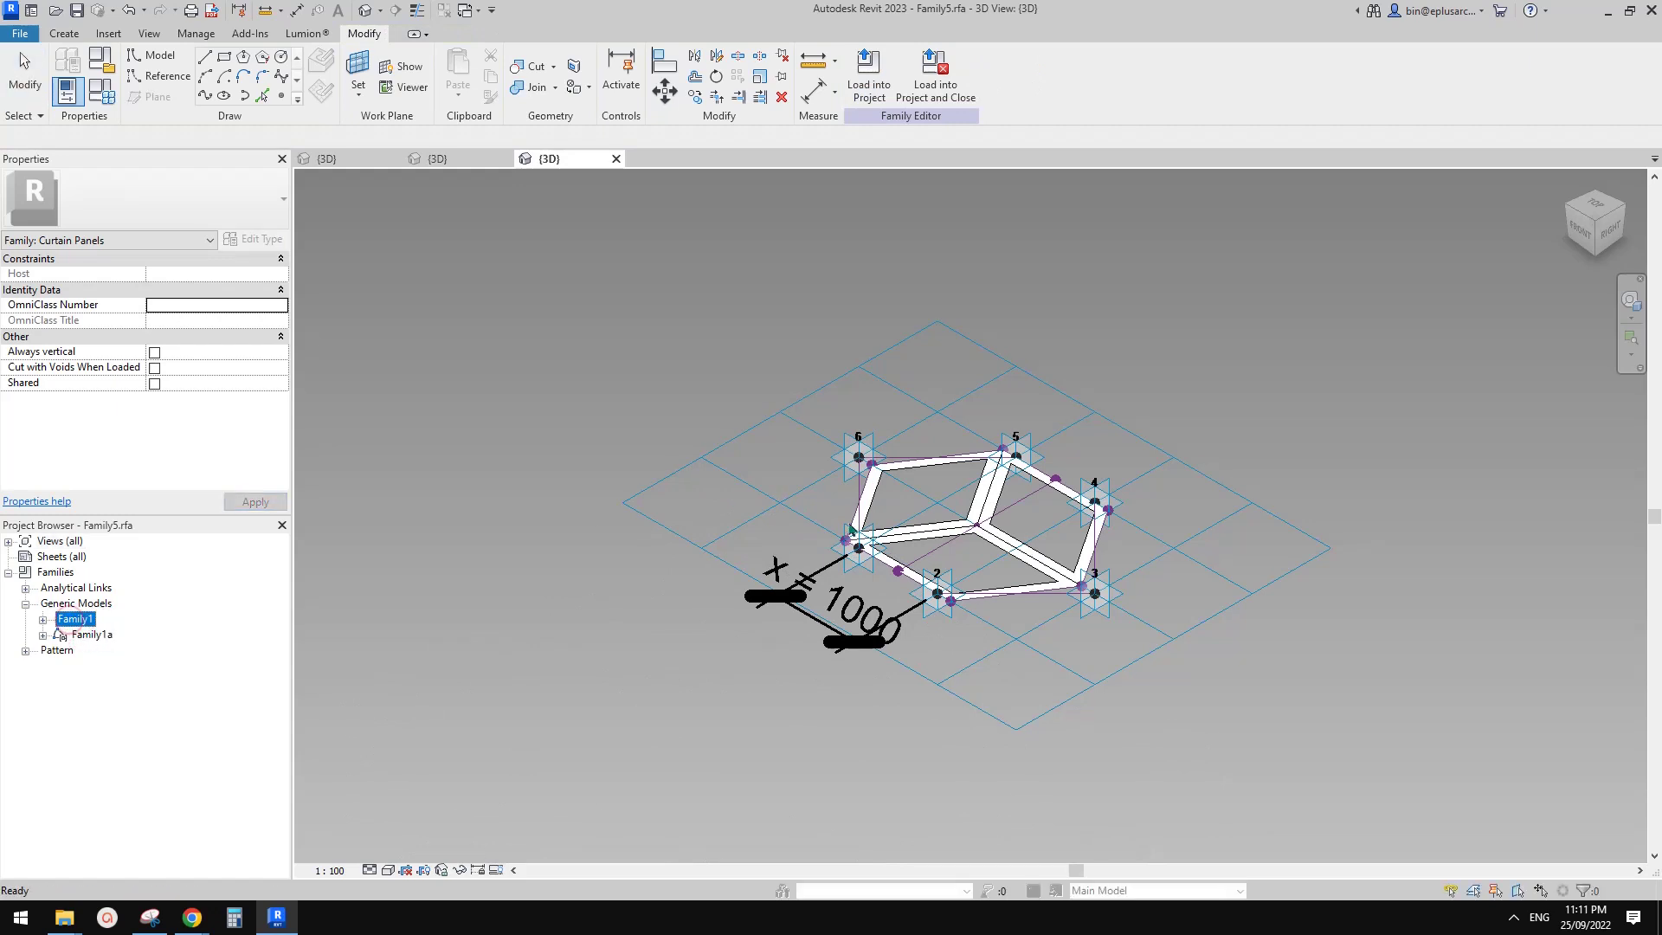
{"action": "left_click", "coordinate": [868, 488]}
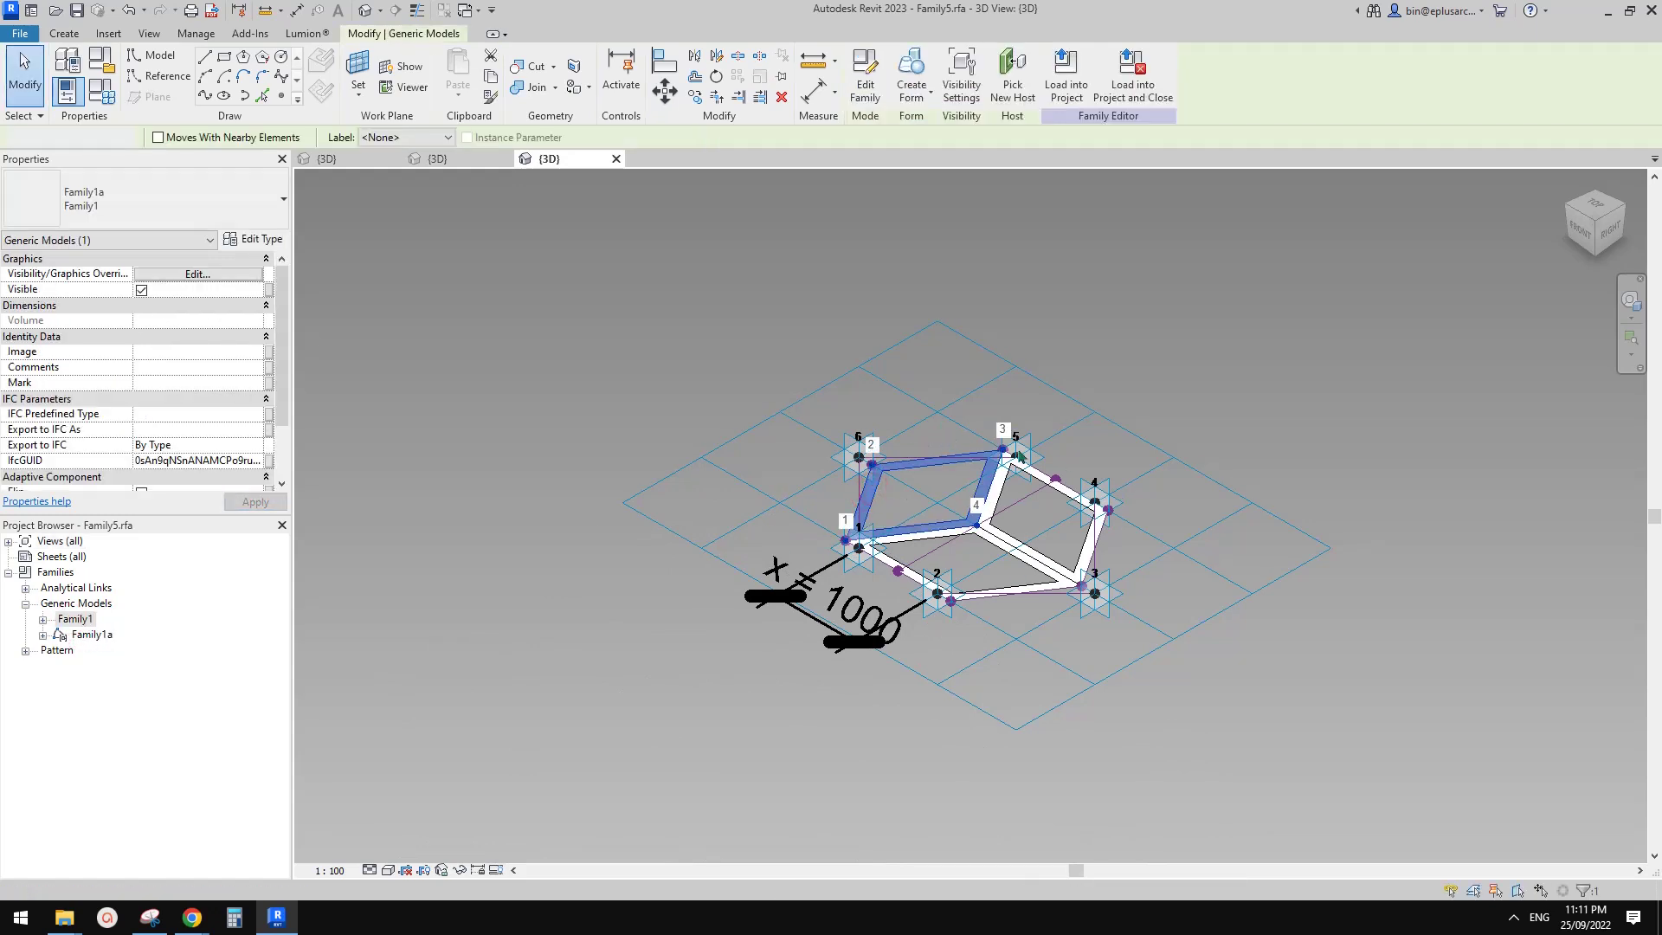
{"action": "key", "text": "s"}
{"action": "key", "text": "a"}
{"action": "left_click", "coordinate": [164, 187]}
{"action": "left_click", "coordinate": [79, 279]}
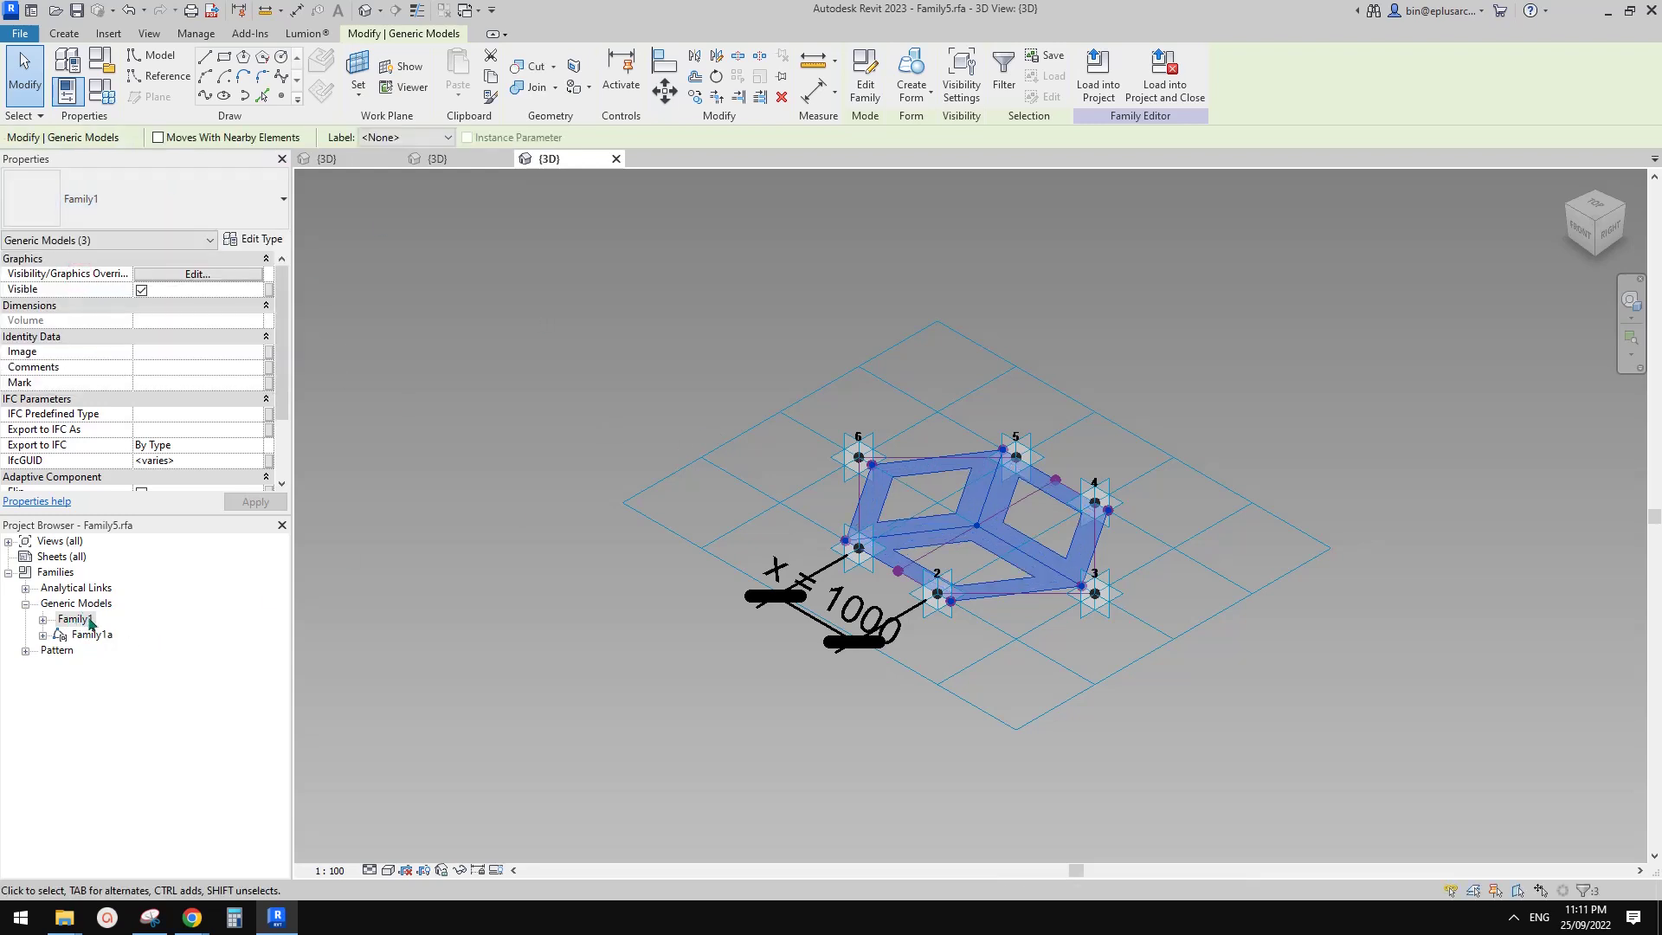
Delete the unused Family1a family from the generic models of Family5.
{"action": "left_click", "coordinate": [87, 635]}
{"action": "right_click", "coordinate": [89, 636]}
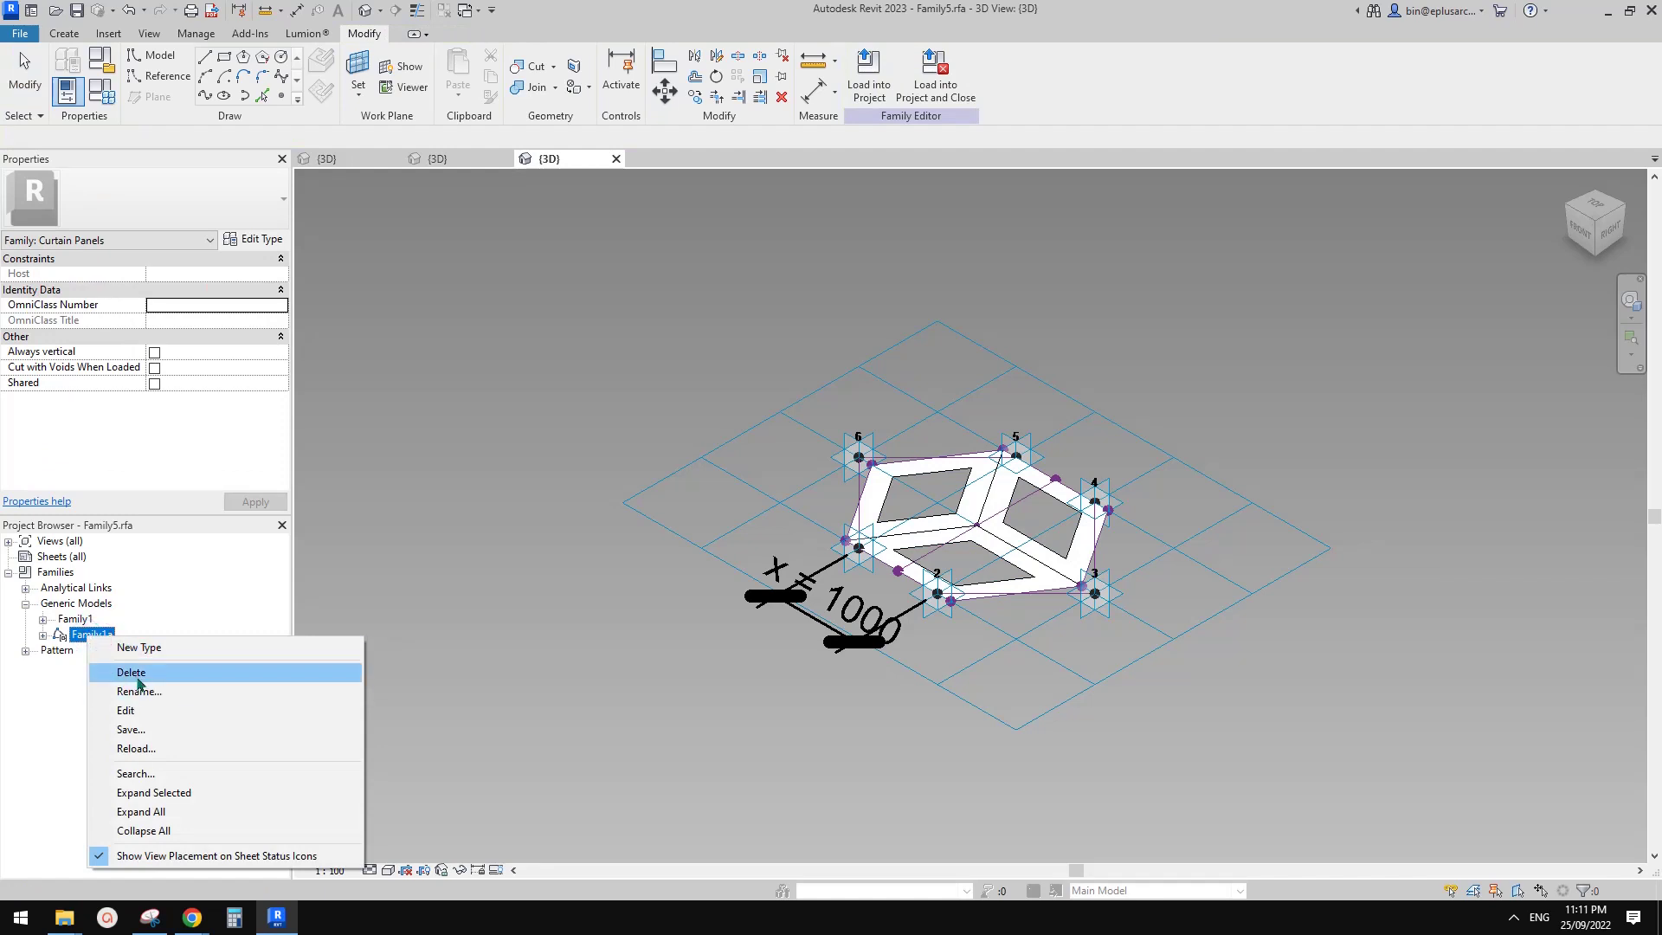
{"action": "left_click", "coordinate": [137, 677]}
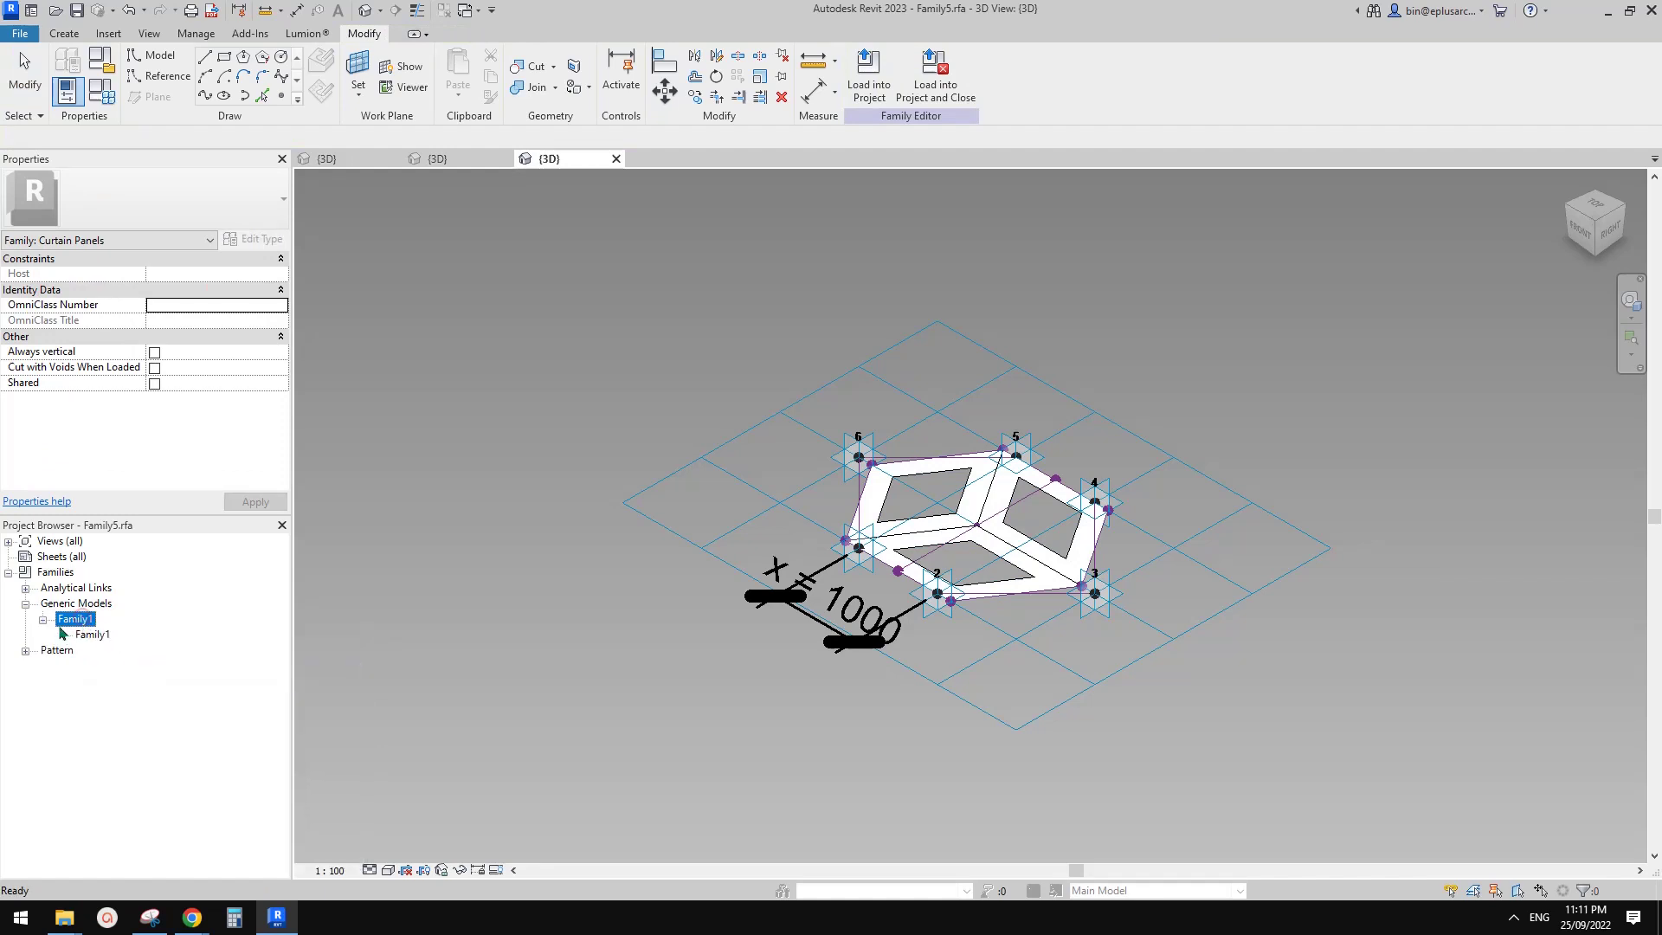
{"action": "left_click", "coordinate": [568, 564]}
Associate the NCP value of all three nested Family1 panels in Family5 with a new instance family parameter named NCP.
{"action": "left_click", "coordinate": [896, 510]}
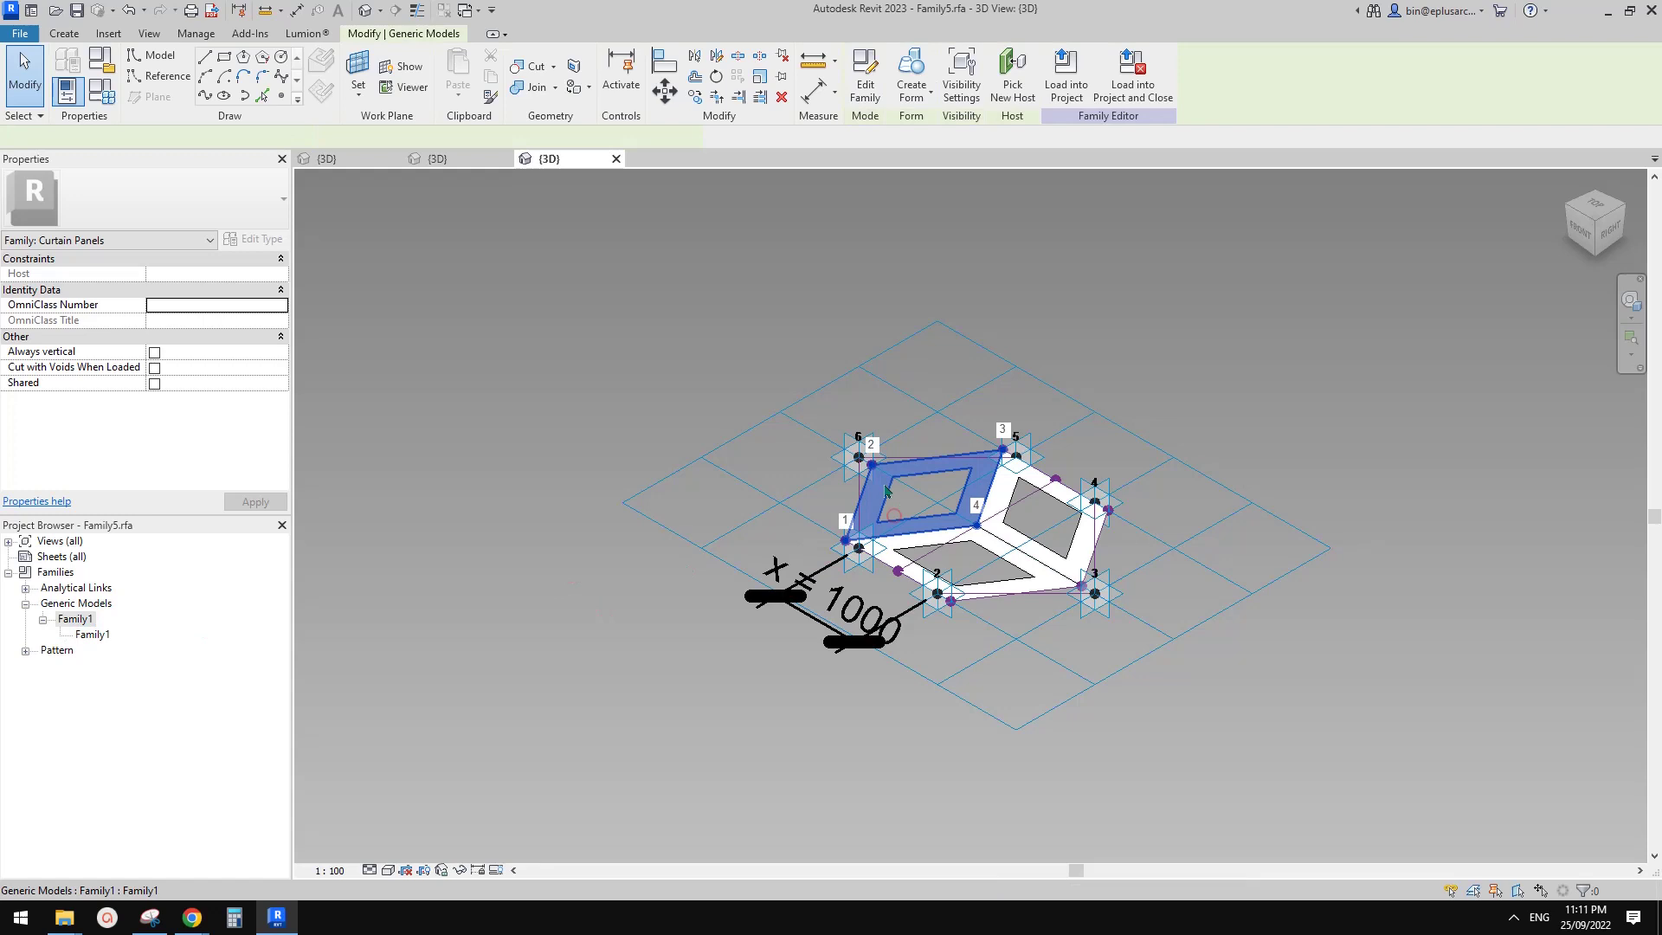
{"action": "key", "text": "a"}
{"action": "scroll", "coordinate": [217, 387], "scroll_direction": "down", "scroll_amount": 3}
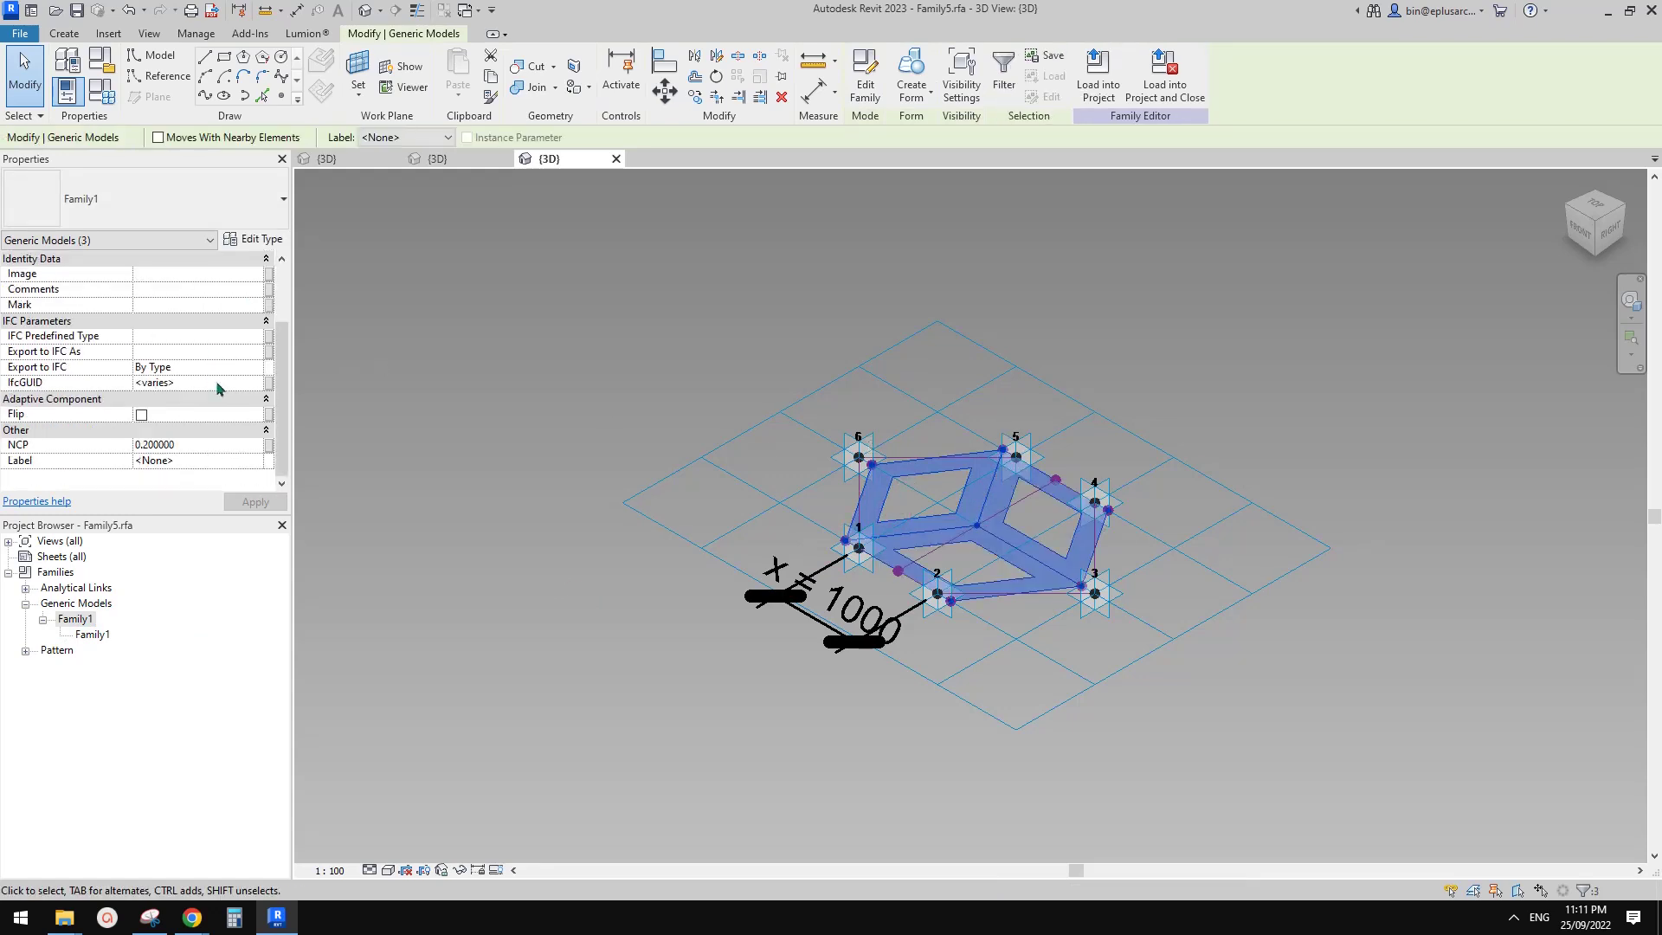
{"action": "left_click", "coordinate": [268, 445]}
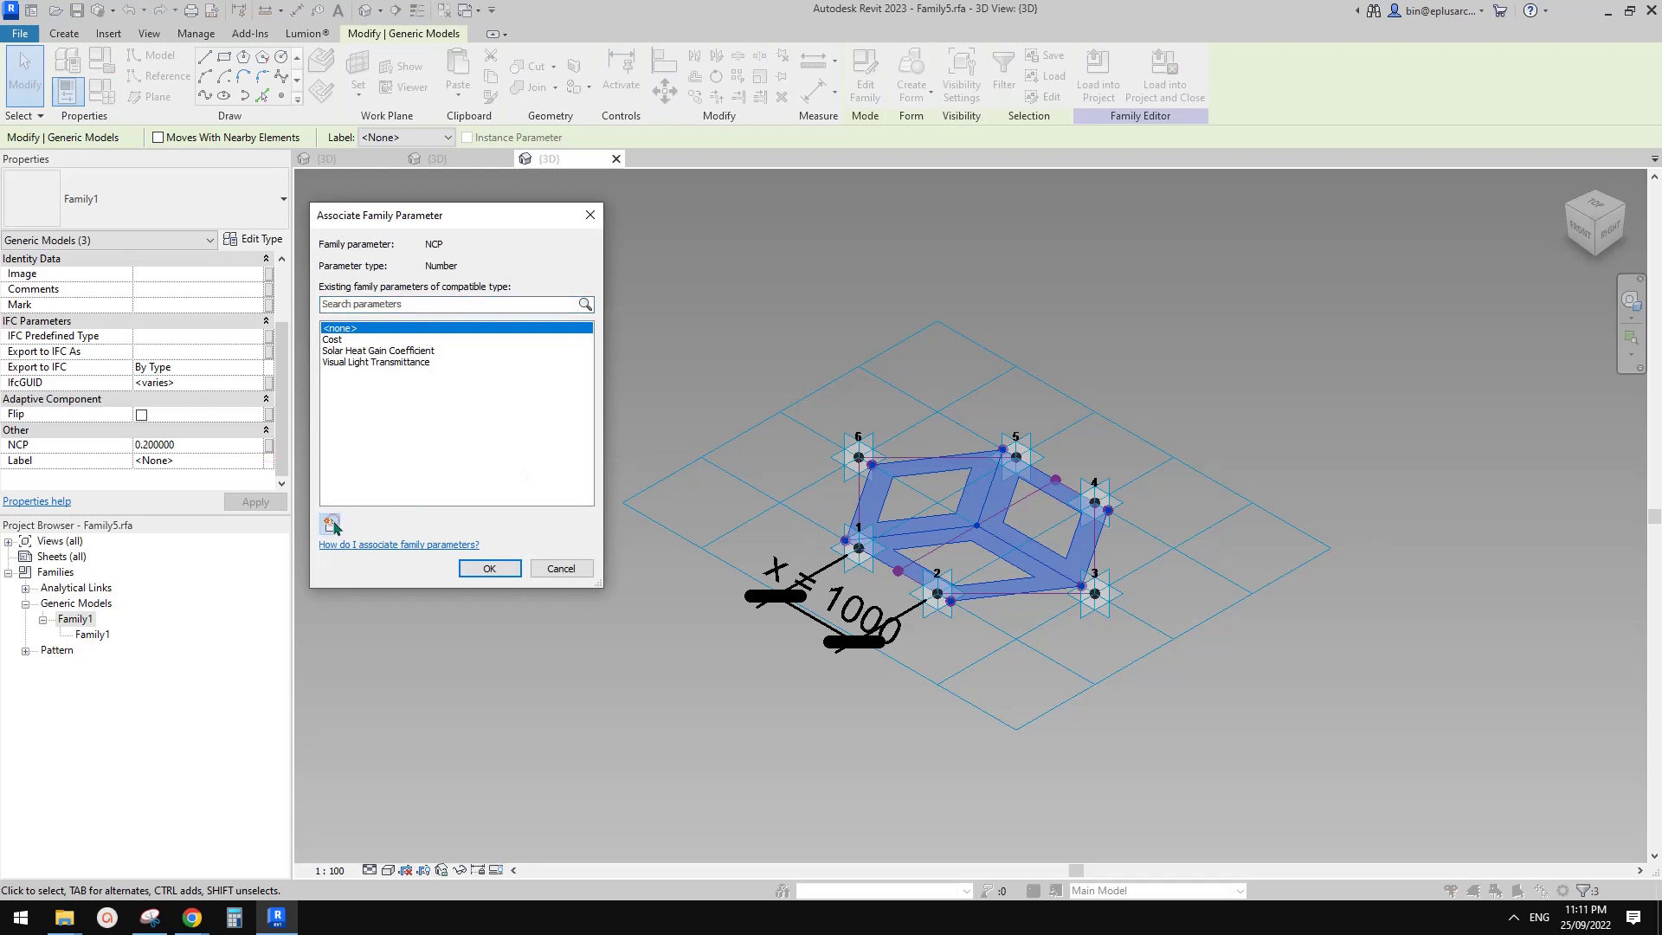
{"action": "left_click", "coordinate": [330, 525]}
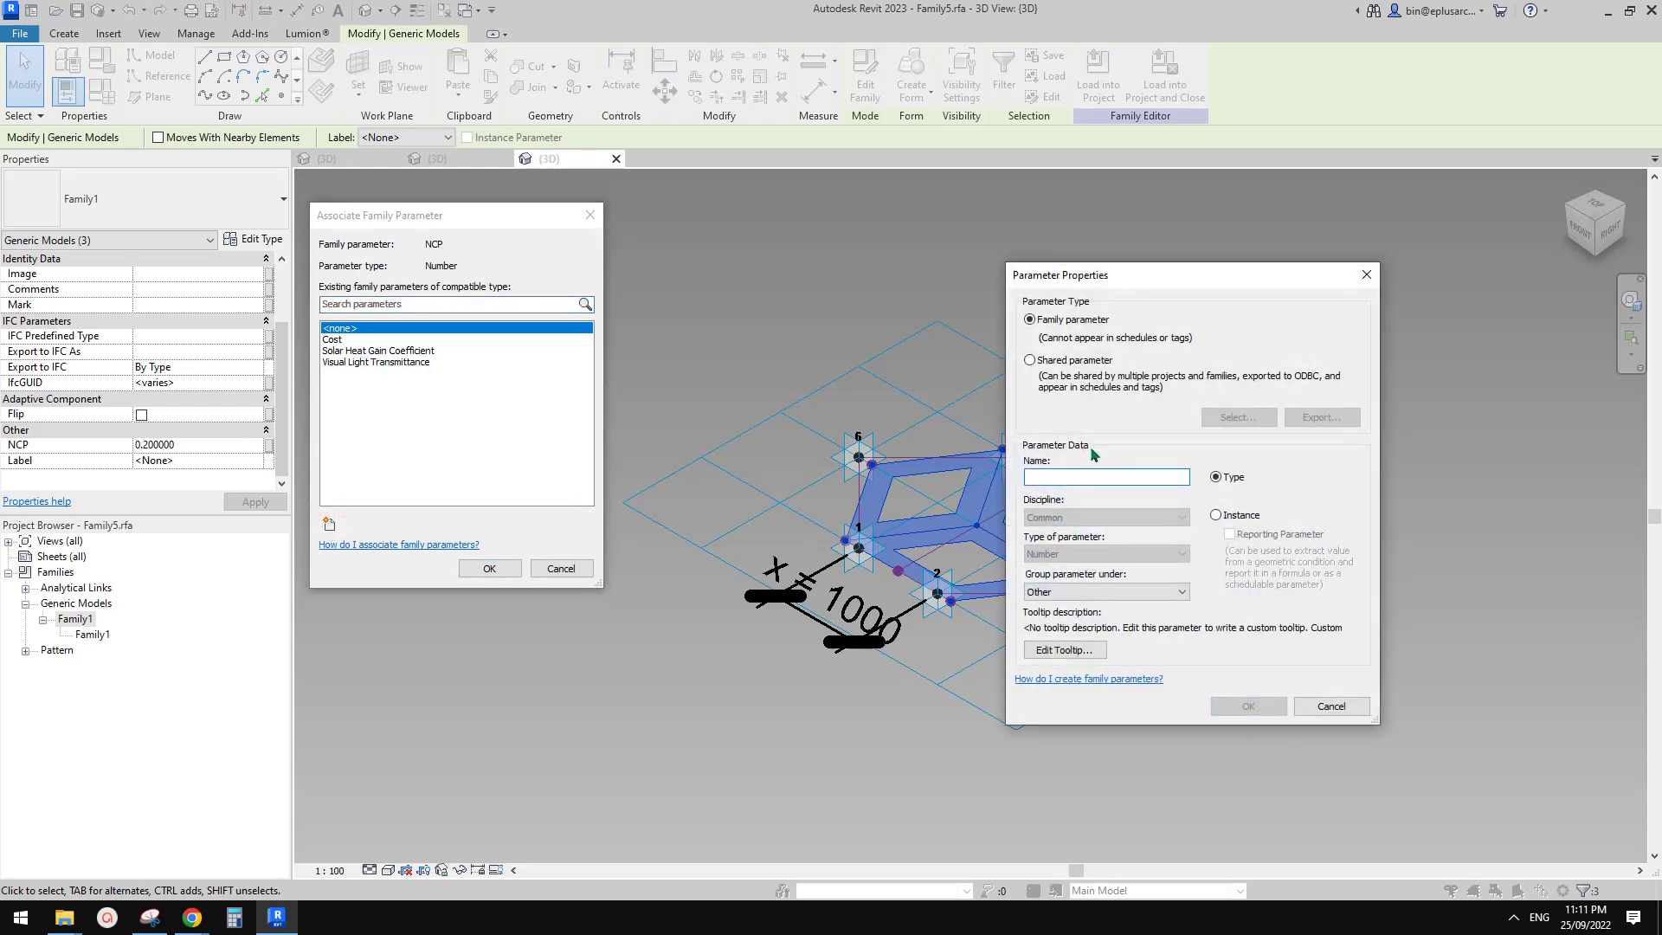
{"action": "type", "text": "np"}
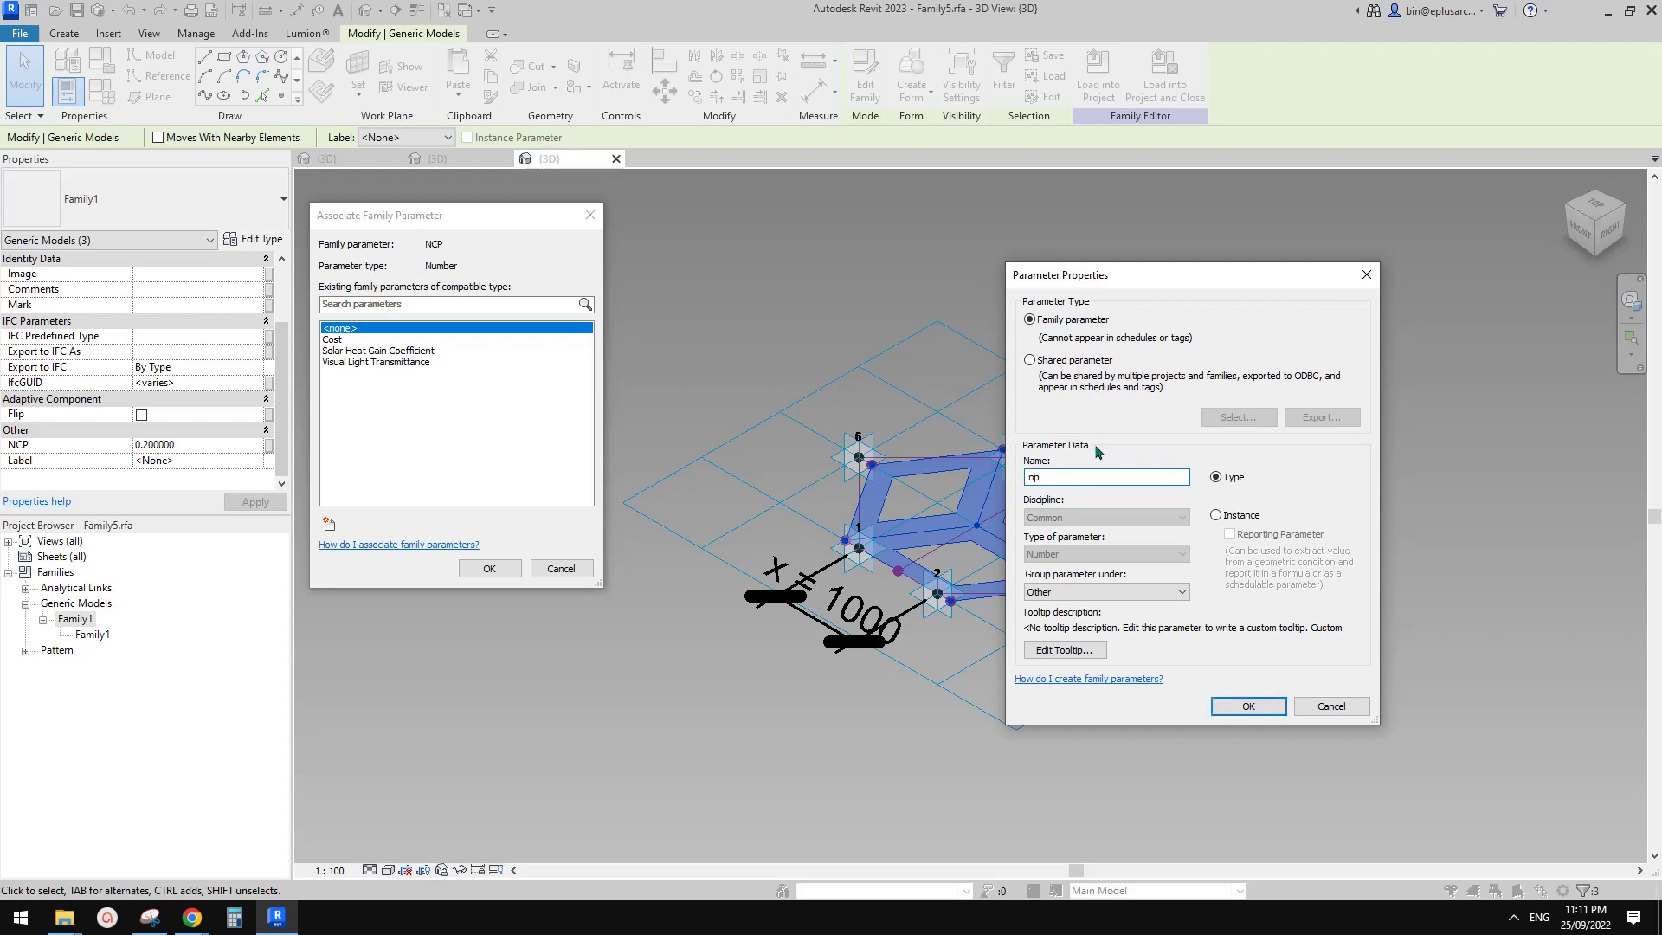
{"action": "left_click_drag", "start_coordinate": [1046, 478], "coordinate": [1007, 479]}
{"action": "left_click", "coordinate": [1248, 706]}
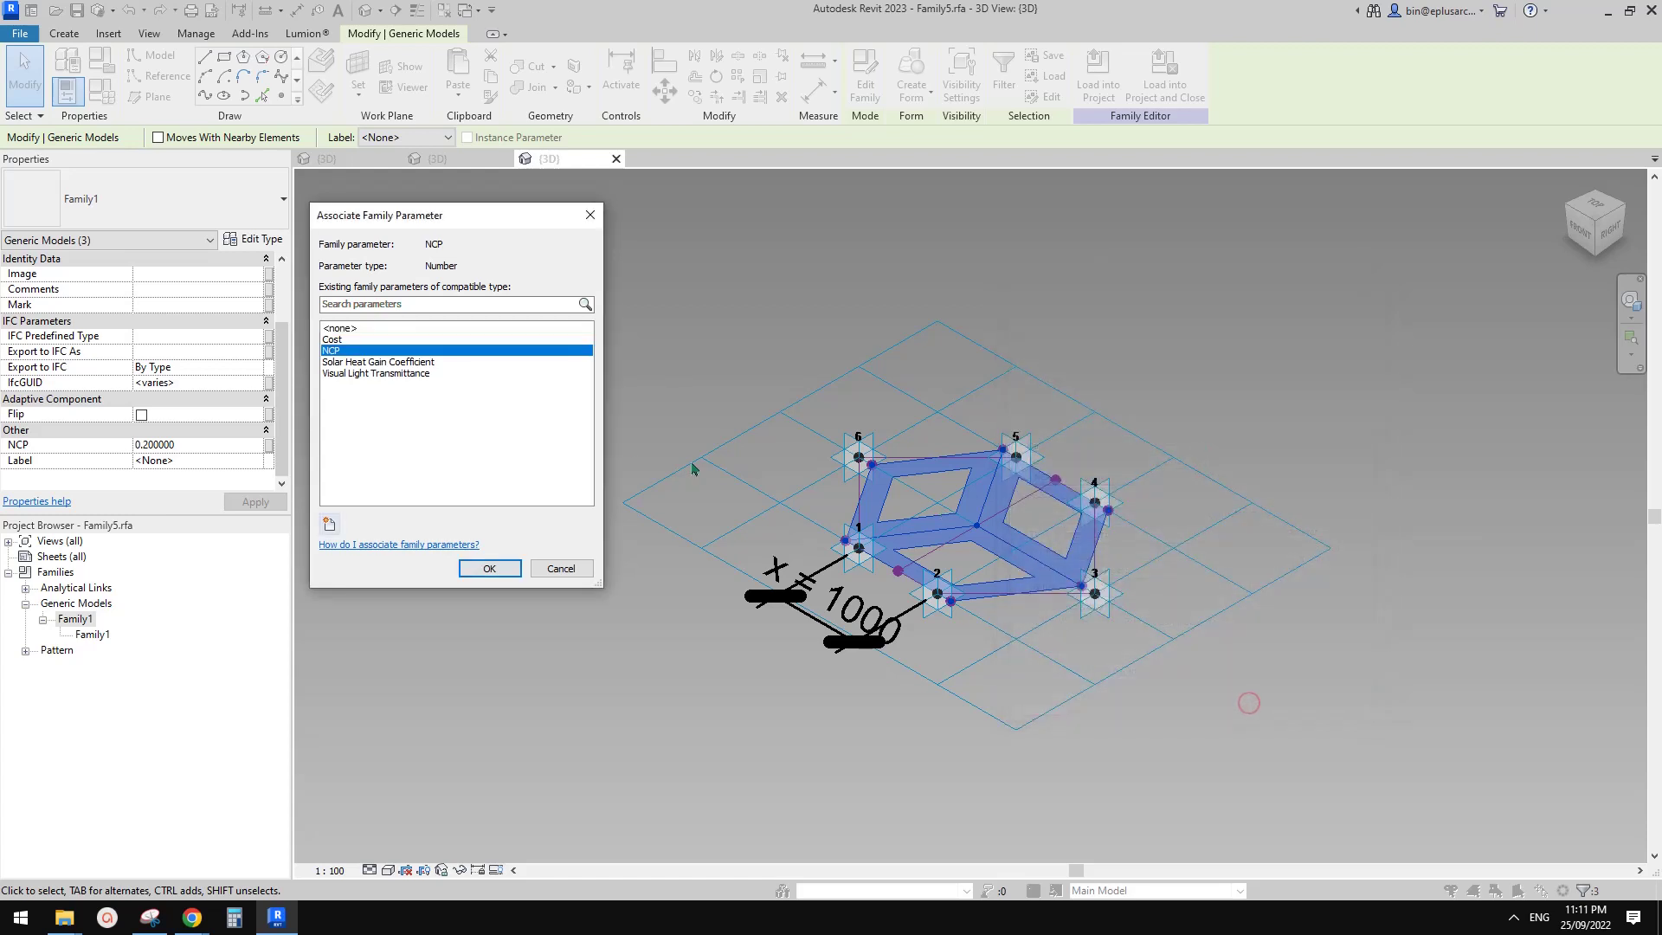
{"action": "left_click", "coordinate": [489, 566]}
{"action": "left_click", "coordinate": [493, 567]}
{"action": "scroll", "coordinate": [680, 387], "scroll_direction": "up", "scroll_amount": 1}
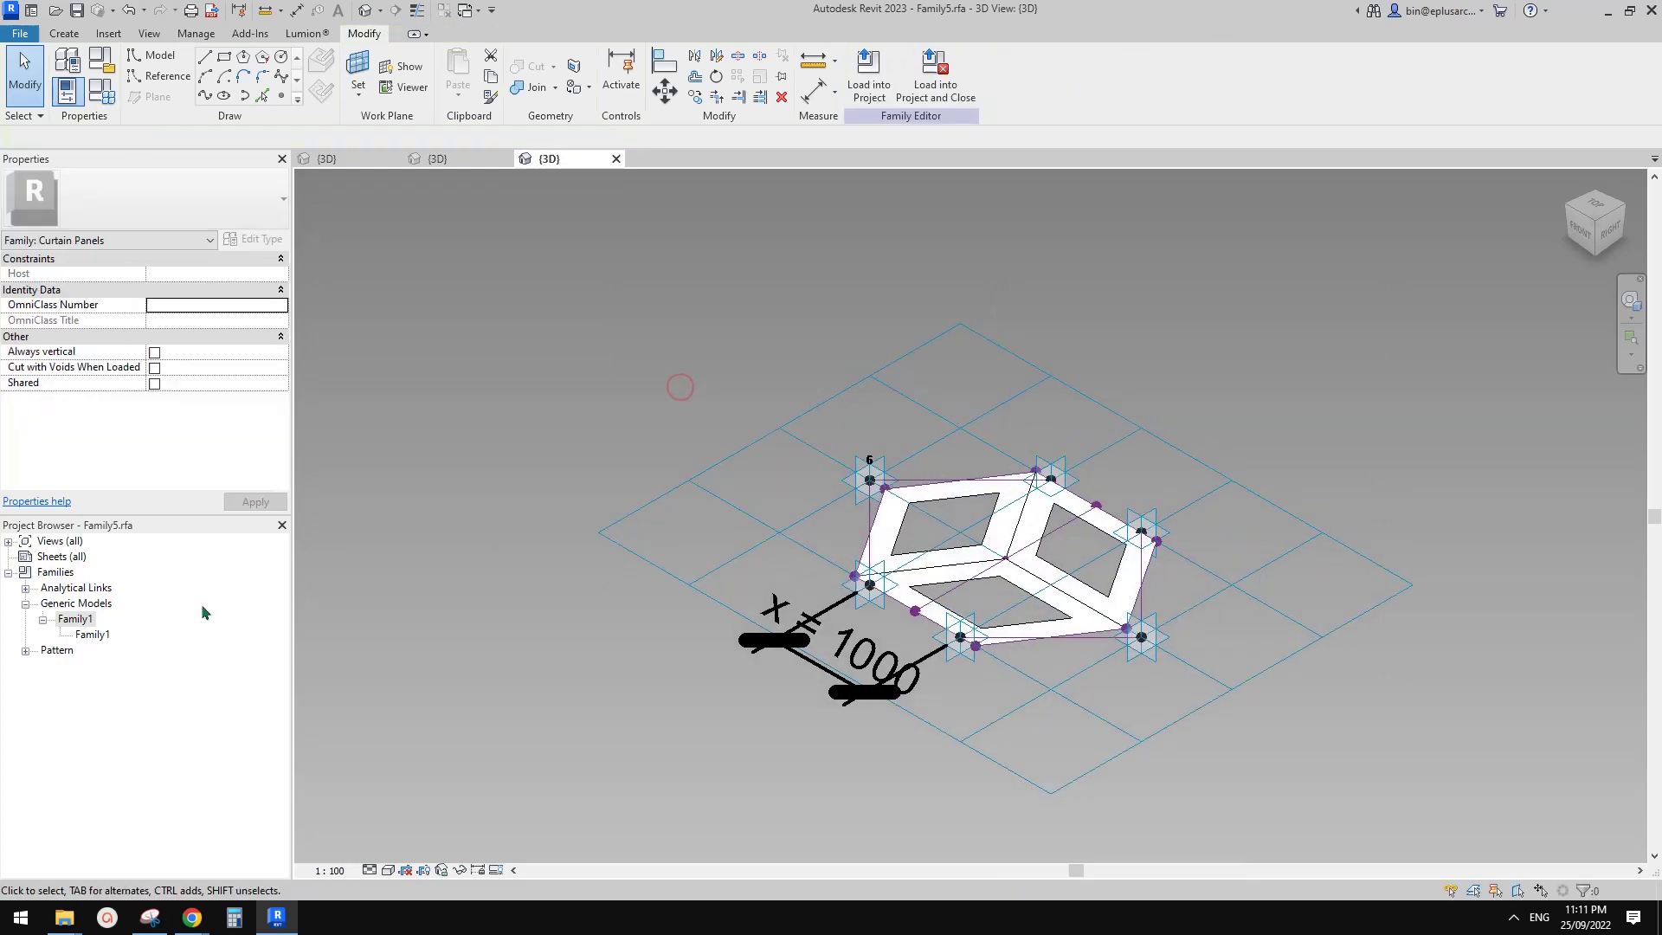
In 20220923.rfa, rename the existing Family5 curtain panel family to Family5A.
{"action": "left_click", "coordinate": [347, 159]}
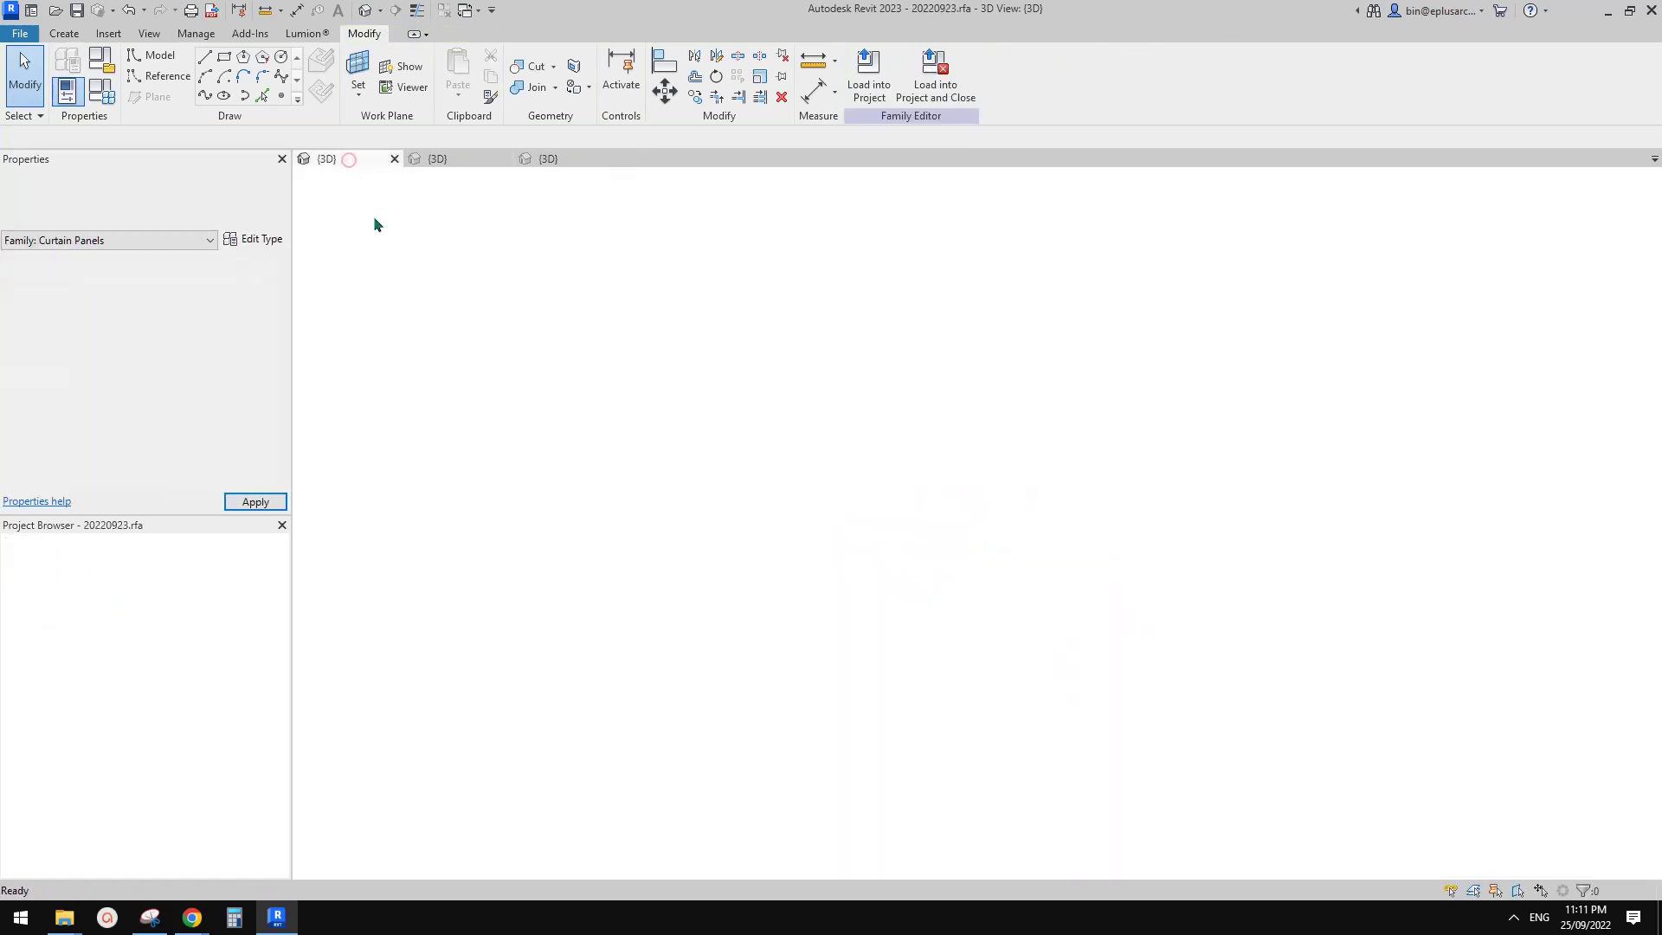
{"action": "middle_click_drag", "start_coordinate": [769, 489], "coordinate": [826, 407]}
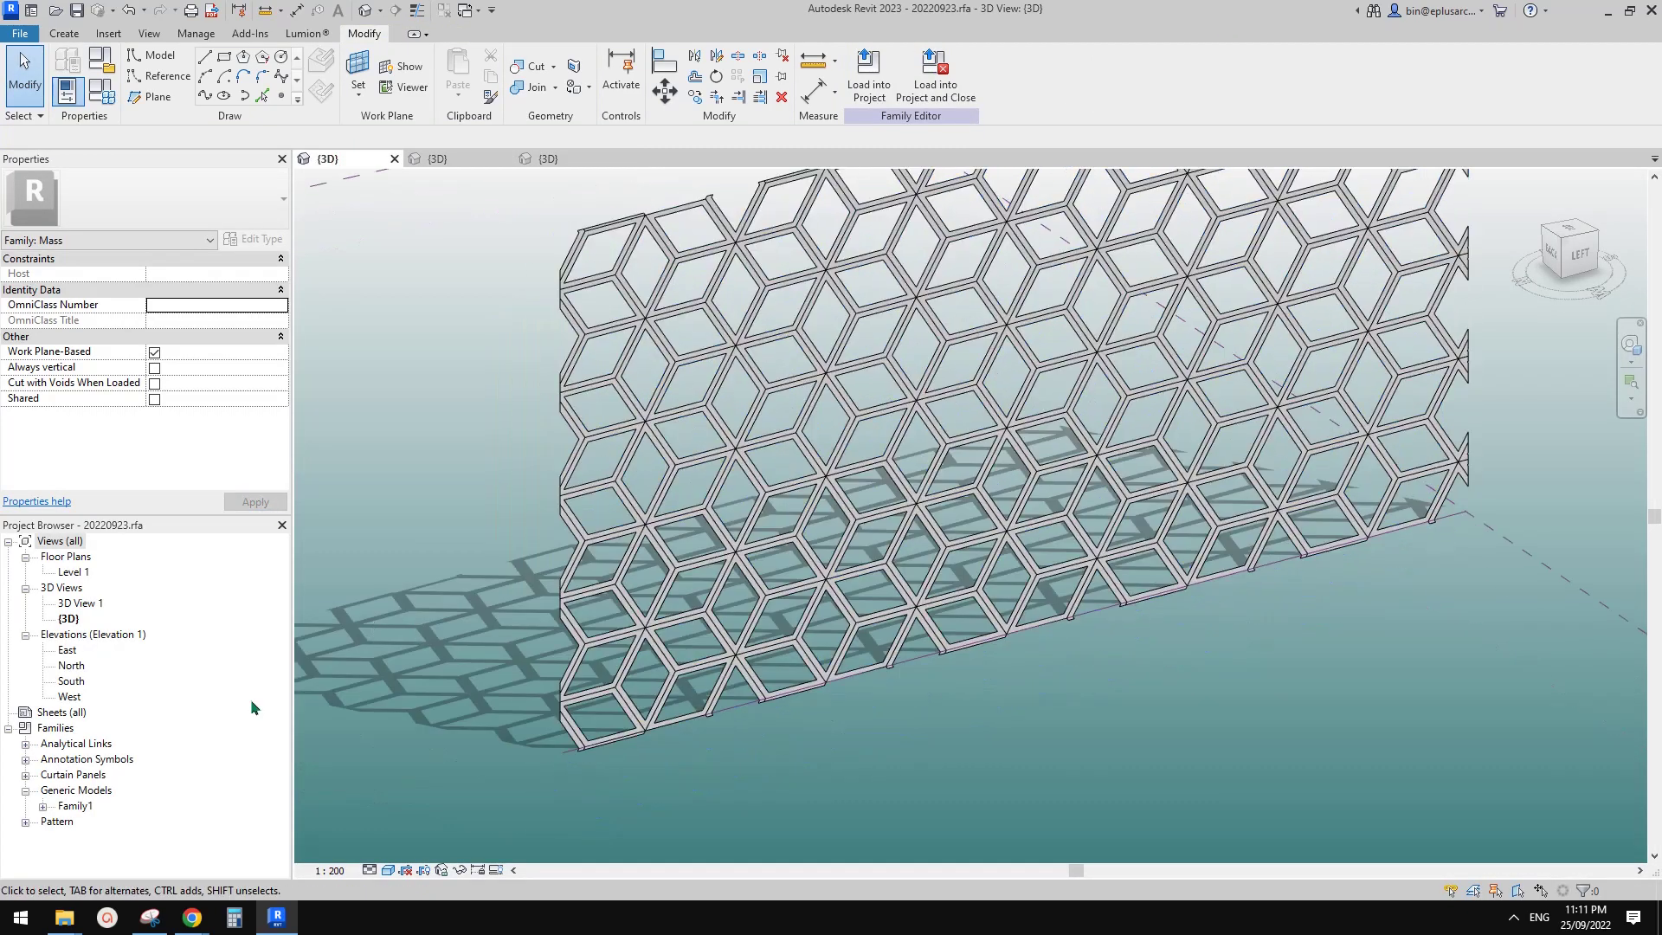
{"action": "left_click", "coordinate": [674, 509]}
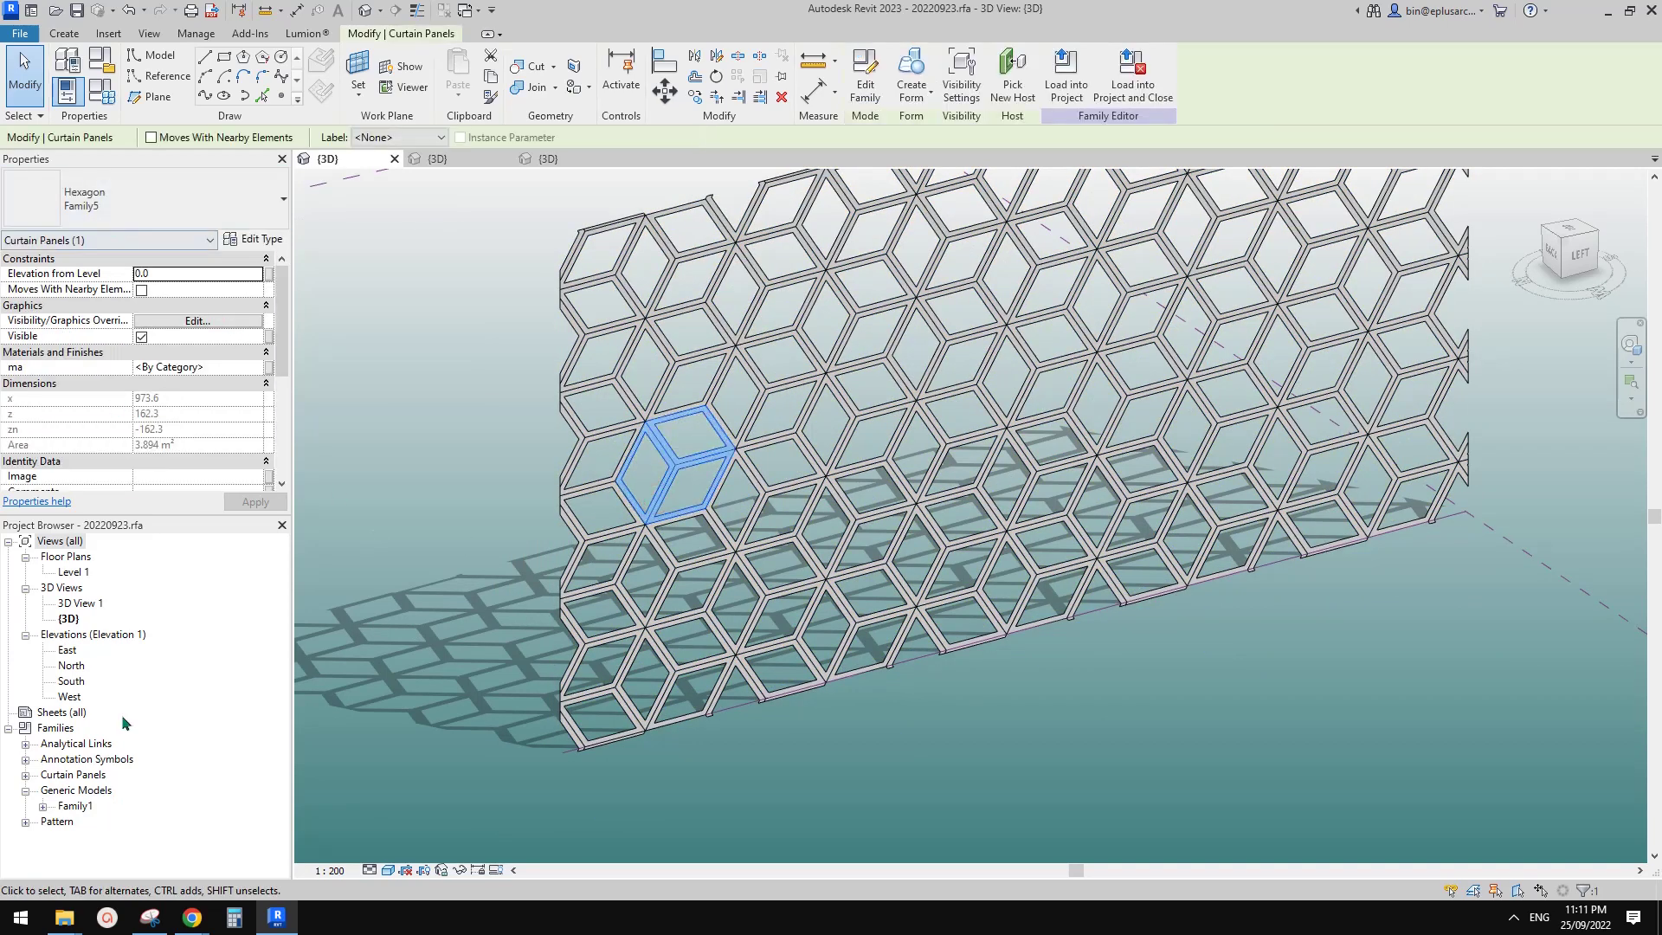
{"action": "double_click", "coordinate": [65, 777]}
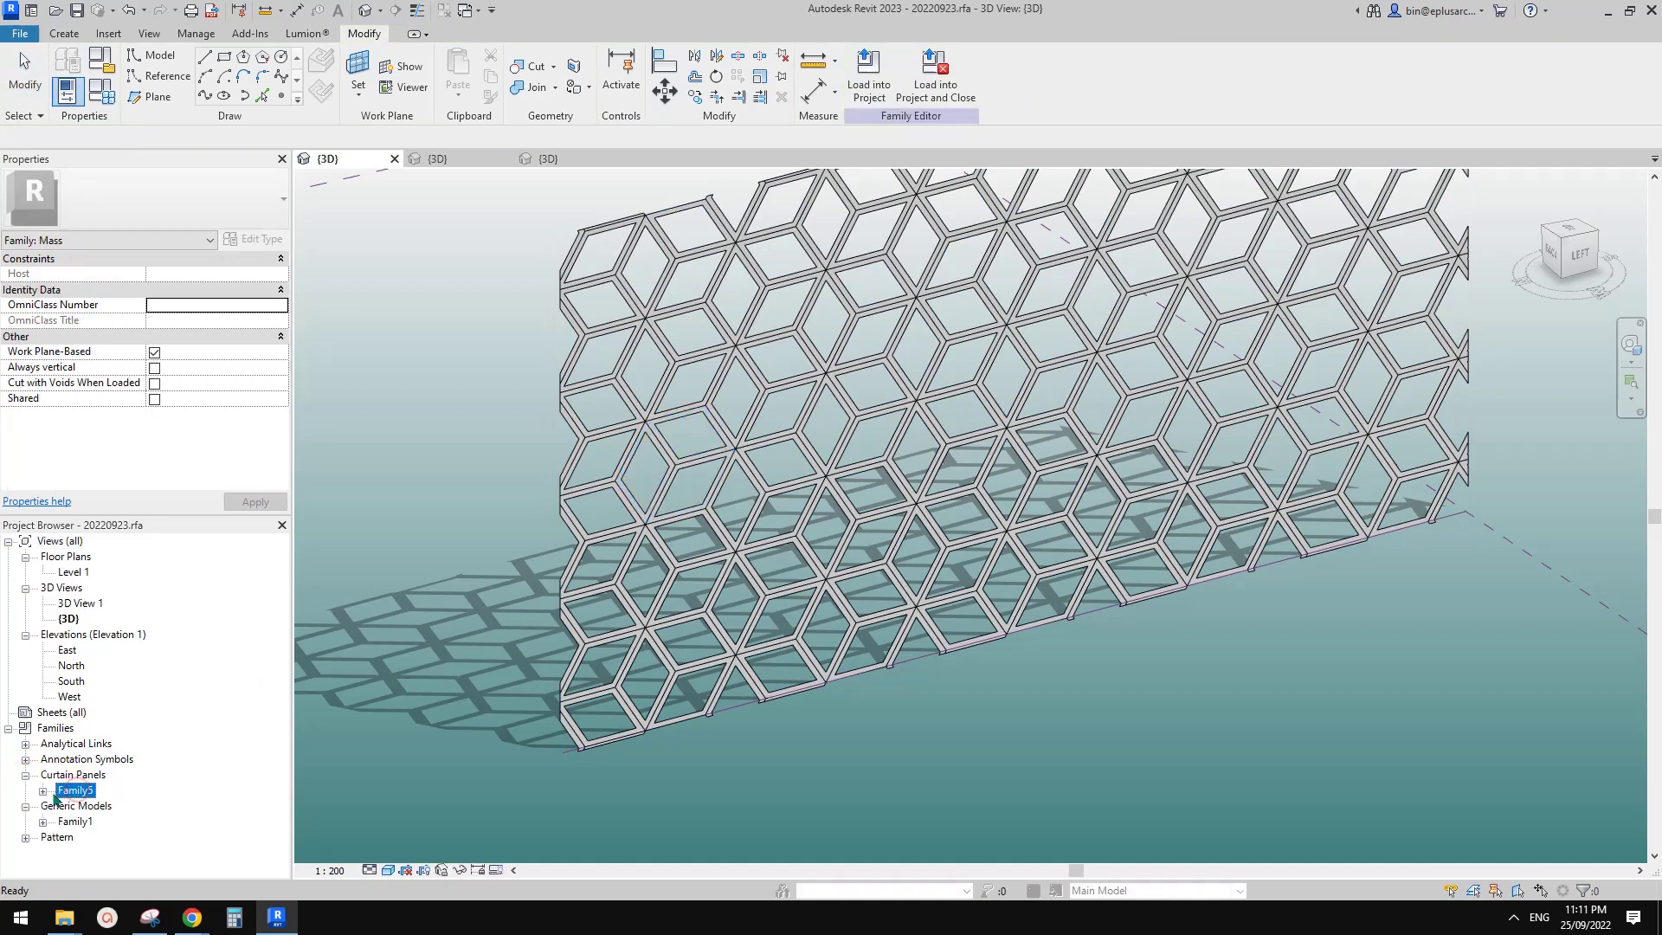
{"action": "left_click", "coordinate": [43, 791]}
{"action": "right_click", "coordinate": [83, 793]}
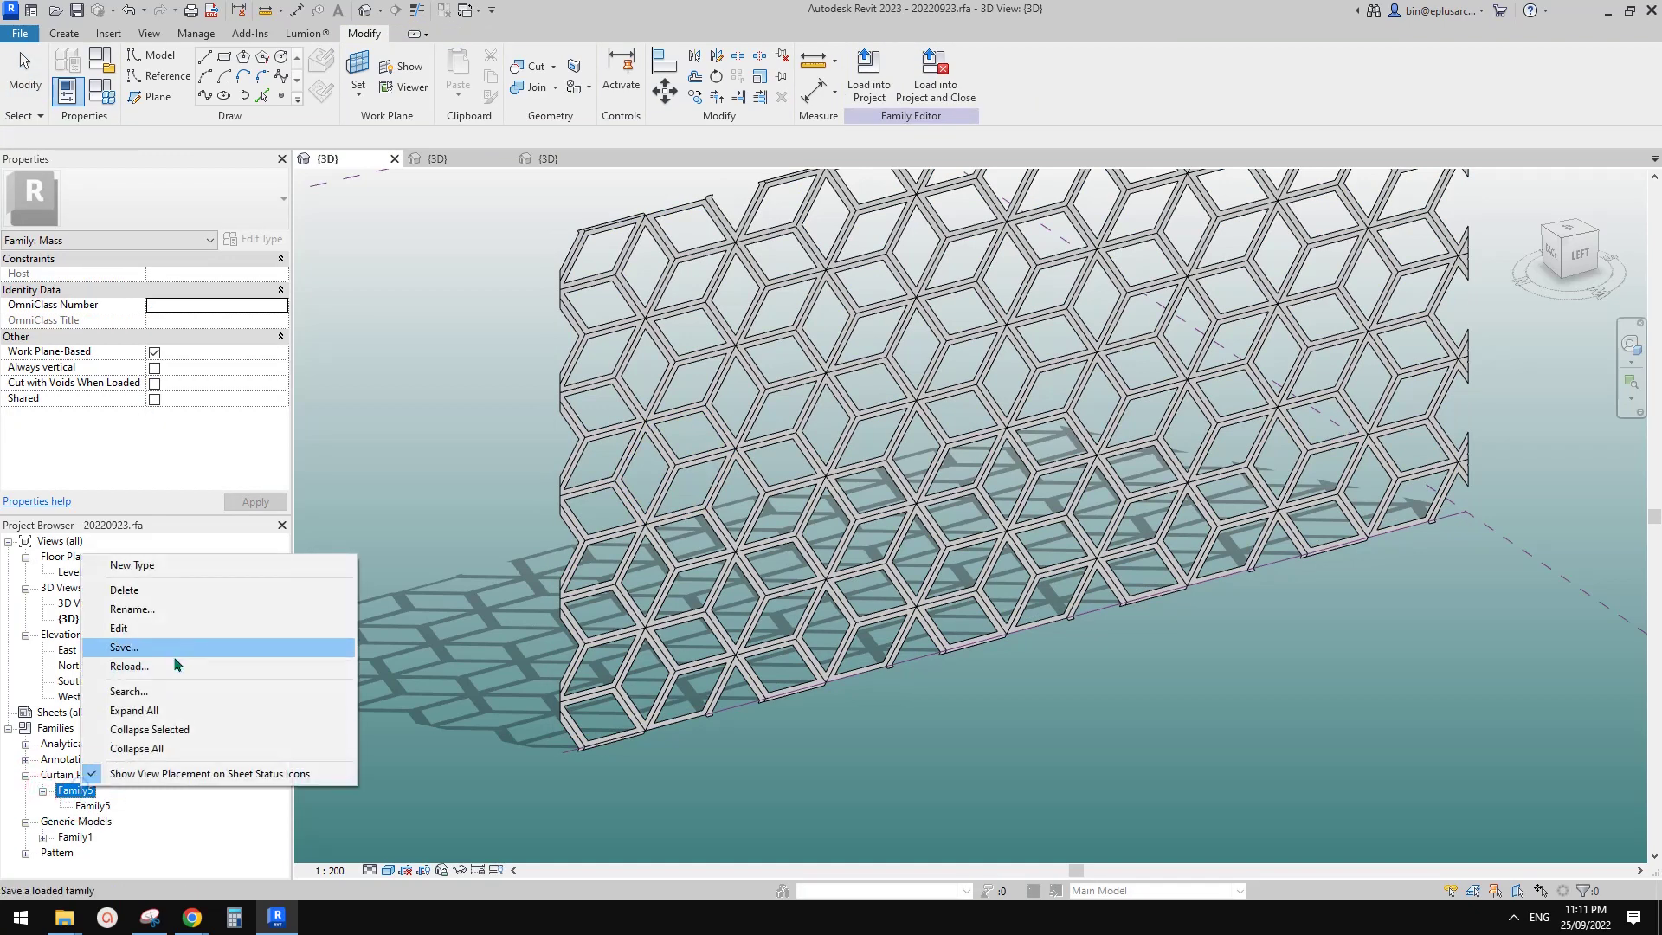
{"action": "left_click", "coordinate": [158, 614]}
{"action": "left_click", "coordinate": [97, 790]}
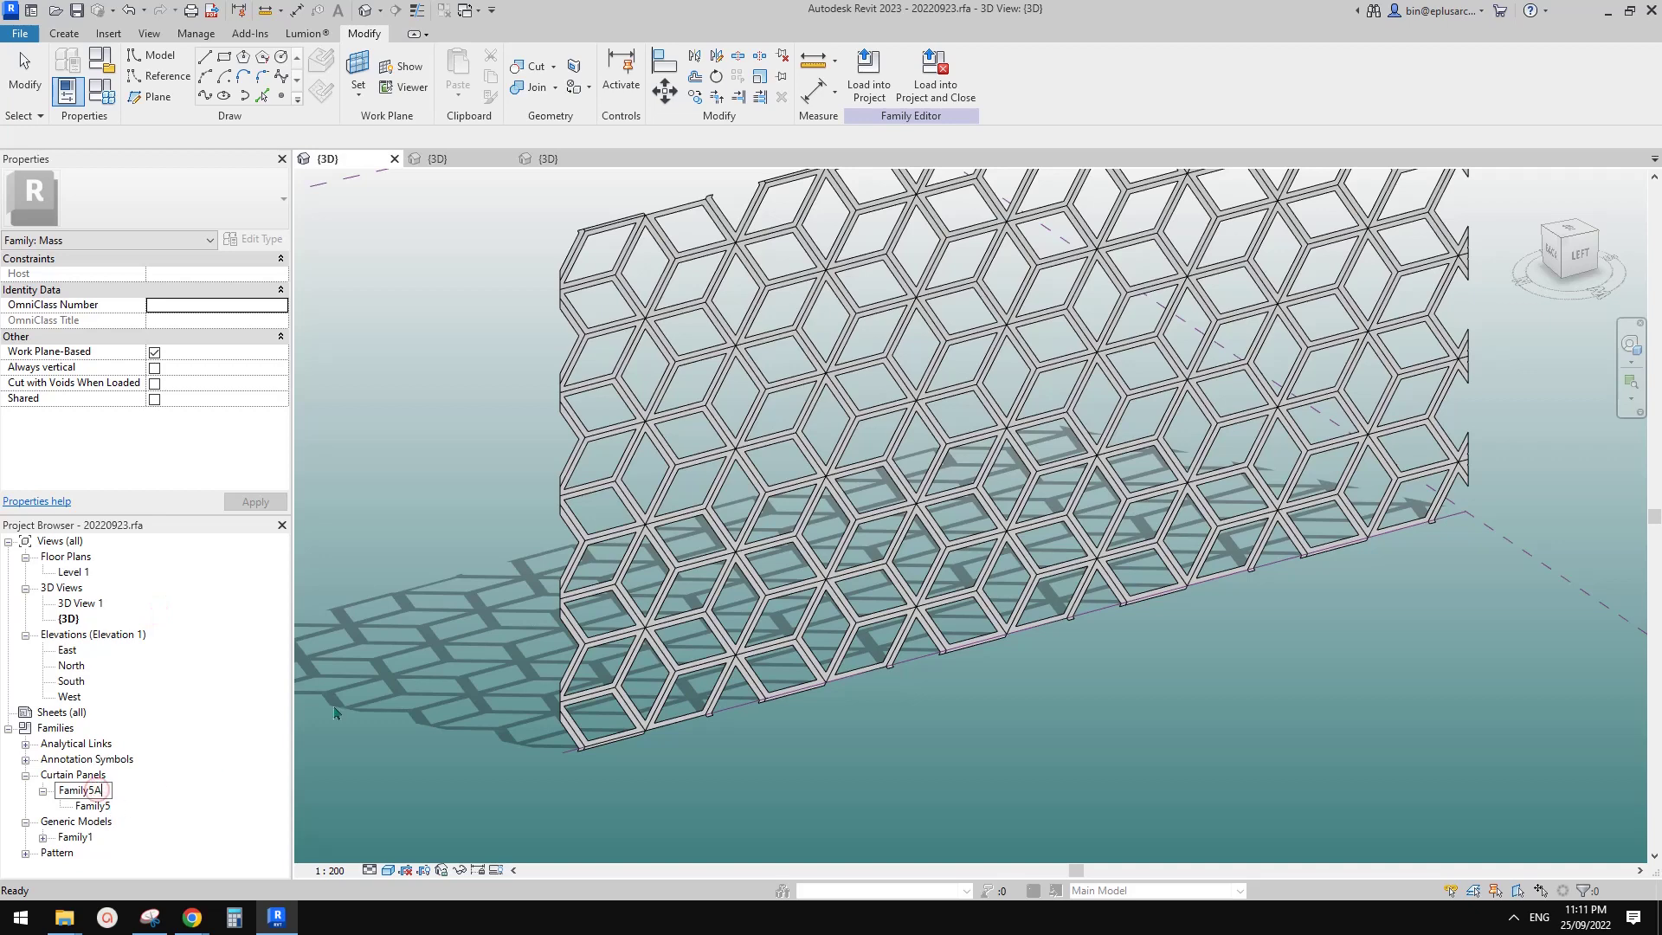
{"action": "type", "text": "A"}
{"action": "key", "text": "Return"}
Load the edited Family5 into 20220923.rfa only, leaving out Family1.rfa.
{"action": "left_click", "coordinate": [537, 156]}
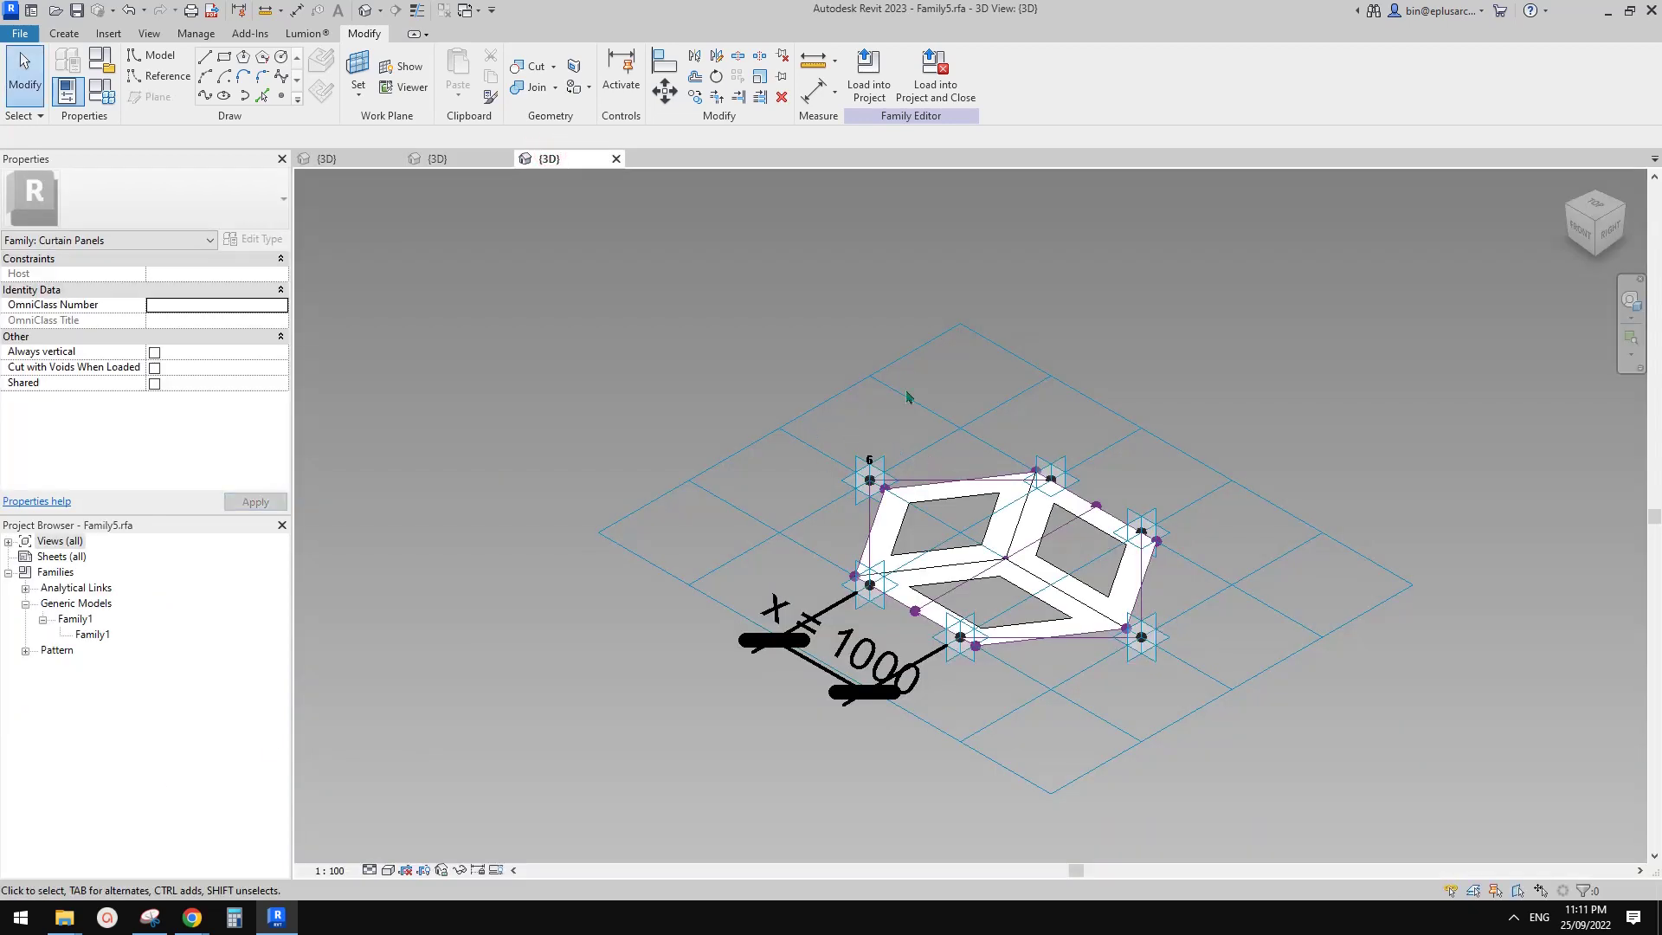
{"action": "left_click", "coordinate": [868, 74]}
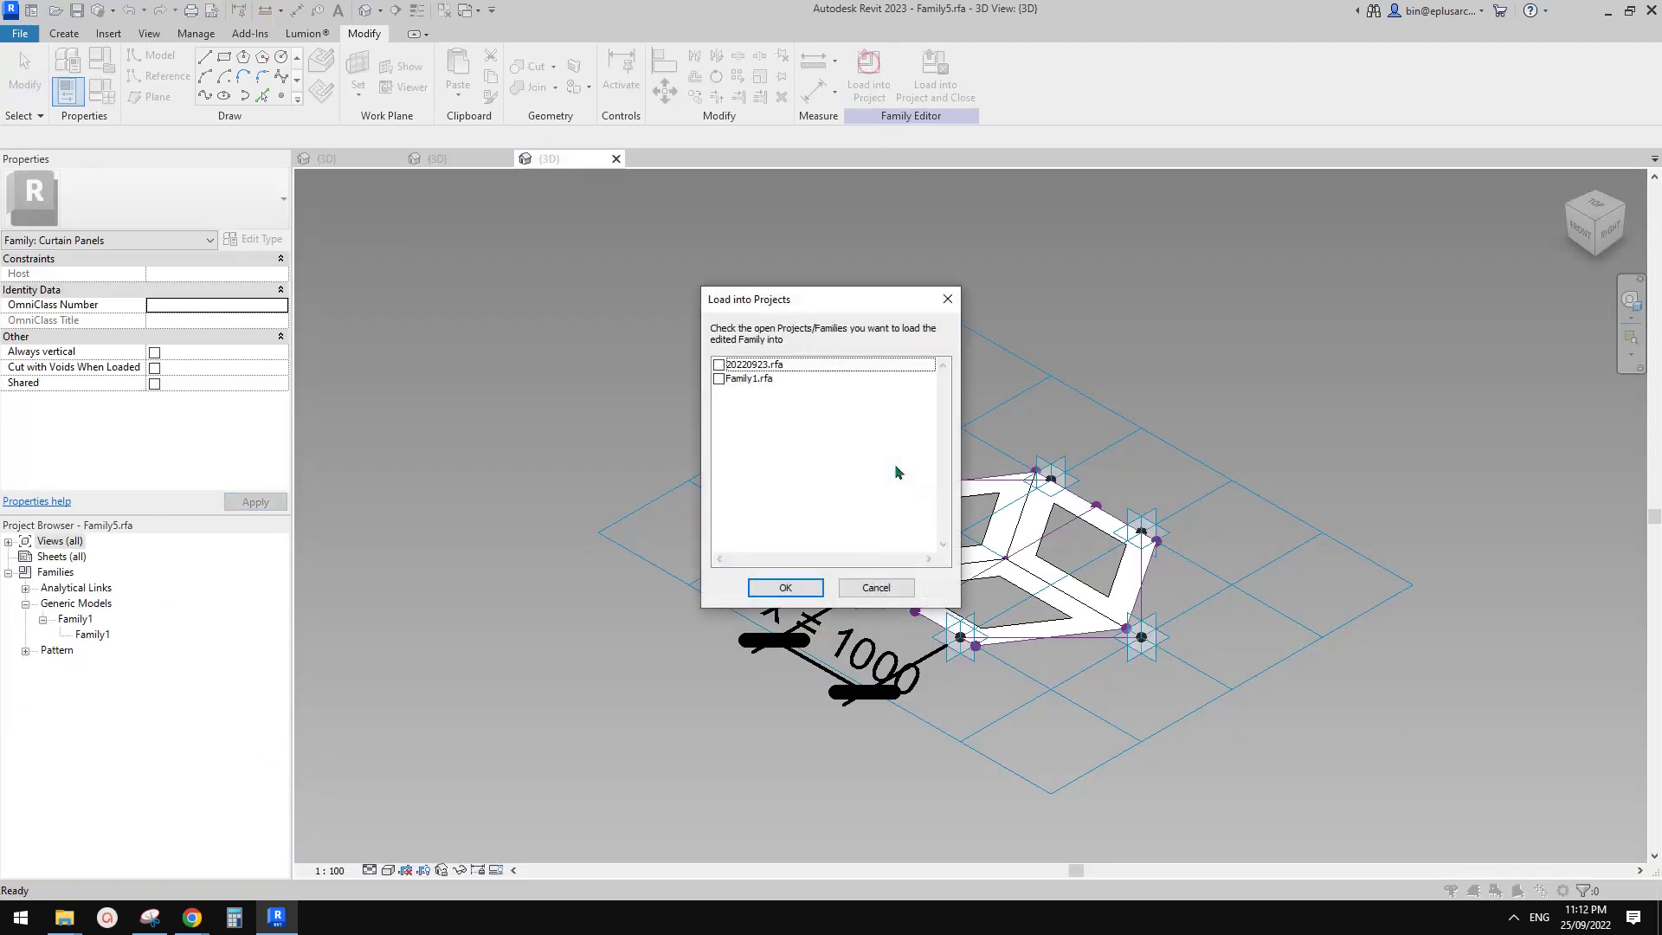
{"action": "left_click", "coordinate": [719, 364]}
{"action": "left_click", "coordinate": [790, 585]}
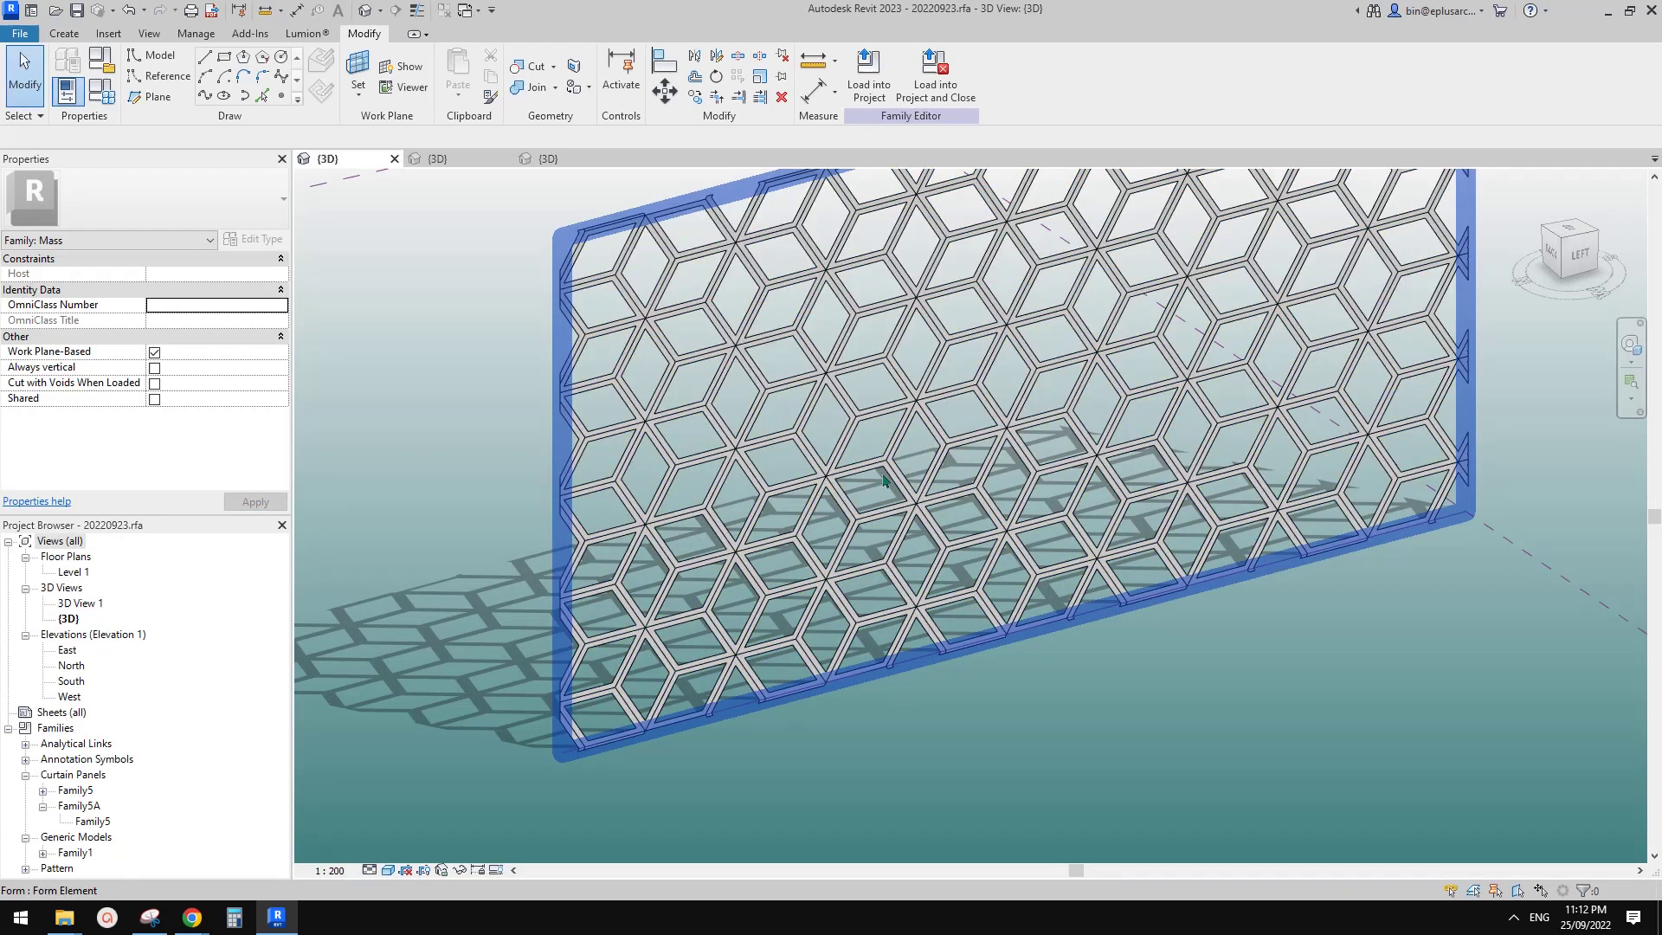
Change the divided surface's hexagon pattern type from Family5A to the newly loaded Family5.
{"action": "left_click", "coordinate": [1087, 486]}
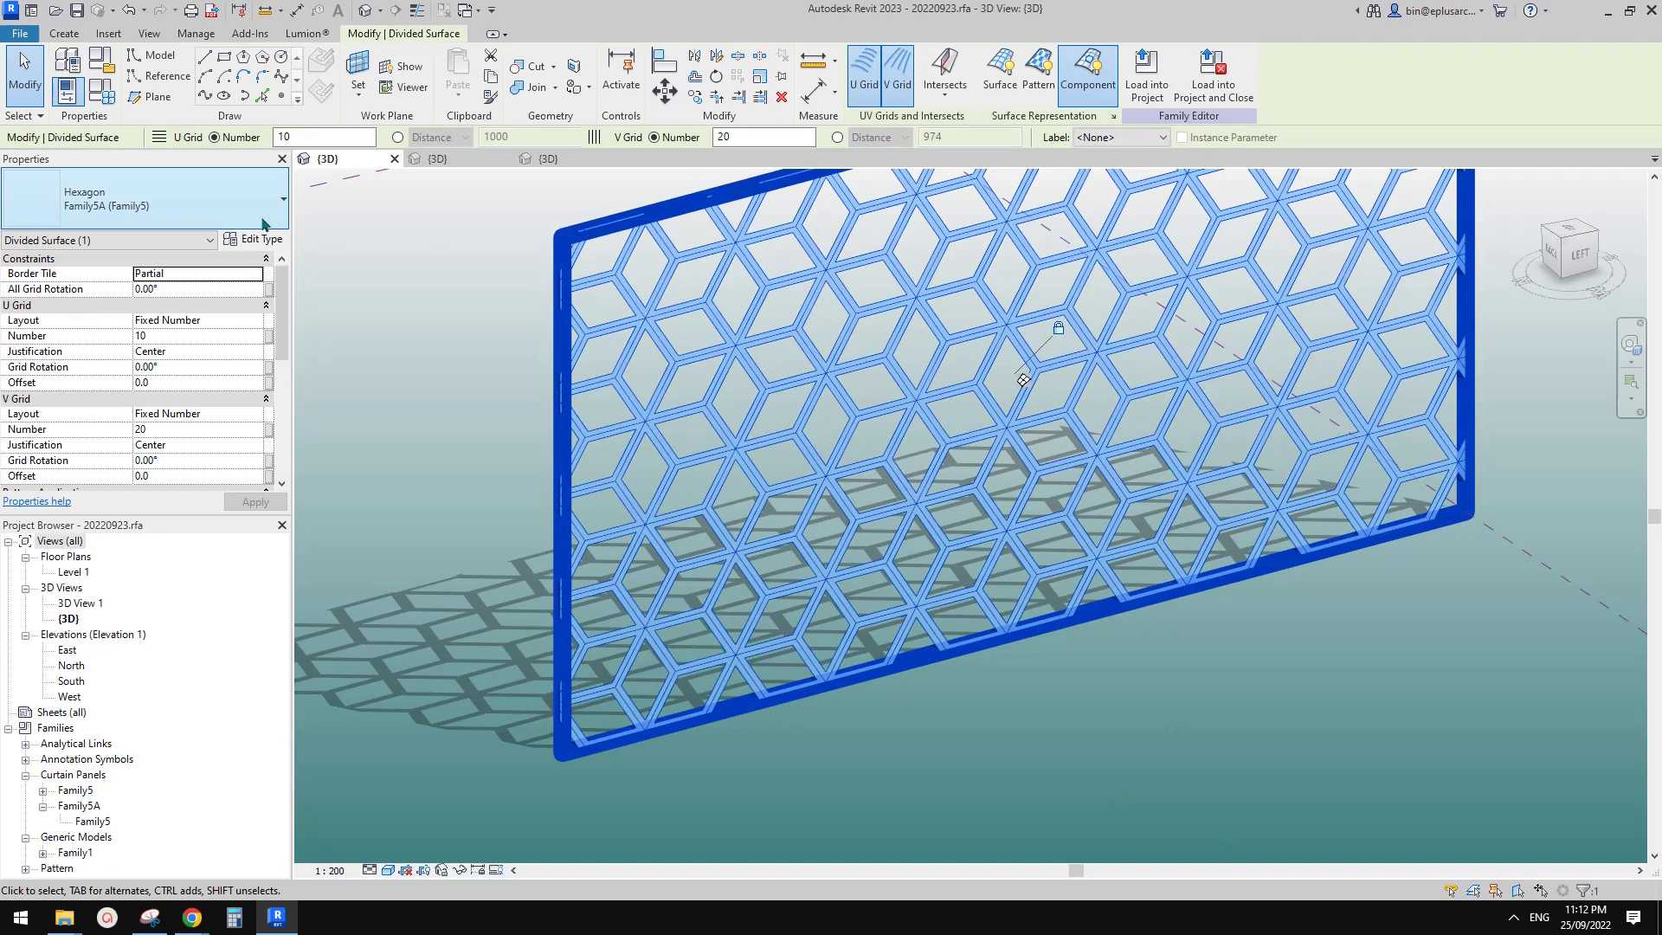
{"action": "left_click", "coordinate": [262, 222]}
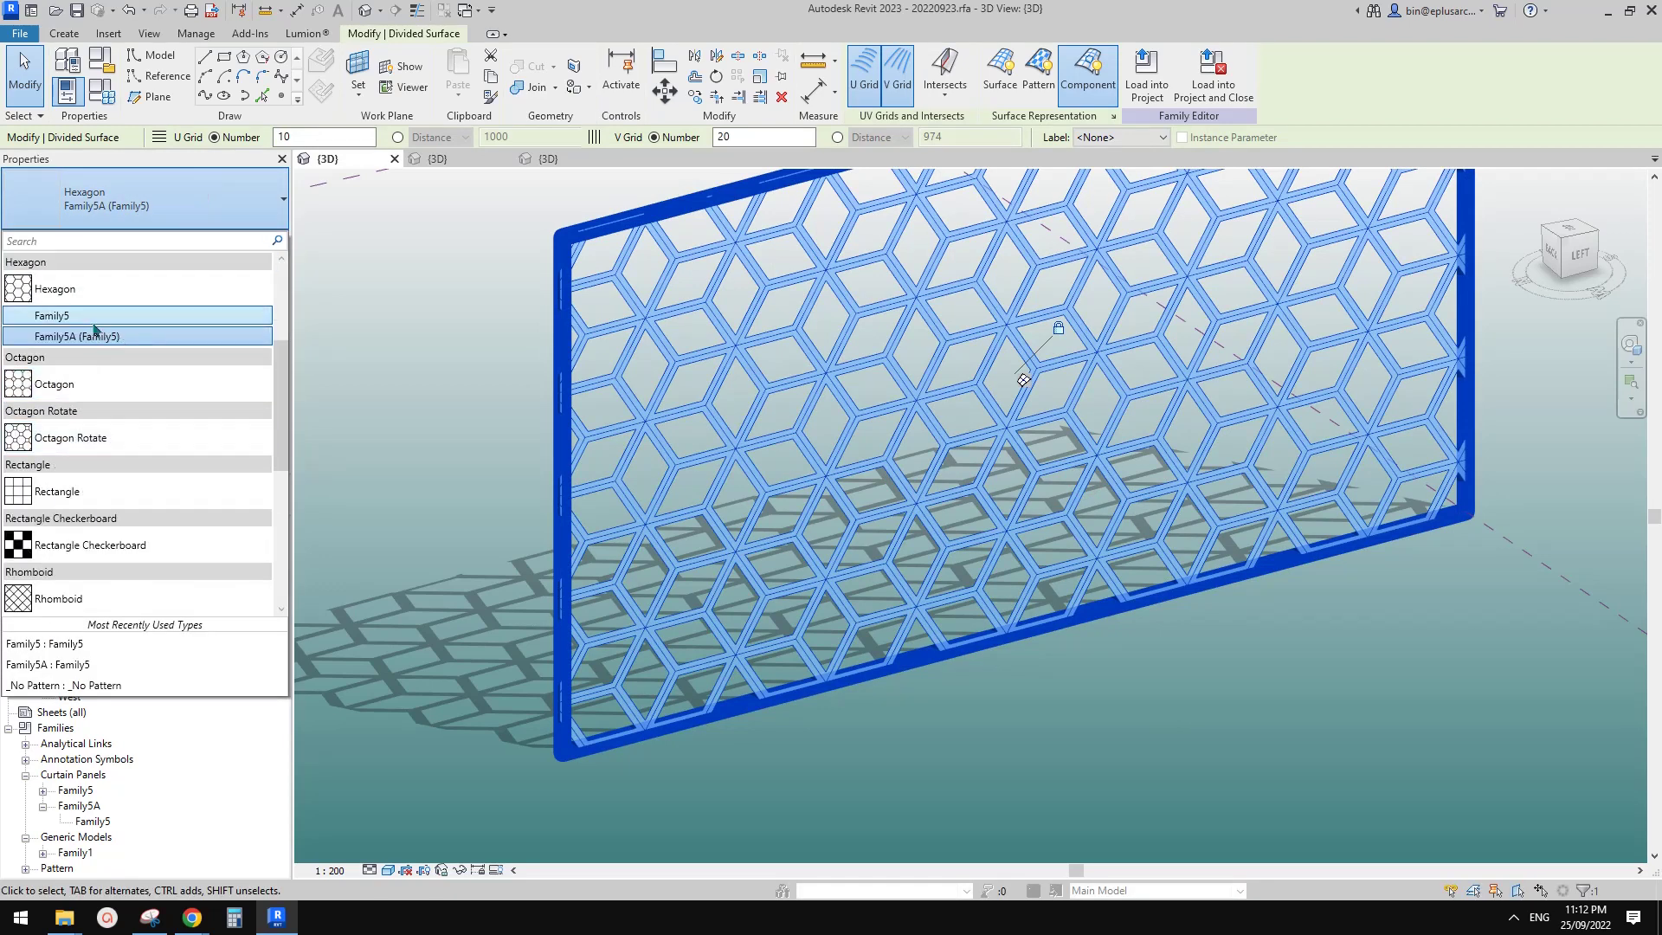
{"action": "left_click", "coordinate": [65, 317]}
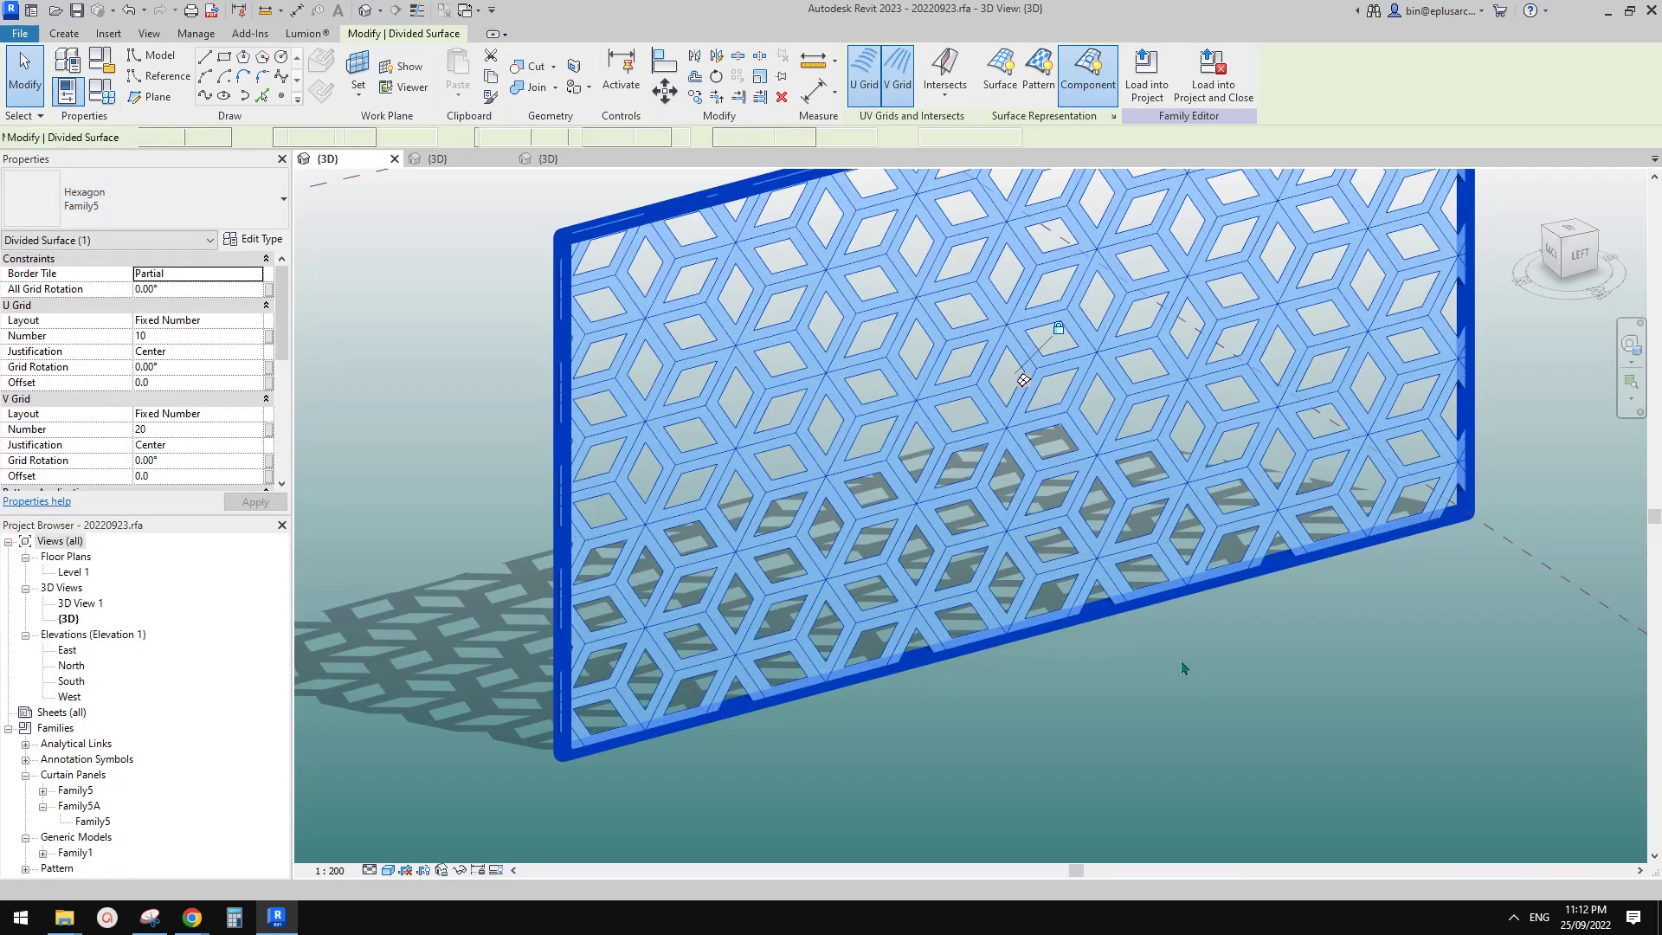
{"action": "left_click", "coordinate": [1060, 684]}
Delete the unused Family5A family from the curtain panels of 20220923.rfa.
{"action": "left_click", "coordinate": [78, 806]}
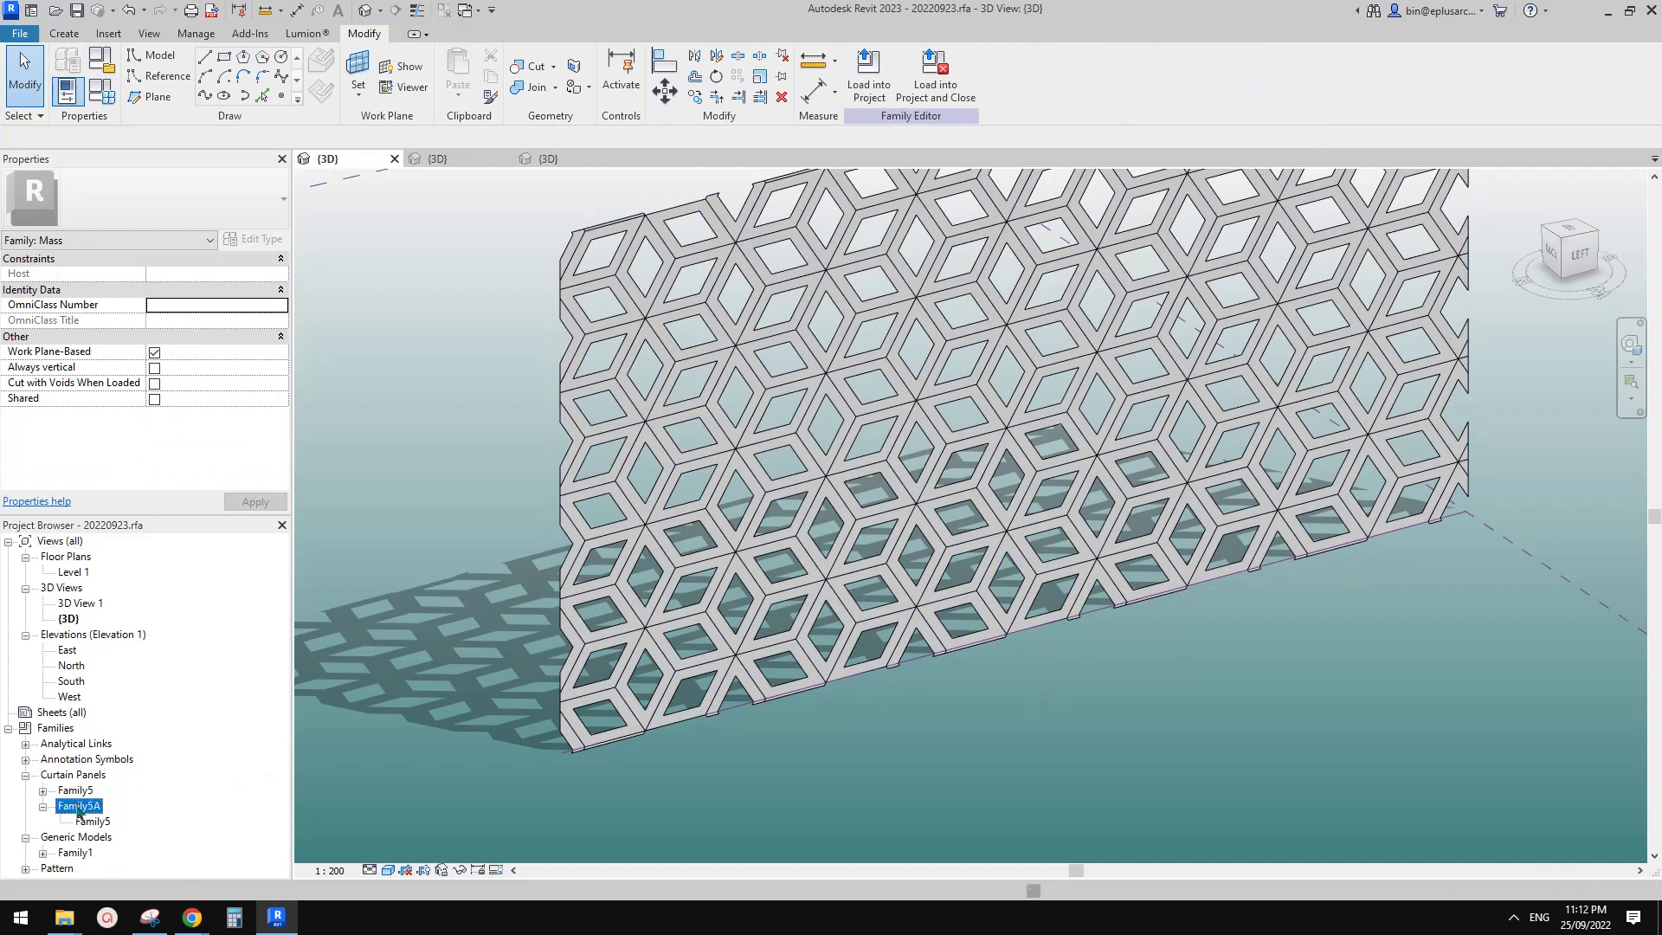
{"action": "right_click", "coordinate": [85, 808]}
{"action": "right_click", "coordinate": [72, 809]}
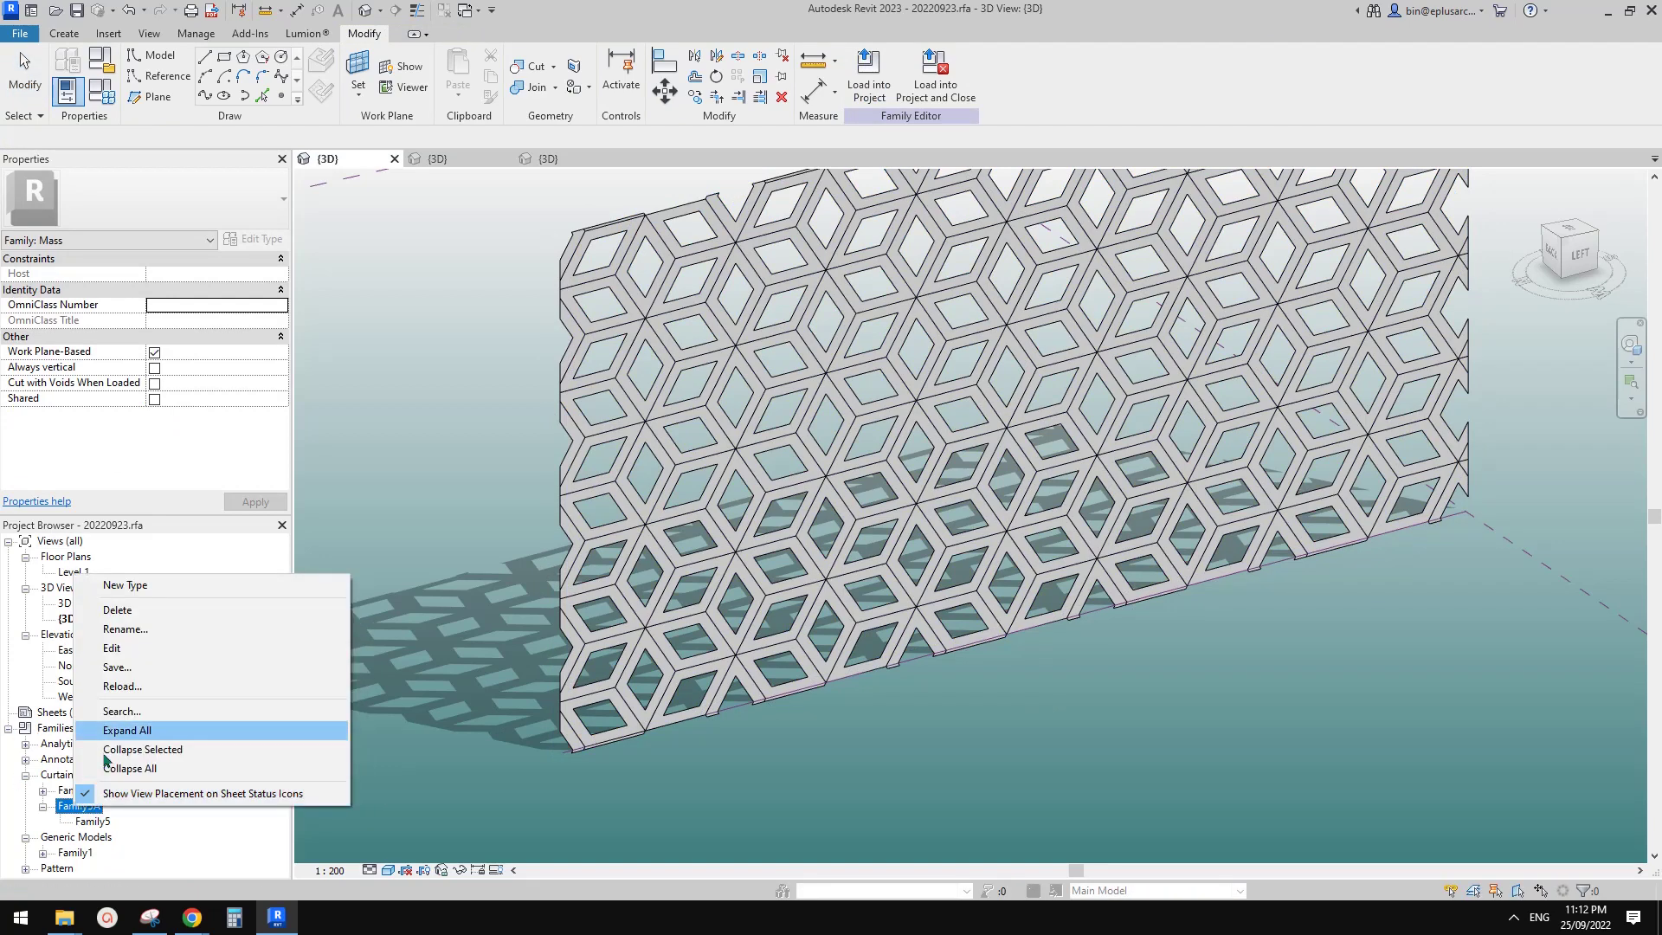
{"action": "left_click", "coordinate": [117, 609]}
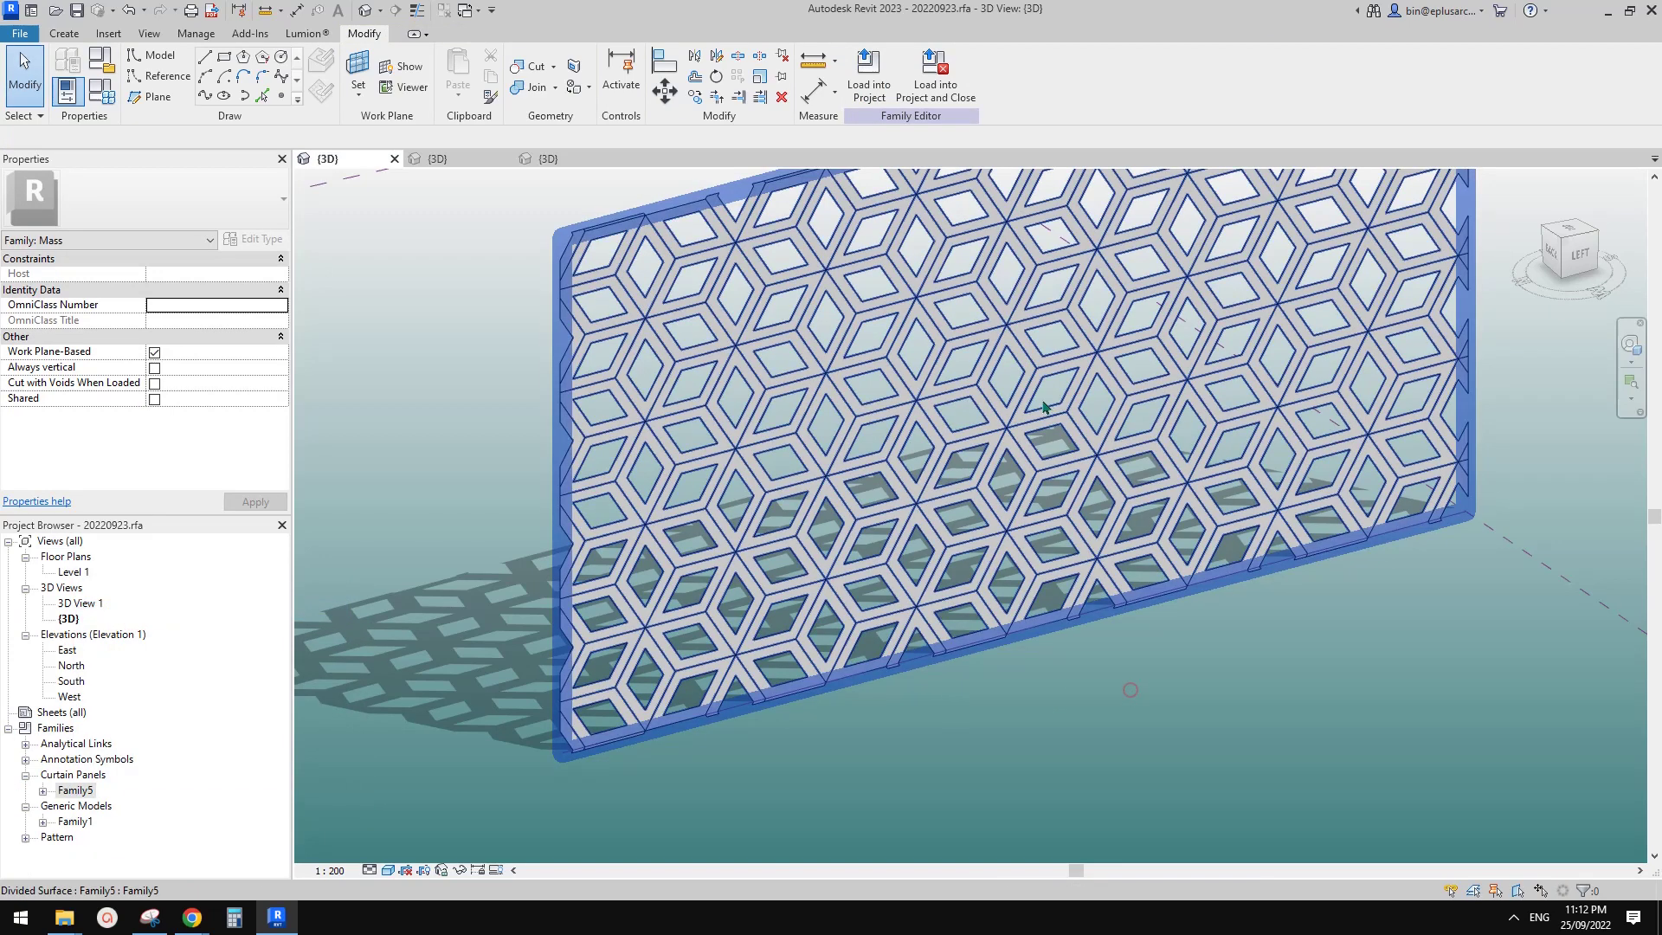
Try an NCP value of 0.1 on a single hexagon panel in the middle of the divided surface.
{"action": "left_click", "coordinate": [1032, 398]}
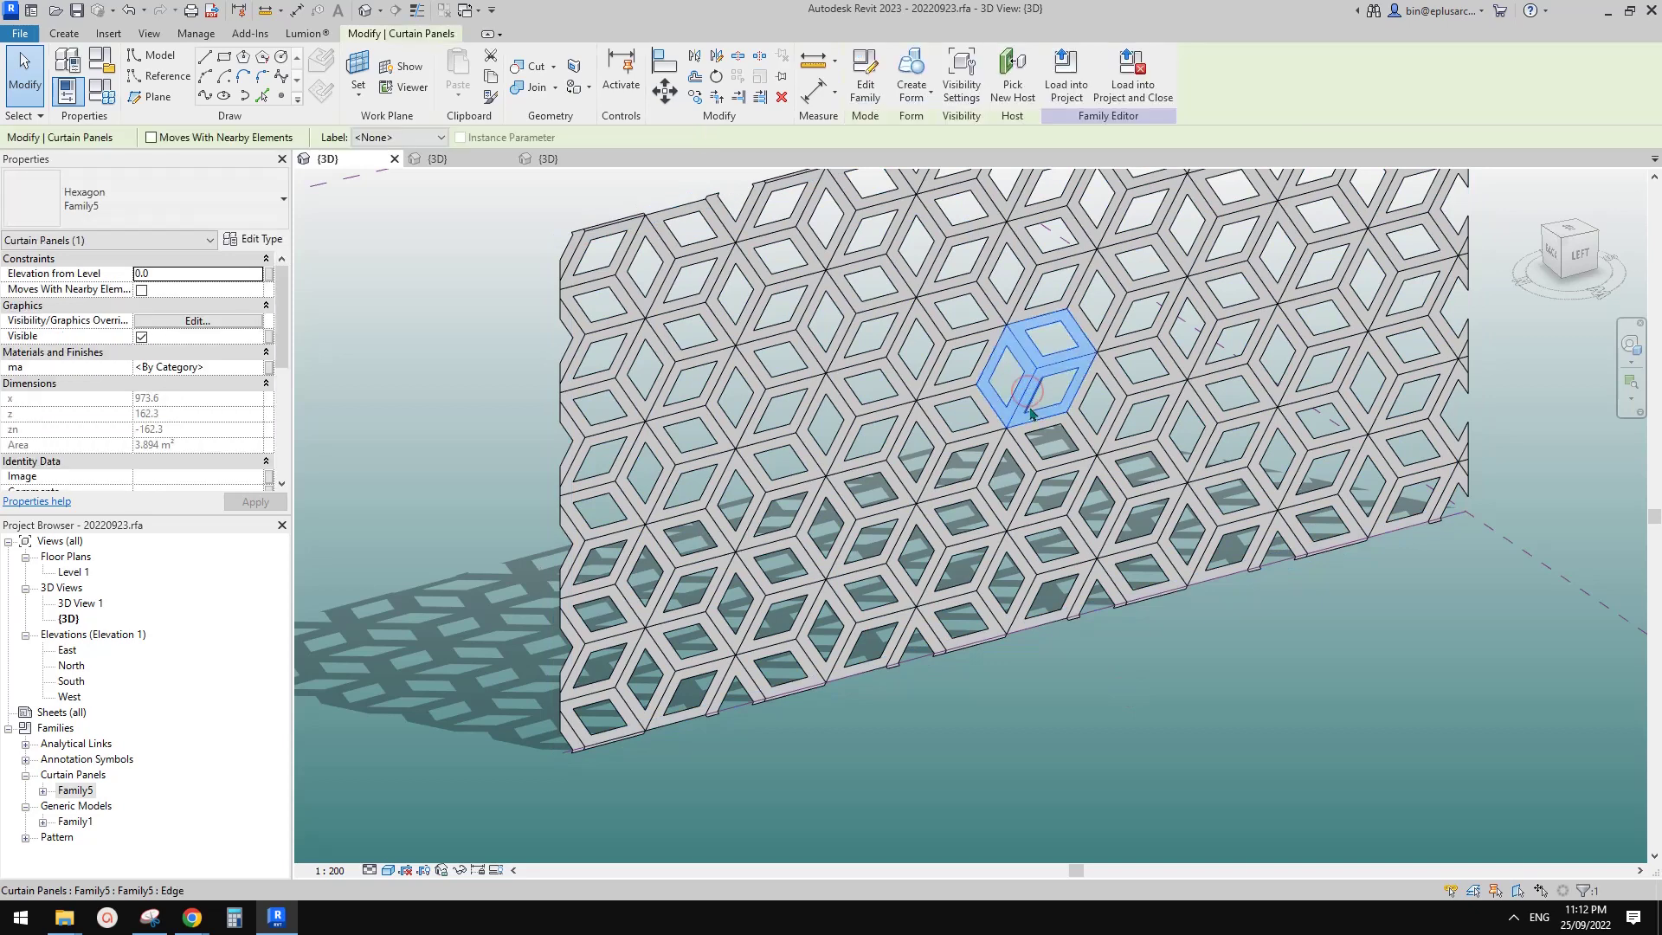
{"action": "left_click", "coordinate": [1265, 622]}
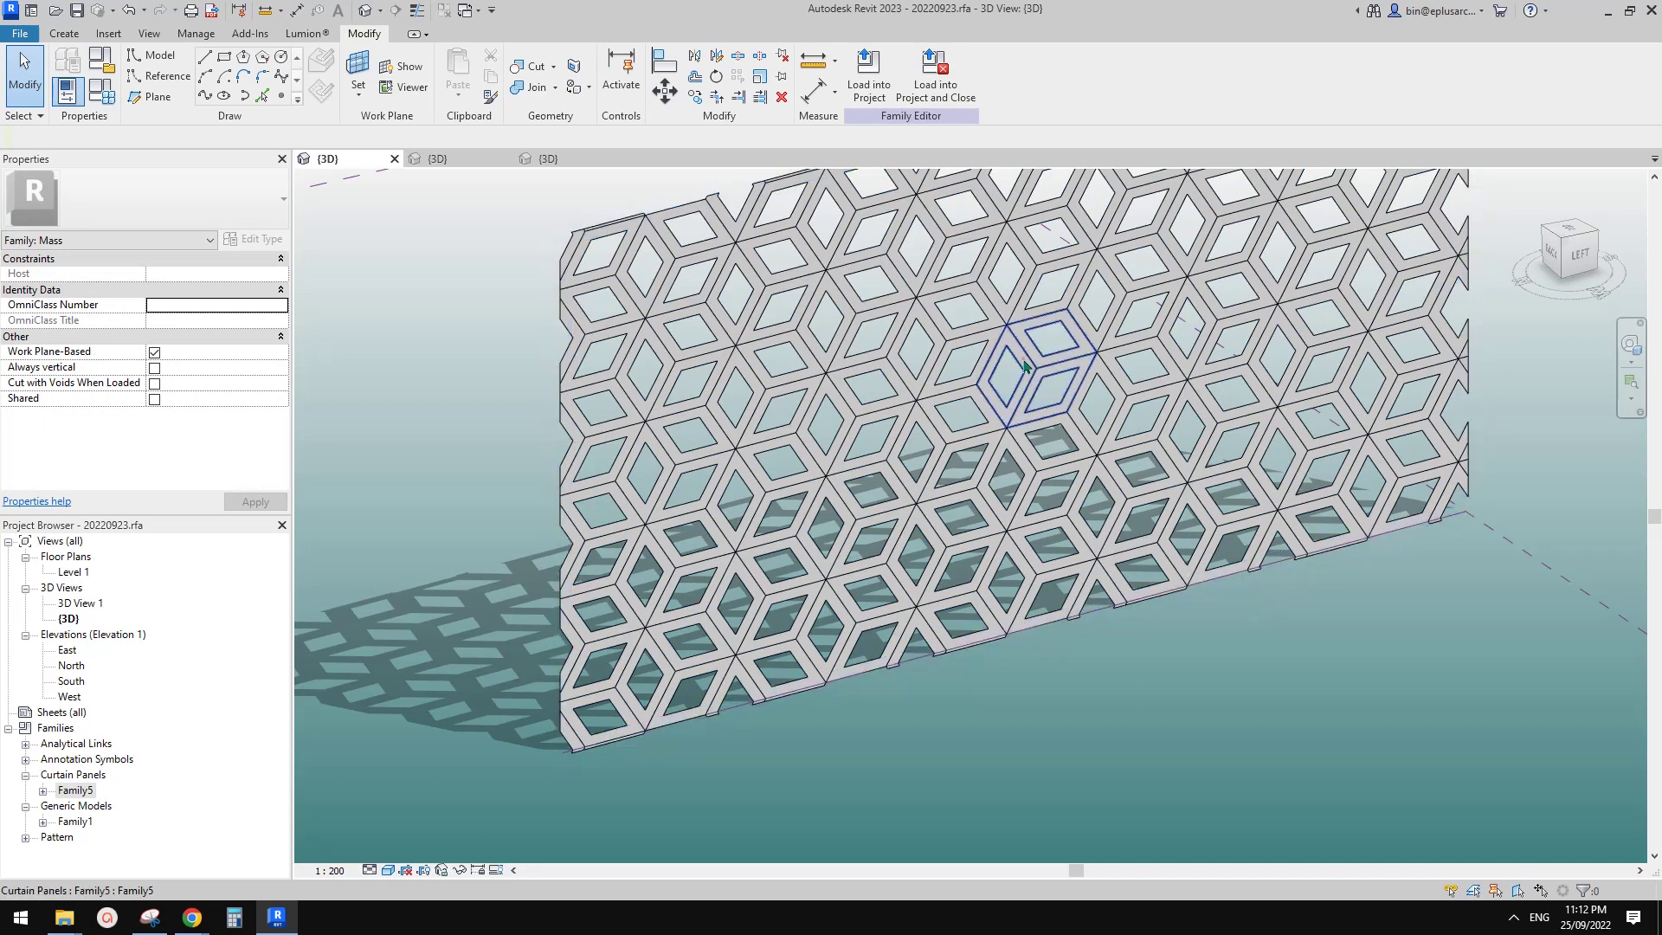
{"action": "left_click", "coordinate": [1051, 329]}
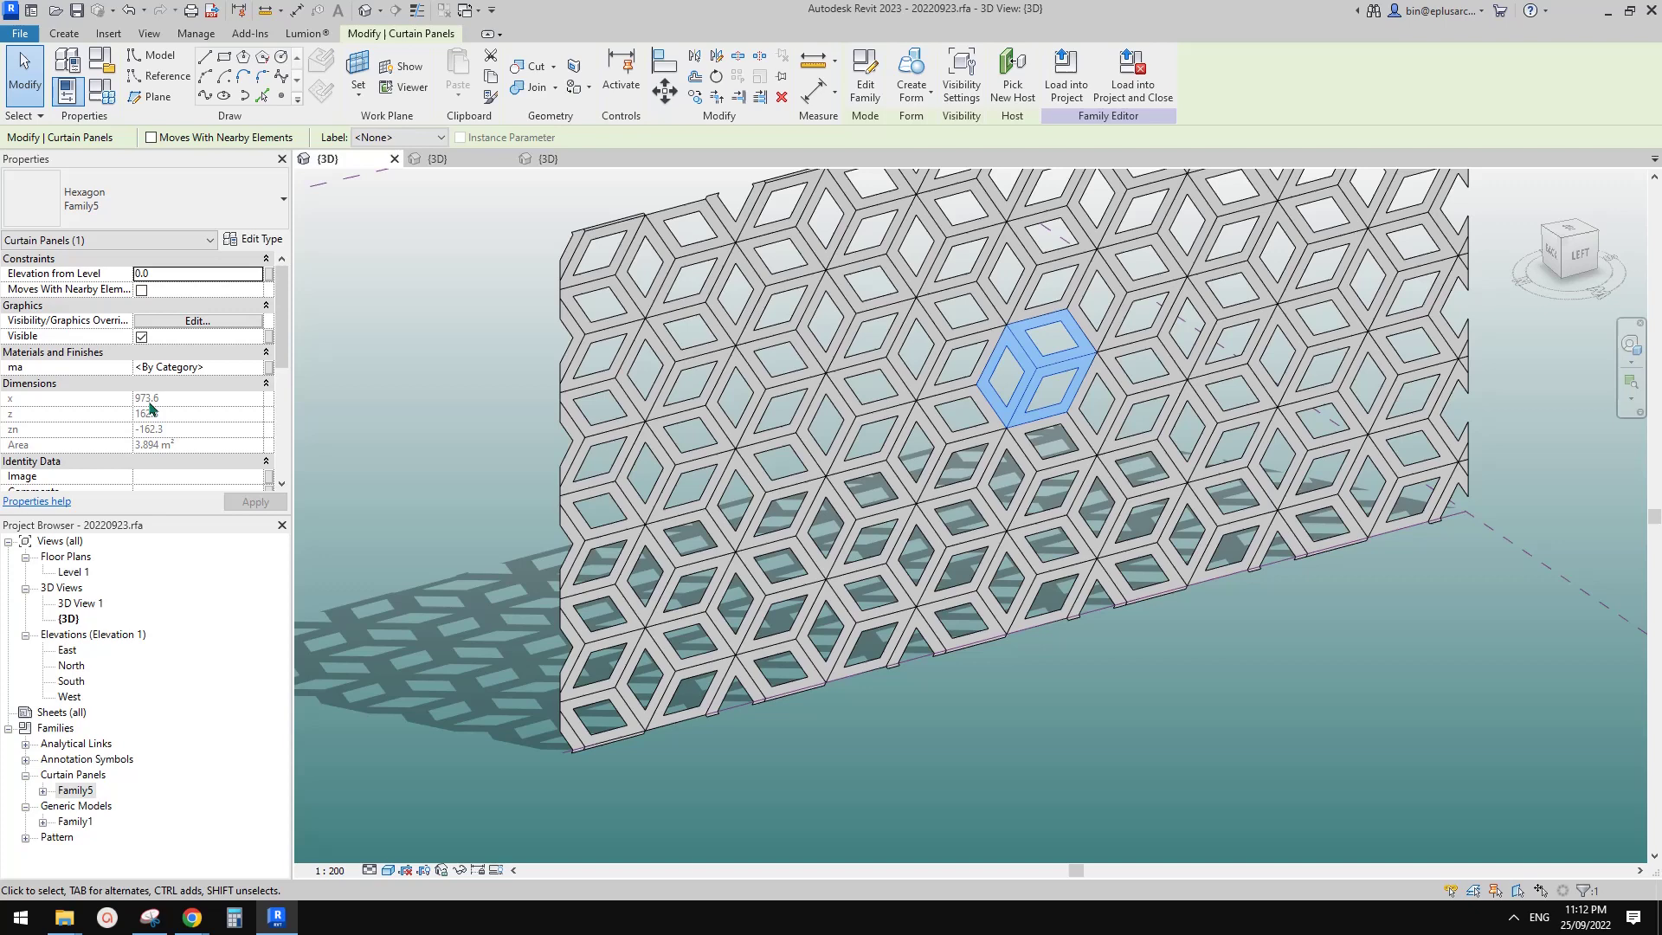
{"action": "scroll", "coordinate": [140, 364], "scroll_direction": "down", "scroll_amount": 5}
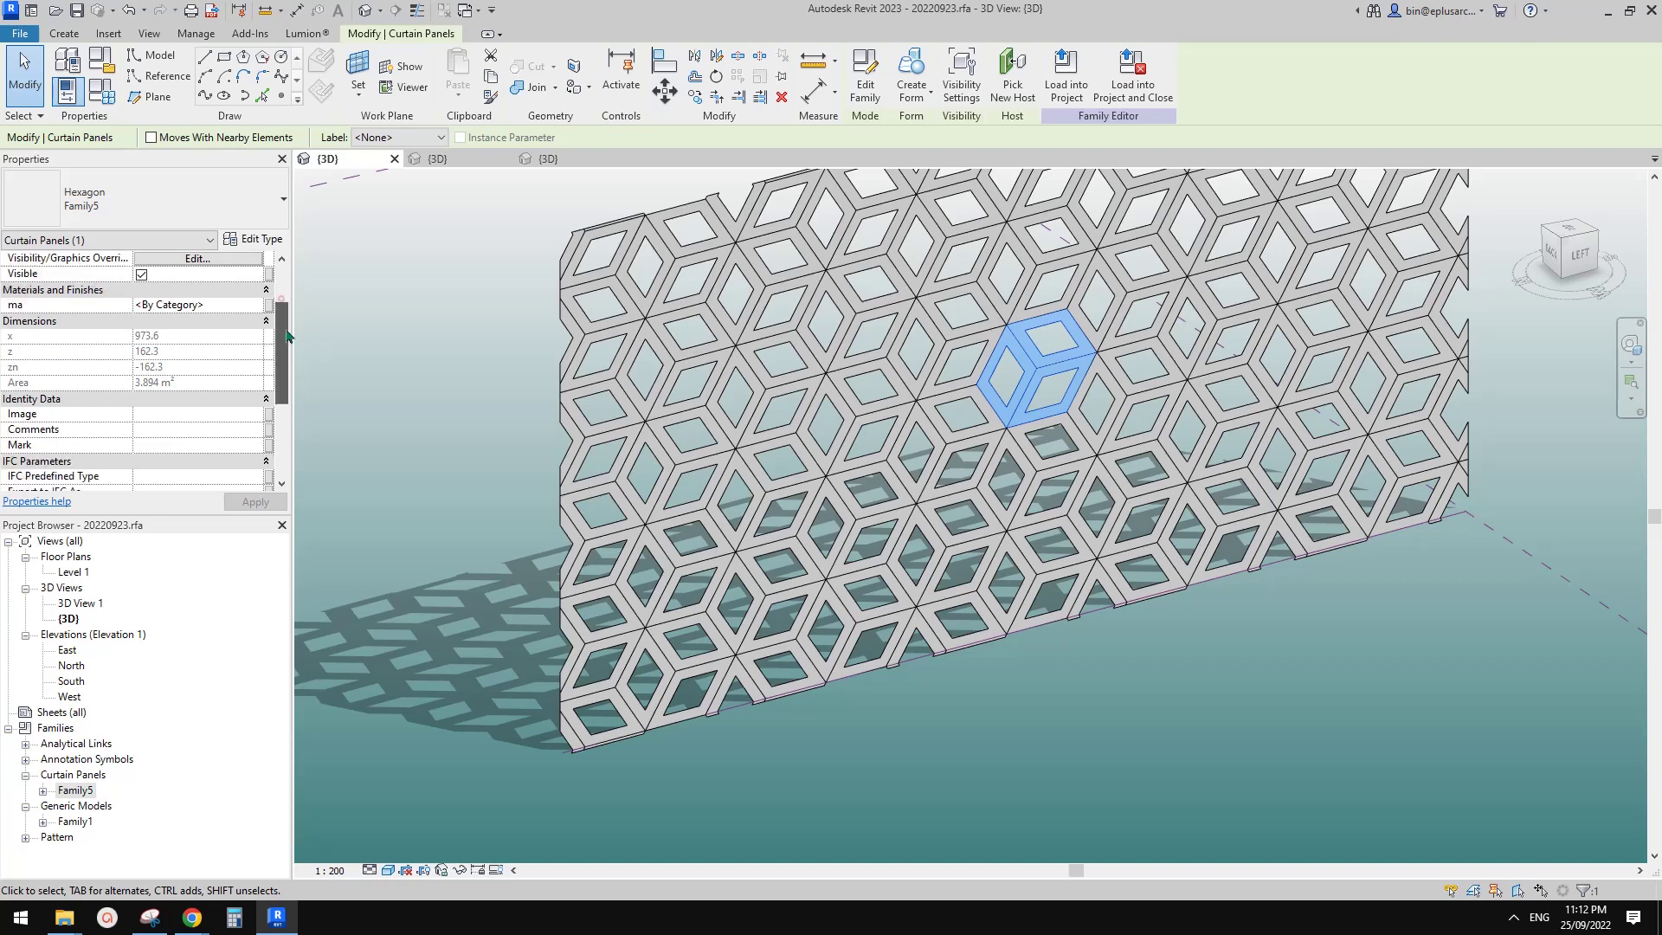
{"action": "left_click", "coordinate": [204, 431]}
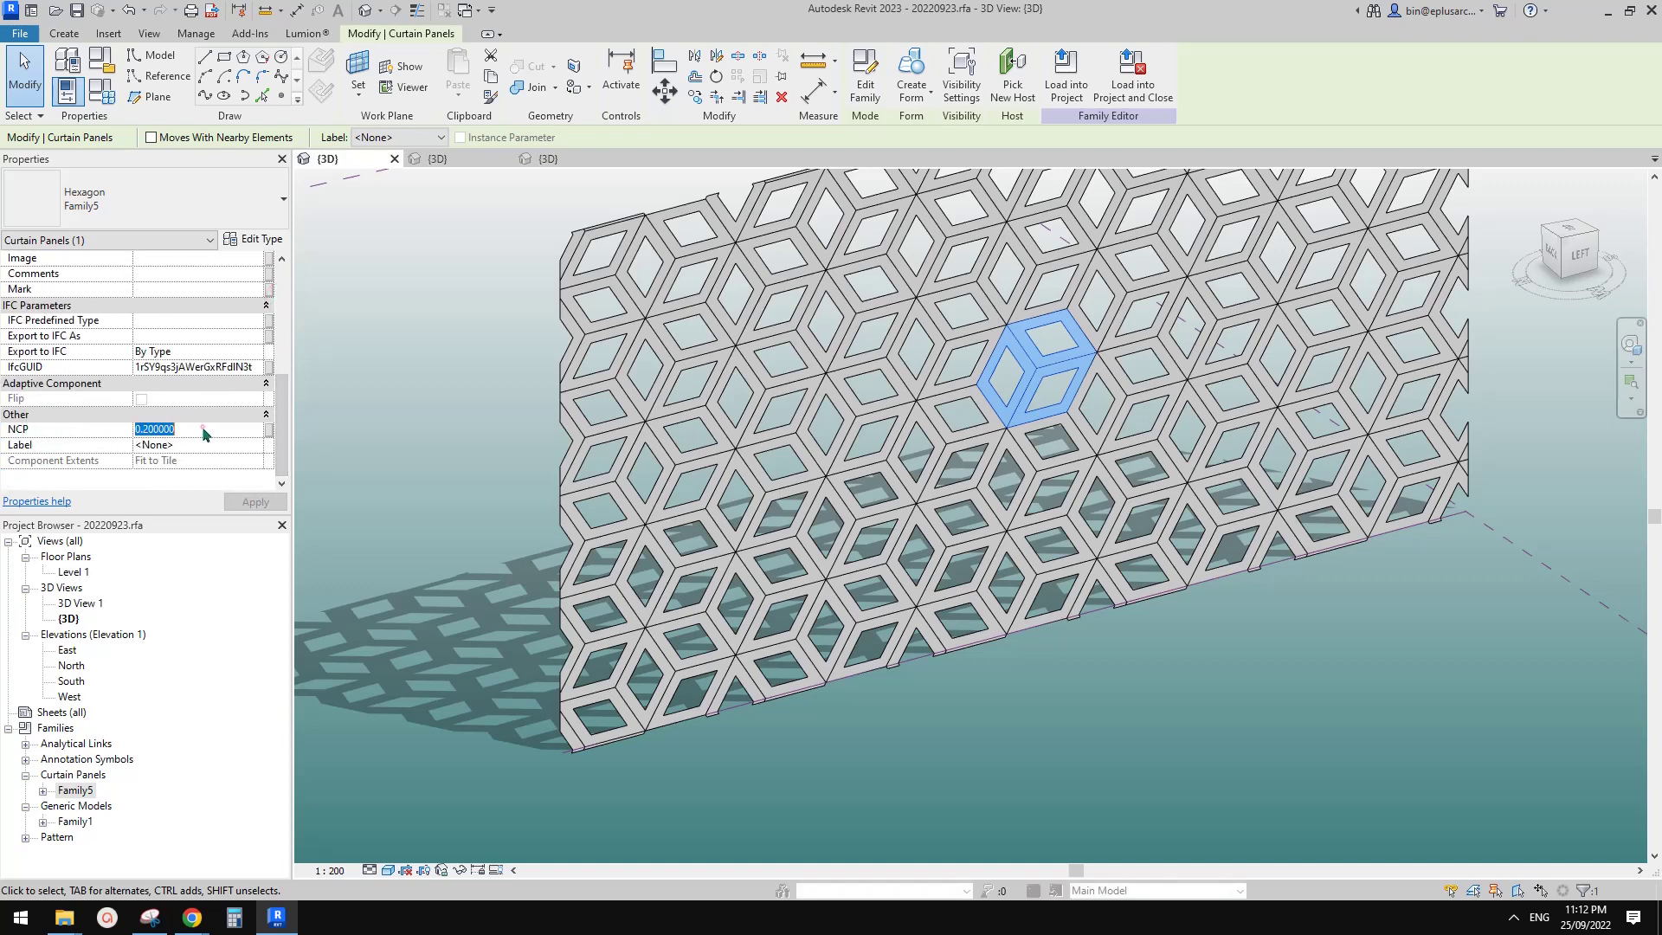
{"action": "type", "text": "0.1"}
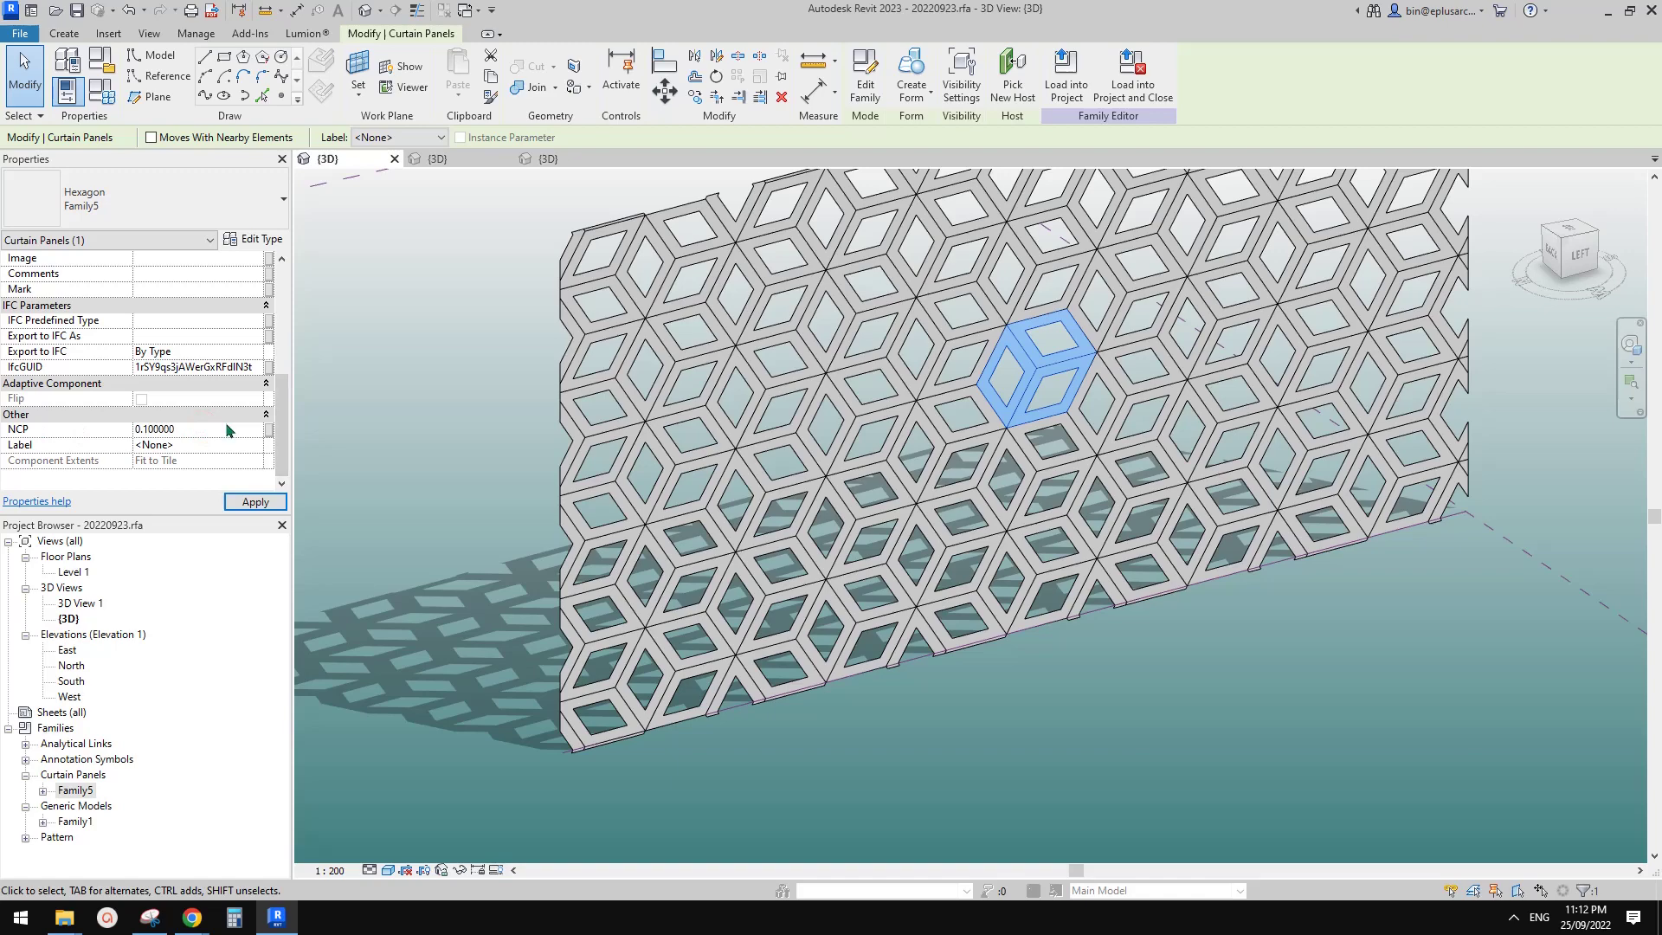
{"action": "left_click", "coordinate": [1323, 667]}
{"action": "scroll", "coordinate": [1034, 483], "scroll_direction": "up", "scroll_amount": 2}
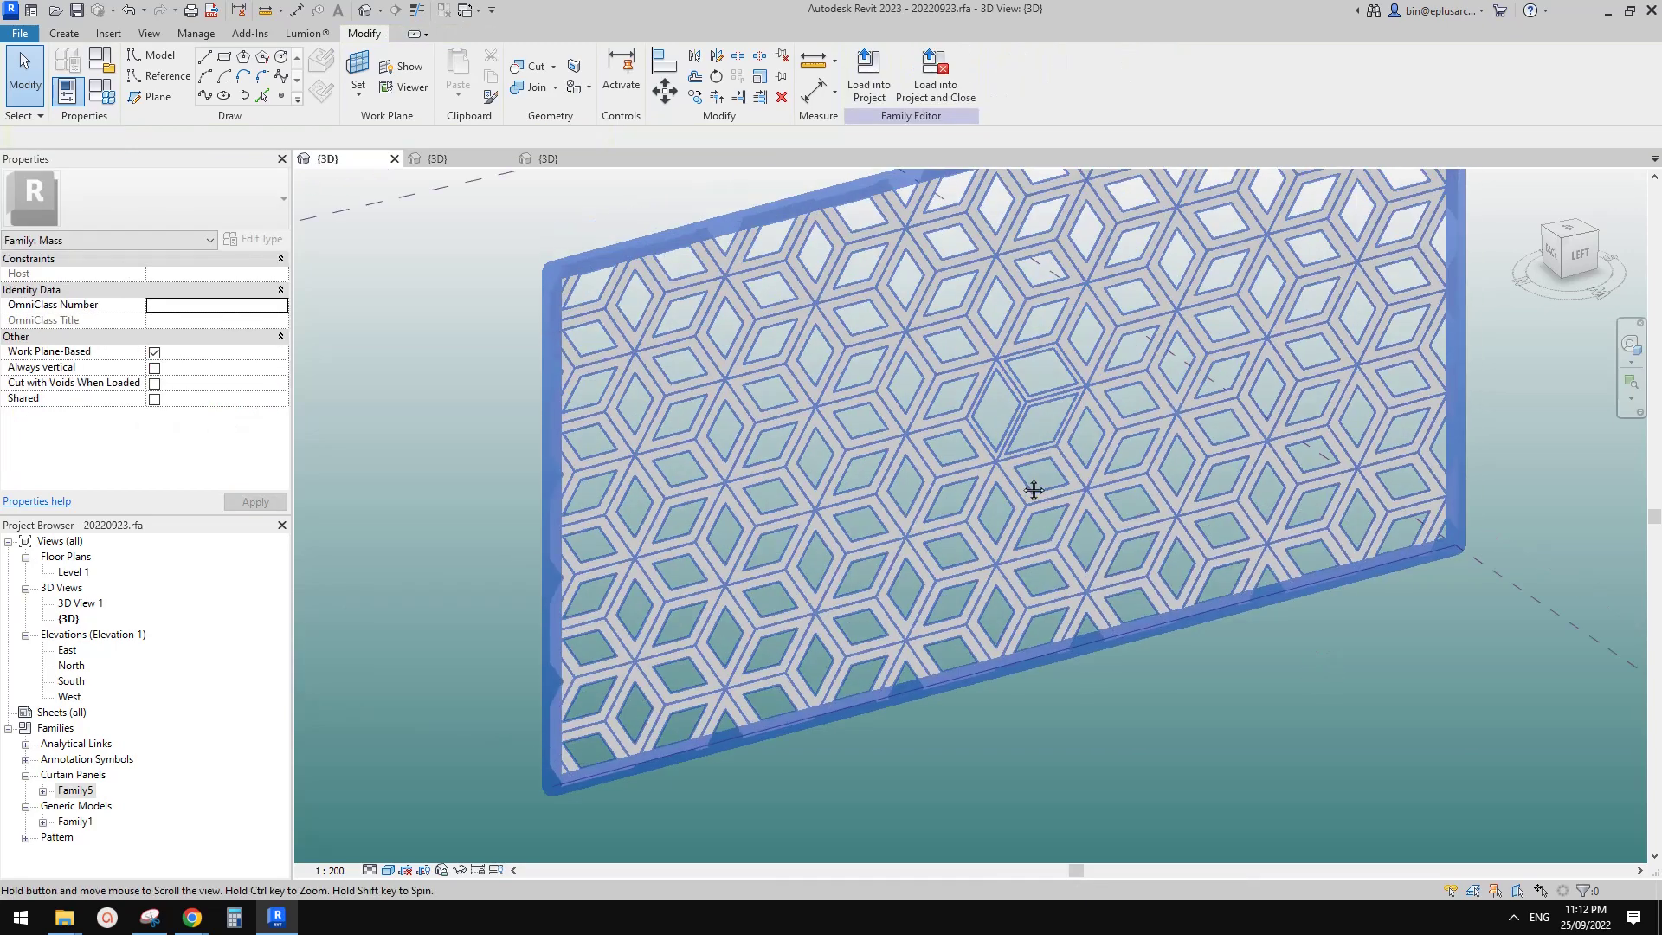
{"action": "scroll", "coordinate": [1047, 481], "scroll_direction": "up", "scroll_amount": 2}
{"action": "middle_click_drag", "start_coordinate": [1042, 475], "coordinate": [985, 512]}
{"action": "scroll", "coordinate": [1017, 487], "scroll_direction": "down", "scroll_amount": 3}
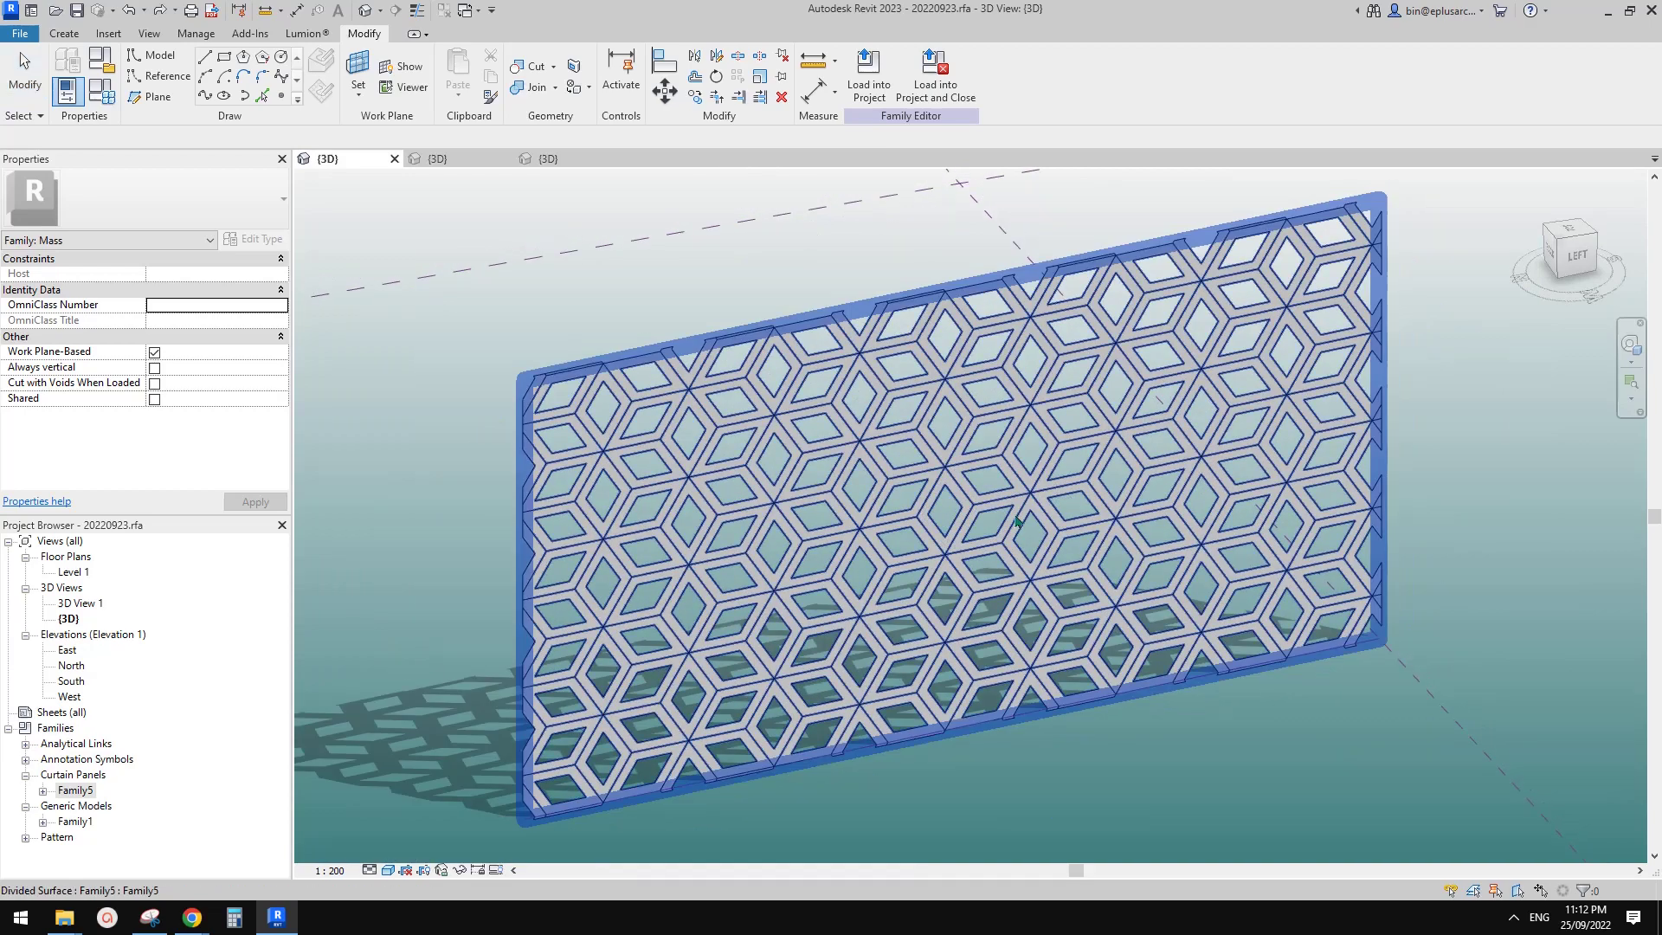
{"action": "scroll", "coordinate": [1077, 400], "scroll_direction": "up", "scroll_amount": 1}
Examine the gradient screen reference image in the Youtube Video Ideas/Suggestion document in Chrome, and return to Revit.
{"action": "mouse_move", "coordinate": [197, 913]}
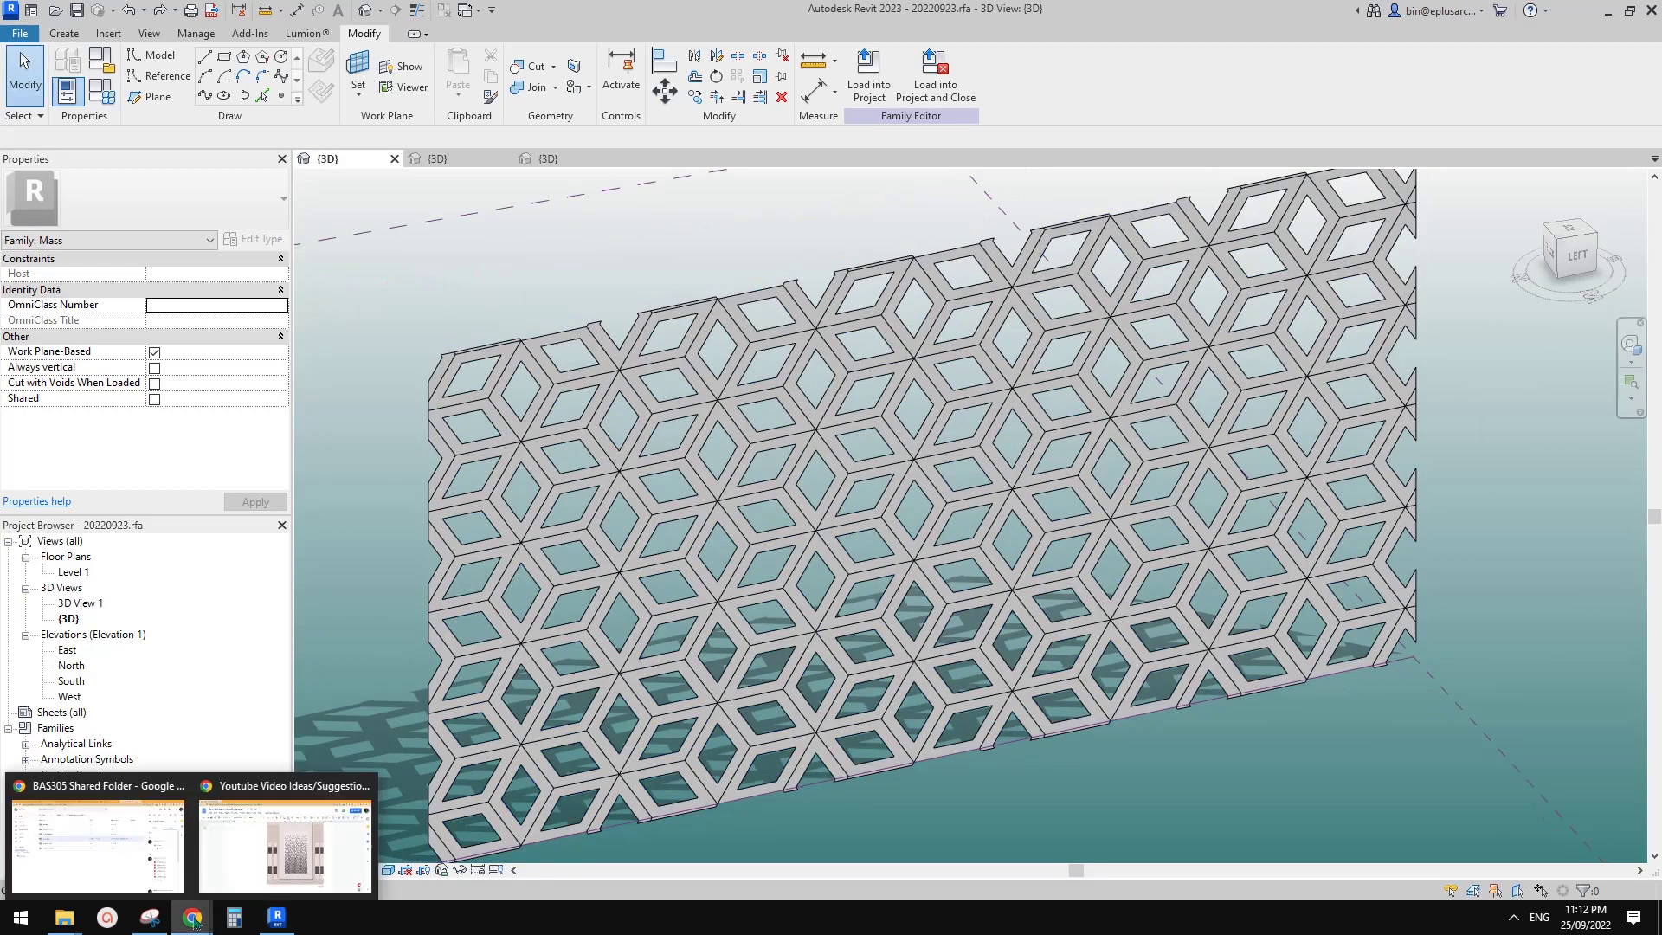
{"action": "left_click", "coordinate": [262, 845]}
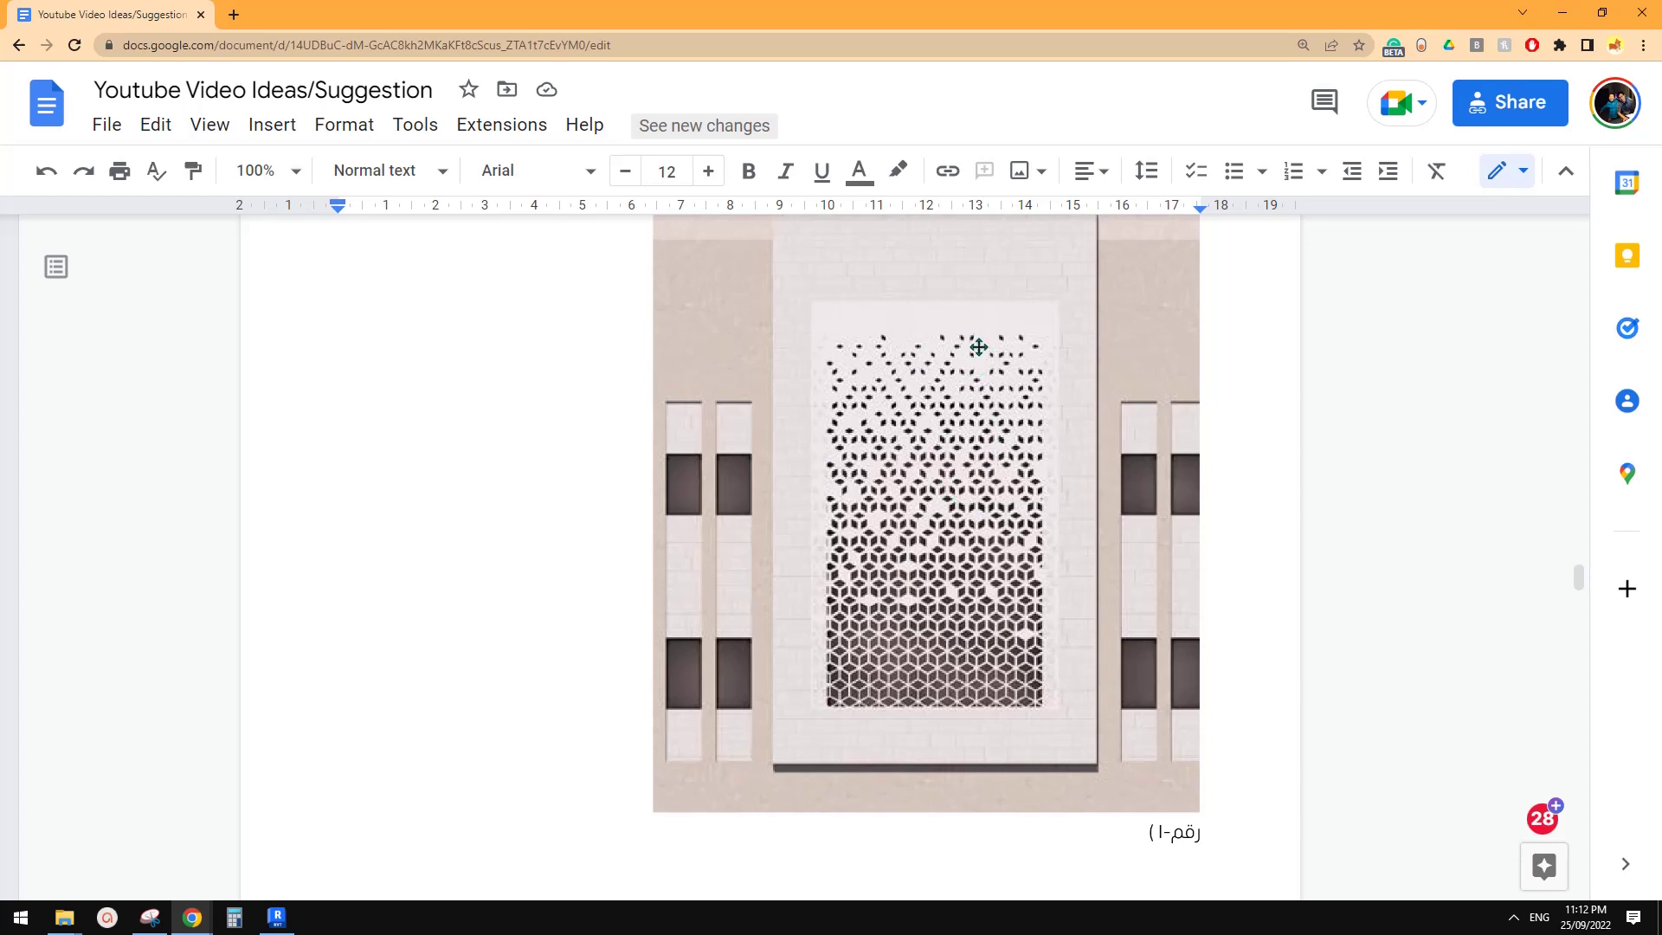
{"action": "left_click", "coordinate": [276, 917]}
Set the NCP value of the cropped hexagon panel on the divided surface's bottom edge to 0.05.
{"action": "scroll", "coordinate": [927, 707], "scroll_direction": "down", "scroll_amount": 2}
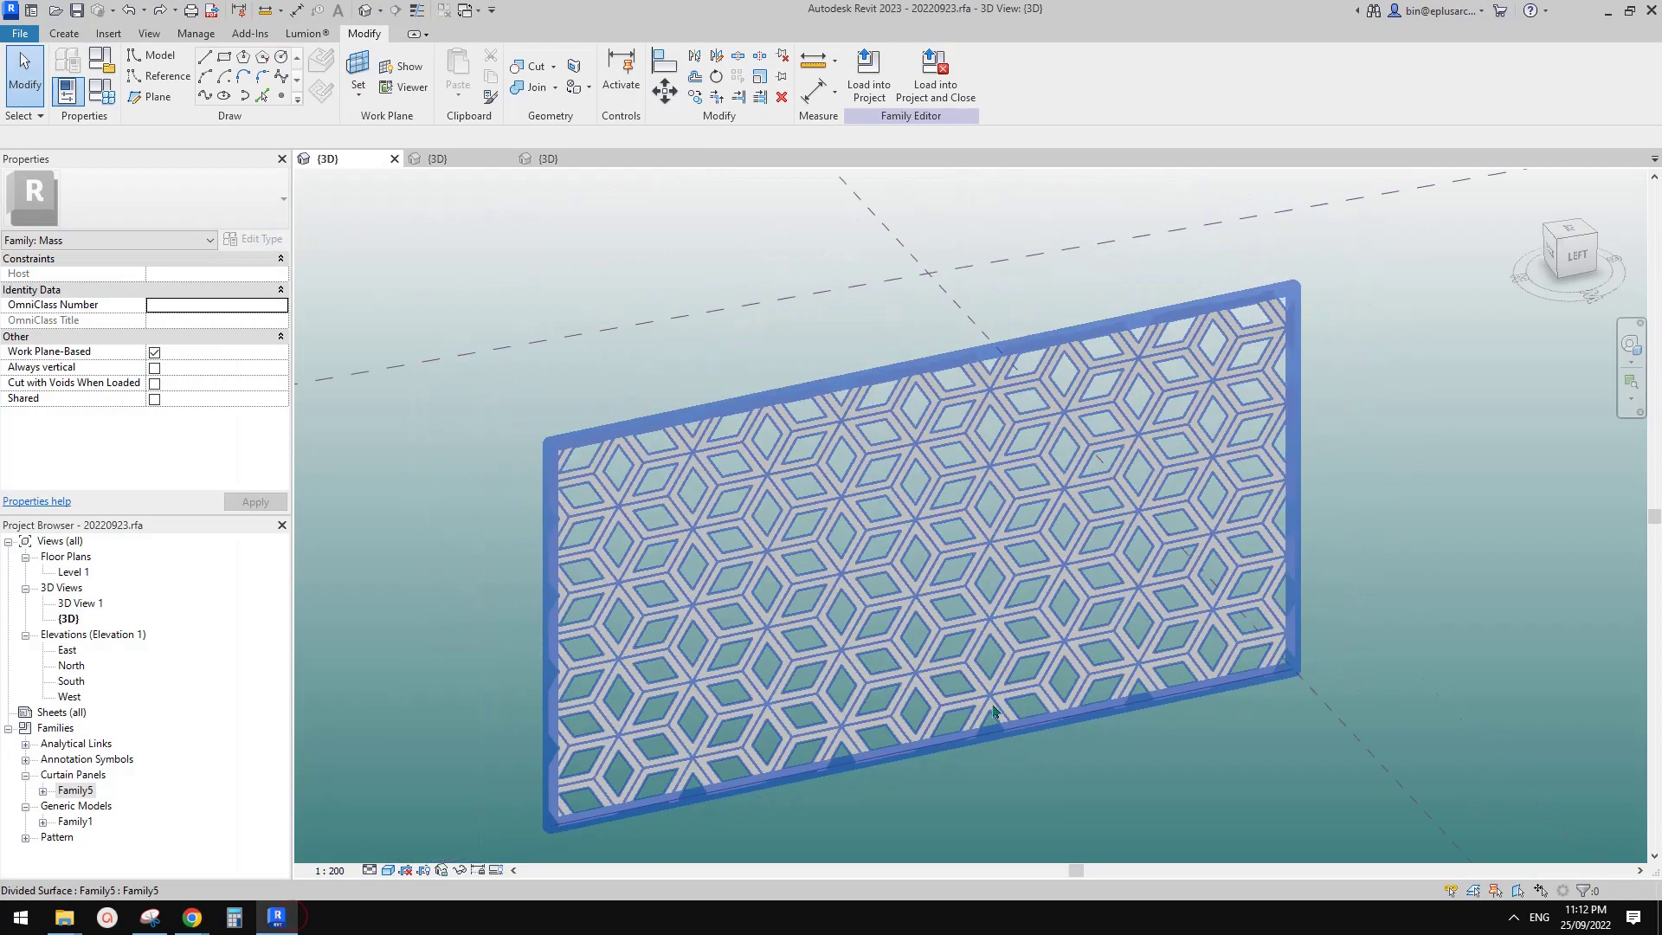
{"action": "middle_click_drag", "start_coordinate": [1001, 705], "coordinate": [935, 710], "text": "shift"}
{"action": "left_click", "coordinate": [971, 661]}
{"action": "scroll", "coordinate": [935, 710], "scroll_direction": "down", "scroll_amount": 1}
{"action": "key", "text": "Escape"}
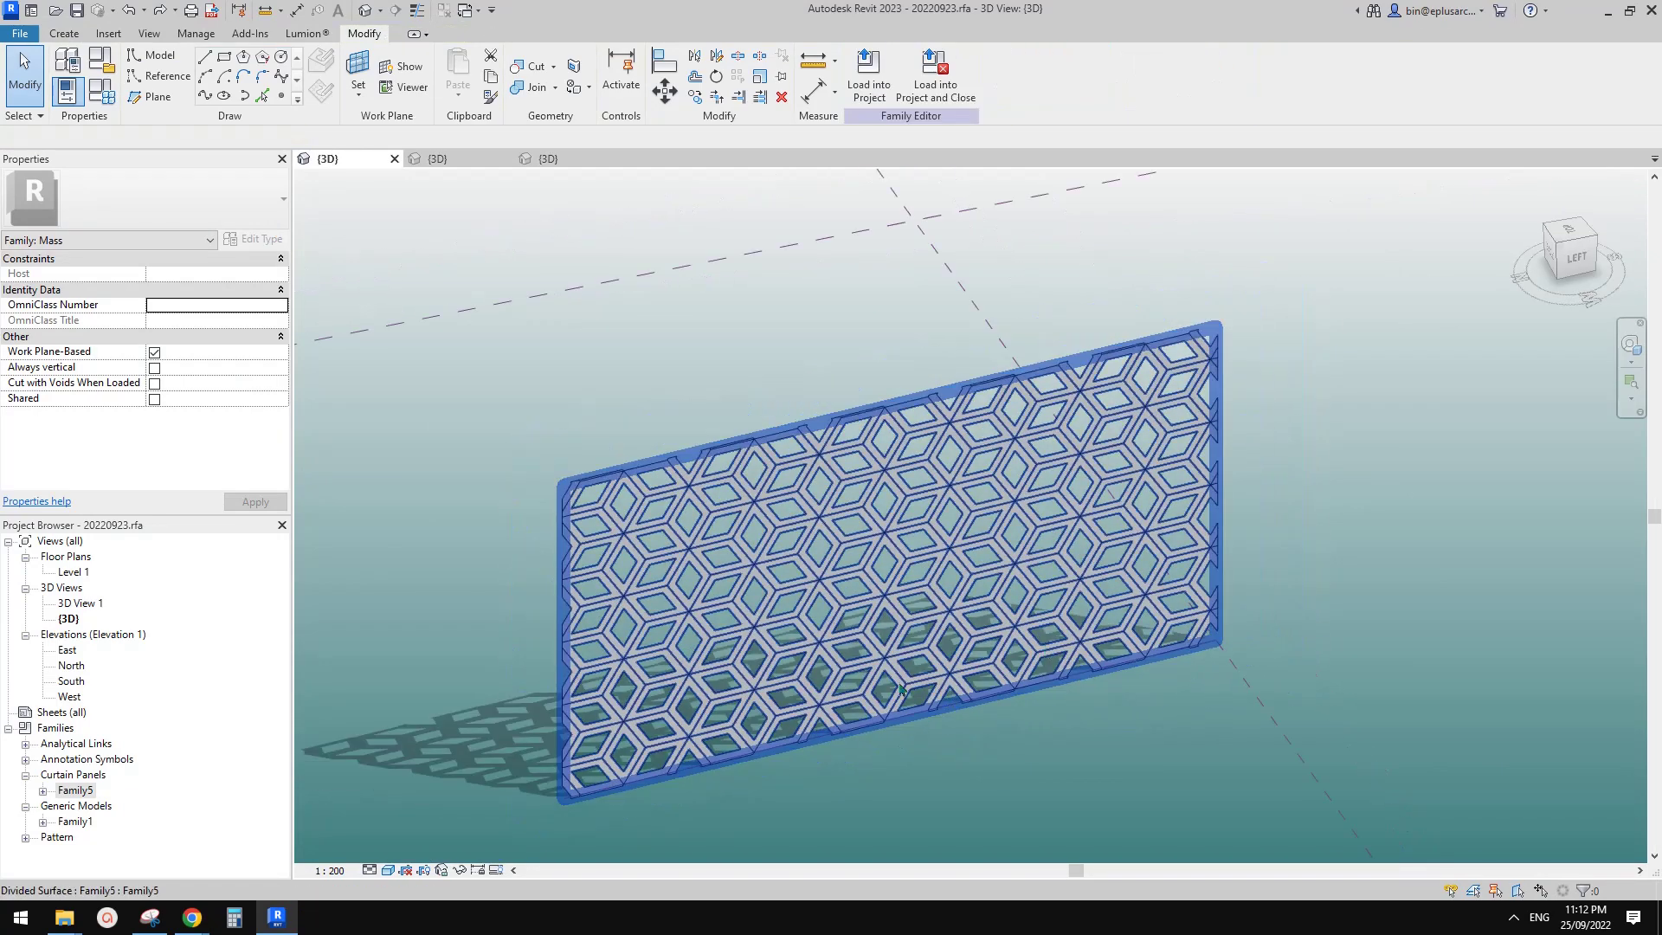
{"action": "scroll", "coordinate": [972, 658], "scroll_direction": "up", "scroll_amount": 4}
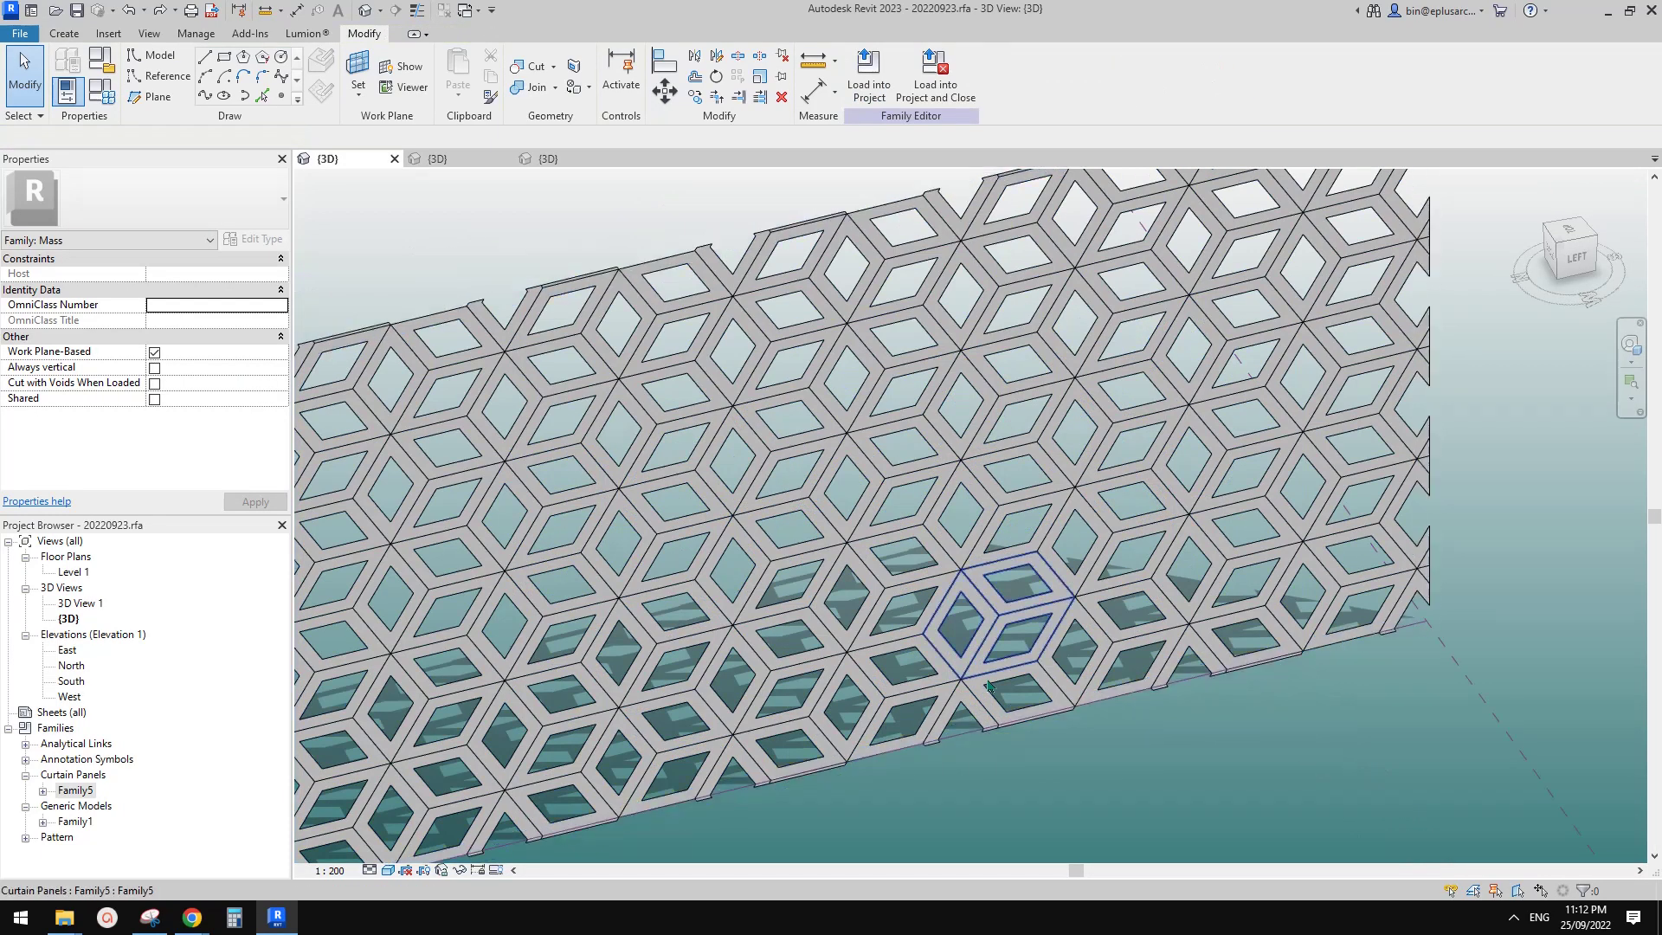
{"action": "left_click", "coordinate": [989, 686]}
{"action": "mouse_move", "coordinate": [987, 682]}
{"action": "middle_mouse_down"}
{"action": "mouse_move", "coordinate": [973, 693]}
{"action": "mouse_move", "coordinate": [1028, 700]}
{"action": "mouse_move", "coordinate": [1011, 683]}
{"action": "middle_mouse_up"}
{"action": "left_click", "coordinate": [1038, 696]}
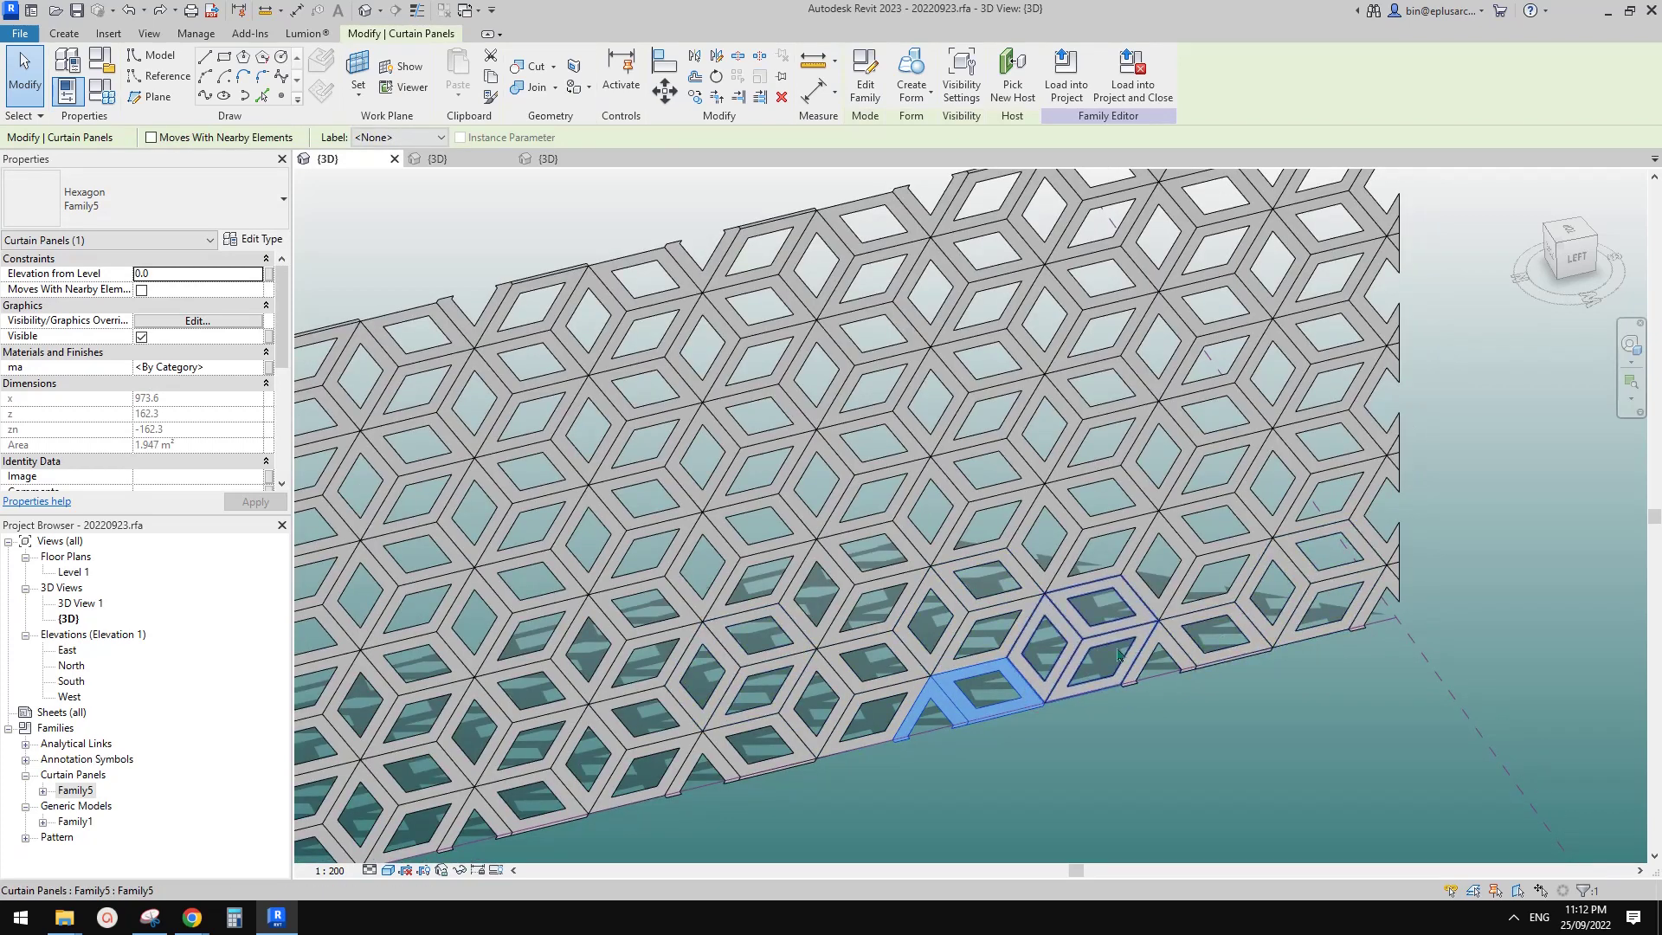
{"action": "scroll", "coordinate": [204, 444], "scroll_direction": "down", "scroll_amount": 5}
{"action": "left_click", "coordinate": [196, 431]}
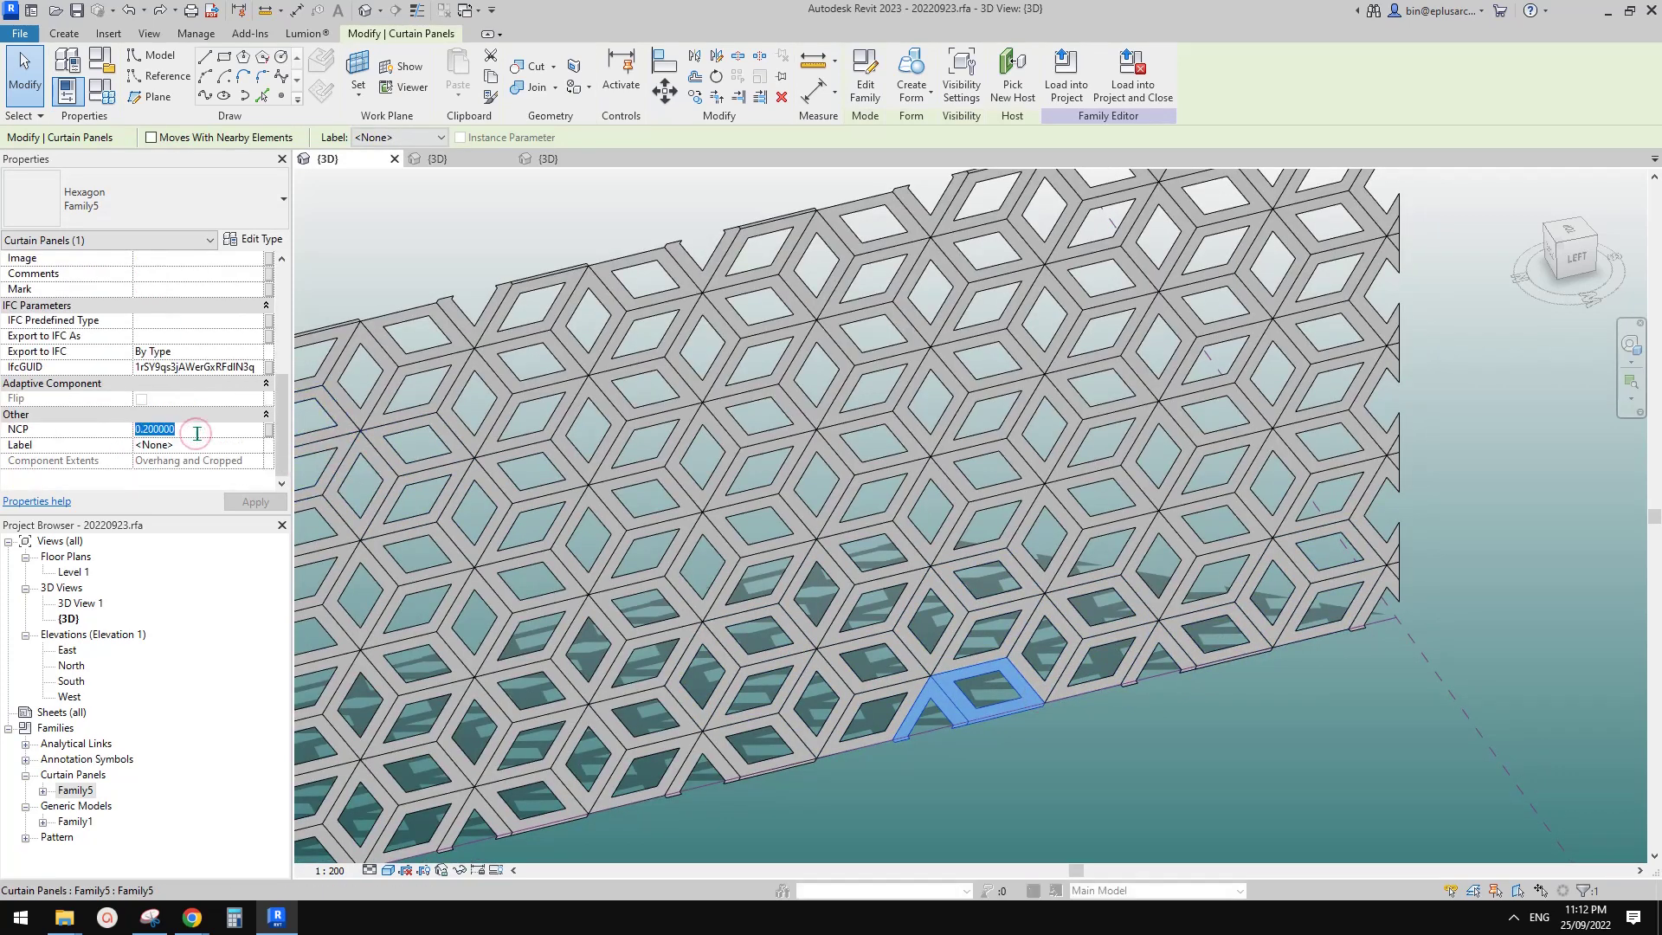
{"action": "type", "text": "0.5"}
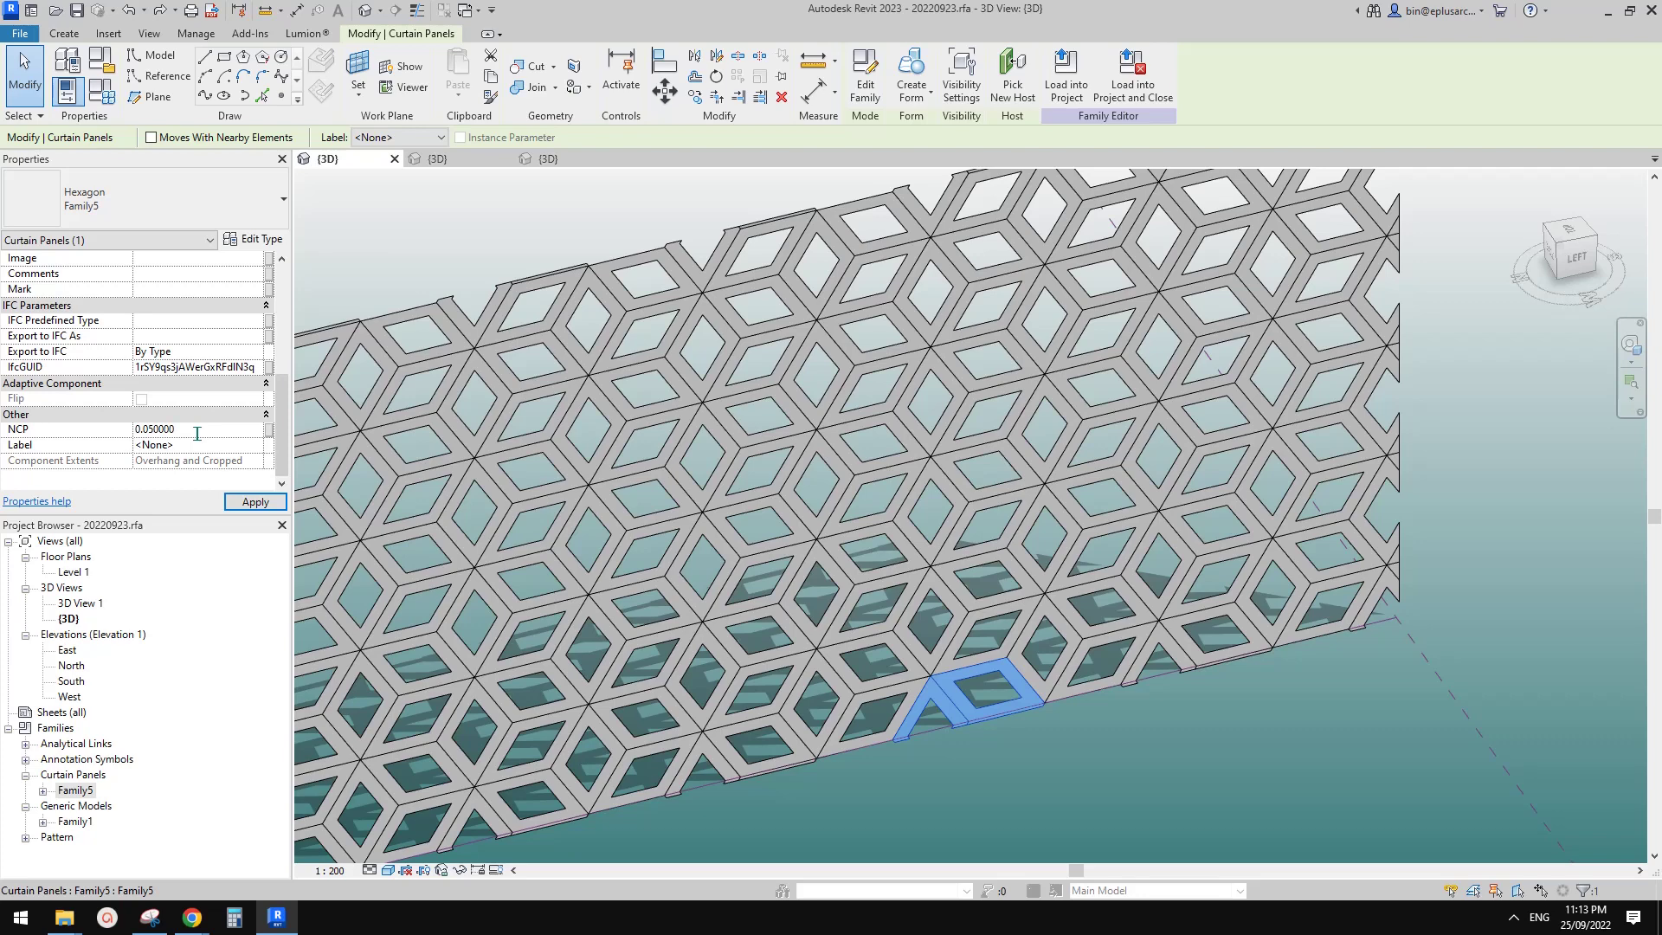
{"action": "scroll", "coordinate": [1126, 644], "scroll_direction": "down", "scroll_amount": 5}
{"action": "key", "text": "Escape"}
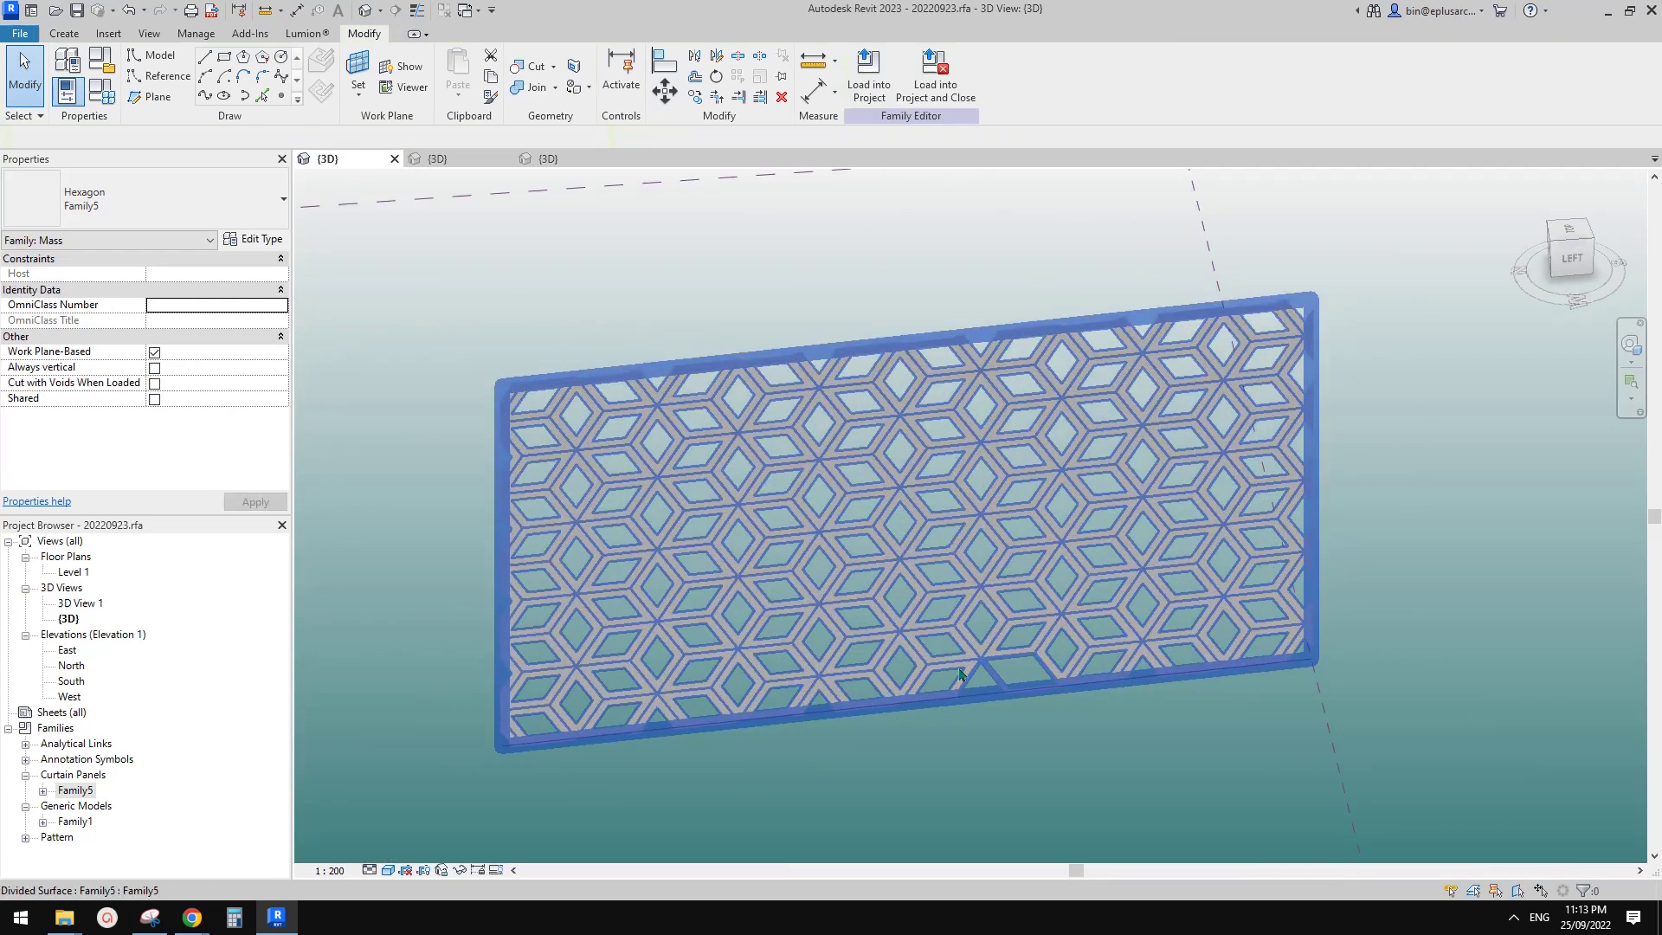
Set the NCP value of the full hexagon panel directly above the modified bottom-edge panel to 0.1.
{"action": "scroll", "coordinate": [1055, 647], "scroll_direction": "up", "scroll_amount": 5}
{"action": "key", "text": "Tab"}
{"action": "left_click", "coordinate": [1055, 646]}
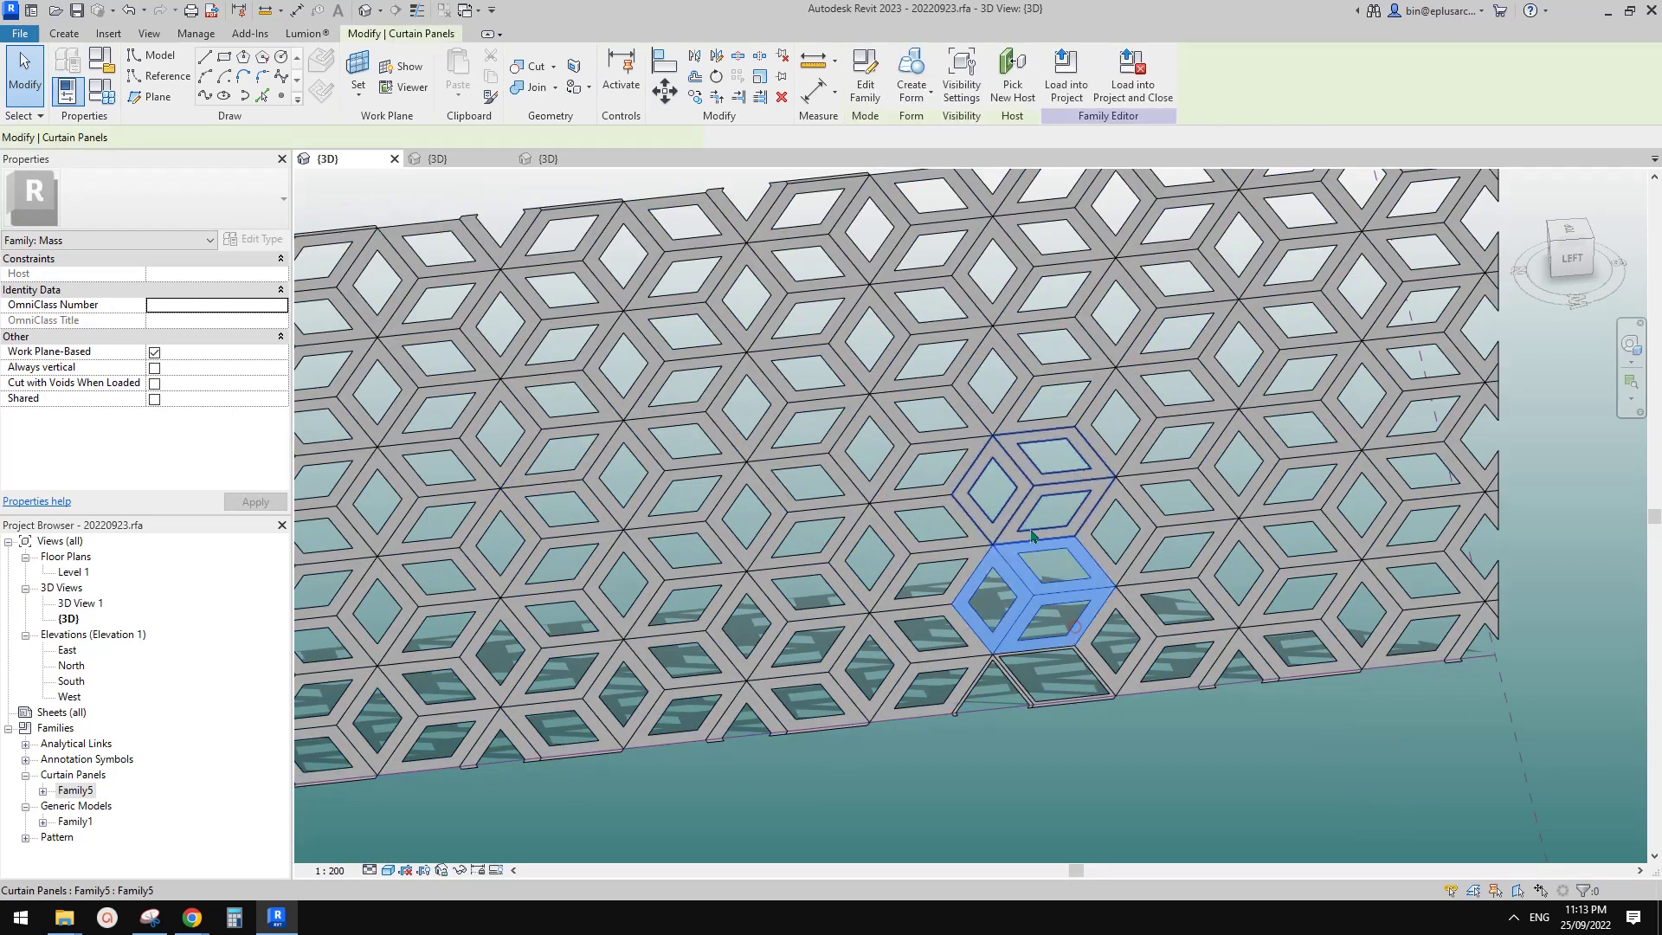
{"action": "scroll", "coordinate": [201, 413], "scroll_direction": "down", "scroll_amount": 5}
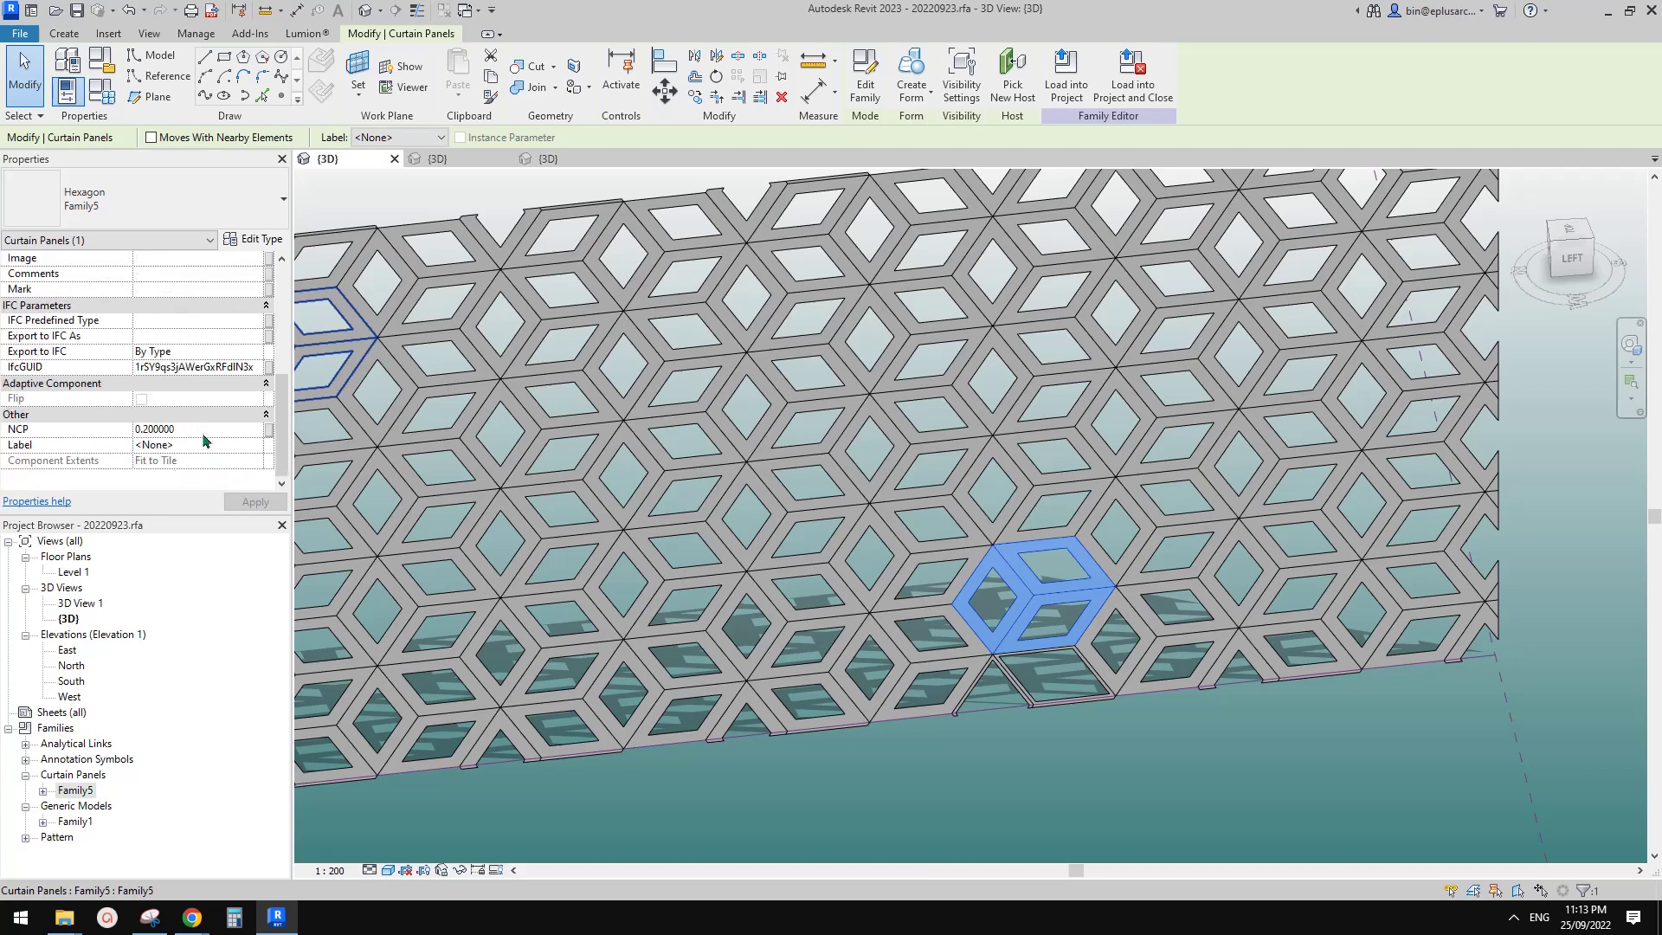
{"action": "left_click", "coordinate": [205, 430]}
{"action": "type", "text": "0.1"}
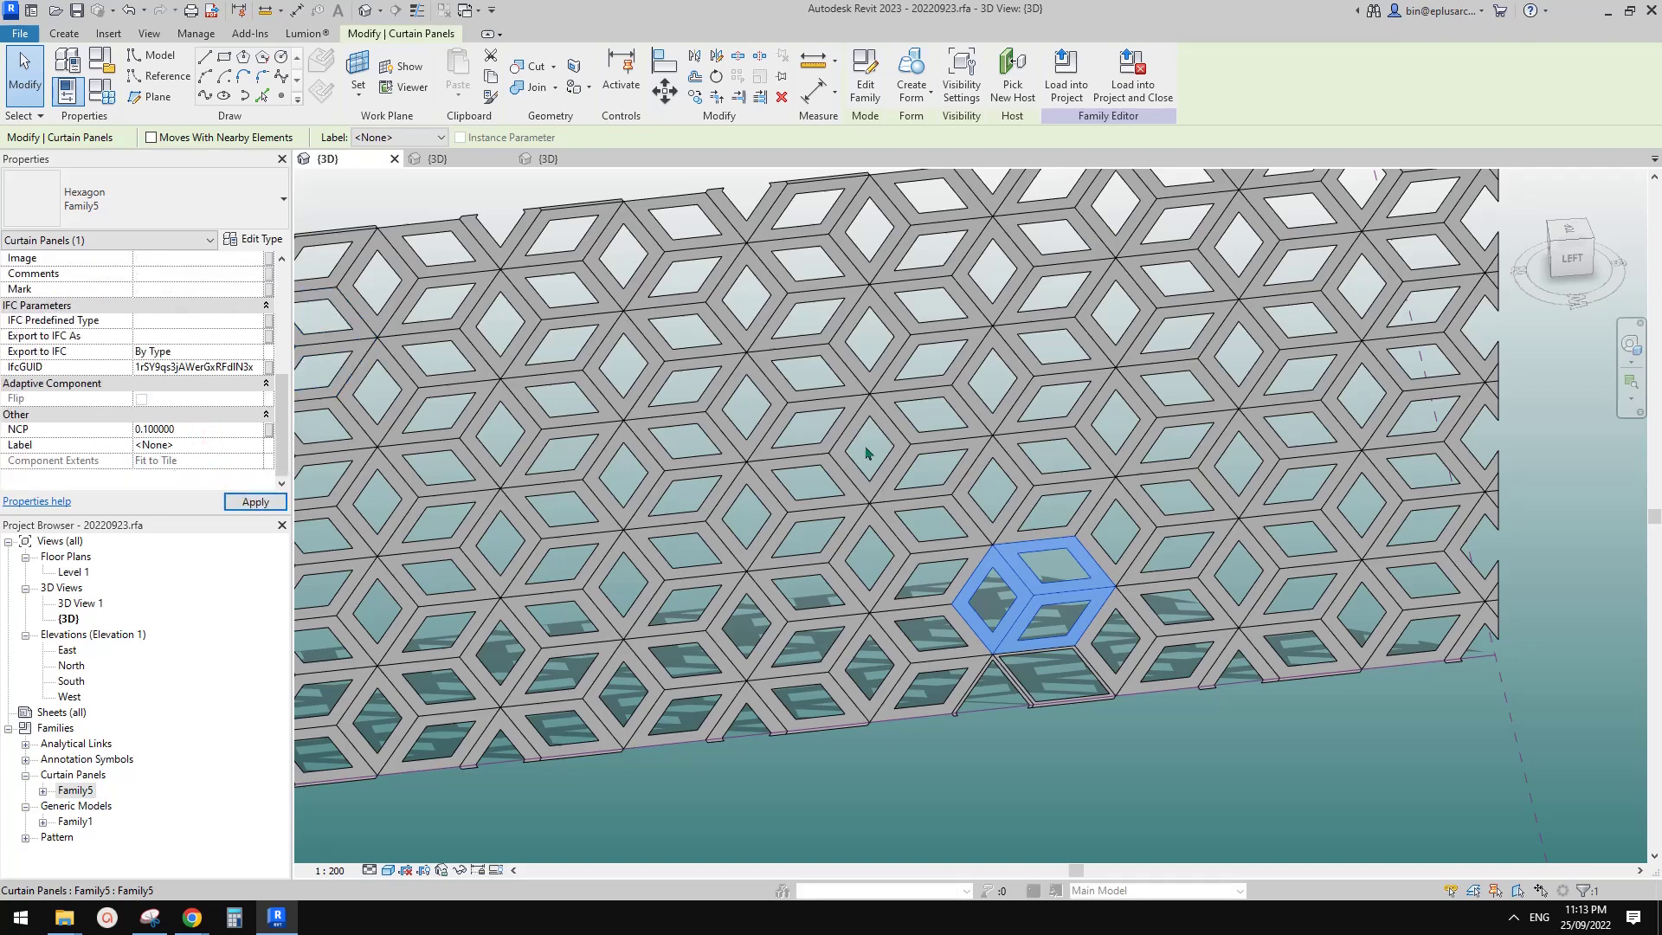
Skip one hexagon panel up the same column, try an NCP of 0.4 on the panel above it, and set that value to 0.3.
{"action": "left_click", "coordinate": [1062, 483]}
{"action": "left_click", "coordinate": [214, 428]}
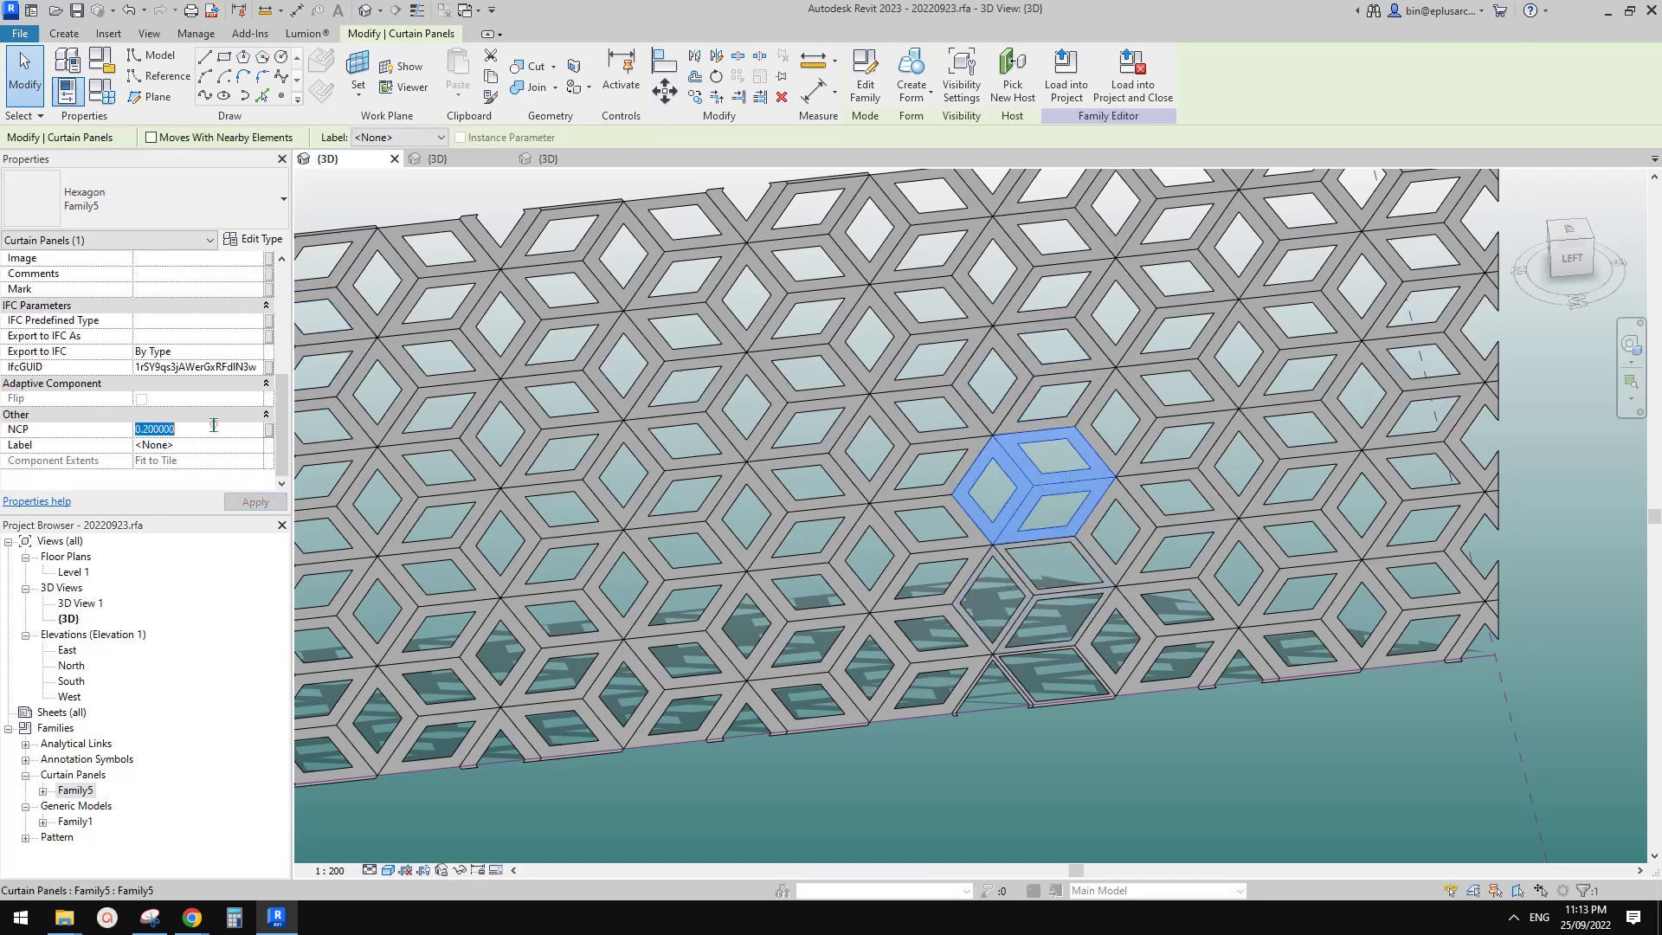
{"action": "left_click", "coordinate": [1050, 378]}
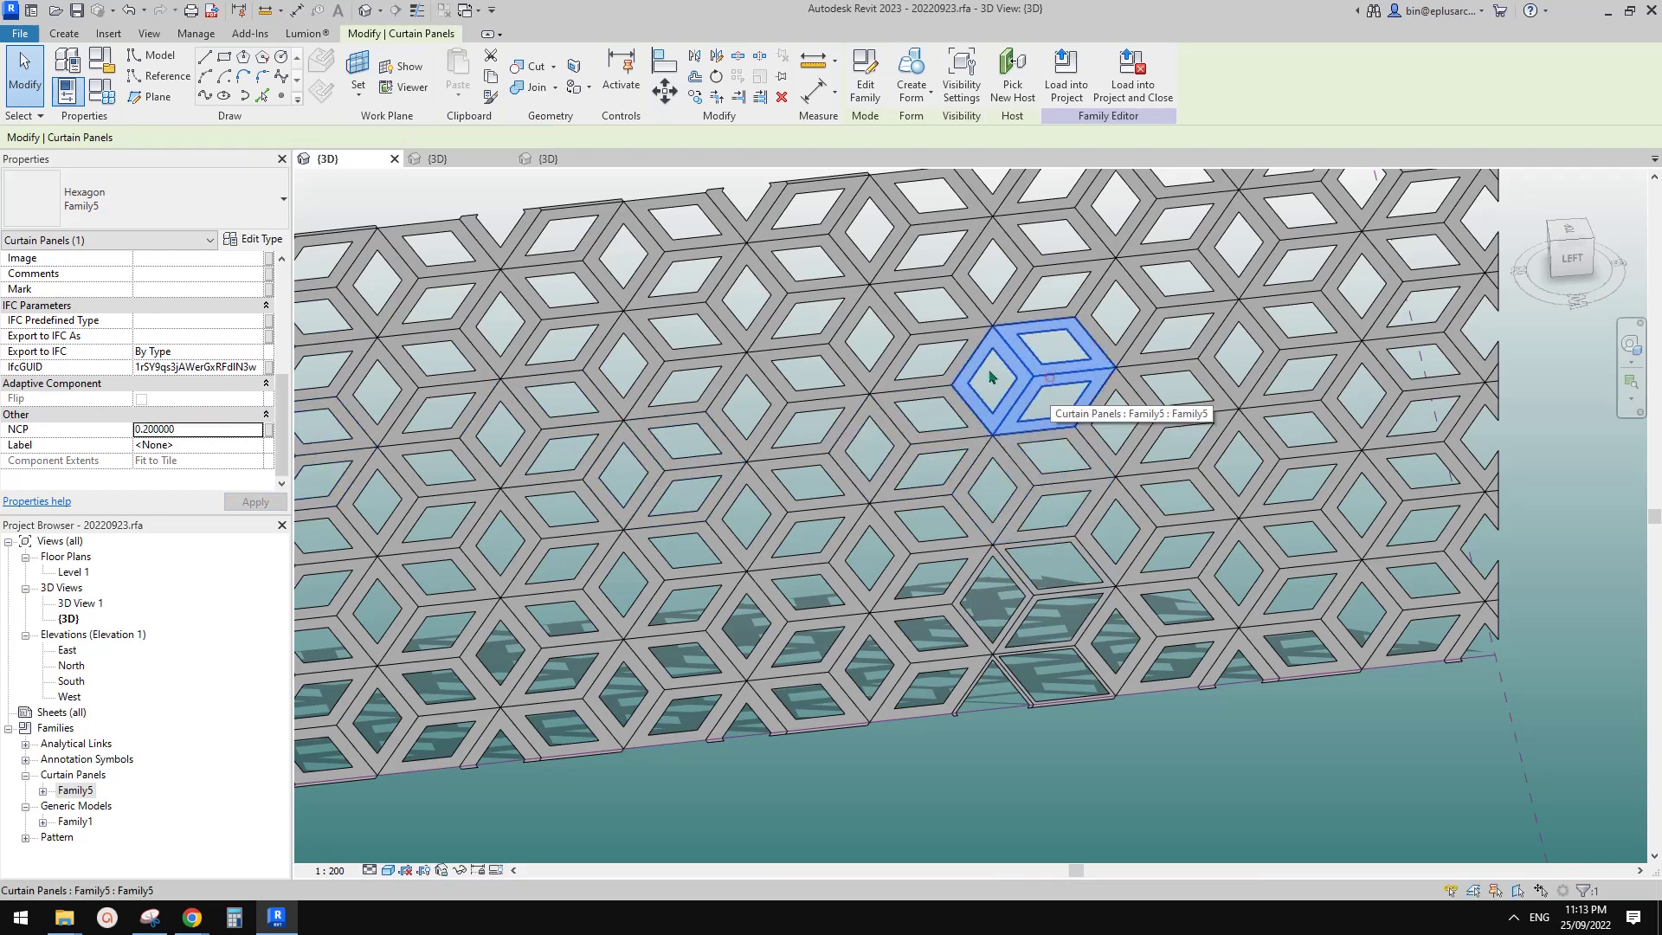
{"action": "left_click", "coordinate": [223, 426]}
{"action": "type", "text": "0.4"}
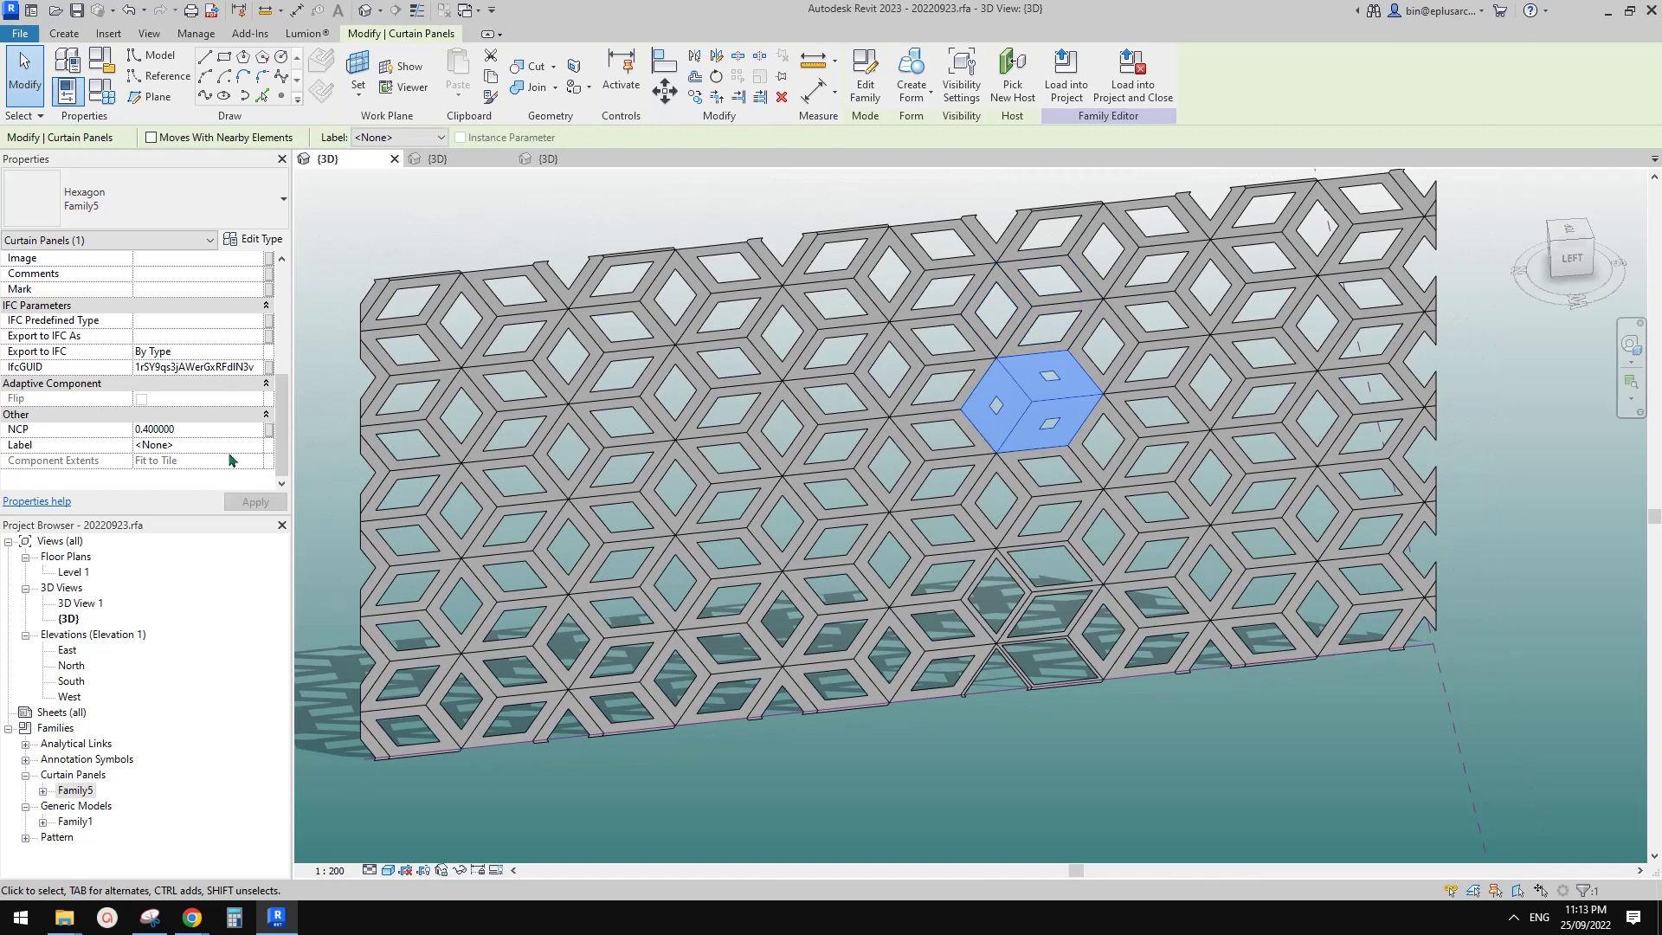
{"action": "left_click", "coordinate": [222, 428]}
{"action": "type", "text": "0.3"}
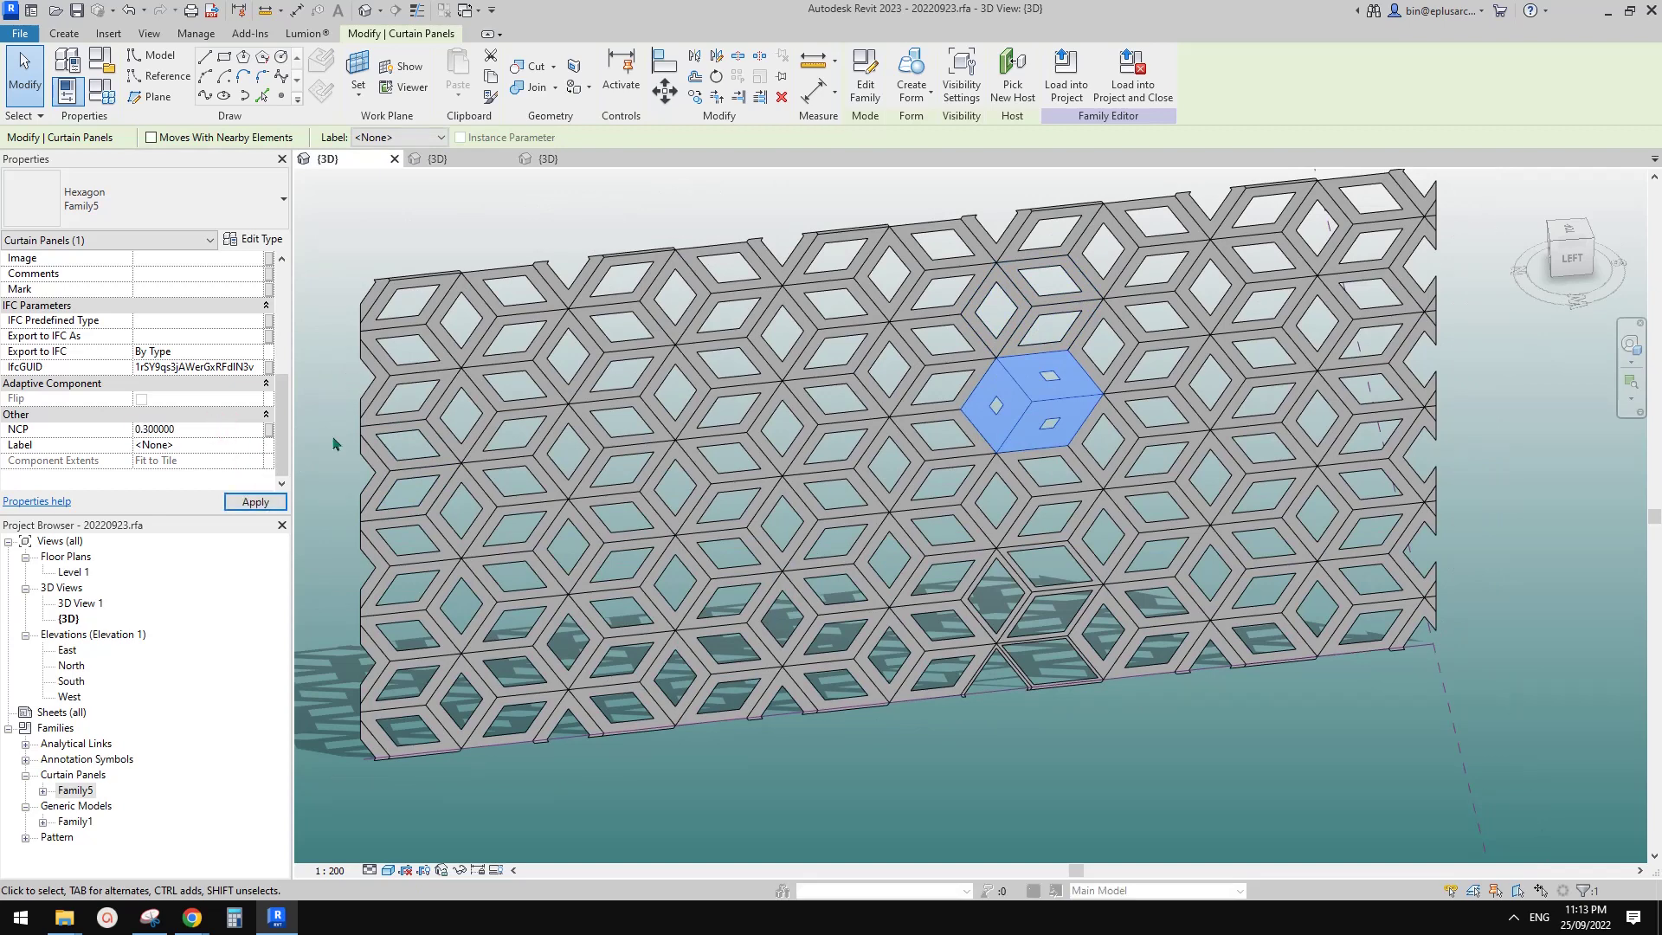
{"action": "left_click", "coordinate": [360, 442]}
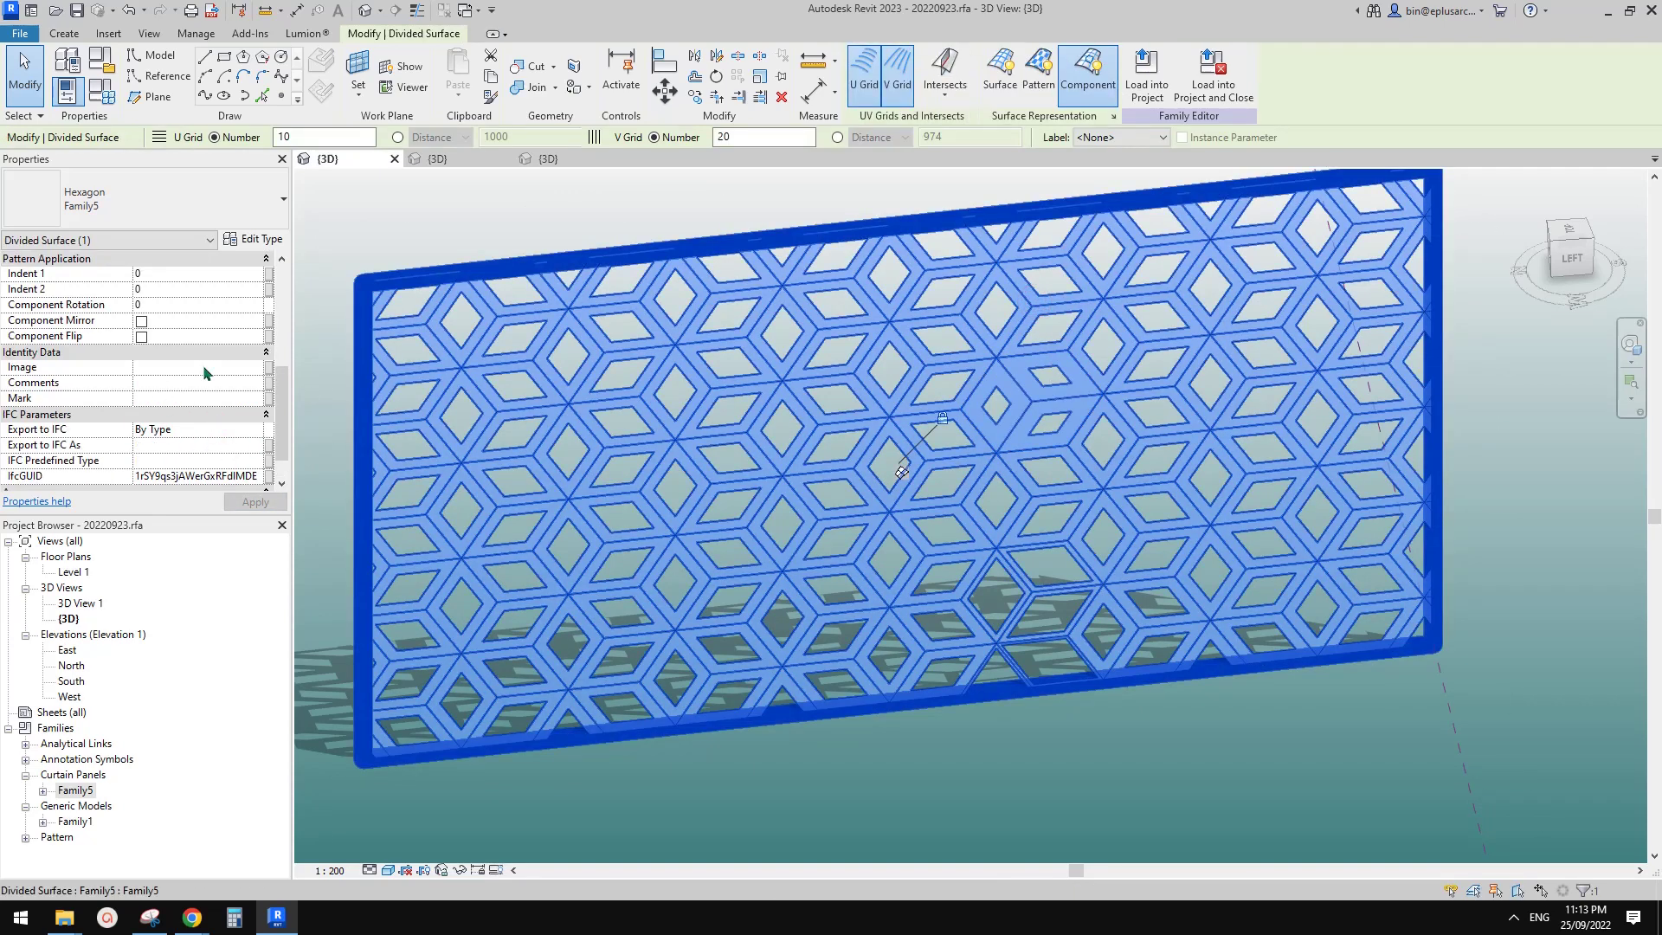
Raise the NCP value of the topmost full hexagon panel in the column so its openings are smaller than those below.
{"action": "scroll", "coordinate": [206, 416], "scroll_direction": "down", "scroll_amount": 1}
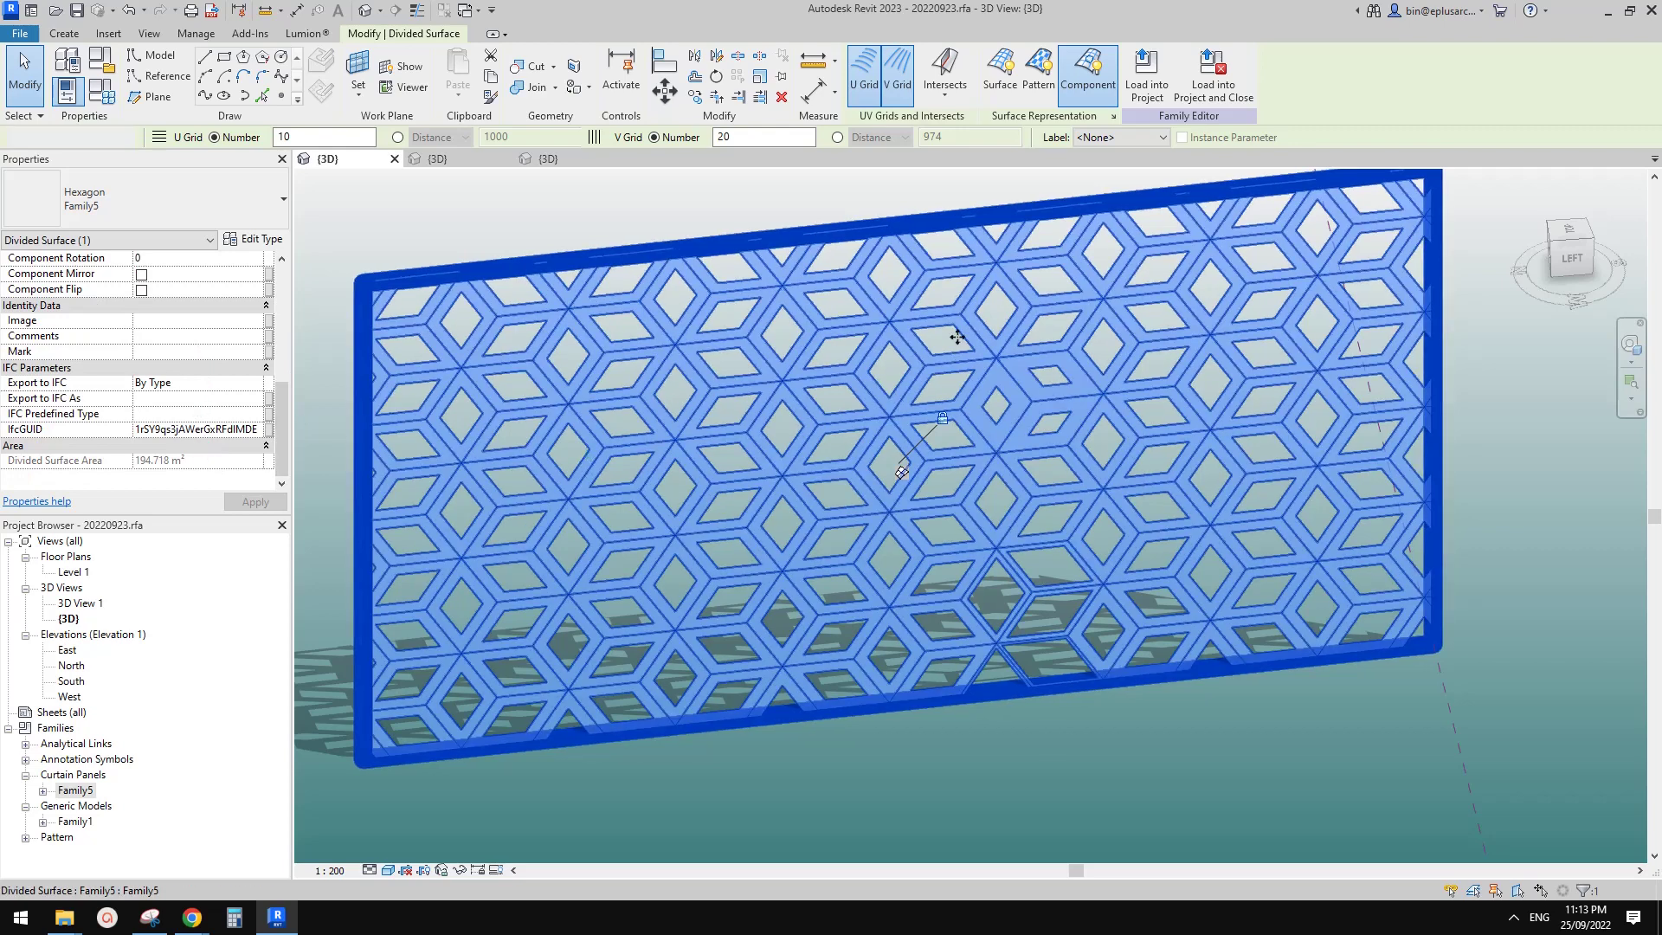
{"action": "left_click", "coordinate": [1060, 316]}
{"action": "key", "text": "Tab"}
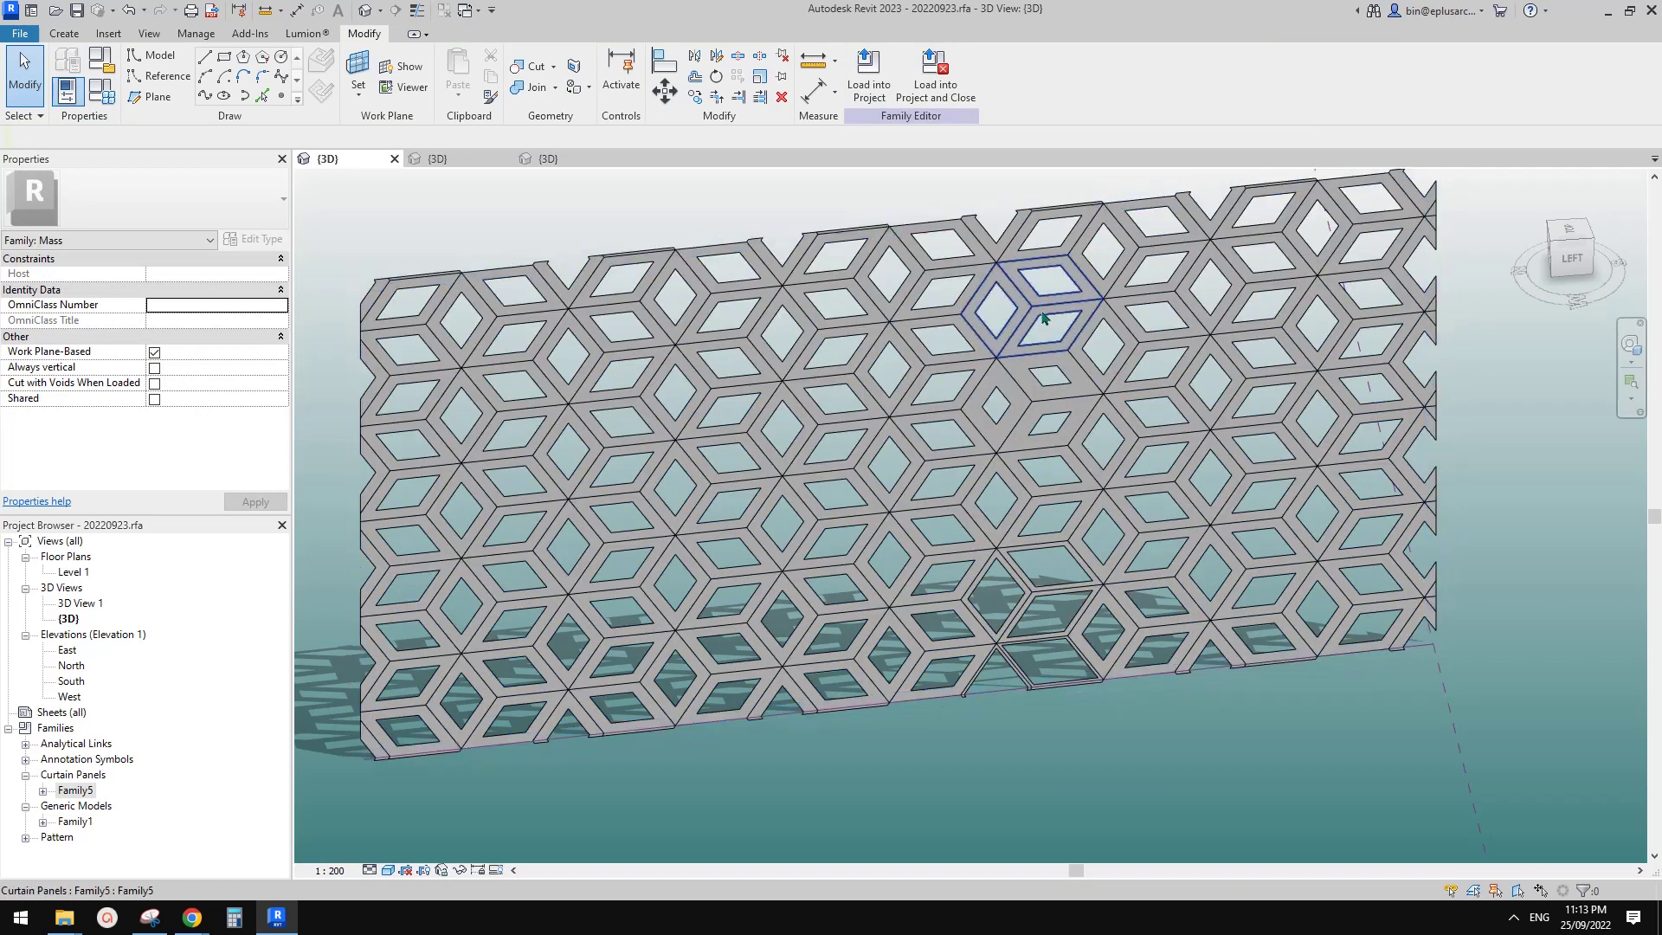
{"action": "left_click", "coordinate": [868, 346]}
{"action": "scroll", "coordinate": [193, 465], "scroll_direction": "down", "scroll_amount": 4}
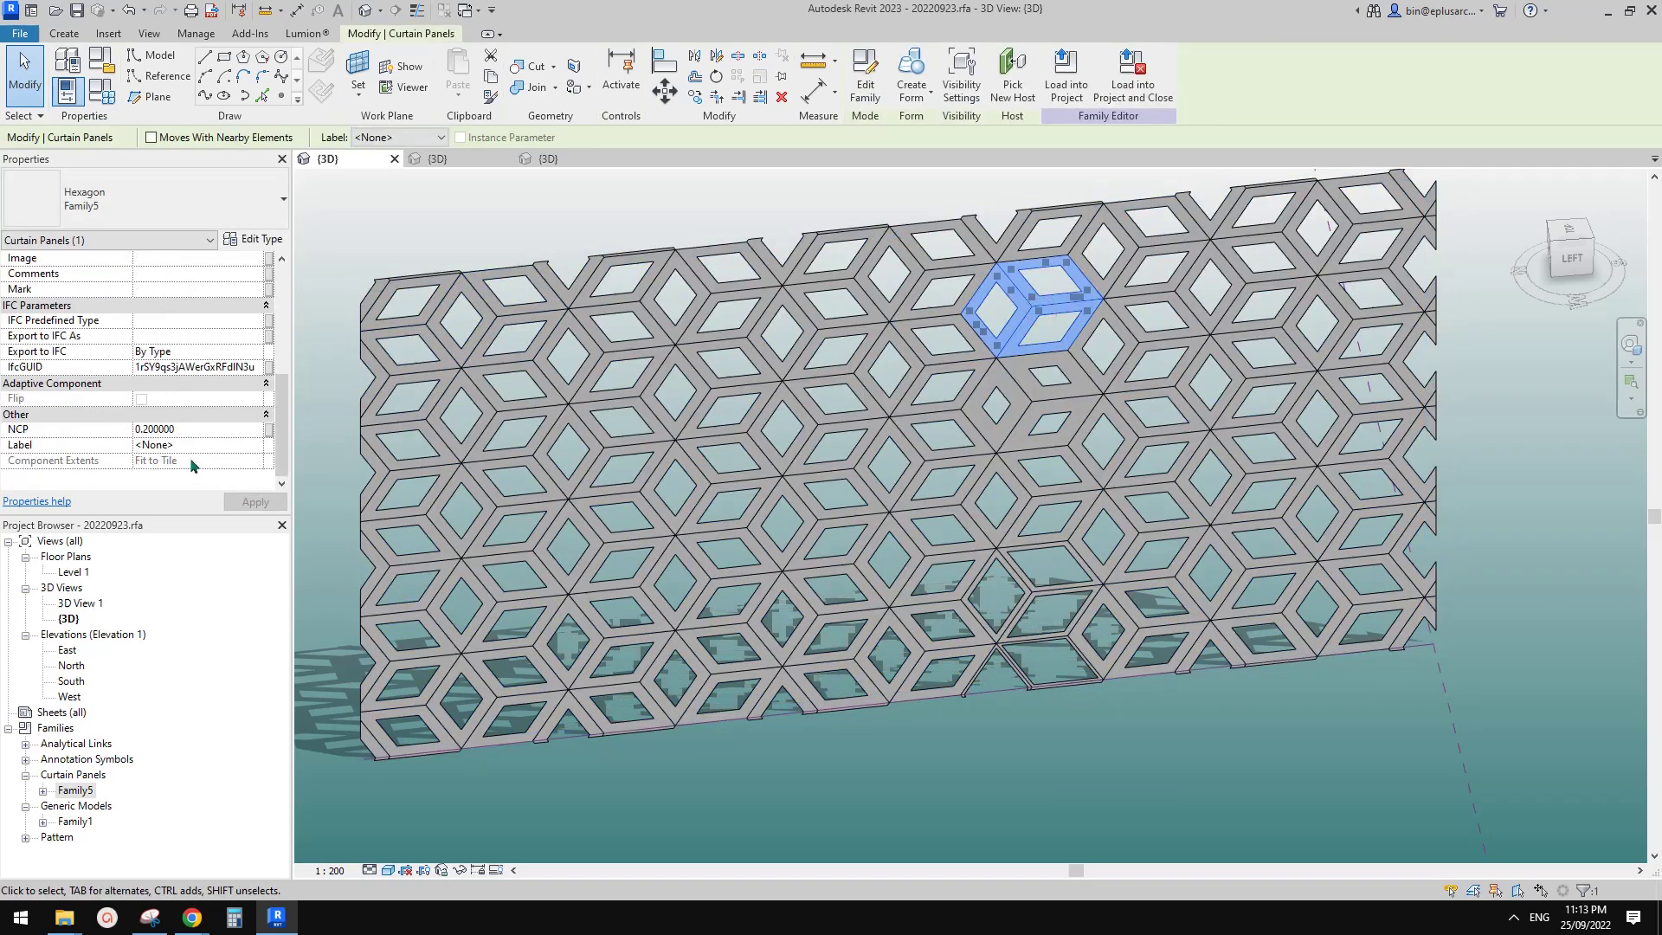
{"action": "left_click", "coordinate": [200, 428]}
{"action": "type", "text": "0."}
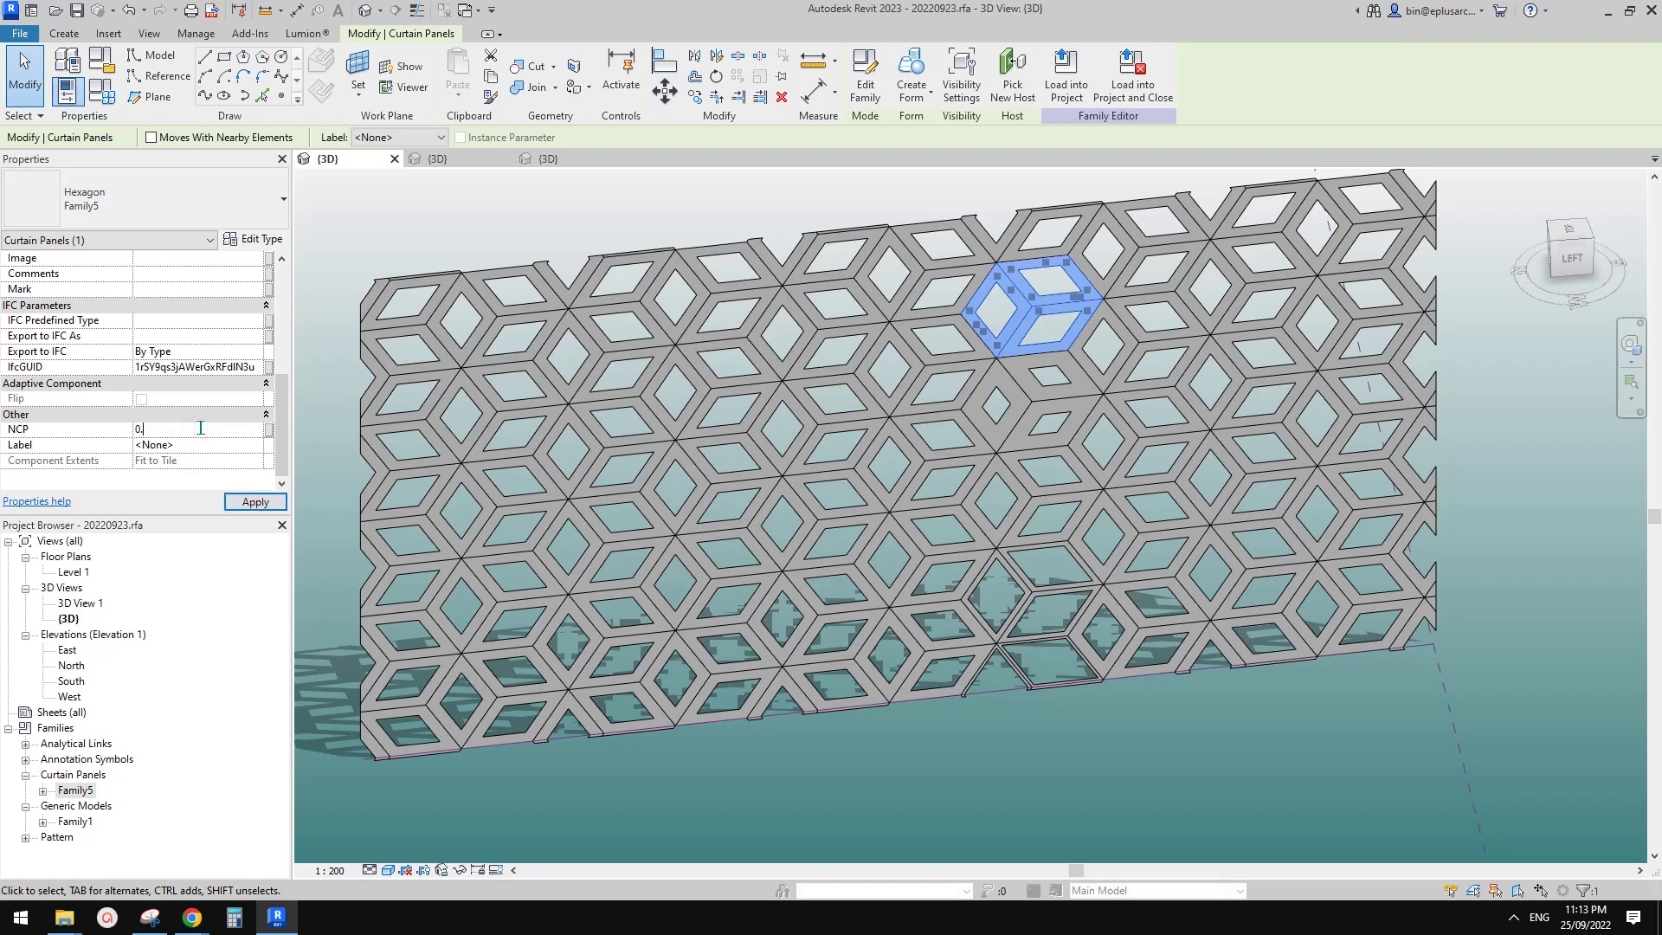
{"action": "key", "text": "Escape"}
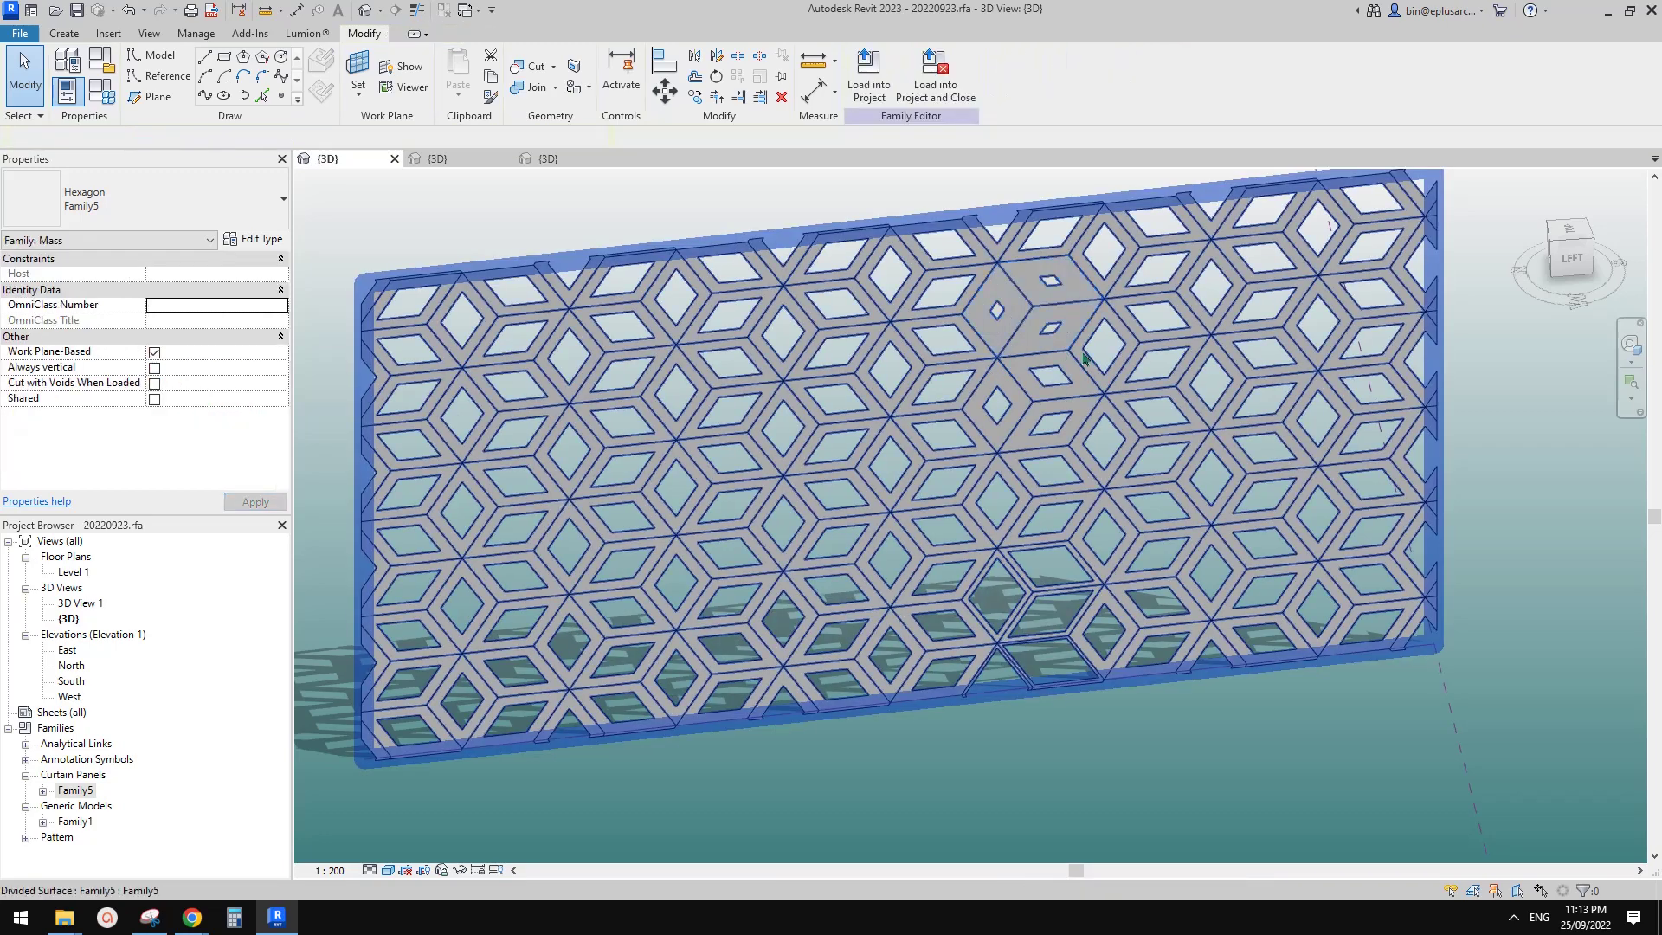
Compare the graded panel column with the gradient screen reference image in Chrome, and return to Revit.
{"action": "scroll", "coordinate": [1064, 438], "scroll_direction": "up", "scroll_amount": 3}
{"action": "middle_click_drag", "start_coordinate": [915, 527], "coordinate": [884, 517]}
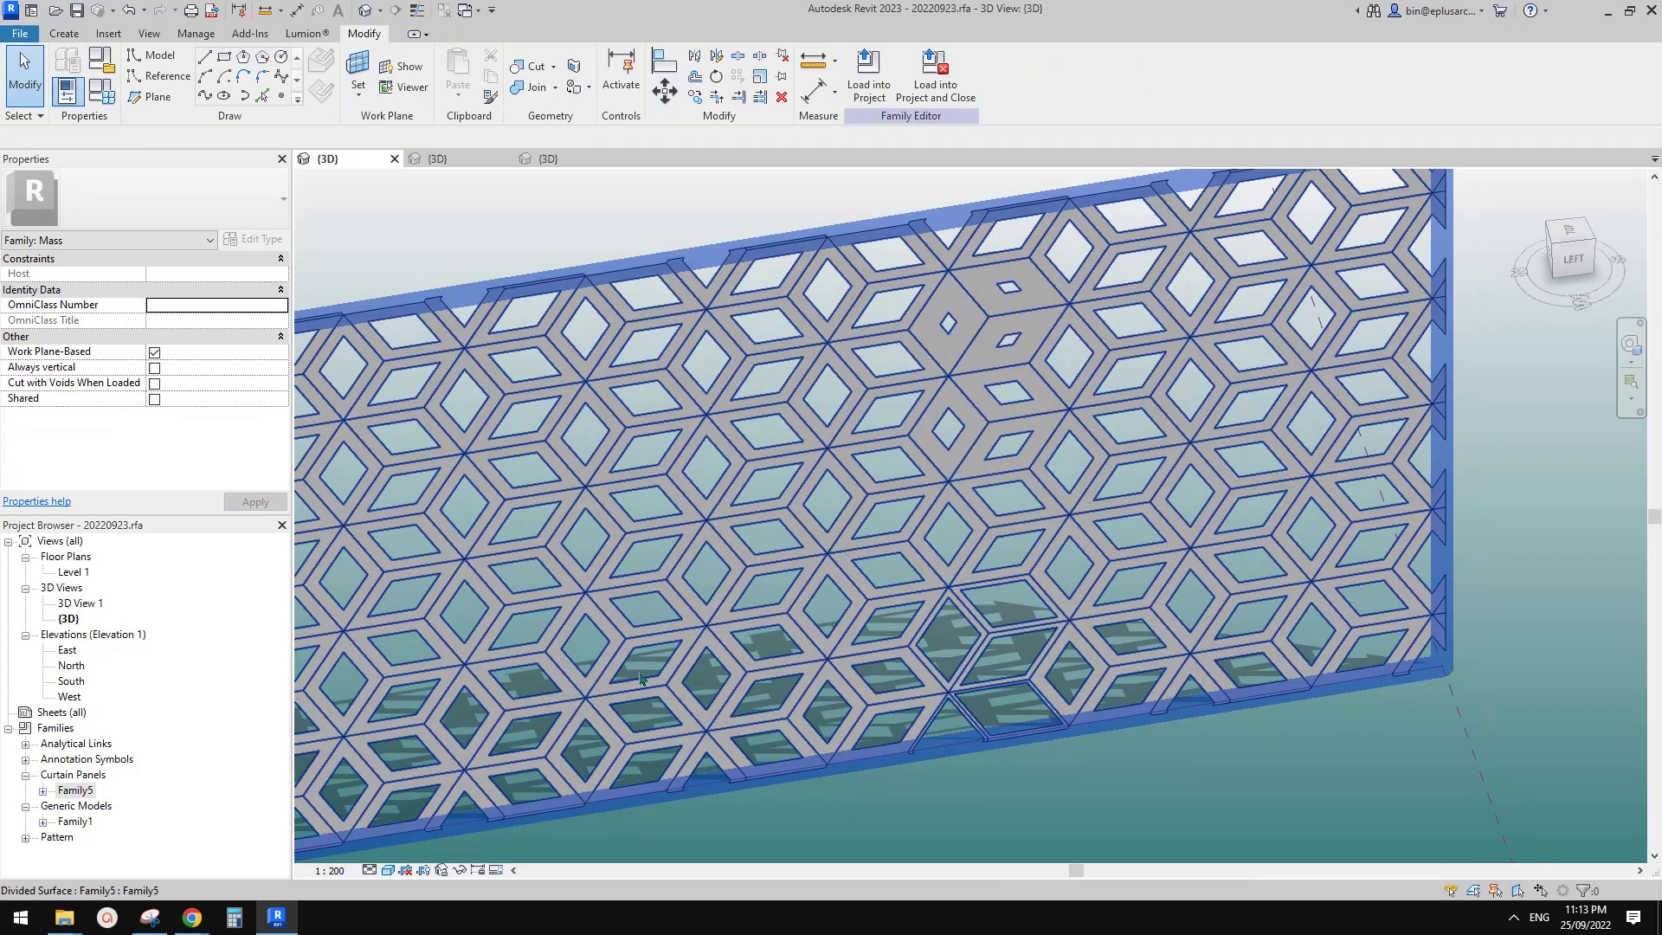
{"action": "mouse_move", "coordinate": [192, 918]}
{"action": "left_click", "coordinate": [298, 859]}
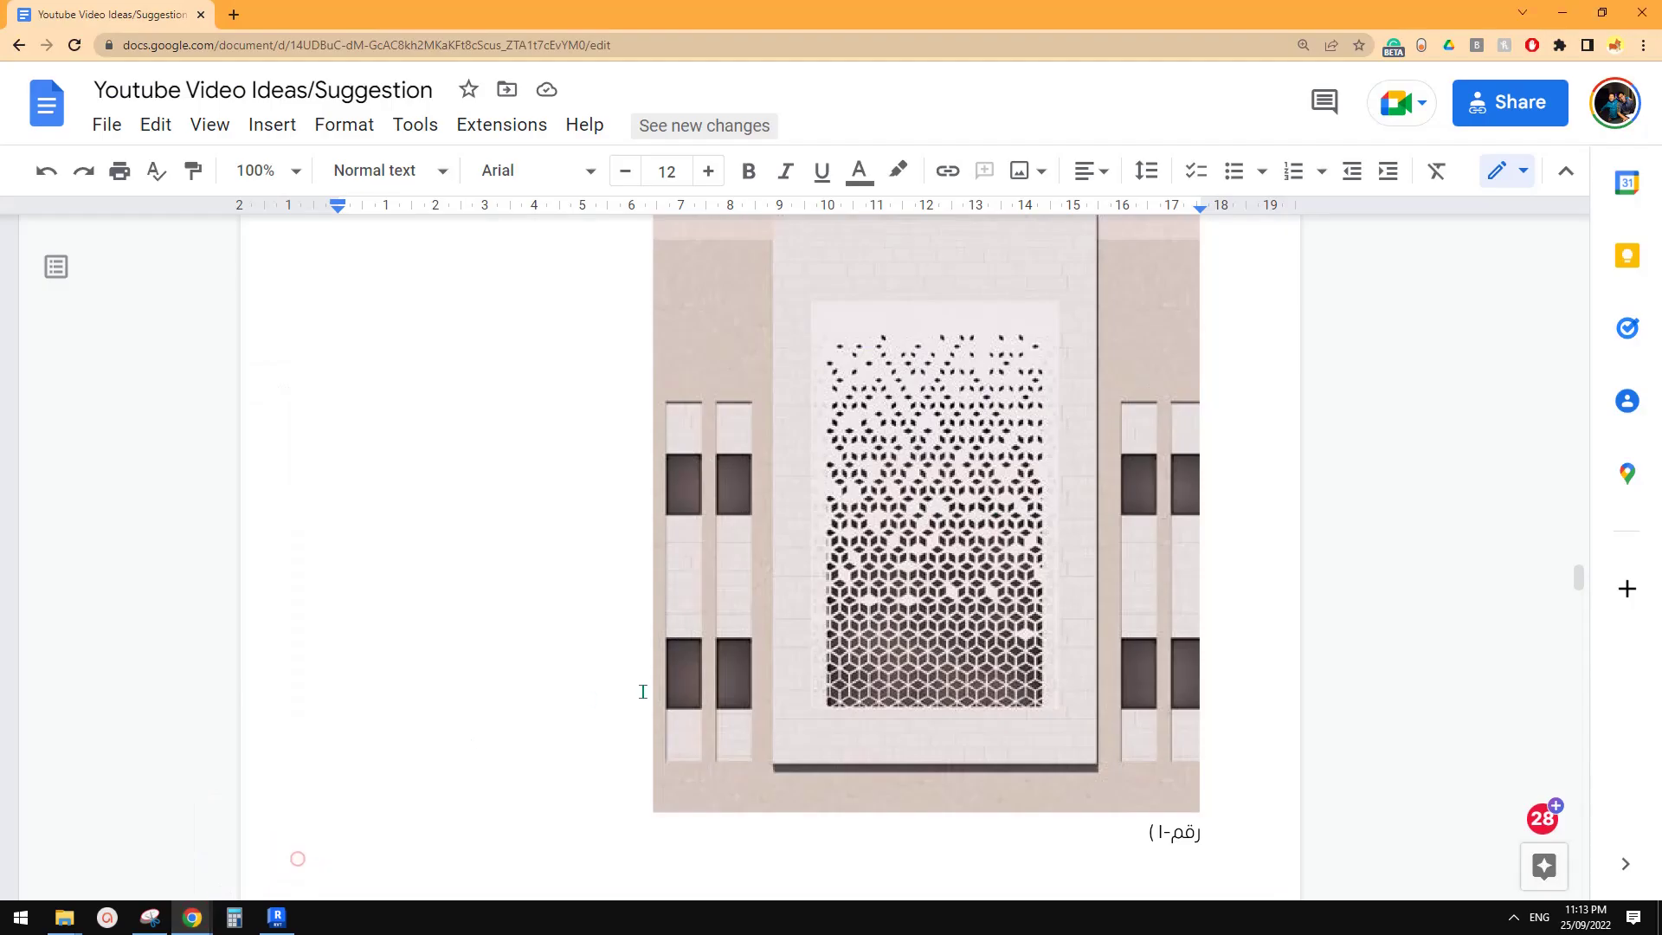
{"action": "scroll", "coordinate": [953, 594], "scroll_direction": "up", "scroll_amount": 4}
{"action": "scroll", "coordinate": [953, 604], "scroll_direction": "down", "scroll_amount": 5}
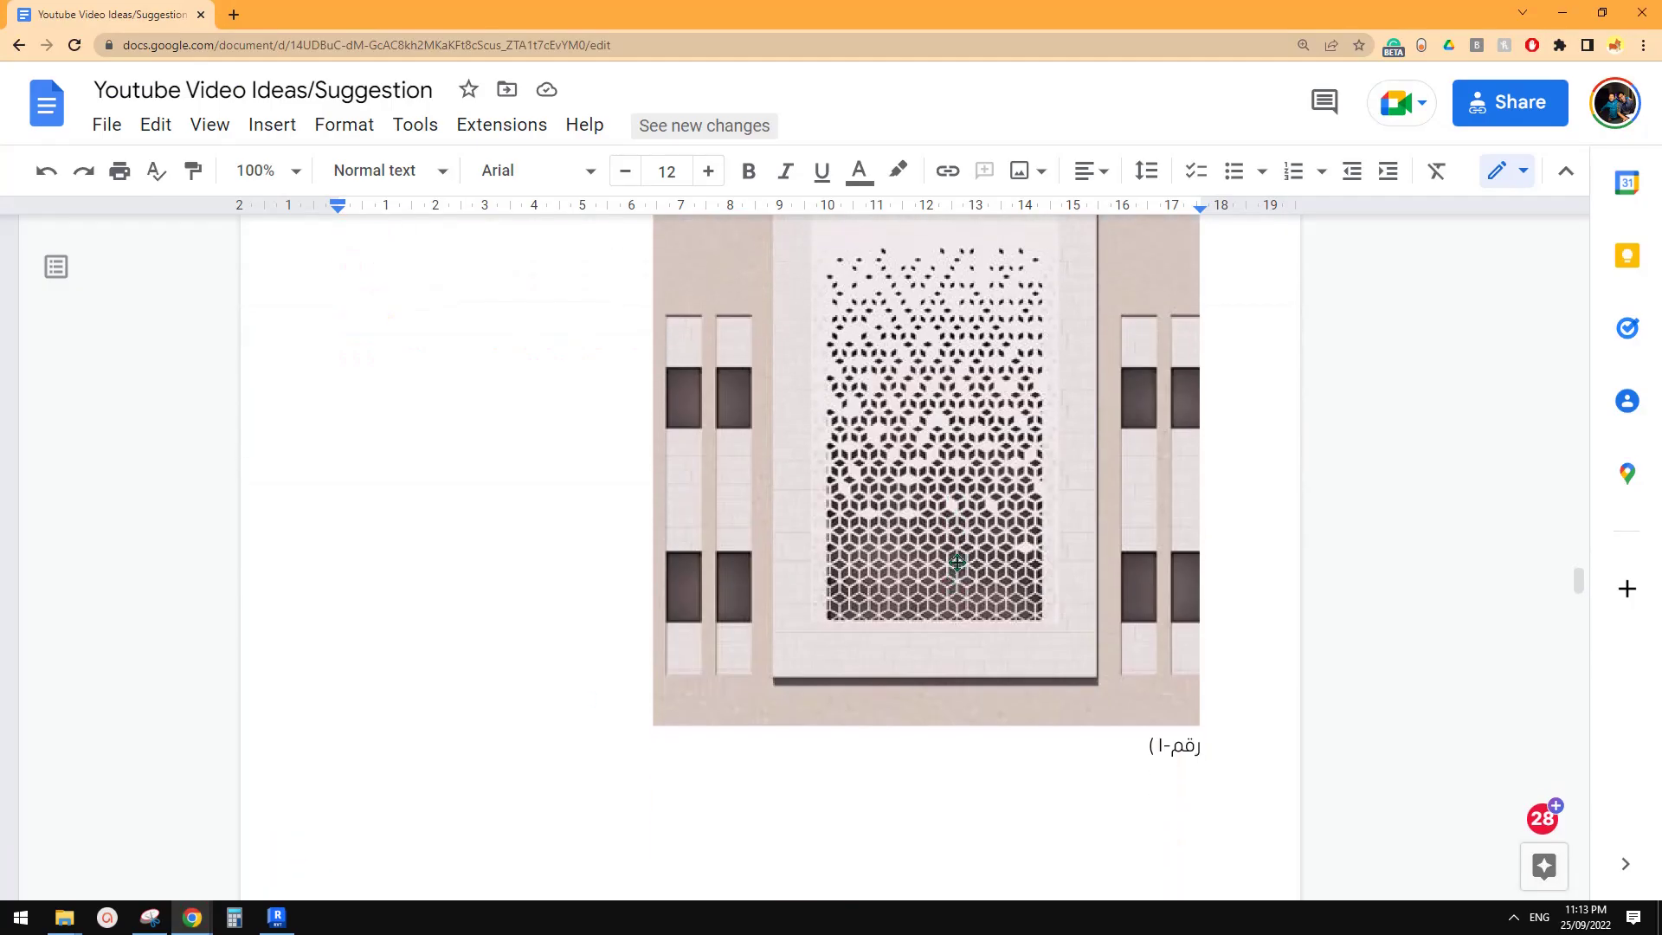
{"action": "scroll", "coordinate": [929, 552], "scroll_direction": "up", "scroll_amount": 1}
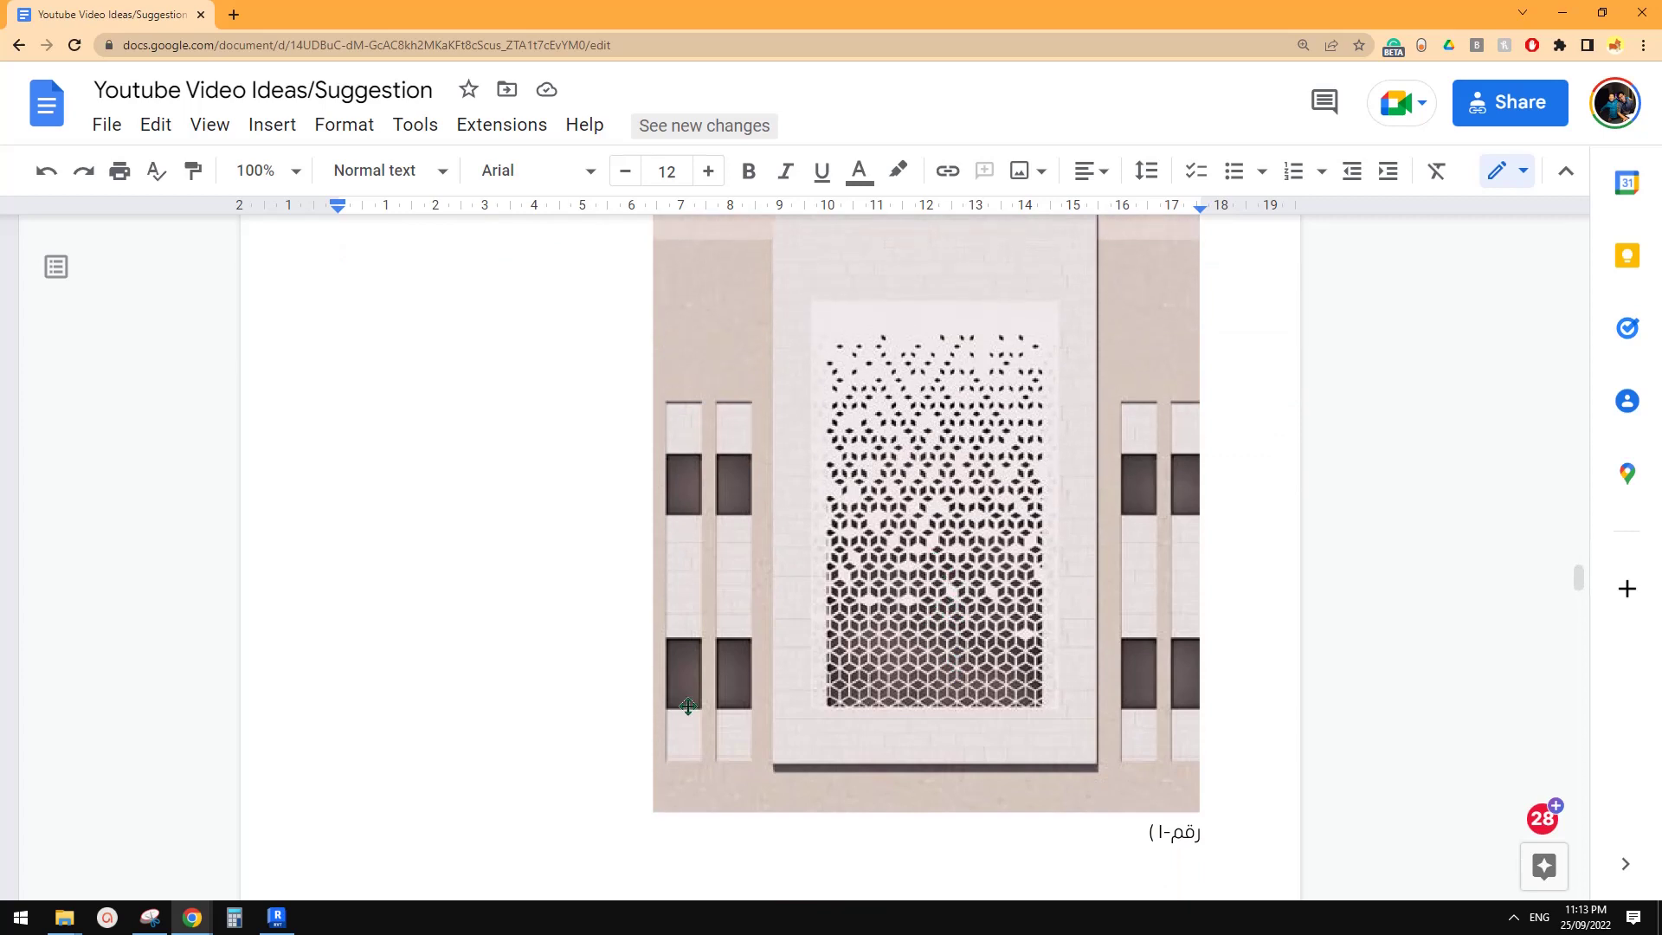
{"action": "left_click", "coordinate": [277, 918]}
Inspect the varied openings across the divided surface, and check the gradient against the Chrome reference image again before returning to Revit.
{"action": "scroll", "coordinate": [955, 649], "scroll_direction": "down", "scroll_amount": 1}
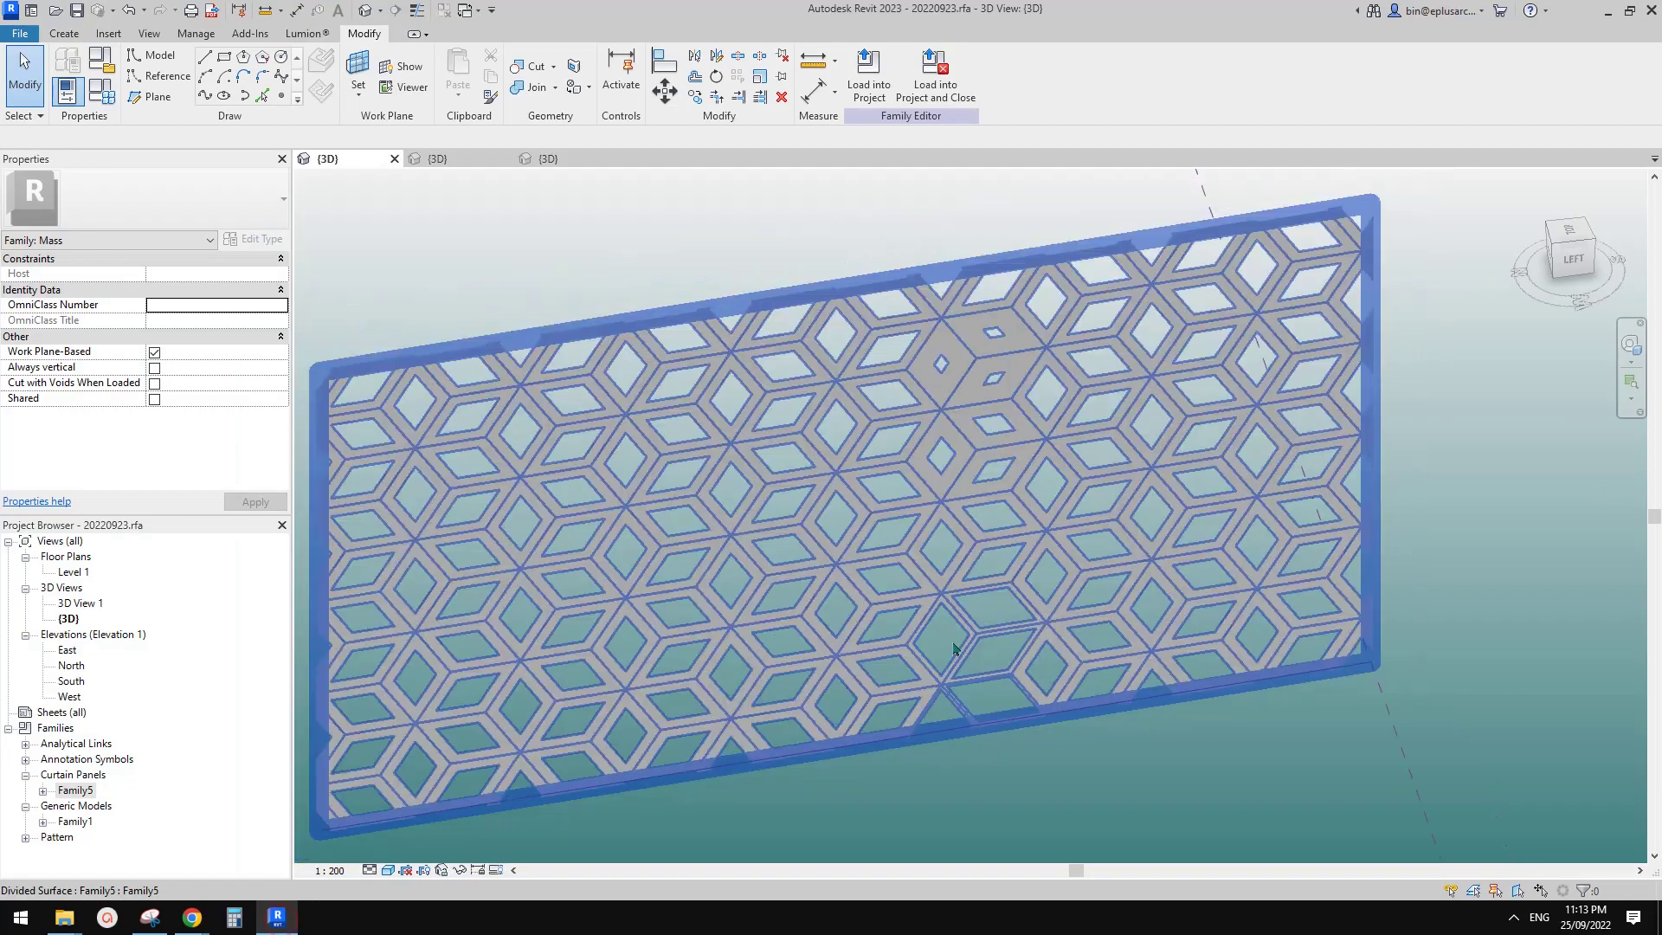
{"action": "middle_click_drag", "start_coordinate": [972, 656], "coordinate": [1005, 638]}
{"action": "scroll", "coordinate": [1004, 638], "scroll_direction": "down", "scroll_amount": 1}
{"action": "scroll", "coordinate": [1018, 580], "scroll_direction": "down", "scroll_amount": 1}
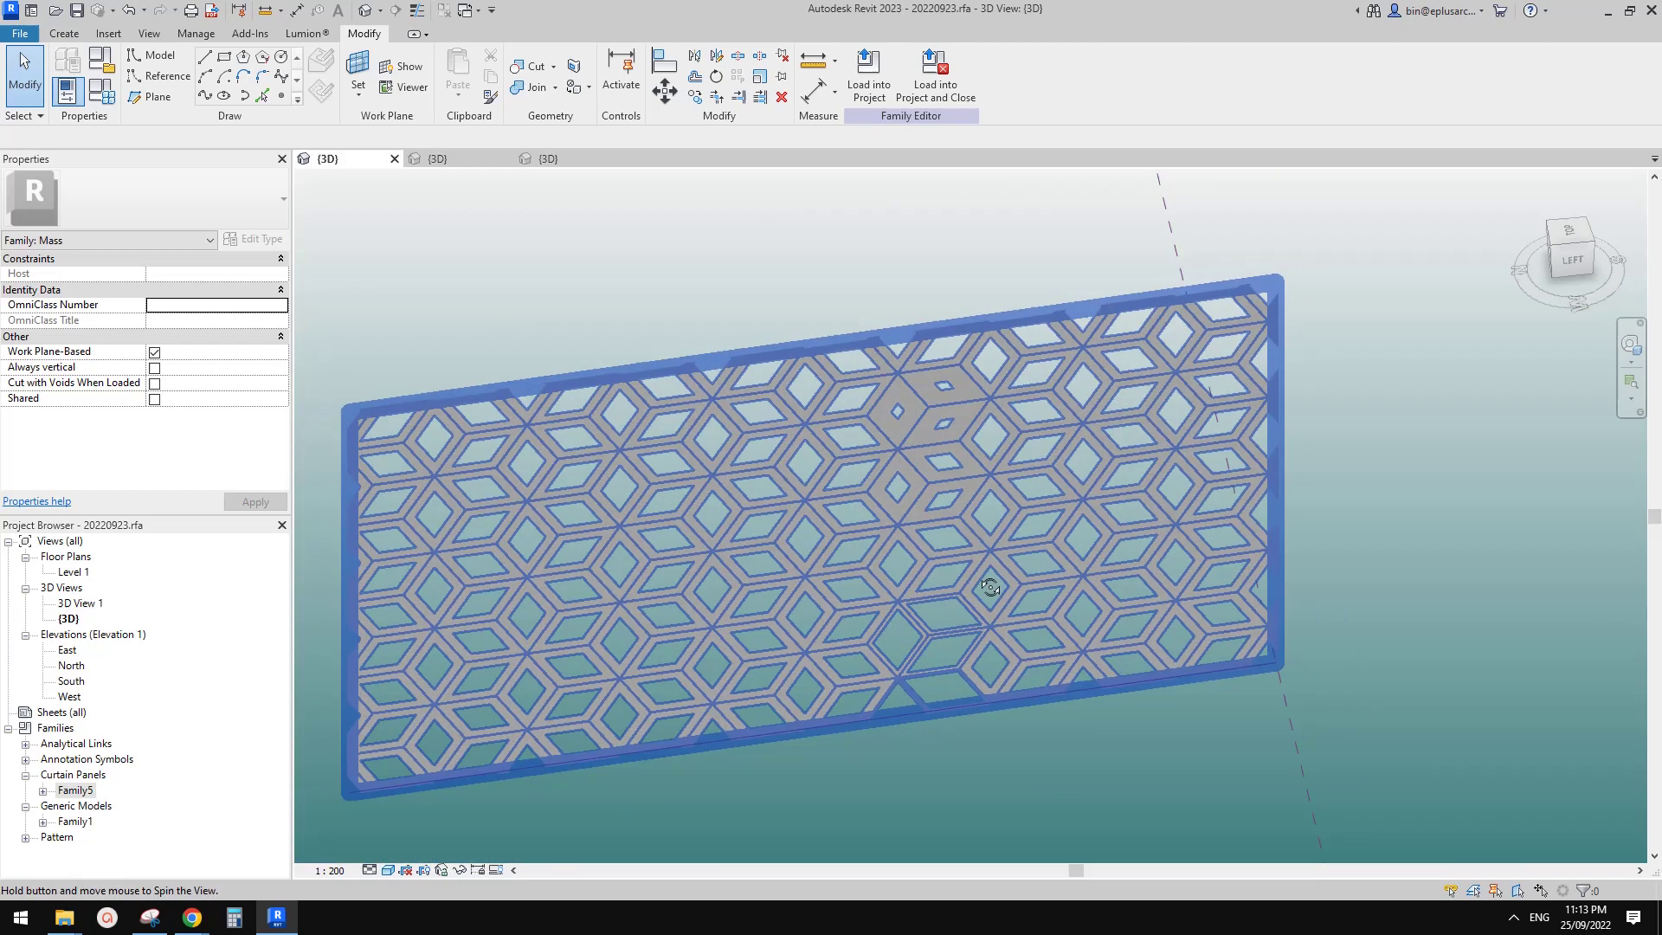
{"action": "middle_click_drag", "start_coordinate": [1017, 578], "coordinate": [978, 615], "text": "shift"}
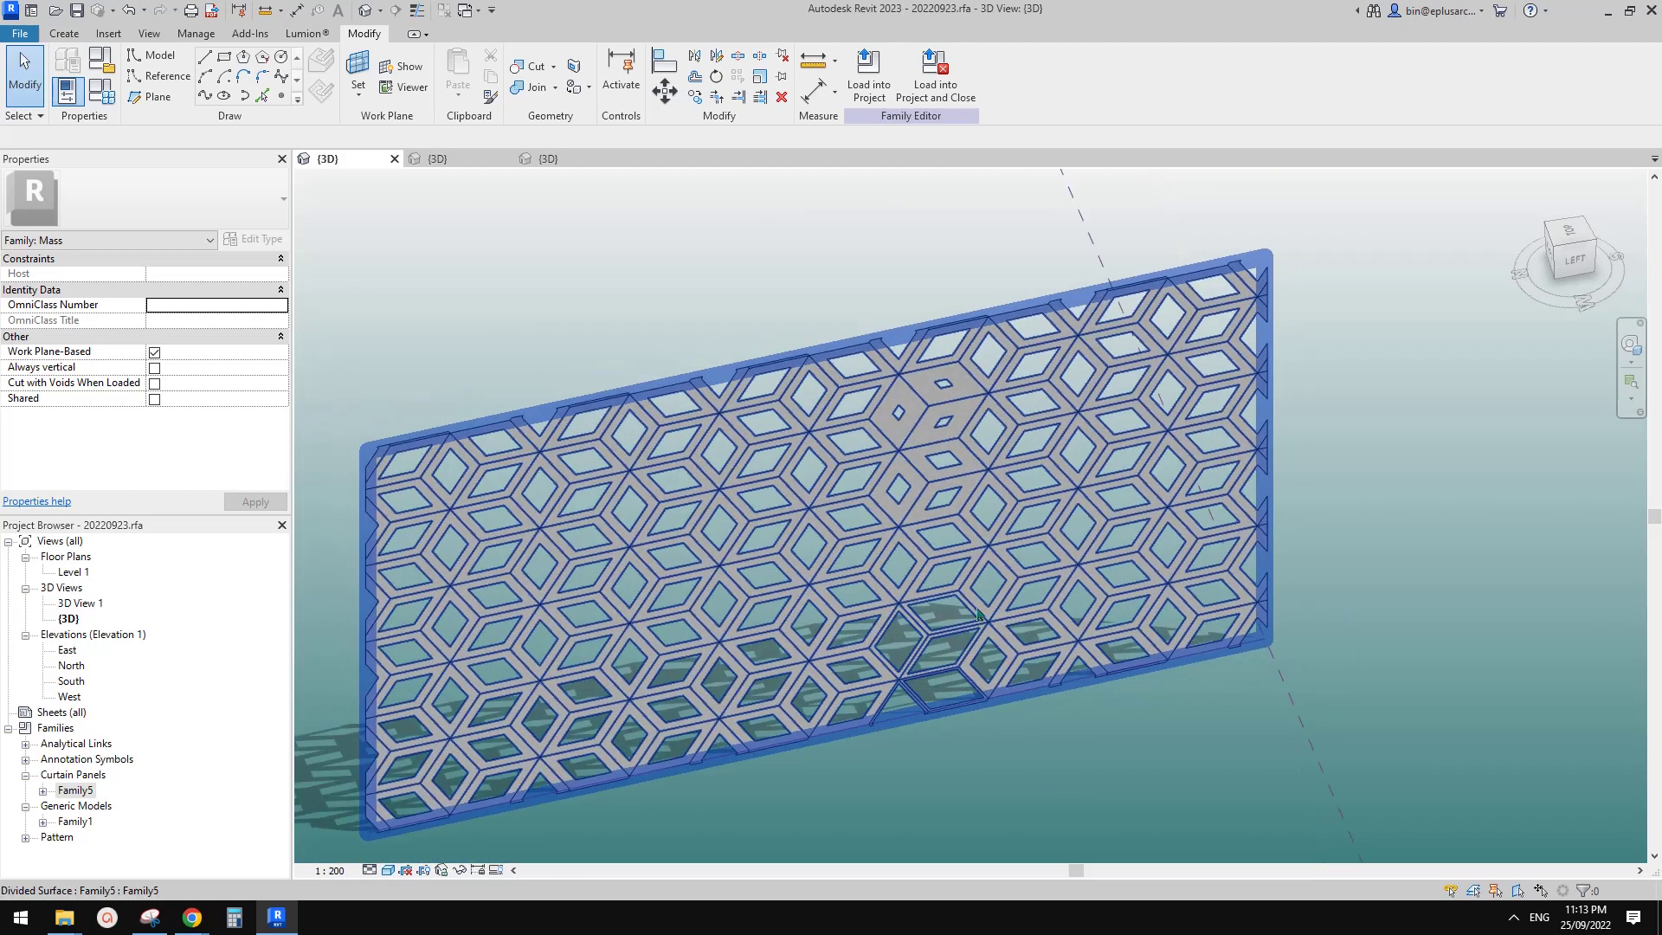
{"action": "scroll", "coordinate": [985, 611], "scroll_direction": "up", "scroll_amount": 1}
{"action": "scroll", "coordinate": [978, 597], "scroll_direction": "up", "scroll_amount": 3}
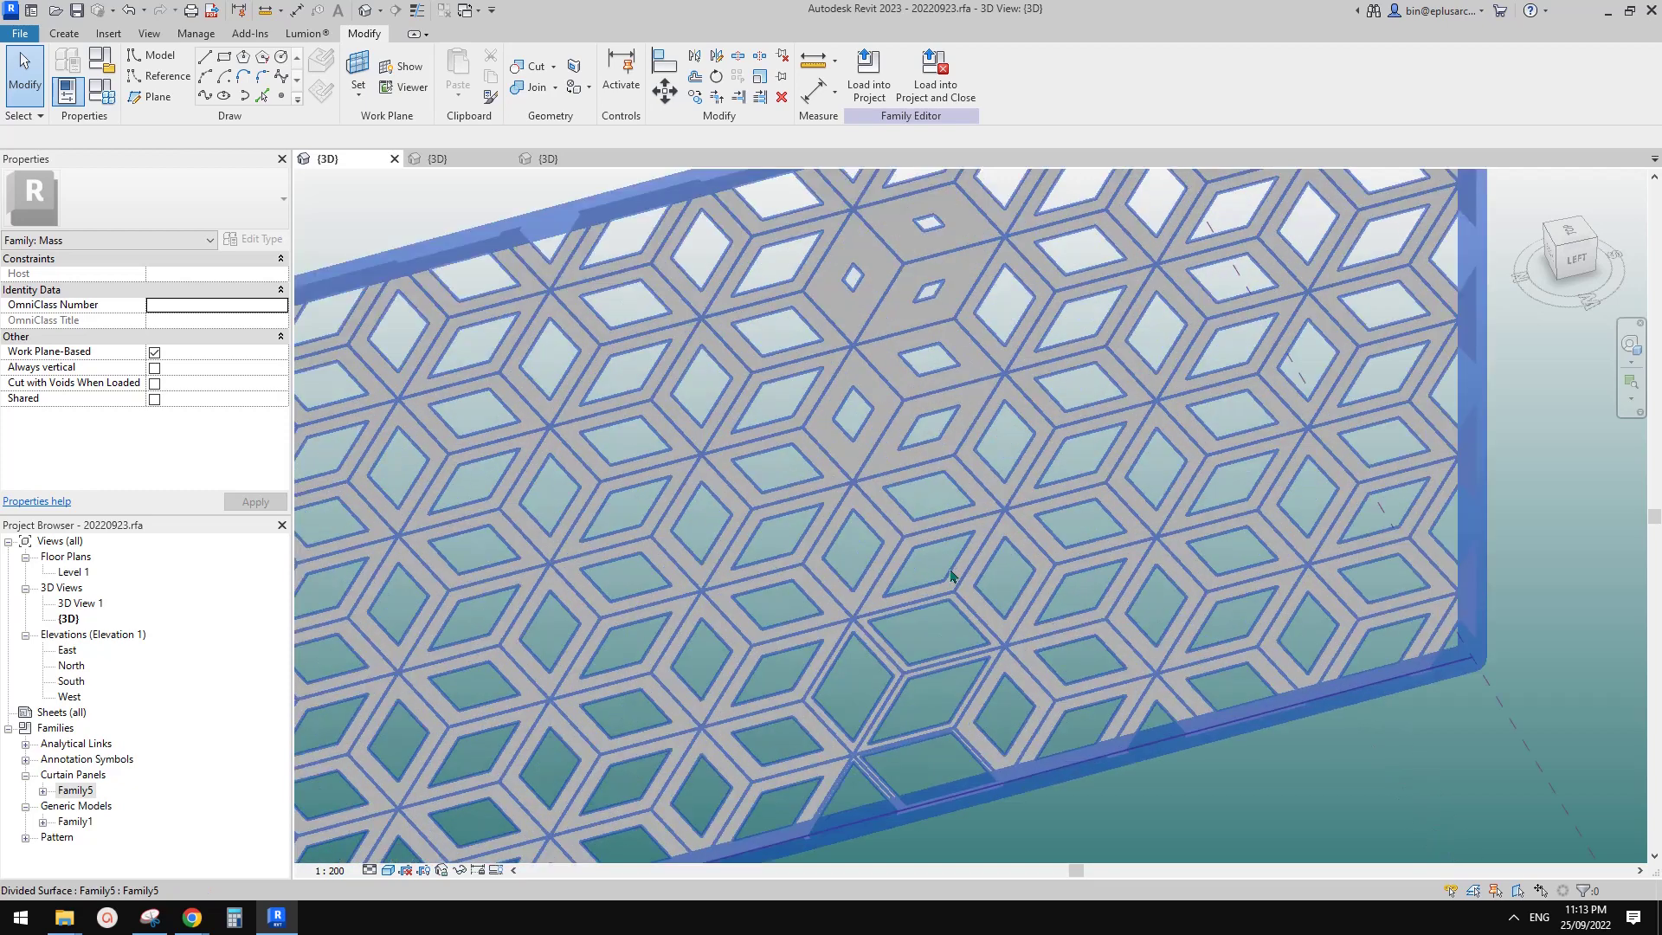
{"action": "scroll", "coordinate": [977, 582], "scroll_direction": "down", "scroll_amount": 3}
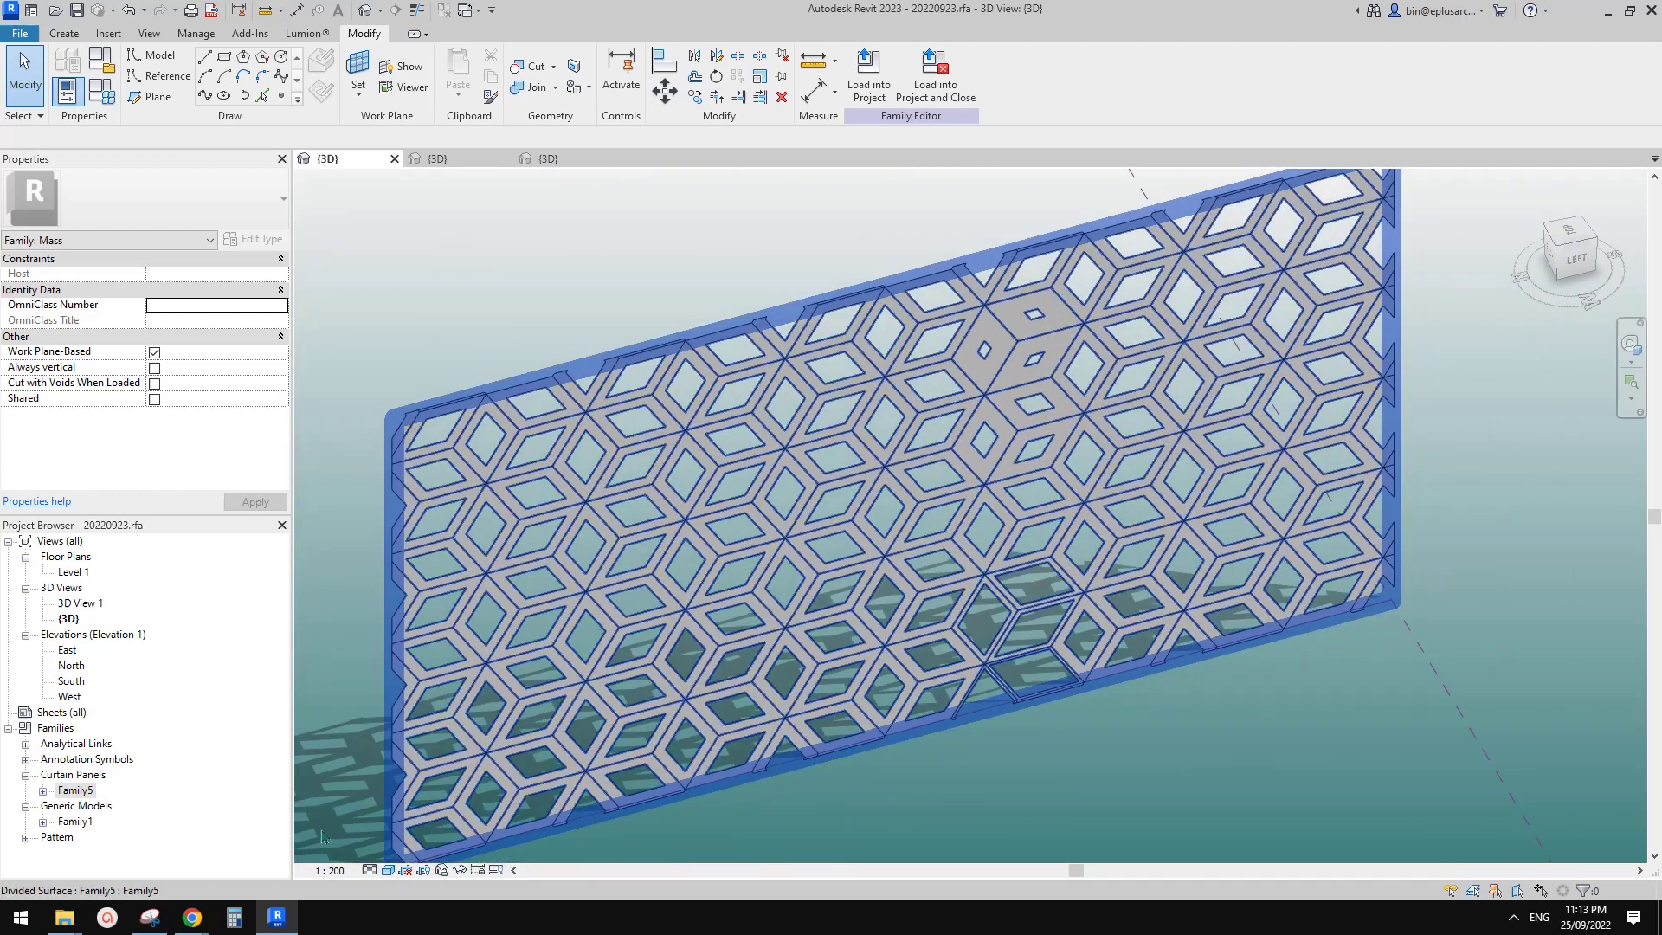
{"action": "mouse_move", "coordinate": [192, 917]}
{"action": "left_click", "coordinate": [289, 858]}
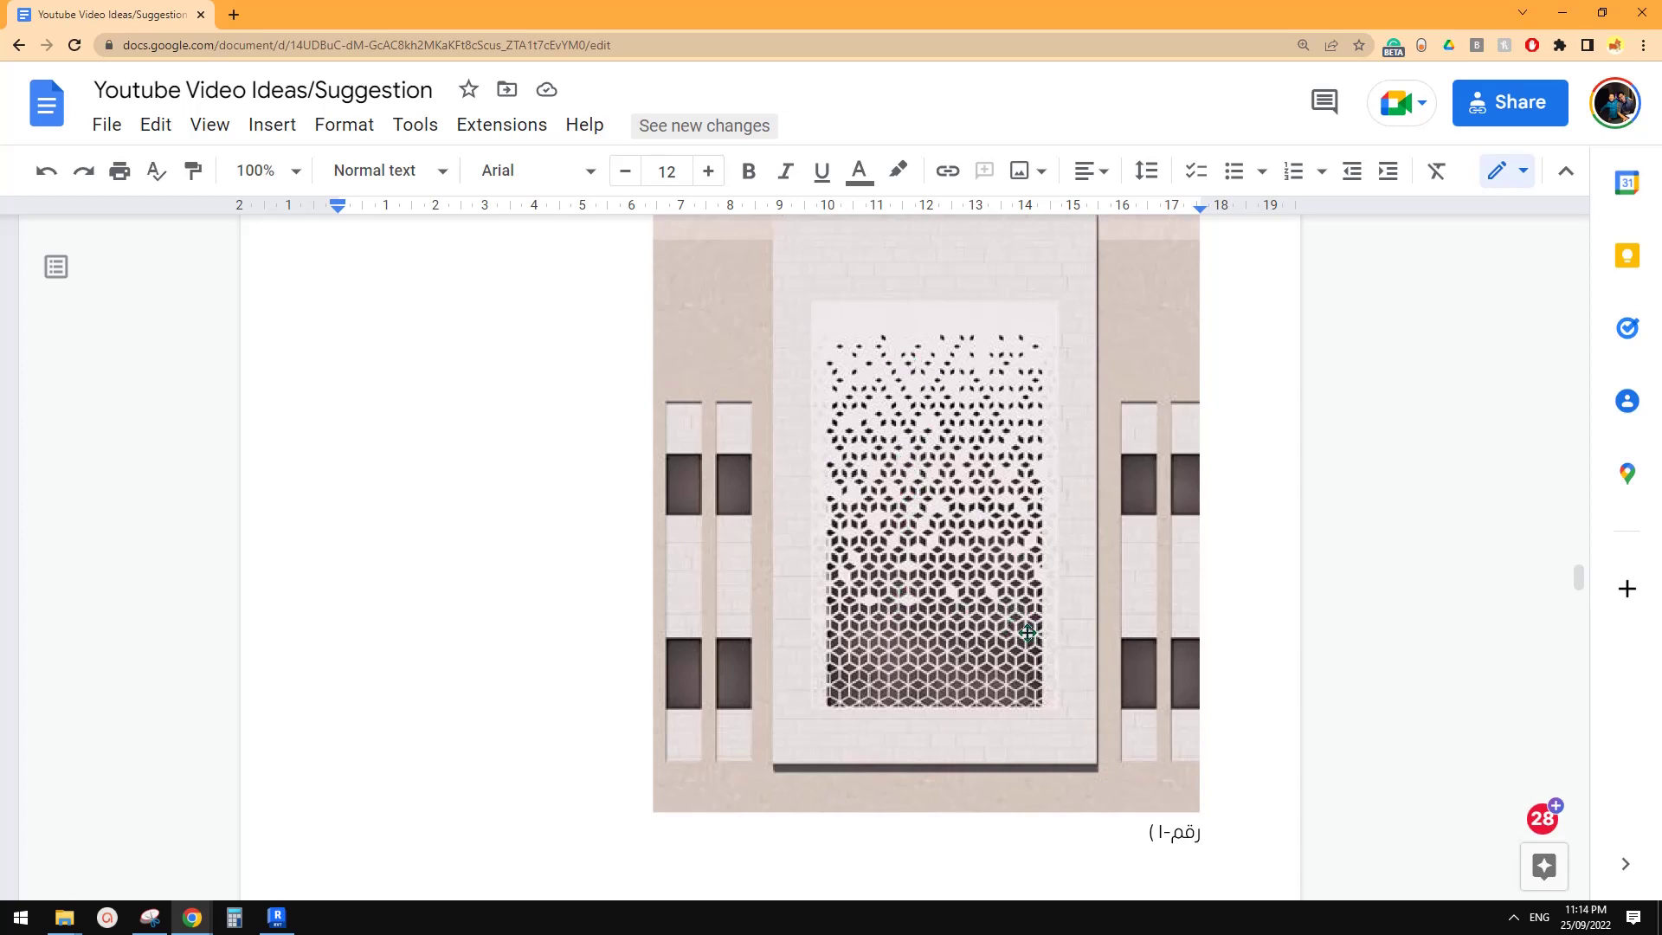
{"action": "left_click", "coordinate": [278, 917]}
Select a hexagon panel near the divided surface's lower edge and open its Family5 family for editing.
{"action": "scroll", "coordinate": [1117, 651], "scroll_direction": "up", "scroll_amount": 1}
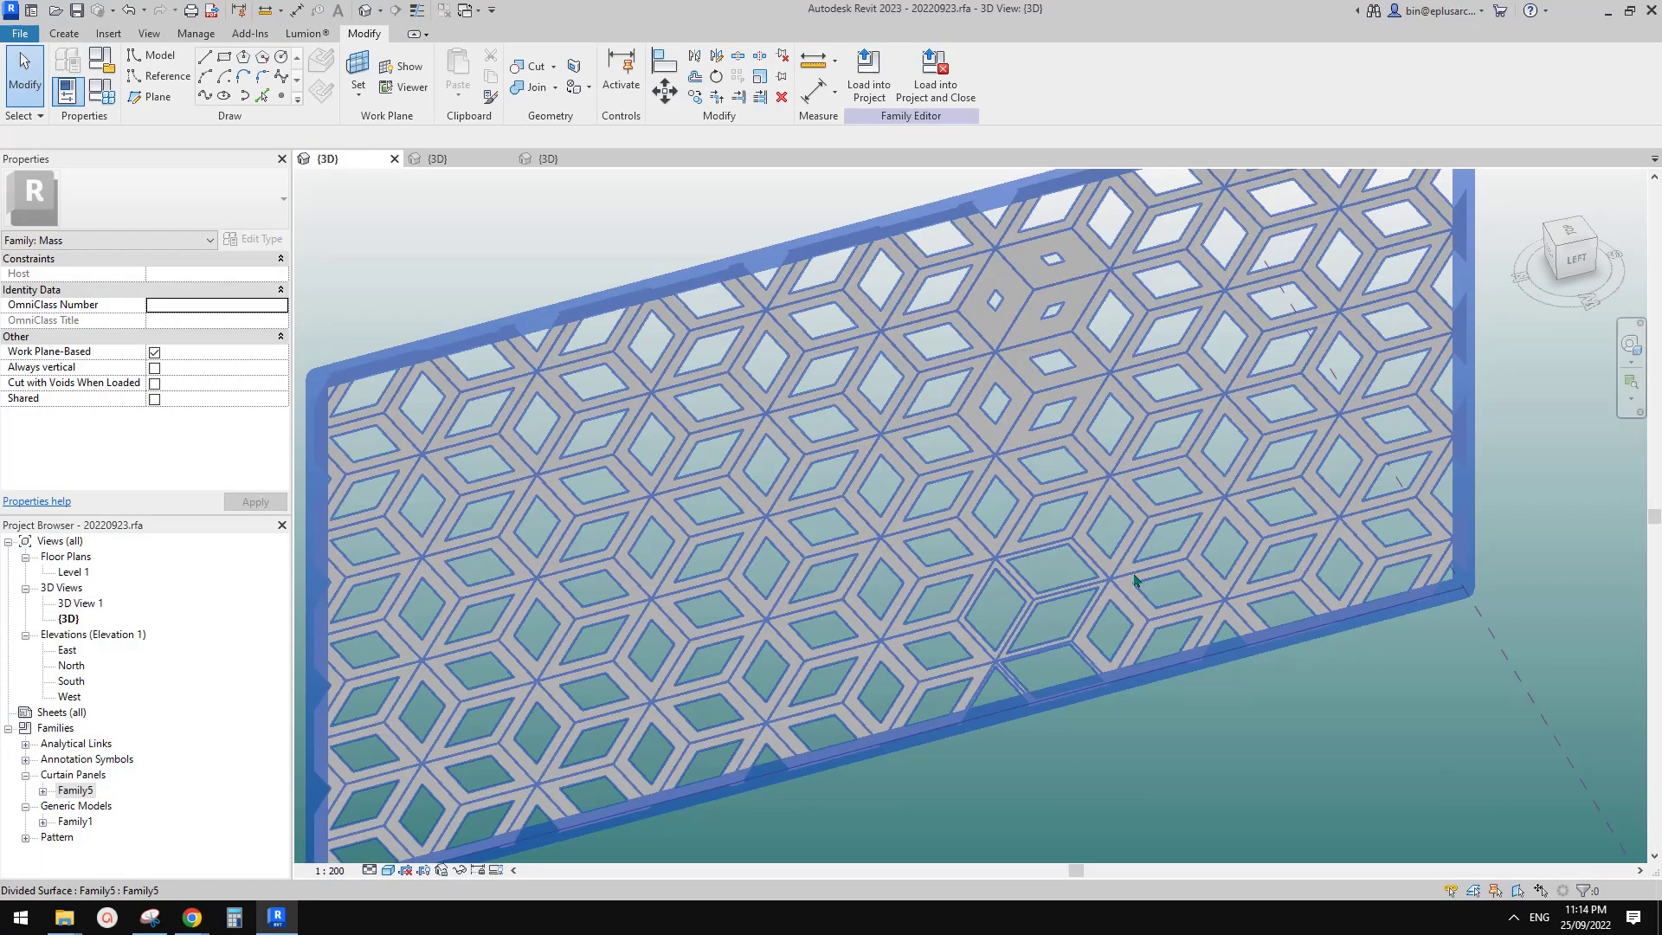
{"action": "left_click", "coordinate": [1164, 523]}
{"action": "scroll", "coordinate": [1160, 523], "scroll_direction": "up", "scroll_amount": 1}
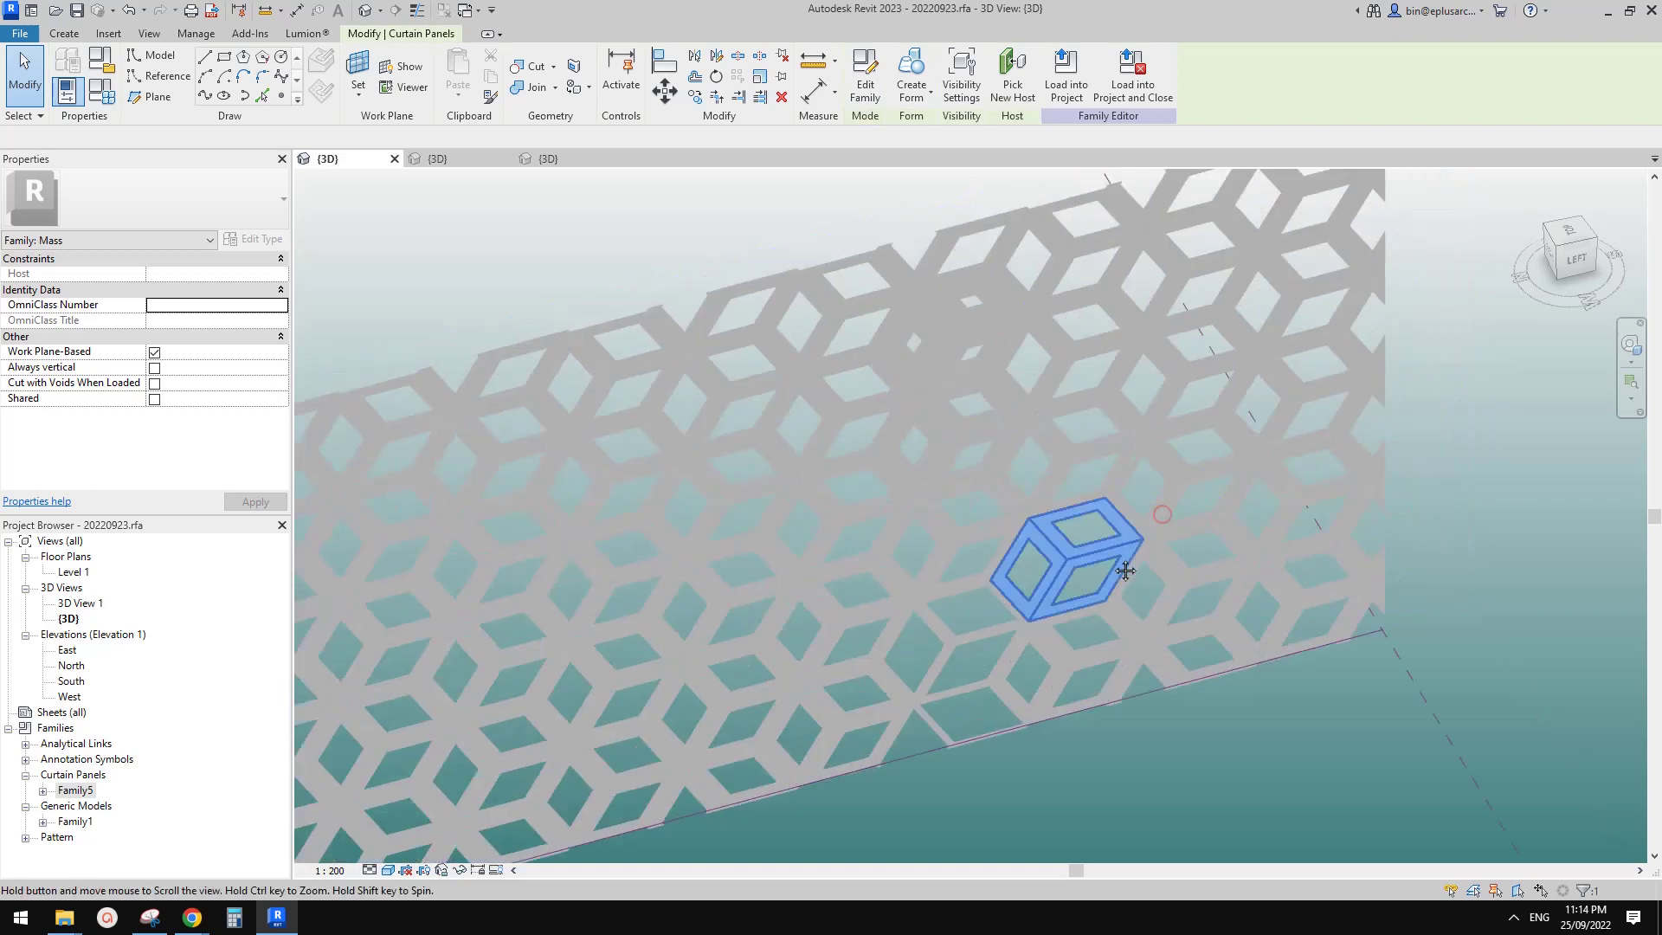
{"action": "scroll", "coordinate": [1064, 545], "scroll_direction": "down", "scroll_amount": 1}
{"action": "scroll", "coordinate": [1064, 576], "scroll_direction": "up", "scroll_amount": 2}
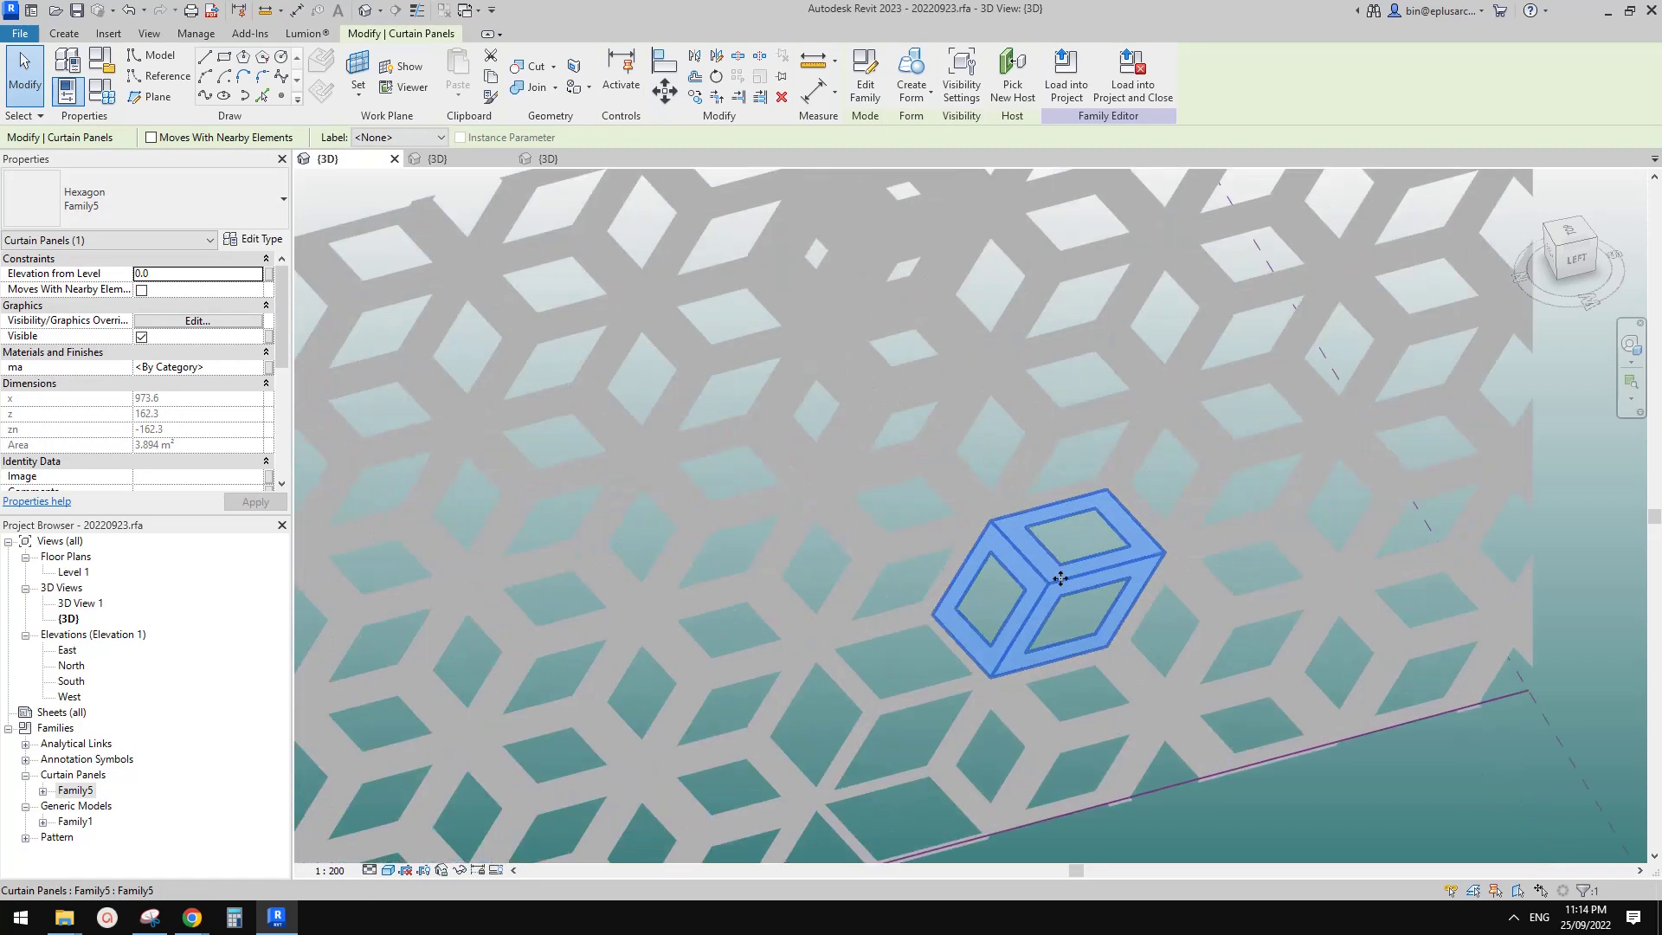
{"action": "left_click", "coordinate": [864, 84]}
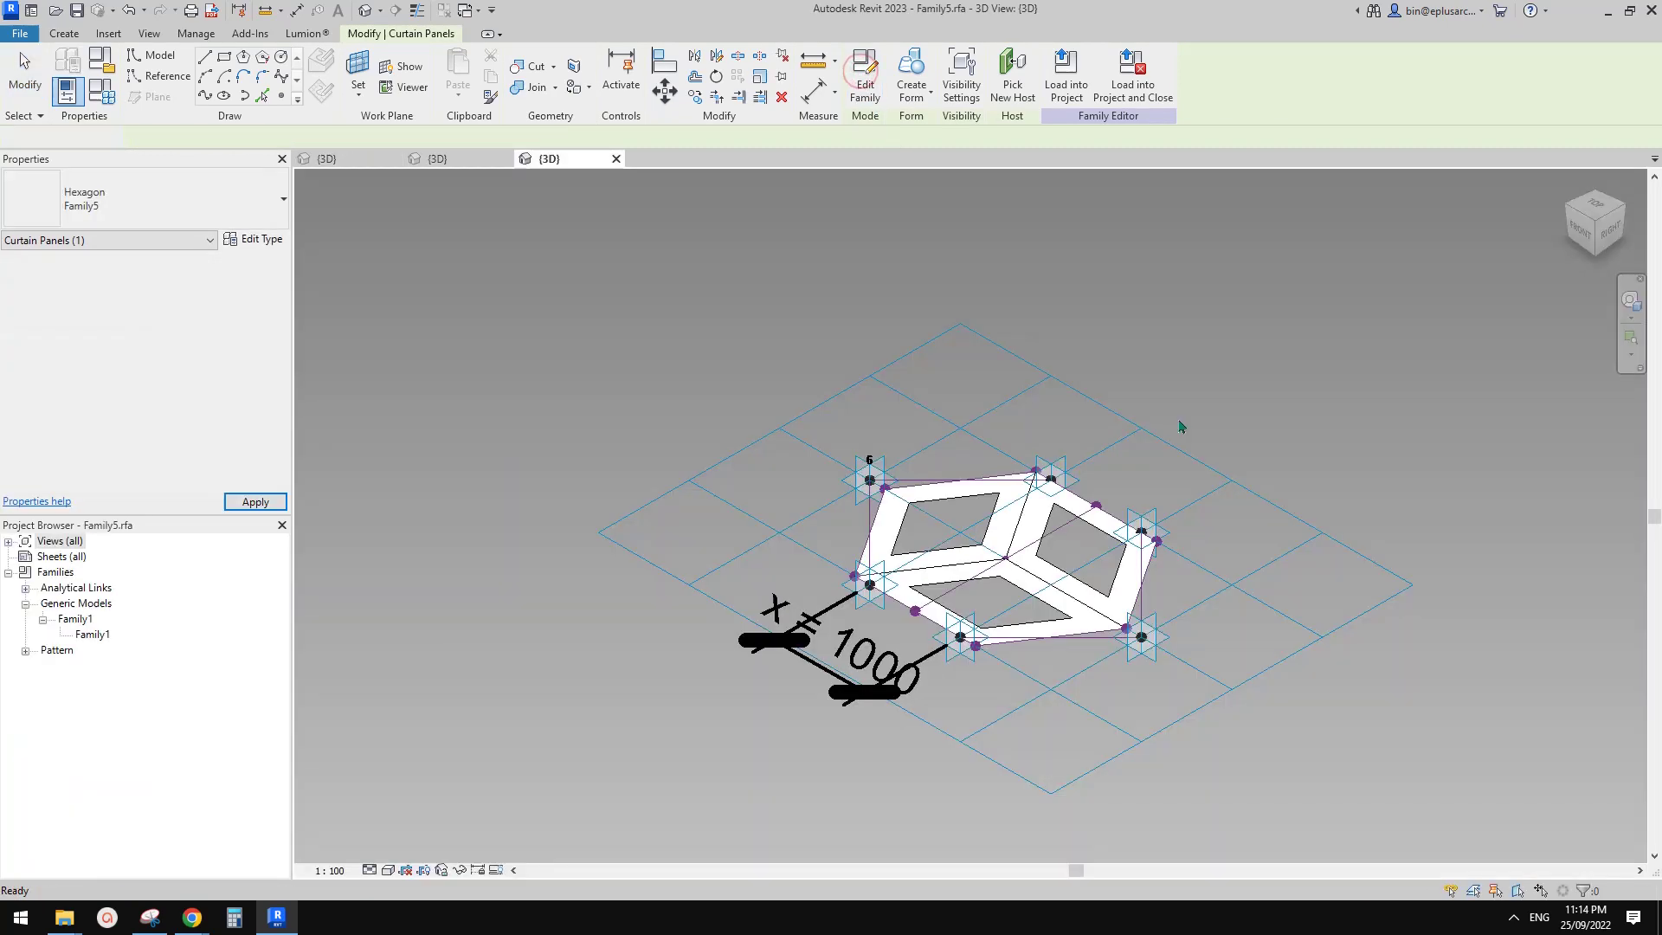
Select the right-hand diamond component in the hexagon panel and open its nested Family1 family for editing.
{"action": "left_click", "coordinate": [1023, 540]}
{"action": "scroll", "coordinate": [1023, 540], "scroll_direction": "down", "scroll_amount": 1}
{"action": "middle_click_drag", "start_coordinate": [1010, 551], "coordinate": [939, 562]}
{"action": "left_click", "coordinate": [1045, 528]}
{"action": "left_click", "coordinate": [923, 565]}
{"action": "left_click", "coordinate": [982, 463]}
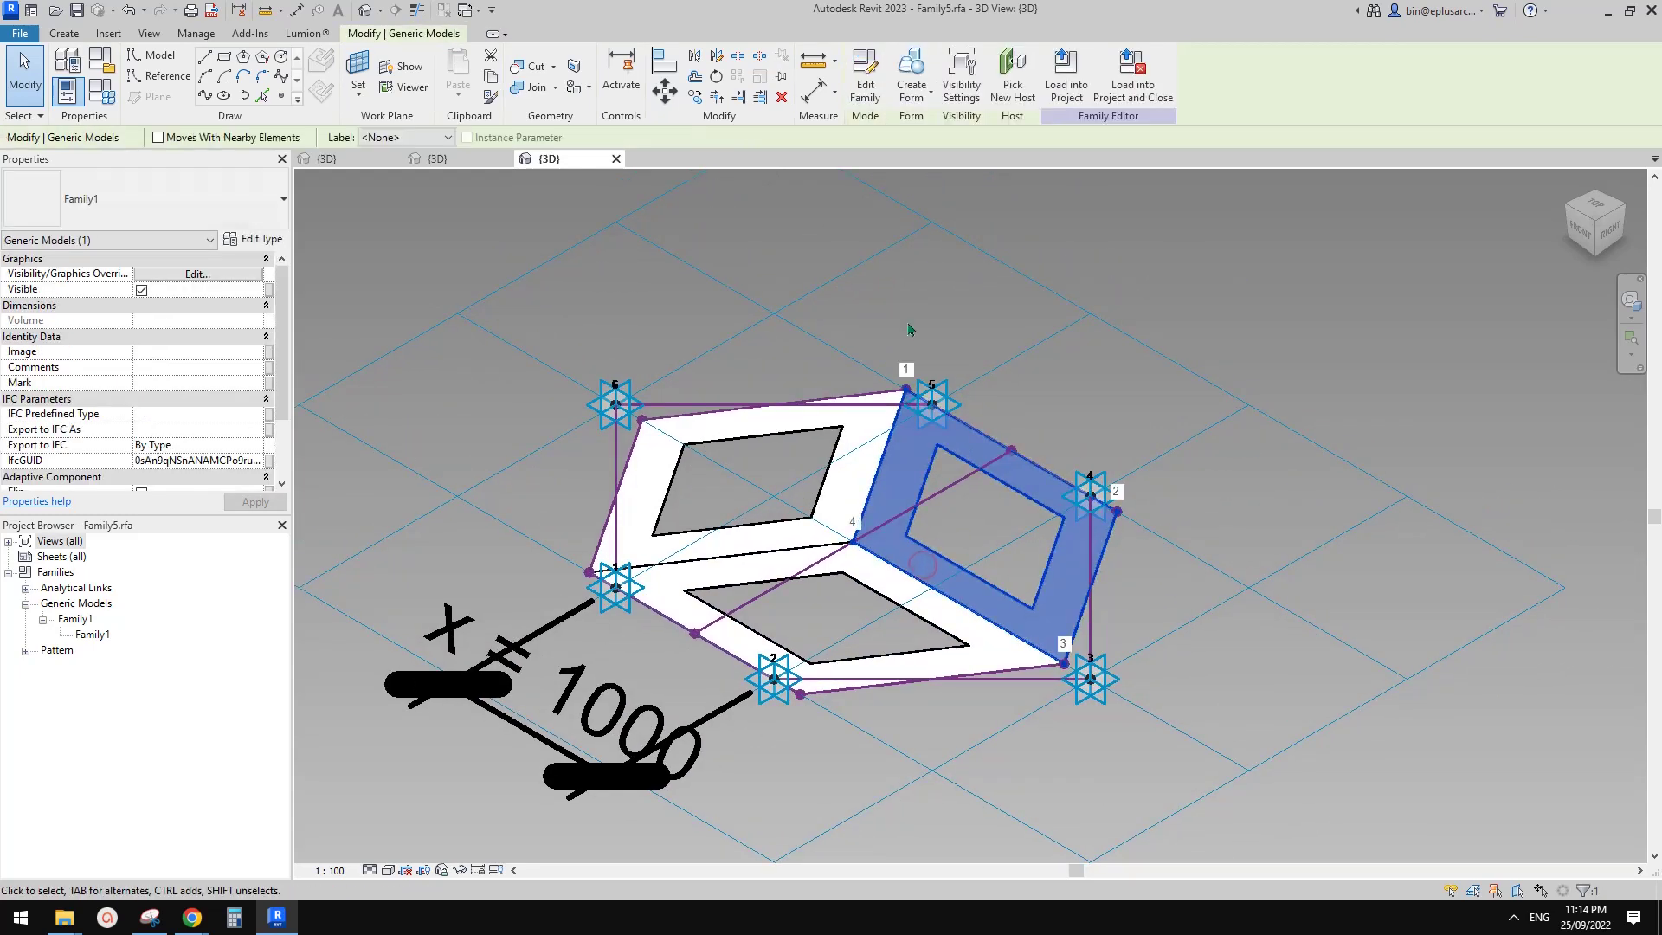
{"action": "left_click", "coordinate": [865, 83]}
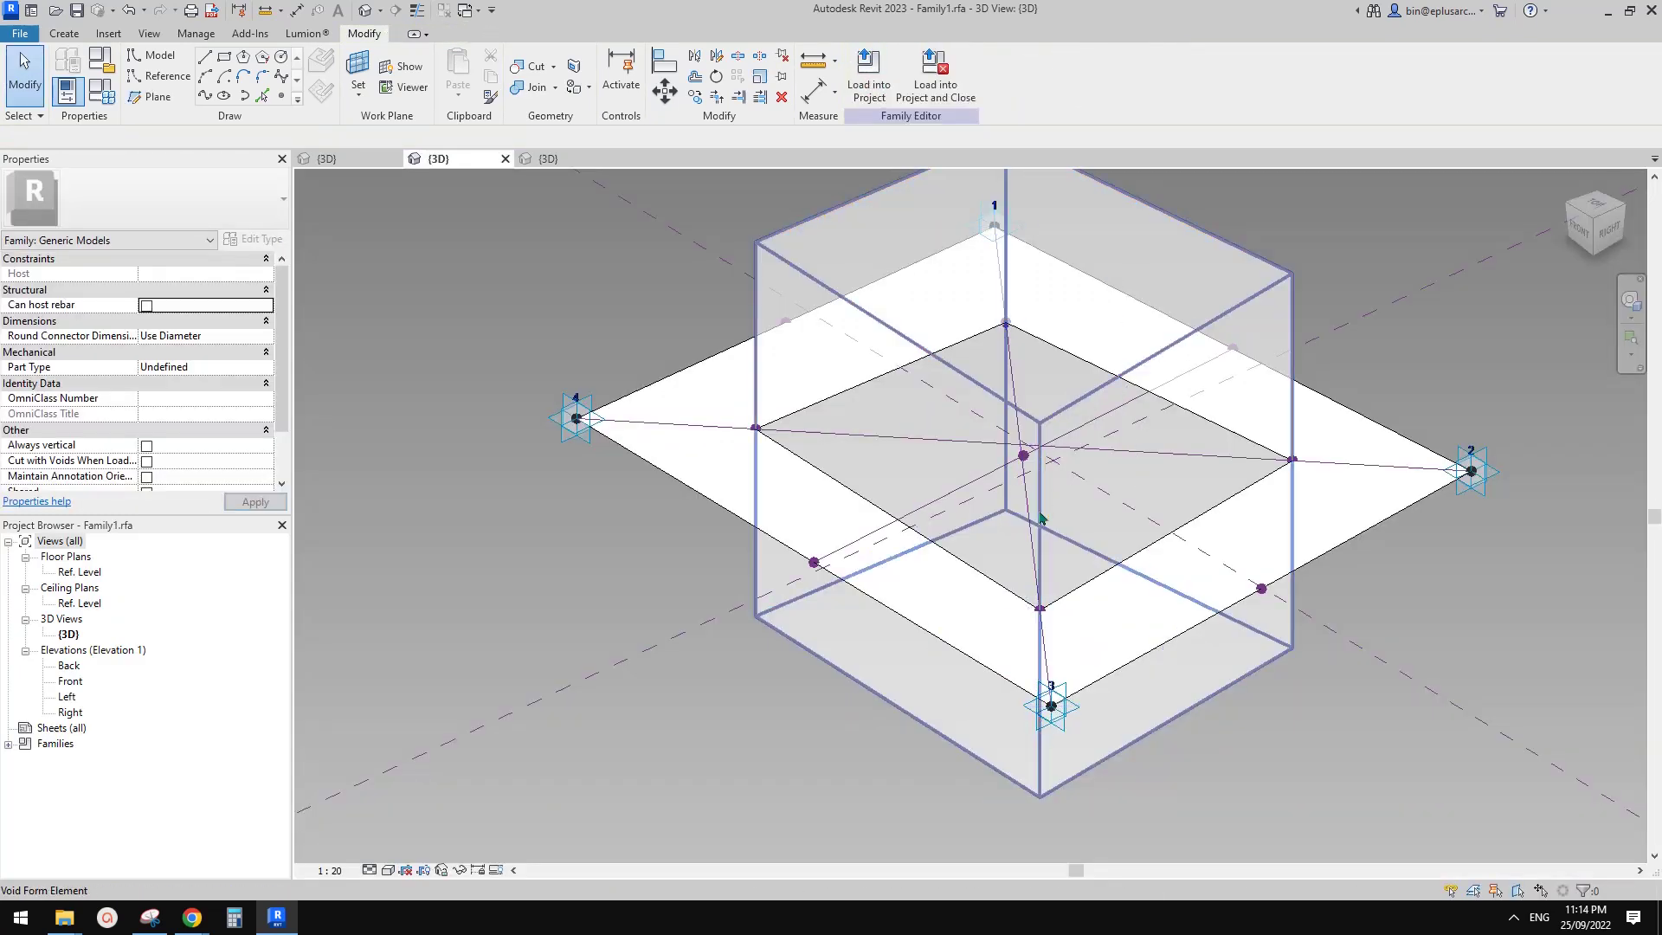
Select the void form that cuts the diamond opening and examine its Cuts Geometry property and its extent around the panel.
{"action": "middle_click_drag", "start_coordinate": [1043, 519], "coordinate": [1007, 556]}
{"action": "scroll", "coordinate": [1007, 557], "scroll_direction": "down", "scroll_amount": 1}
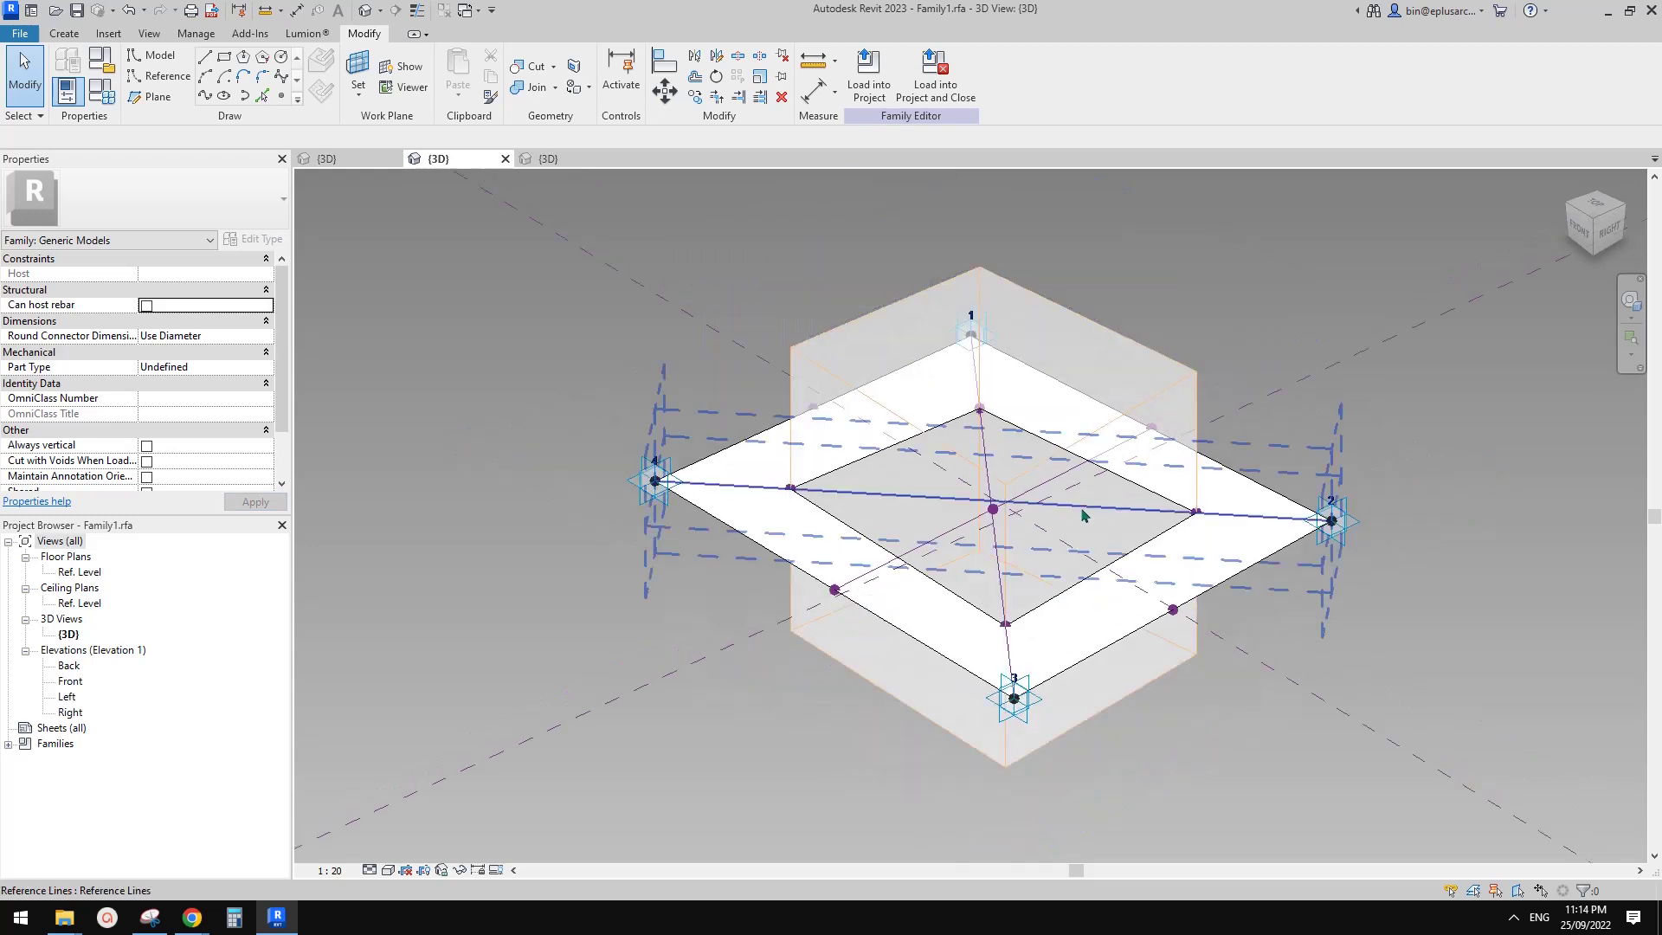
{"action": "left_click", "coordinate": [1157, 382]}
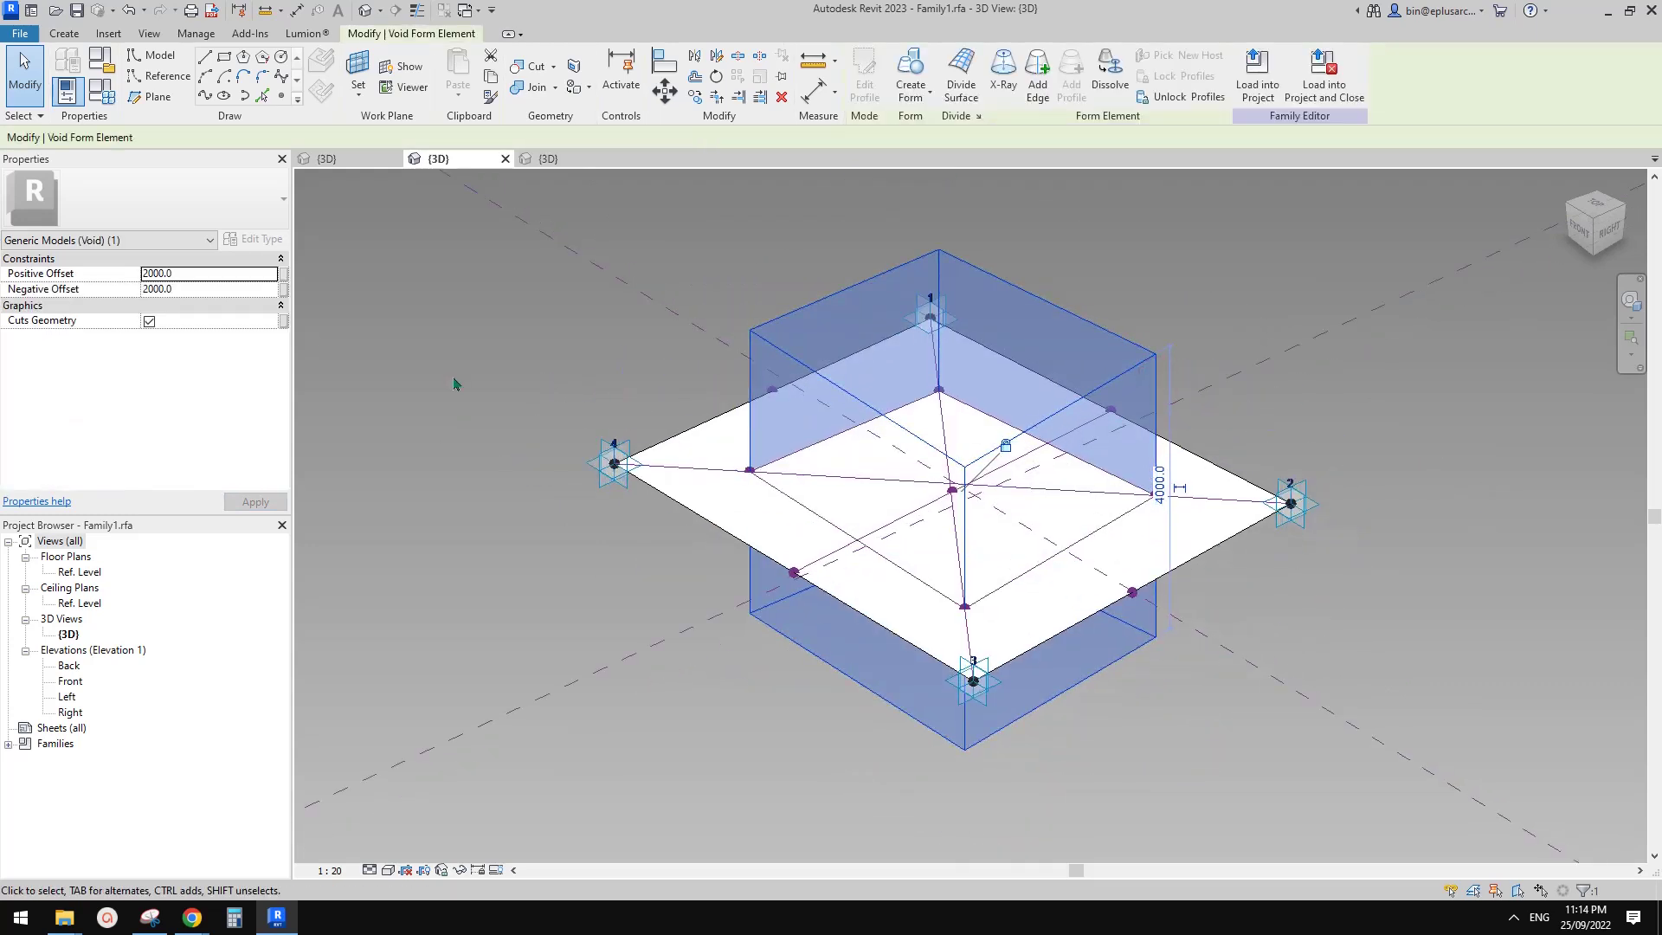
{"action": "middle_click_drag", "start_coordinate": [682, 314], "coordinate": [769, 316]}
{"action": "mouse_move", "coordinate": [61, 327]}
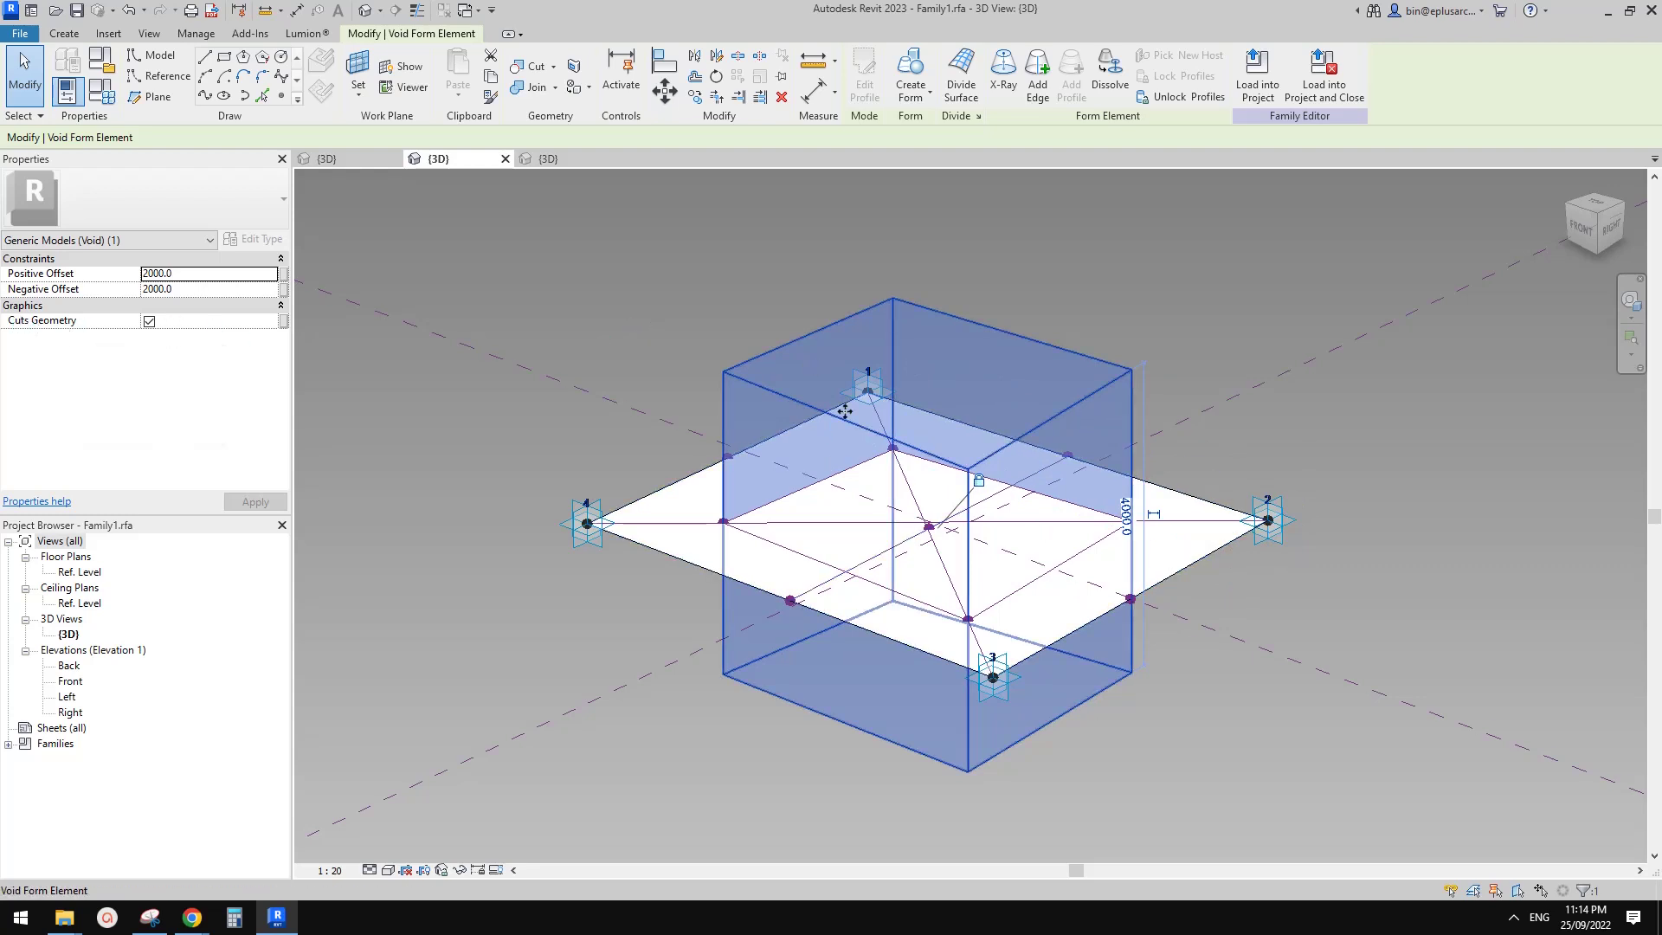
{"action": "scroll", "coordinate": [840, 406], "scroll_direction": "down", "scroll_amount": 2}
{"action": "middle_click_drag", "start_coordinate": [840, 406], "coordinate": [959, 545], "text": "shift"}
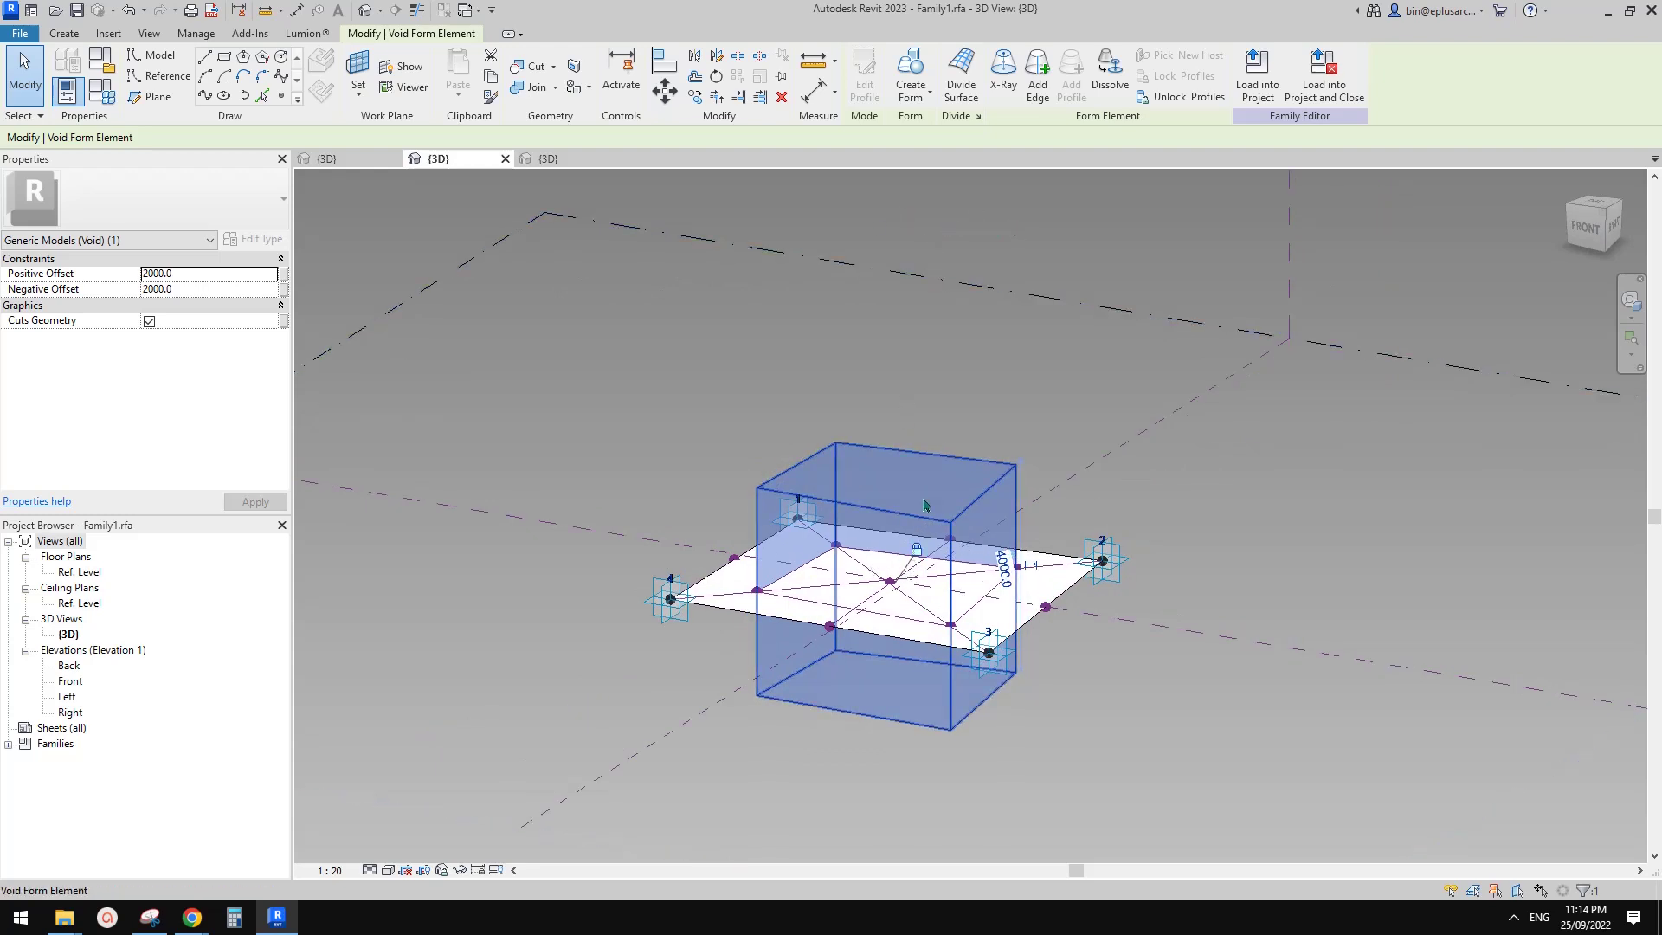
{"action": "middle_click_drag", "start_coordinate": [964, 620], "coordinate": [922, 658], "text": "shift"}
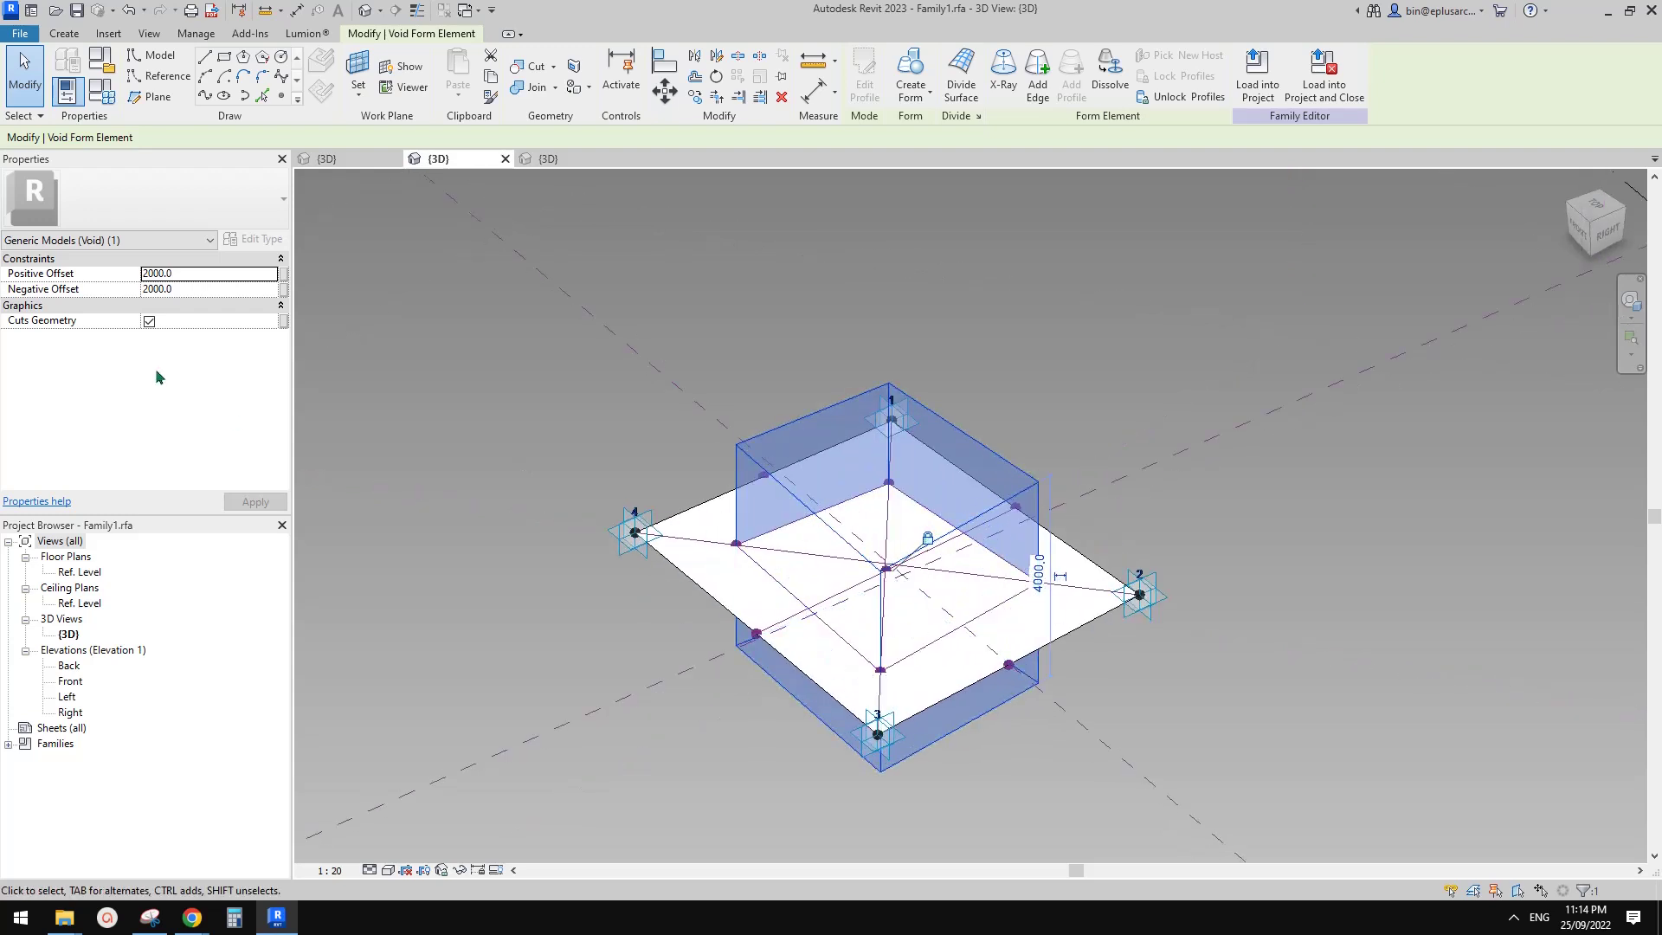
{"action": "scroll", "coordinate": [696, 433], "scroll_direction": "up", "scroll_amount": 1}
{"action": "middle_click_drag", "start_coordinate": [696, 433], "coordinate": [704, 398]}
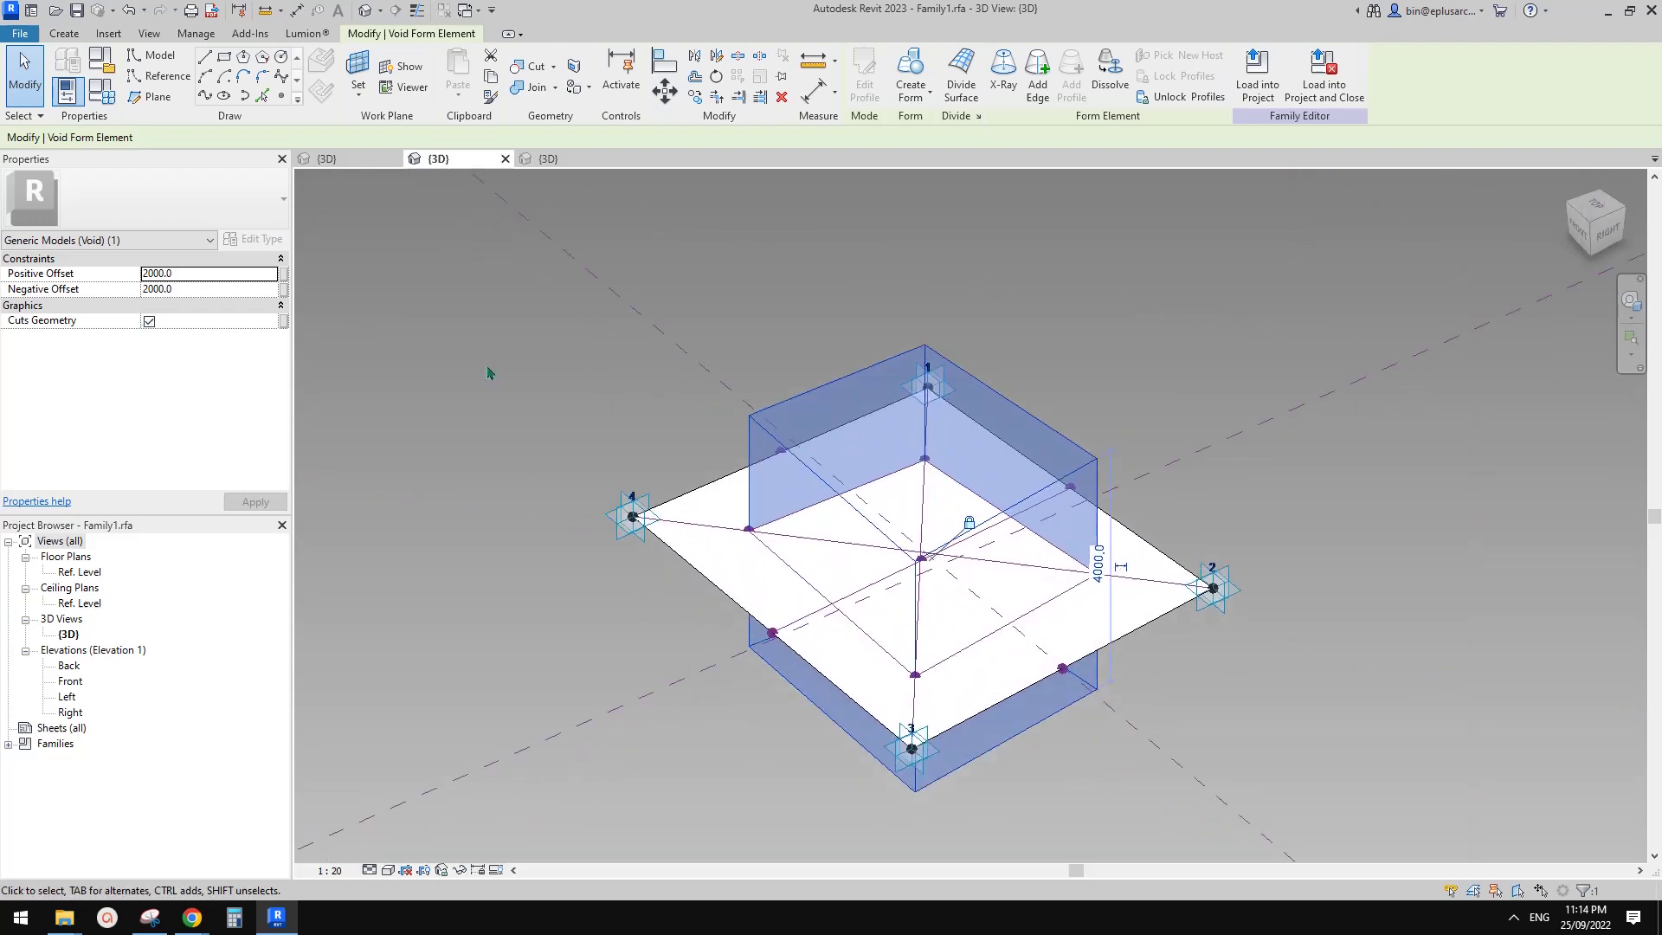
Associate the void's Cuts Geometry property with a new instance family parameter named CUT.
{"action": "left_click", "coordinate": [284, 322]}
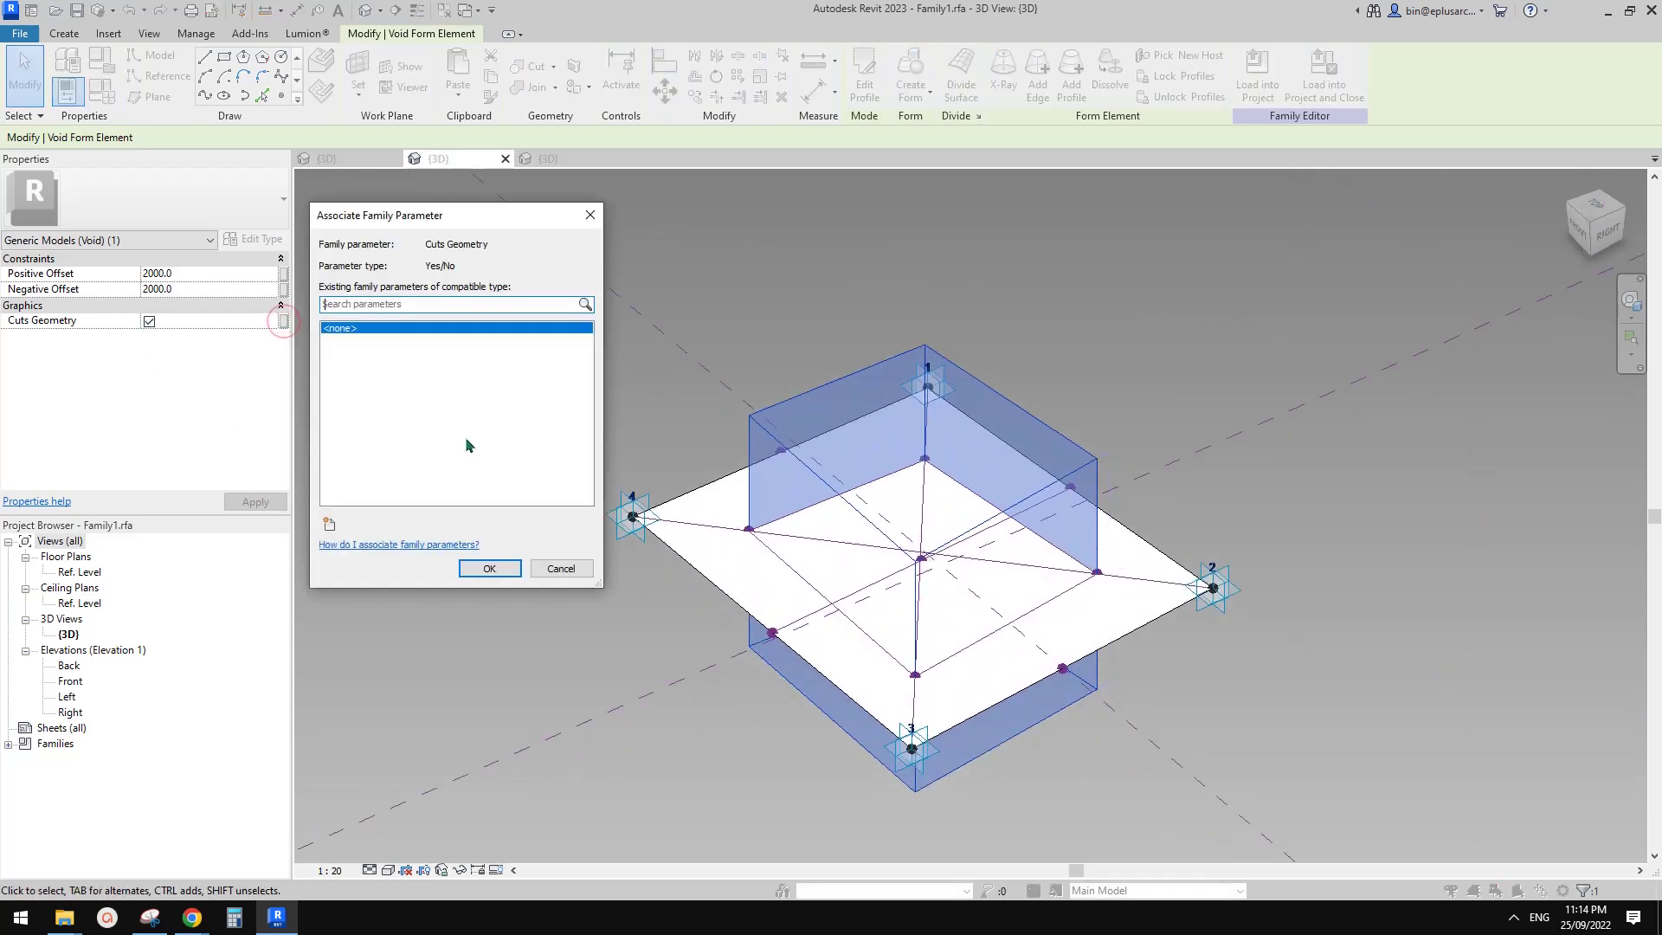
{"action": "left_click", "coordinate": [330, 524]}
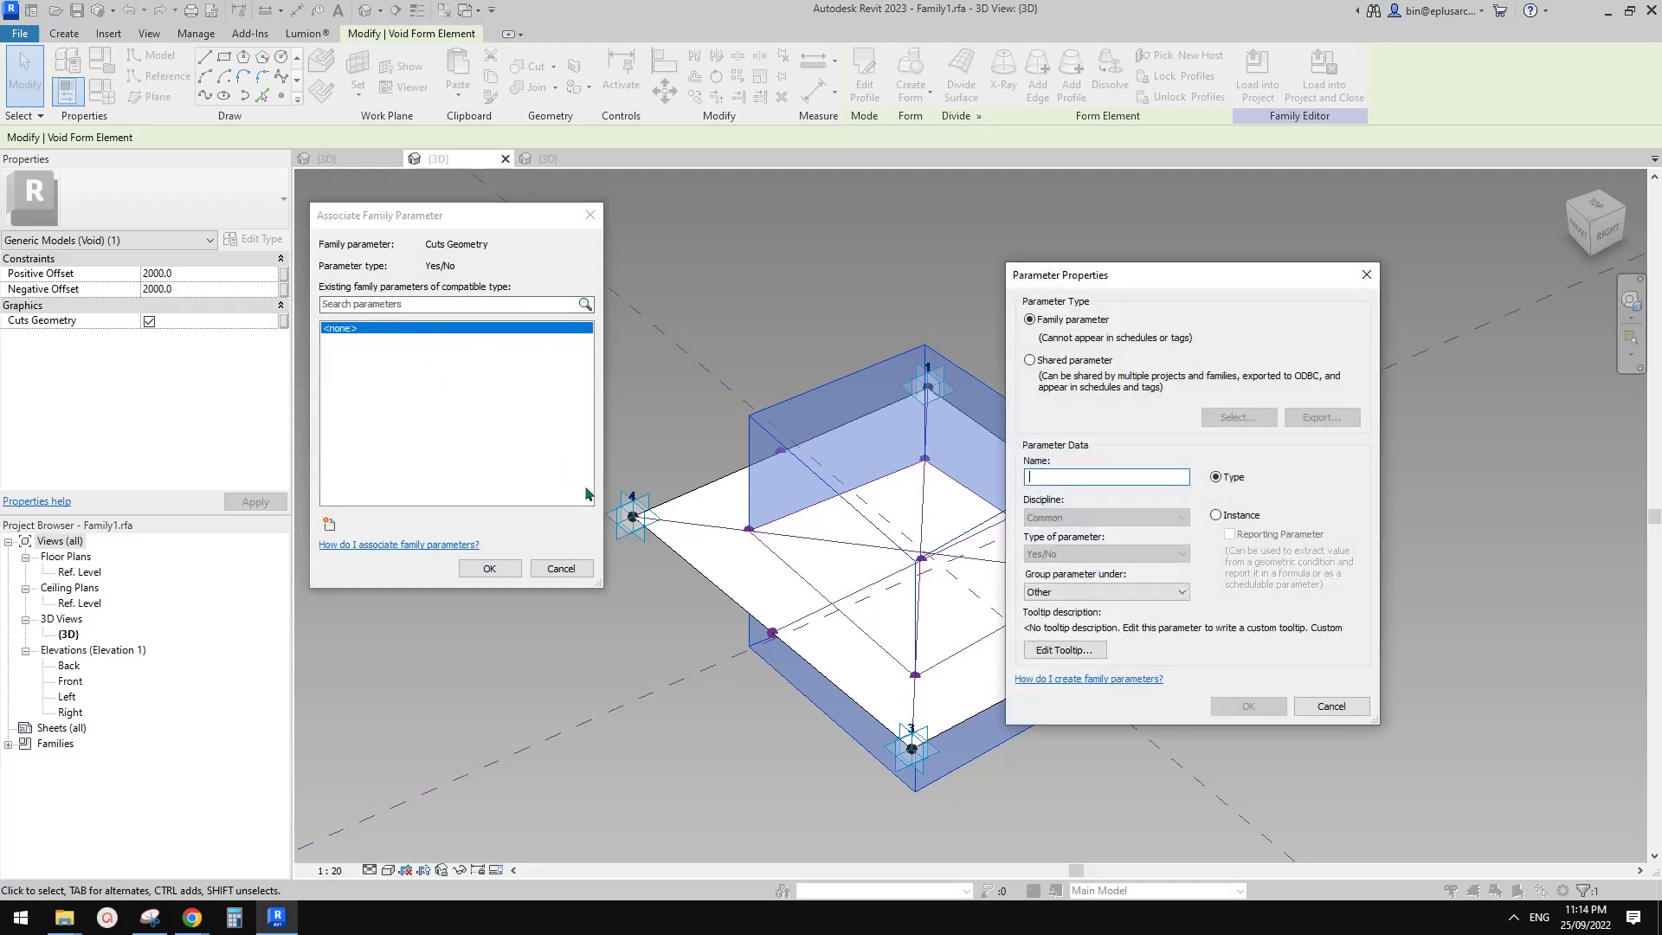
{"action": "type", "text": "C"}
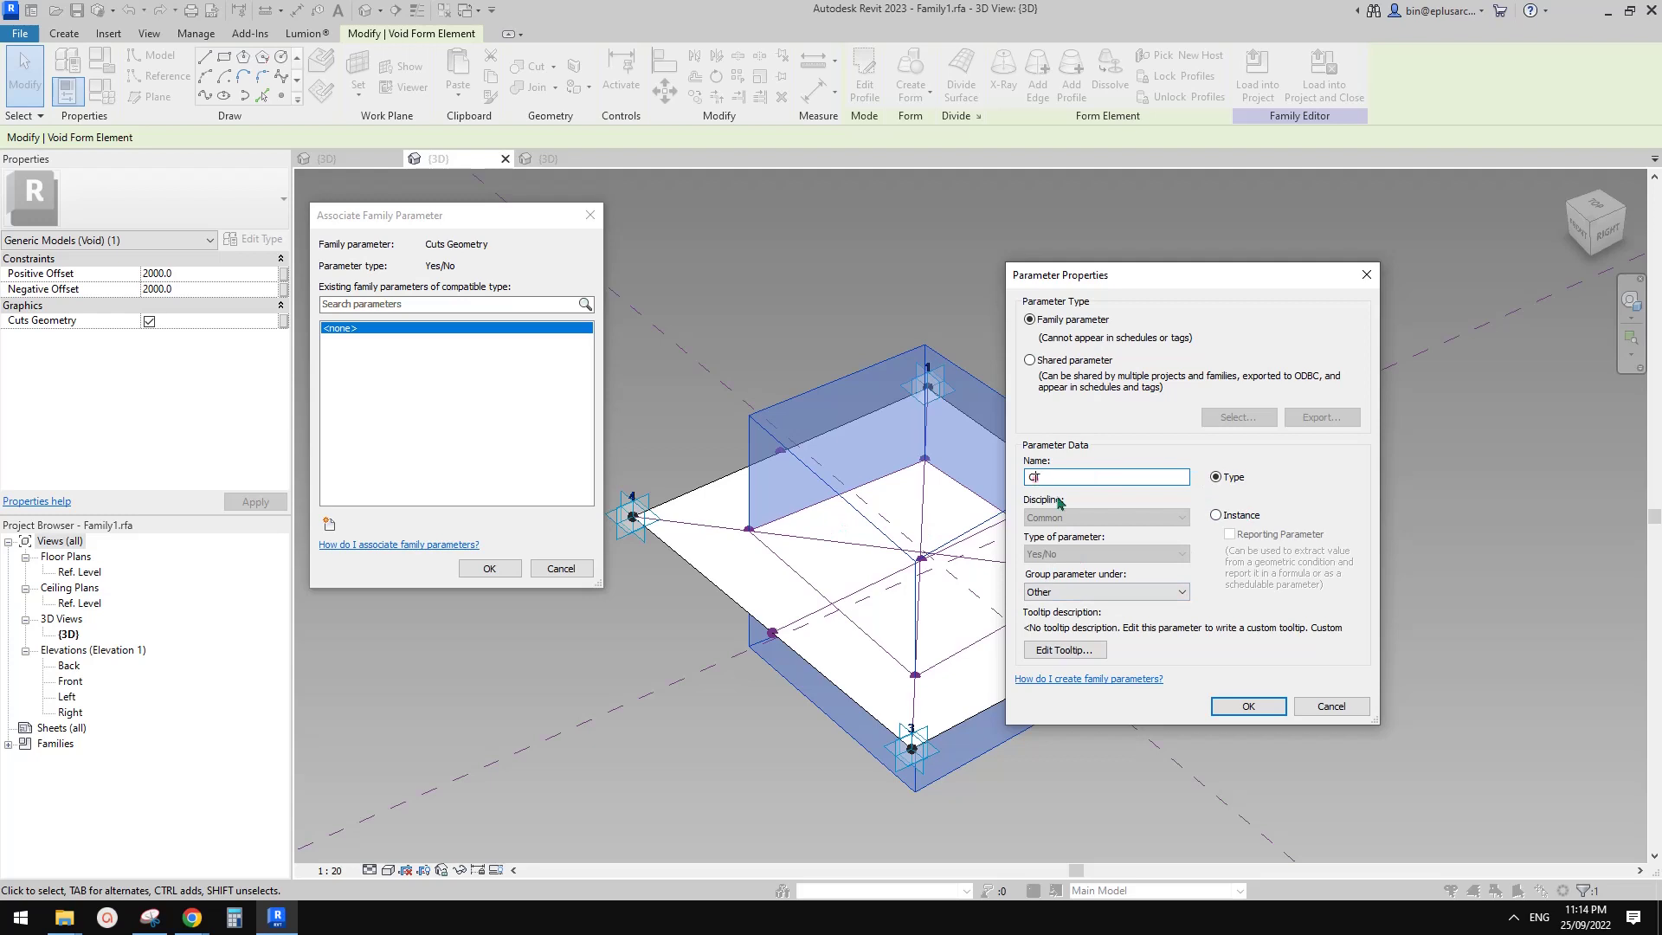
{"action": "type", "text": "UT"}
{"action": "left_click", "coordinate": [1216, 516]}
{"action": "left_click", "coordinate": [1248, 706]}
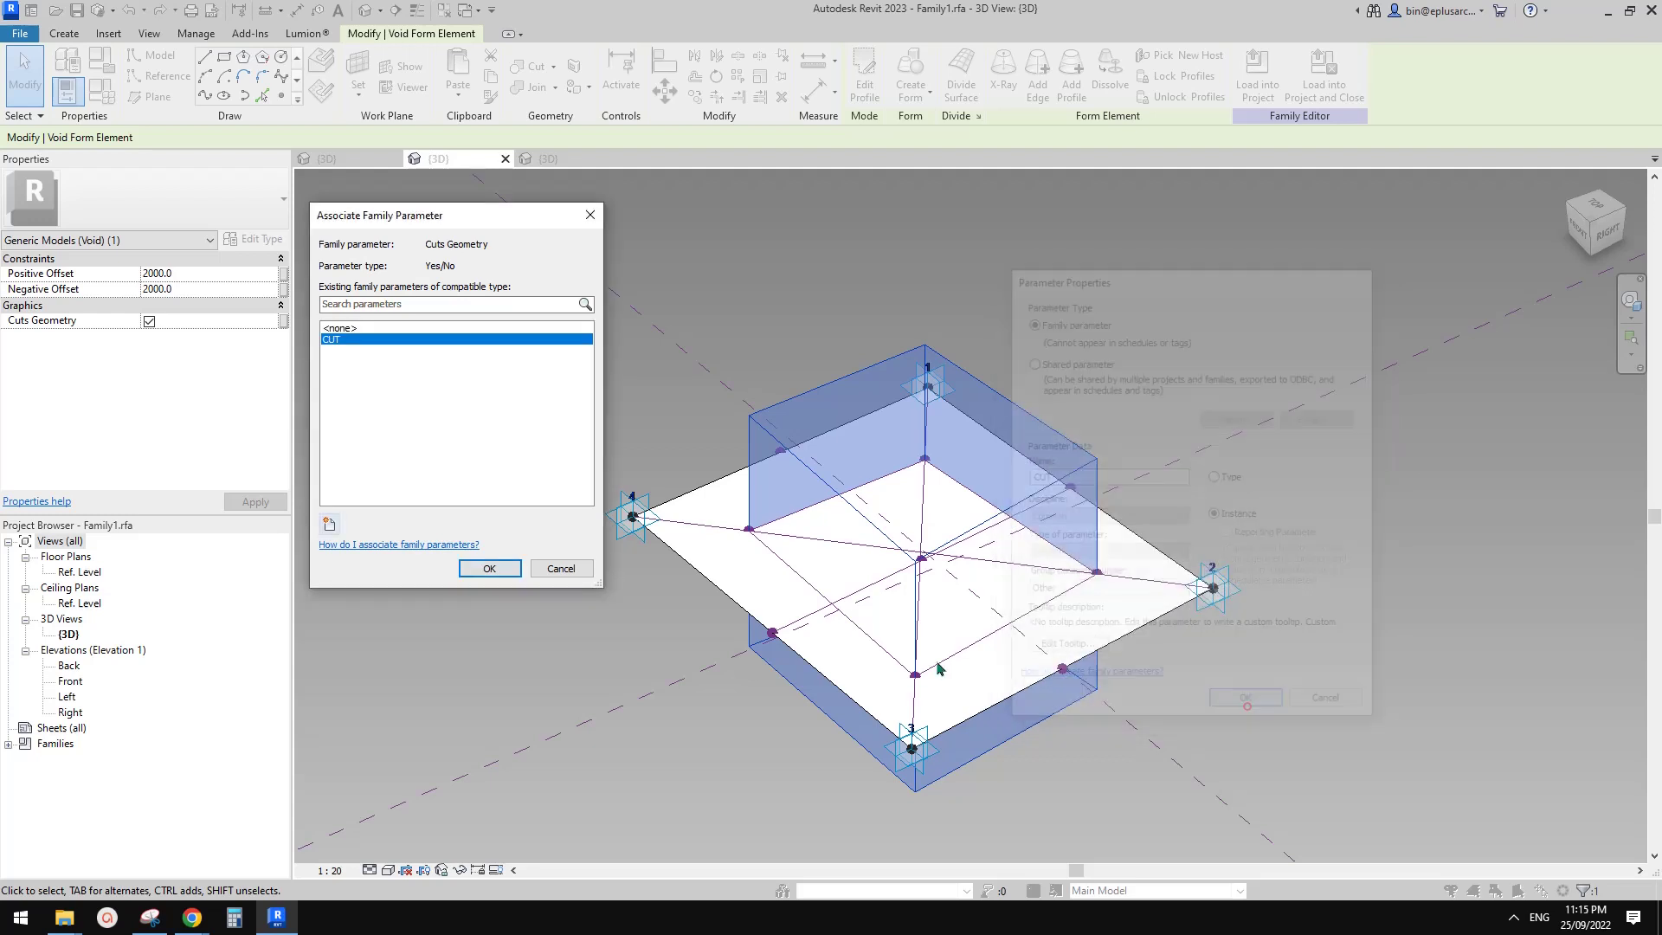
{"action": "left_click", "coordinate": [478, 568]}
{"action": "mouse_move", "coordinate": [1126, 342]}
{"action": "middle_mouse_down"}
{"action": "mouse_move", "coordinate": [1167, 342]}
{"action": "mouse_move", "coordinate": [1150, 329]}
{"action": "middle_mouse_up"}
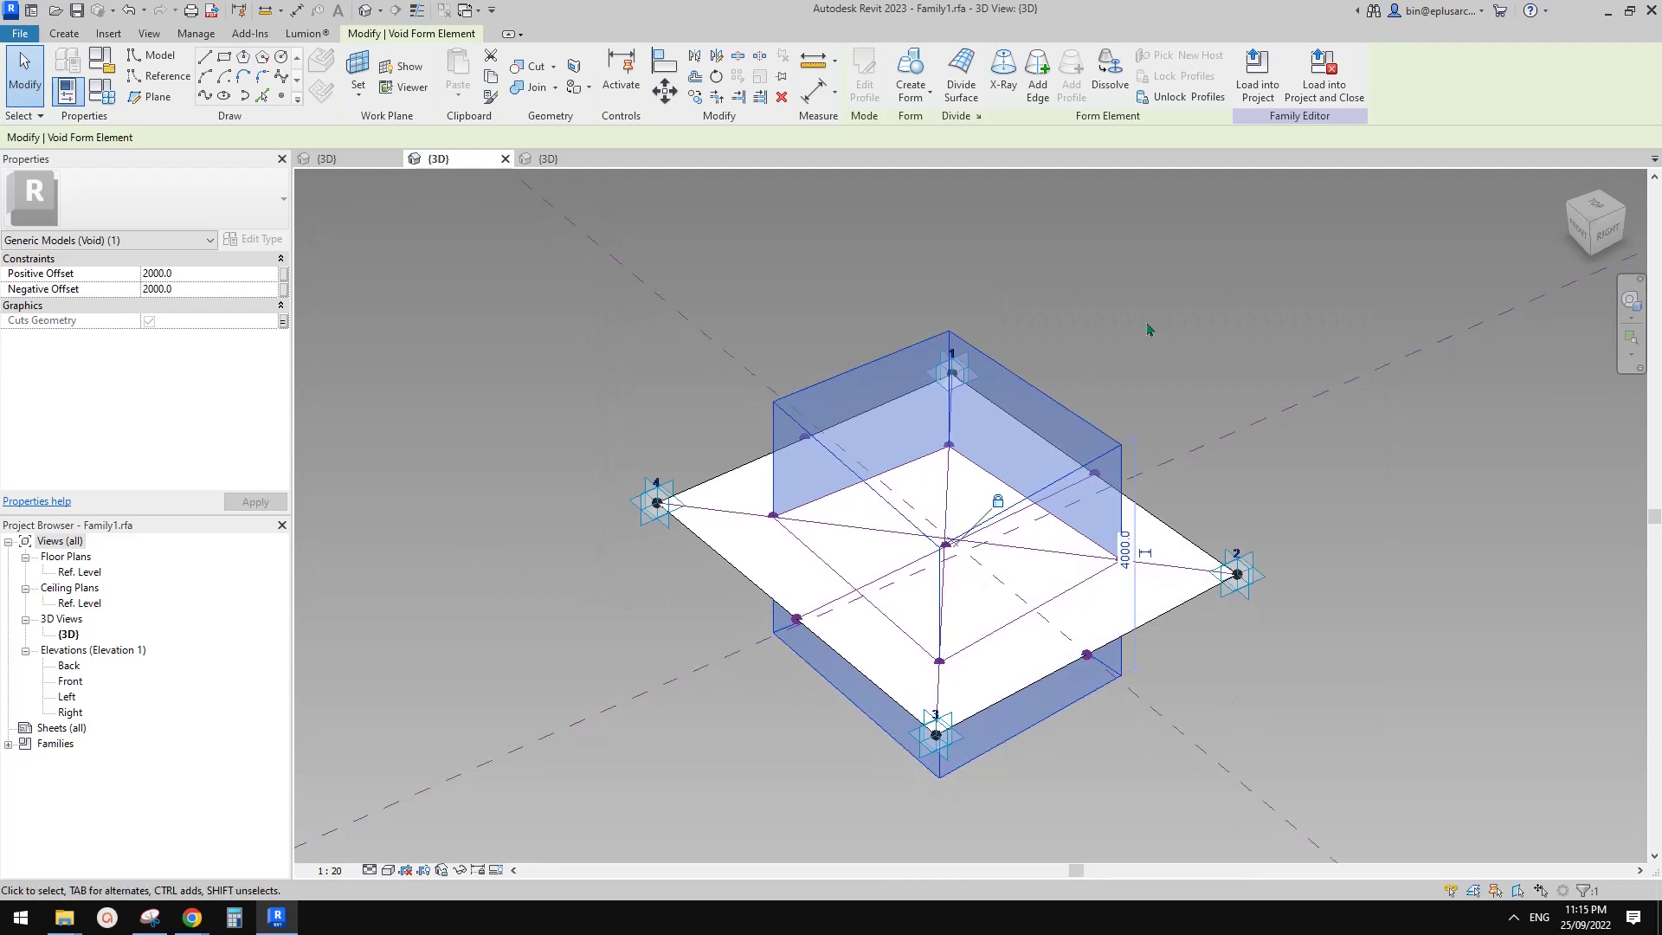
Load the edited Family1 into Family5, overwriting the existing version.
{"action": "left_click", "coordinate": [1257, 74]}
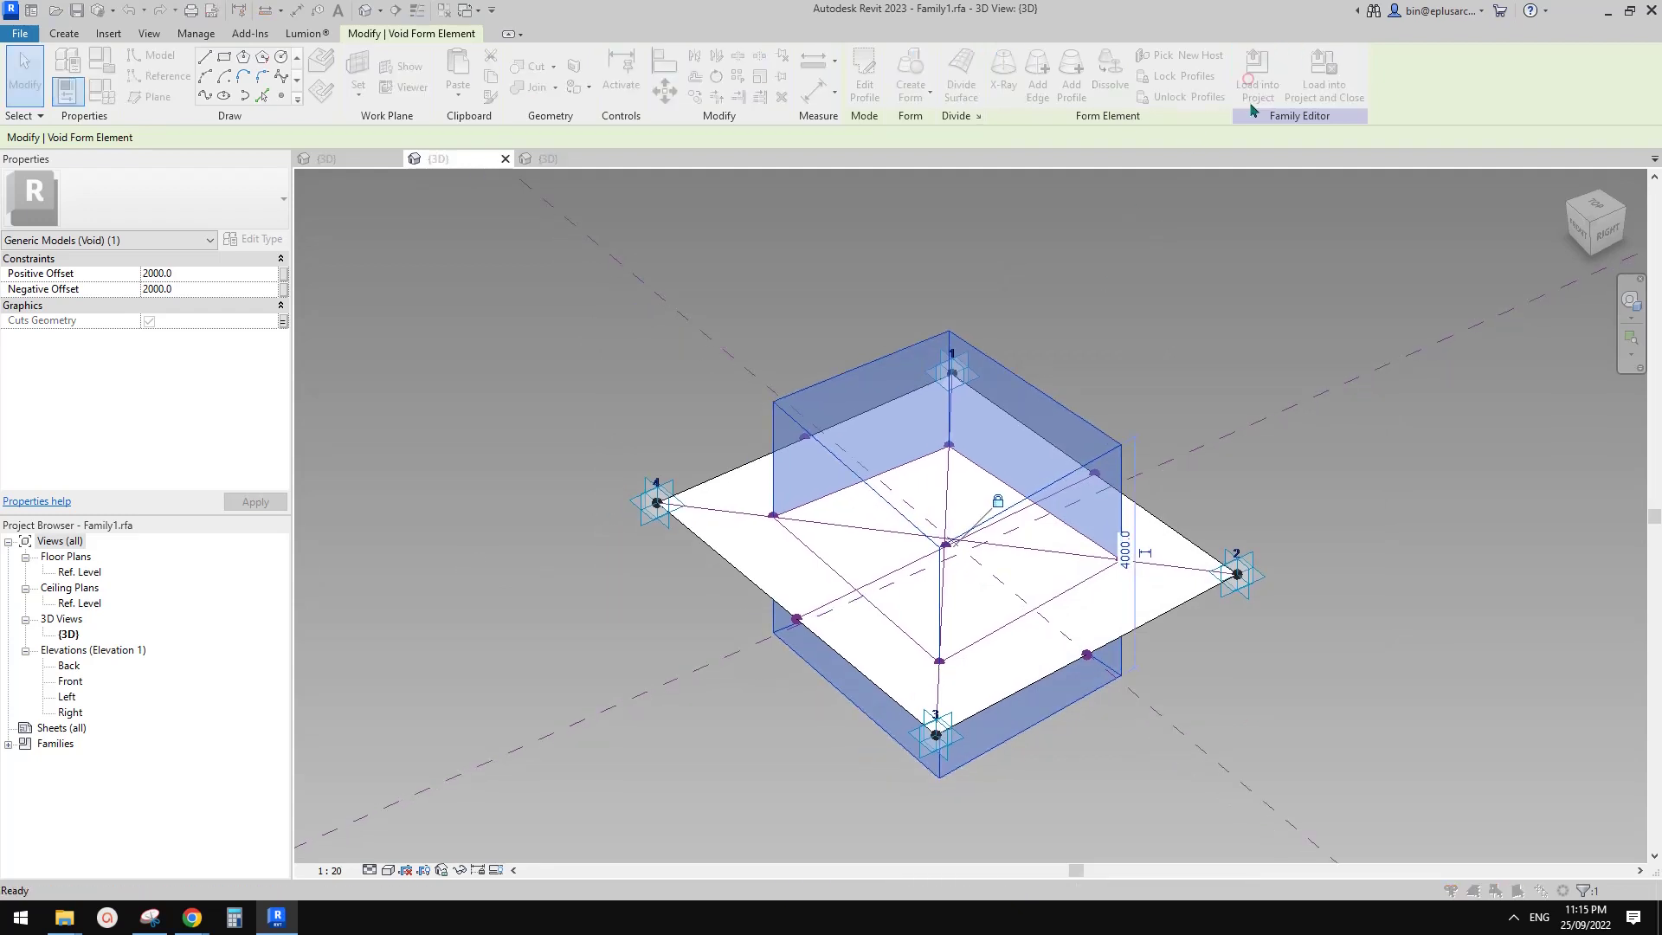
{"action": "left_click", "coordinate": [719, 380]}
{"action": "left_click", "coordinate": [812, 586]}
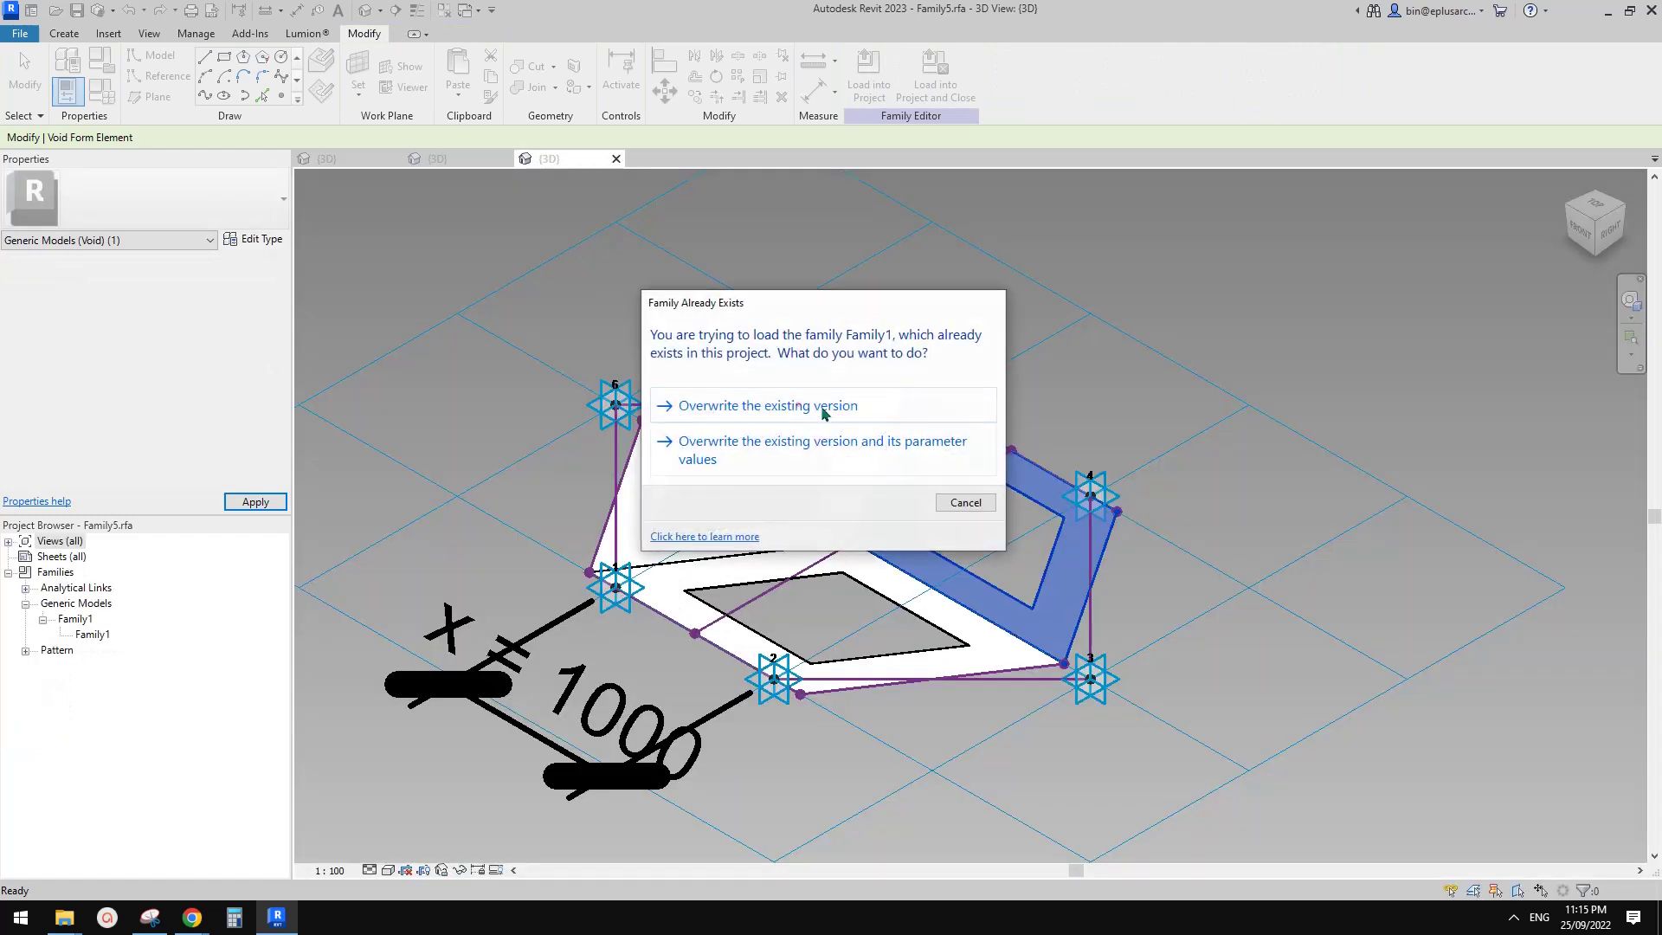
{"action": "left_click", "coordinate": [823, 412]}
{"action": "middle_click_drag", "start_coordinate": [1072, 517], "coordinate": [1212, 536]}
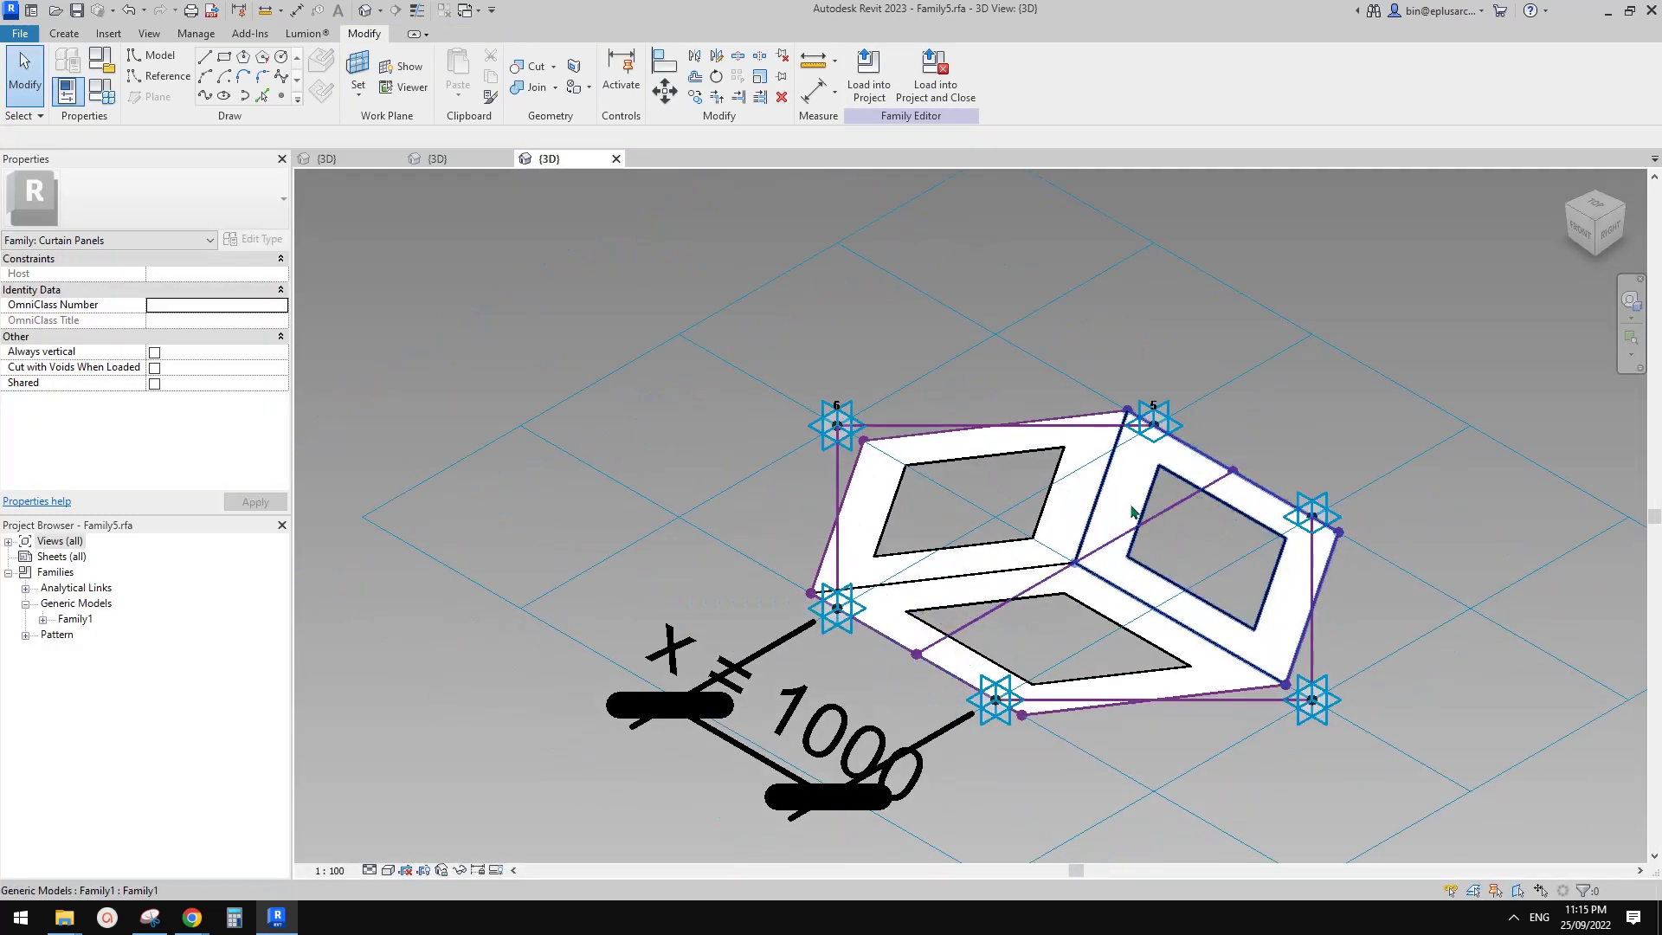
Check which diamonds are open or solid in the reference facade image in Chrome, and return to Revit.
{"action": "mouse_move", "coordinate": [192, 918]}
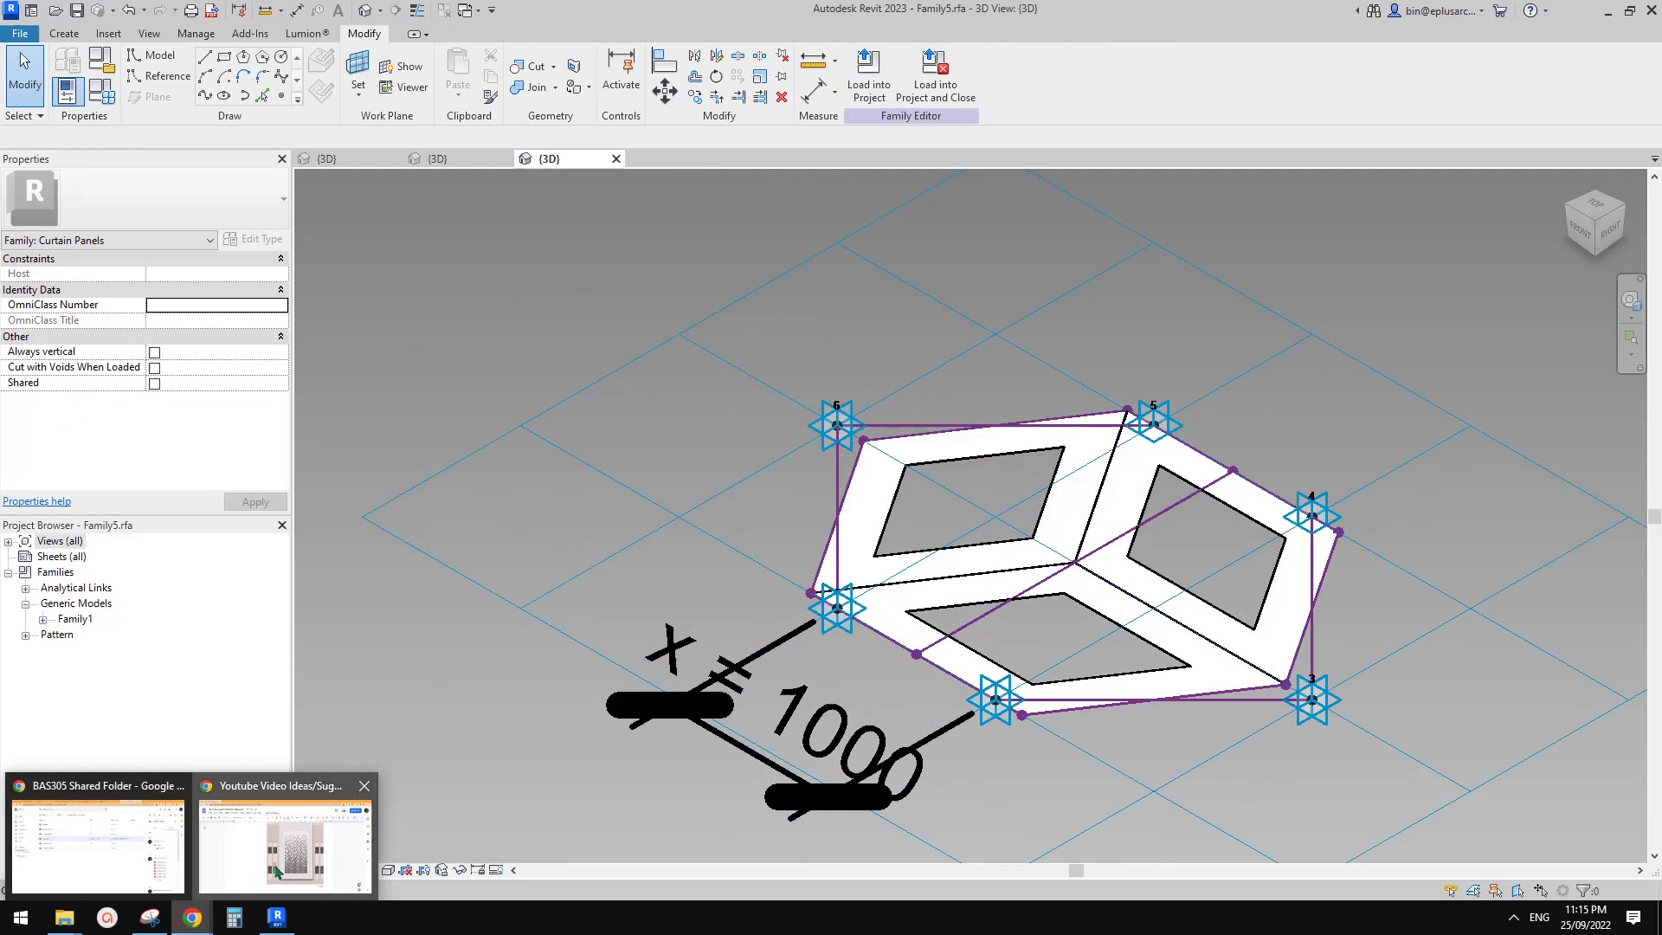
{"action": "left_click", "coordinate": [275, 867]}
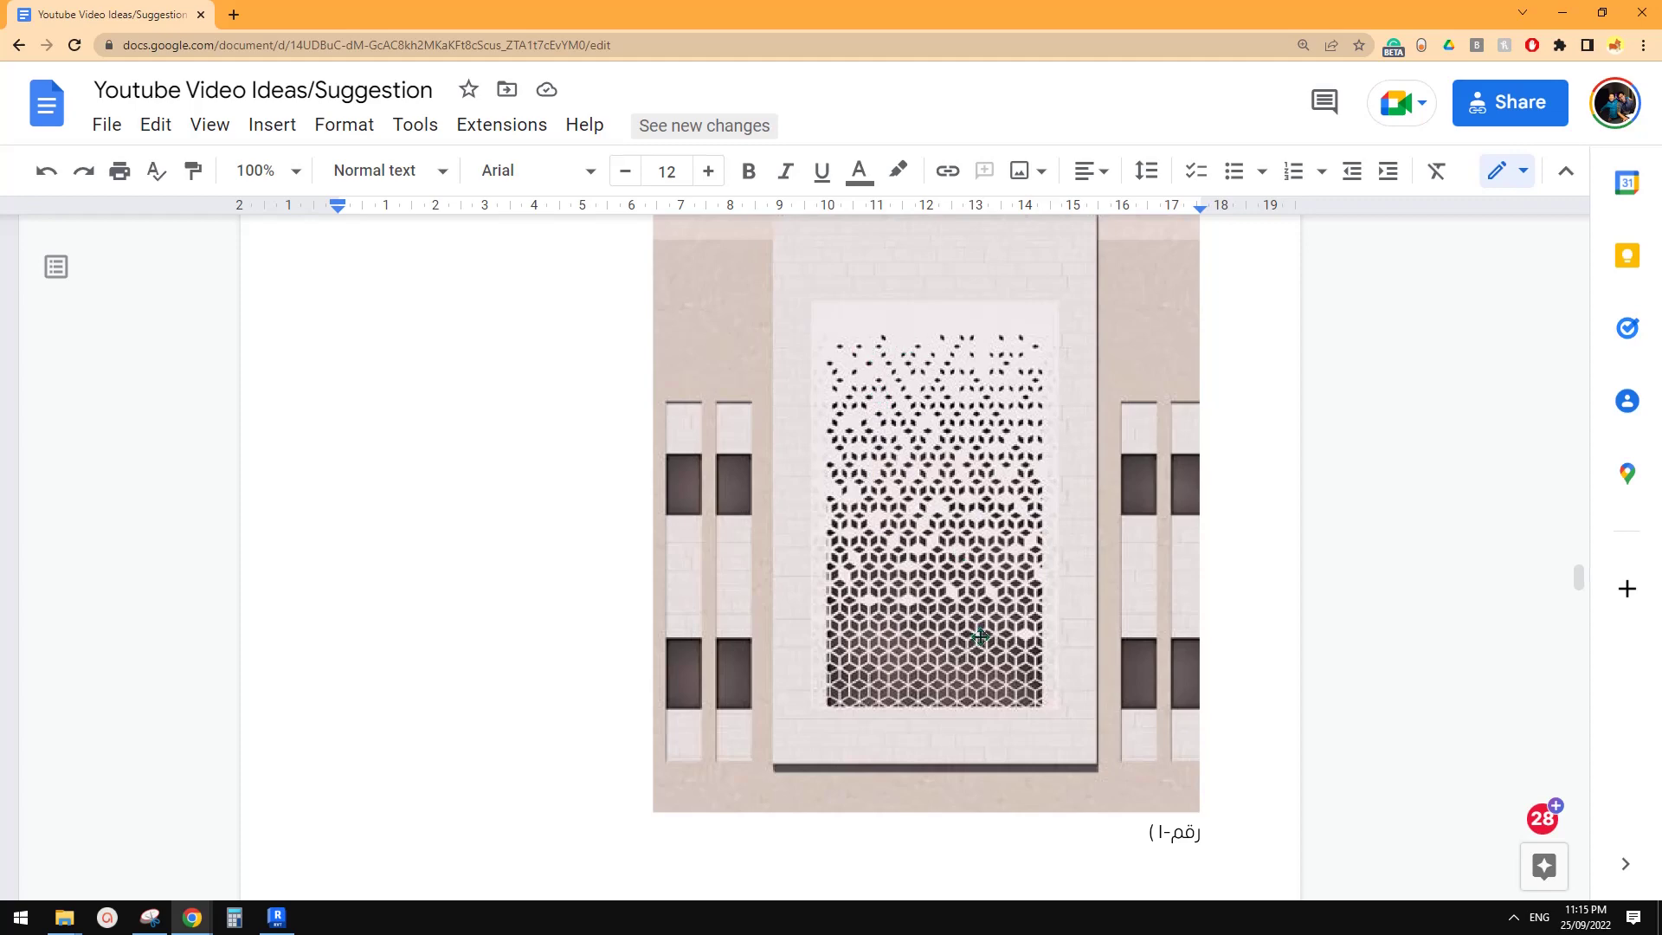
{"action": "left_click", "coordinate": [277, 918]}
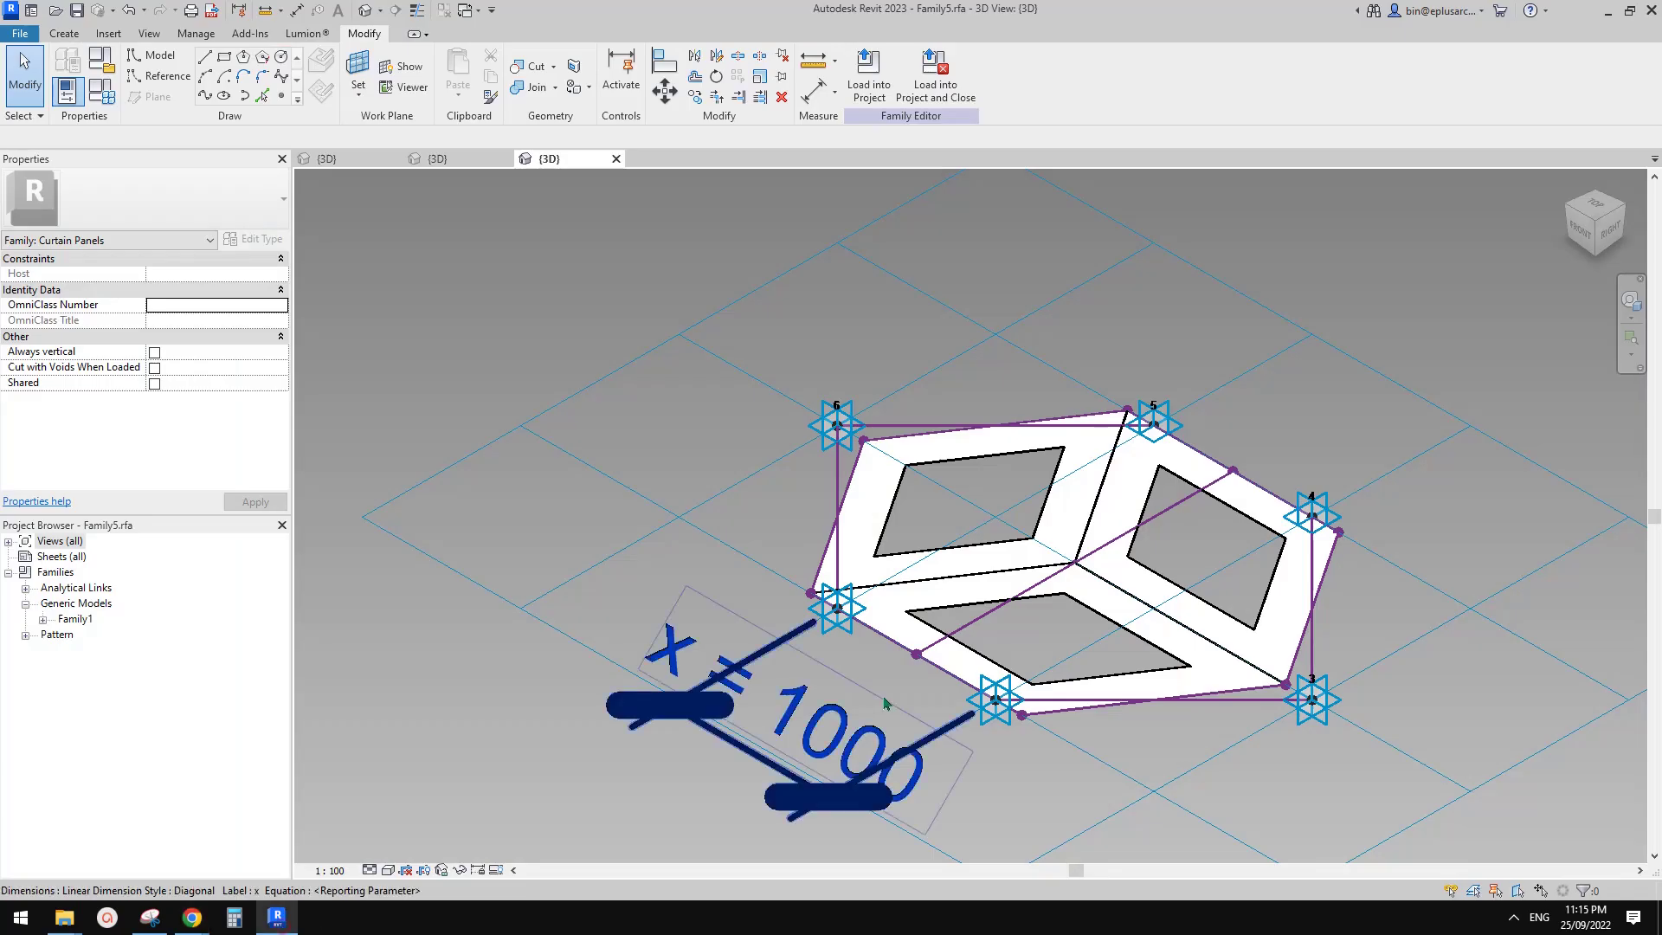
Turn off CUT for the right-hand diamond and the upper-left diamond of the hexagon panel.
{"action": "scroll", "coordinate": [1043, 564], "scroll_direction": "up", "scroll_amount": 1}
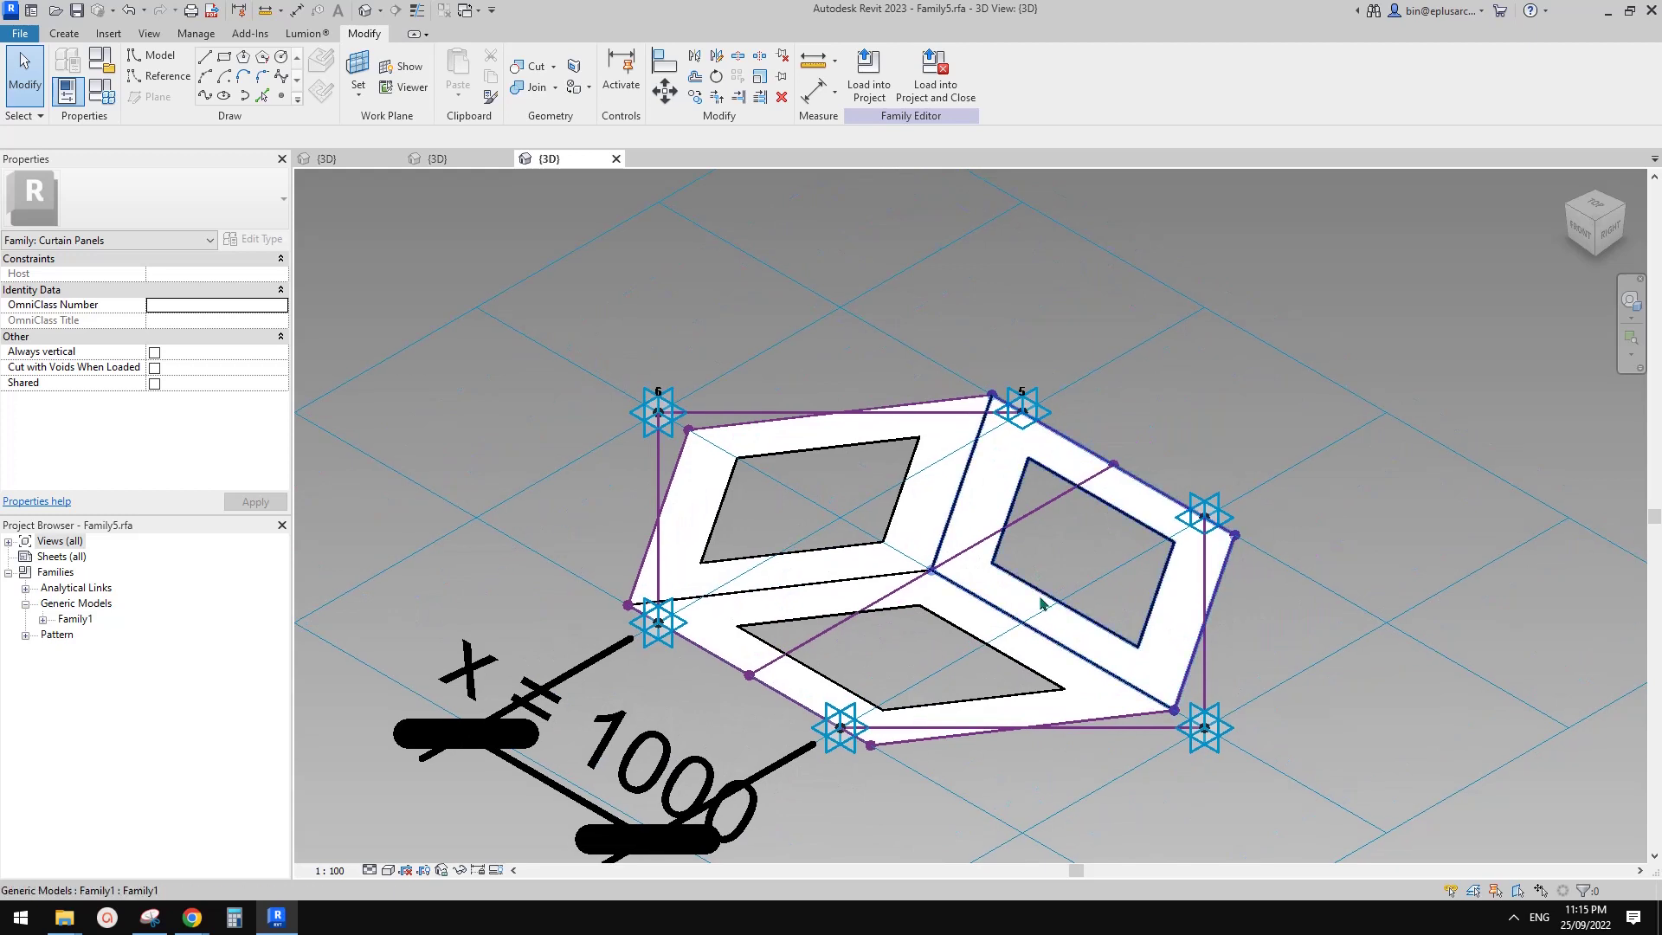
{"action": "left_click", "coordinate": [1015, 599]}
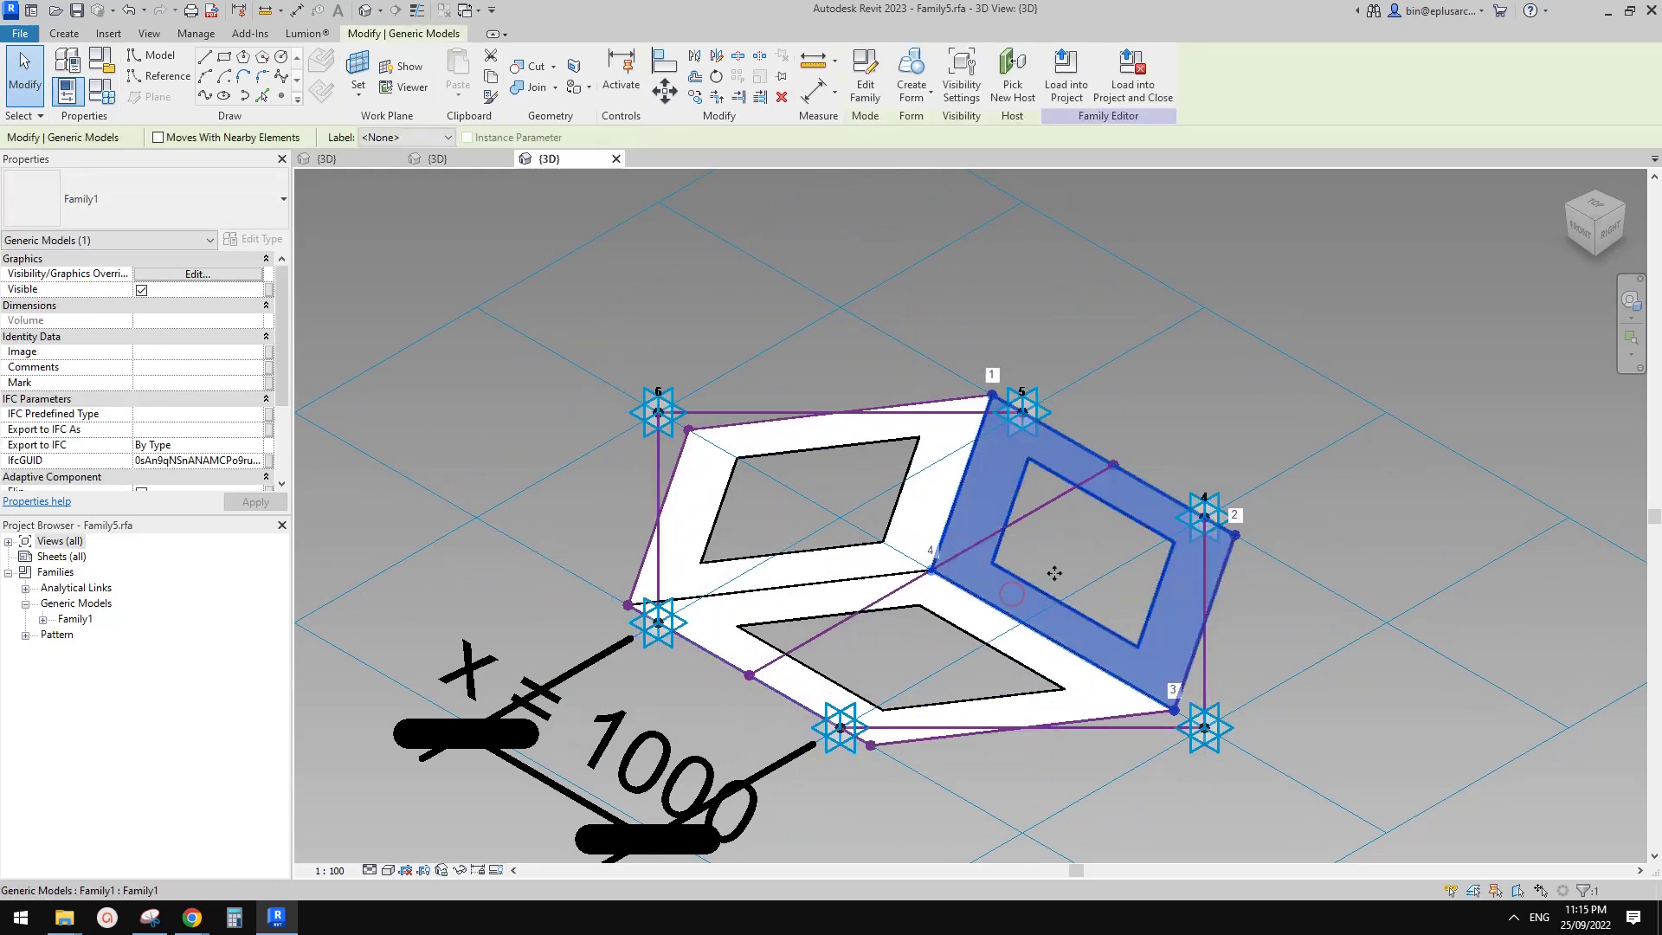
{"action": "scroll", "coordinate": [180, 420], "scroll_direction": "down", "scroll_amount": 2}
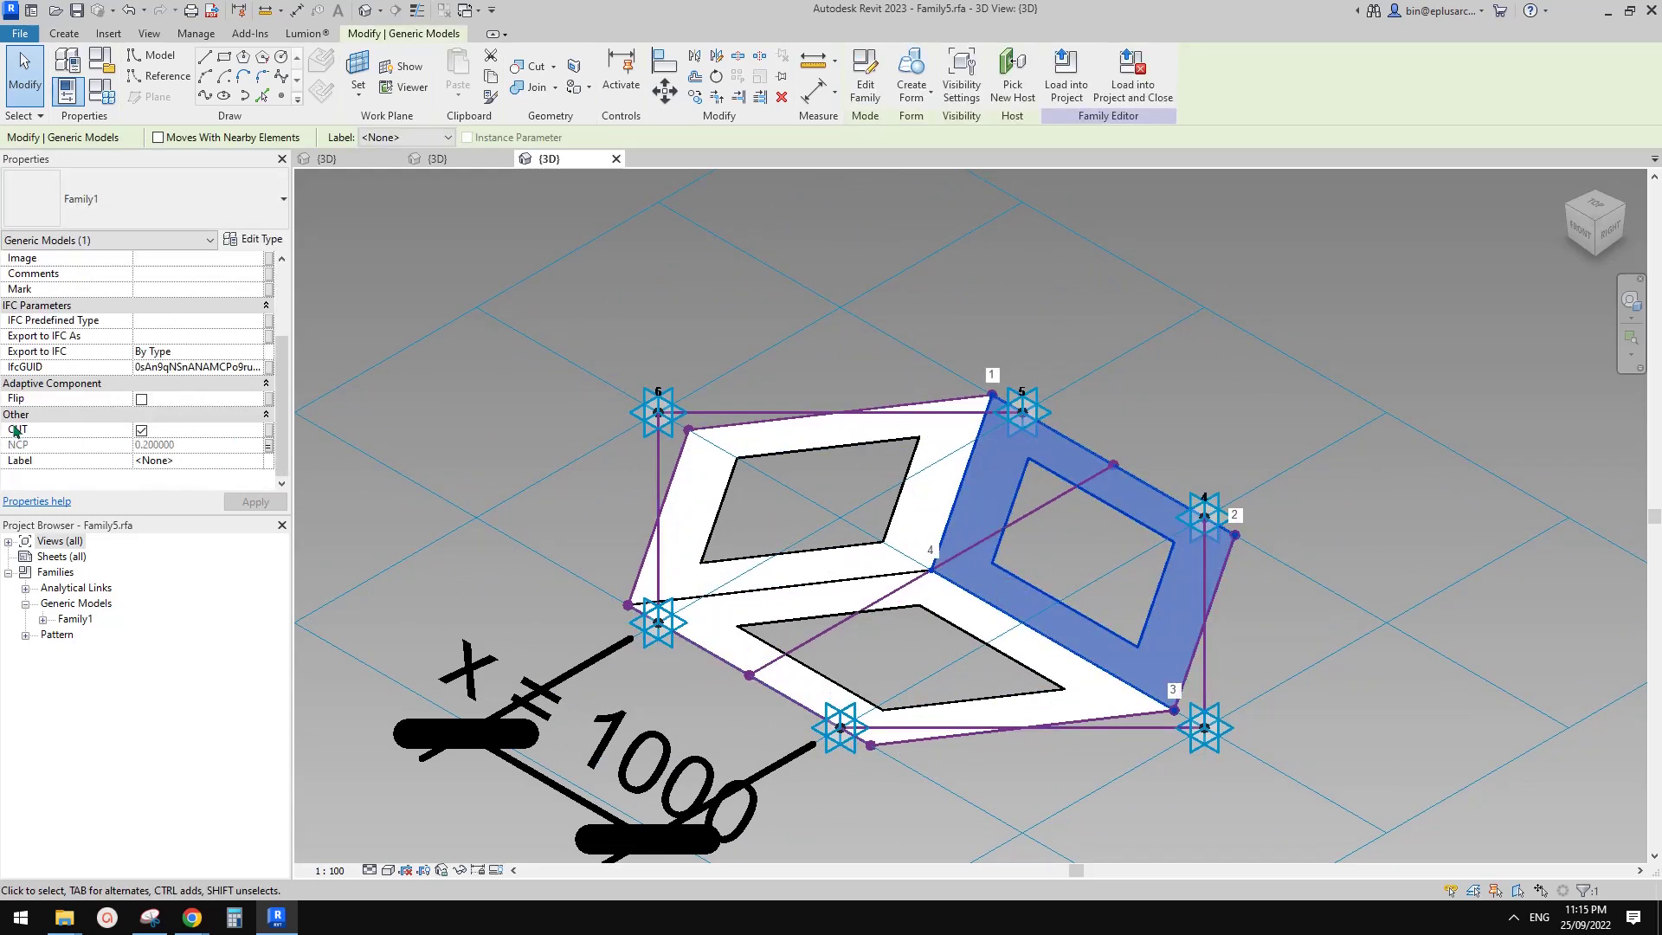
{"action": "left_click", "coordinate": [141, 431]}
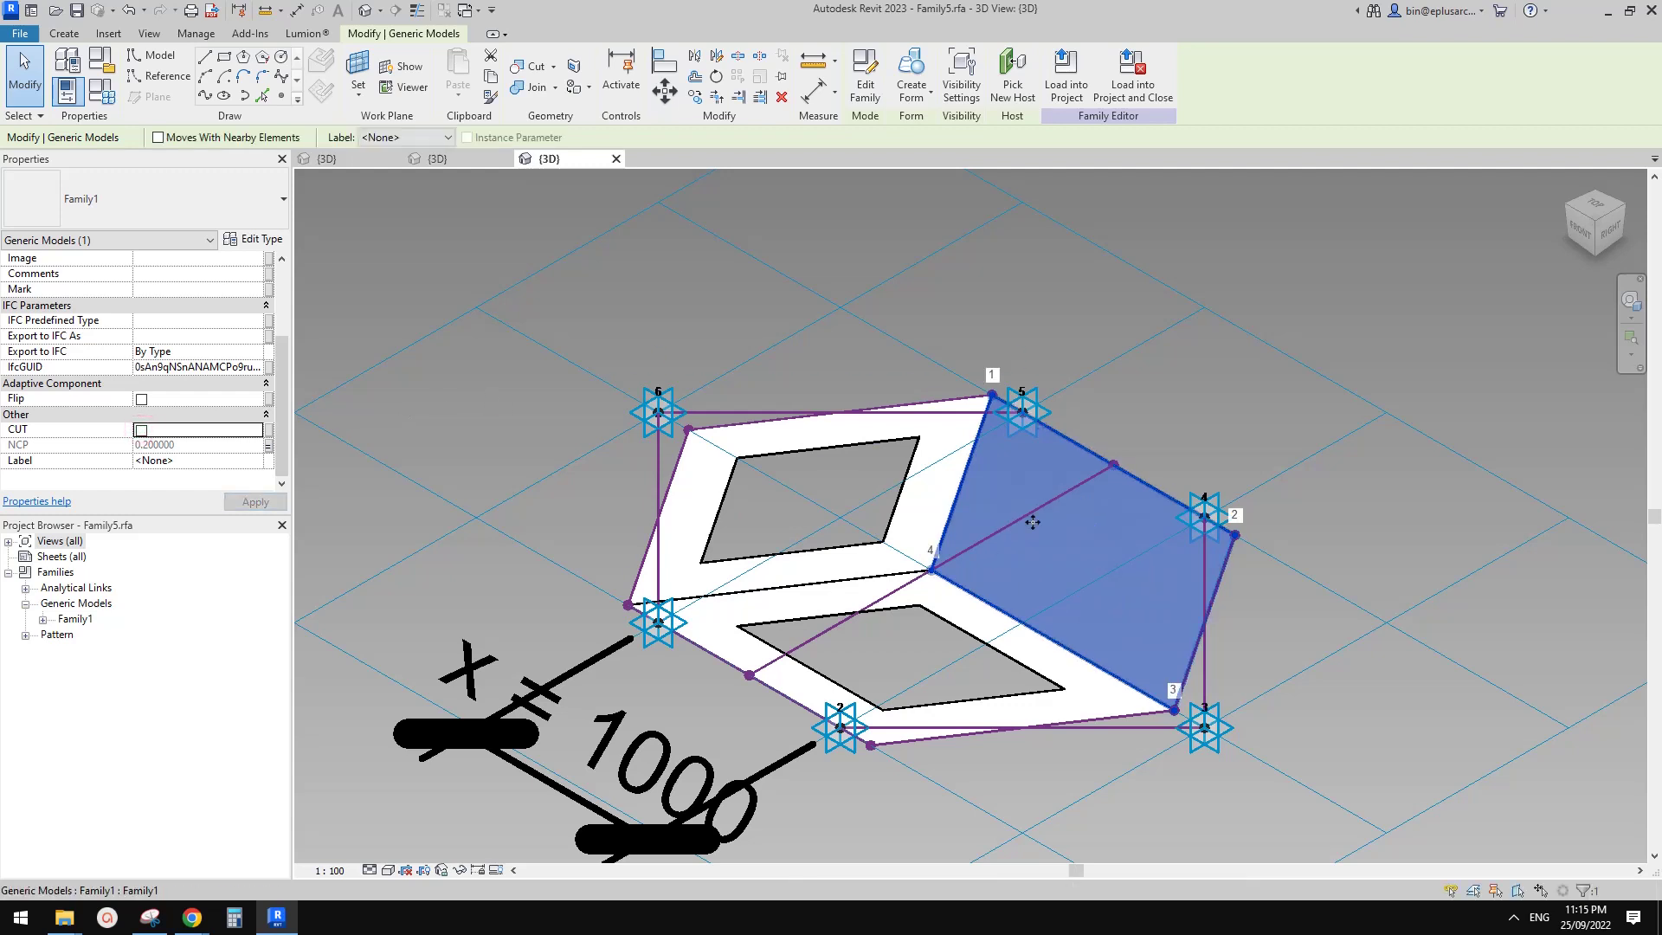
{"action": "left_click", "coordinate": [915, 506]}
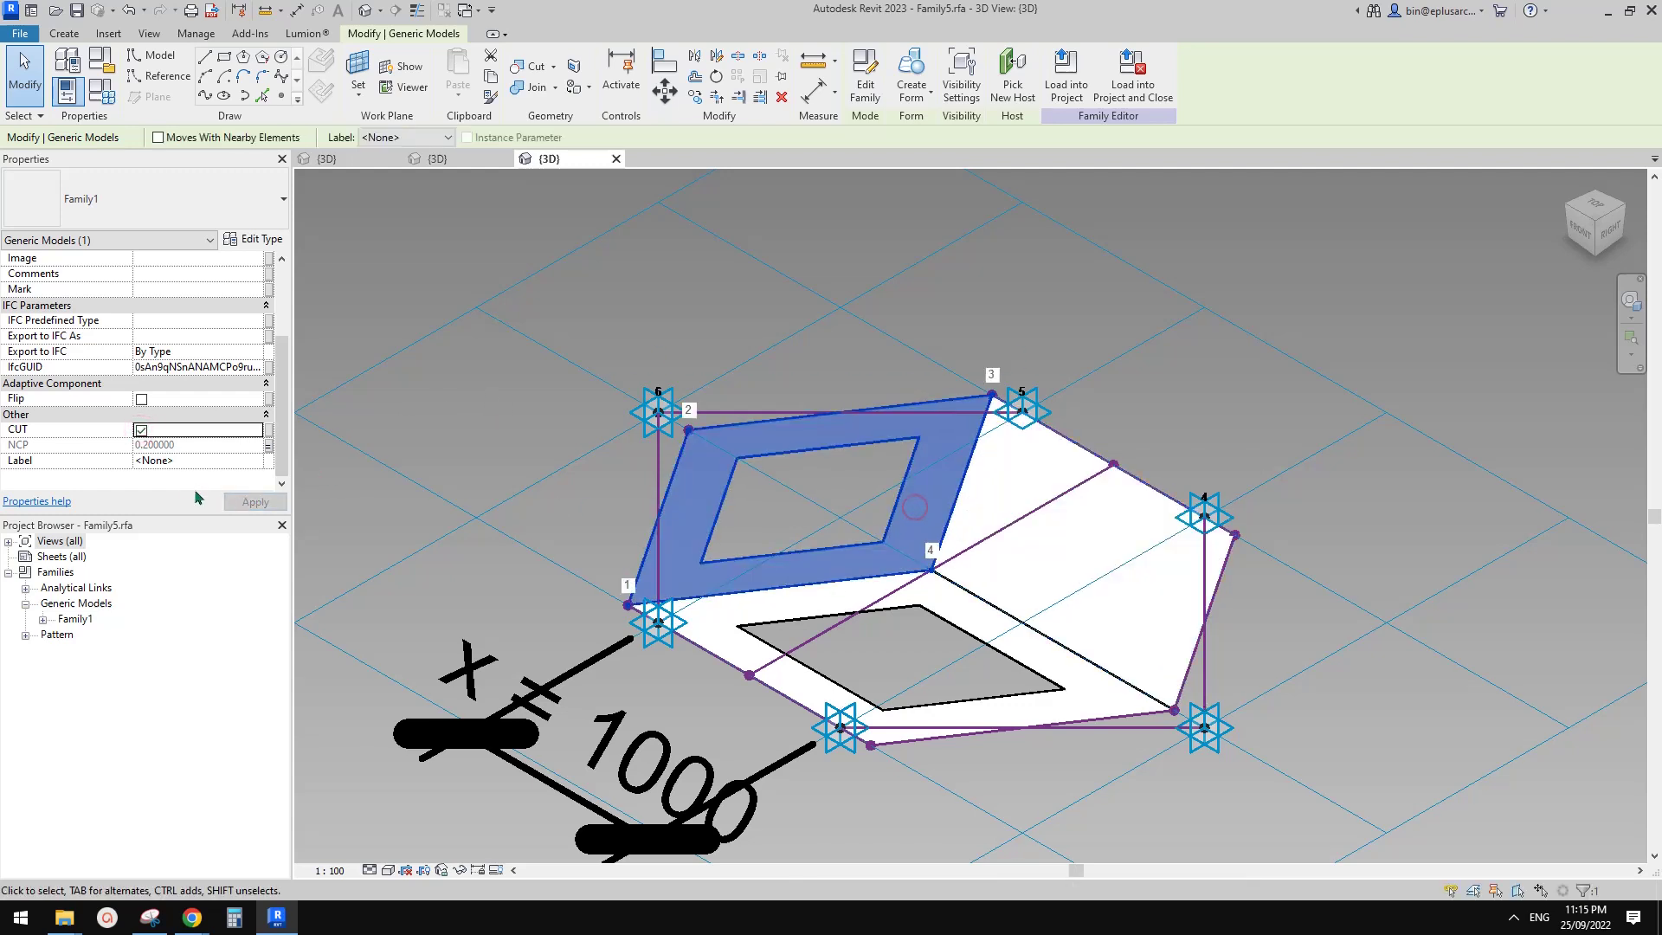
{"action": "left_click", "coordinate": [141, 430]}
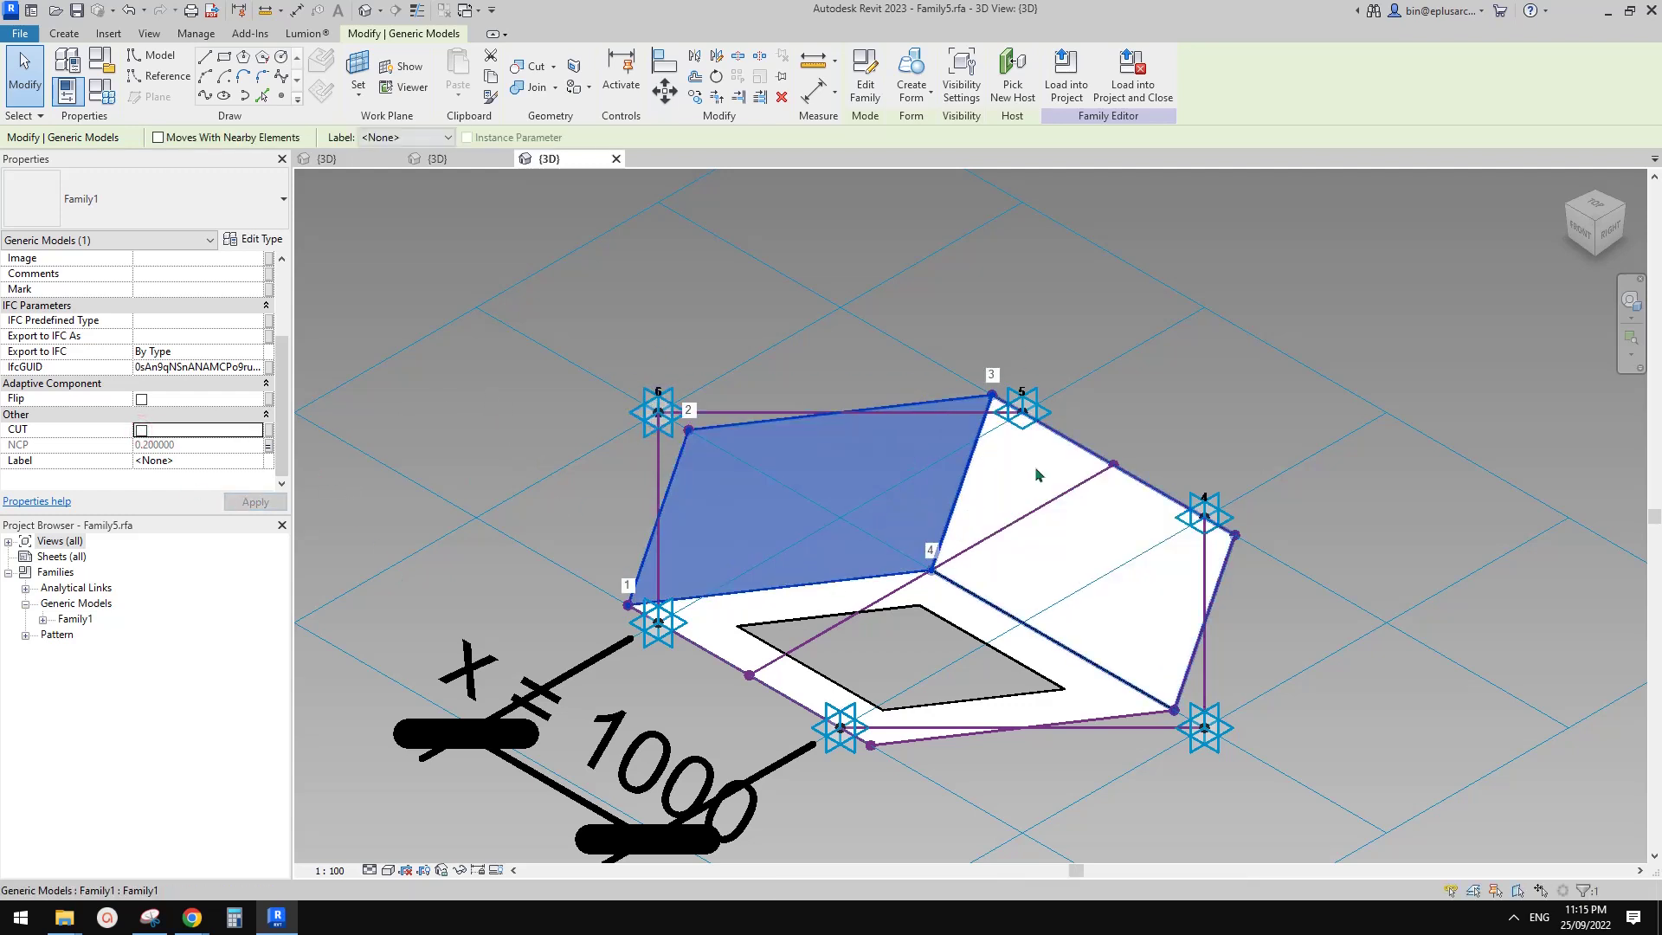
Associate the right-hand diamond's CUT property with a new family parameter named CUT1.
{"action": "left_click", "coordinate": [1077, 564]}
{"action": "left_click", "coordinate": [268, 430]}
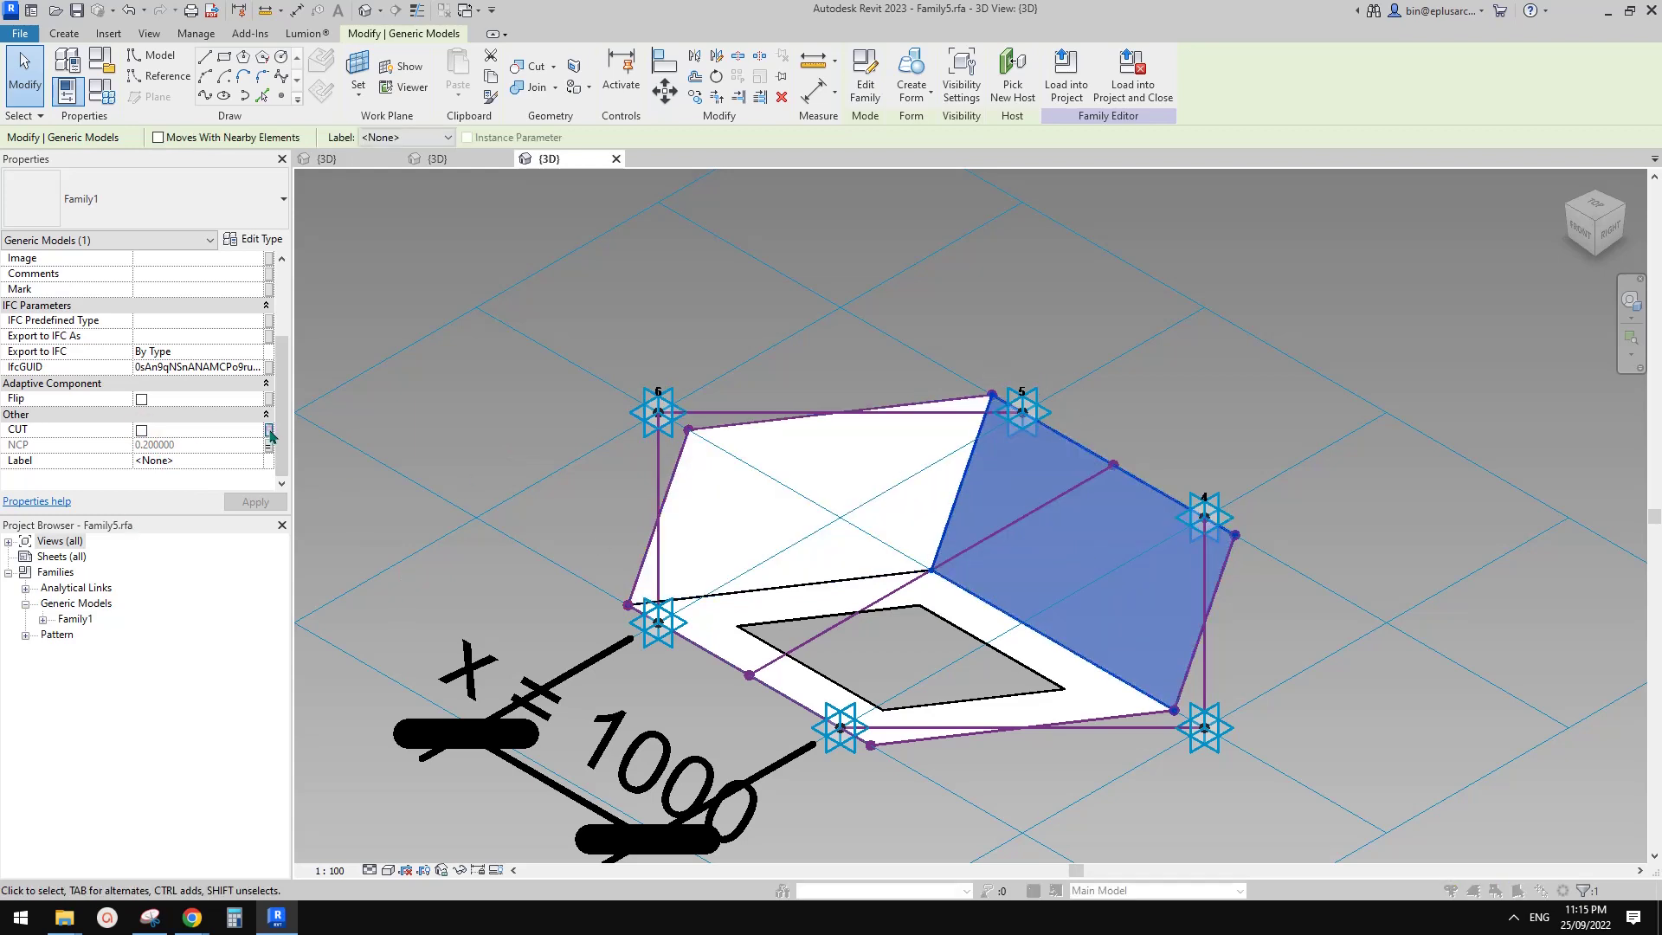
{"action": "left_click", "coordinate": [330, 525]}
{"action": "type", "text": "CUT1"}
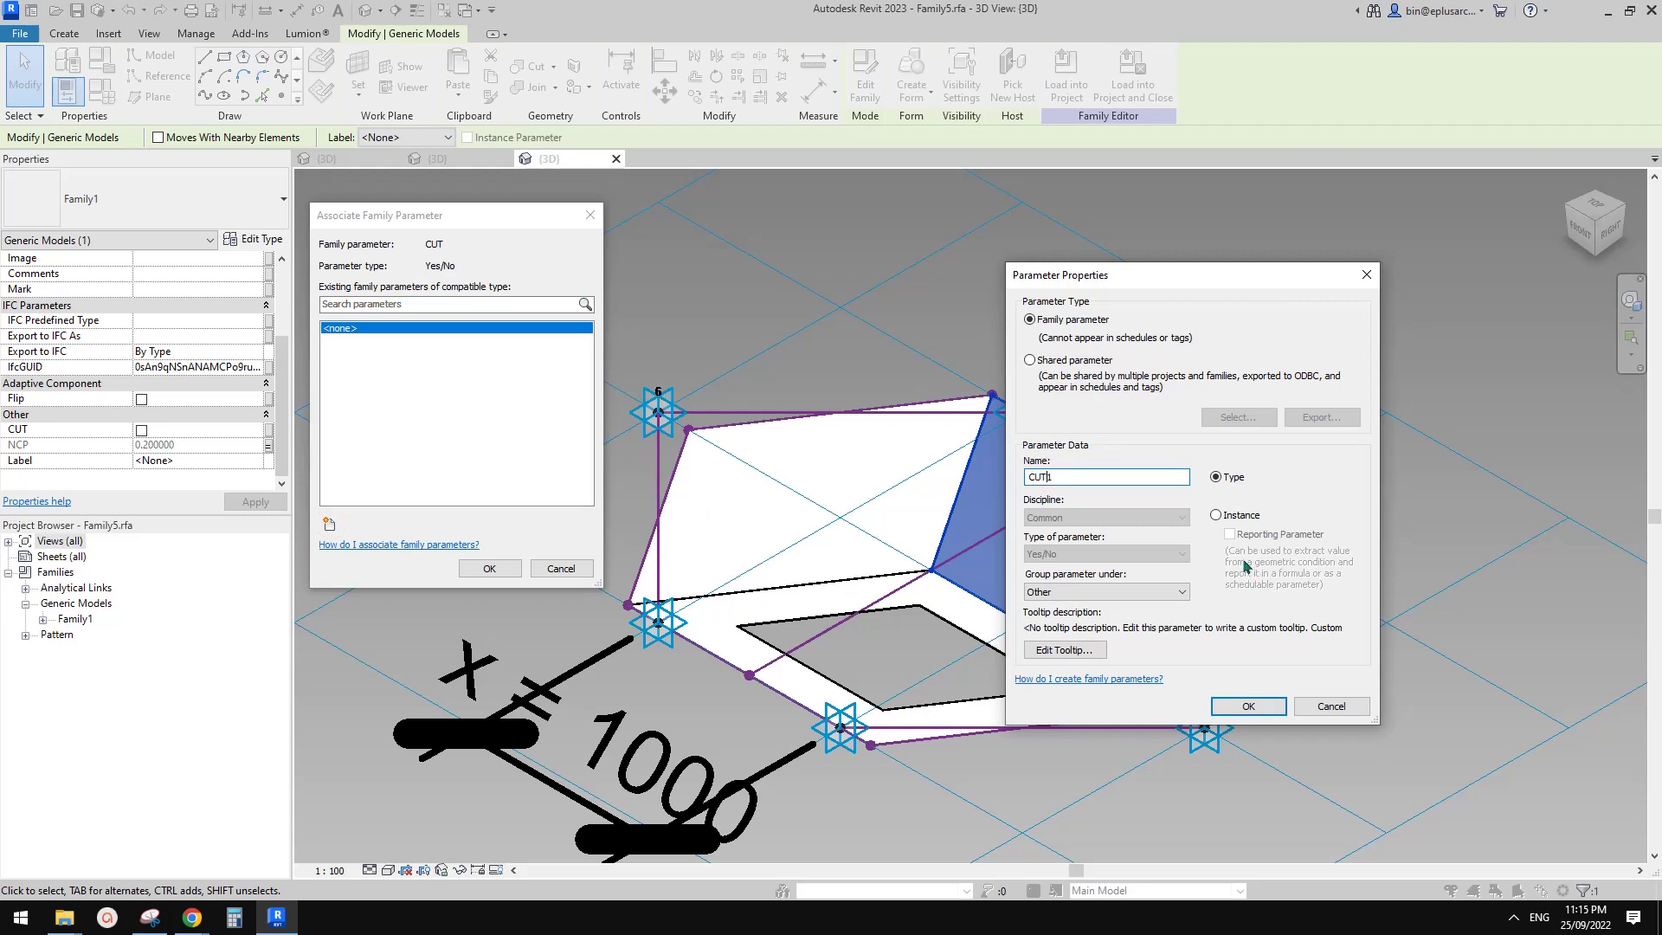
{"action": "left_click", "coordinate": [1249, 707]}
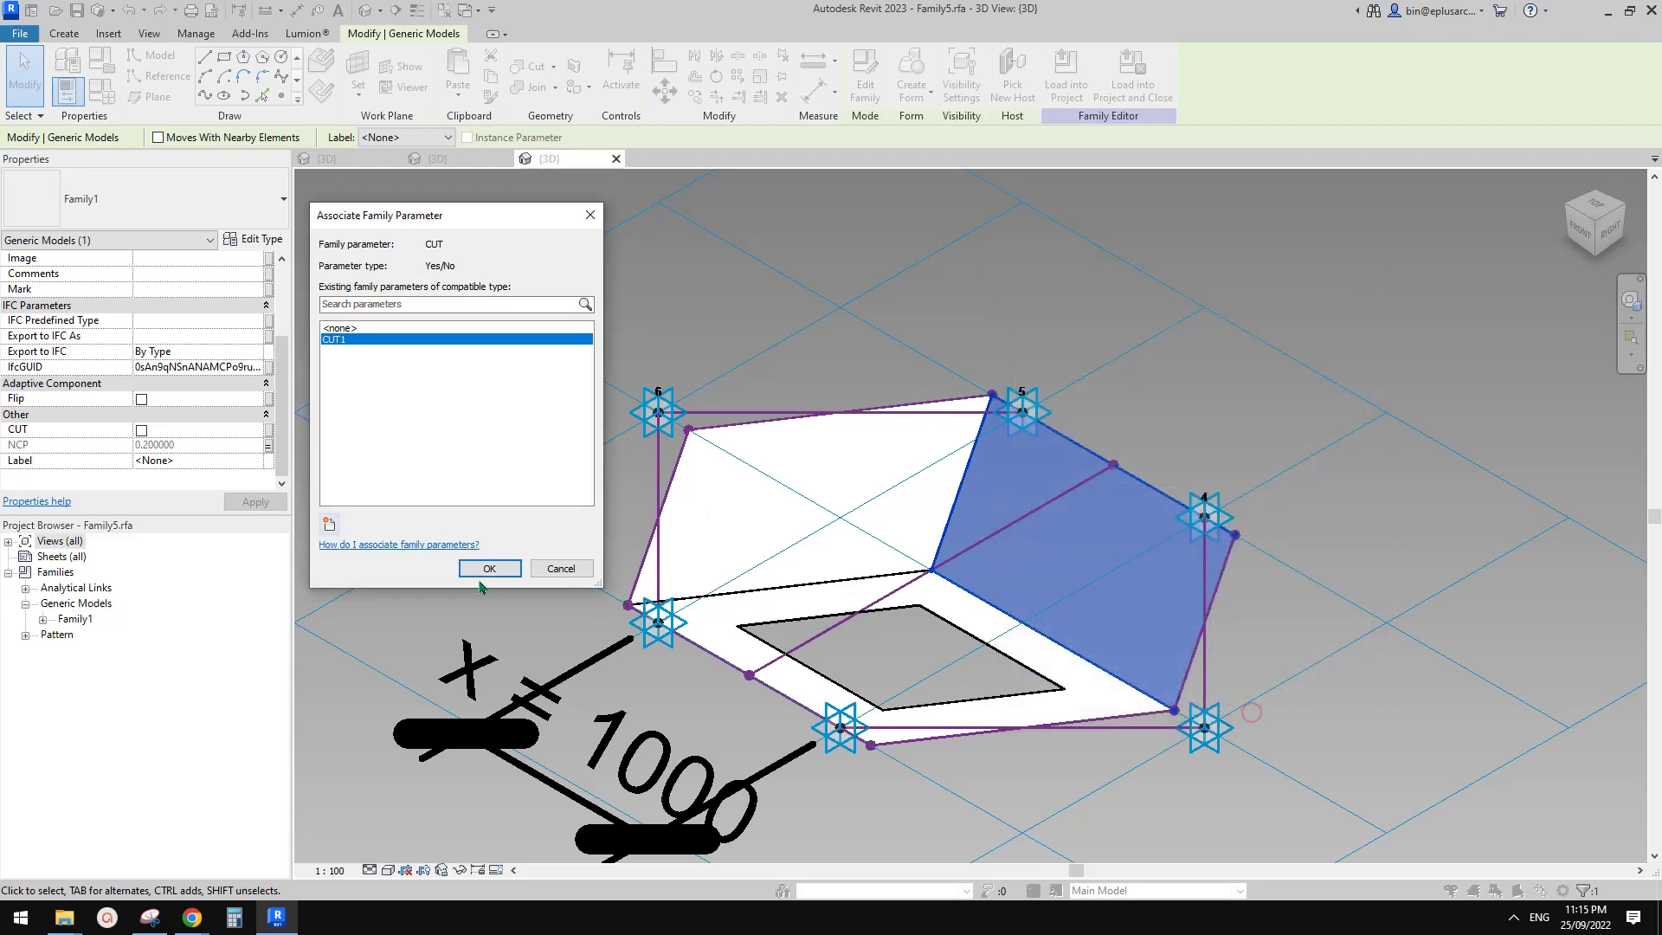
{"action": "left_click", "coordinate": [490, 568]}
Associate the upper-left diamond's CUT property with a new family parameter named CUT2.
{"action": "left_click", "coordinate": [884, 516]}
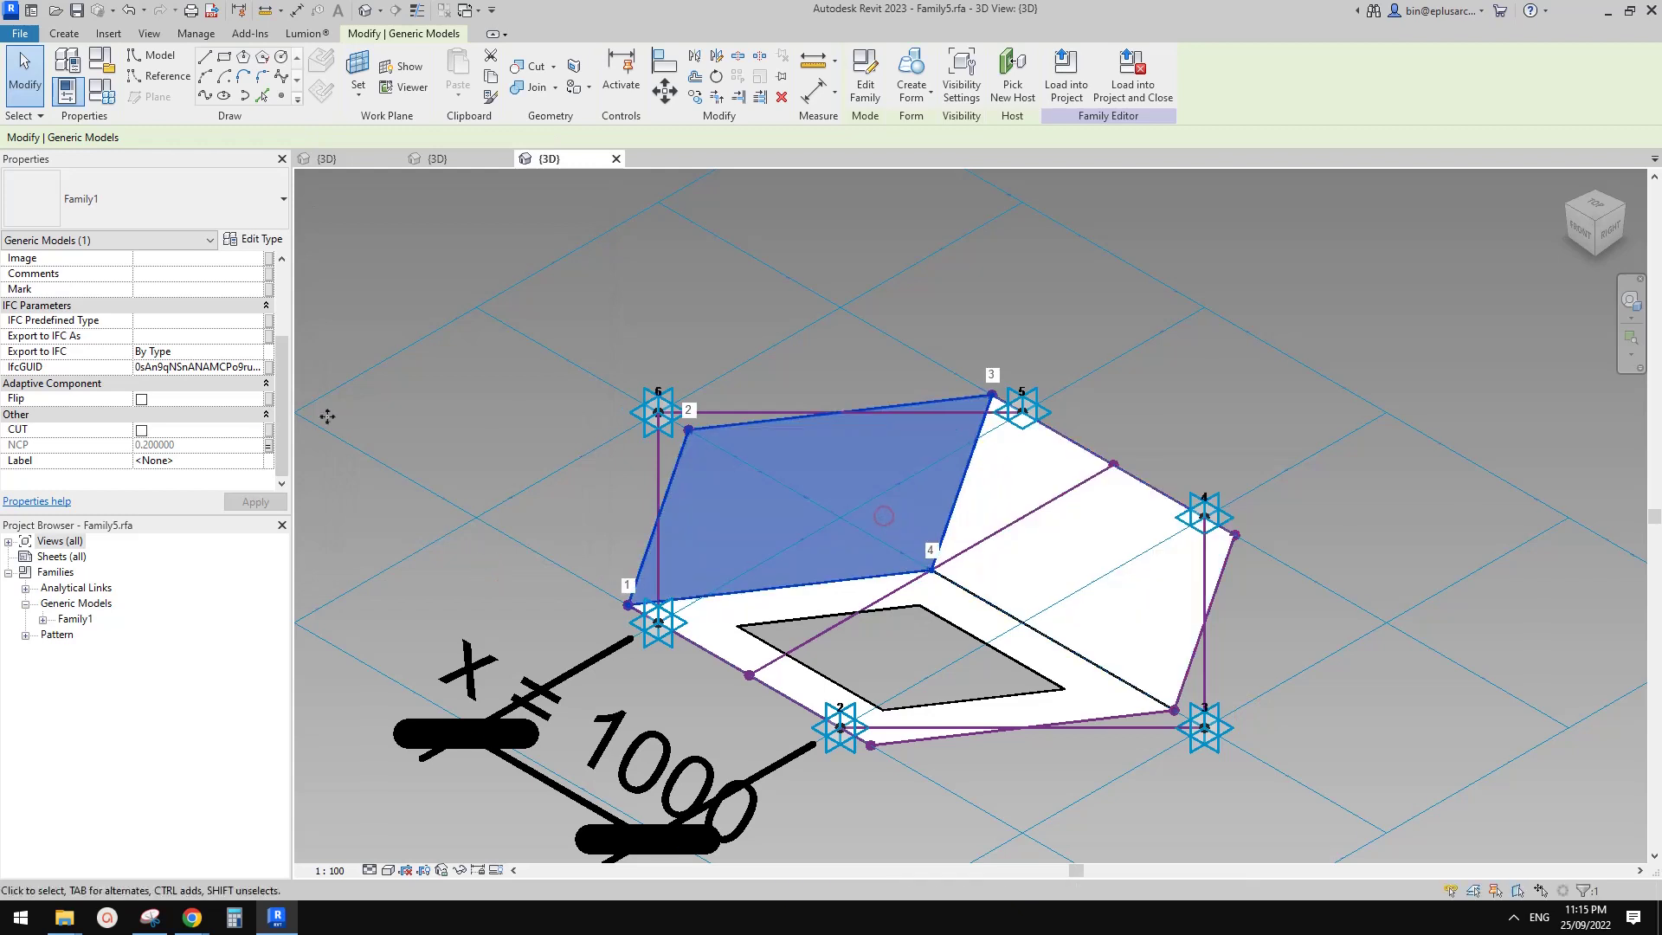
{"action": "left_click", "coordinate": [268, 429]}
{"action": "left_click", "coordinate": [331, 526]}
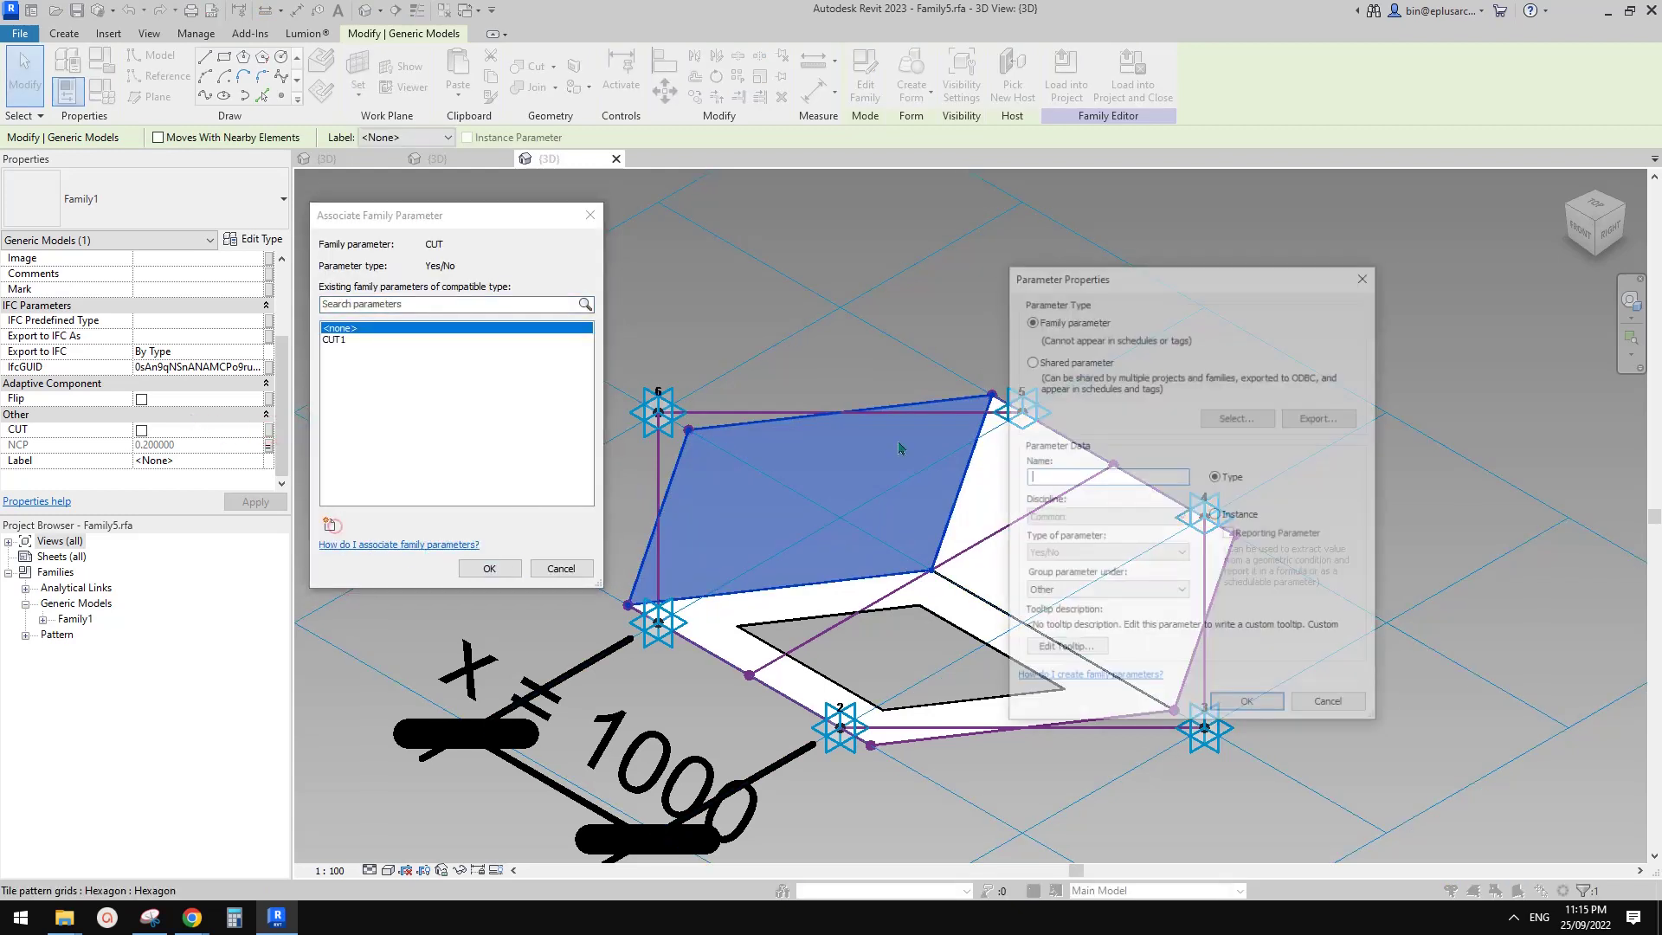
{"action": "type", "text": "CUT2"}
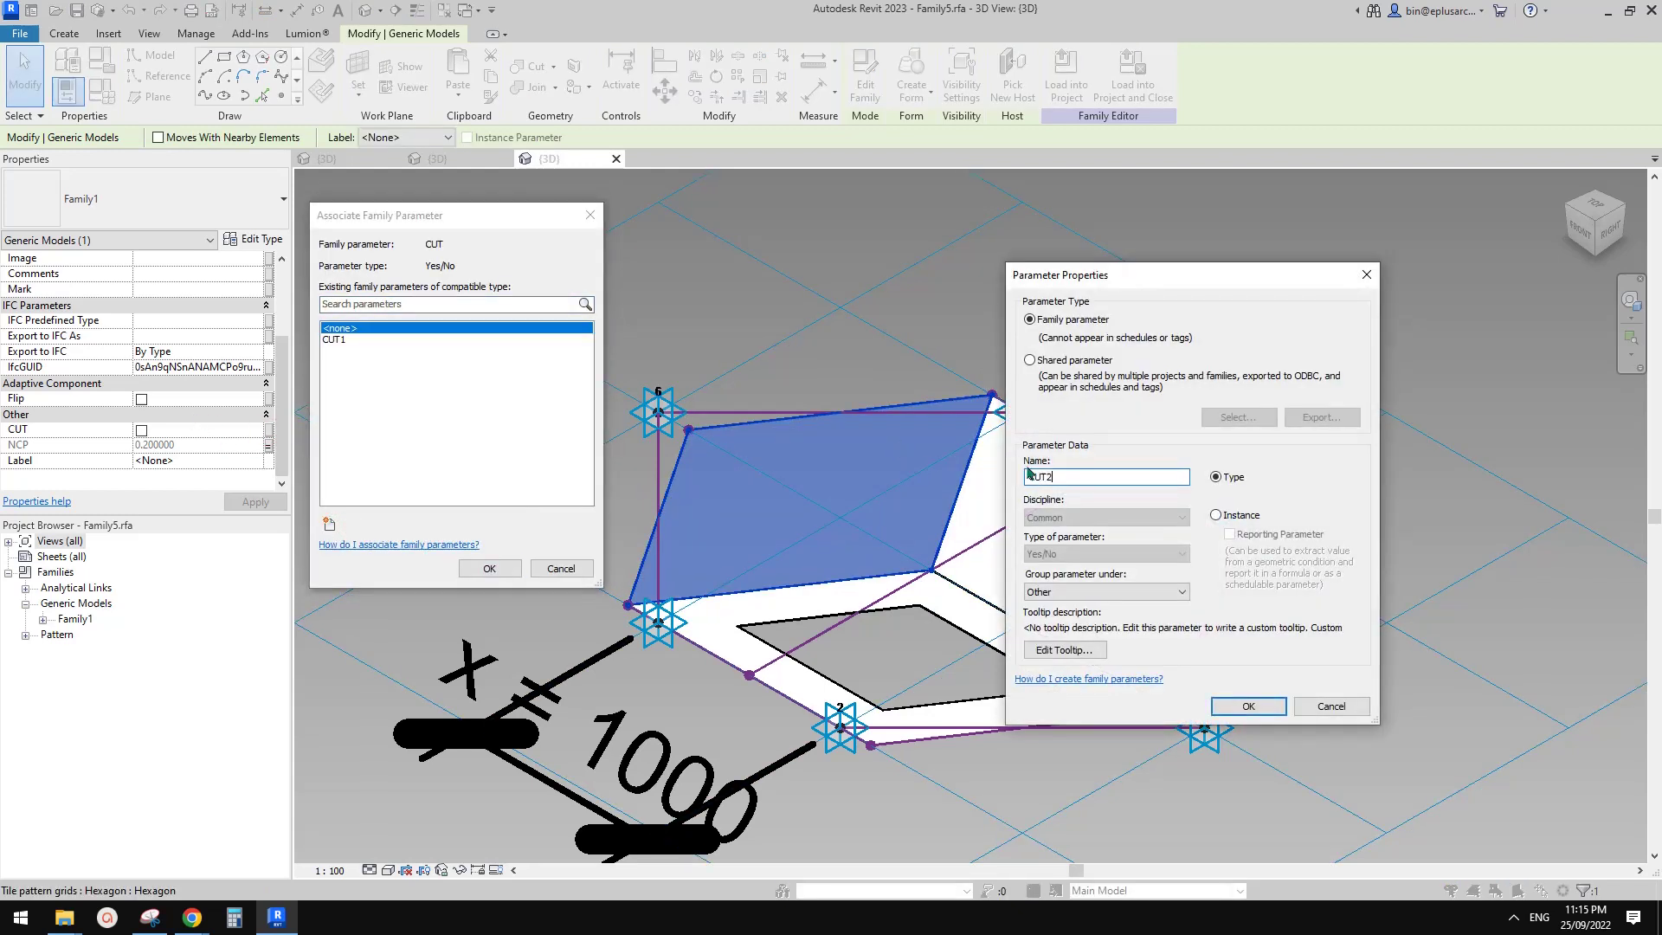
{"action": "left_click", "coordinate": [1249, 707]}
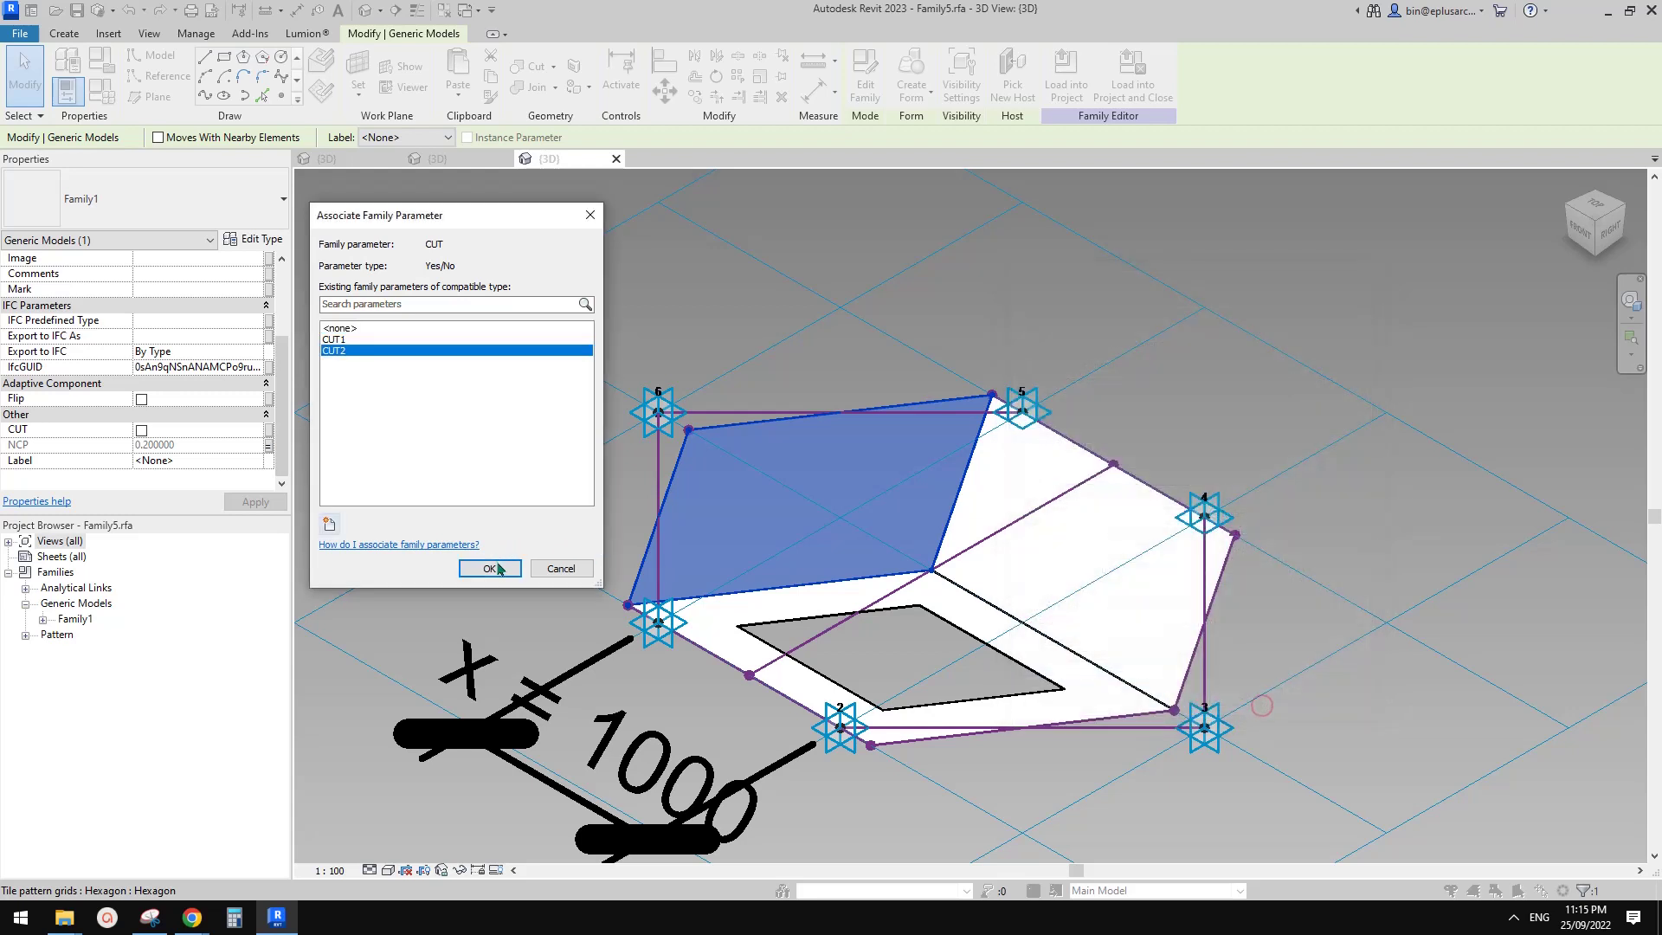
{"action": "left_click", "coordinate": [489, 568]}
Associate the lower diamond's CUT property with a new family parameter named CUT3.
{"action": "left_click", "coordinate": [914, 604]}
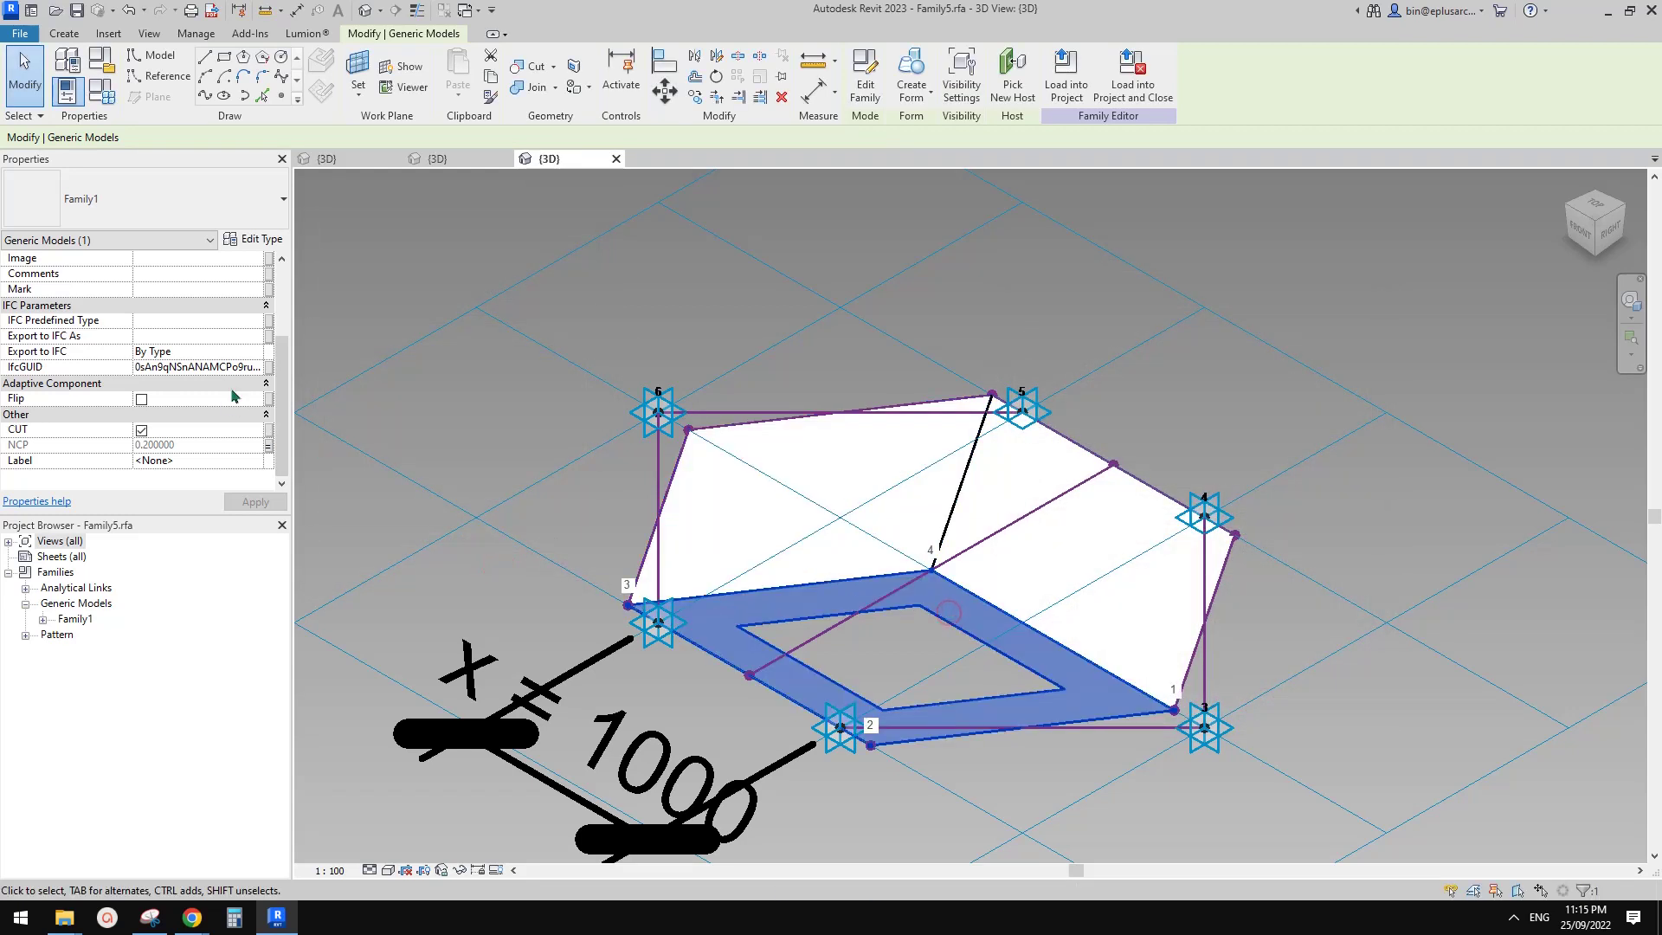
{"action": "left_click", "coordinate": [269, 428]}
{"action": "left_click", "coordinate": [330, 525]}
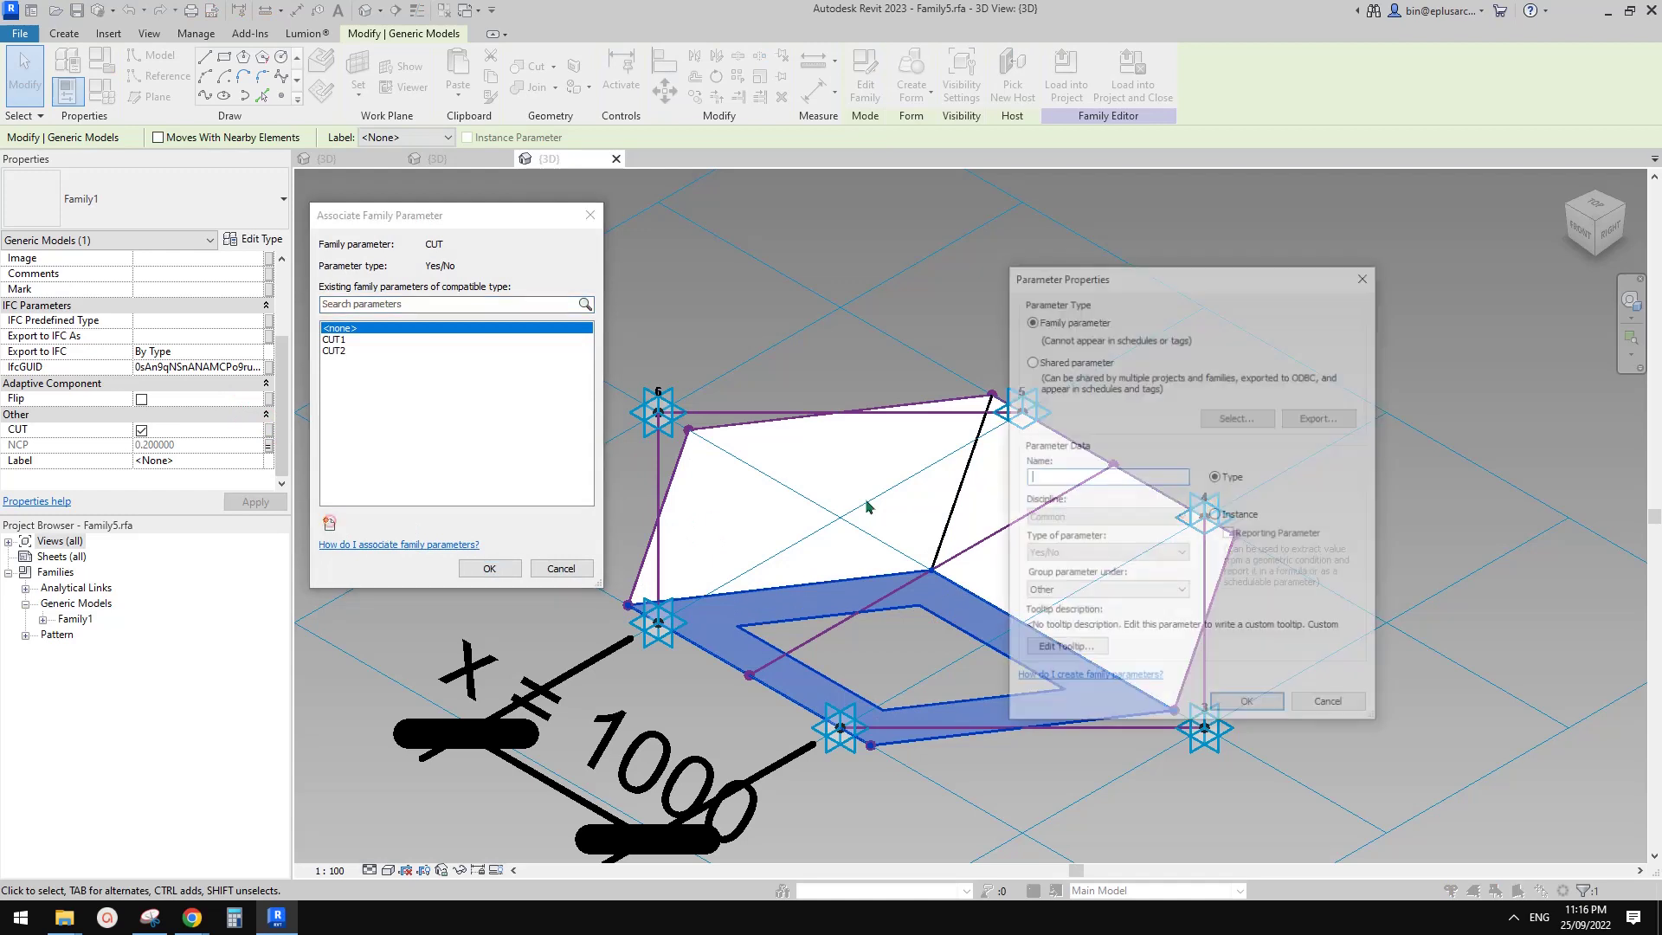
{"action": "type", "text": "CUT3"}
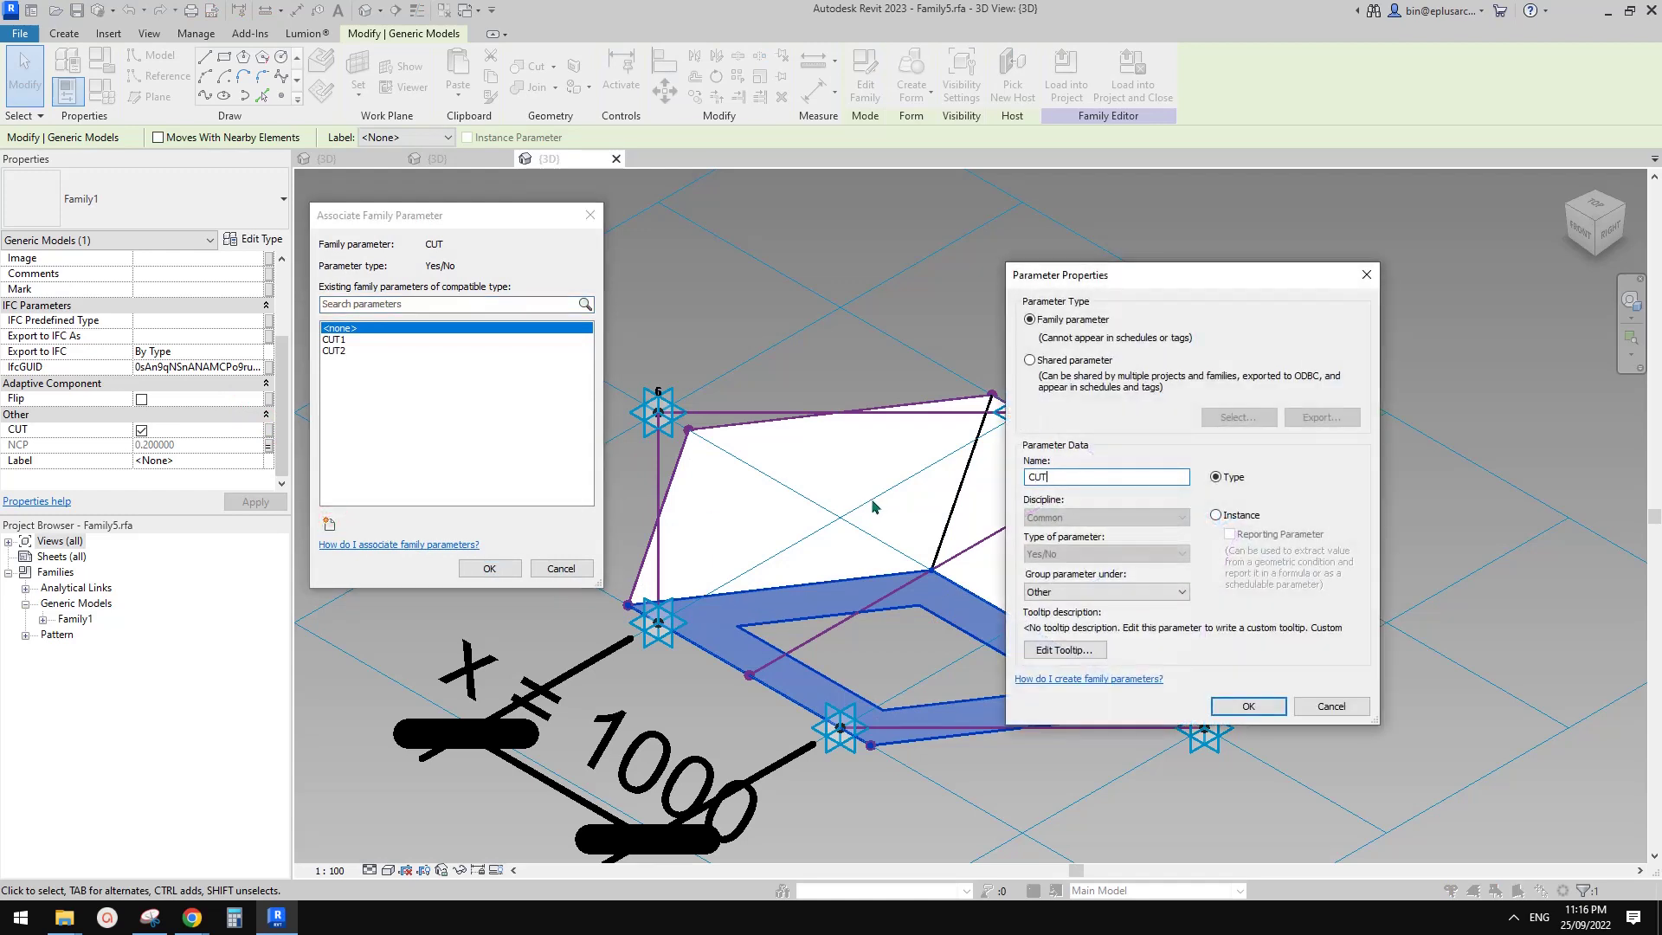
{"action": "left_click", "coordinate": [1260, 707]}
{"action": "left_click", "coordinate": [489, 569]}
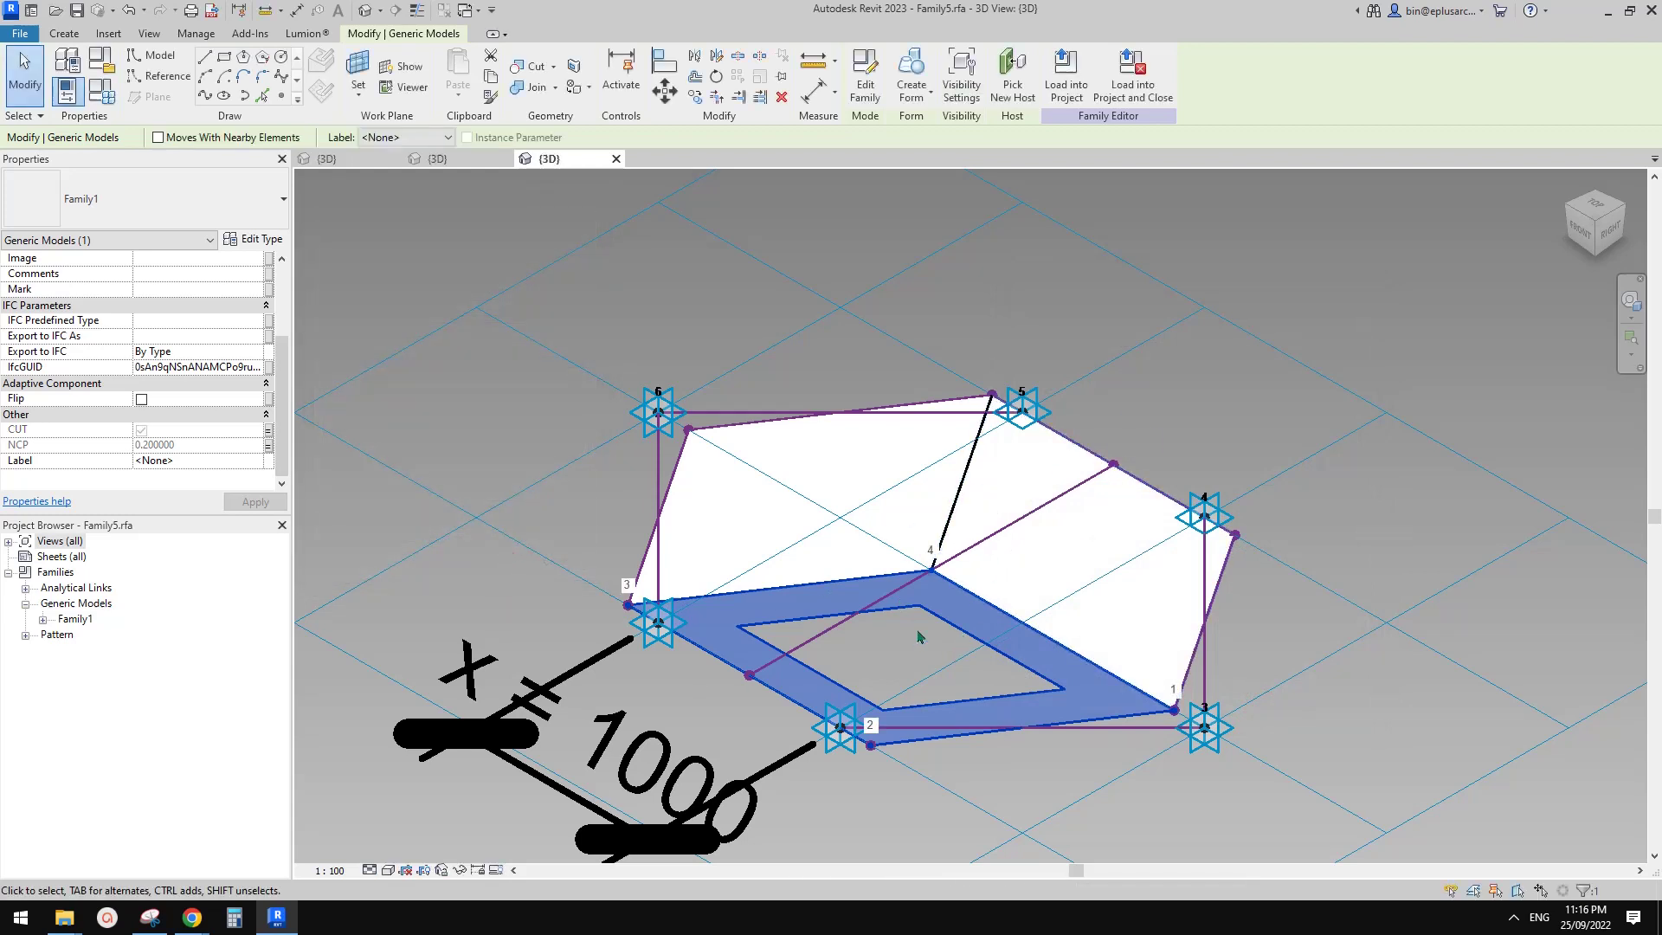
{"action": "scroll", "coordinate": [994, 523], "scroll_direction": "down", "scroll_amount": 1}
{"action": "key", "text": "Escape"}
Load the Family5 panel into 20220923.rfa, overwriting the existing version.
{"action": "left_click", "coordinate": [870, 78]}
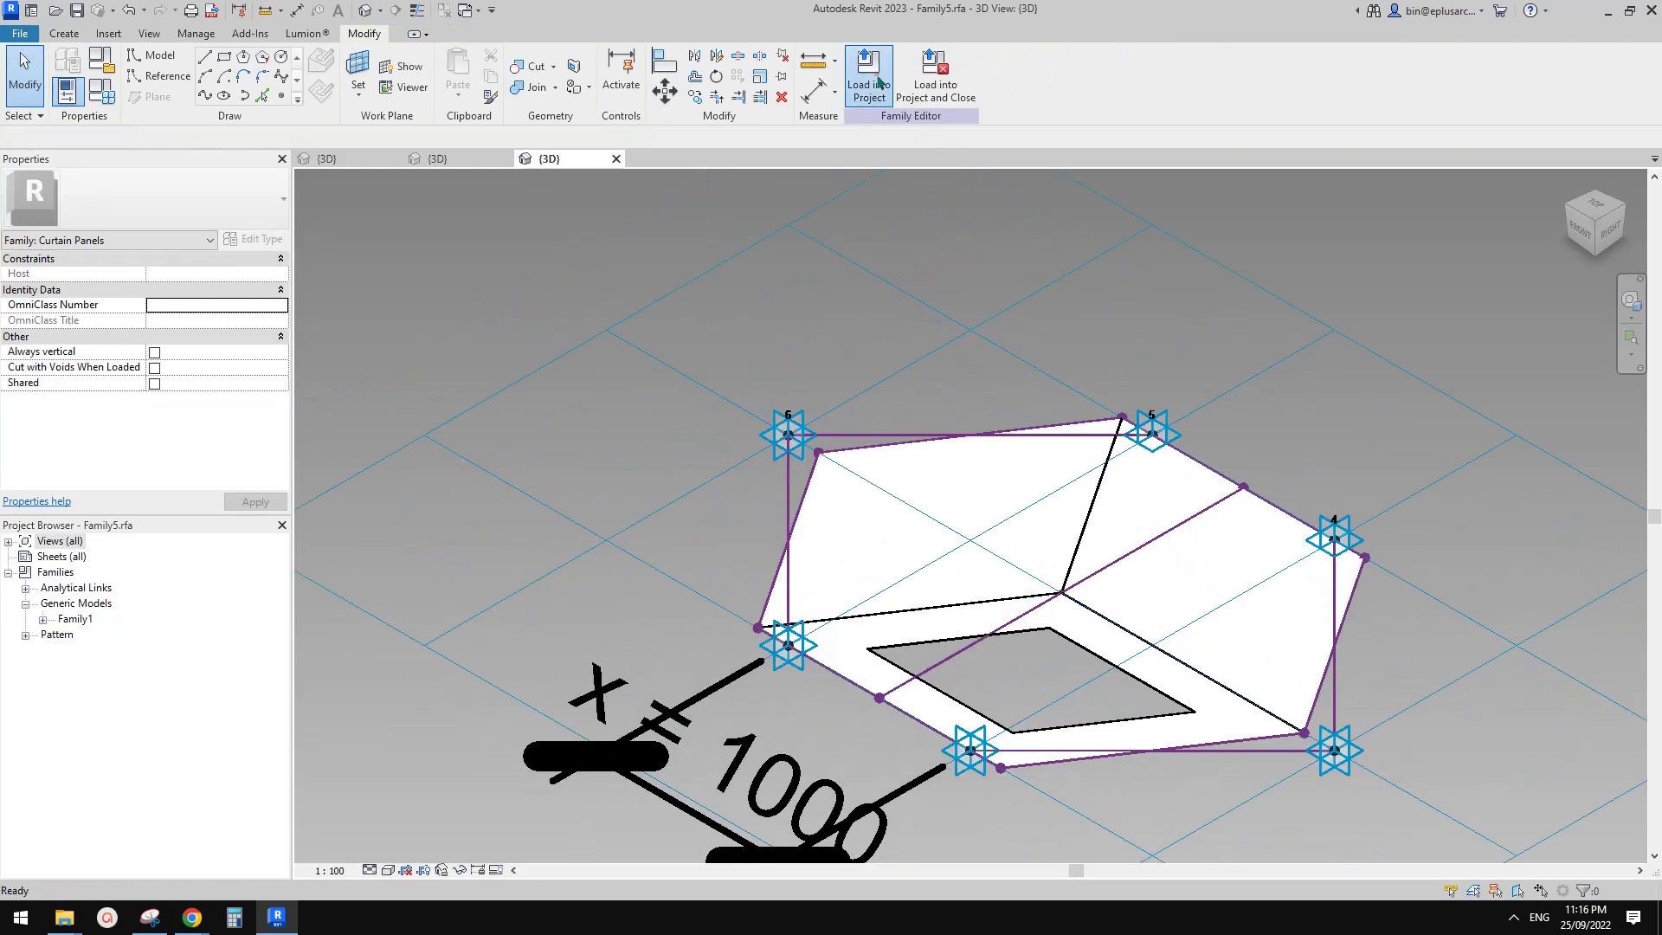
{"action": "left_click", "coordinate": [719, 364]}
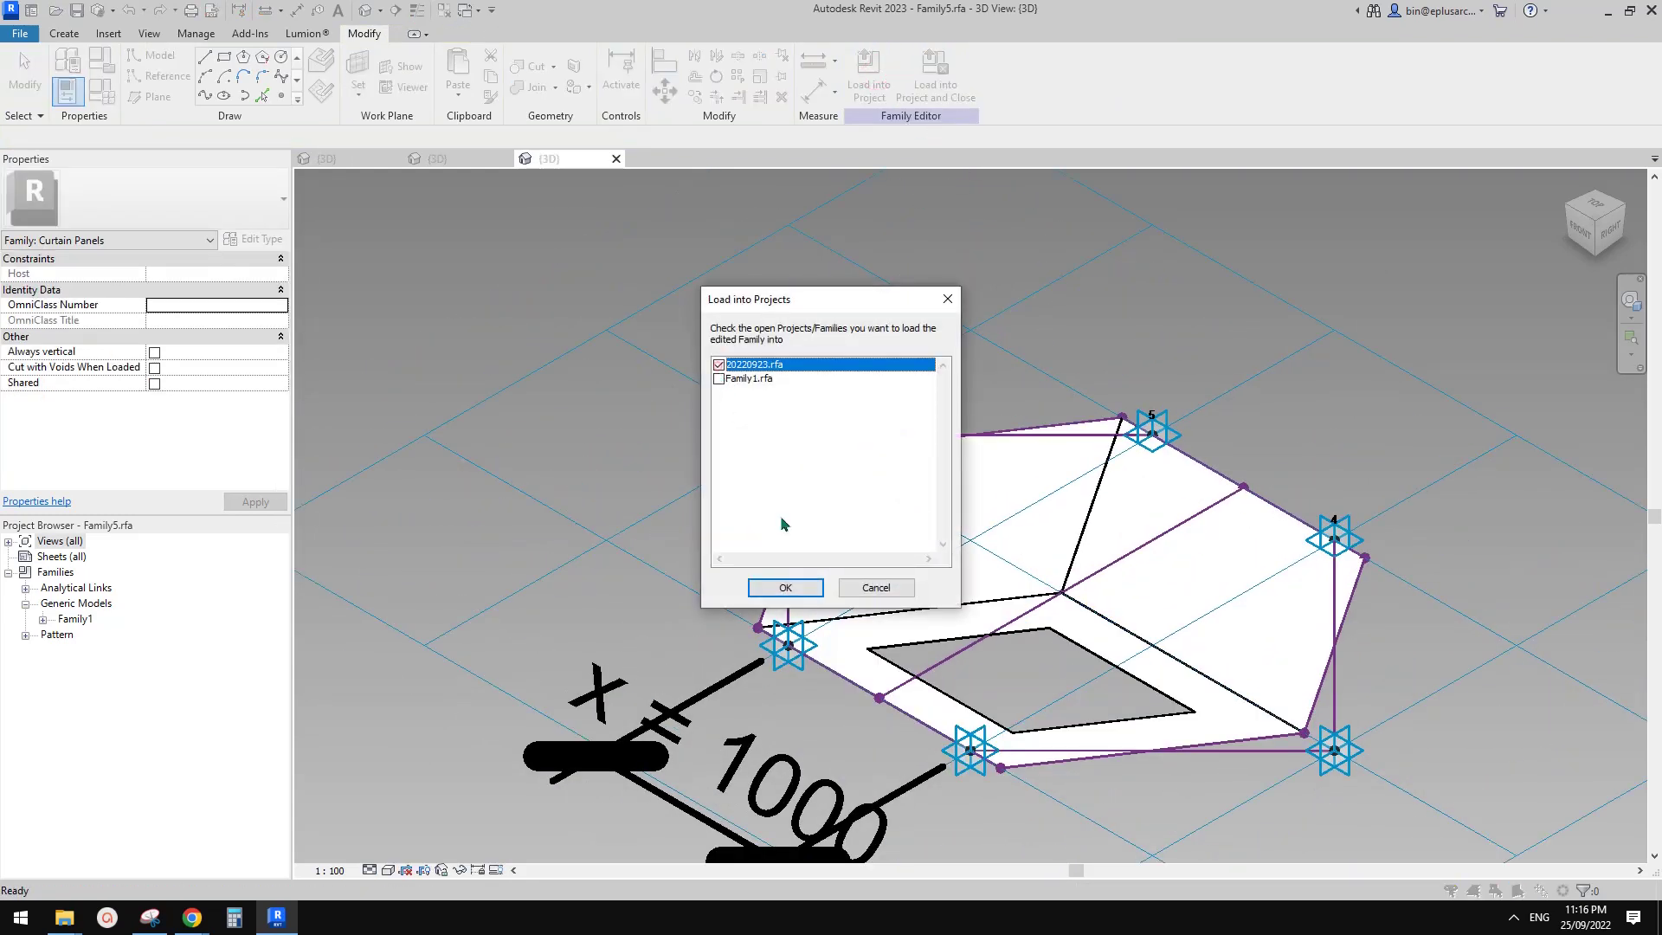
{"action": "left_click", "coordinate": [799, 600]}
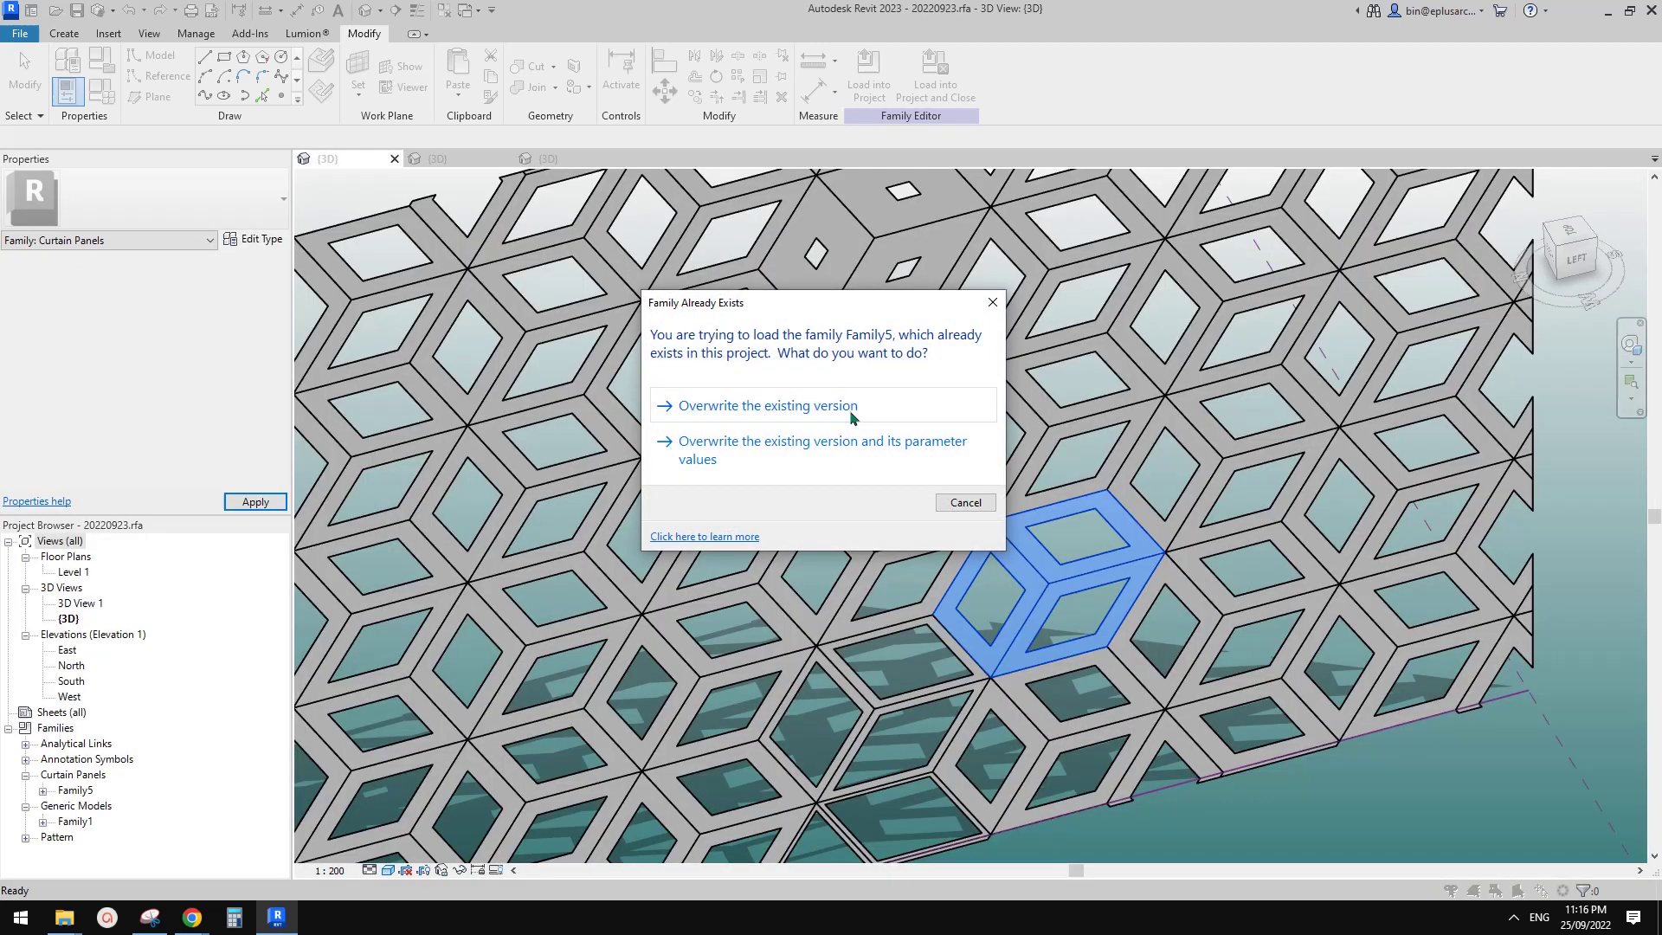
{"action": "left_click", "coordinate": [853, 407]}
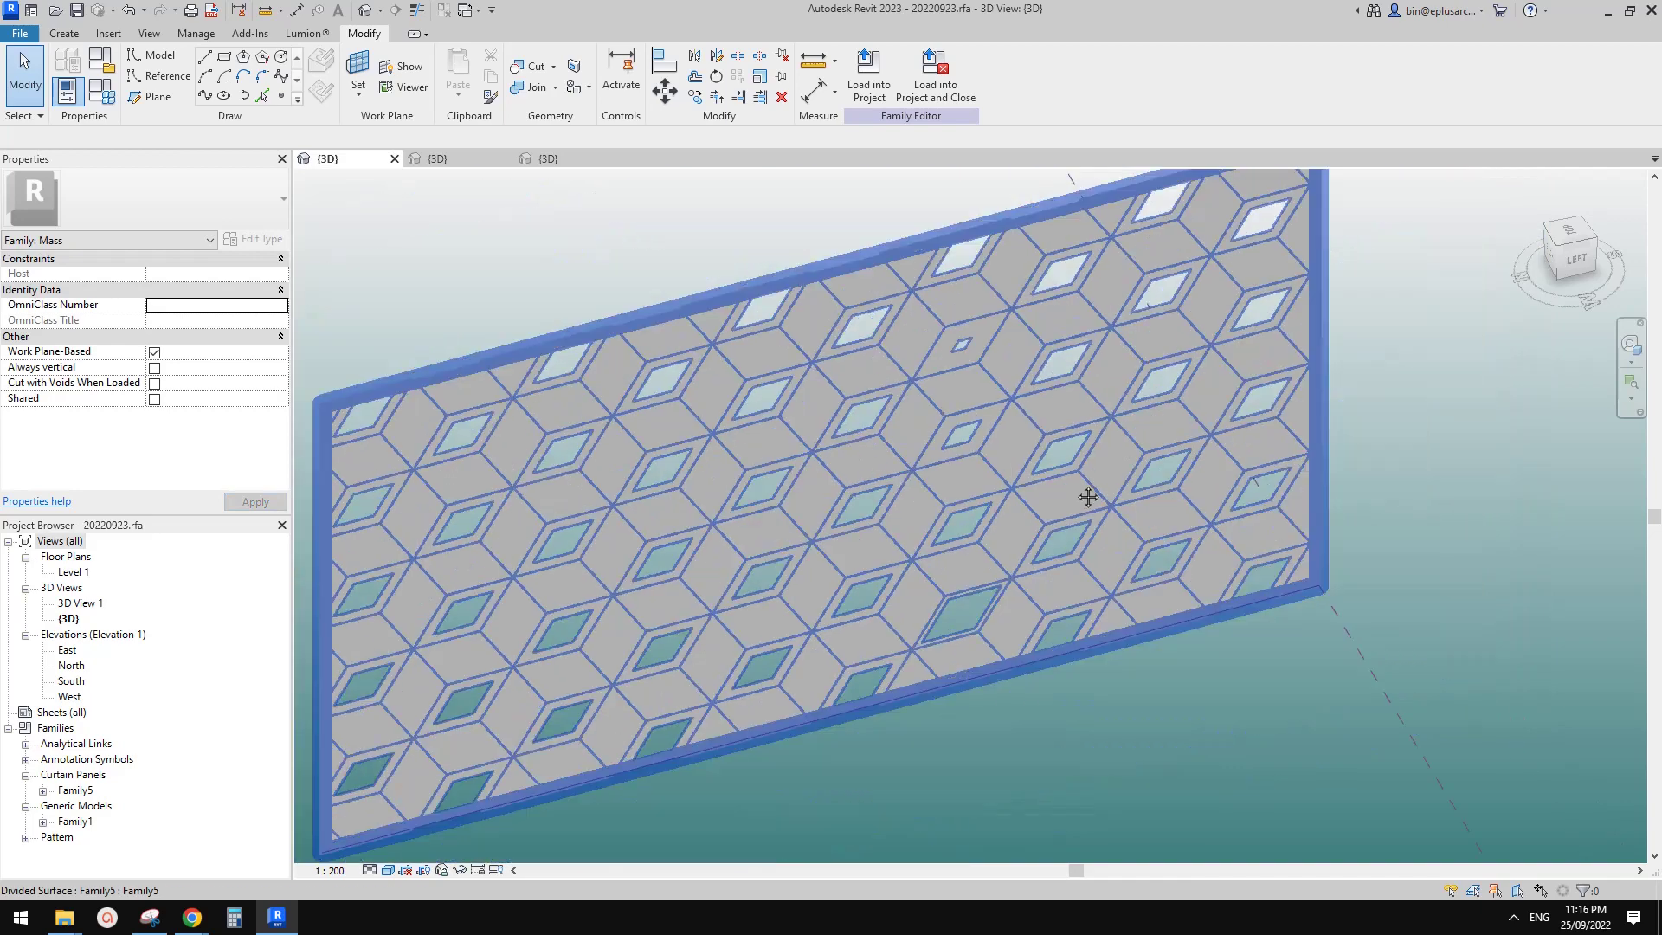
Select all Family5 panel instances on the facade and turn on CUT1 and CUT2 for them.
{"action": "middle_click_drag", "start_coordinate": [1088, 497], "coordinate": [1191, 506], "text": "shift"}
{"action": "middle_click_drag", "start_coordinate": [1296, 533], "coordinate": [1171, 598], "text": "shift"}
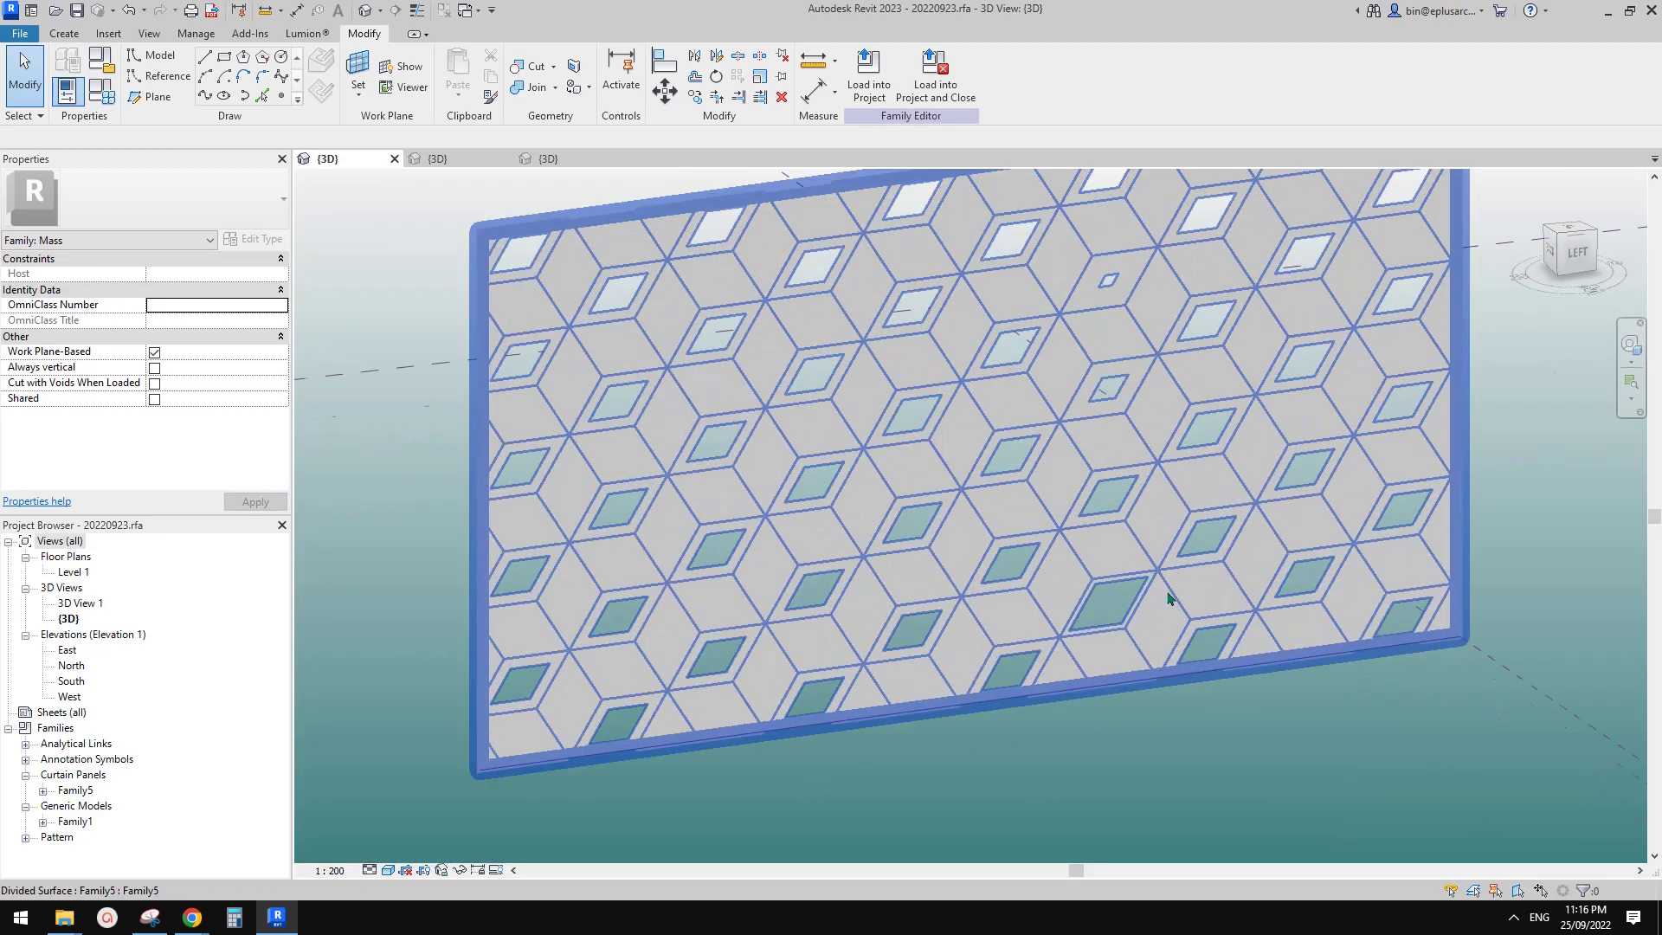
{"action": "left_click", "coordinate": [1090, 578]}
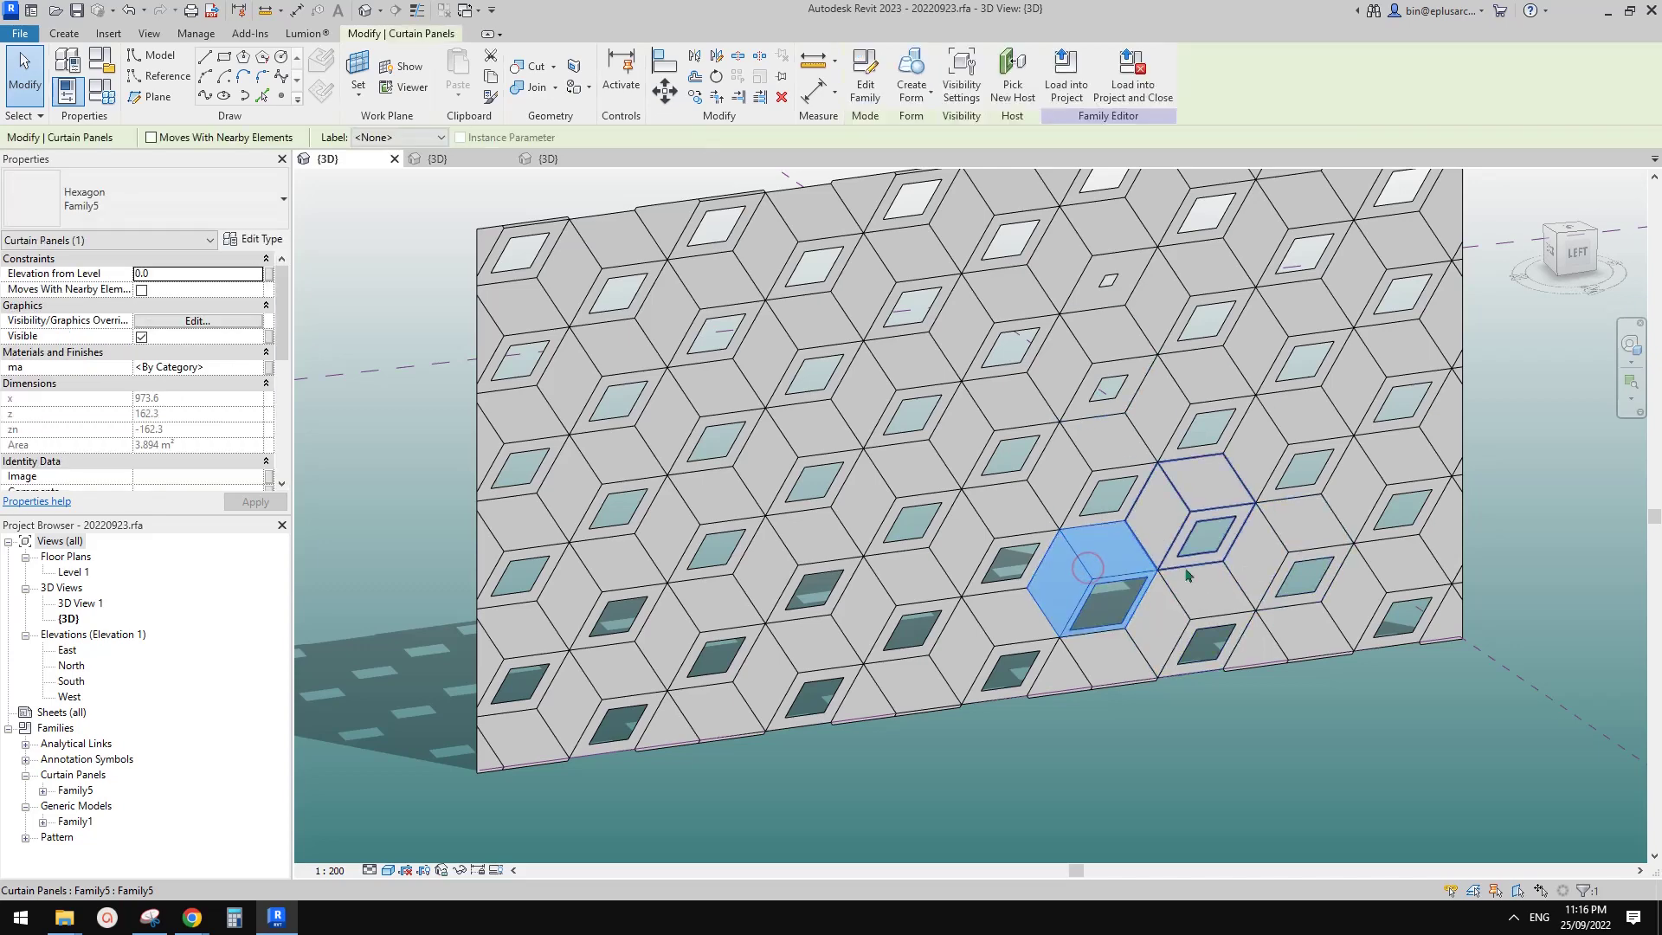
{"action": "middle_click_drag", "start_coordinate": [1125, 589], "coordinate": [1175, 595], "text": "shift"}
{"action": "key", "text": "s"}
{"action": "key", "text": "a"}
{"action": "scroll", "coordinate": [167, 345], "scroll_direction": "down", "scroll_amount": 5}
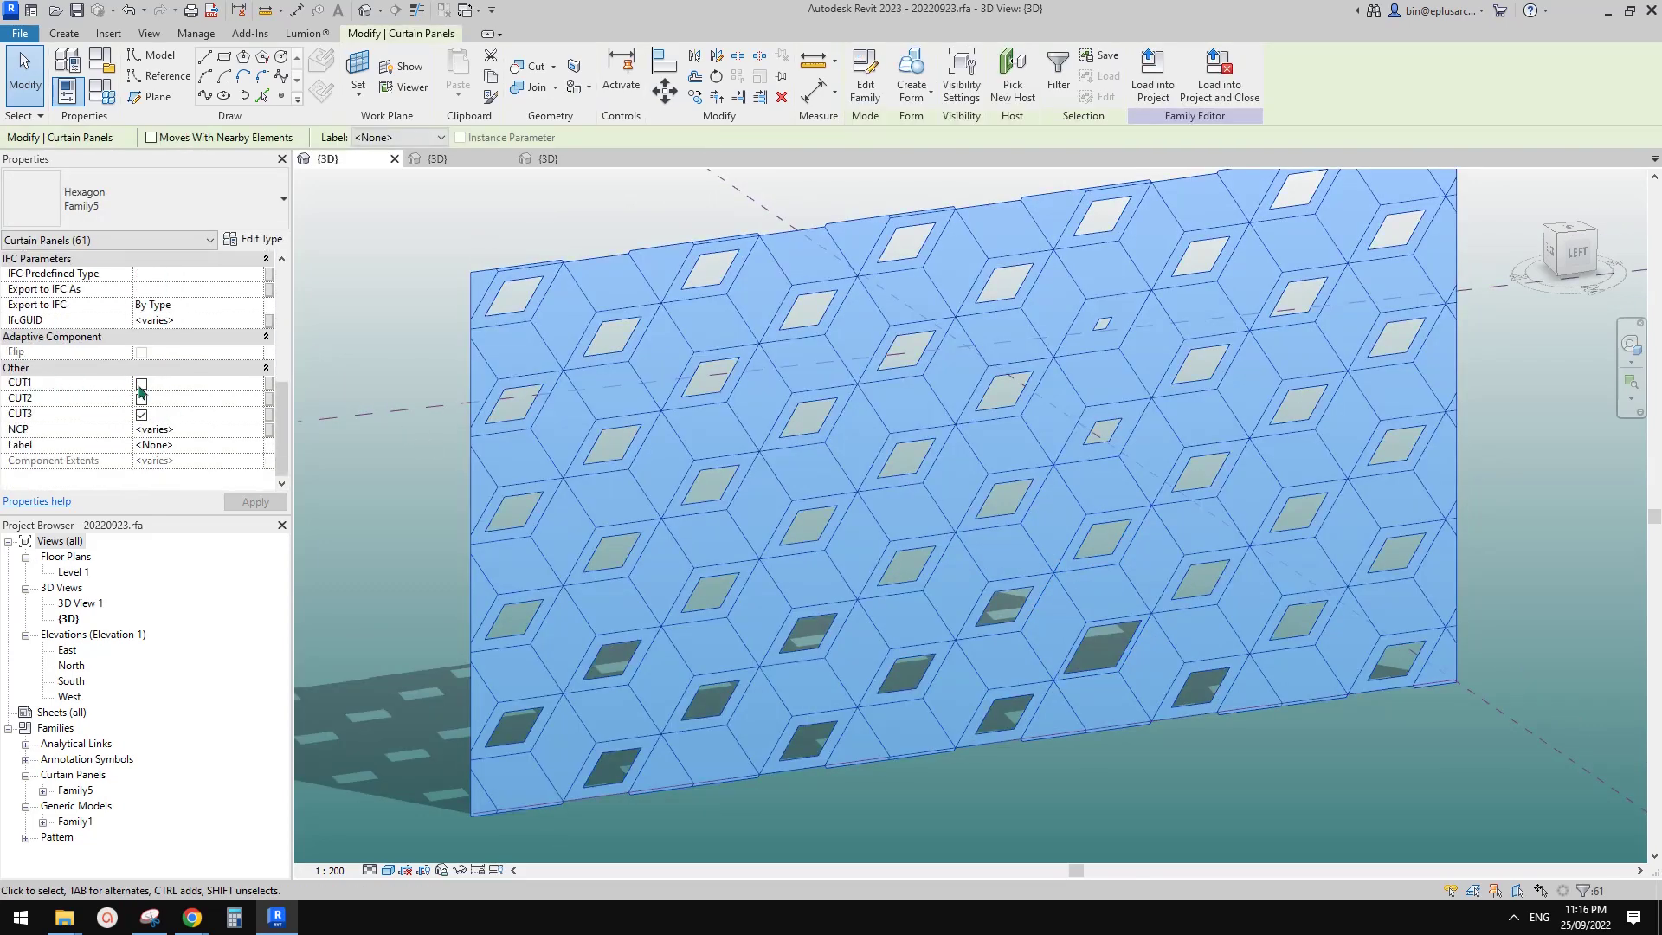
{"action": "left_click", "coordinate": [141, 384]}
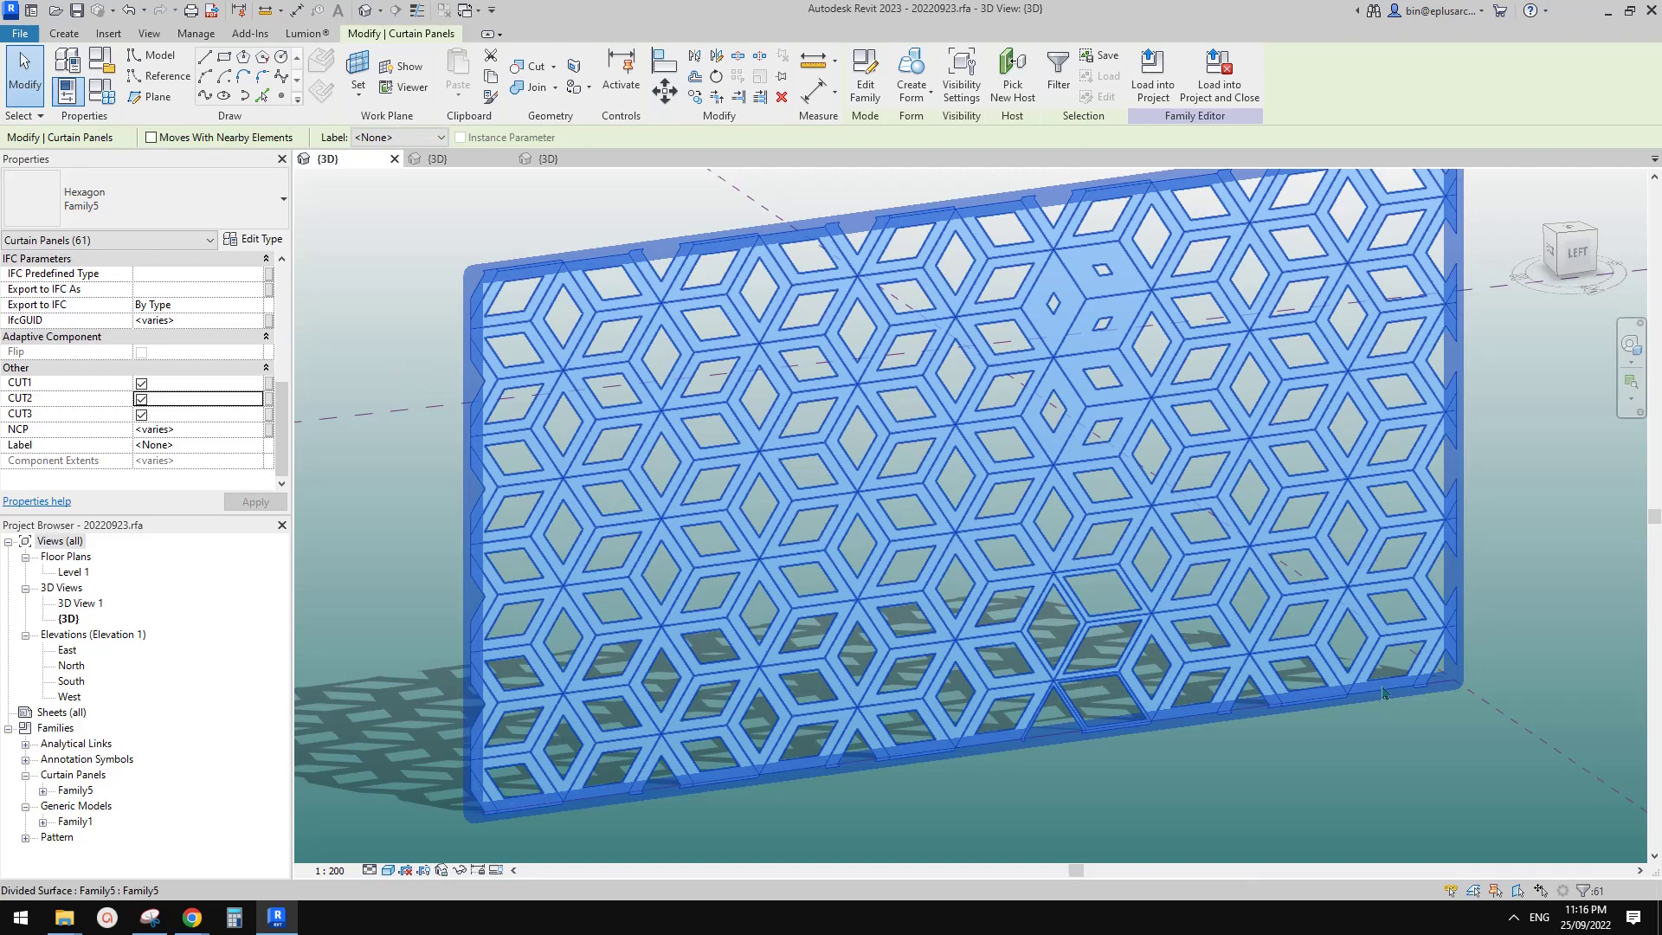
{"action": "middle_click_drag", "start_coordinate": [1388, 716], "coordinate": [1345, 651]}
{"action": "middle_click_drag", "start_coordinate": [1224, 575], "coordinate": [1224, 612]}
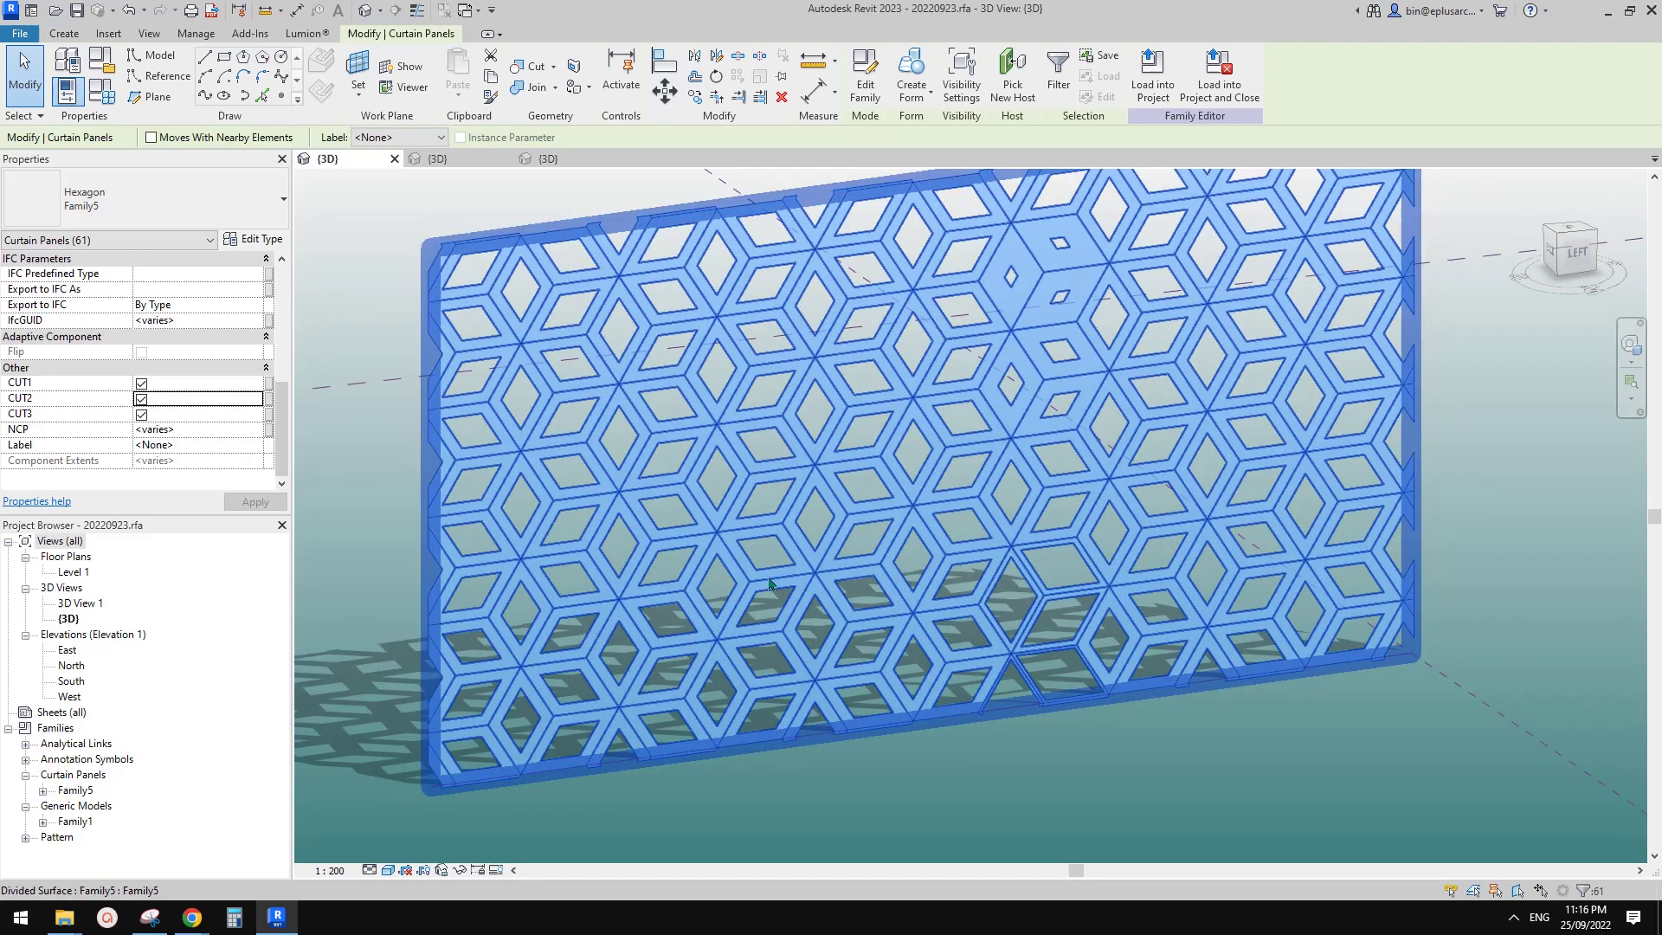
{"action": "left_click", "coordinate": [1249, 745]}
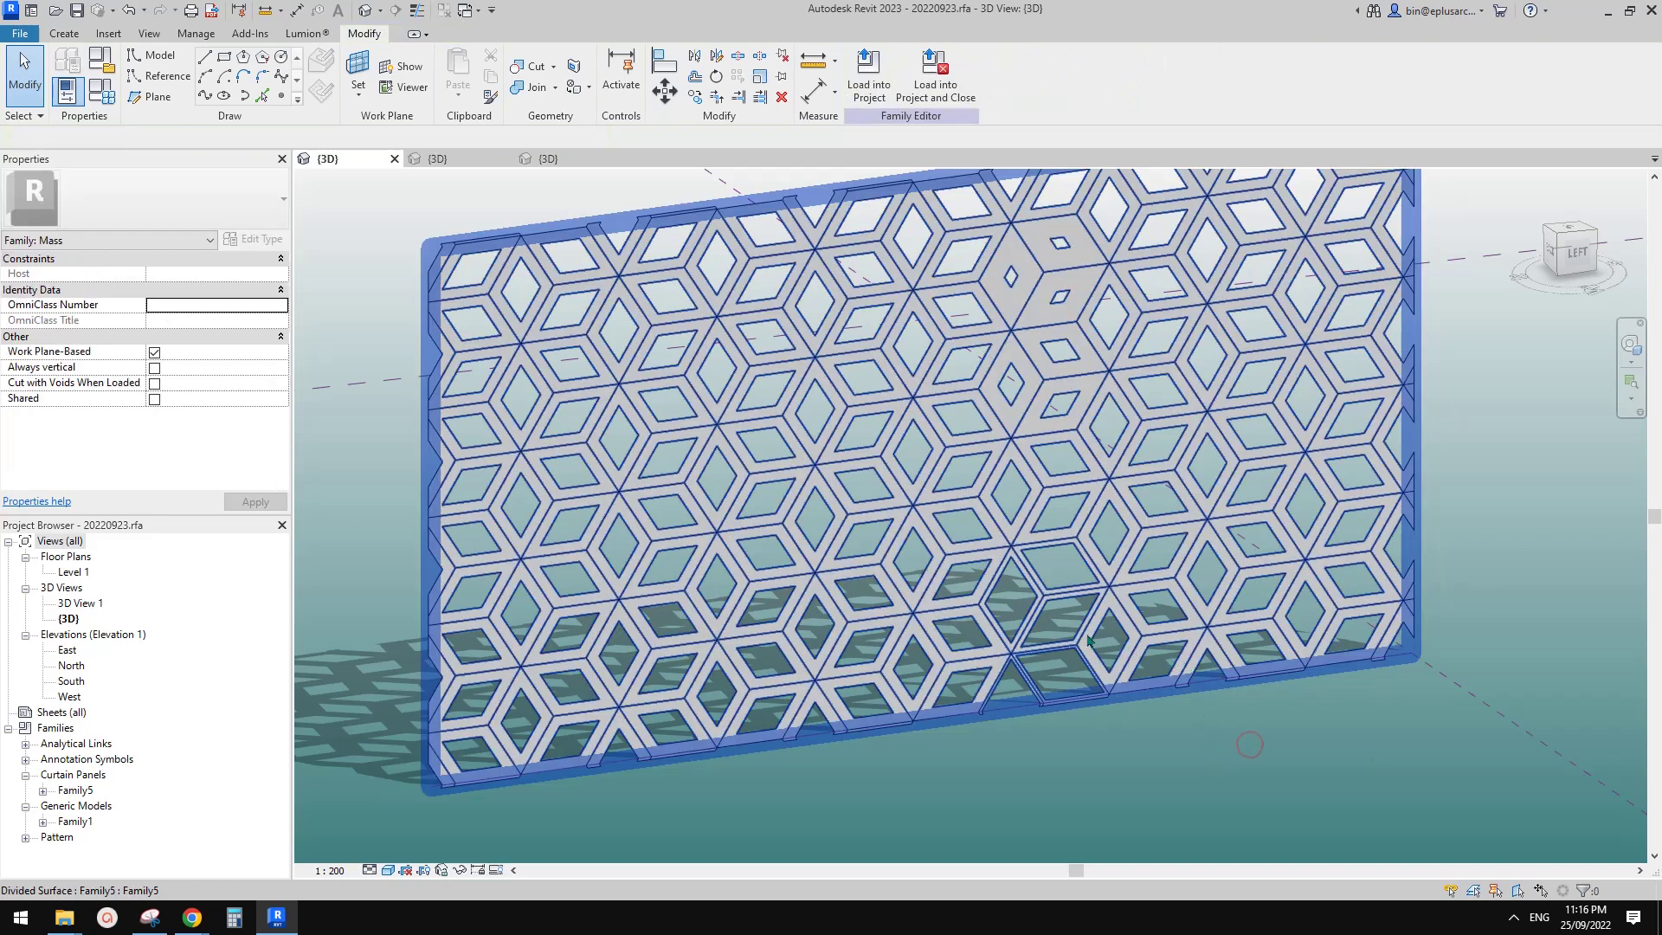
Turn off CUT1 for one panel in the facade's lower right and CUT2 for one panel in its lower left.
{"action": "left_click", "coordinate": [1177, 630]}
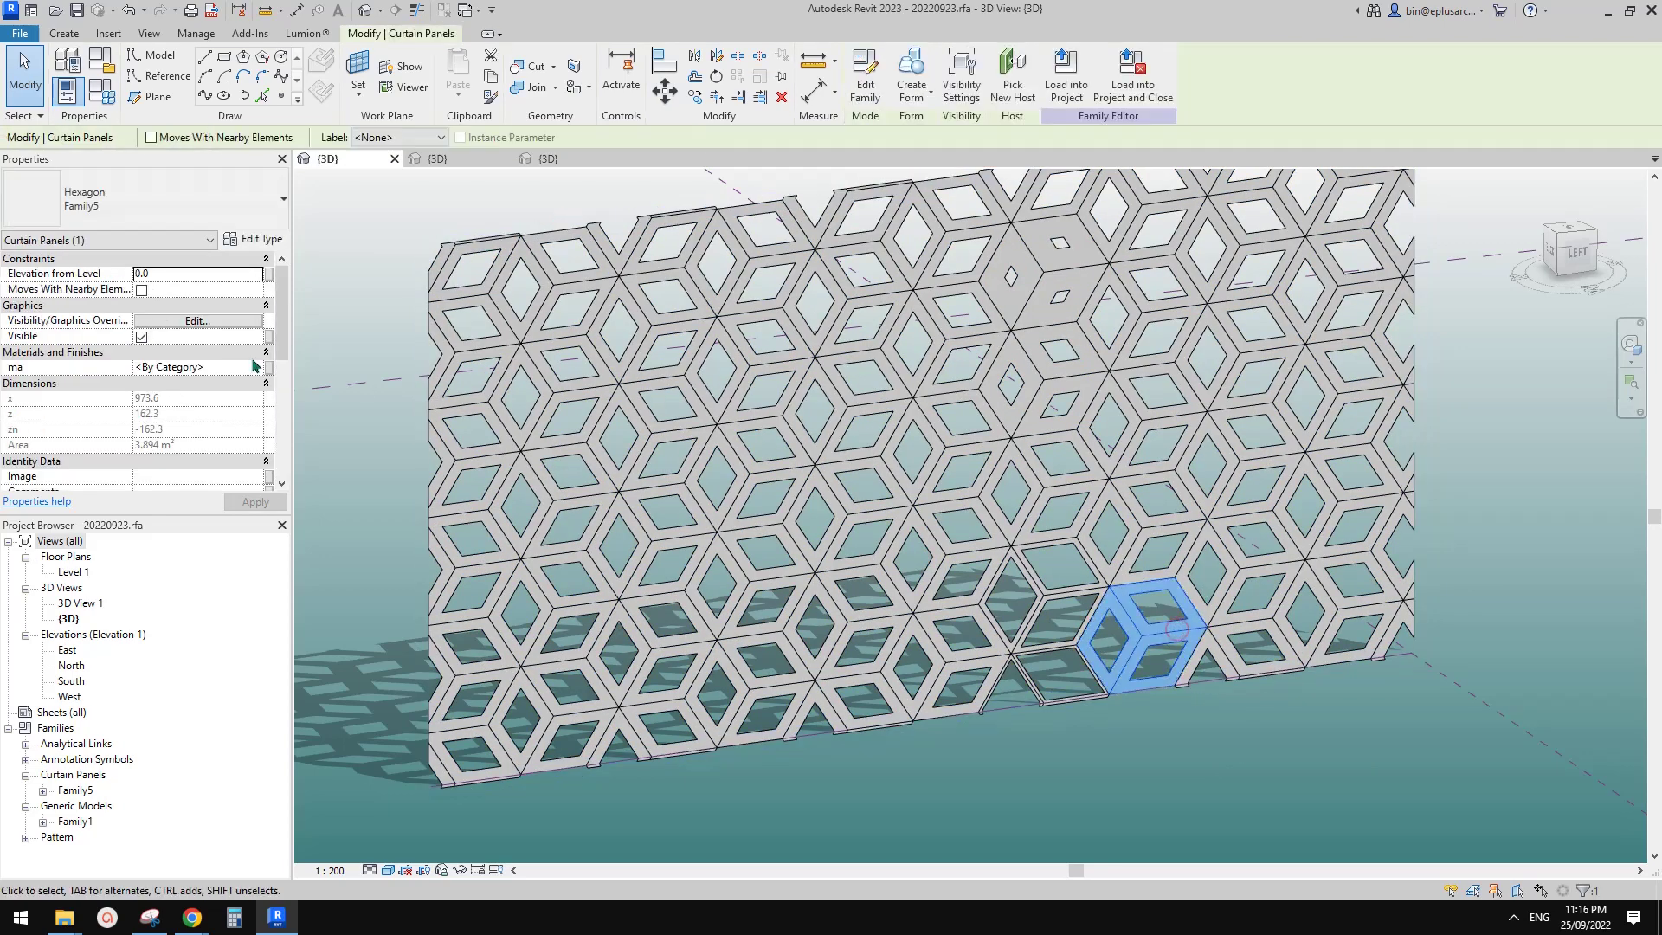
{"action": "scroll", "coordinate": [187, 434], "scroll_direction": "down", "scroll_amount": 5}
{"action": "left_click", "coordinate": [141, 384]}
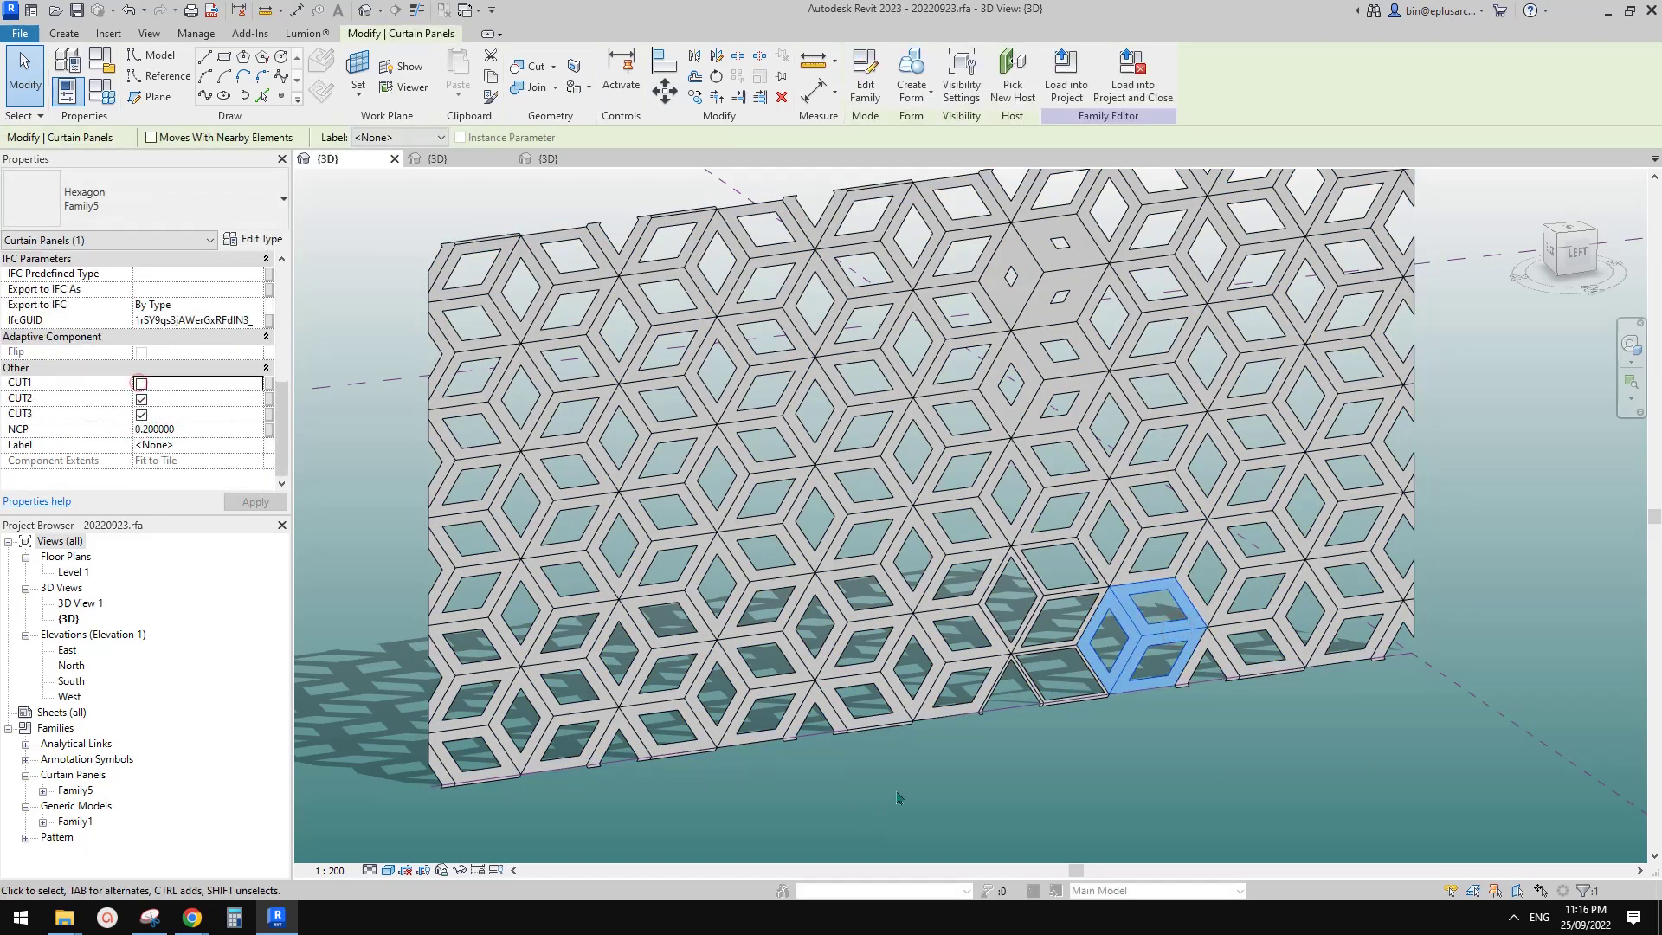
{"action": "left_click", "coordinate": [743, 698]}
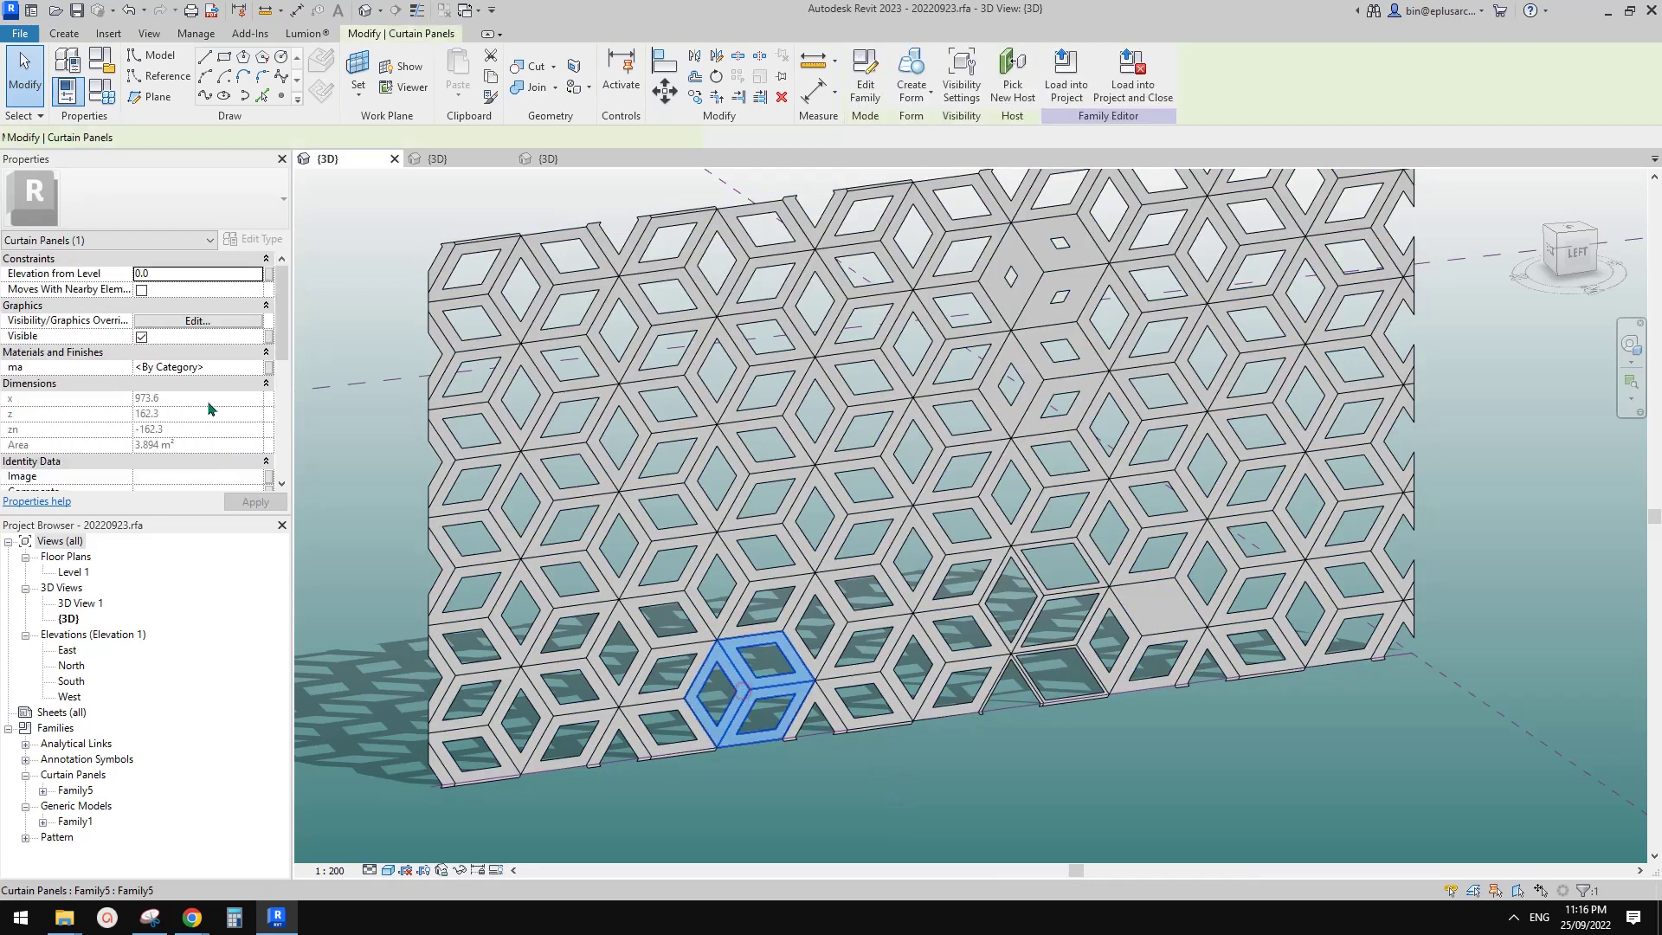
{"action": "scroll", "coordinate": [160, 425], "scroll_direction": "down", "scroll_amount": 5}
{"action": "left_click", "coordinate": [141, 412]}
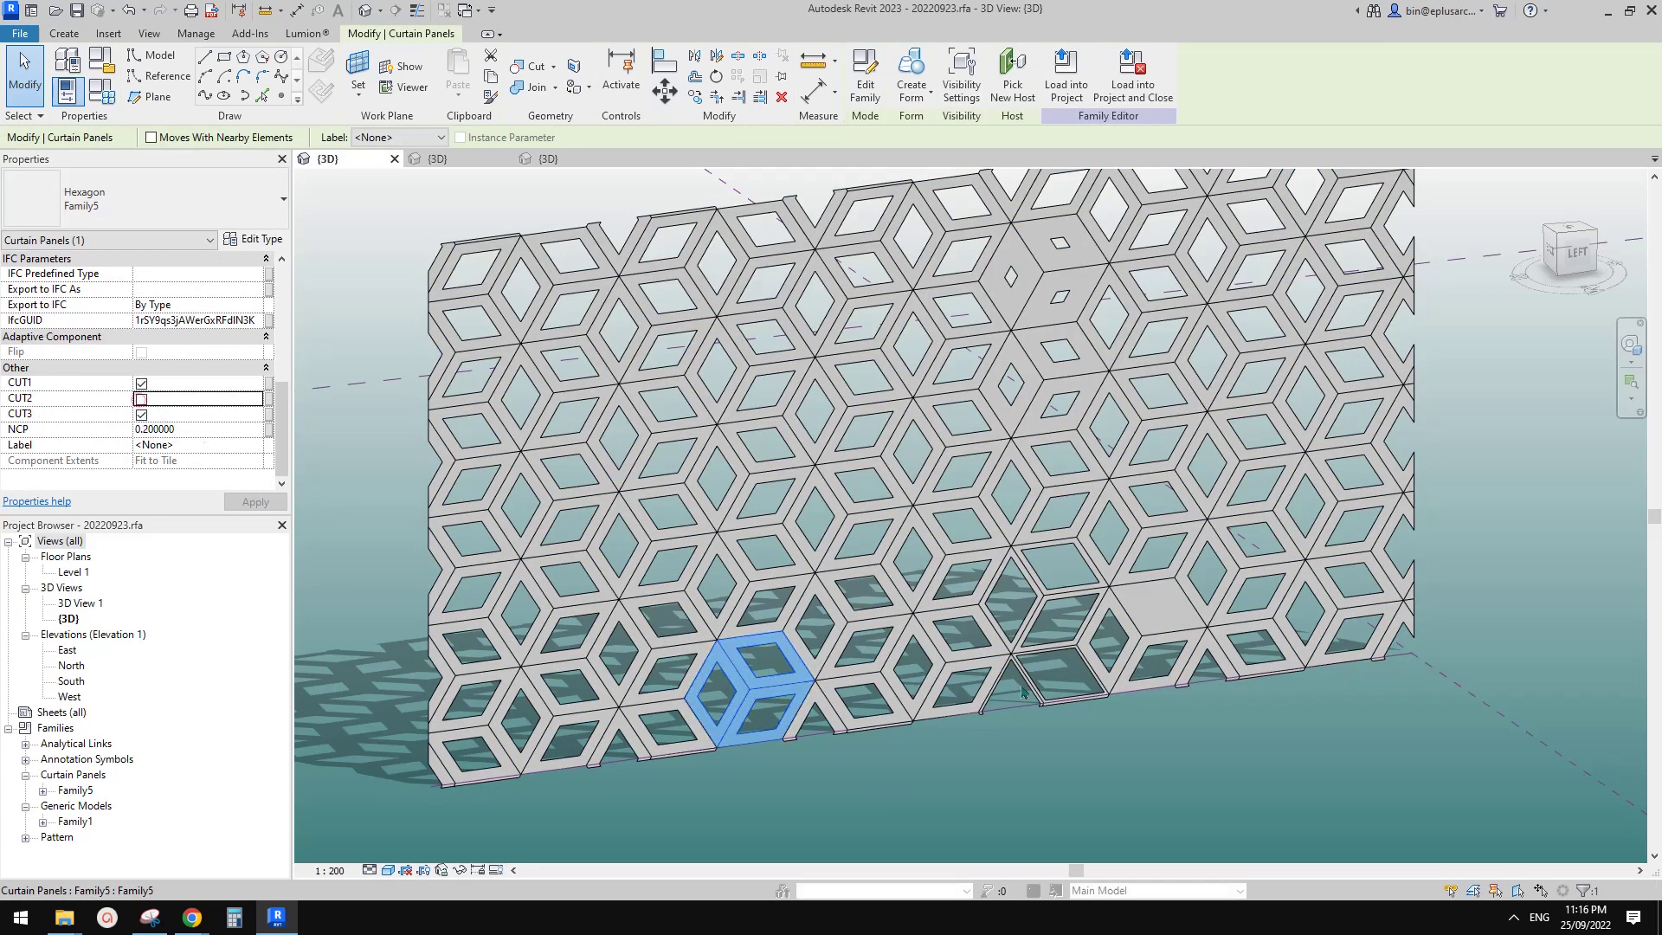
Turn off CUT2 for three panels scattered across the middle and upper part of the facade.
{"action": "left_click", "coordinate": [949, 485]}
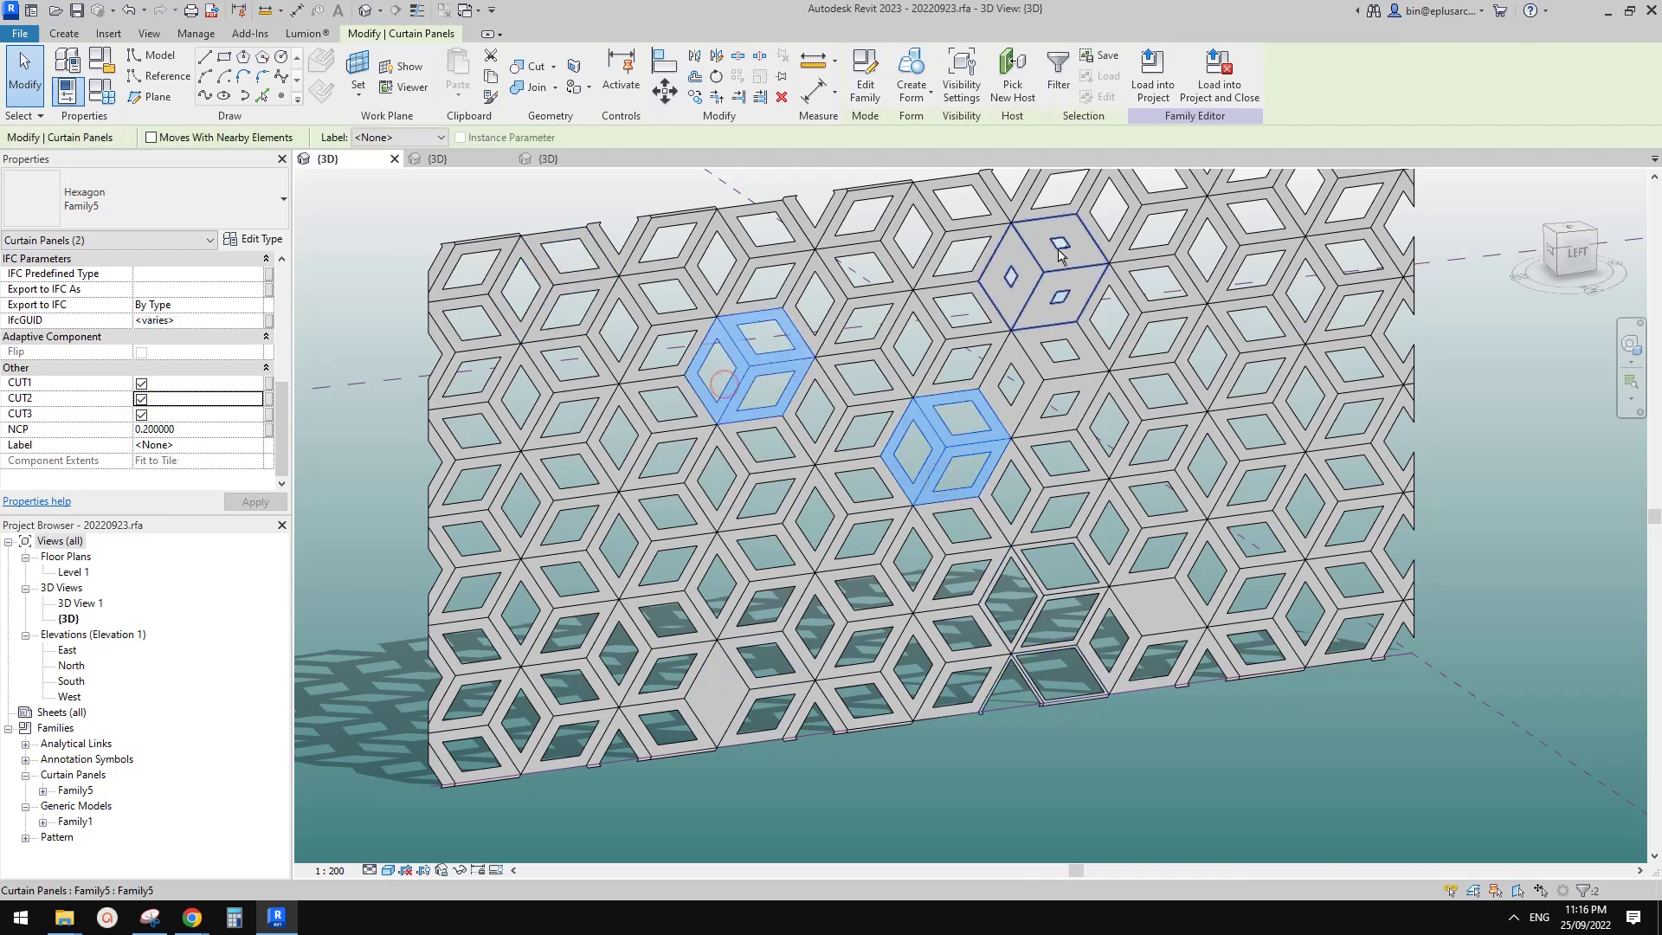
{"action": "left_click", "coordinate": [1215, 205], "text": "ctrl"}
{"action": "left_click", "coordinate": [141, 399]}
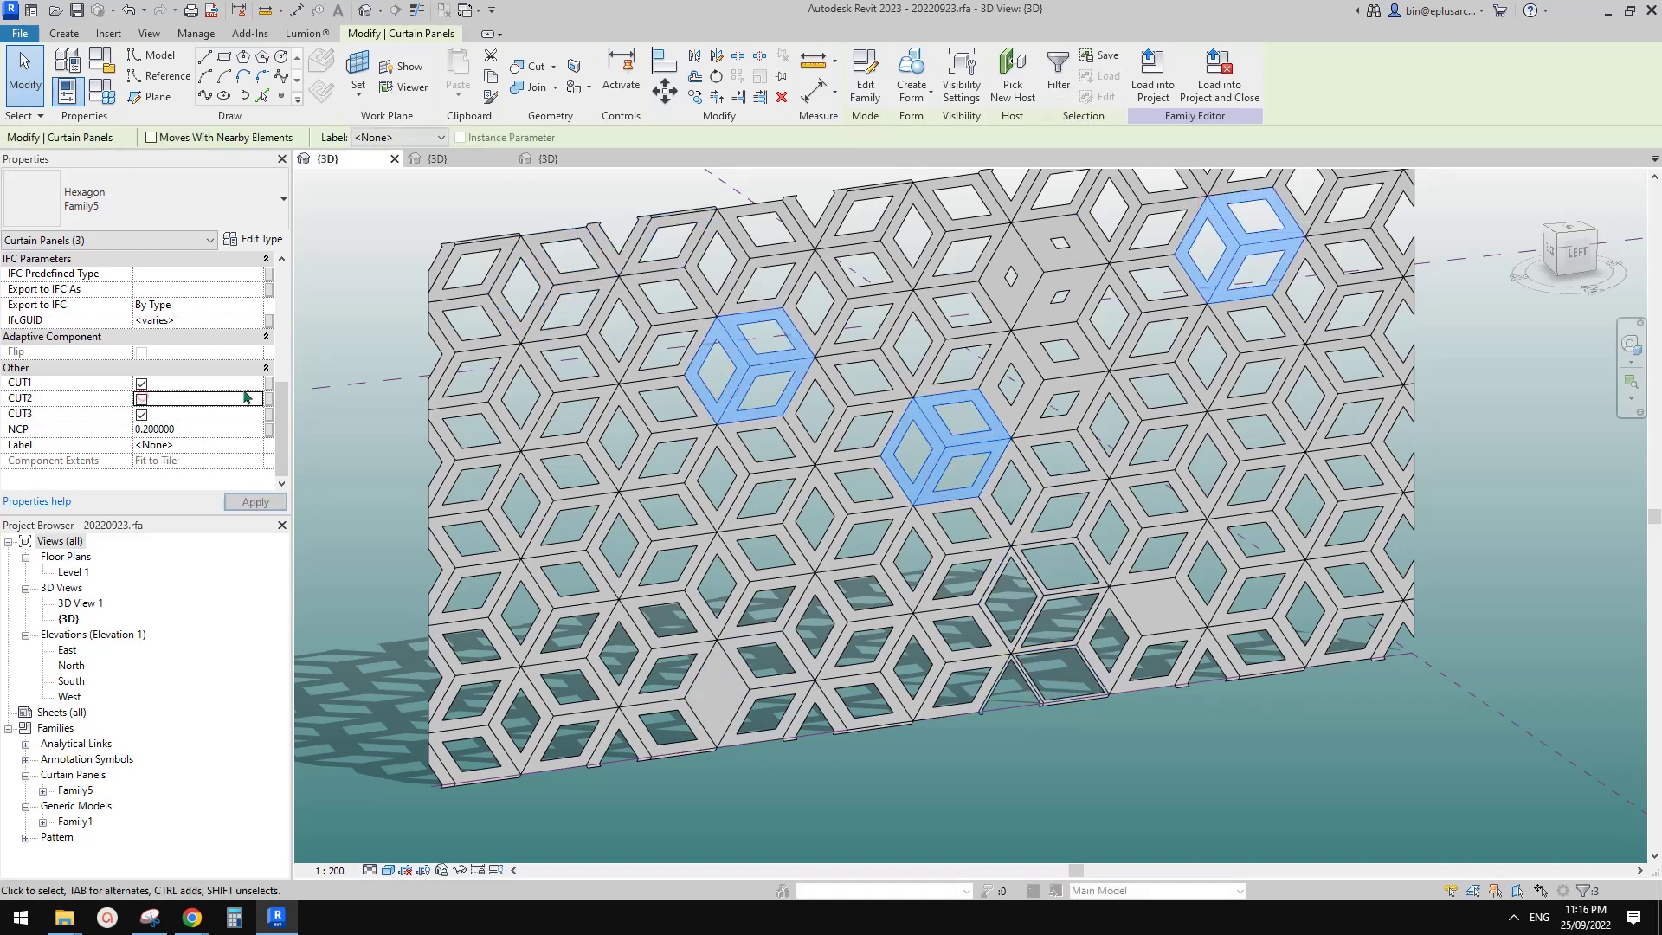
{"action": "key", "text": "Escape"}
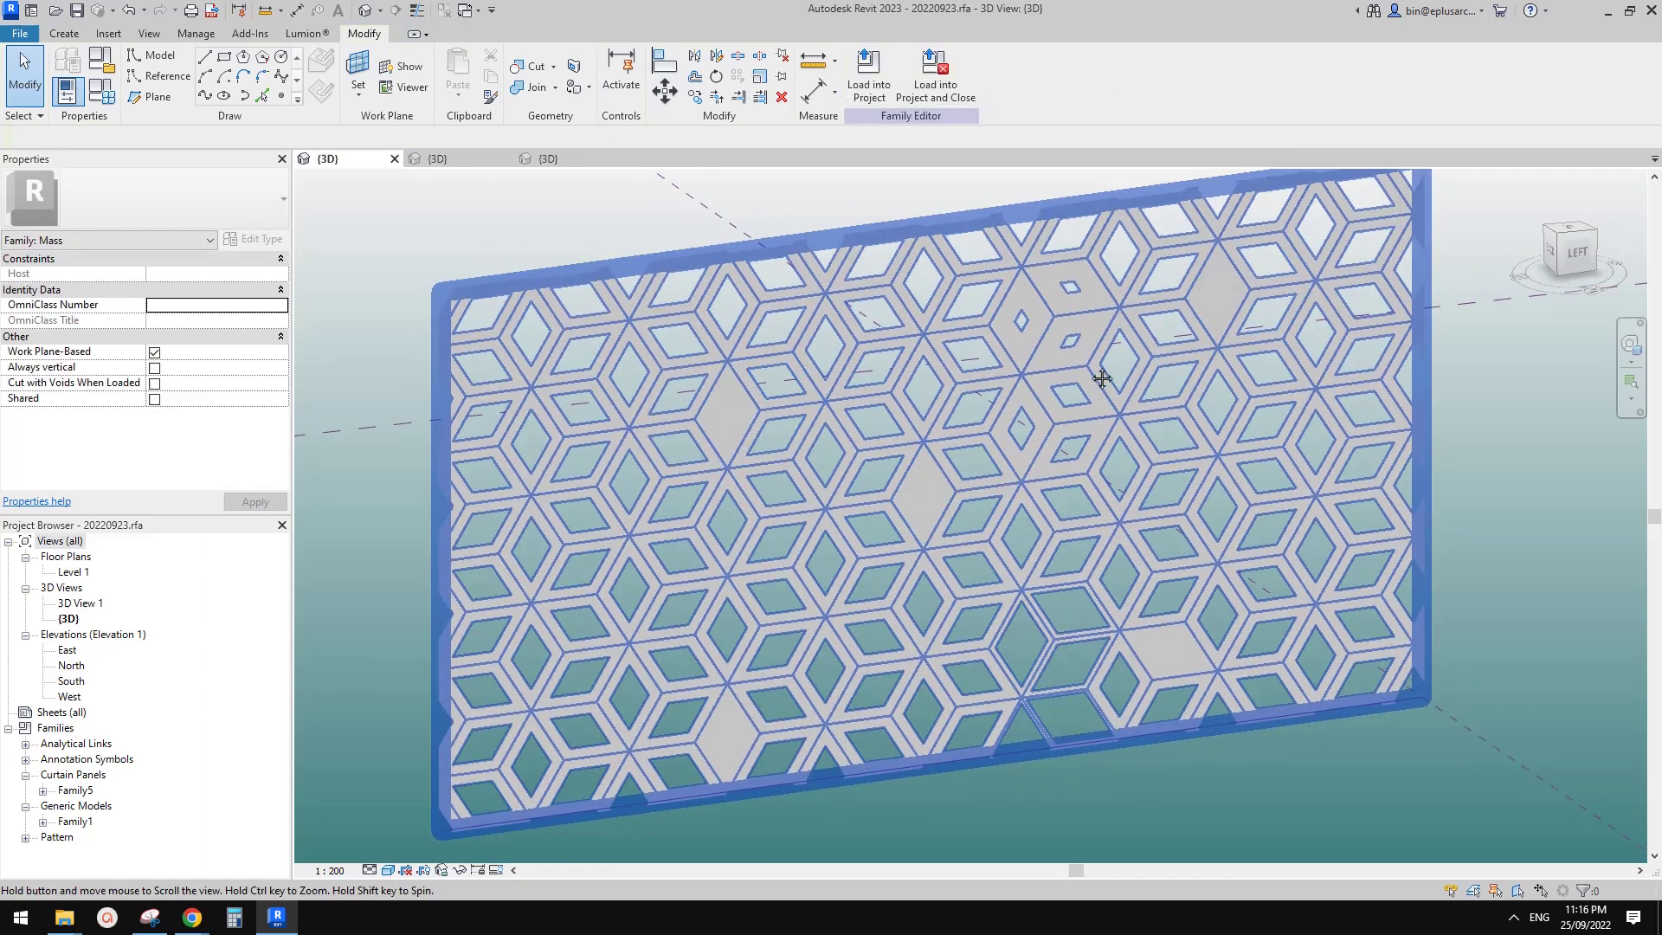
Turn off CUT1 for a panel midway up the facade's right side and CUT2 for a panel in its lower left.
{"action": "left_click", "coordinate": [1263, 524]}
{"action": "scroll", "coordinate": [179, 432], "scroll_direction": "down", "scroll_amount": 5}
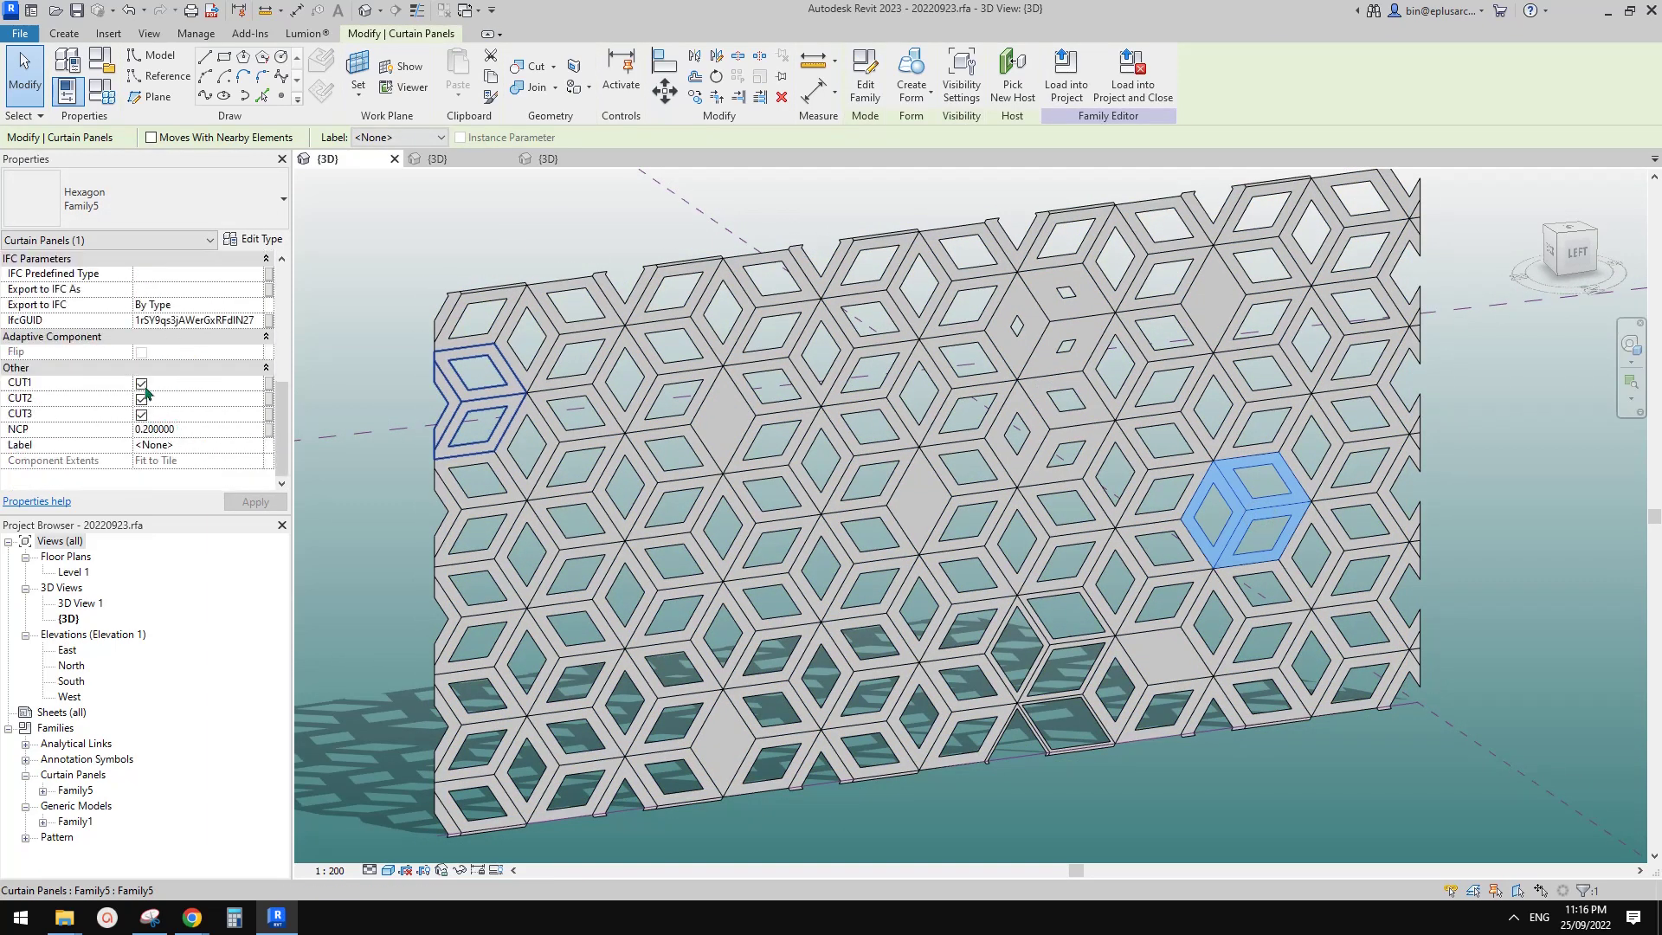
{"action": "key", "text": "Escape"}
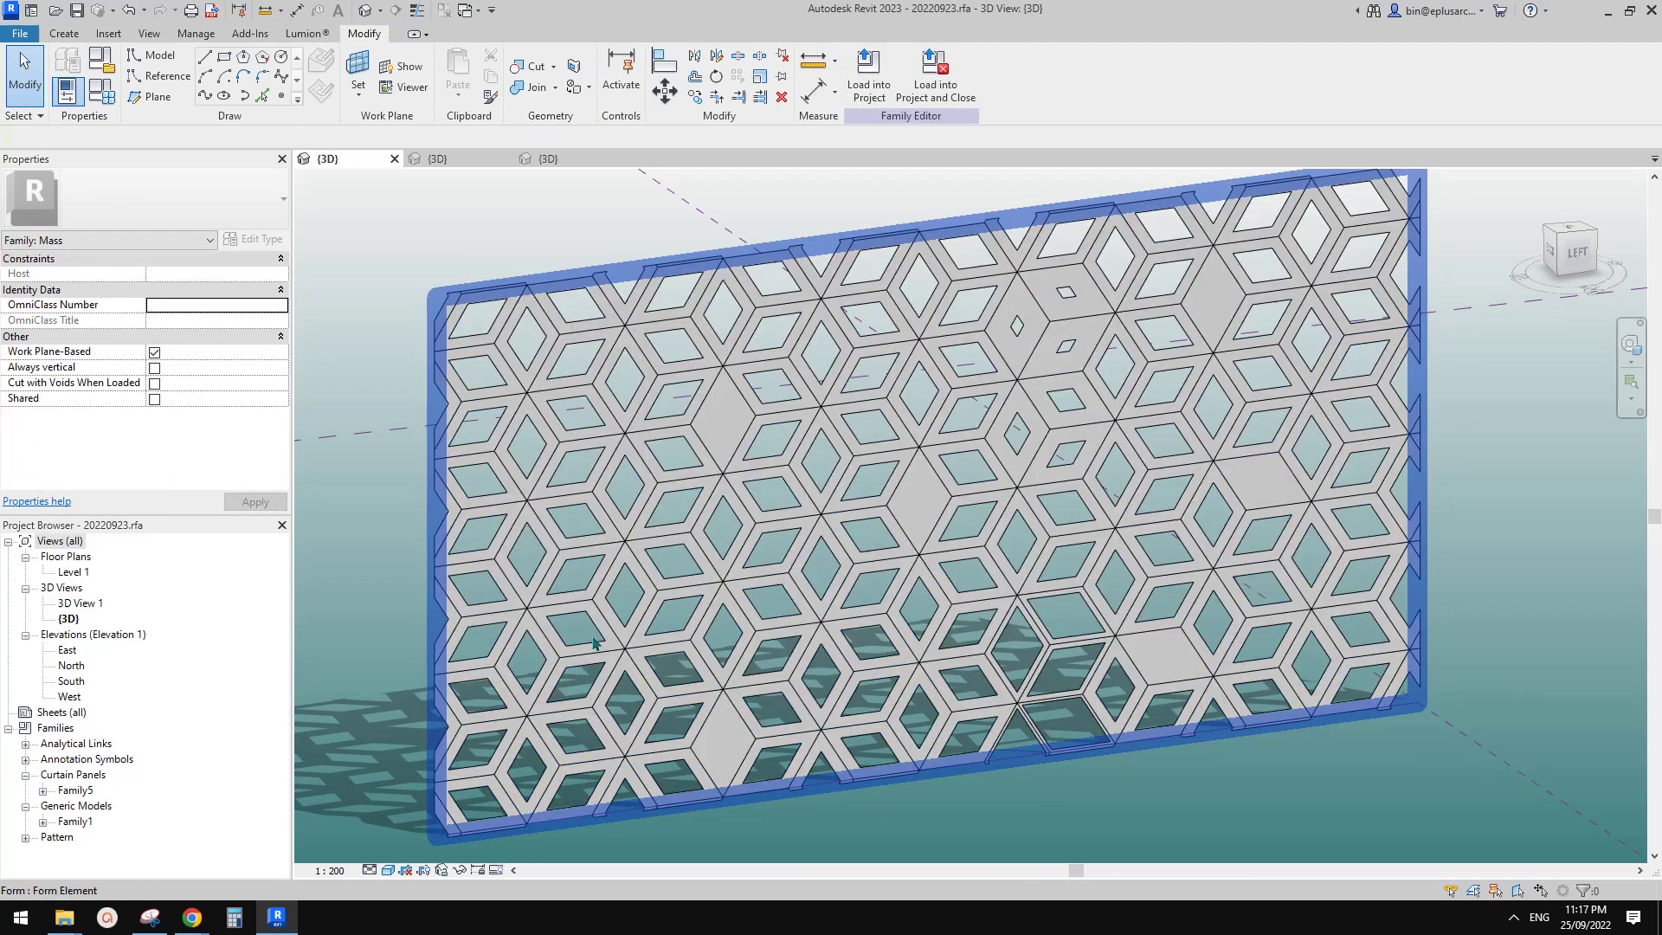
{"action": "key", "text": "Tab"}
{"action": "left_click", "coordinate": [603, 646]}
{"action": "scroll", "coordinate": [171, 450], "scroll_direction": "down", "scroll_amount": 2}
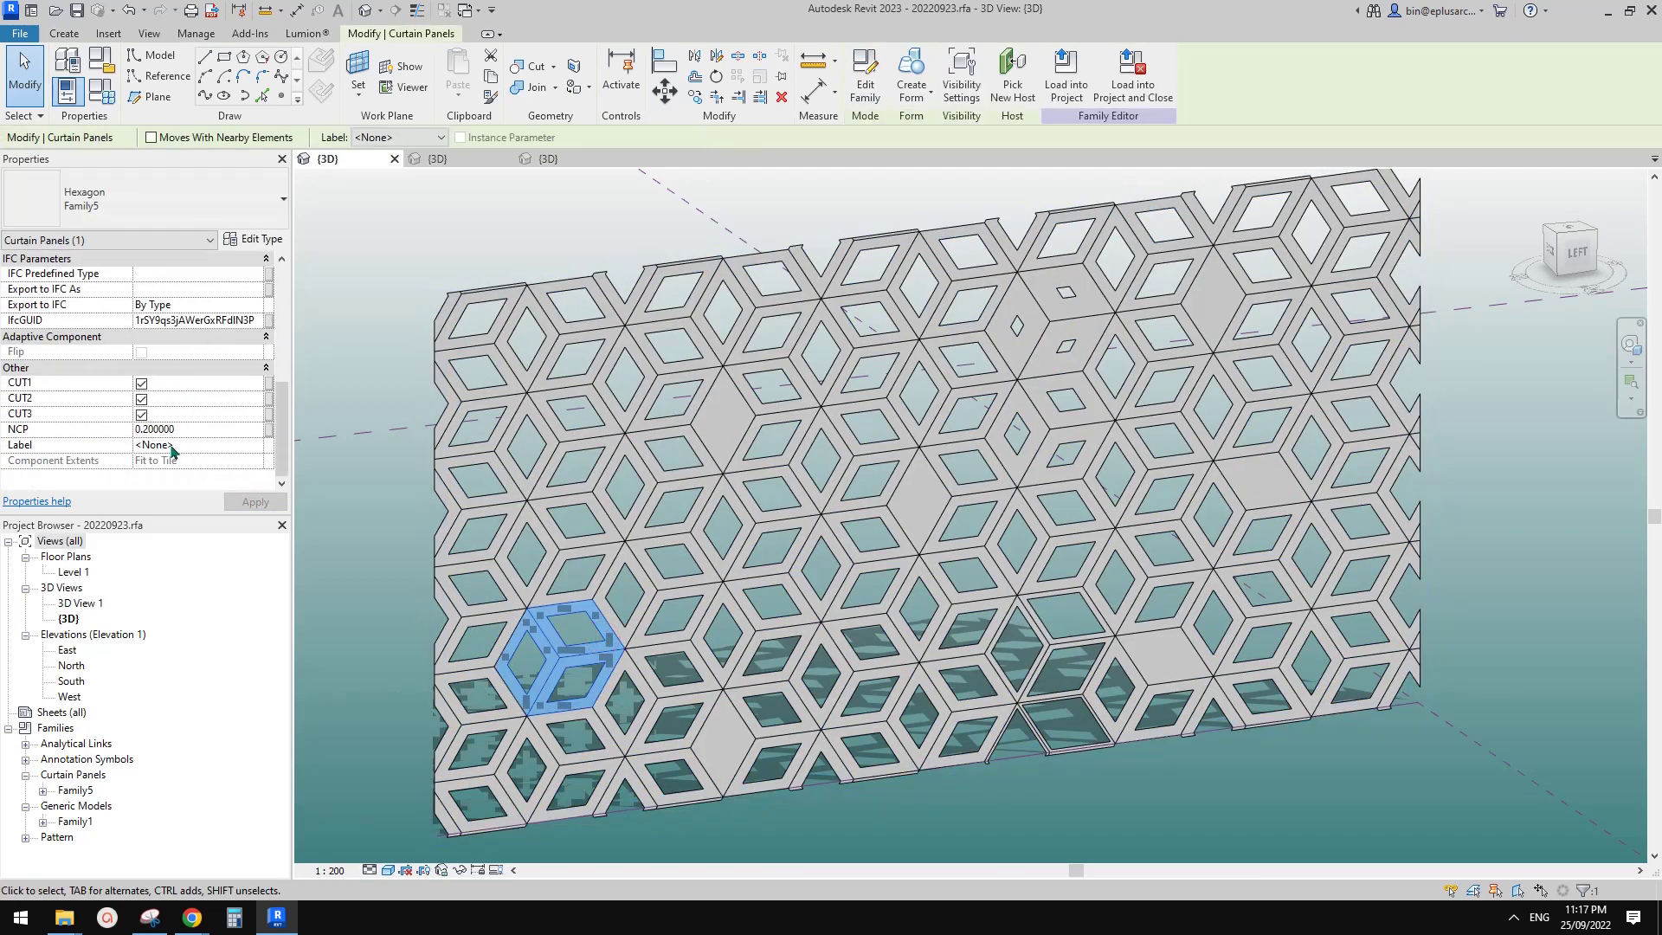
{"action": "left_click", "coordinate": [142, 414]}
{"action": "key", "text": "Escape"}
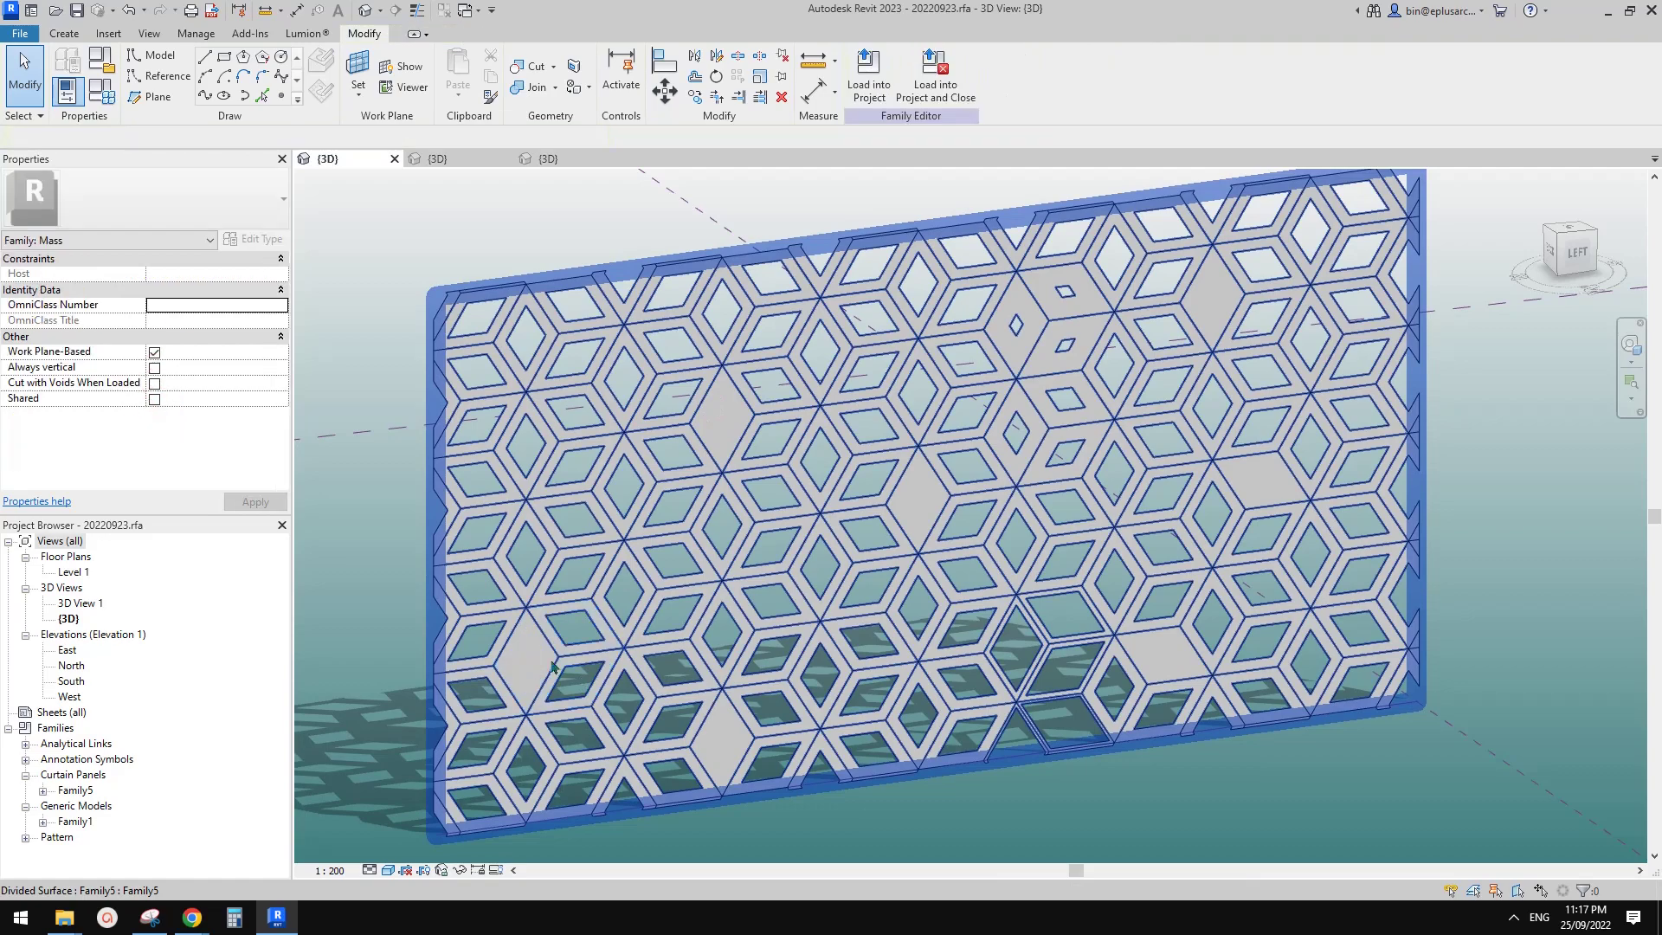
Use Match Type to apply the smallest-opening panel's settings to the other panels across the upper rows of the facade.
{"action": "middle_click_drag", "start_coordinate": [1062, 463], "coordinate": [1030, 418], "text": "shift"}
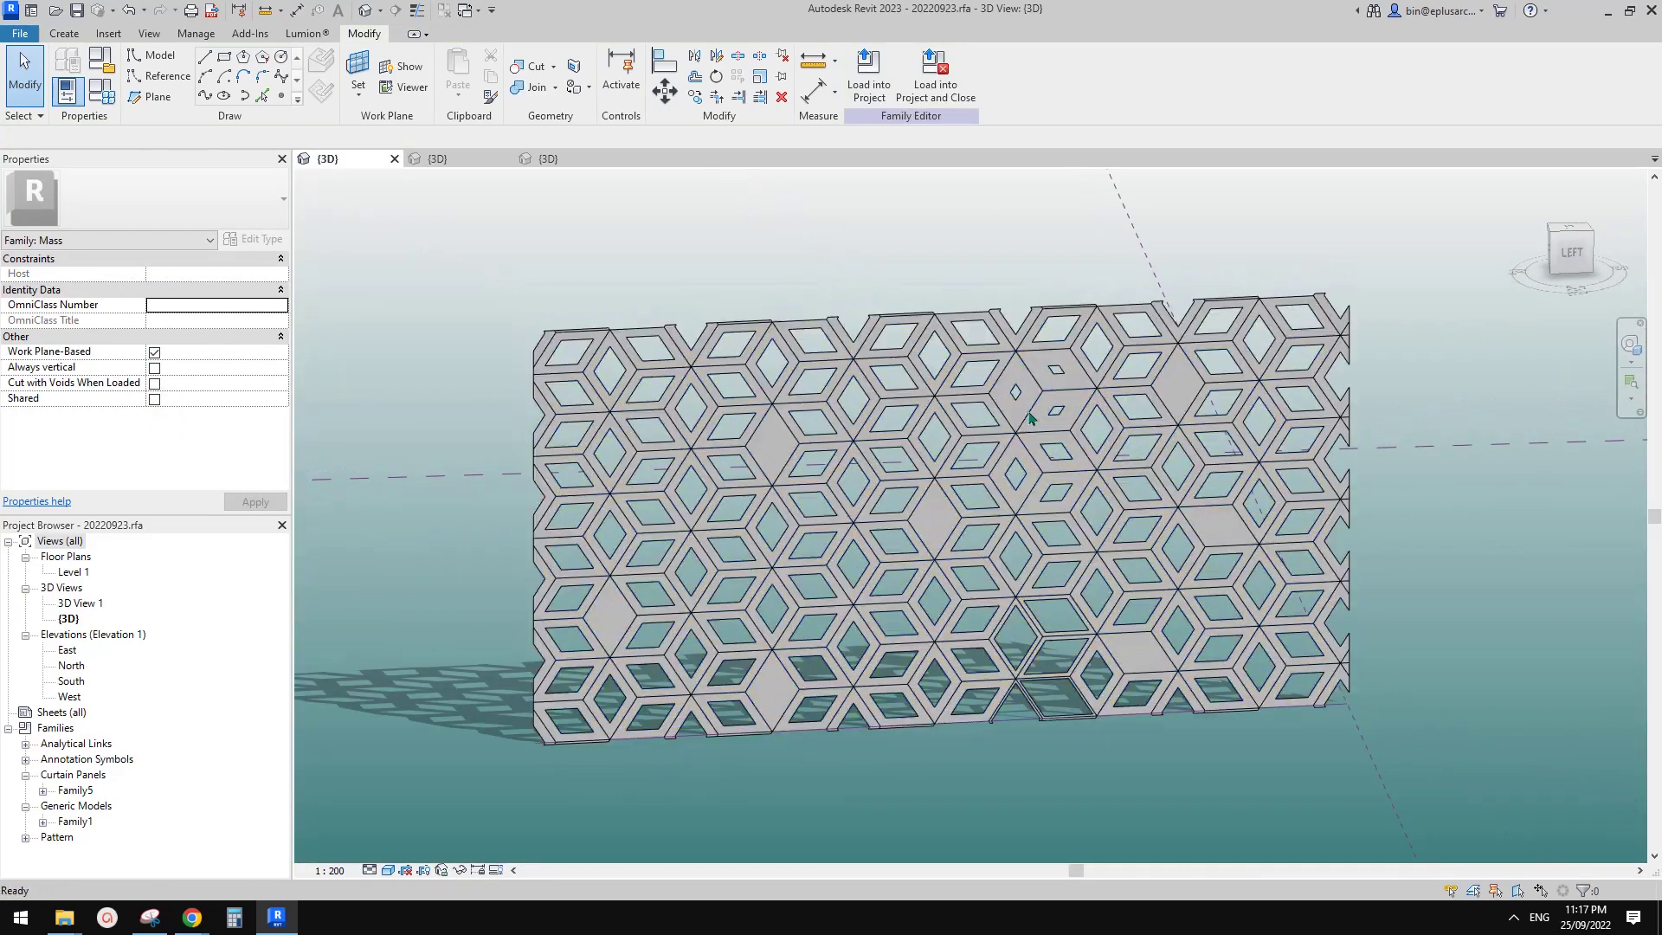
{"action": "key", "text": "m"}
{"action": "key", "text": "a"}
{"action": "scroll", "coordinate": [1039, 426], "scroll_direction": "up", "scroll_amount": 2}
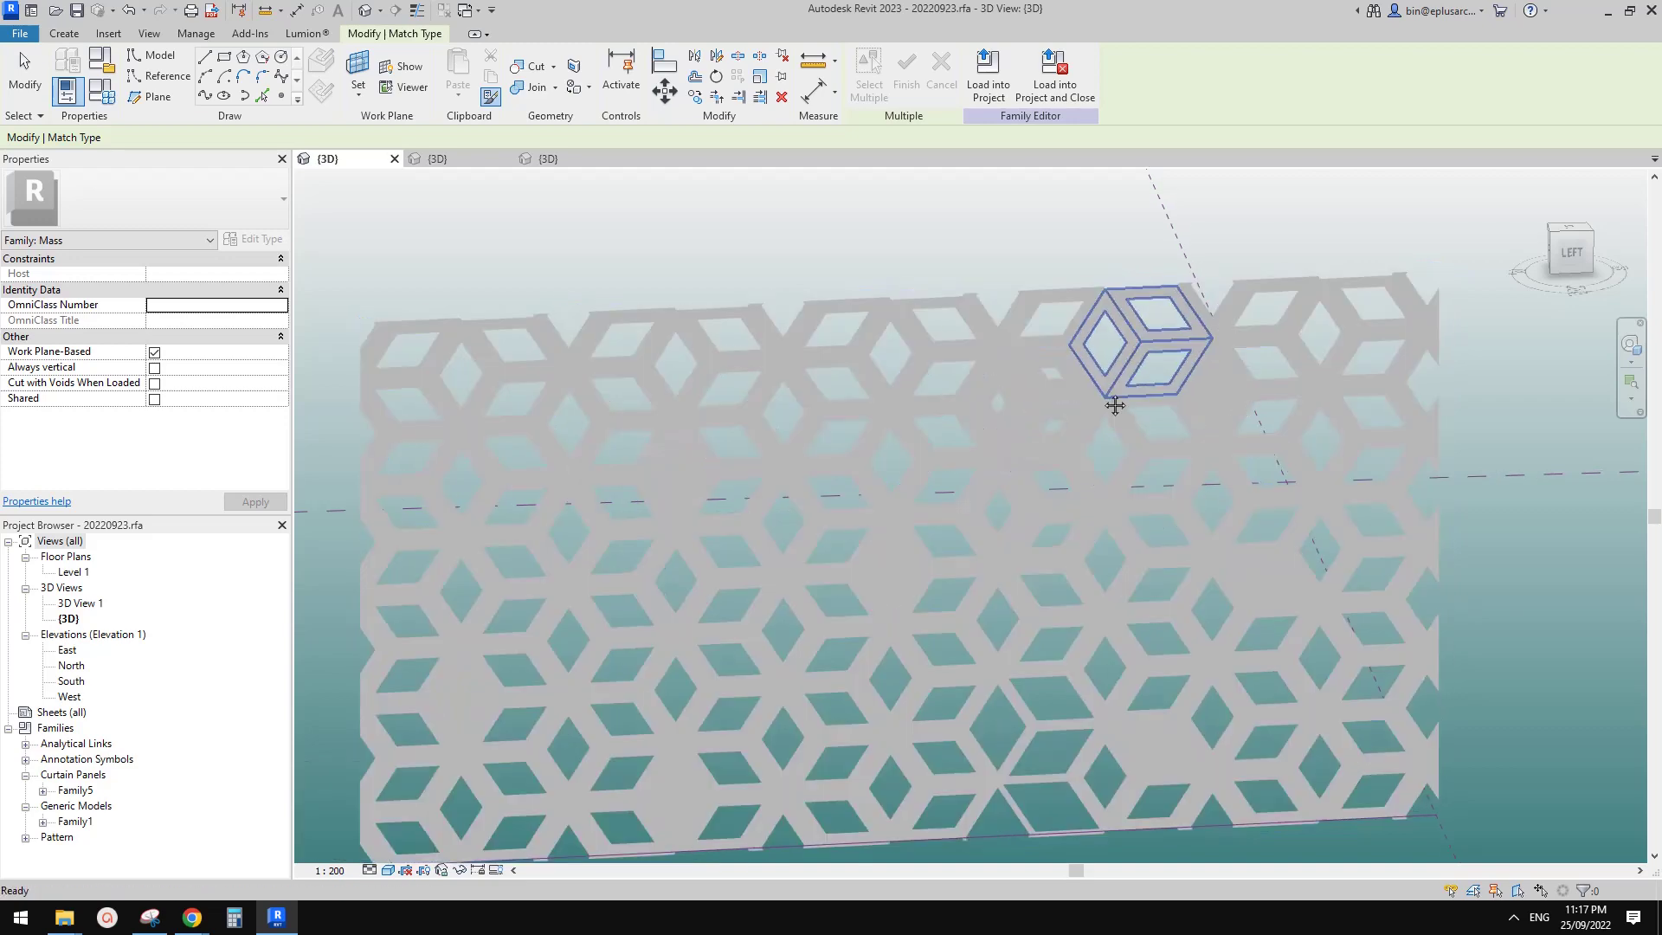
{"action": "left_click", "coordinate": [1070, 401]}
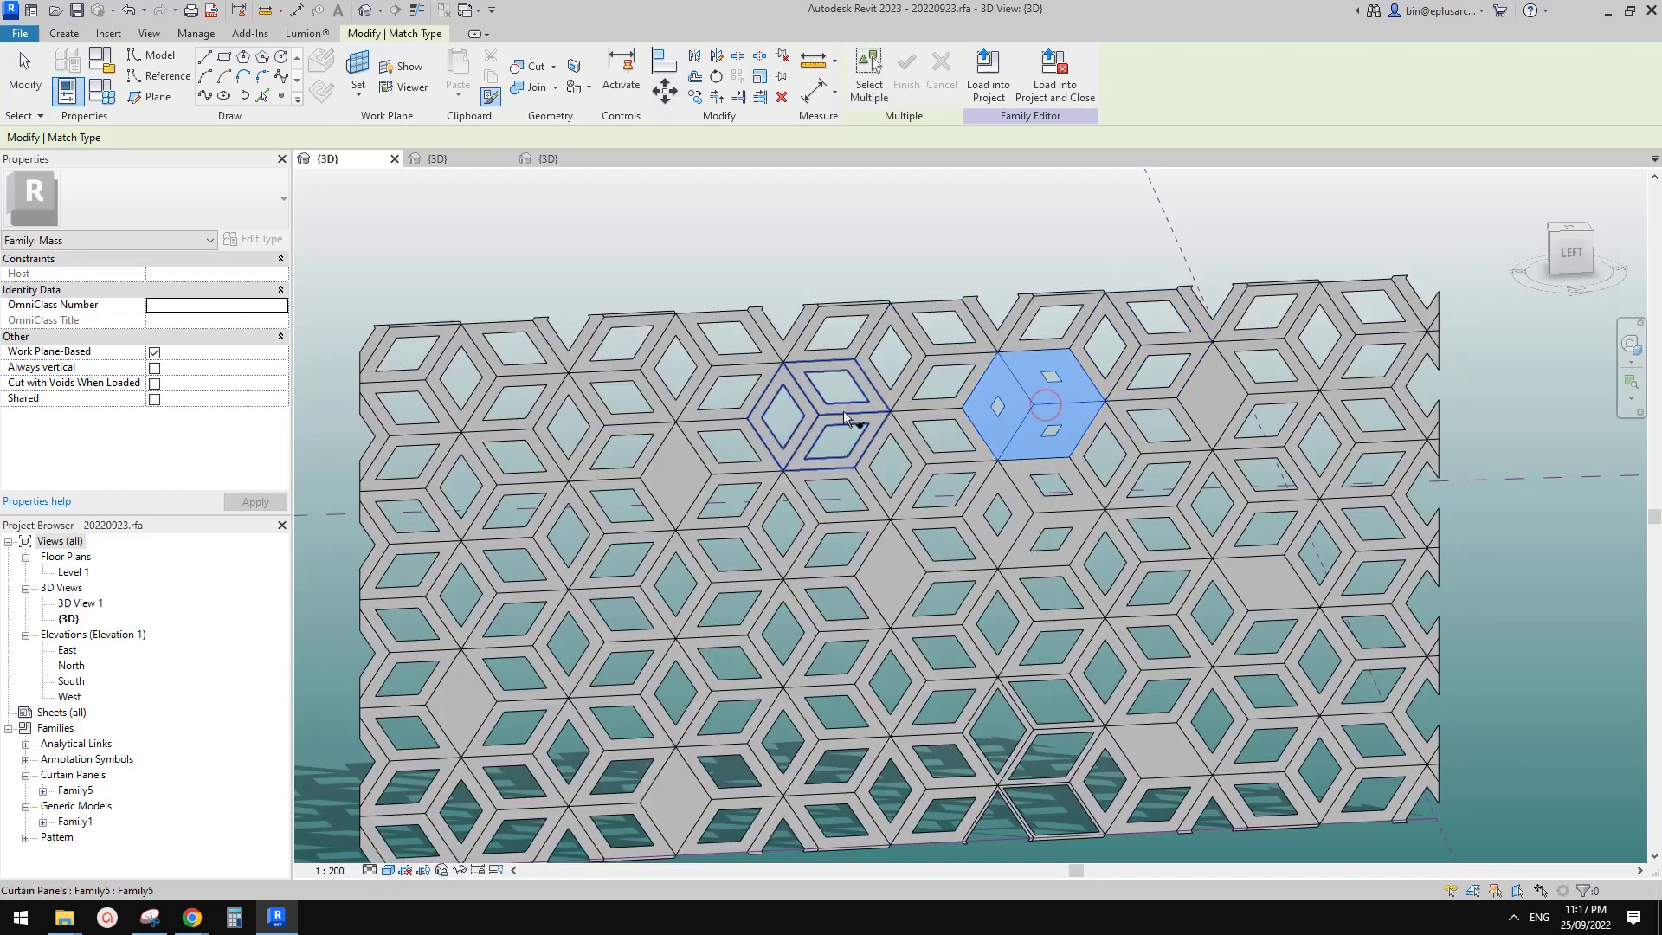
{"action": "left_click", "coordinate": [844, 417]}
{"action": "left_click", "coordinate": [597, 424]}
{"action": "left_click", "coordinate": [416, 432]}
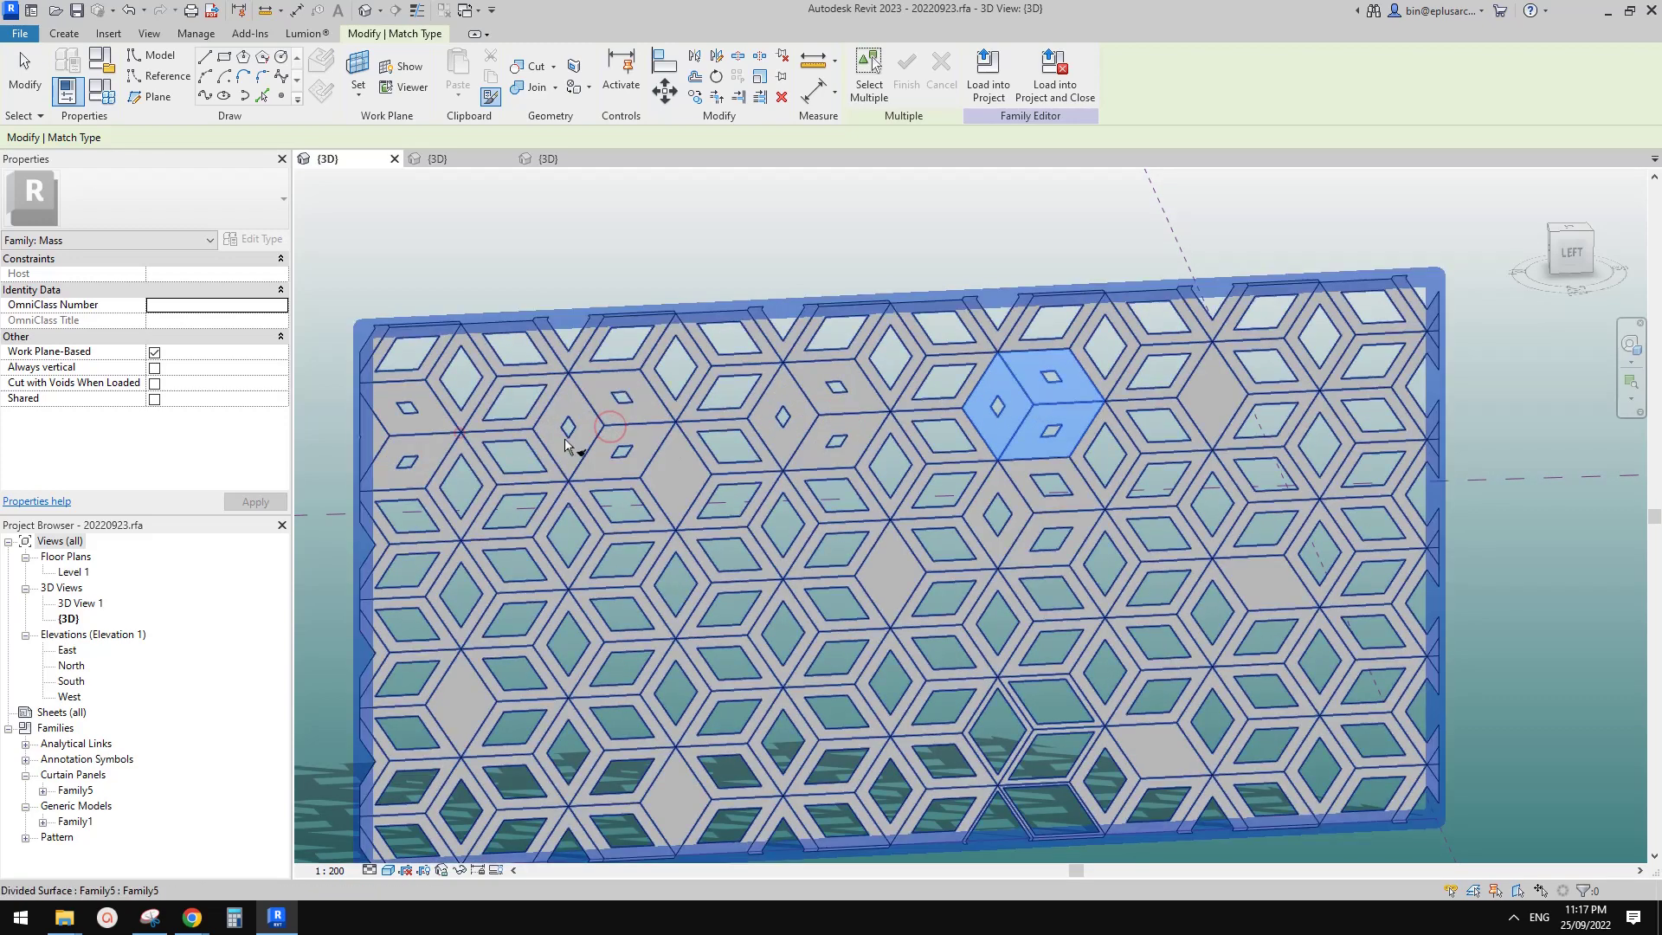
{"action": "left_click", "coordinate": [734, 397]}
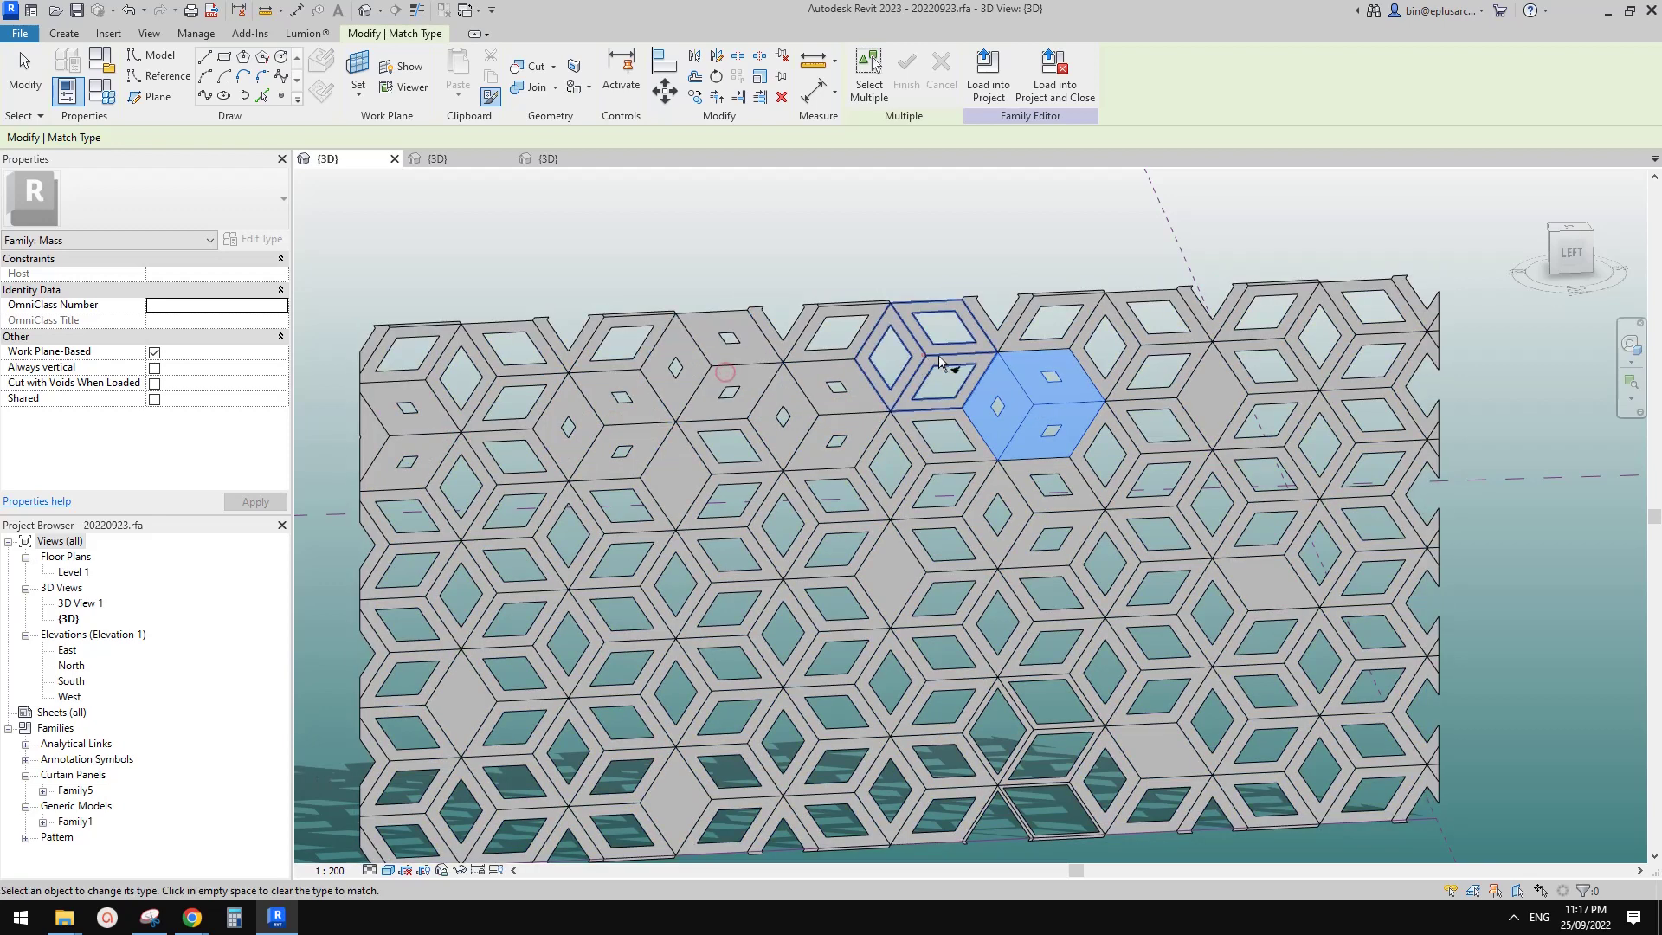
{"action": "left_click", "coordinate": [924, 355]}
{"action": "left_click", "coordinate": [1128, 342]}
{"action": "scroll", "coordinate": [1230, 389], "scroll_direction": "down", "scroll_amount": 2}
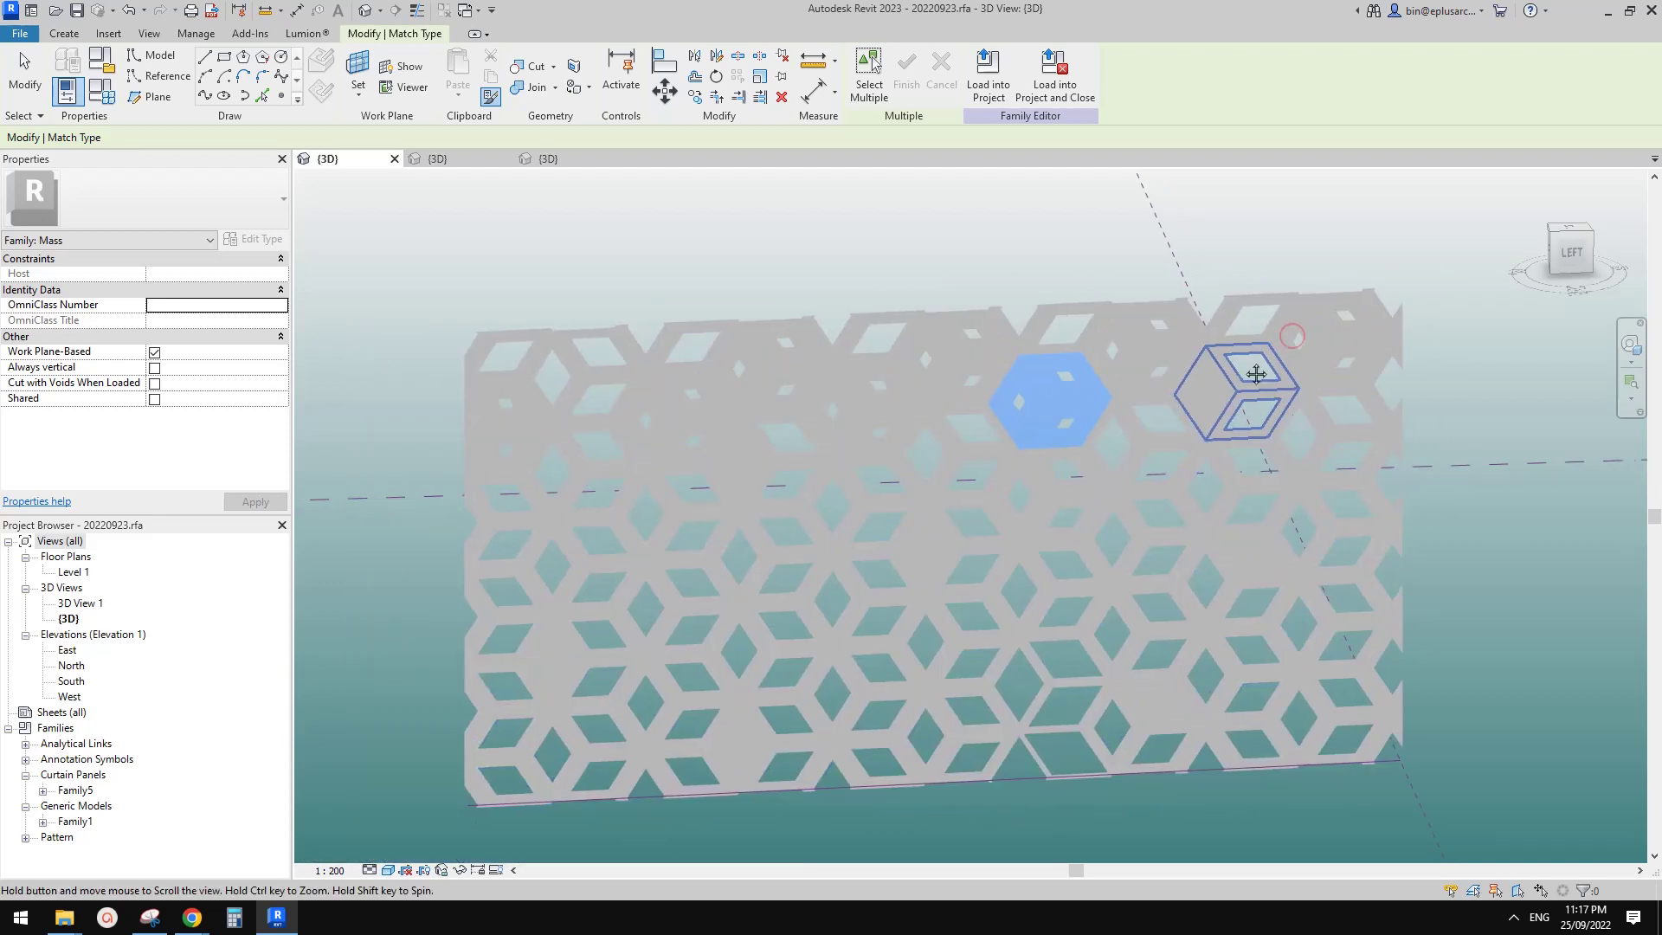
{"action": "key", "text": "Escape"}
Use Match Type to apply the small-opening panel's settings to the other panels in the row below the facade's smallest openings.
{"action": "middle_click_drag", "start_coordinate": [1158, 508], "coordinate": [1158, 515]}
{"action": "key", "text": "m"}
{"action": "key", "text": "a"}
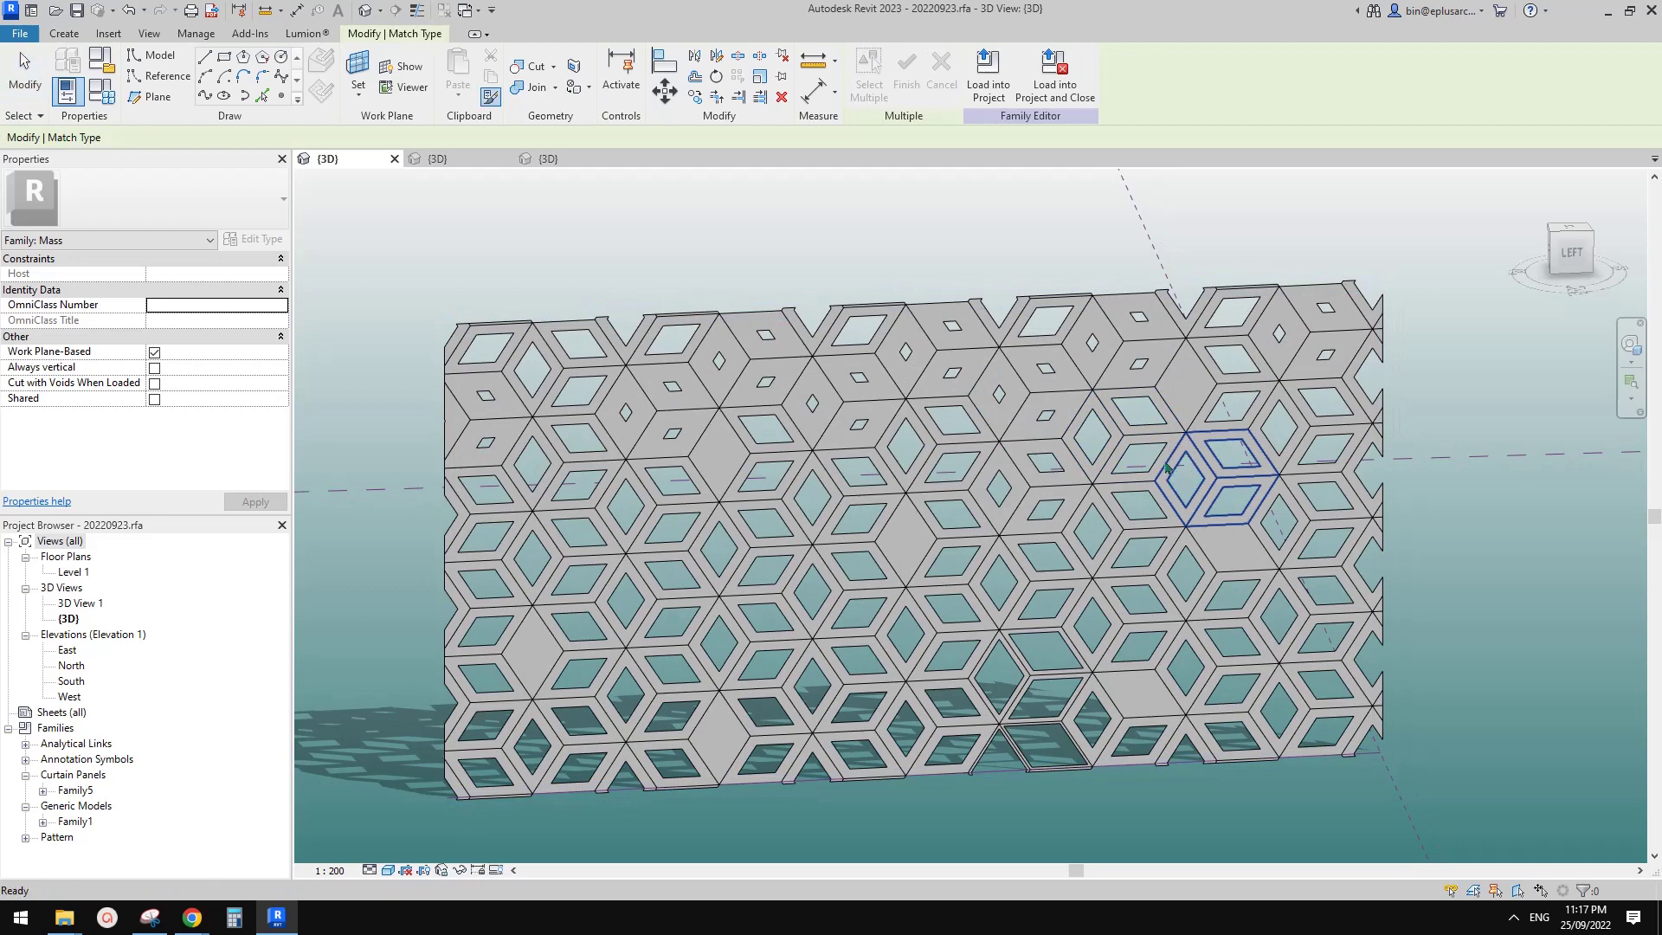
{"action": "left_click", "coordinate": [1039, 488]}
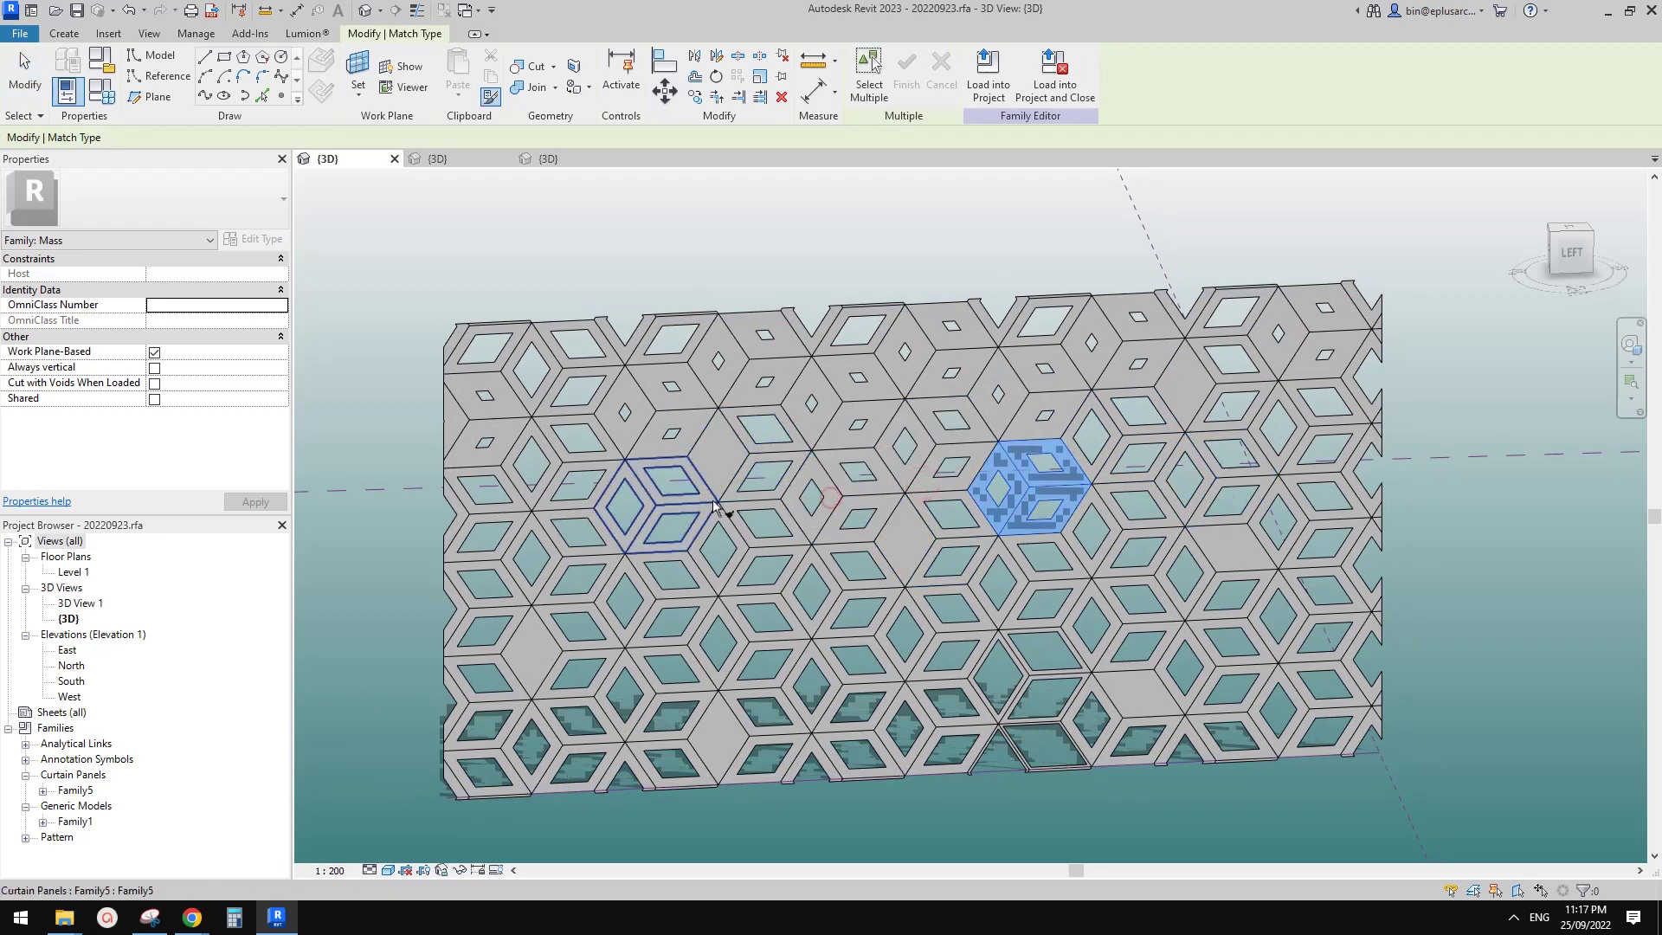
{"action": "left_click", "coordinate": [581, 519]}
{"action": "left_click", "coordinate": [504, 509]}
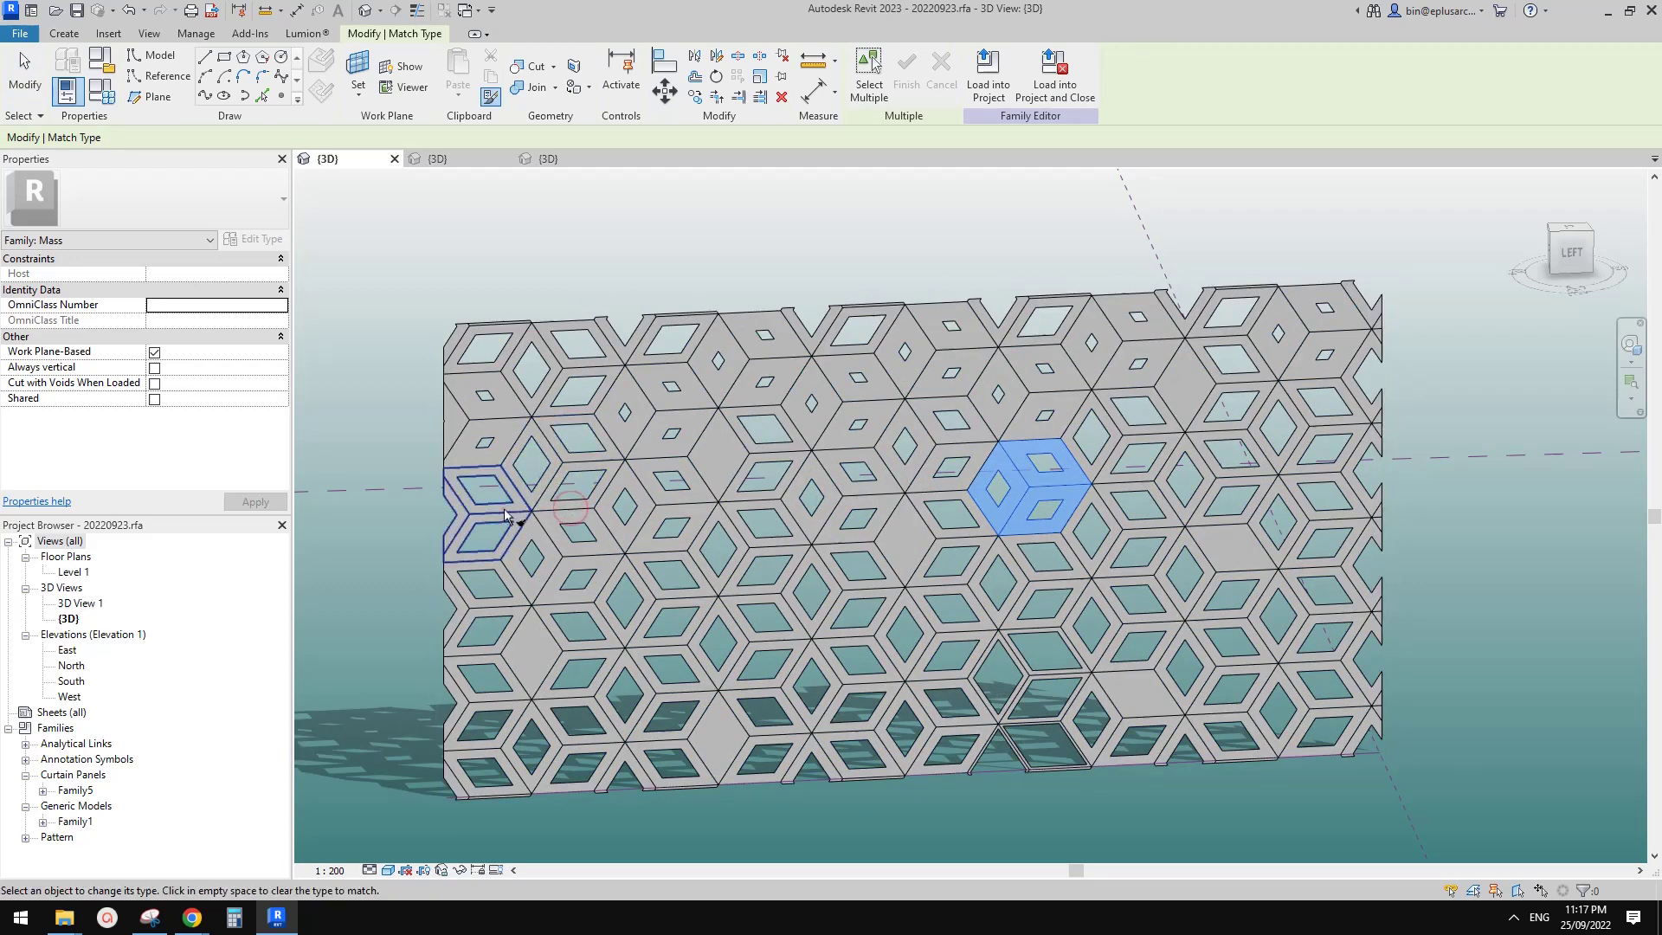
{"action": "left_click", "coordinate": [1158, 469]}
{"action": "left_click", "coordinate": [1314, 478]}
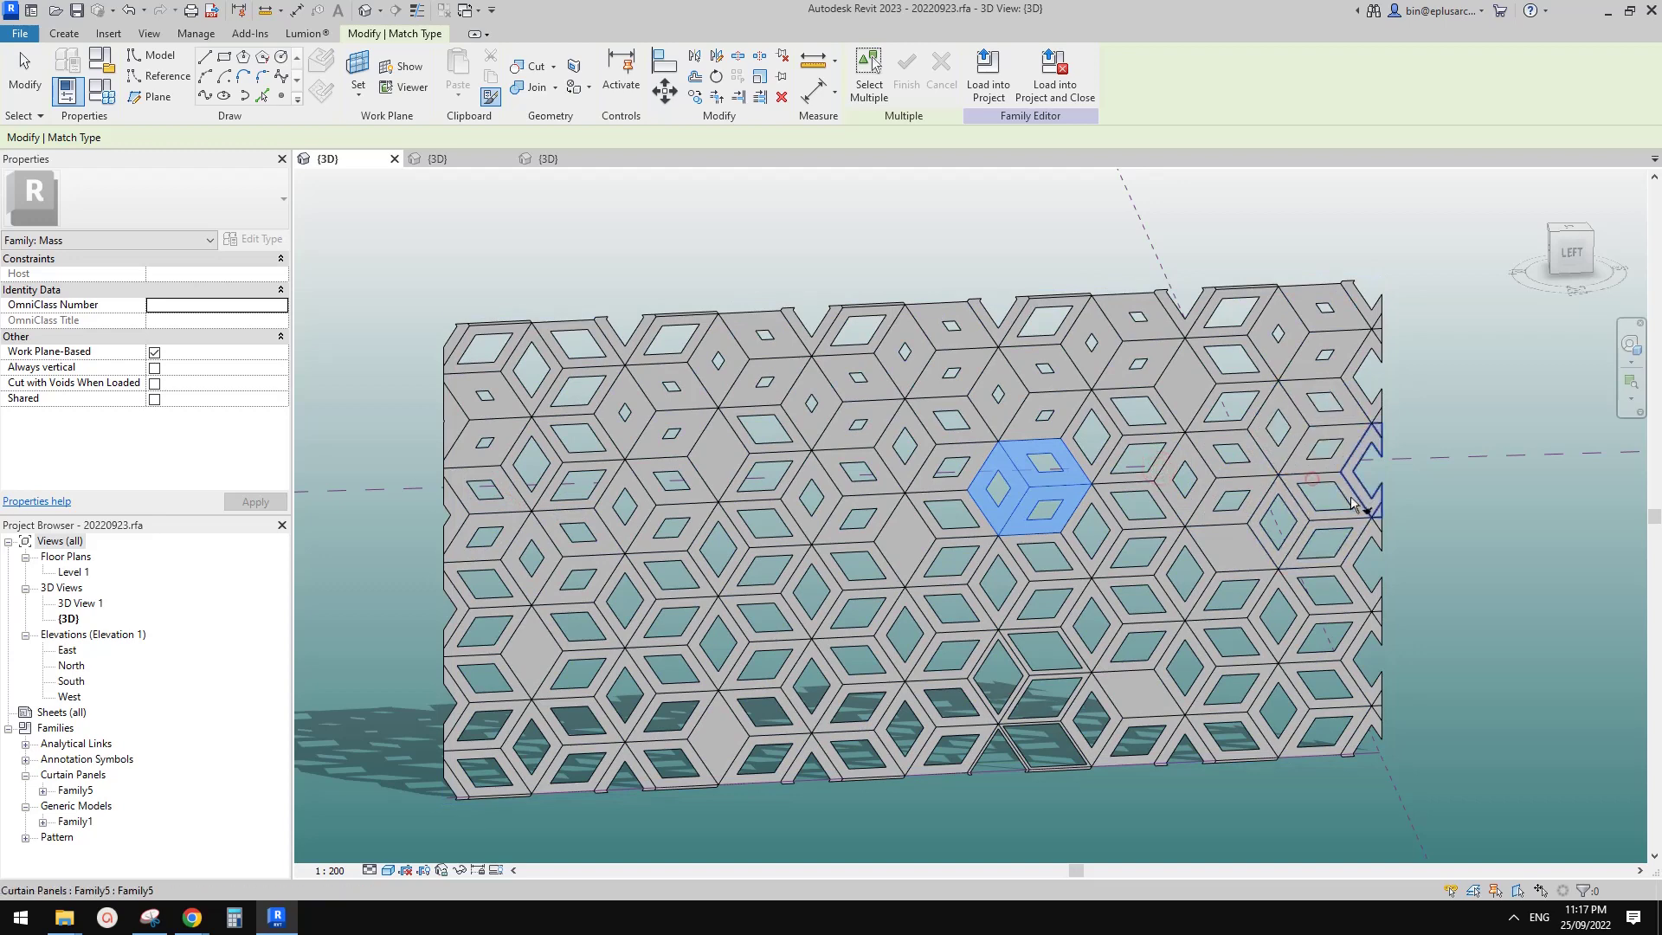
{"action": "left_click", "coordinate": [1357, 510]}
{"action": "key", "text": "Escape"}
Turn off CUT2 for two panels in the facade's upper rows, one just right of centre and one left of centre.
{"action": "scroll", "coordinate": [1013, 494], "scroll_direction": "up", "scroll_amount": 1}
{"action": "middle_click_drag", "start_coordinate": [1013, 493], "coordinate": [1097, 535], "text": "shift"}
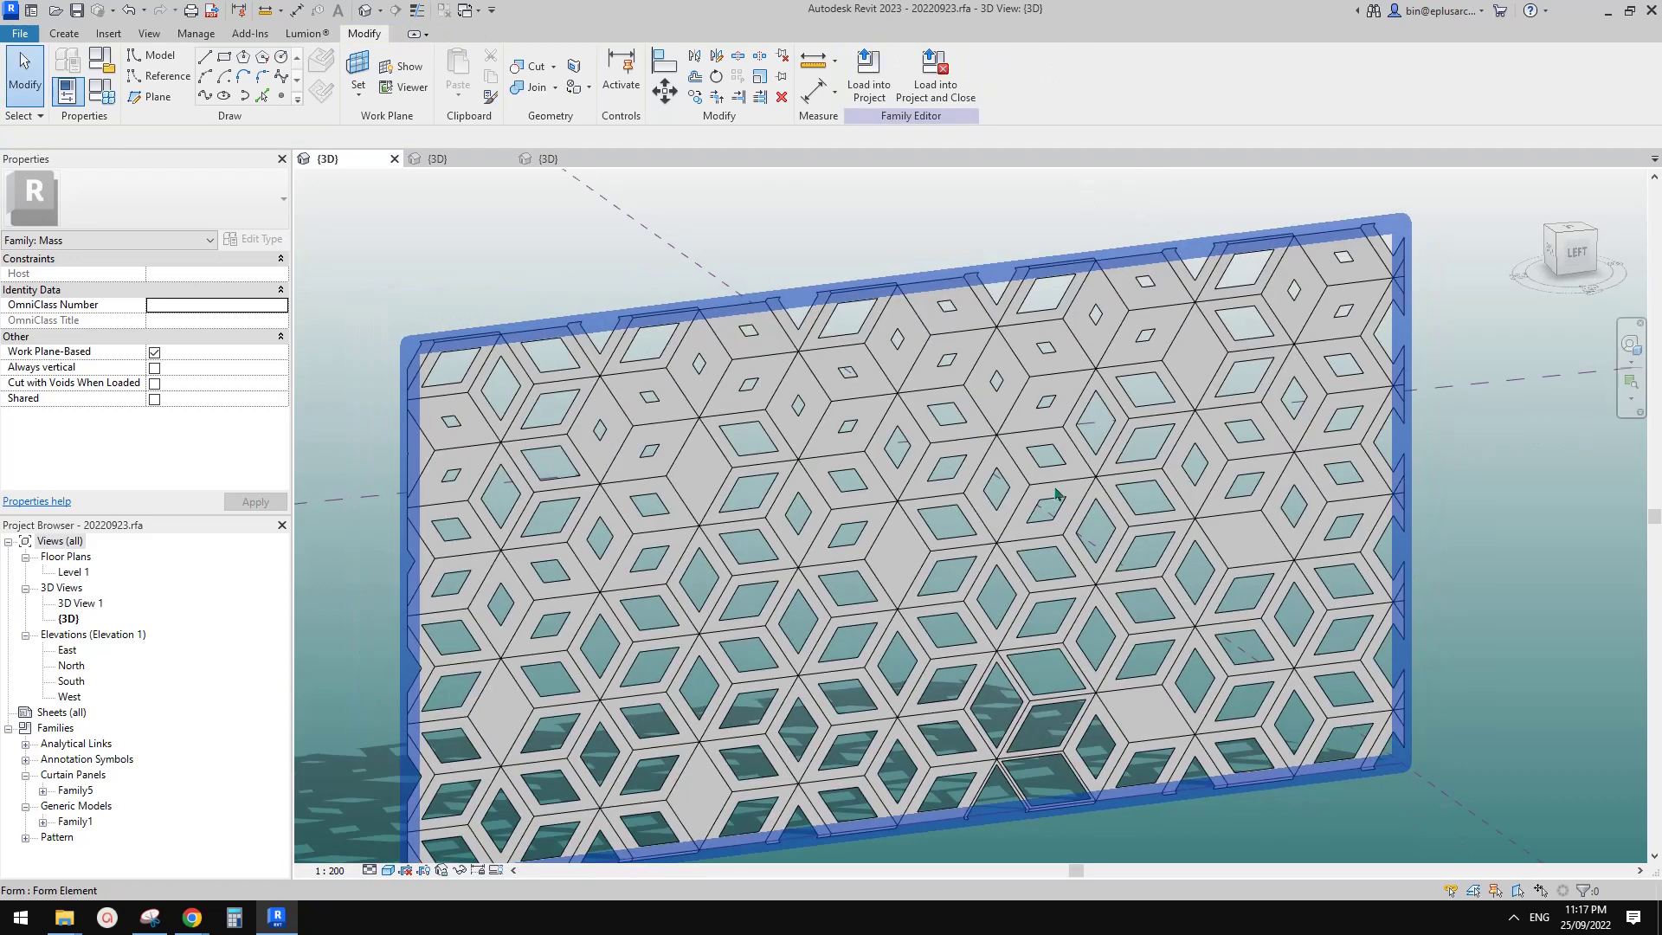
{"action": "left_click", "coordinate": [1056, 372]}
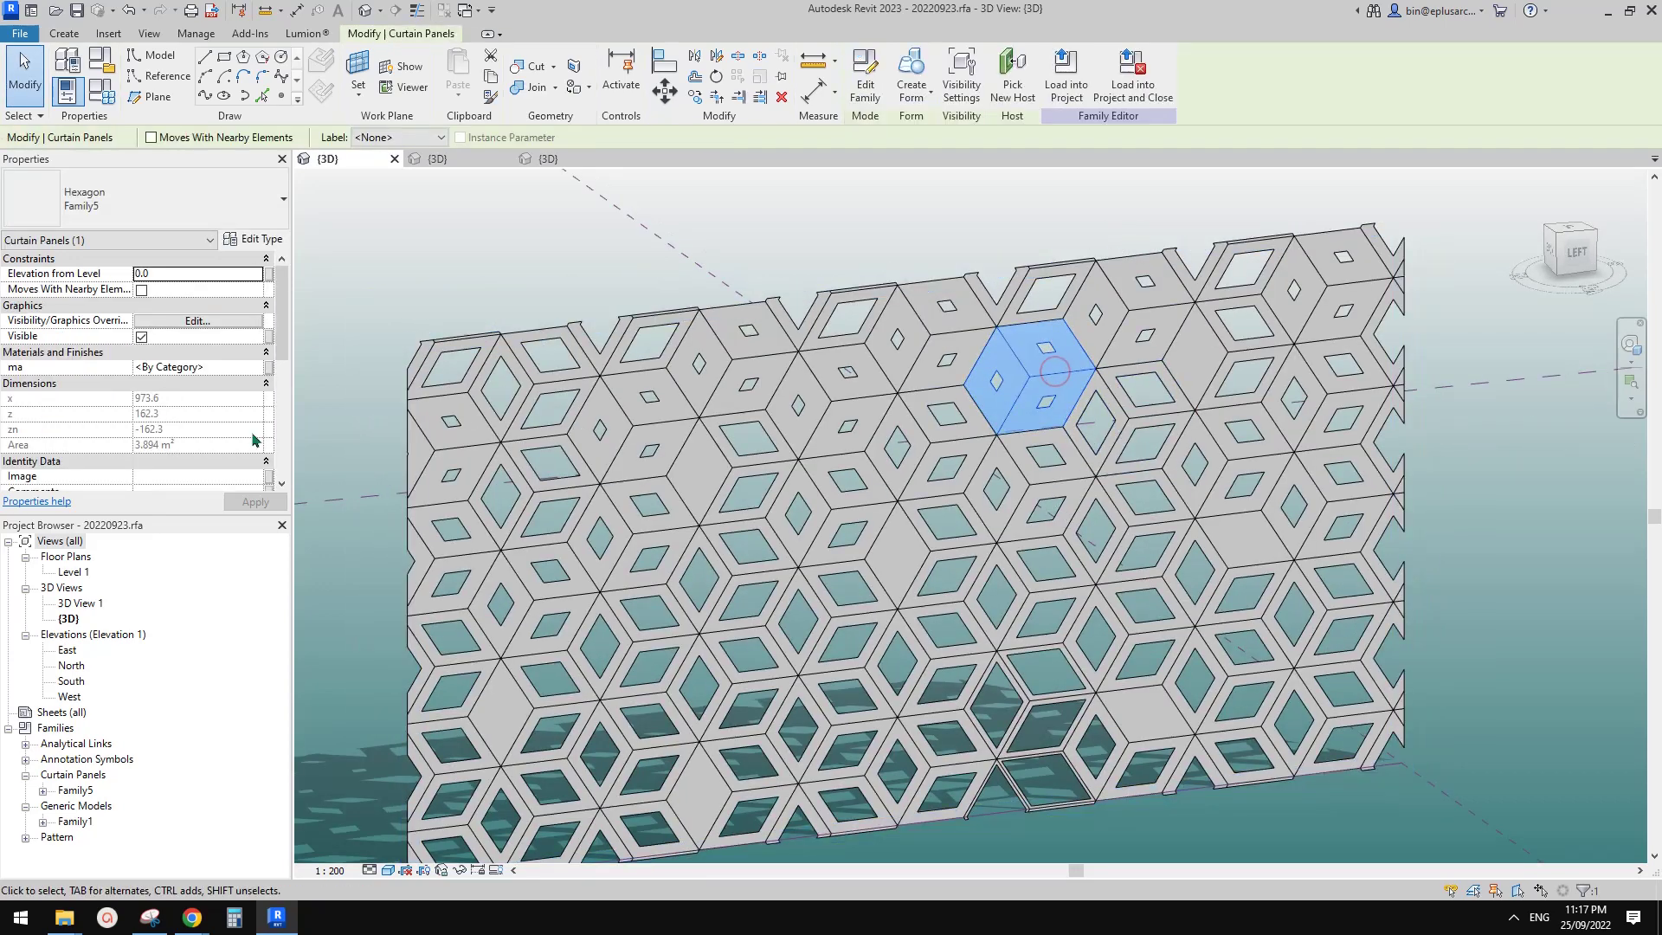
{"action": "scroll", "coordinate": [232, 430], "scroll_direction": "down", "scroll_amount": 5}
{"action": "left_click", "coordinate": [743, 375]}
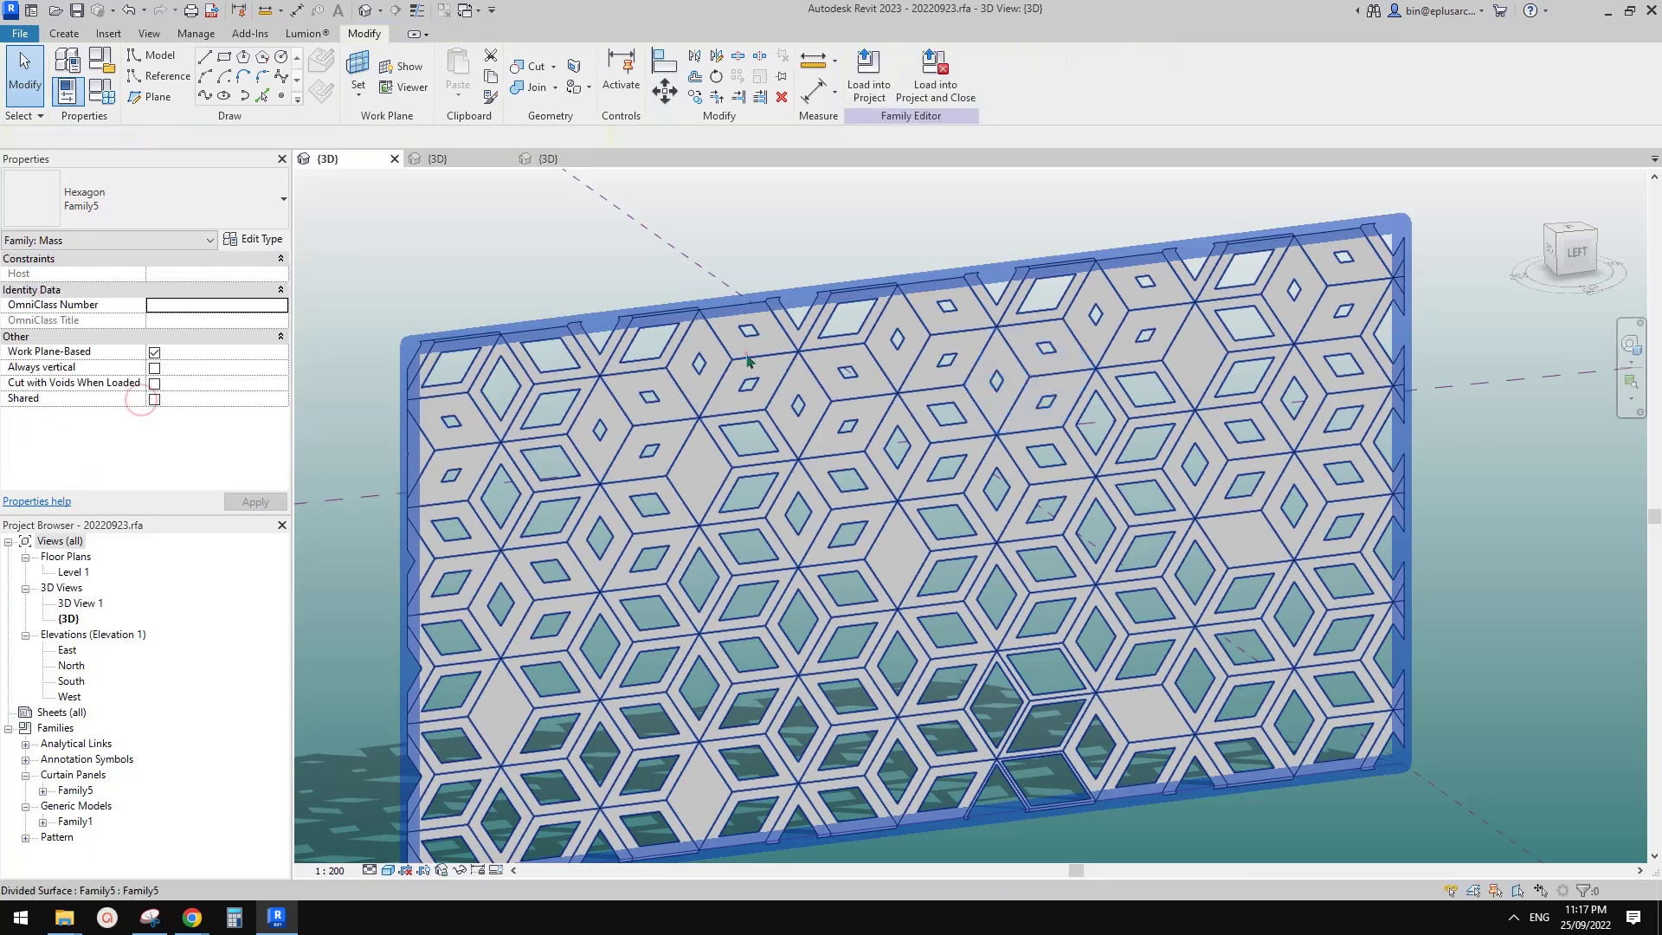
{"action": "key", "text": "Tab"}
{"action": "left_click", "coordinate": [743, 375]}
{"action": "left_click", "coordinate": [744, 378]}
{"action": "key", "text": "Tab"}
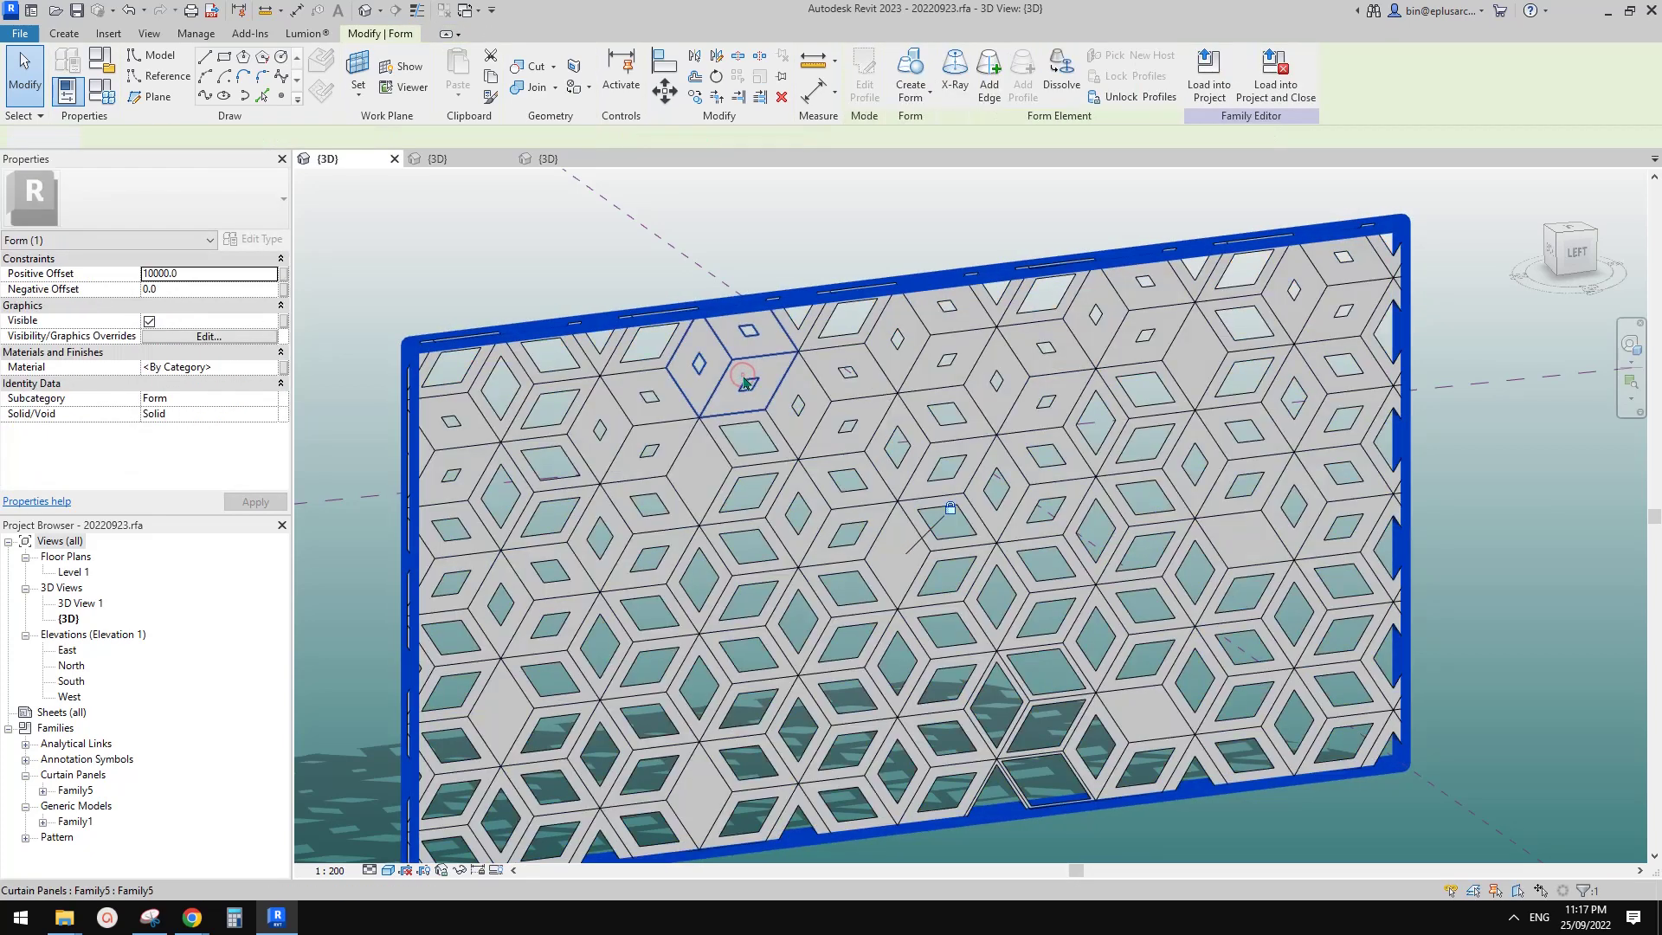
{"action": "left_click", "coordinate": [744, 378]}
{"action": "scroll", "coordinate": [212, 430], "scroll_direction": "down", "scroll_amount": 5}
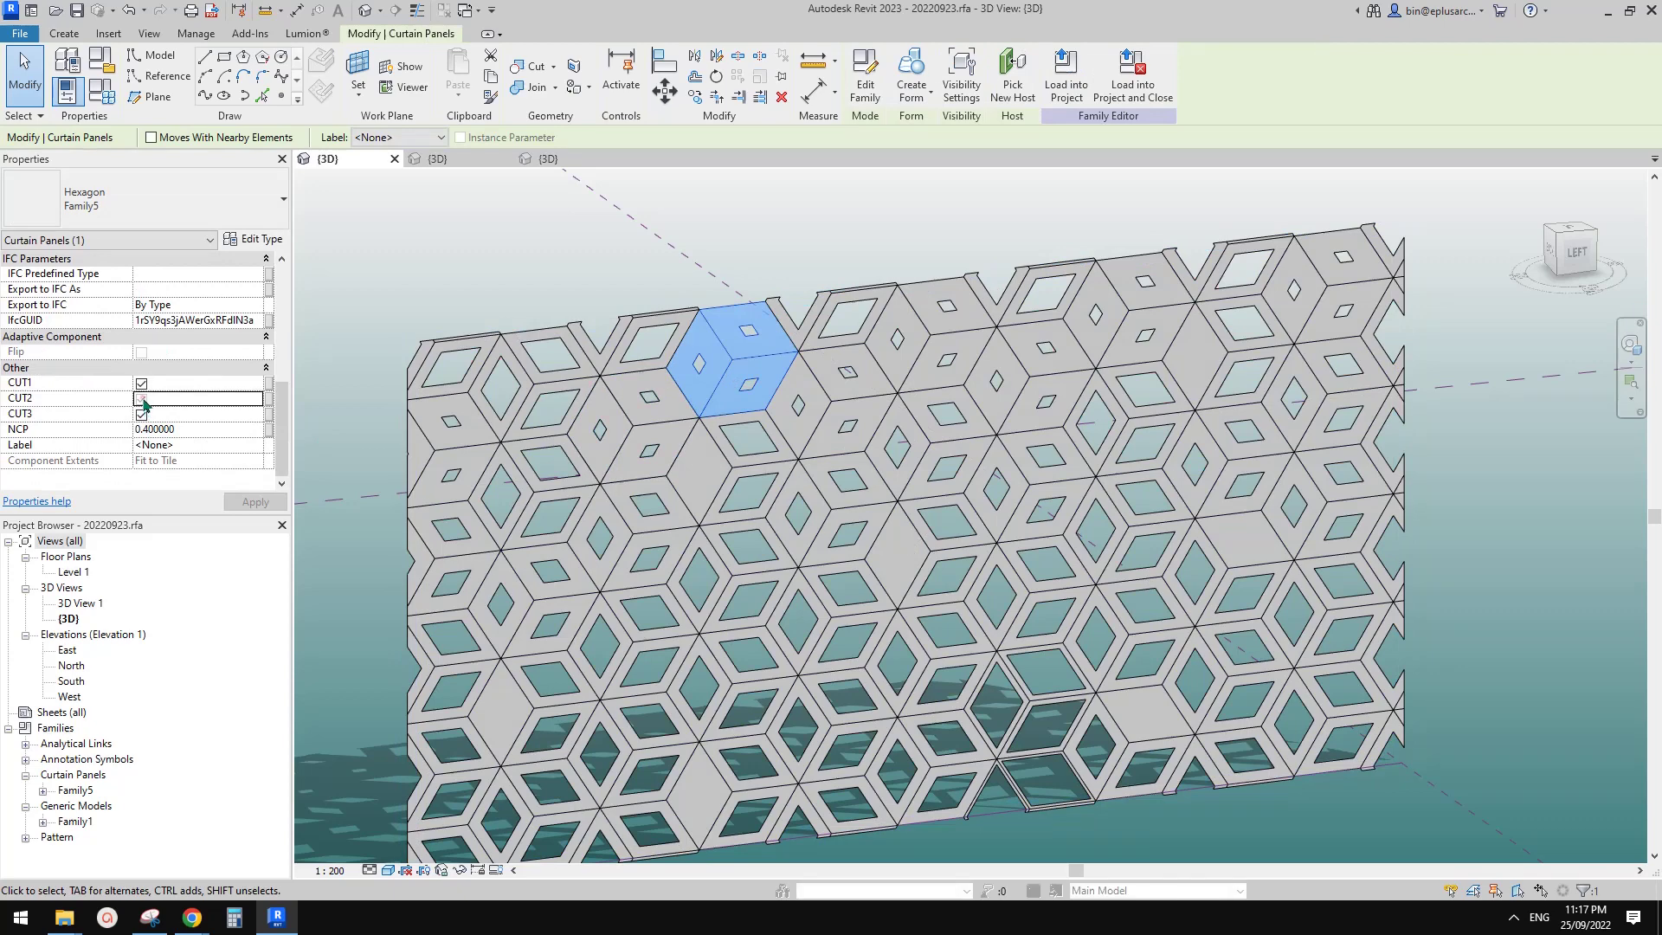
Turn off CUT1 and CUT3 for the panel in the facade's upper-right corner.
{"action": "key", "text": "Tab"}
{"action": "left_click", "coordinate": [1322, 294]}
{"action": "key", "text": "Tab"}
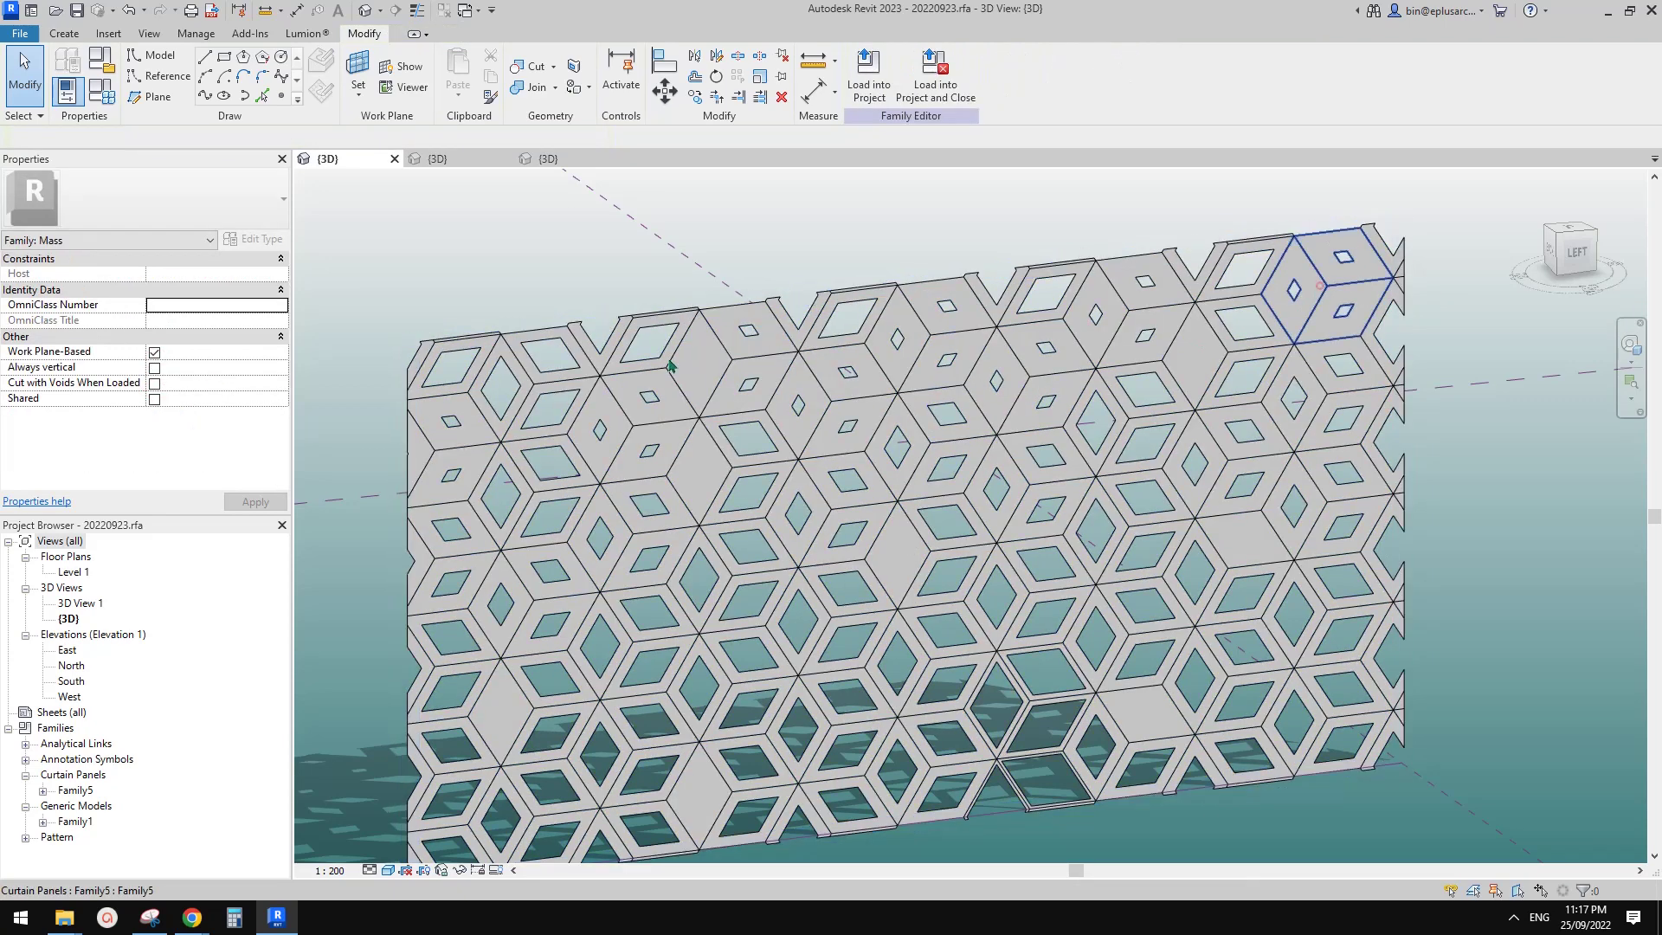
{"action": "left_click", "coordinate": [1322, 294]}
{"action": "scroll", "coordinate": [145, 433], "scroll_direction": "down", "scroll_amount": 5}
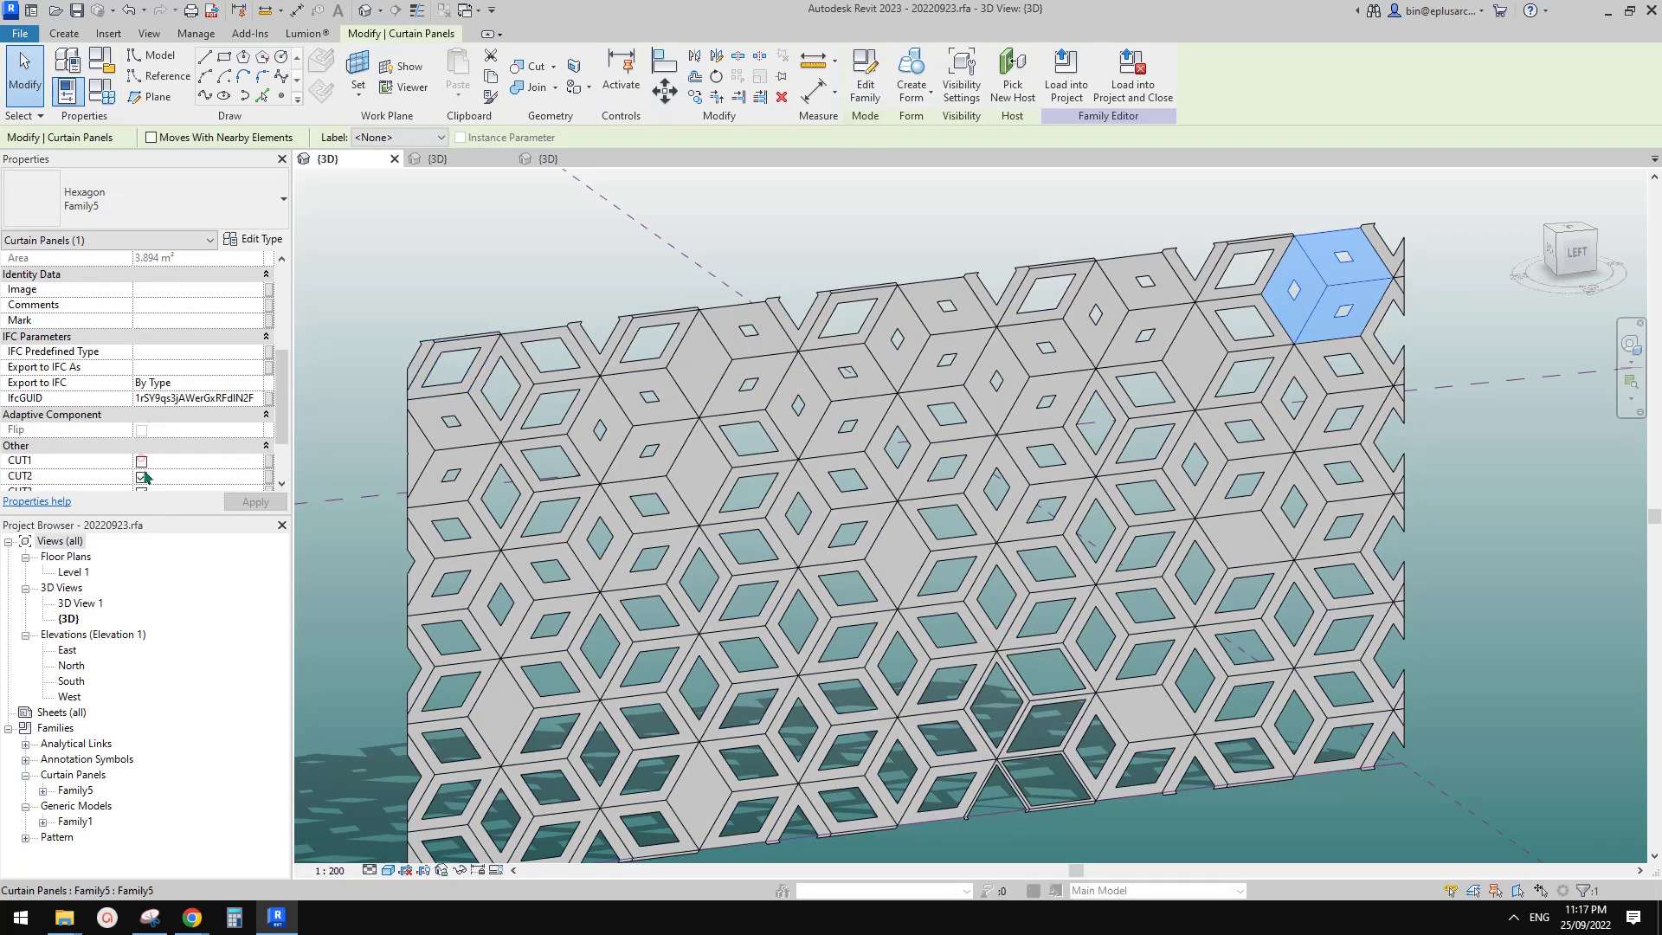
{"action": "left_click", "coordinate": [141, 461]}
{"action": "scroll", "coordinate": [151, 481], "scroll_direction": "down", "scroll_amount": 3}
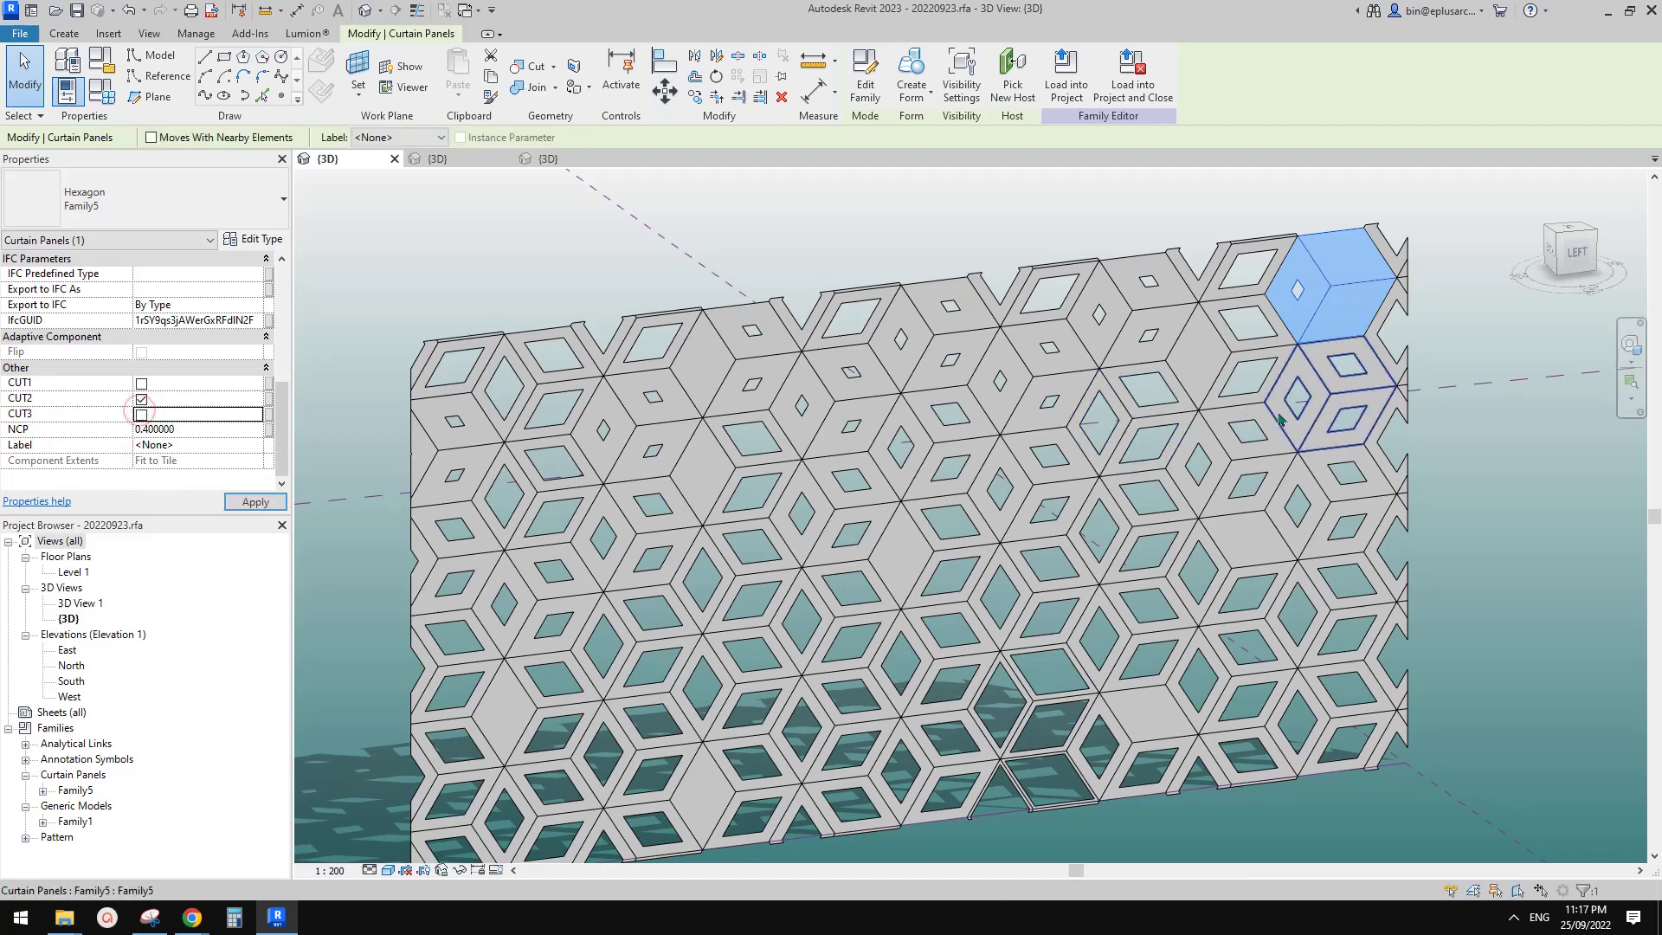
{"action": "key", "text": "Escape"}
Check the CUT and NCP settings of the large-opening panel near the facade's lower edge.
{"action": "scroll", "coordinate": [1288, 412], "scroll_direction": "down", "scroll_amount": 1}
{"action": "middle_click_drag", "start_coordinate": [1288, 413], "coordinate": [1071, 622], "text": "shift"}
{"action": "key", "text": "Tab"}
{"action": "key", "text": "Tab"}
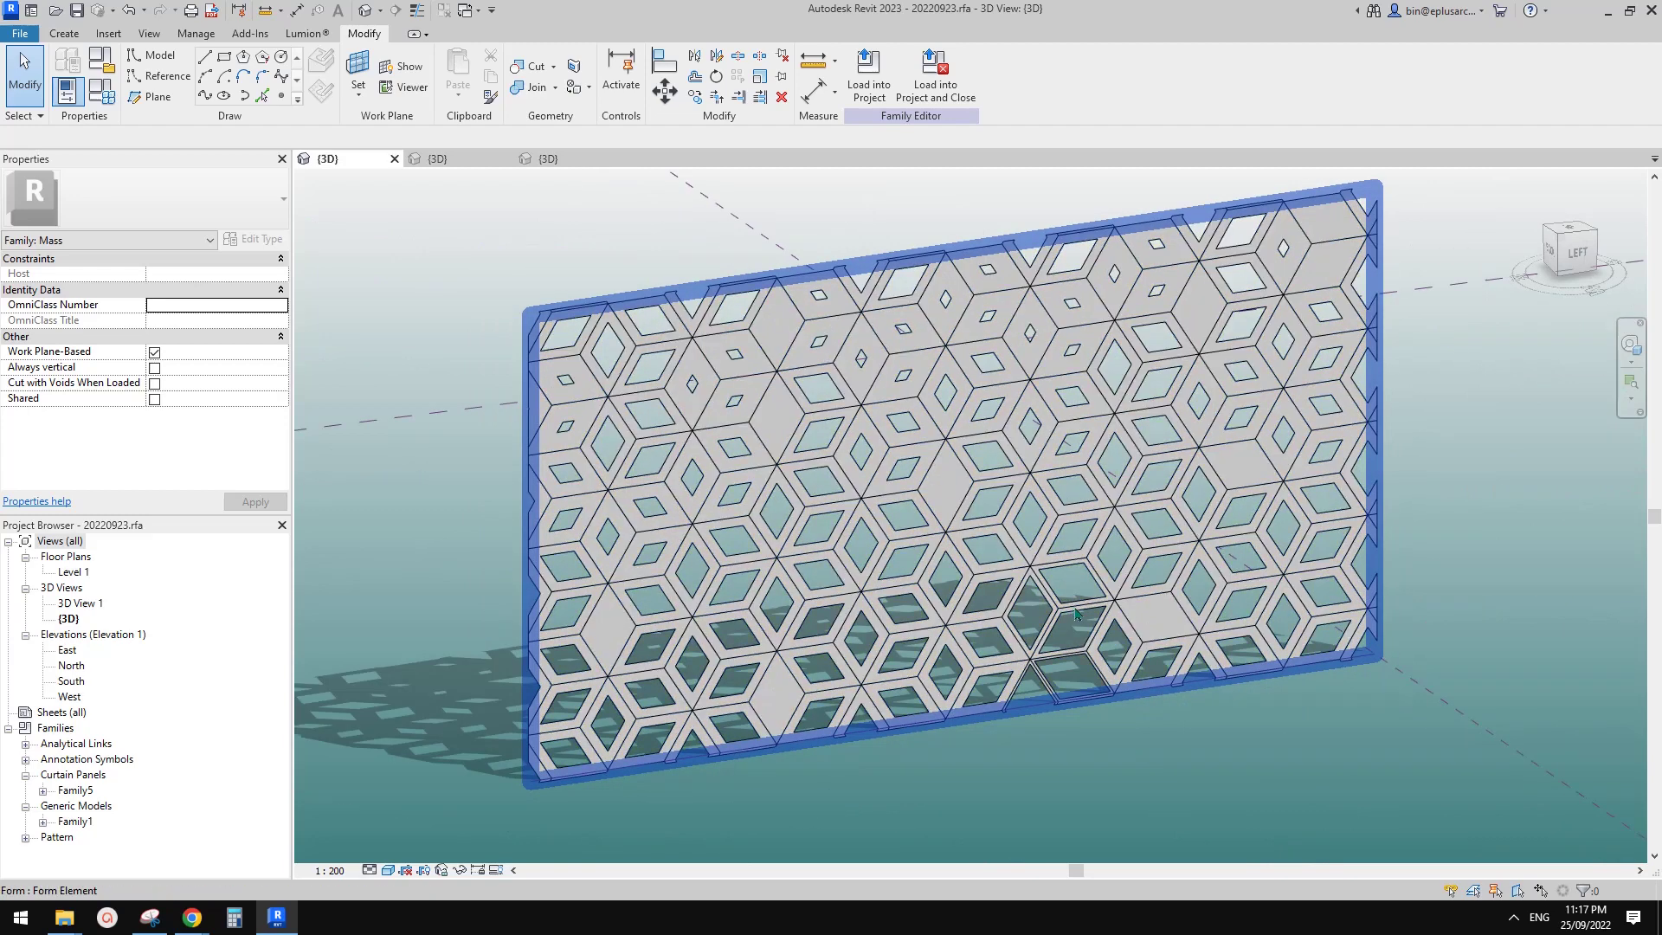
{"action": "left_click", "coordinate": [1071, 621]}
{"action": "scroll", "coordinate": [866, 519], "scroll_direction": "up", "scroll_amount": 3}
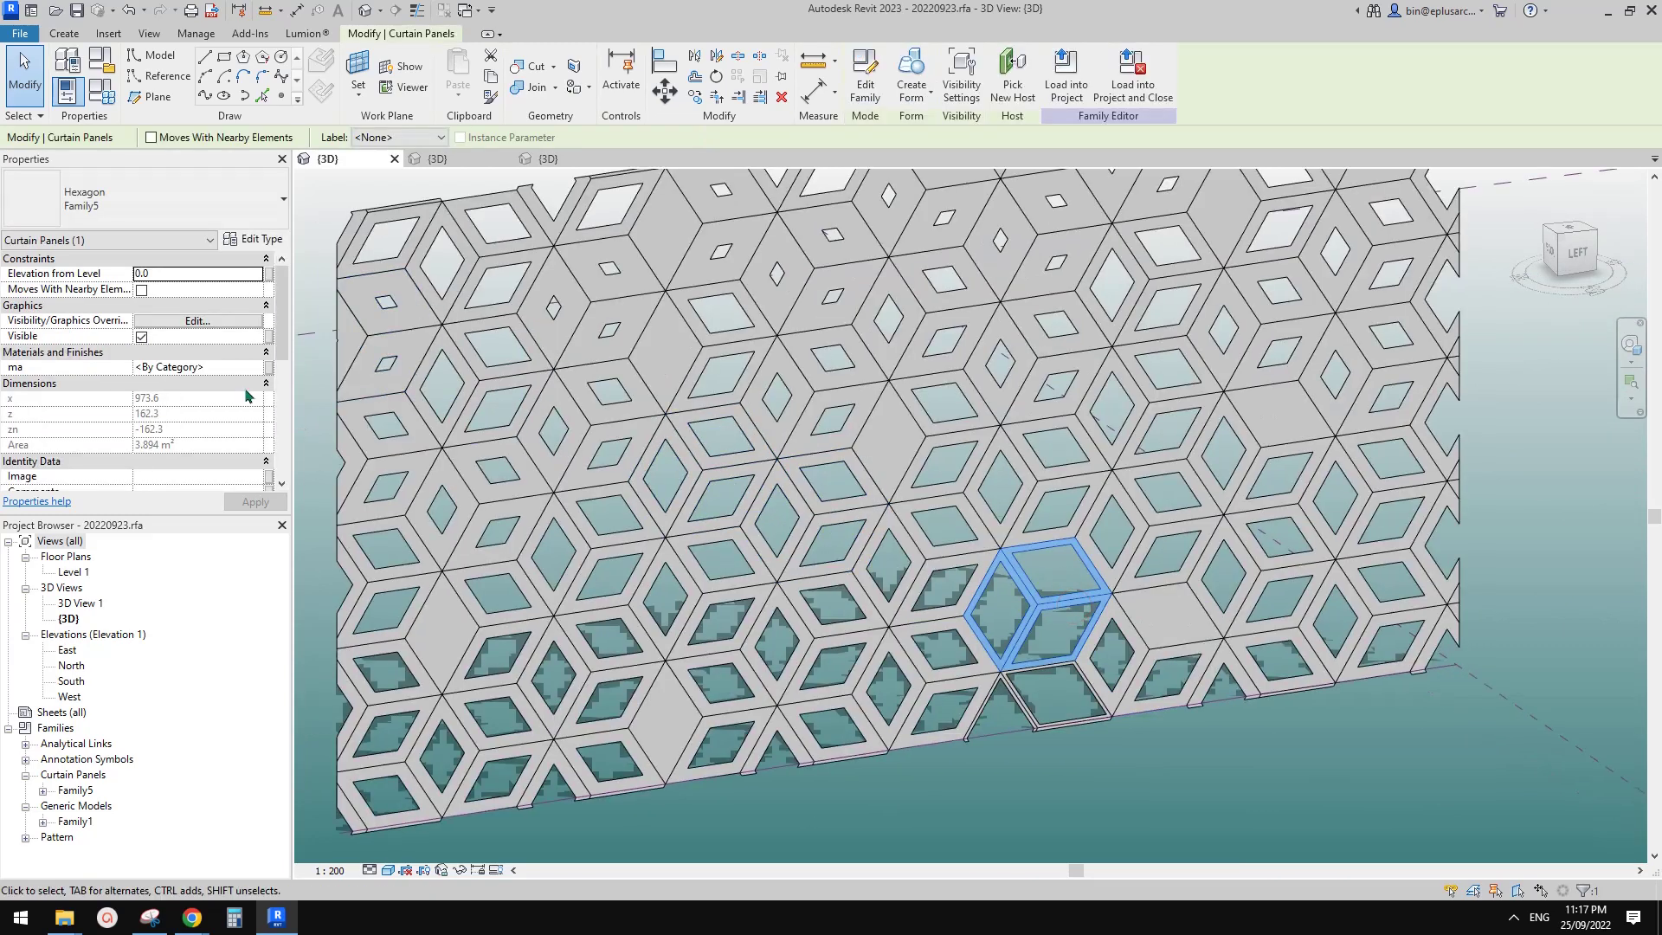
{"action": "scroll", "coordinate": [178, 459], "scroll_direction": "down", "scroll_amount": 5}
{"action": "scroll", "coordinate": [1115, 503], "scroll_direction": "down", "scroll_amount": 2}
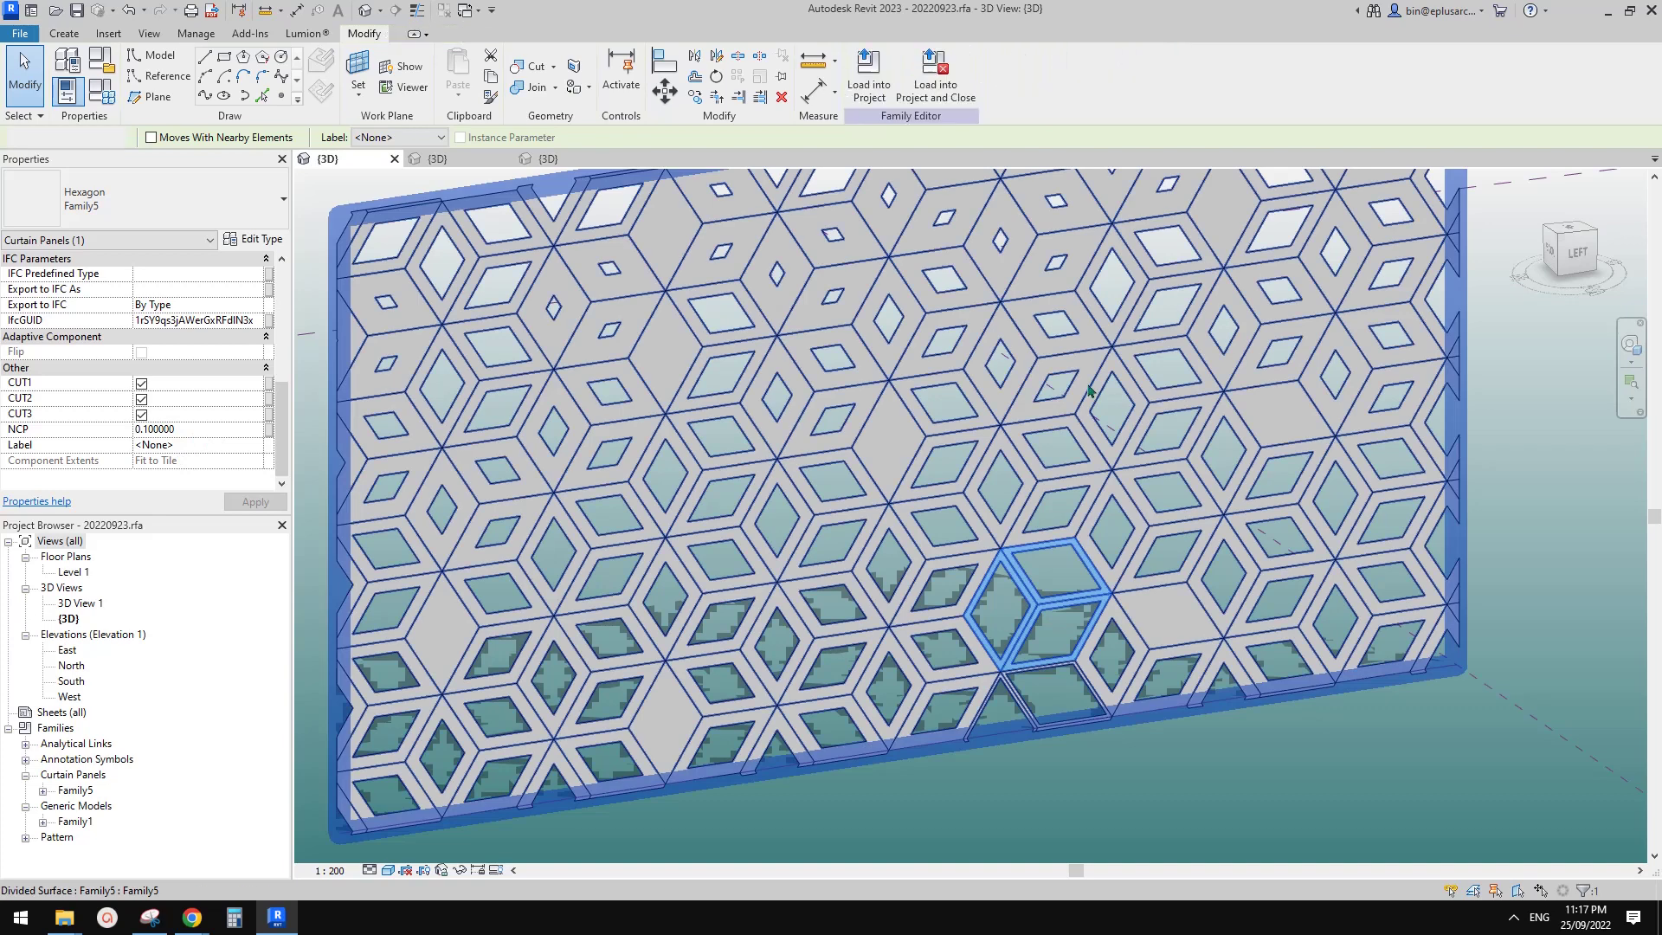
{"action": "key", "text": "Escape"}
Review the whole facade from an oblique angle and select its divided surface.
{"action": "scroll", "coordinate": [1115, 502], "scroll_direction": "down", "scroll_amount": 2}
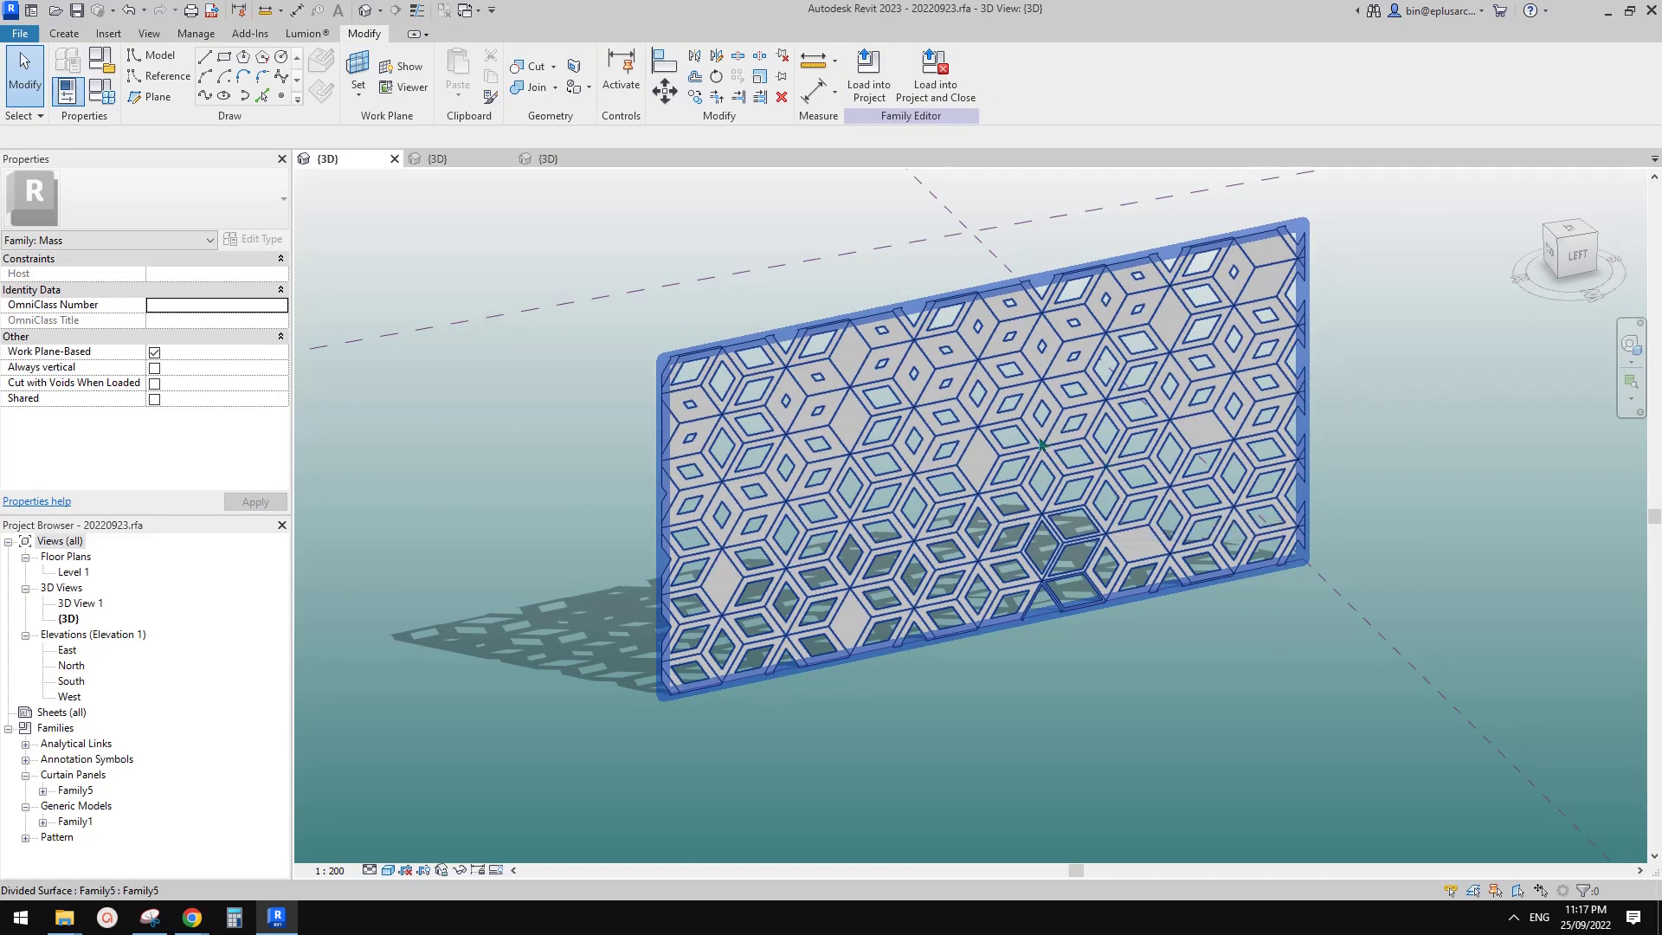
{"action": "middle_click_drag", "start_coordinate": [1160, 539], "coordinate": [990, 585], "text": "shift"}
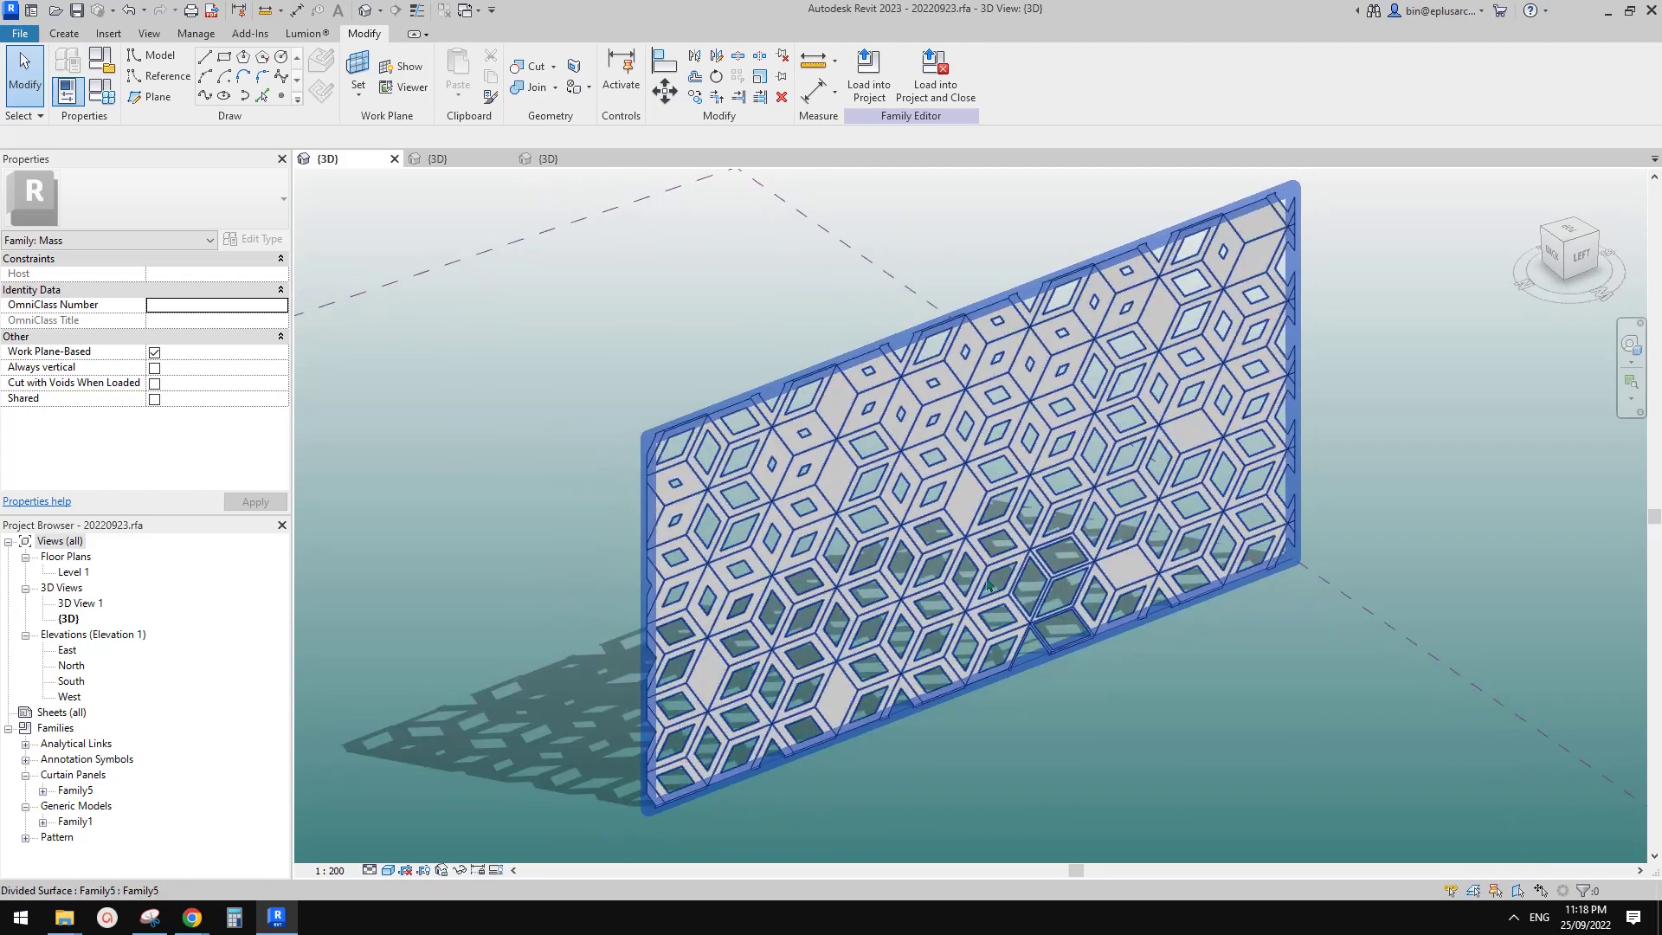
{"action": "left_click", "coordinate": [1103, 543]}
{"action": "middle_click_drag", "start_coordinate": [1102, 543], "coordinate": [1225, 689], "text": "shift"}
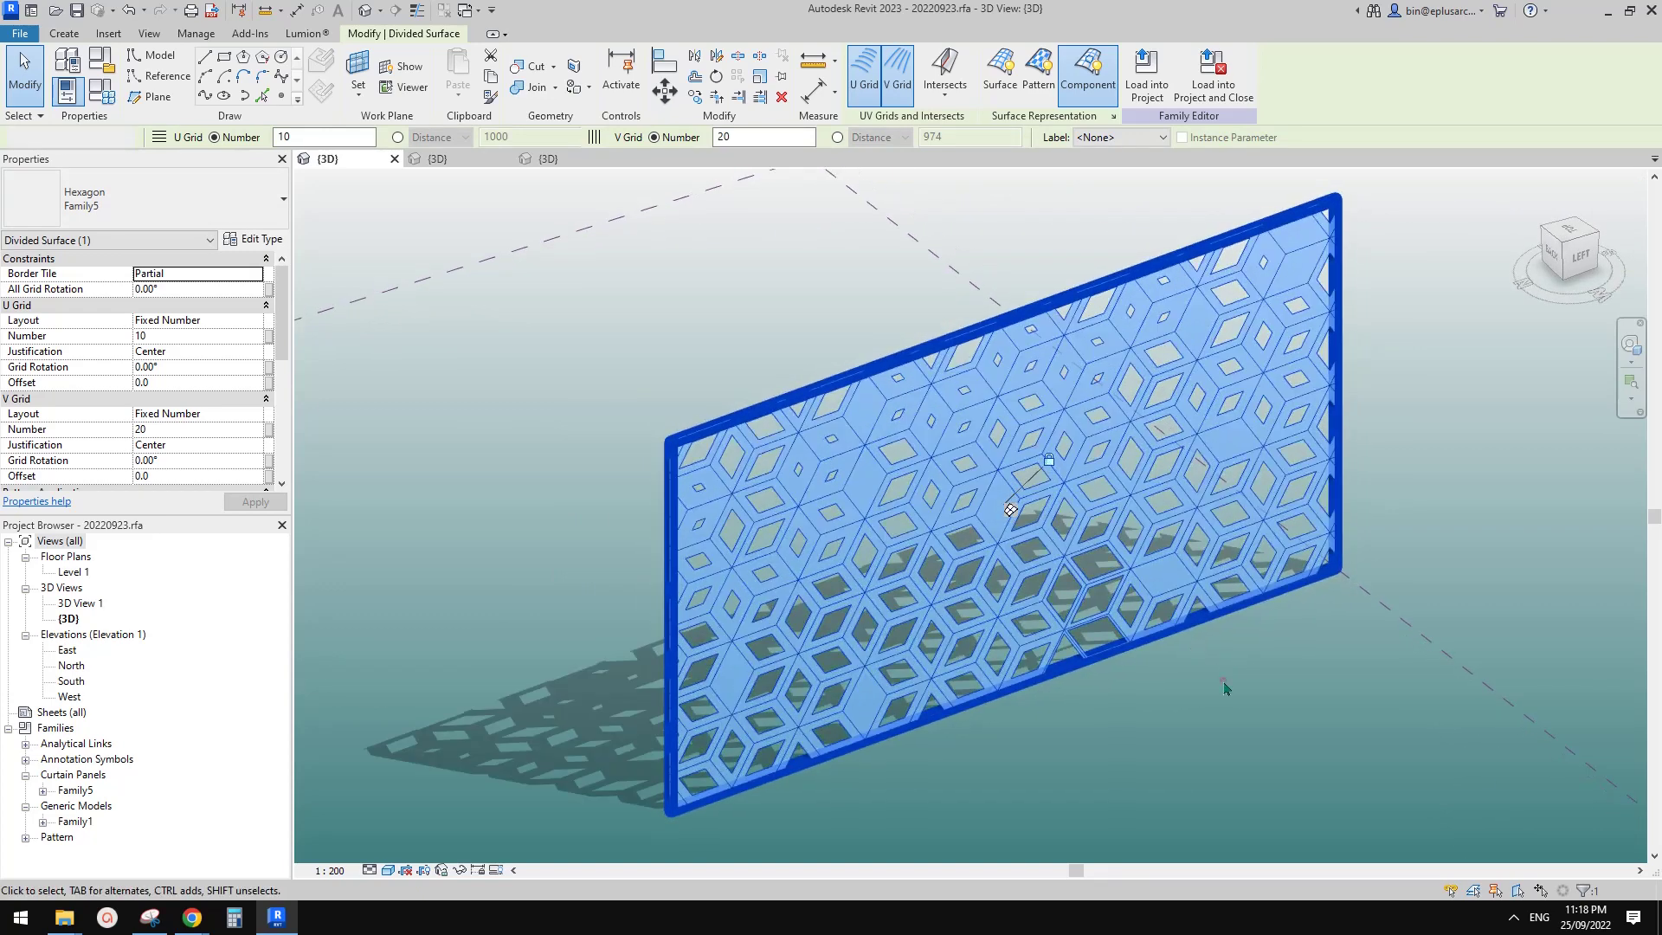